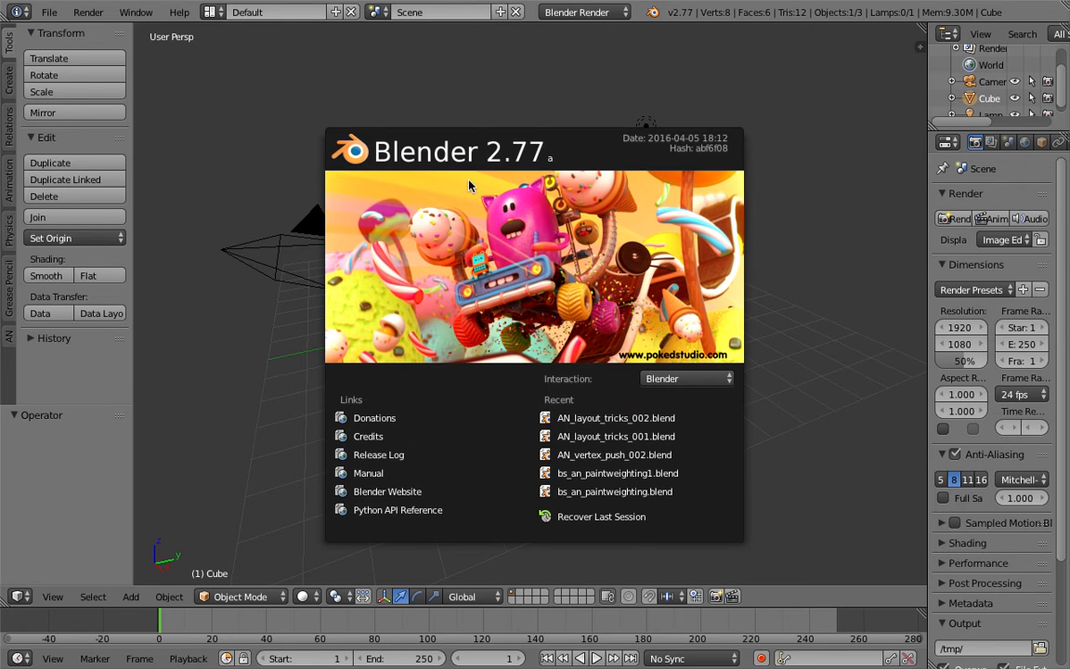
- Dismiss the splash screen and view the default cube scene from several angles
{"action": "left_click", "coordinate": [468, 114]}
{"action": "scroll", "coordinate": [471, 170], "scroll_direction": "up", "scroll_amount": 1}
{"action": "middle_click_drag", "start_coordinate": [470, 170], "coordinate": [476, 203]}
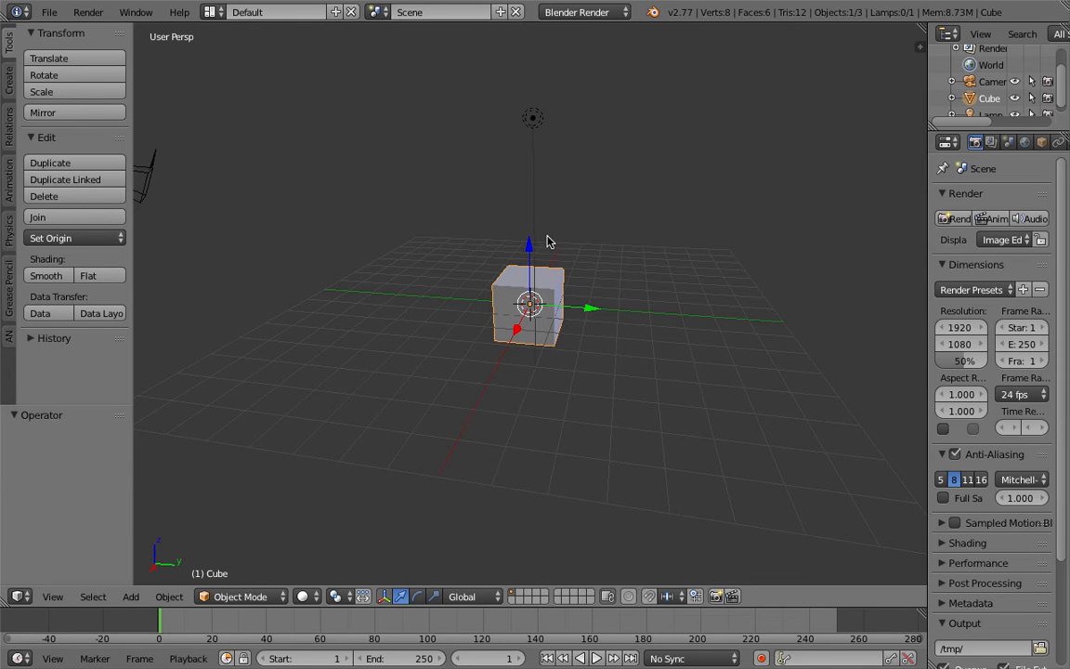
{"action": "middle_click_drag", "start_coordinate": [561, 258], "coordinate": [535, 270]}
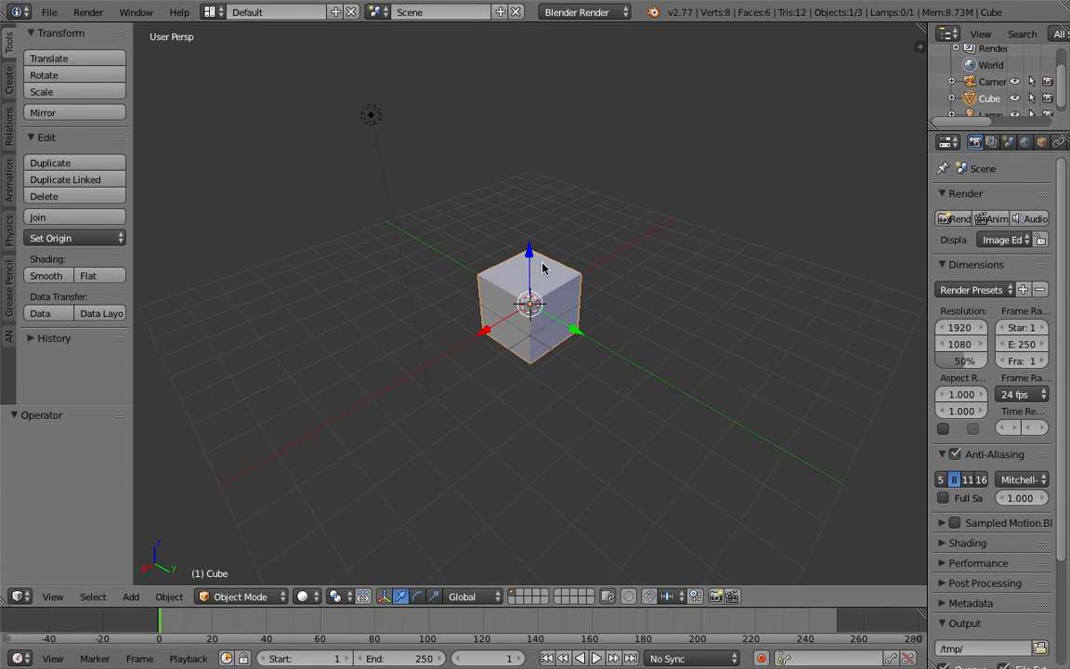
{"action": "middle_click_drag", "start_coordinate": [547, 289], "coordinate": [549, 289]}
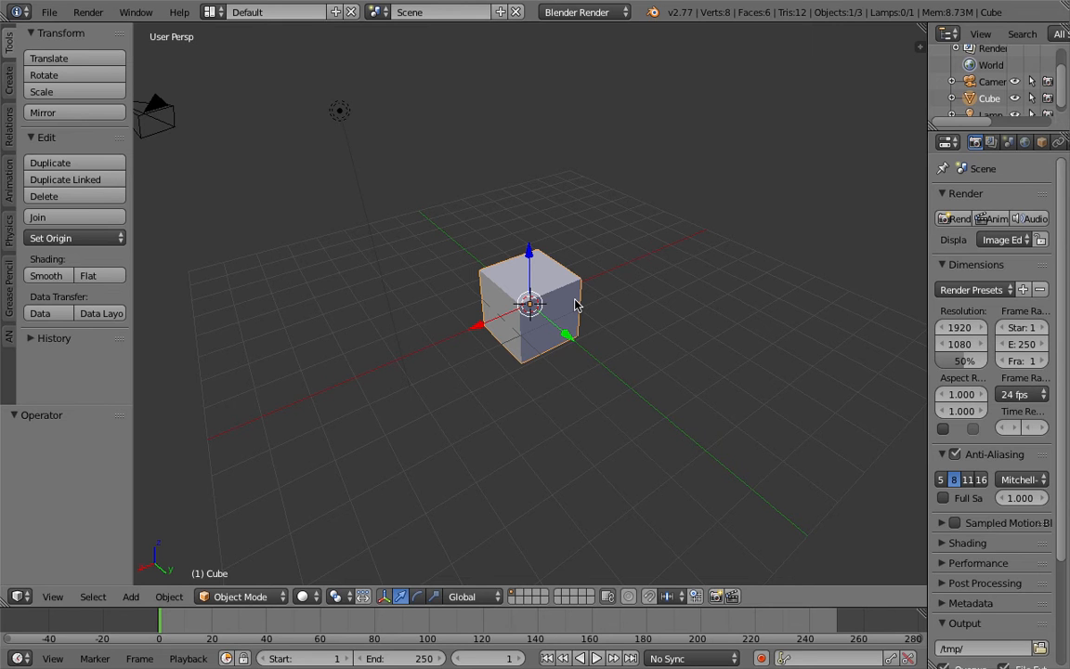
{"action": "middle_click_drag", "start_coordinate": [604, 332], "coordinate": [547, 318]}
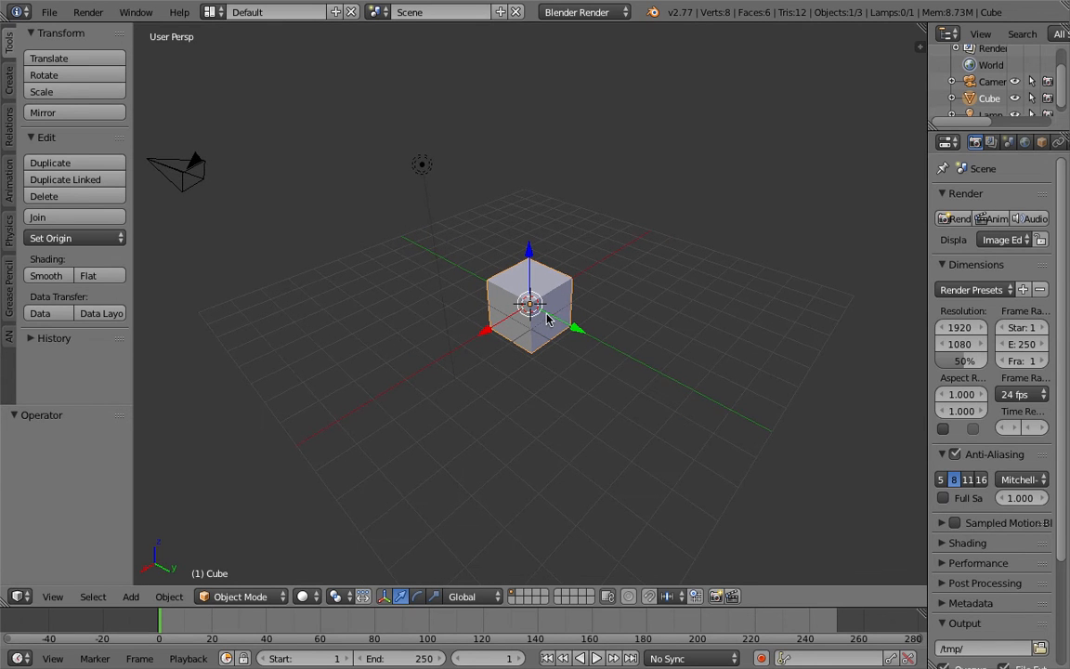
{"action": "middle_click_drag", "start_coordinate": [555, 323], "coordinate": [555, 316]}
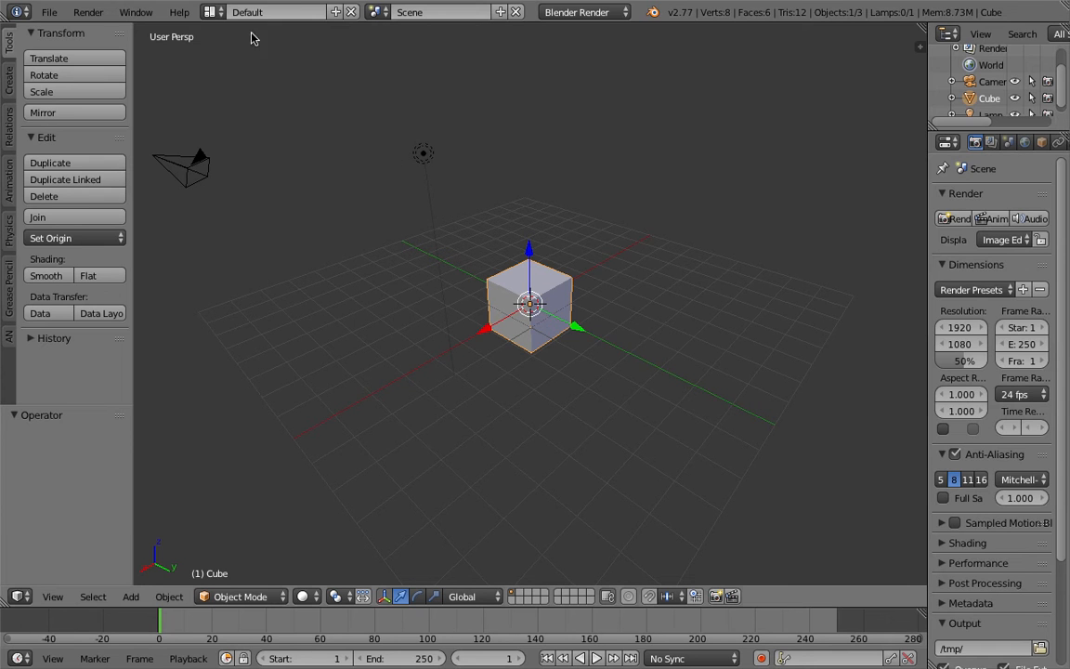
{"action": "middle_click_drag", "start_coordinate": [243, 112], "coordinate": [453, 259]}
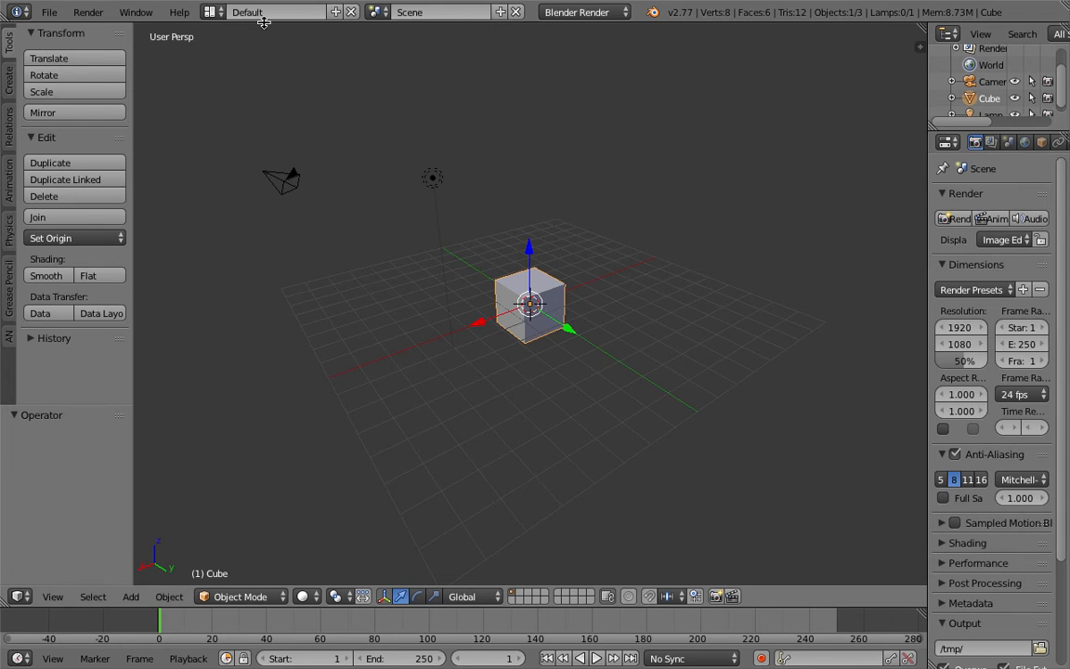
- Switch to the Compositing screen layout and widen the node editor by narrowing the properties area
{"action": "left_click", "coordinate": [210, 13]}
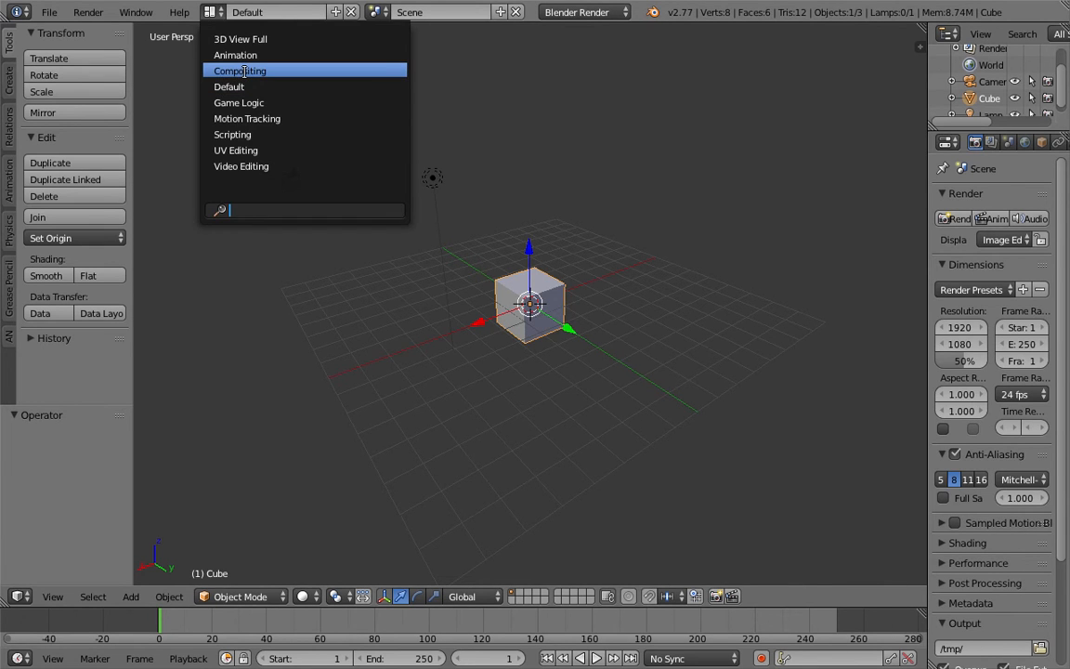
{"action": "left_click", "coordinate": [243, 71]}
{"action": "left_click_drag", "start_coordinate": [885, 210], "coordinate": [1004, 220]}
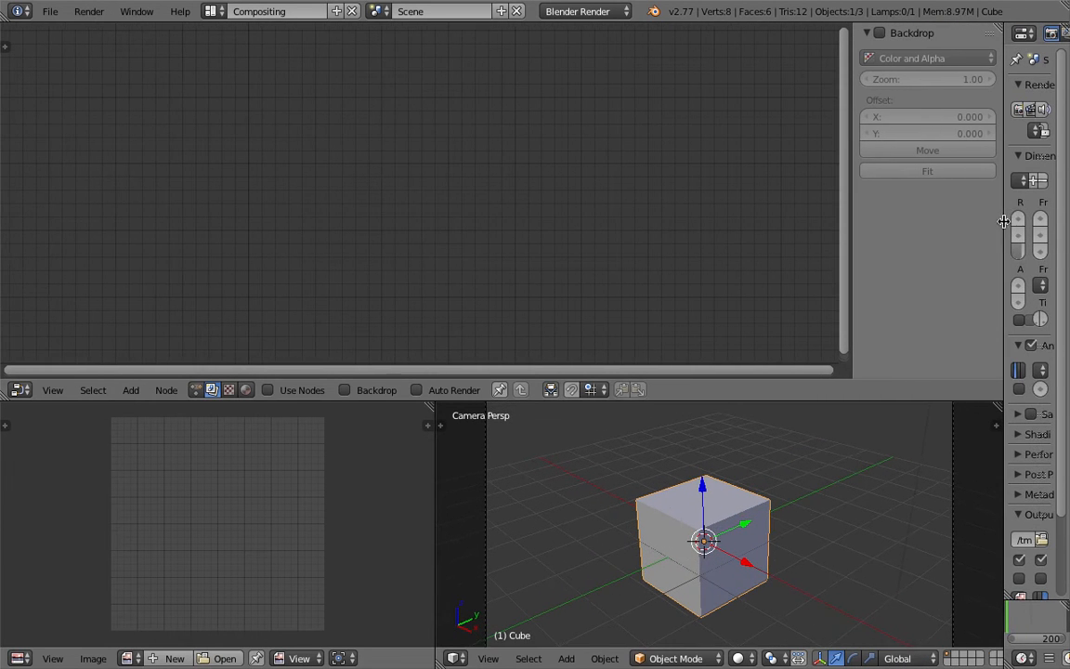
- Set the node editor to Animation Nodes and create a new node tree
{"action": "left_click", "coordinate": [196, 391]}
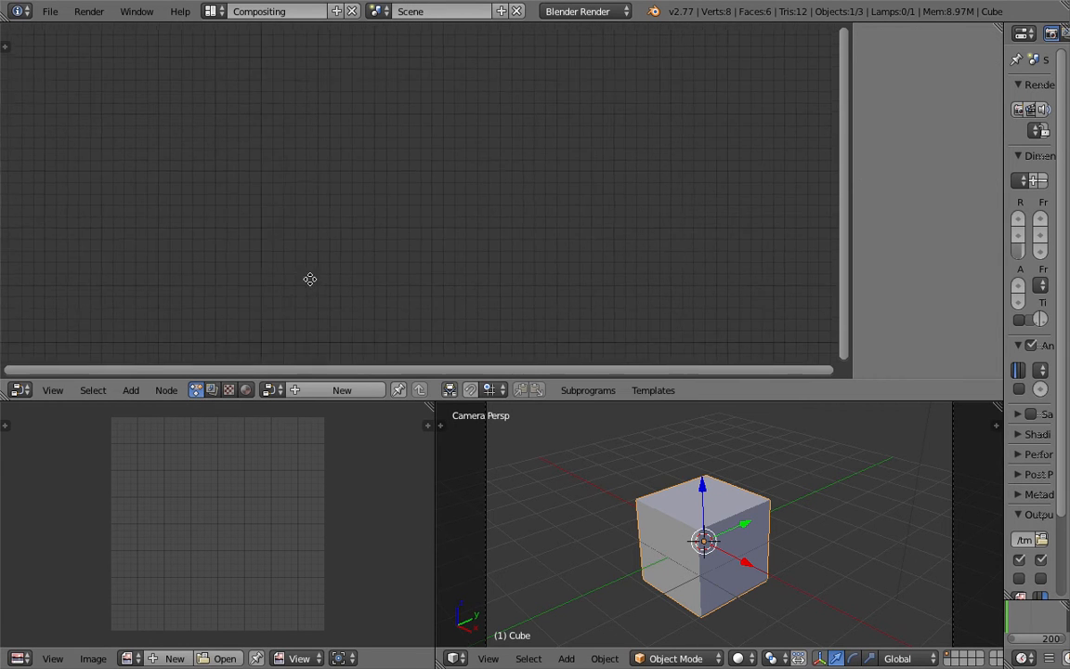
{"action": "left_click", "coordinate": [335, 391]}
- Move the lamp and the camera together to layer 2
{"action": "mouse_move", "coordinate": [650, 506]}
{"action": "middle_mouse_down"}
{"action": "mouse_move", "coordinate": [734, 517]}
{"action": "mouse_move", "coordinate": [738, 503]}
{"action": "middle_mouse_up"}
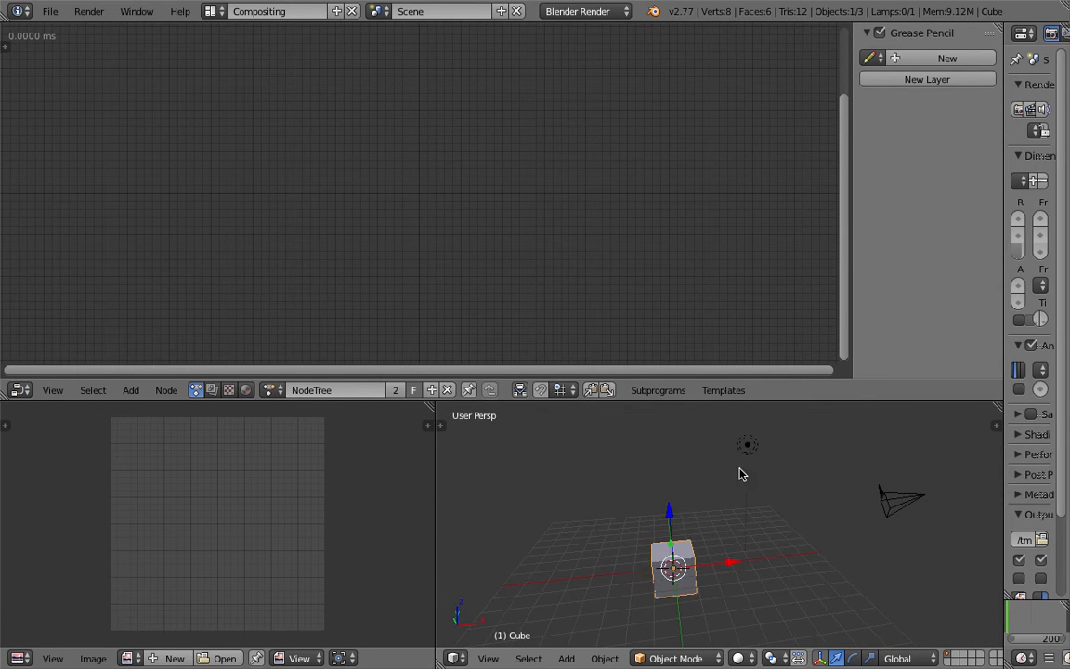
{"action": "right_click", "coordinate": [748, 444]}
{"action": "right_click", "coordinate": [882, 495], "text": "shift"}
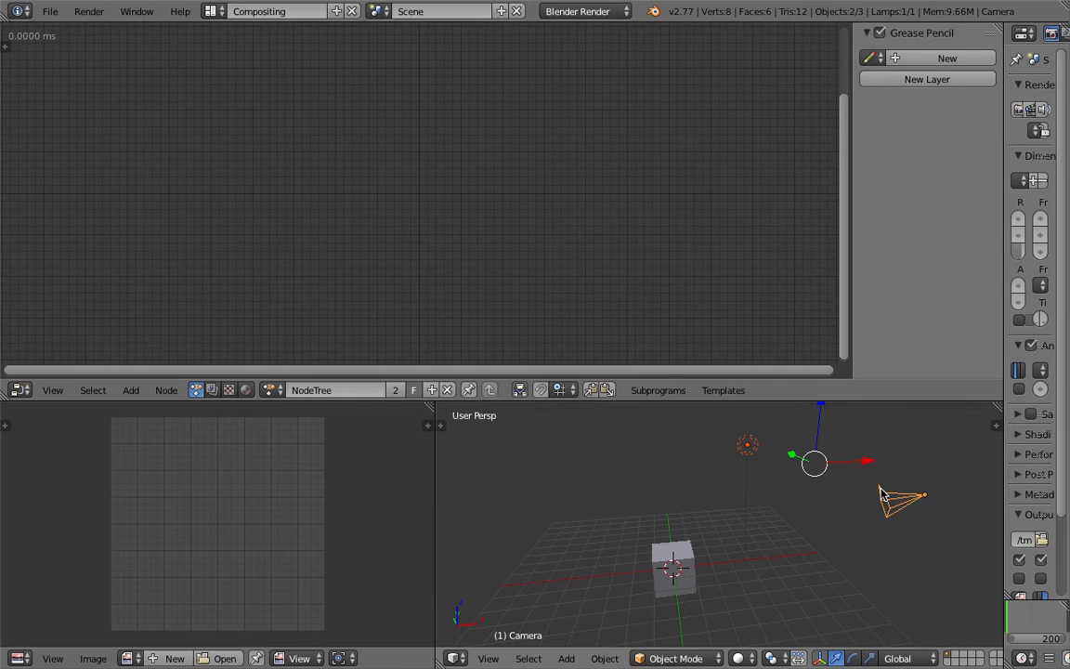
{"action": "key", "text": "m"}
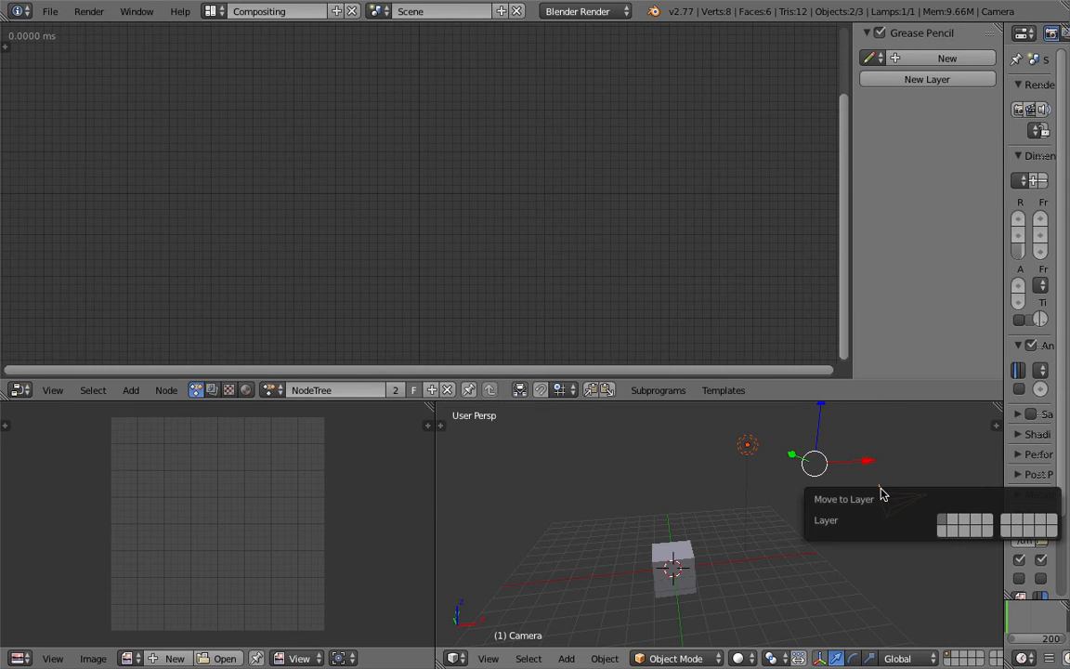
{"action": "key", "text": "2"}
- Delete the default cube from the scene
{"action": "mouse_move", "coordinate": [749, 514]}
{"action": "middle_mouse_down"}
{"action": "mouse_move", "coordinate": [735, 495]}
{"action": "mouse_move", "coordinate": [715, 503]}
{"action": "mouse_move", "coordinate": [762, 498]}
{"action": "mouse_move", "coordinate": [748, 507]}
{"action": "mouse_move", "coordinate": [739, 496]}
{"action": "middle_mouse_up"}
{"action": "scroll", "coordinate": [745, 493], "scroll_direction": "down", "scroll_amount": 1}
{"action": "right_click", "coordinate": [732, 539]}
{"action": "key", "text": "g"}
{"action": "left_click", "coordinate": [582, 505]}
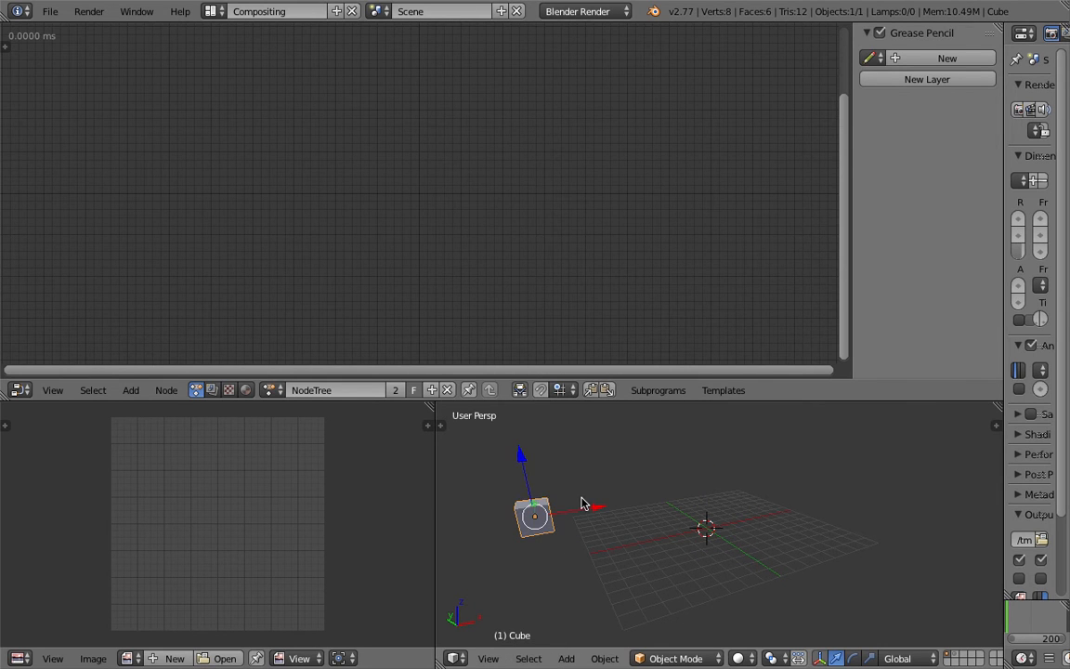
{"action": "key", "text": "x"}
{"action": "left_click", "coordinate": [580, 503]}
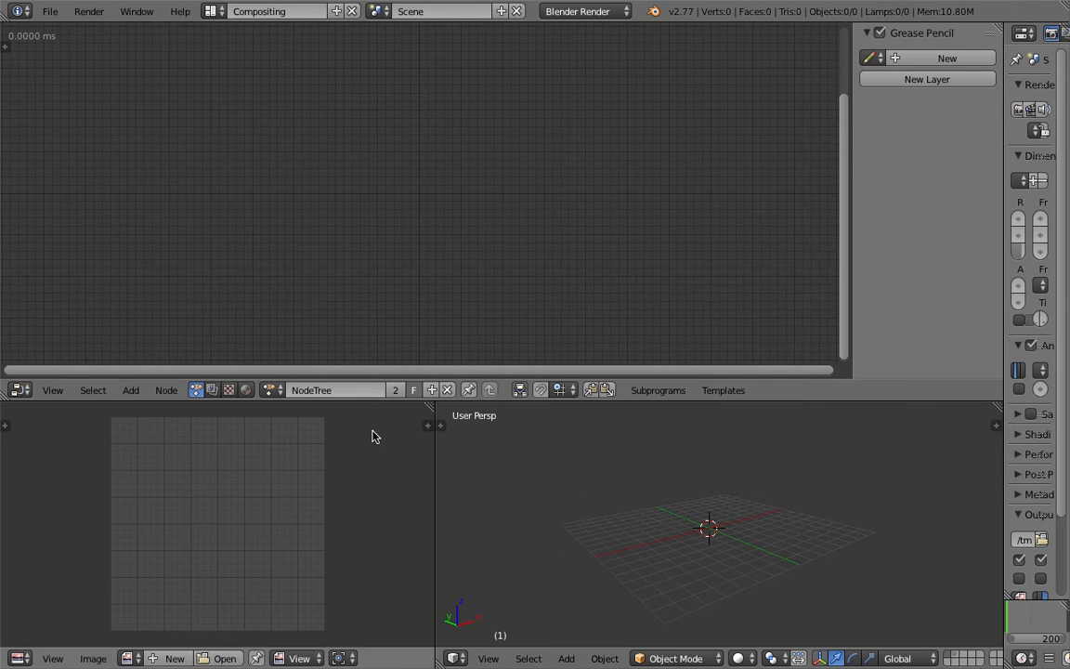
{"action": "middle_click_drag", "start_coordinate": [556, 473], "coordinate": [569, 492]}
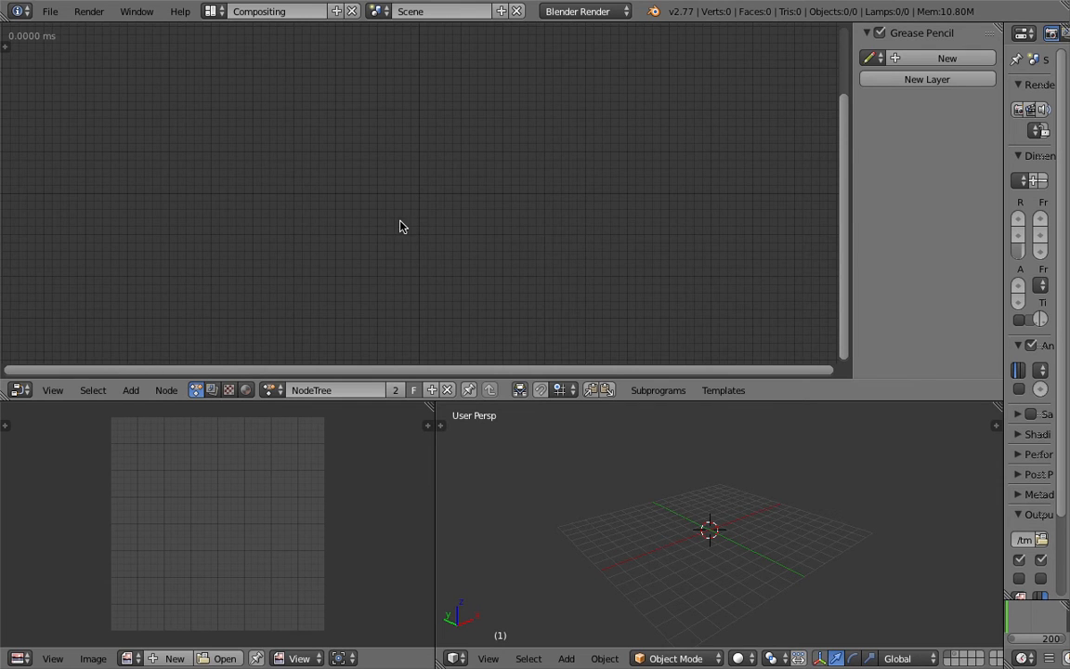
{"action": "middle_click_drag", "start_coordinate": [552, 475], "coordinate": [641, 502]}
{"action": "key", "text": "shift+a"}
{"action": "mouse_move", "coordinate": [323, 243]}
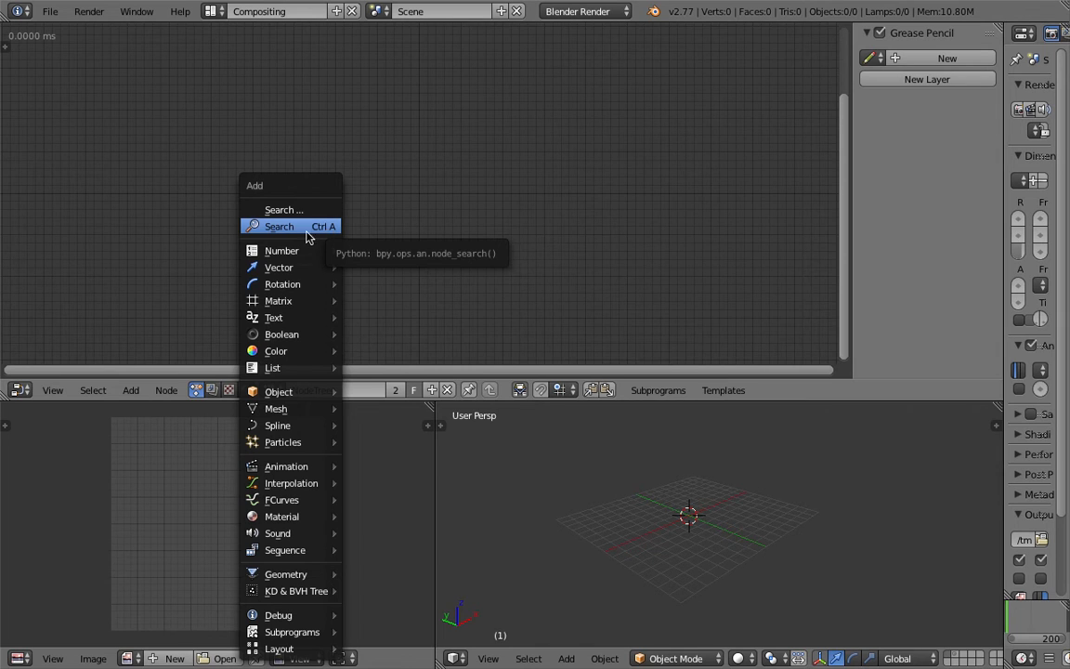
{"action": "left_click", "coordinate": [296, 229]}
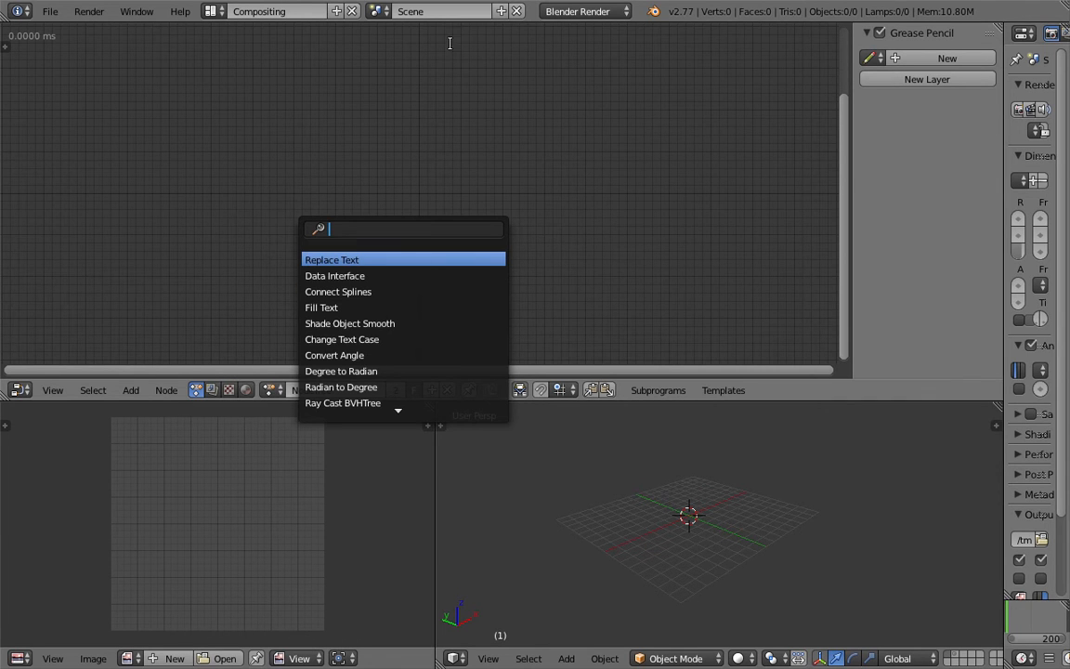
{"action": "key", "text": "Escape"}
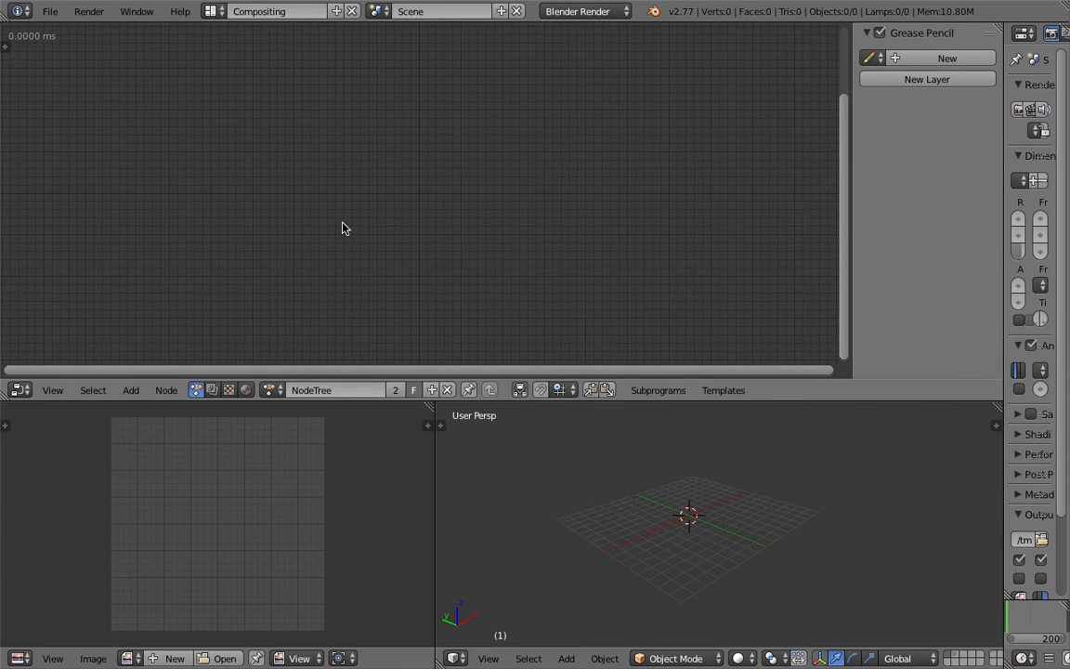
- Add a Line mesh generator node and place it near the middle of the empty node tree
{"action": "key", "text": "shift+a"}
{"action": "mouse_move", "coordinate": [334, 406]}
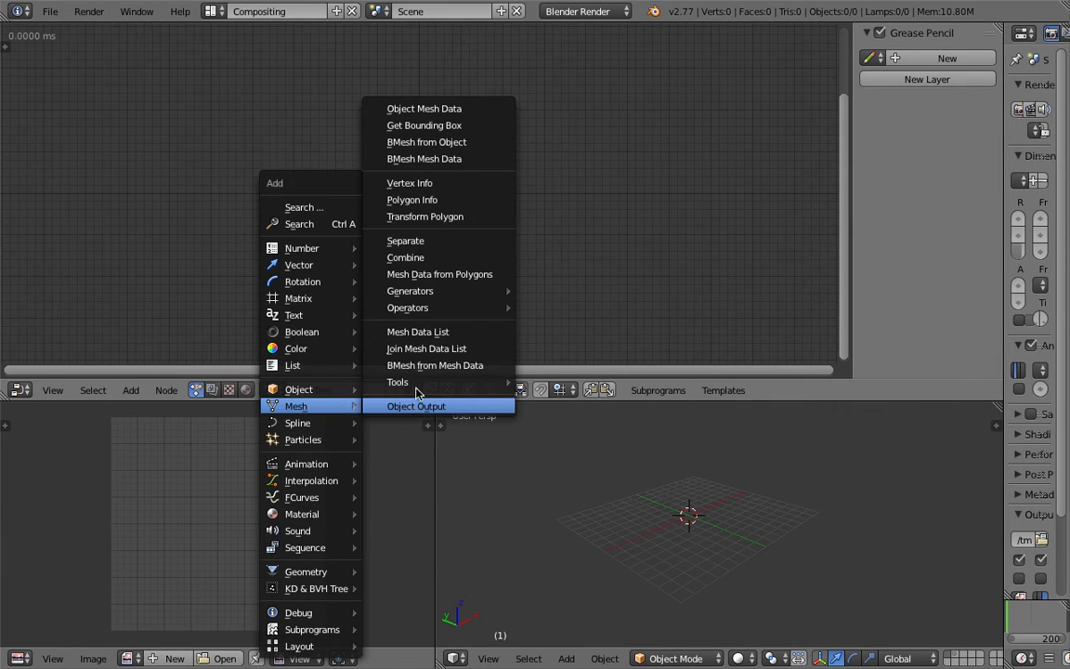
{"action": "mouse_move", "coordinate": [390, 290]}
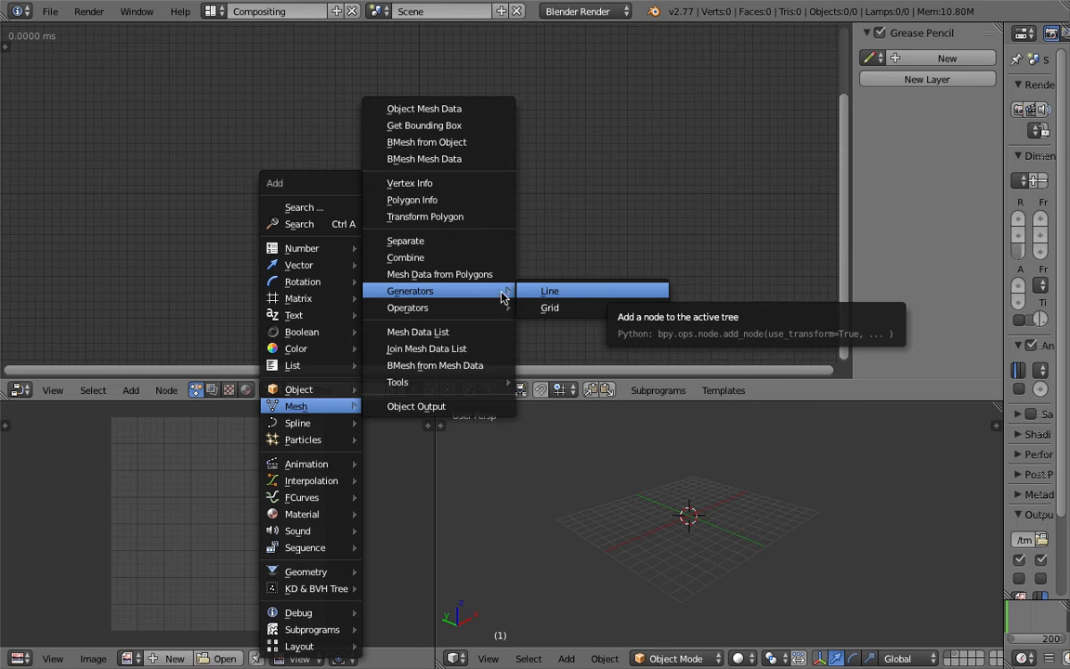
{"action": "left_click", "coordinate": [548, 293]}
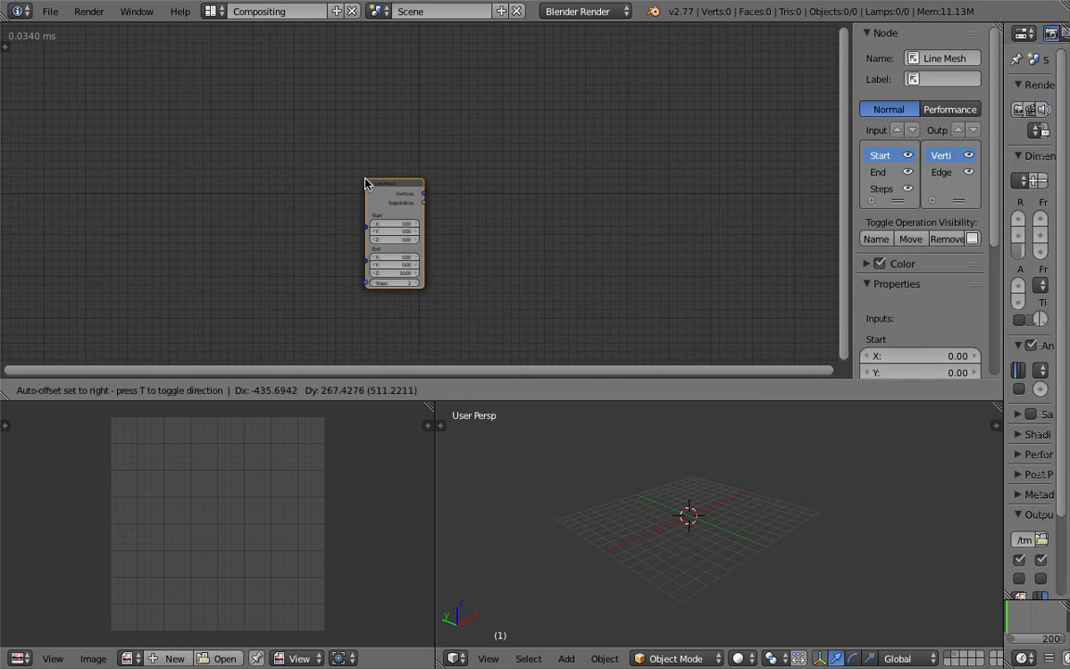
{"action": "left_click", "coordinate": [334, 172]}
{"action": "middle_click_drag", "start_coordinate": [319, 172], "coordinate": [328, 129]}
{"action": "scroll", "coordinate": [465, 193], "scroll_direction": "up", "scroll_amount": 3}
{"action": "middle_click_drag", "start_coordinate": [464, 193], "coordinate": [449, 211]}
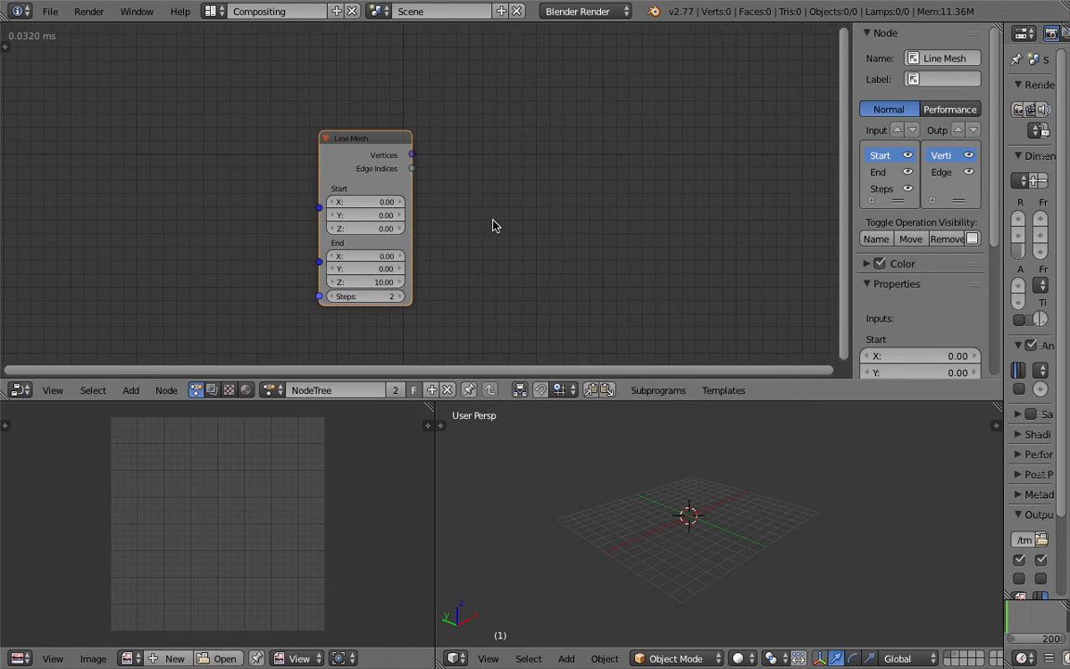
{"action": "middle_click_drag", "start_coordinate": [691, 477], "coordinate": [645, 427]}
{"action": "middle_click_drag", "start_coordinate": [481, 213], "coordinate": [466, 215]}
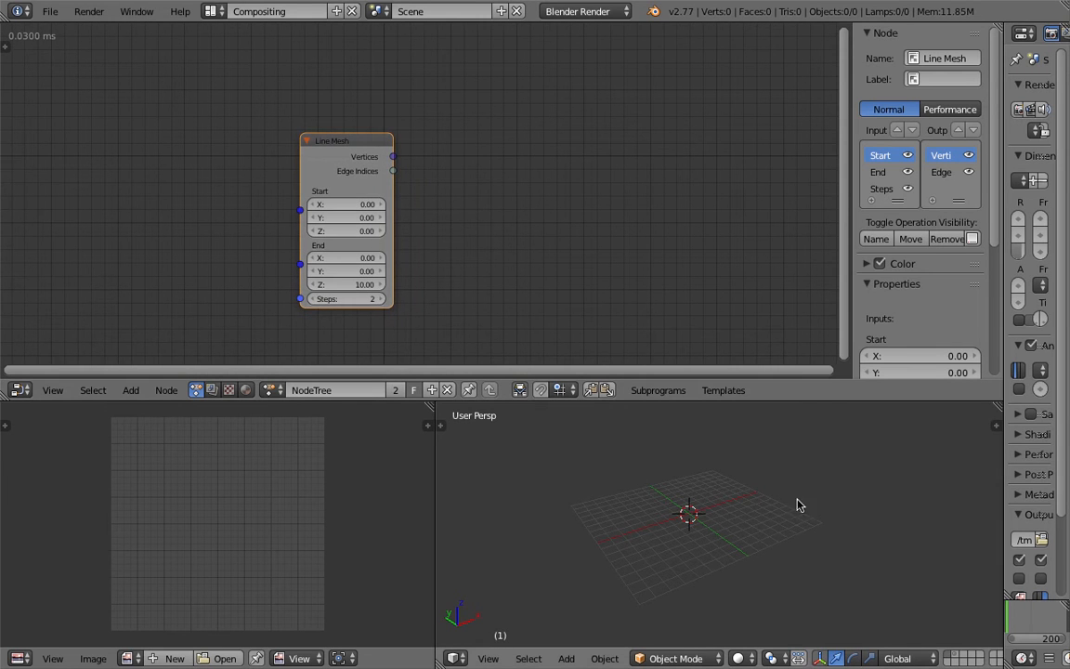
{"action": "middle_click_drag", "start_coordinate": [729, 500], "coordinate": [894, 456]}
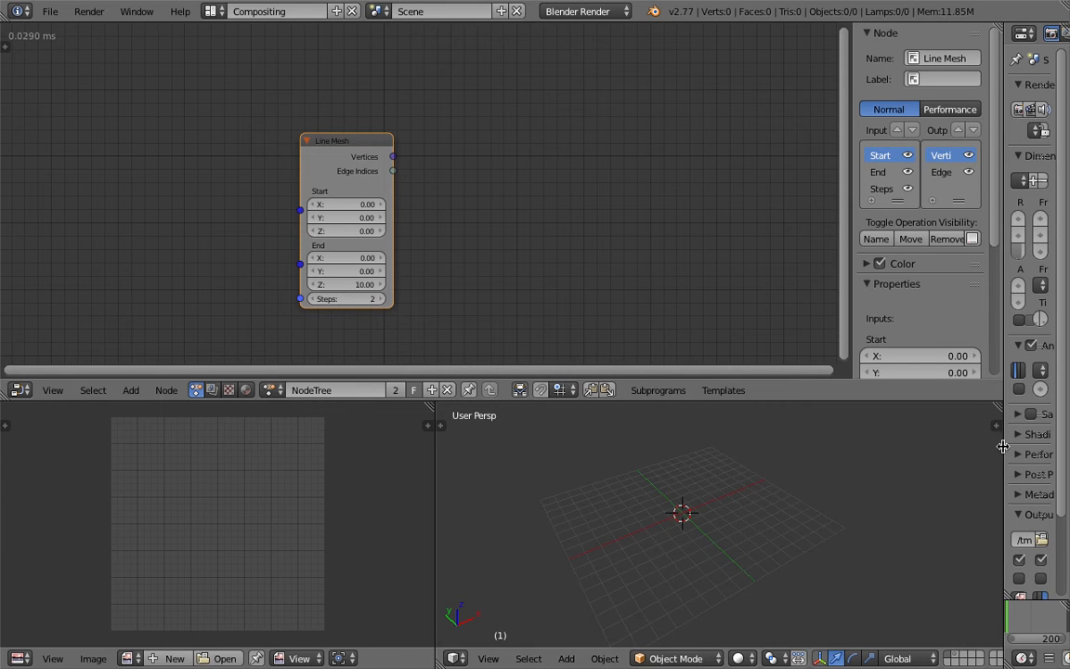
{"action": "middle_click_drag", "start_coordinate": [994, 451], "coordinate": [728, 493]}
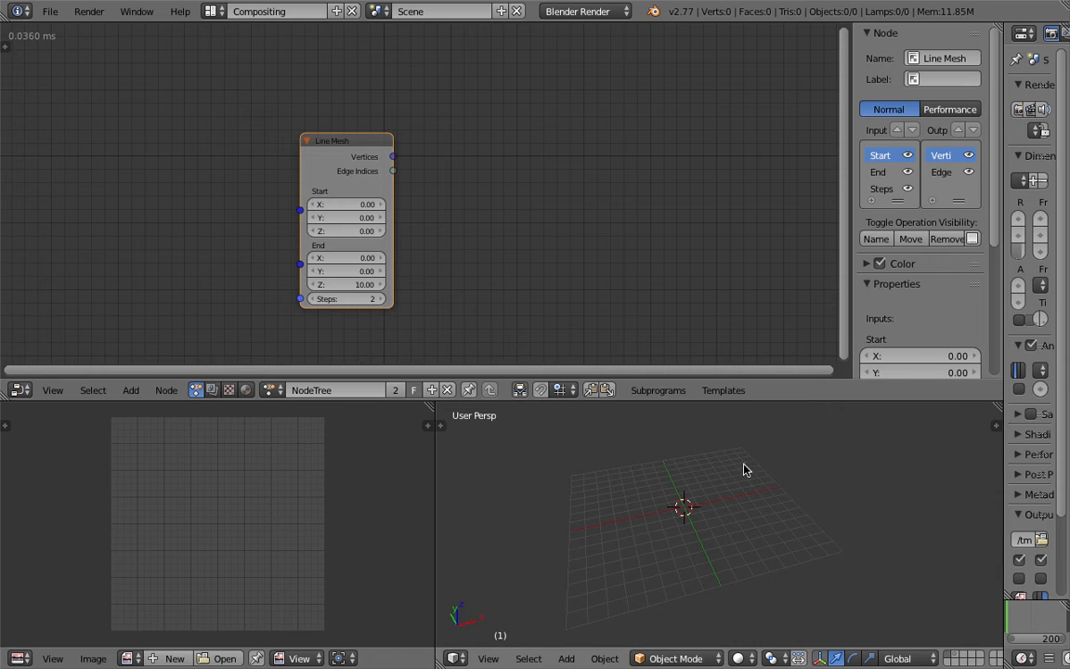
{"action": "middle_click_drag", "start_coordinate": [489, 272], "coordinate": [483, 270]}
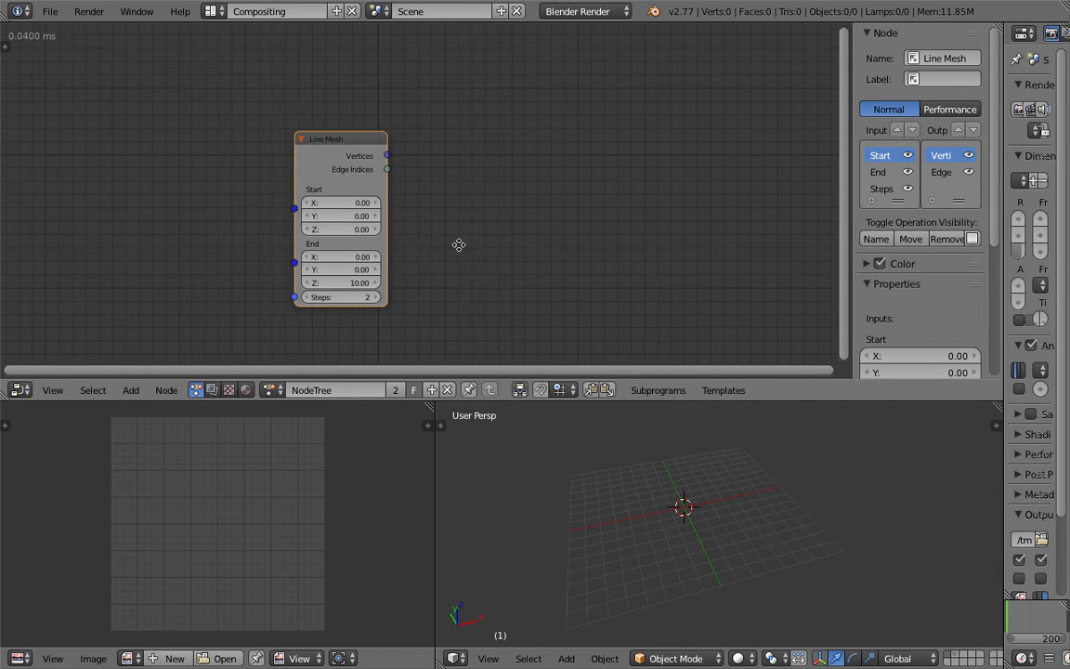
{"action": "middle_click_drag", "start_coordinate": [458, 245], "coordinate": [460, 246]}
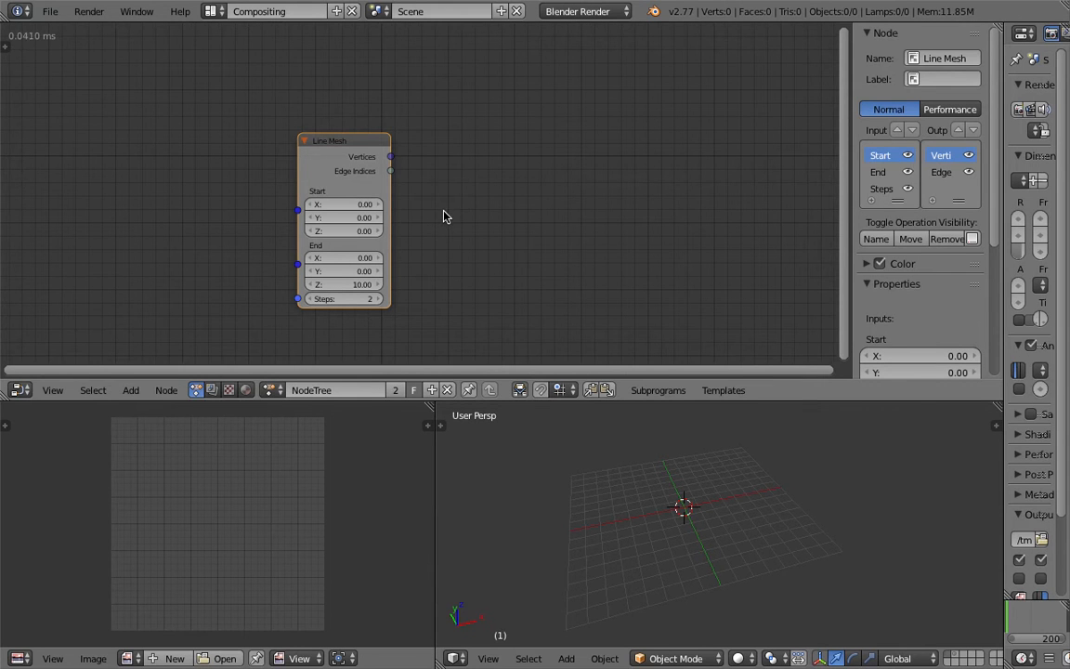
{"action": "middle_click_drag", "start_coordinate": [417, 205], "coordinate": [424, 206]}
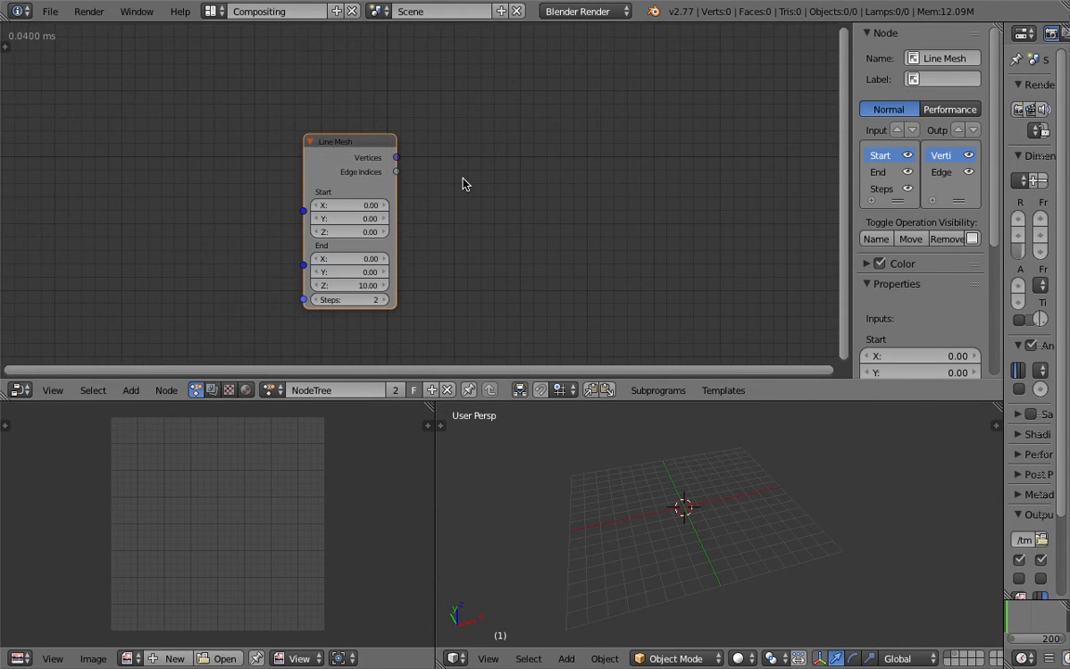
{"action": "key", "text": "shift+a"}
{"action": "mouse_move", "coordinate": [465, 184]}
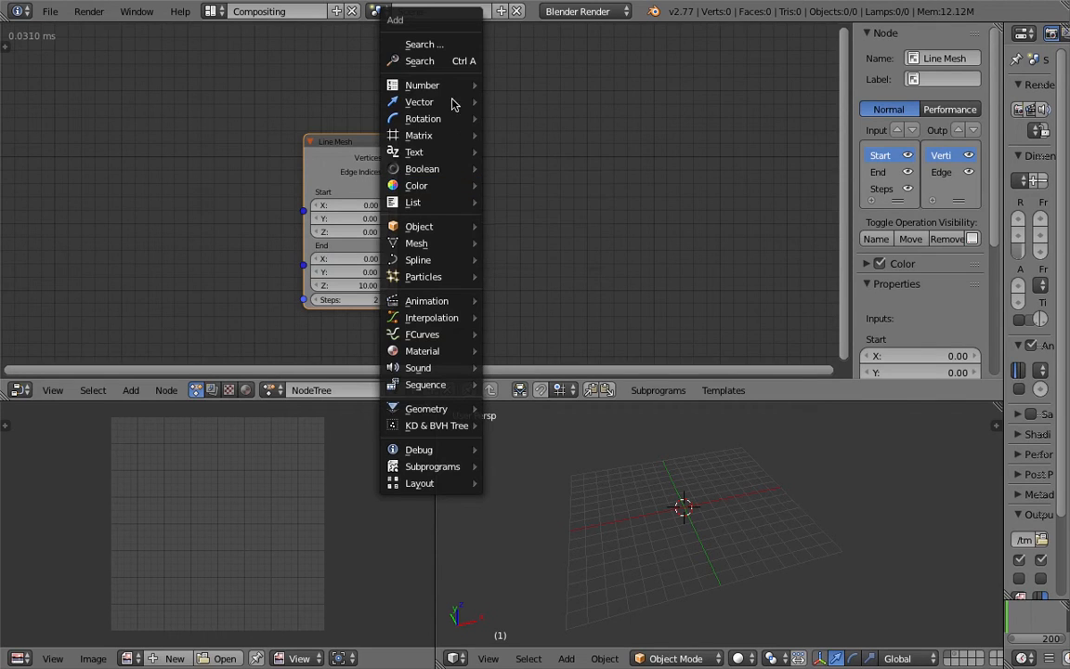
{"action": "left_click", "coordinate": [448, 61]}
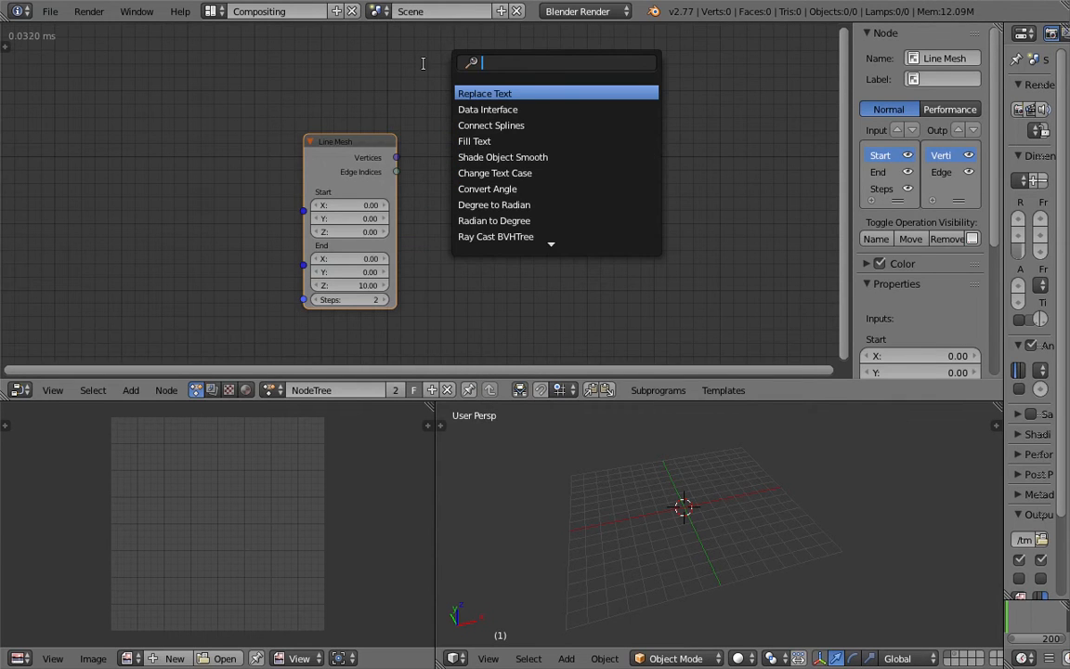
{"action": "type", "text": "s"}
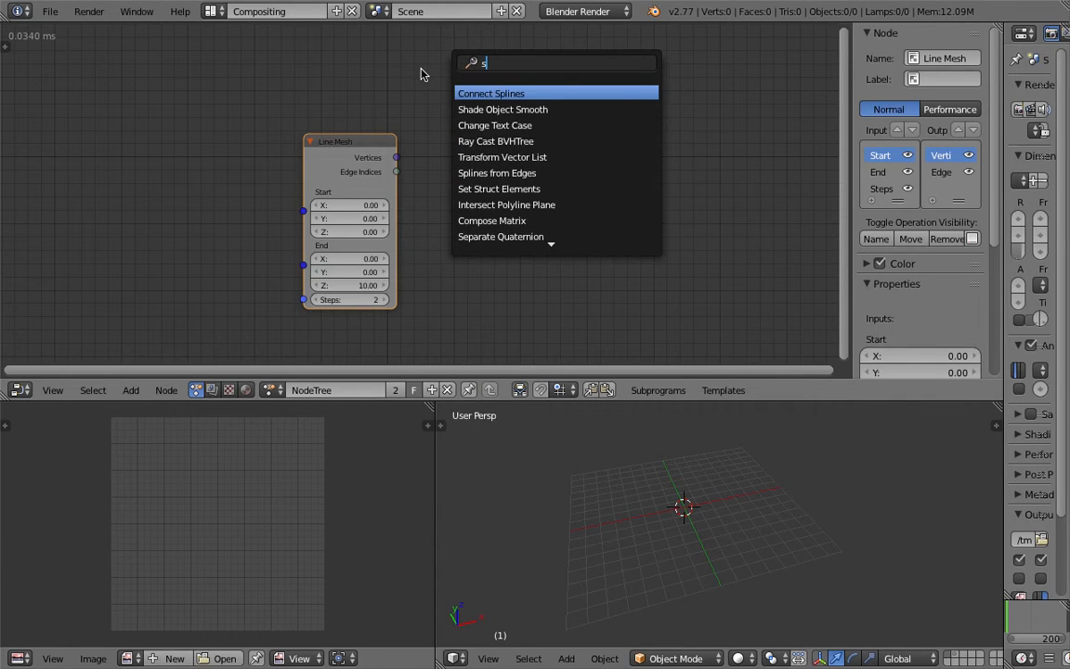
{"action": "key", "text": "Escape"}
- Add a Splines from Edges node beside the Line Mesh node and link its Vertices and Edge Indices inputs to the Line Mesh outputs
{"action": "key", "text": "shift+a"}
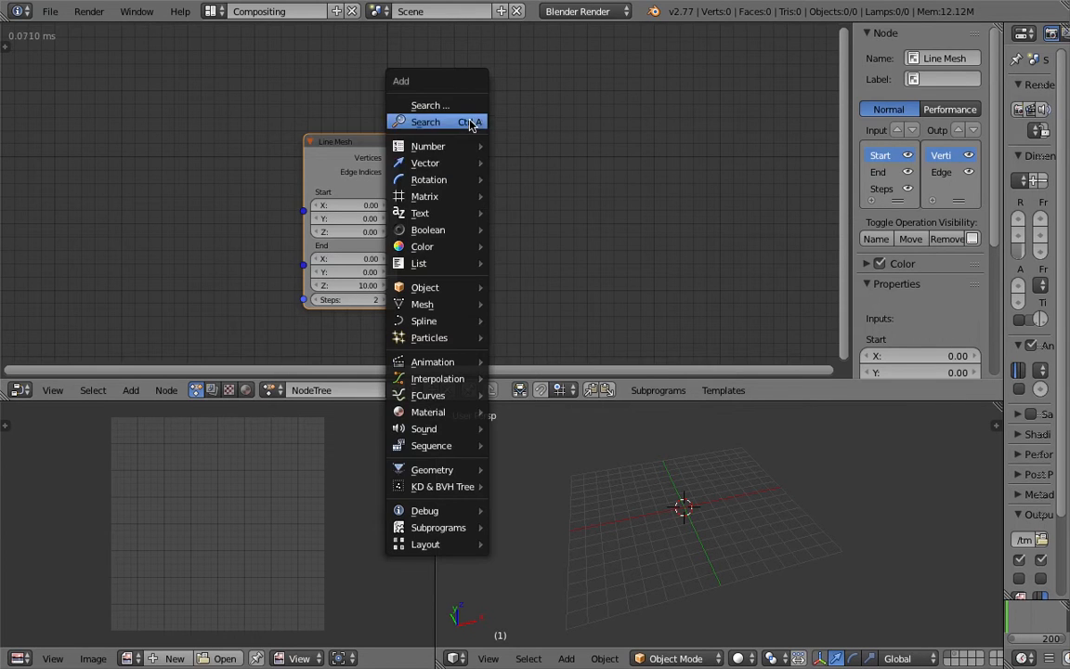
{"action": "mouse_move", "coordinate": [467, 249]}
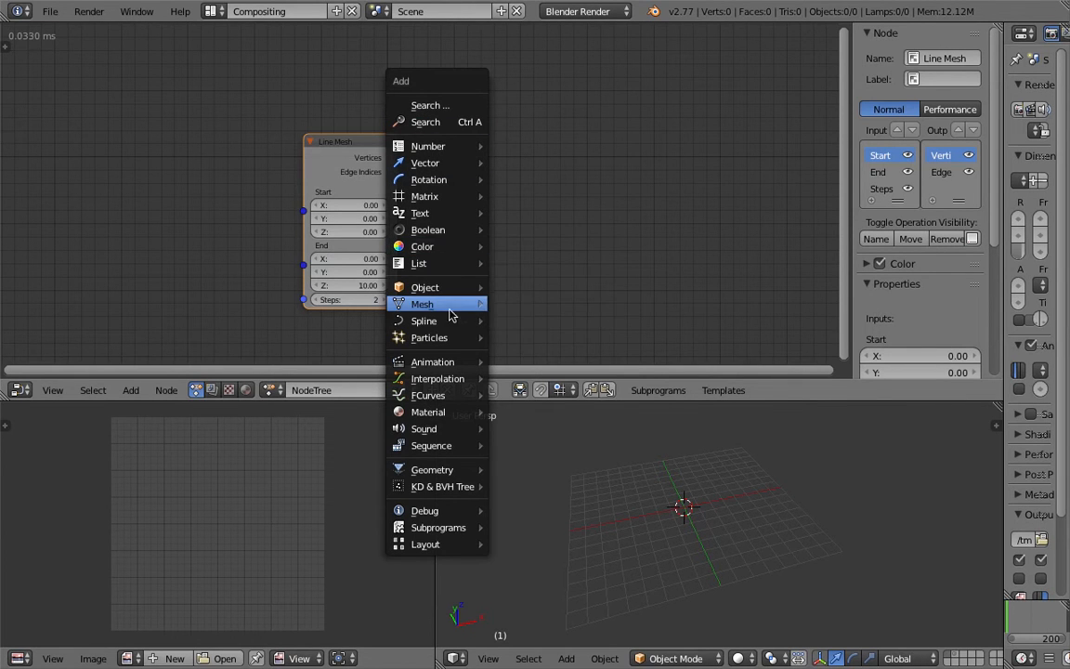
{"action": "mouse_move", "coordinate": [444, 321]}
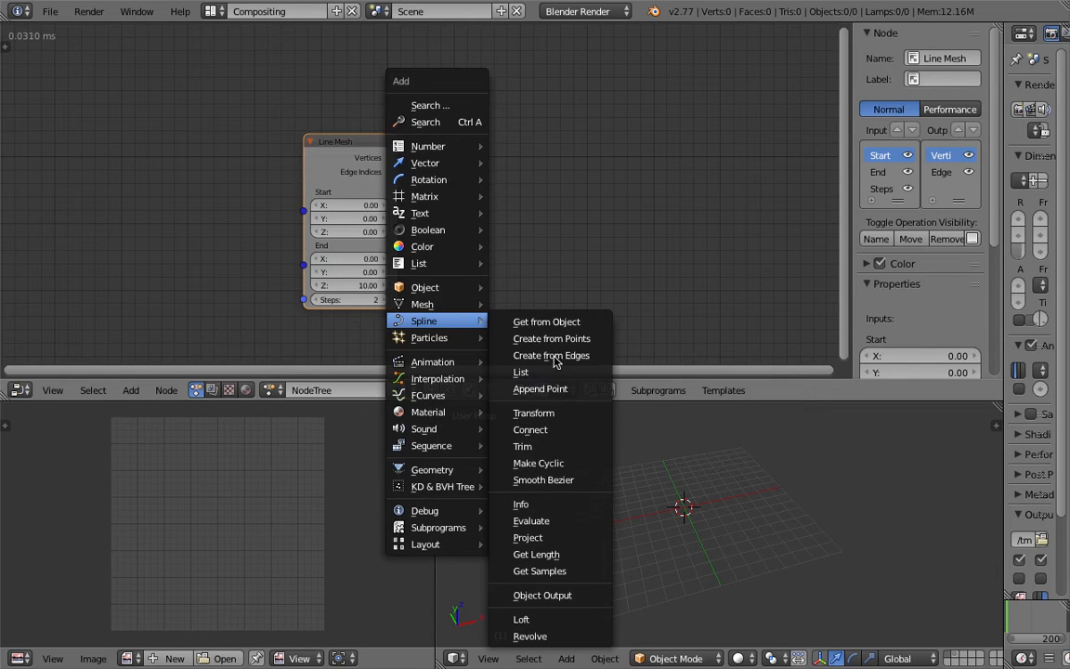
{"action": "left_click", "coordinate": [592, 362]}
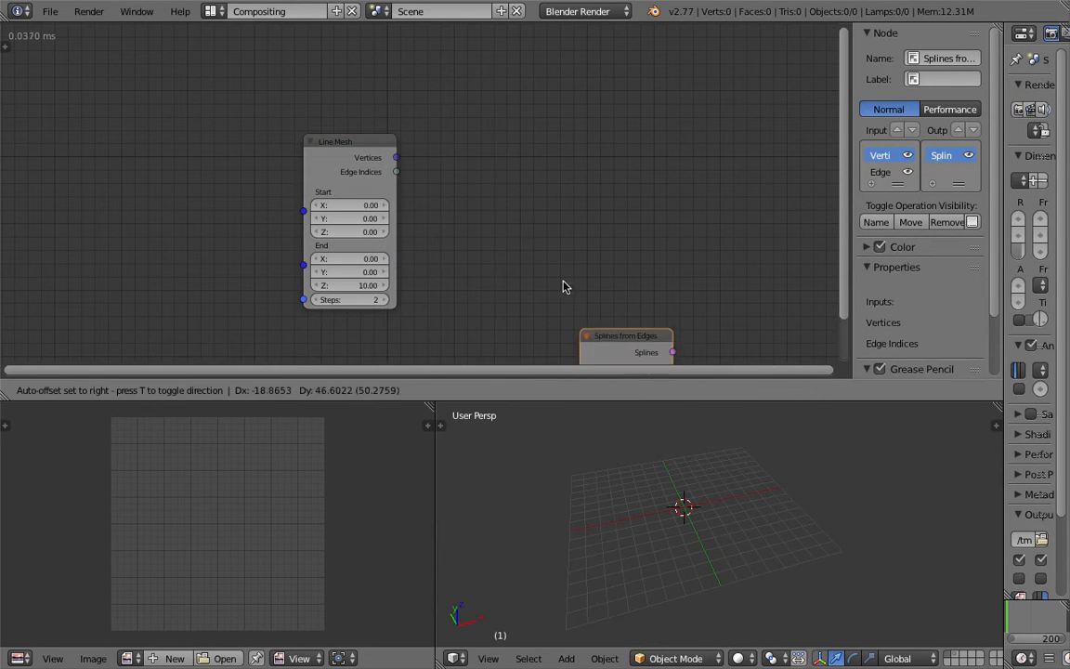
{"action": "left_click", "coordinate": [477, 185]}
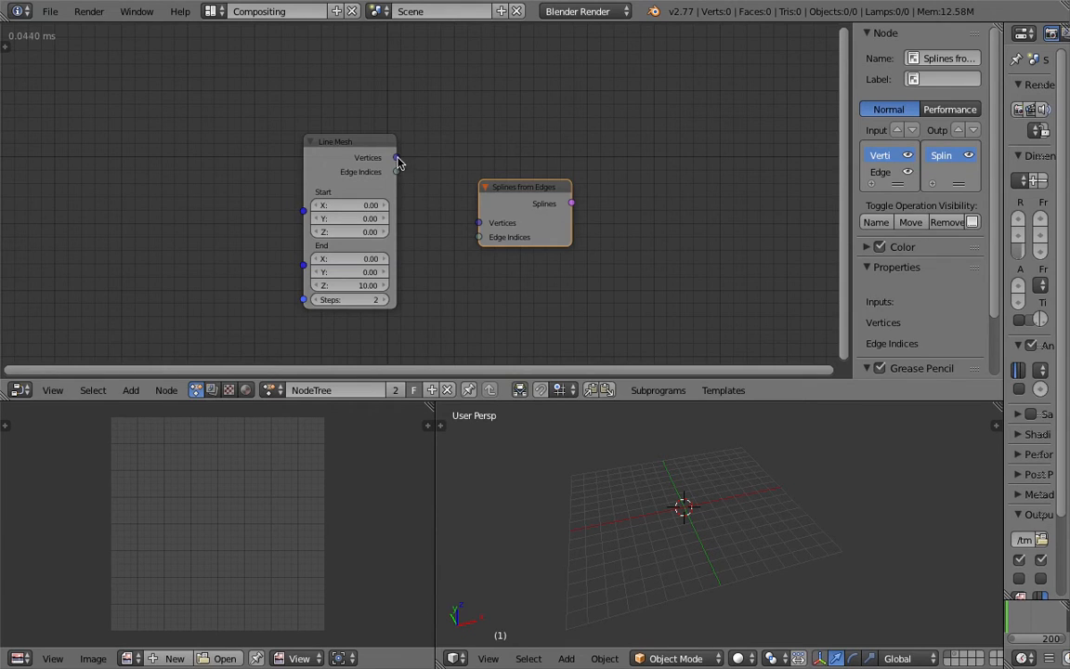
{"action": "left_click_drag", "start_coordinate": [369, 148], "coordinate": [413, 181]}
{"action": "left_click_drag", "start_coordinate": [518, 201], "coordinate": [515, 182]}
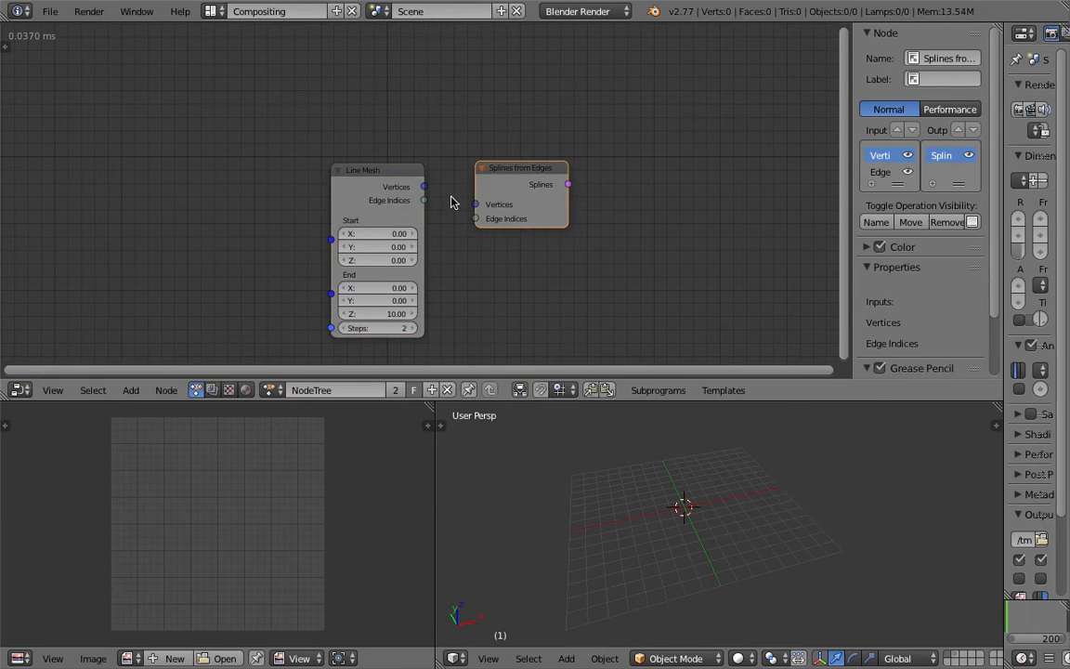
{"action": "left_click_drag", "start_coordinate": [424, 187], "coordinate": [477, 220]}
- Add a Curve Object Output node after Splines from Edges, feed it the Splines output and enable its Splines input
{"action": "middle_click_drag", "start_coordinate": [479, 247], "coordinate": [500, 261]}
{"action": "key", "text": "shift+a"}
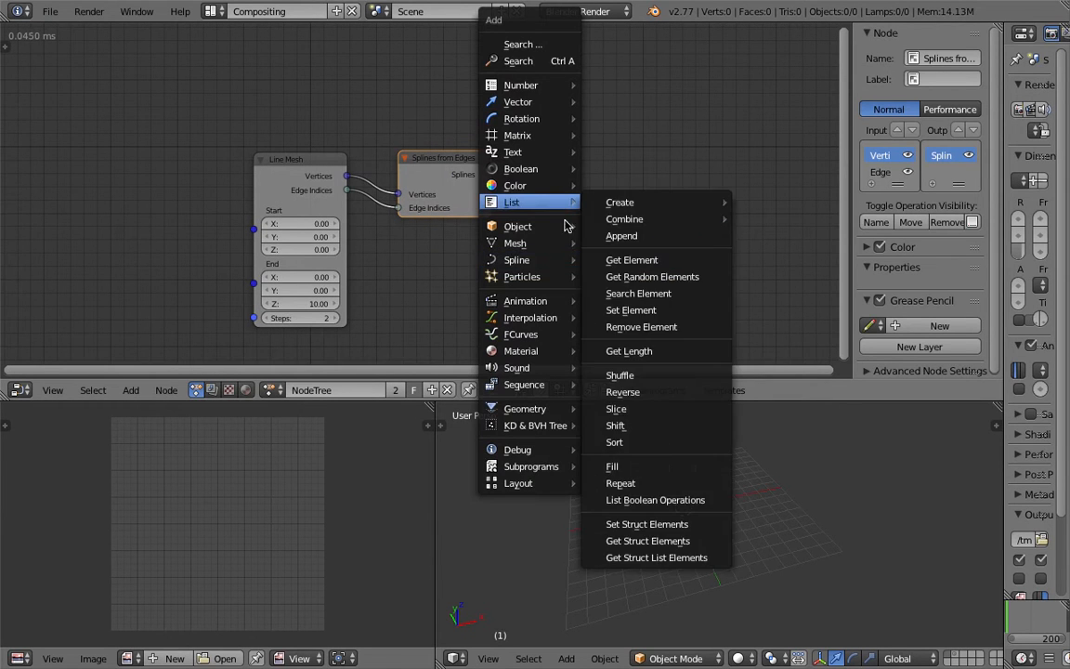
{"action": "mouse_move", "coordinate": [587, 265]}
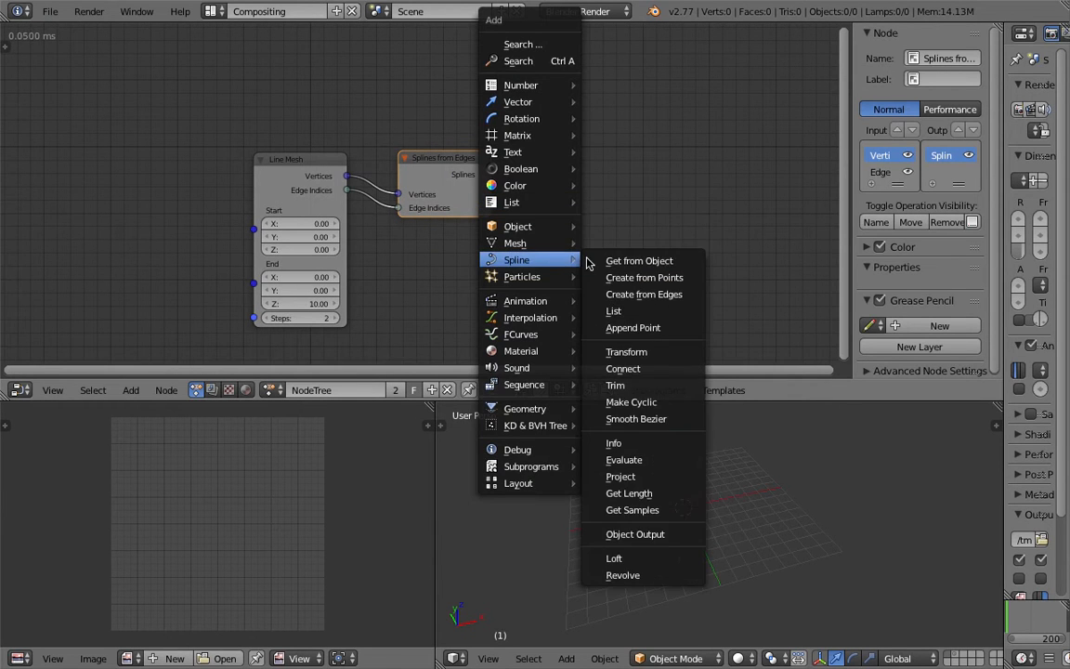
{"action": "left_click", "coordinate": [613, 535]}
{"action": "left_click", "coordinate": [568, 189]}
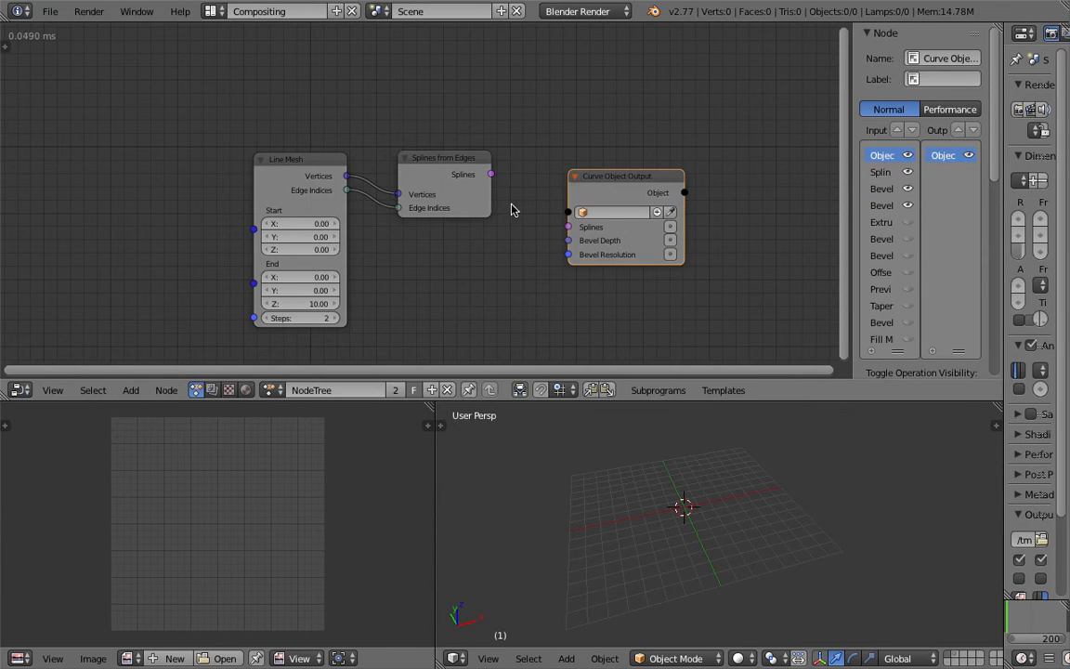
{"action": "left_click_drag", "start_coordinate": [494, 182], "coordinate": [564, 226]}
{"action": "left_click", "coordinate": [673, 228]}
{"action": "left_click_drag", "start_coordinate": [612, 192], "coordinate": [607, 174]}
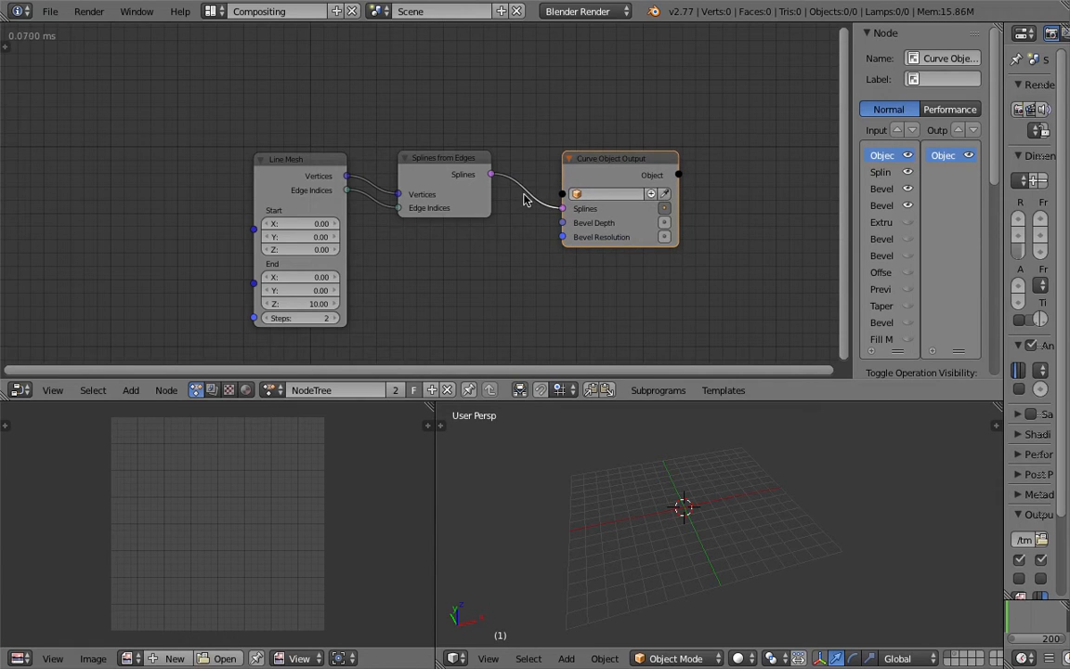
{"action": "left_click", "coordinate": [475, 209]}
{"action": "left_click_drag", "start_coordinate": [475, 209], "coordinate": [479, 217]}
- Create a new target curve object from the Curve Object Output node
{"action": "middle_click_drag", "start_coordinate": [728, 485], "coordinate": [675, 509]}
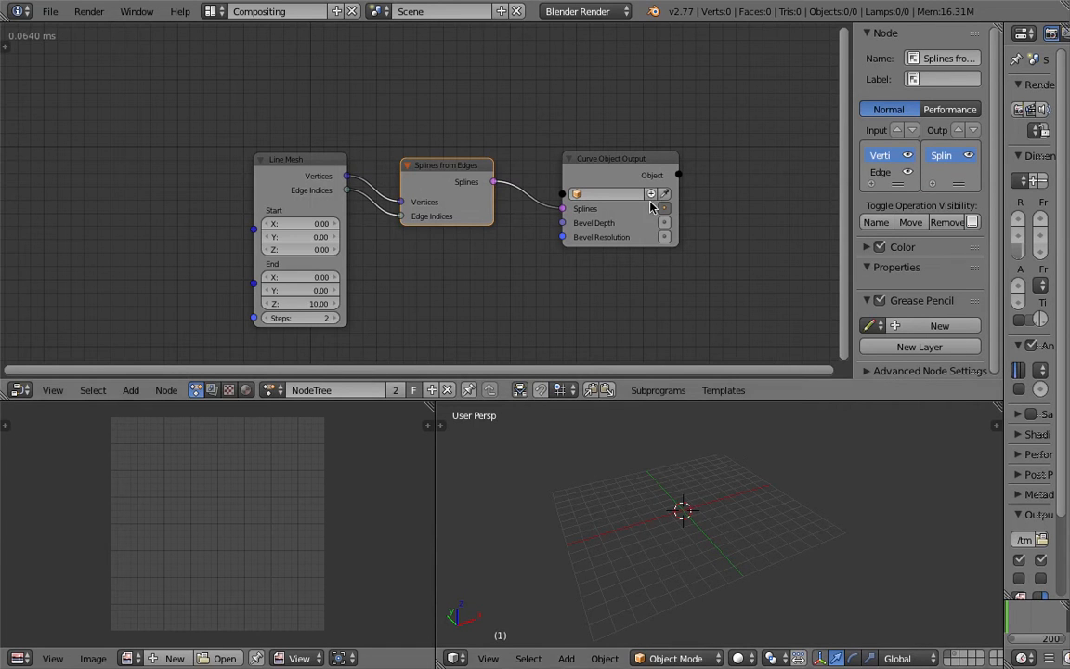
{"action": "left_click", "coordinate": [652, 196]}
{"action": "middle_click_drag", "start_coordinate": [714, 454], "coordinate": [712, 499]}
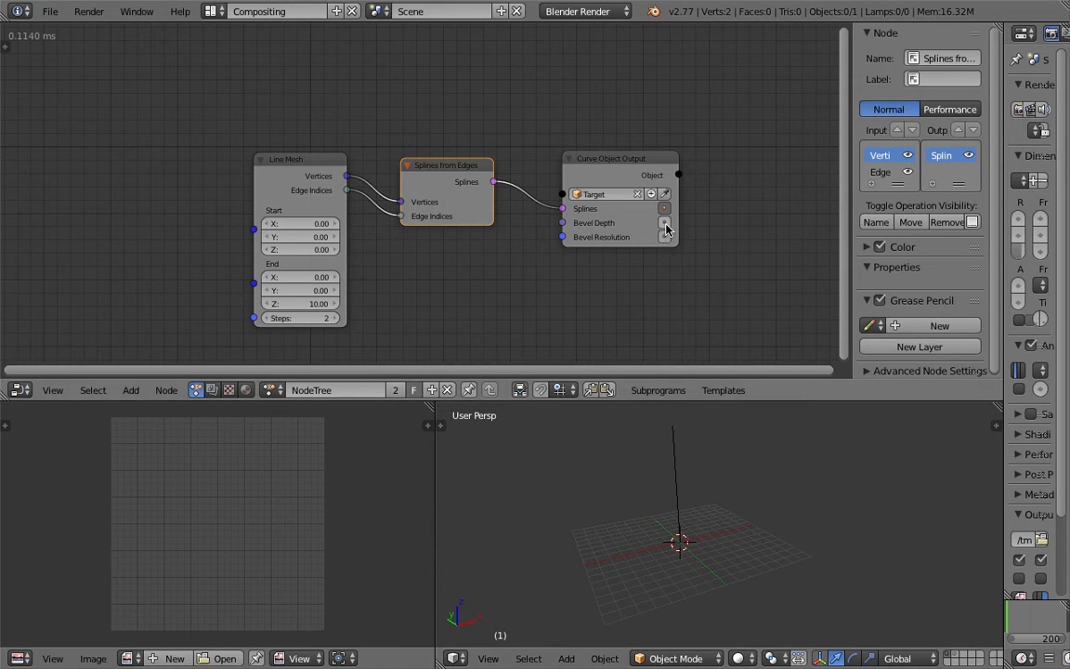
- Enable the curve output's bevel inputs, with Bevel Depth at 0.33 and Bevel Resolution at 0
{"action": "left_click", "coordinate": [665, 224]}
{"action": "left_click_drag", "start_coordinate": [613, 223], "coordinate": [644, 223]}
{"action": "middle_click_drag", "start_coordinate": [713, 464], "coordinate": [641, 444]}
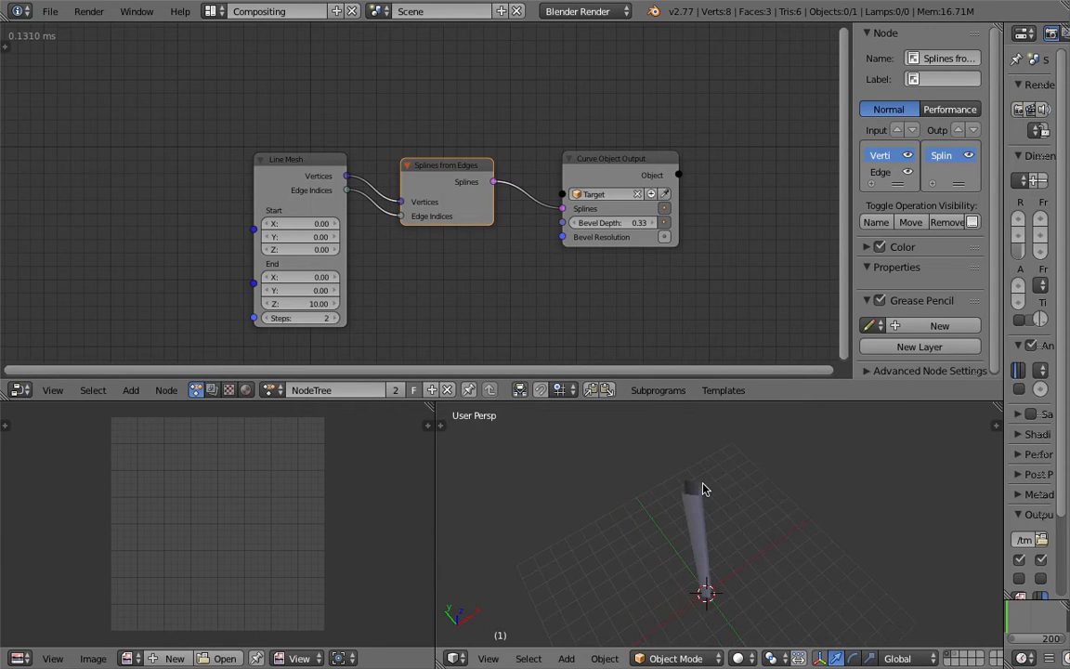
{"action": "left_click", "coordinate": [665, 237]}
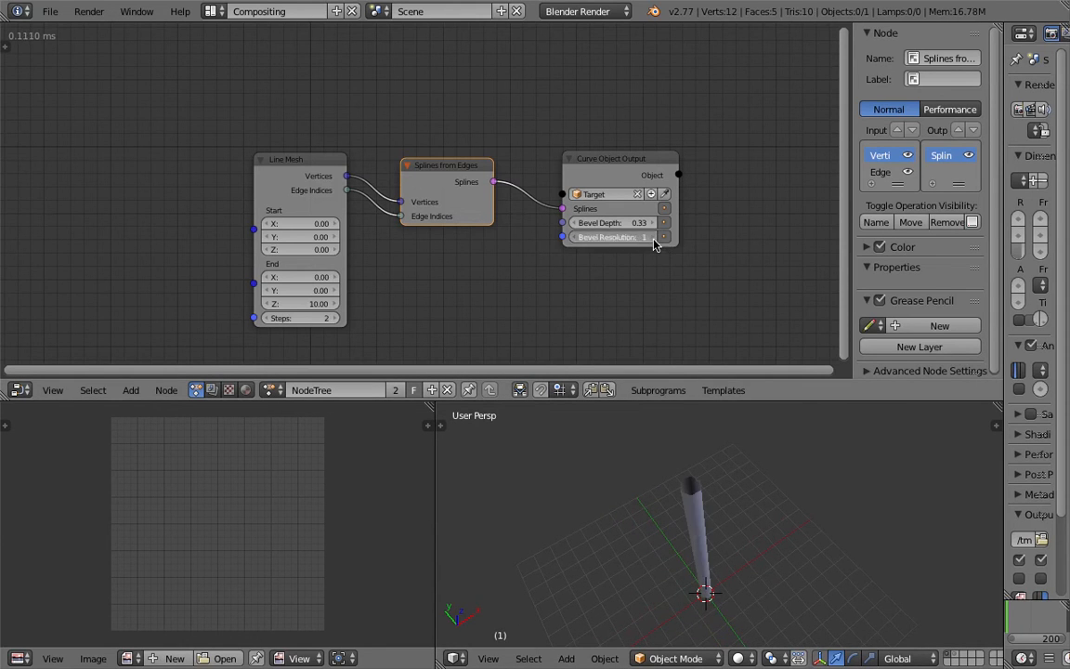
{"action": "left_click", "coordinate": [569, 237]}
{"action": "left_click", "coordinate": [568, 237]}
{"action": "middle_click_drag", "start_coordinate": [738, 489], "coordinate": [720, 468]}
{"action": "left_click_drag", "start_coordinate": [609, 183], "coordinate": [595, 175]}
{"action": "middle_click_drag", "start_coordinate": [707, 468], "coordinate": [690, 528]}
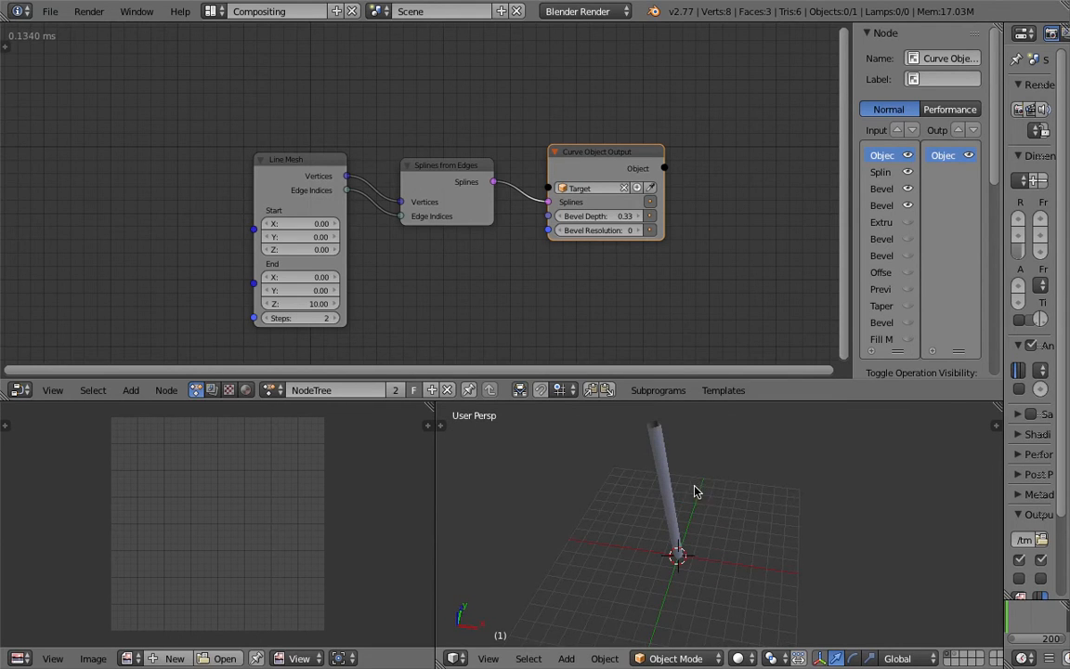
- Set the Line Mesh end point to X 10 and Z 0 so the line runs along the X axis
{"action": "middle_click_drag", "start_coordinate": [661, 470], "coordinate": [750, 555]}
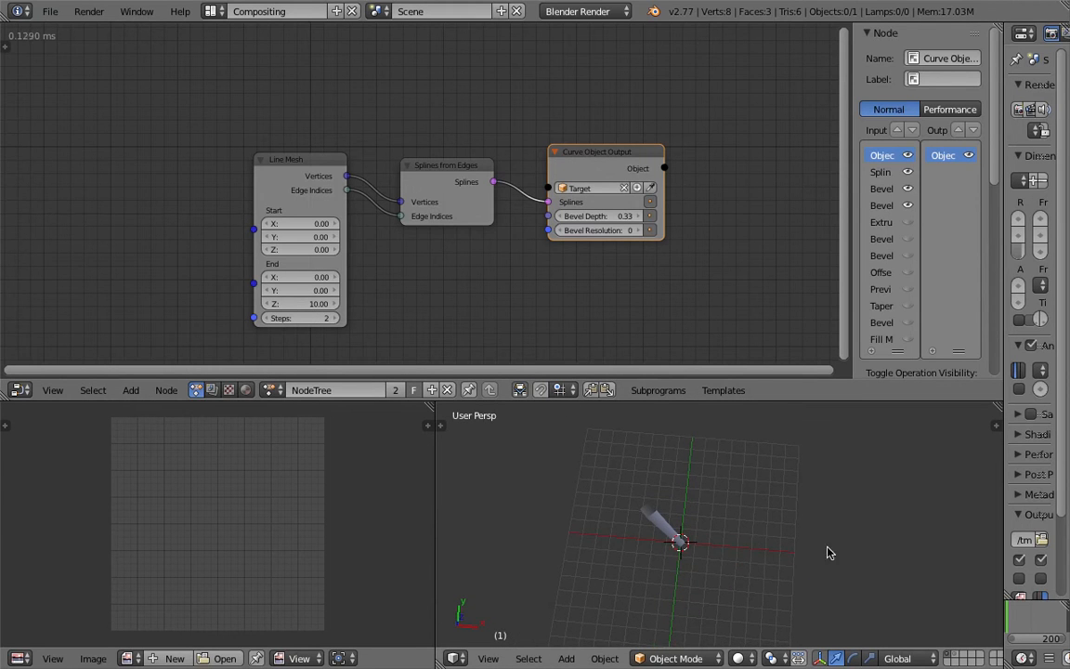
{"action": "middle_click_drag", "start_coordinate": [925, 559], "coordinate": [795, 518]}
{"action": "middle_click_drag", "start_coordinate": [730, 535], "coordinate": [755, 532]}
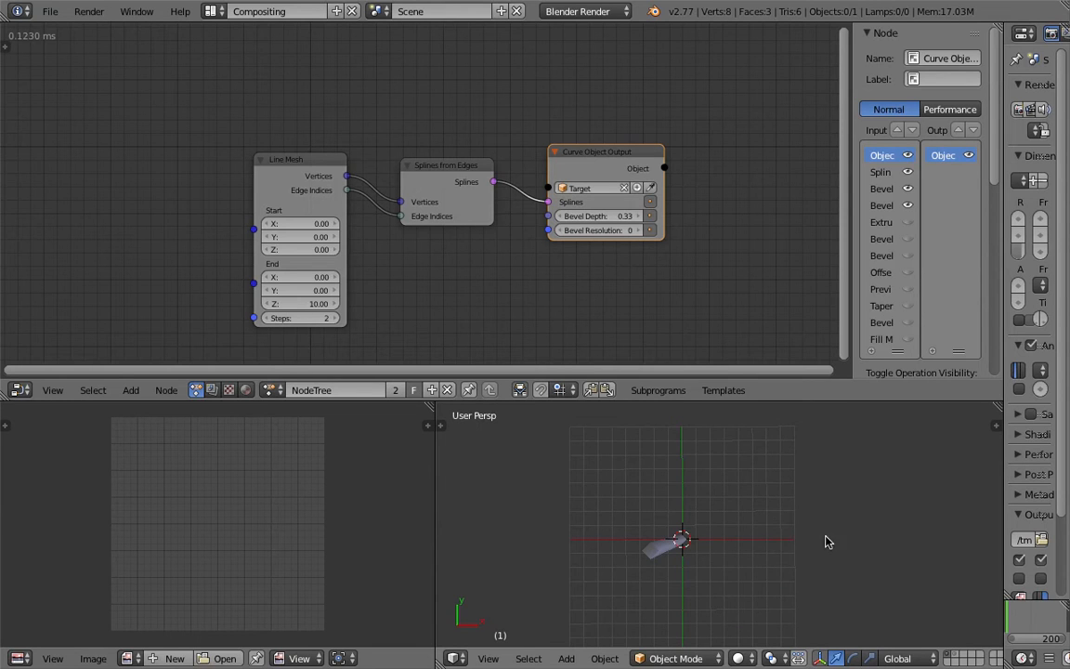
{"action": "middle_click_drag", "start_coordinate": [762, 535], "coordinate": [766, 533]}
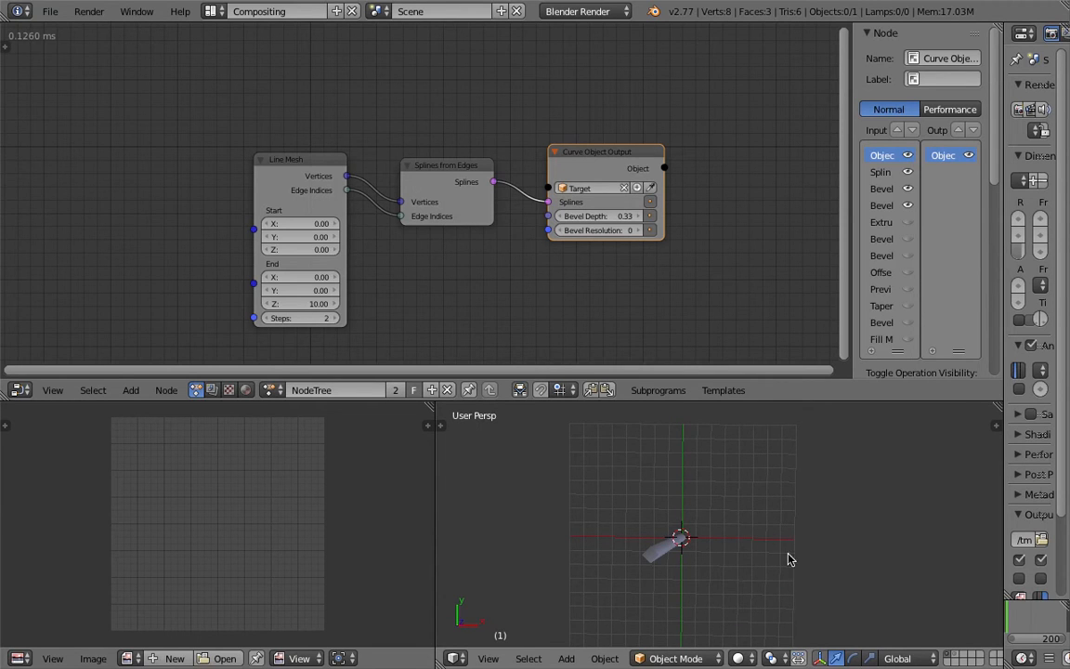
{"action": "middle_click_drag", "start_coordinate": [666, 548], "coordinate": [693, 547]}
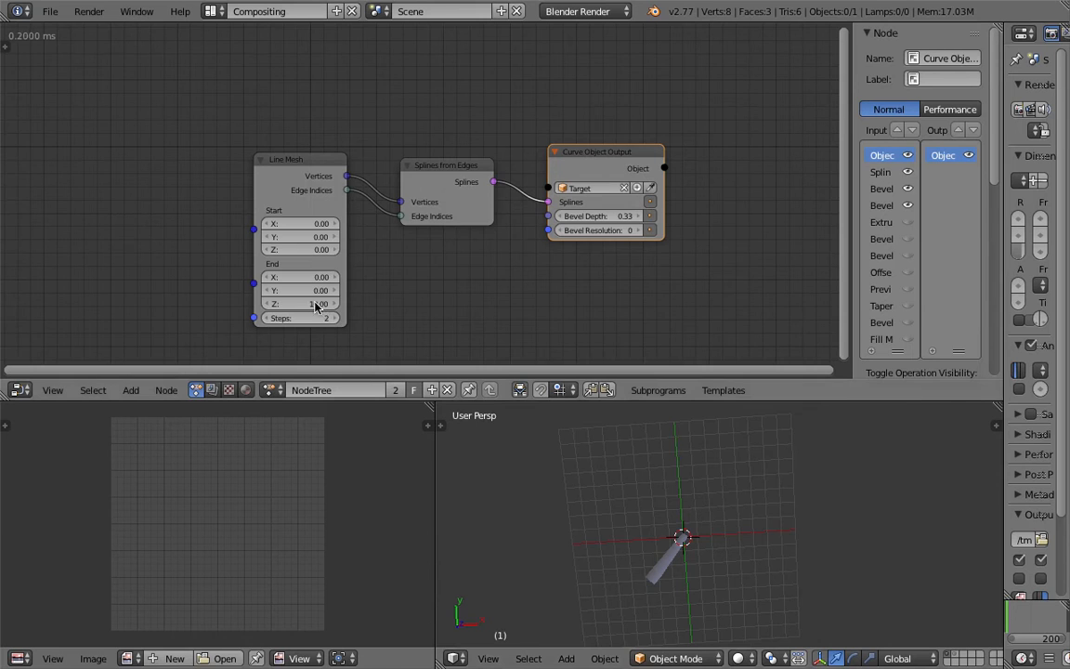
{"action": "left_click", "coordinate": [312, 279]}
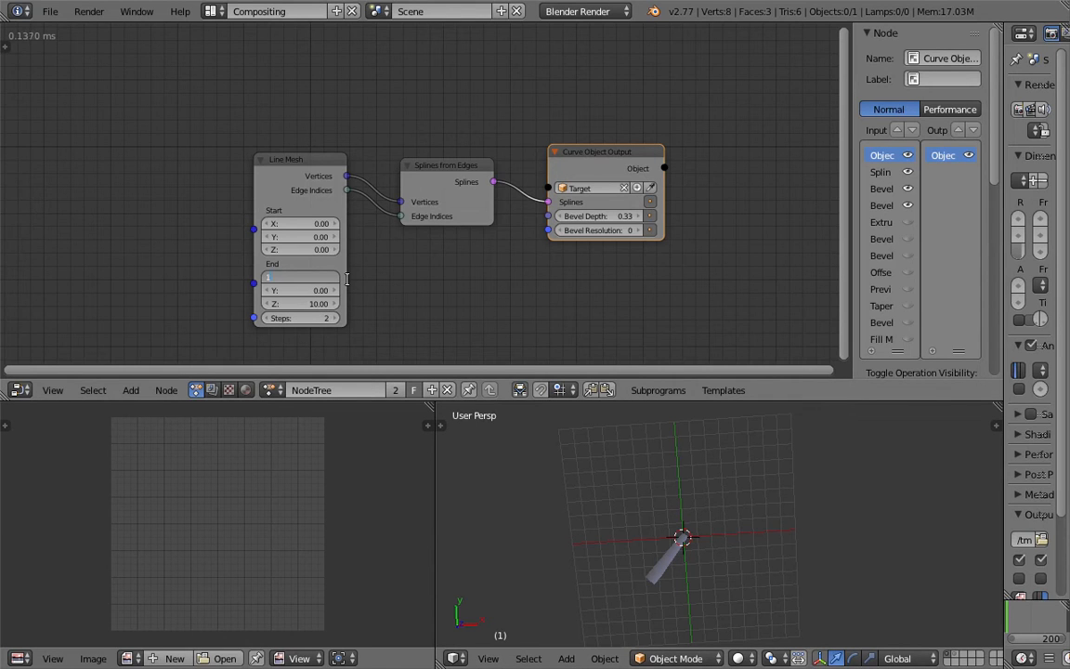
{"action": "type", "text": "10"}
{"action": "key", "text": "Tab"}
{"action": "key", "text": "Tab"}
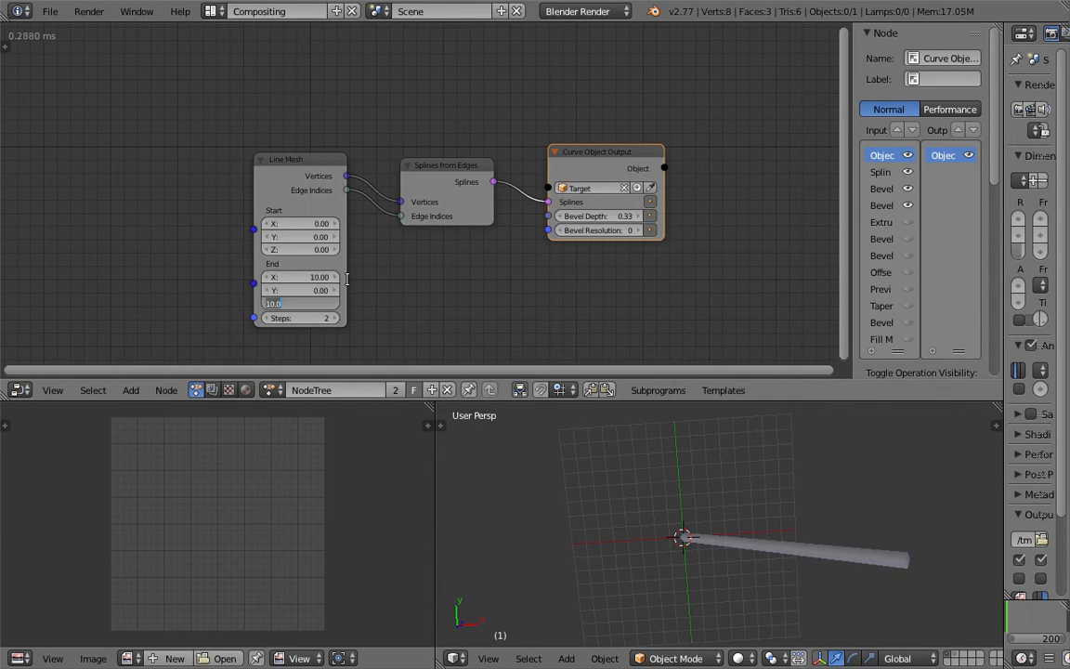
{"action": "type", "text": "0"}
{"action": "key", "text": "Return"}
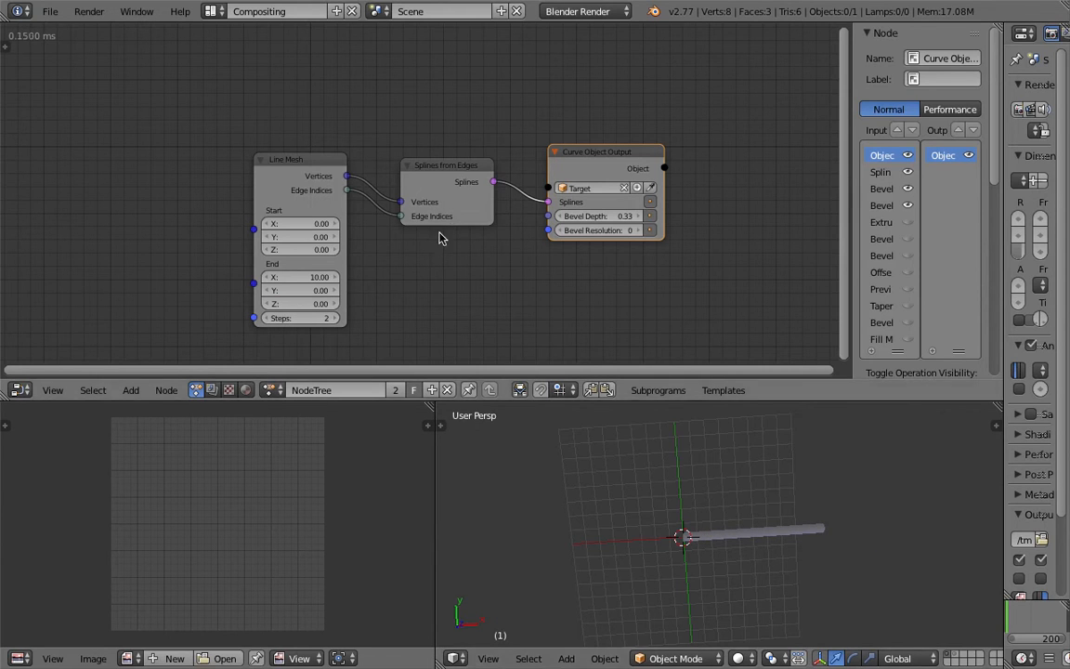
{"action": "left_click_drag", "start_coordinate": [444, 199], "coordinate": [438, 187]}
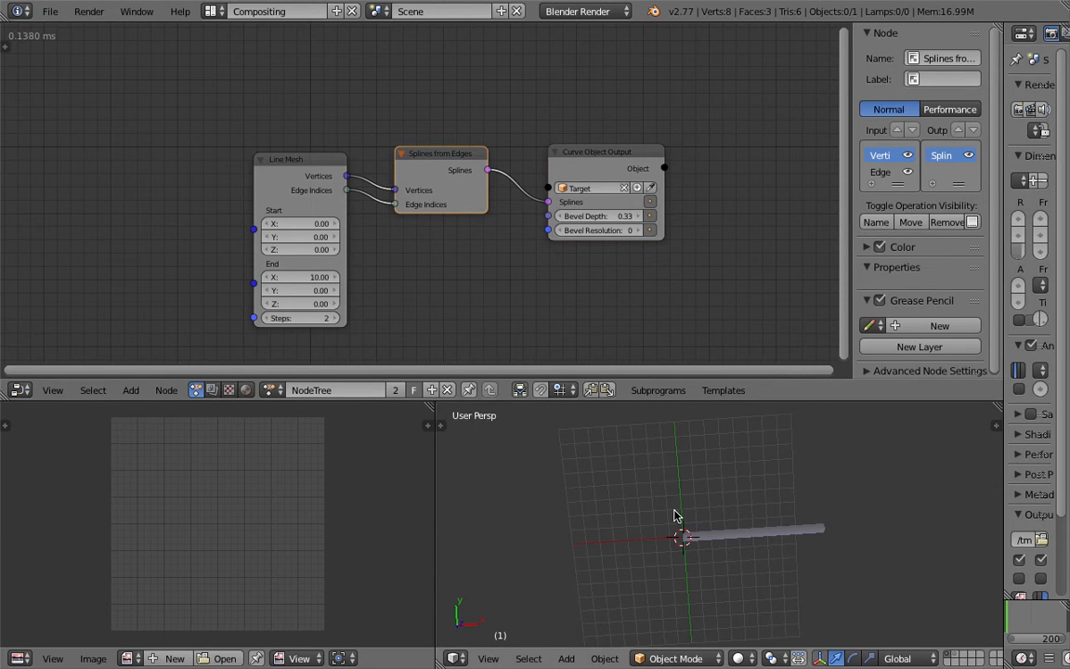
- Switch the 3D viewport to the top view and frame the line in it
{"action": "left_click", "coordinate": [488, 658]}
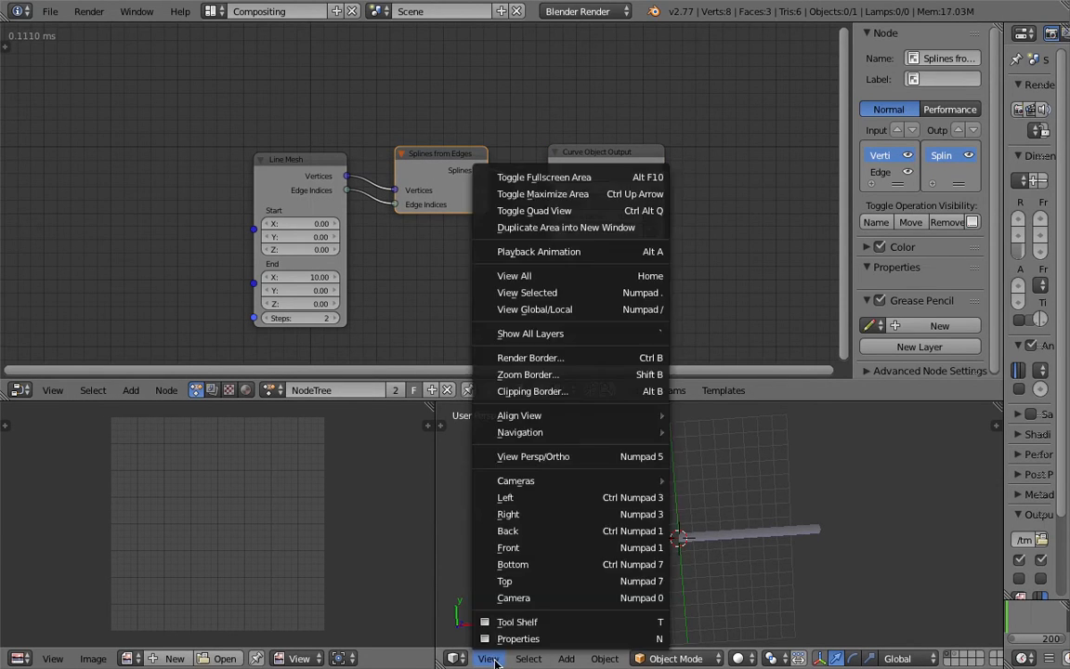
{"action": "left_click", "coordinate": [537, 580]}
{"action": "middle_click_drag", "start_coordinate": [706, 504], "coordinate": [655, 513], "text": "shift"}
{"action": "scroll", "coordinate": [650, 544], "scroll_direction": "up", "scroll_amount": 1}
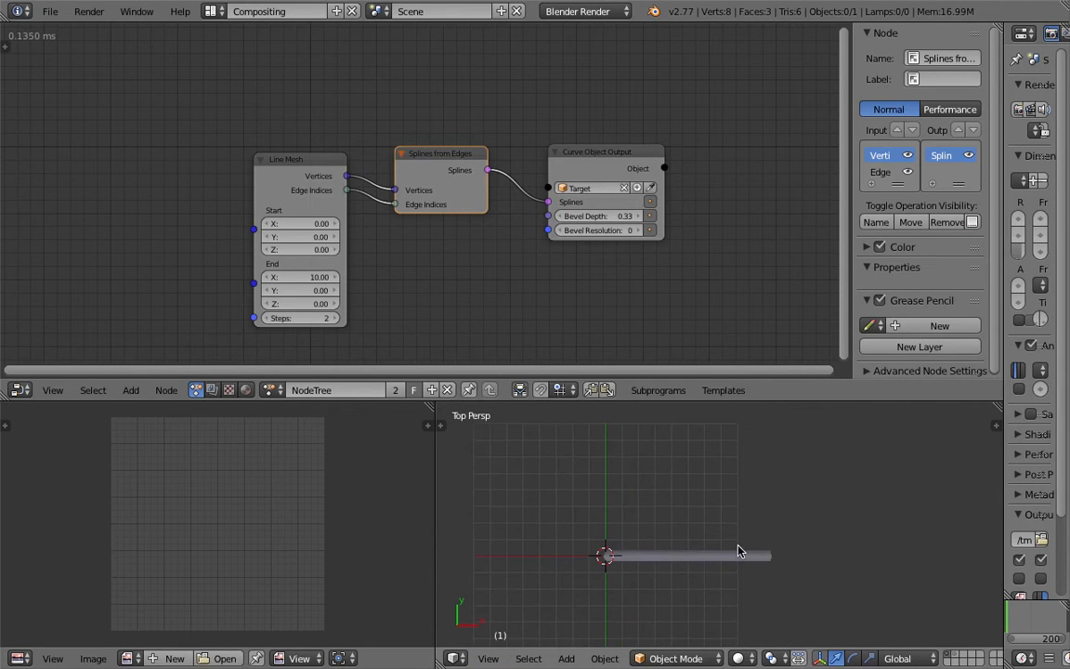
- Save the Blender file to the Desktop as AN_Line_Color_001
{"action": "left_click", "coordinate": [52, 15]}
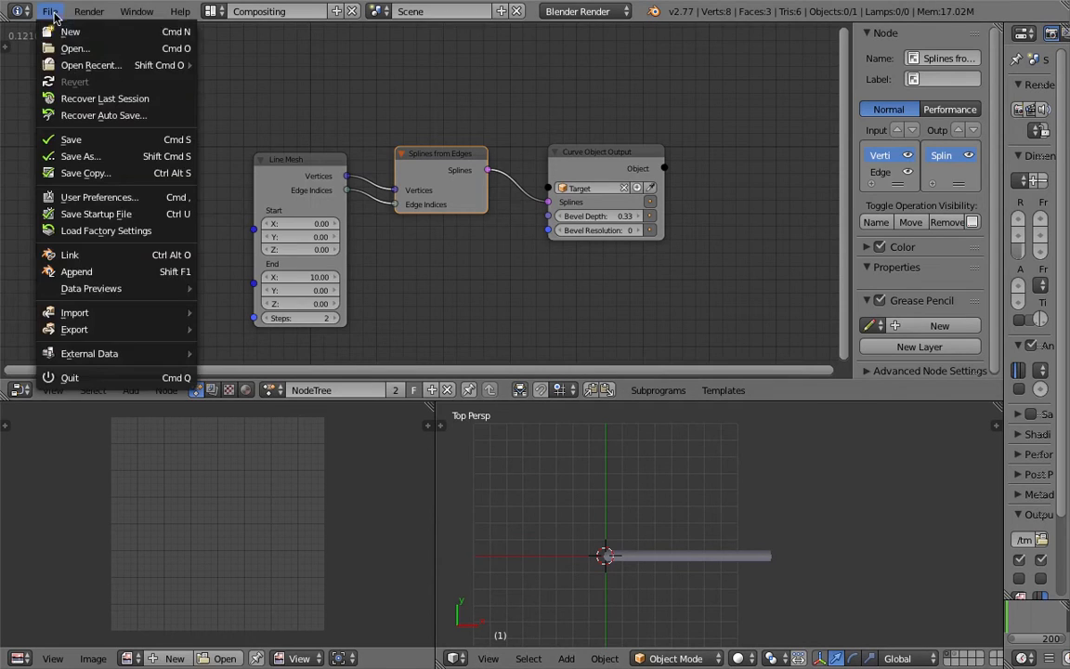
{"action": "left_click", "coordinate": [72, 139]}
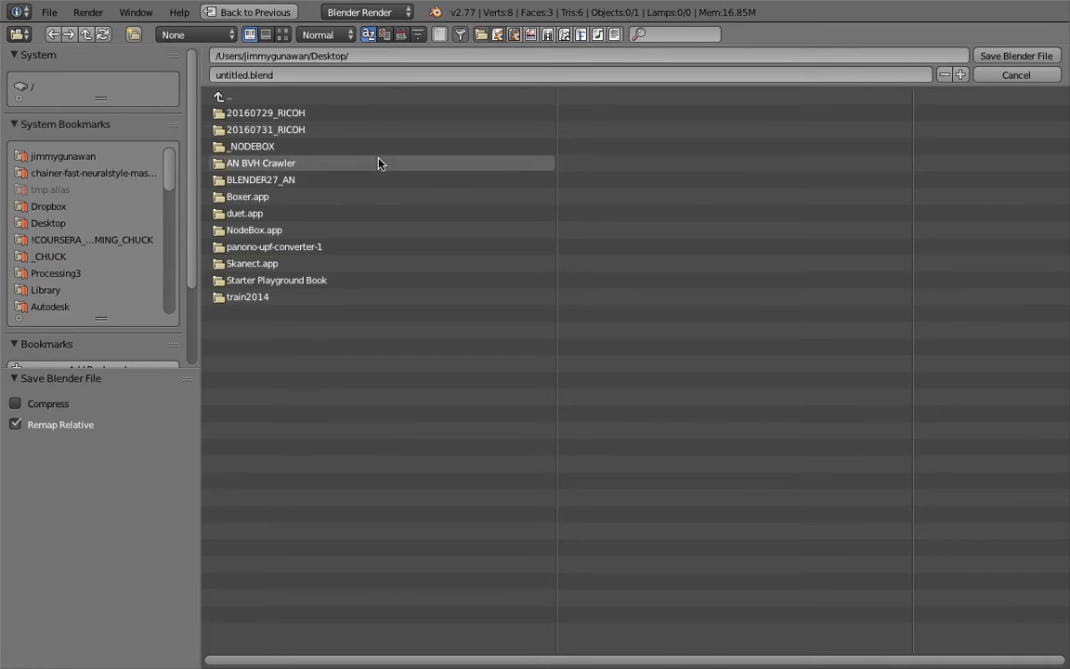
{"action": "left_click", "coordinate": [265, 75]}
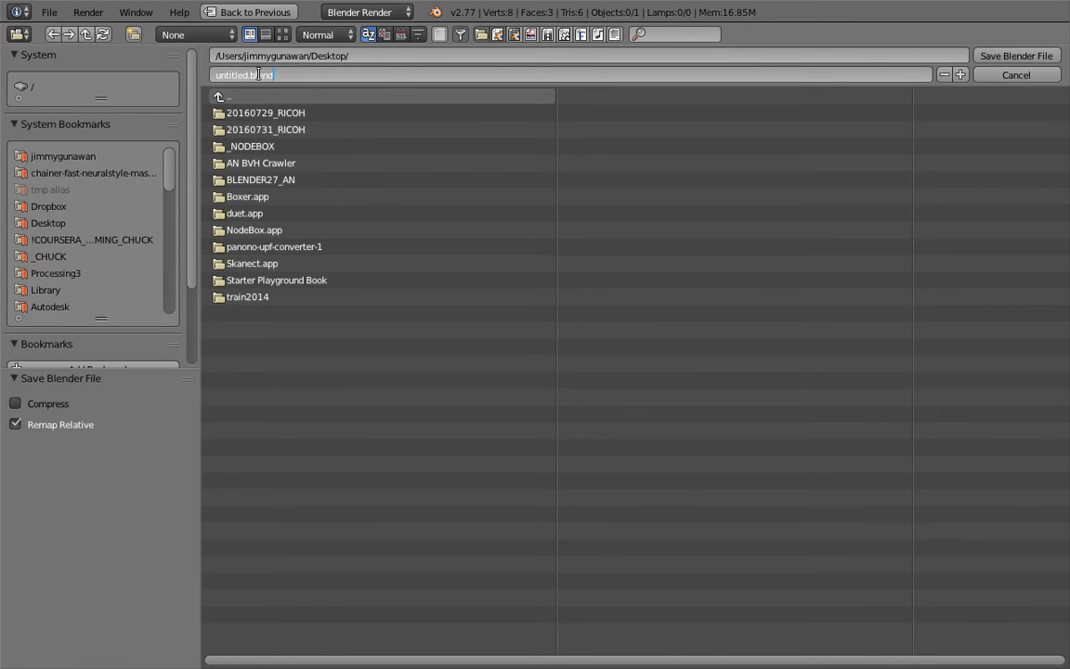
{"action": "left_click_drag", "start_coordinate": [248, 75], "coordinate": [138, 72]}
{"action": "type", "text": "Line_Color_001"}
{"action": "key", "text": "Home"}
{"action": "type", "text": "AN_"}
{"action": "left_click", "coordinate": [1012, 55]}
- Rearrange the three nodes slightly higher, leaving a wider gap before the Curve Object Output node
{"action": "middle_click_drag", "start_coordinate": [666, 508], "coordinate": [628, 528], "text": "shift"}
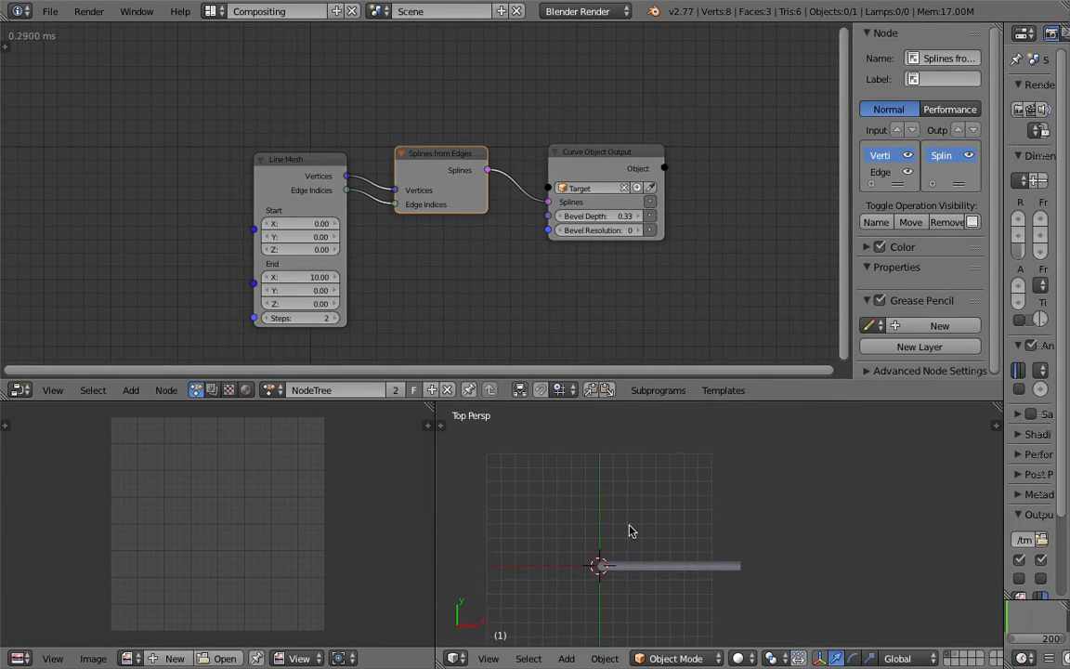
{"action": "left_click_drag", "start_coordinate": [305, 167], "coordinate": [303, 143]}
{"action": "left_click_drag", "start_coordinate": [429, 164], "coordinate": [422, 135]}
{"action": "left_click_drag", "start_coordinate": [579, 154], "coordinate": [590, 143]}
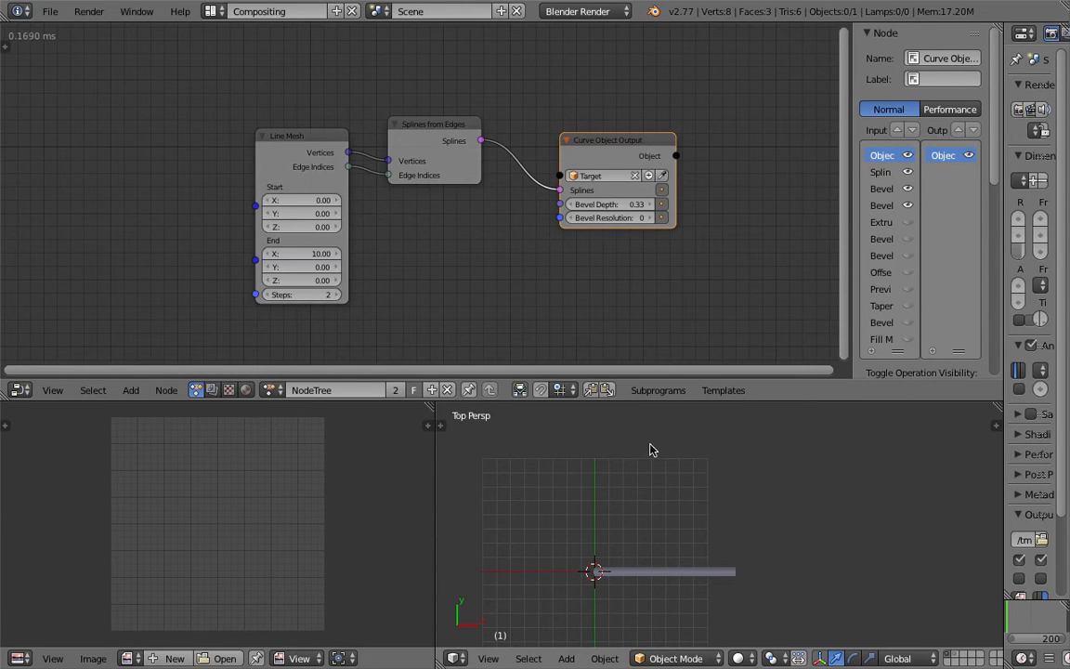
{"action": "scroll", "coordinate": [691, 515], "scroll_direction": "down", "scroll_amount": 2}
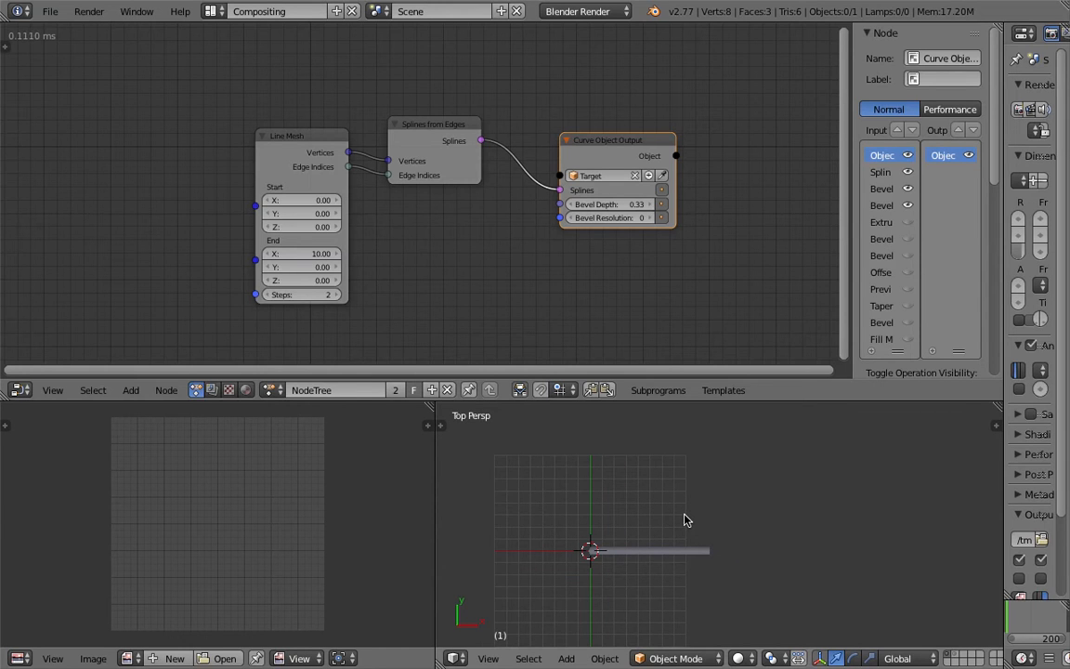
{"action": "middle_click_drag", "start_coordinate": [582, 294], "coordinate": [532, 299]}
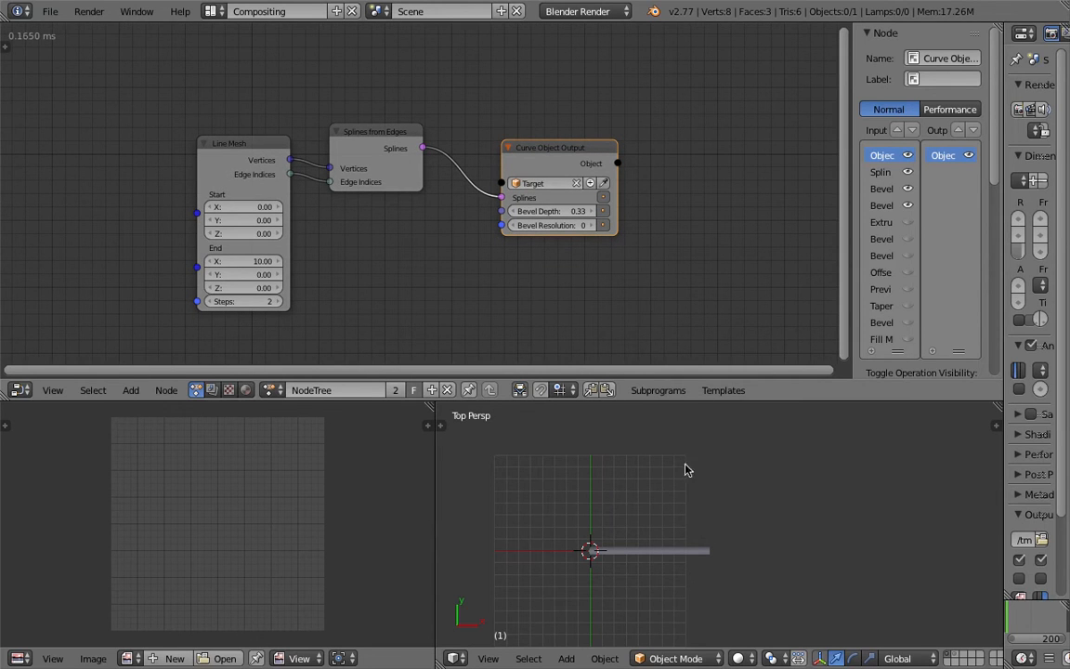
- Select the curve object in the viewport and show its object settings in a widened Properties editor
{"action": "right_click", "coordinate": [692, 555]}
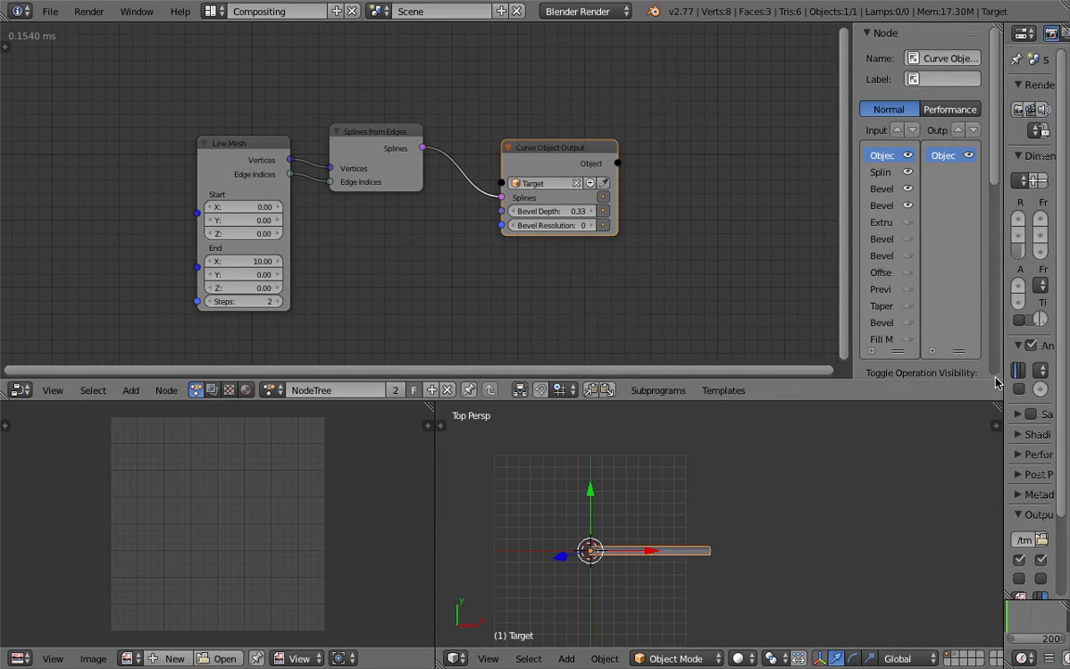
{"action": "left_click_drag", "start_coordinate": [982, 376], "coordinate": [876, 376]}
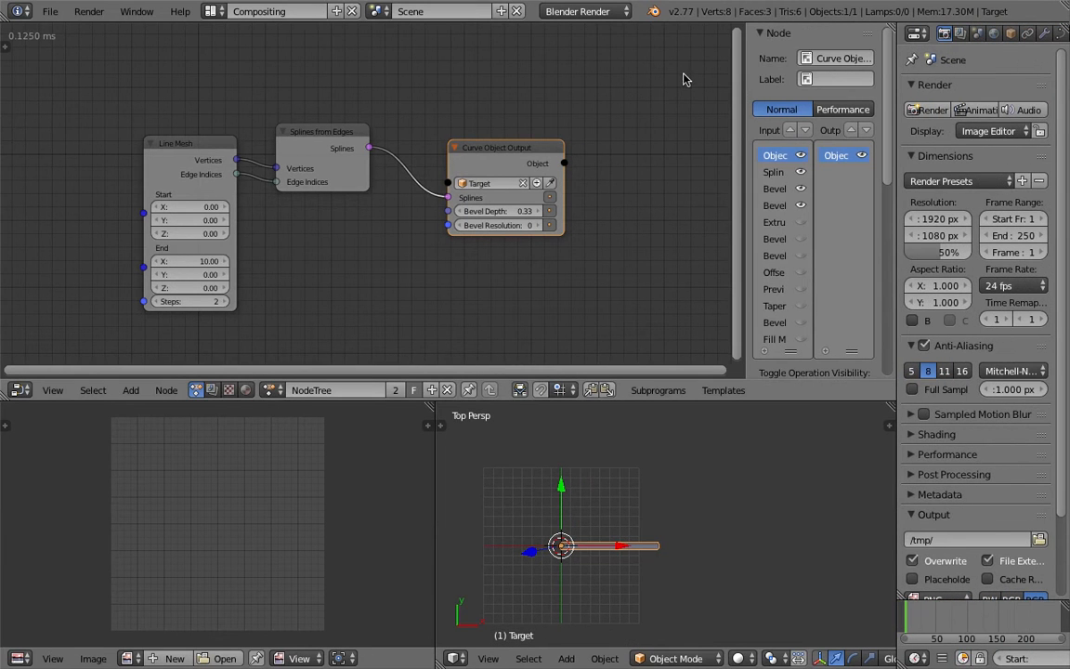
{"action": "left_click", "coordinate": [1011, 34]}
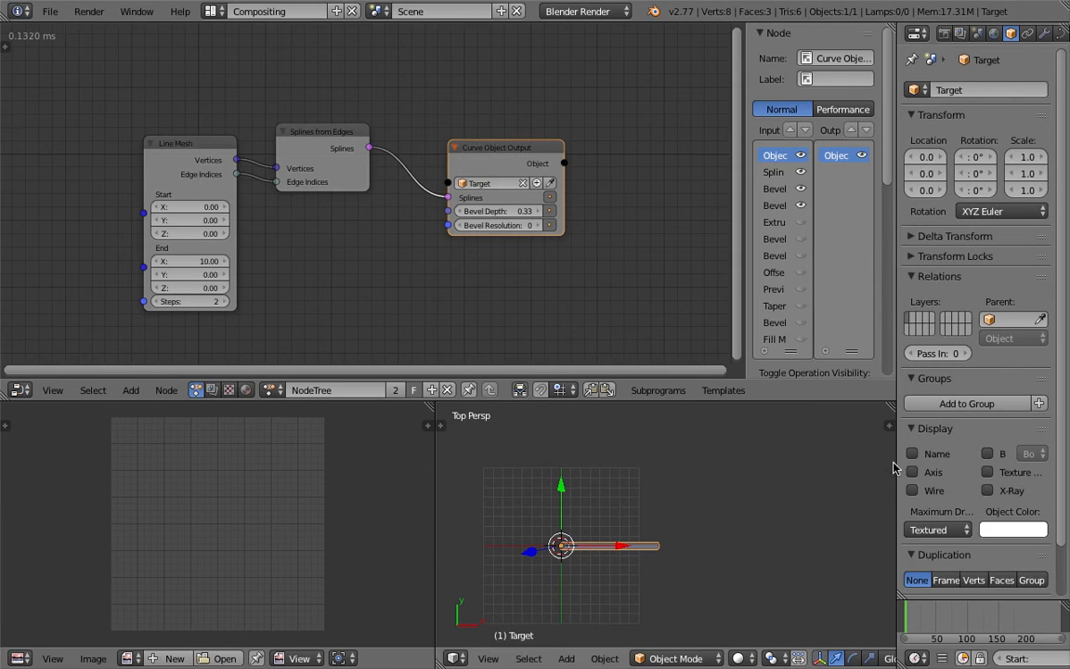
- Widen the Properties editor further and set the curve object's Object Color to a light pinkish red
{"action": "left_click_drag", "start_coordinate": [897, 459], "coordinate": [852, 459]}
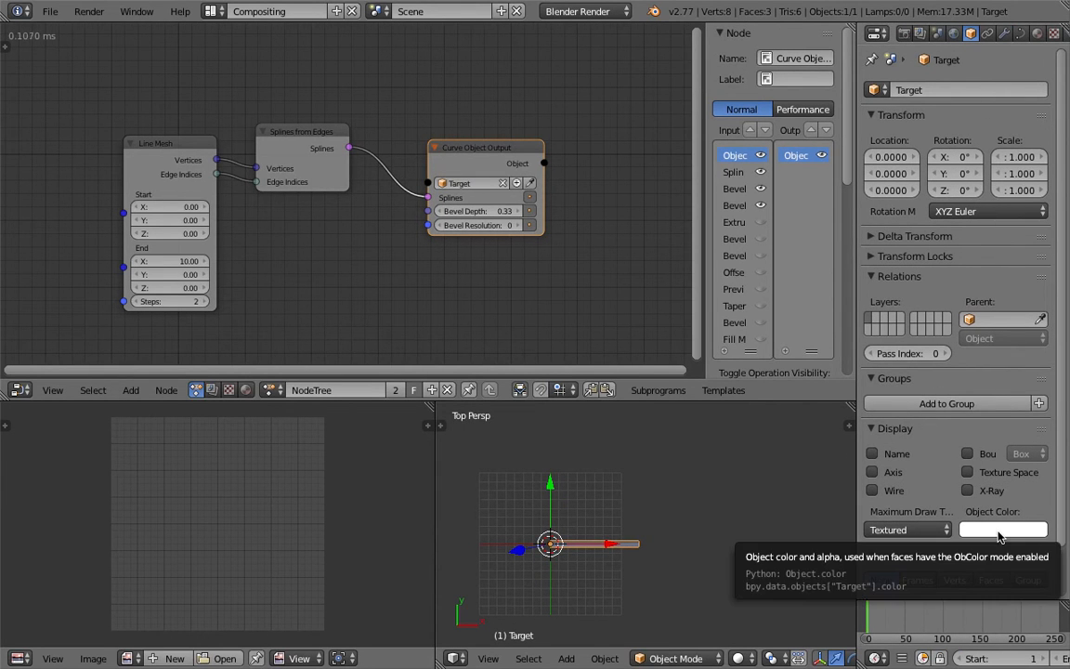
{"action": "left_click", "coordinate": [1001, 531]}
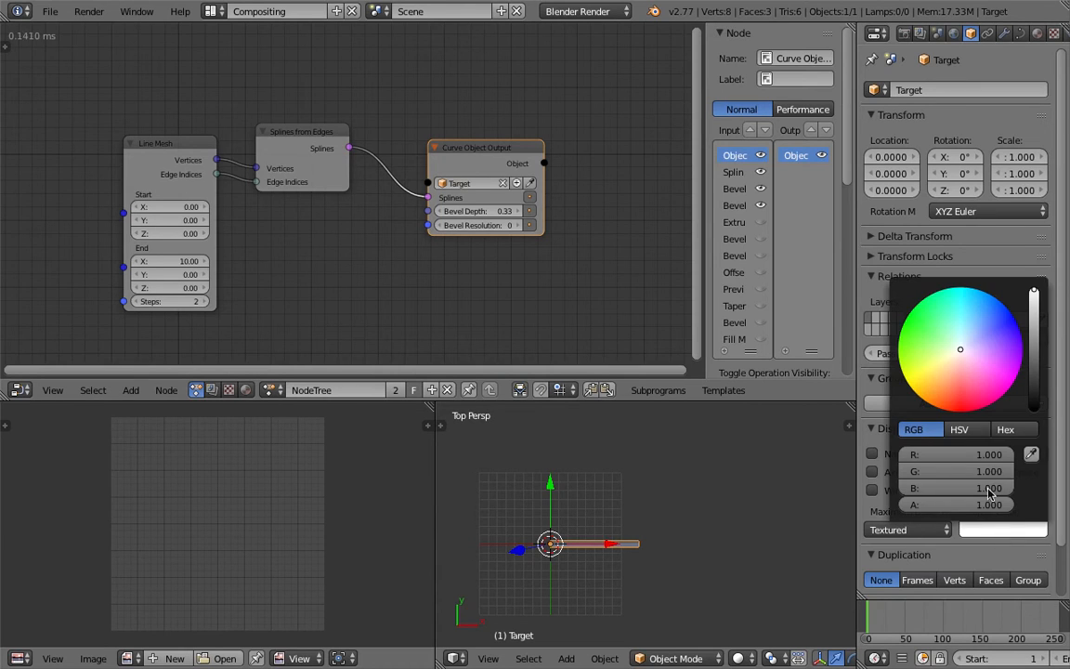
{"action": "left_click", "coordinate": [964, 381]}
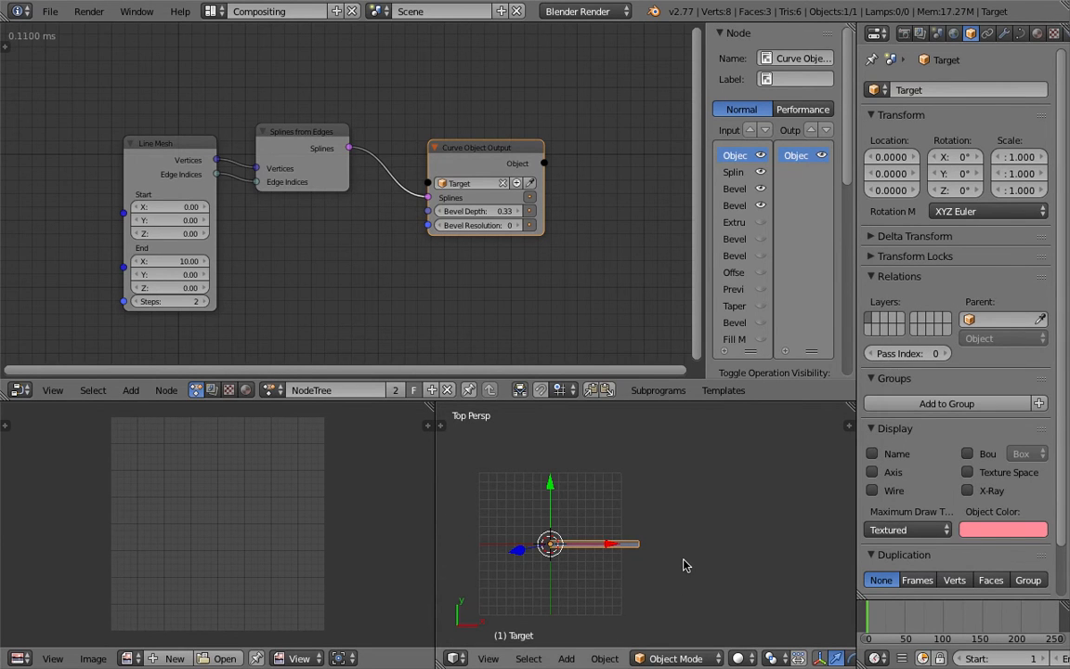
{"action": "scroll", "coordinate": [615, 502], "scroll_direction": "up", "scroll_amount": 2}
{"action": "scroll", "coordinate": [654, 524], "scroll_direction": "down", "scroll_amount": 1, "text": "ctrl"}
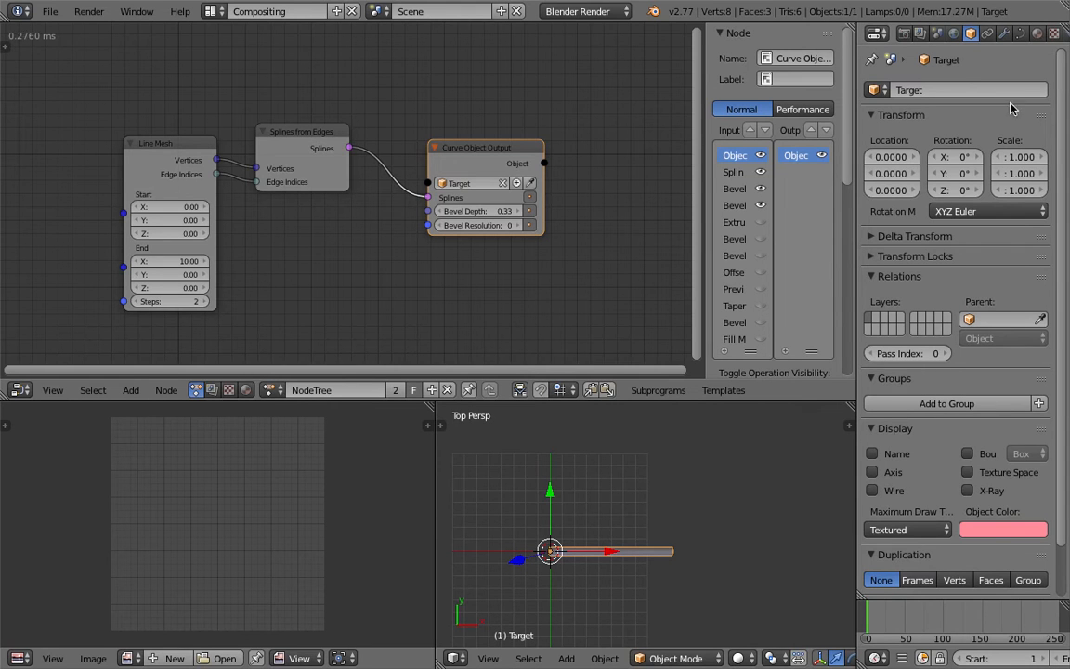
- Give the curve object a new material with the Object Color option enabled, and deselect the object
{"action": "left_click", "coordinate": [1037, 33]}
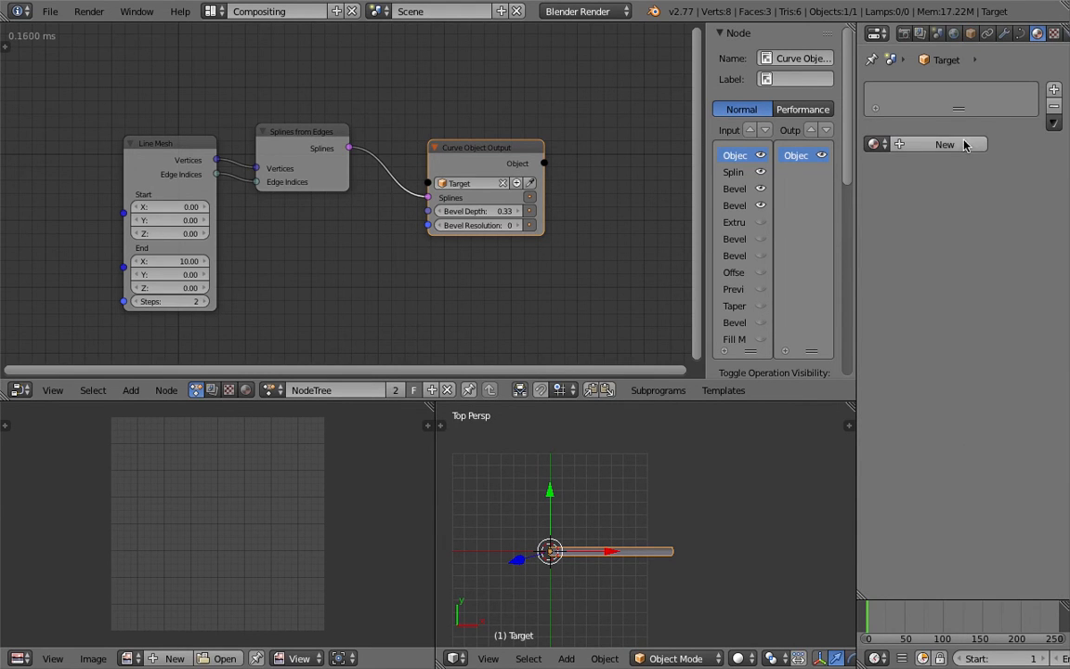
{"action": "left_click", "coordinate": [944, 145]}
{"action": "scroll", "coordinate": [1059, 254], "scroll_direction": "down", "scroll_amount": 8}
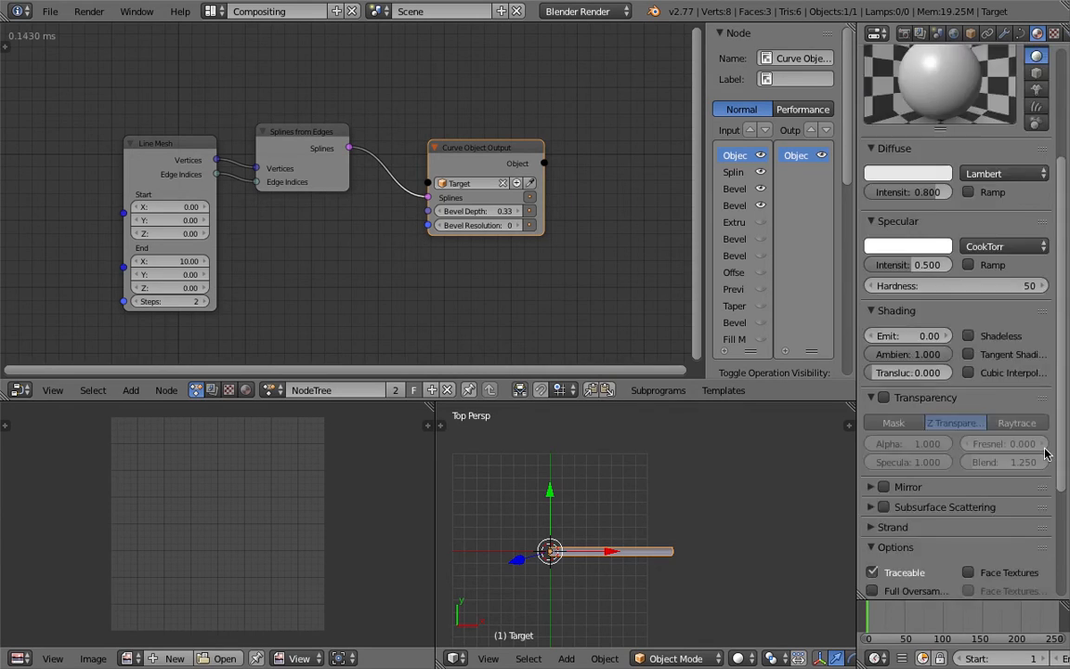
{"action": "left_click", "coordinate": [1021, 483]}
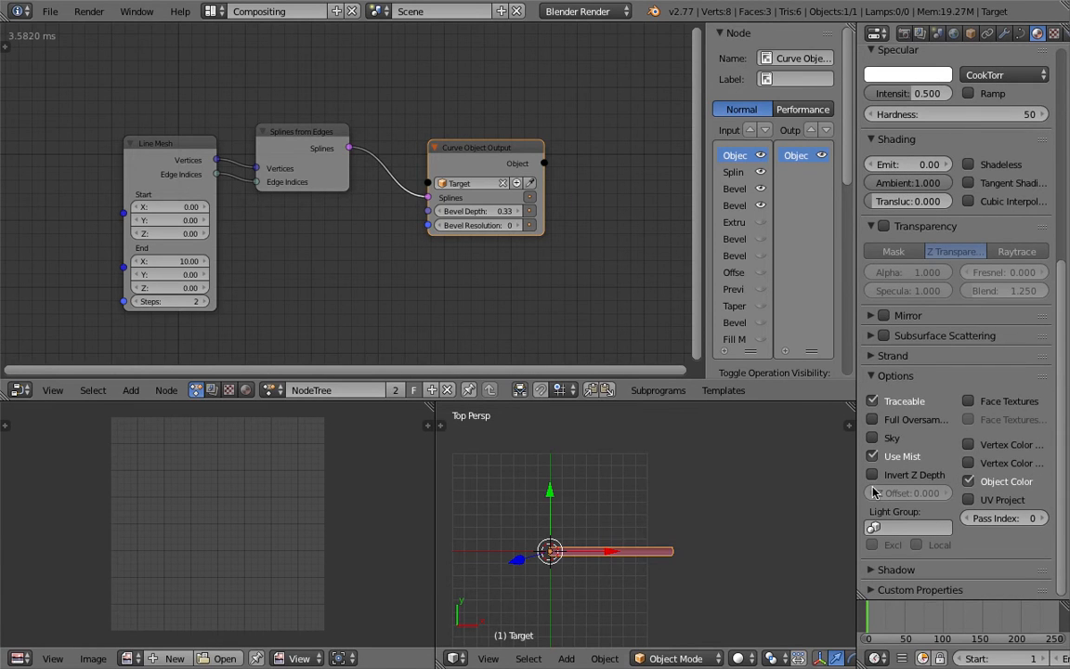
{"action": "key", "text": "a"}
{"action": "key", "text": "a"}
{"action": "key", "text": "a"}
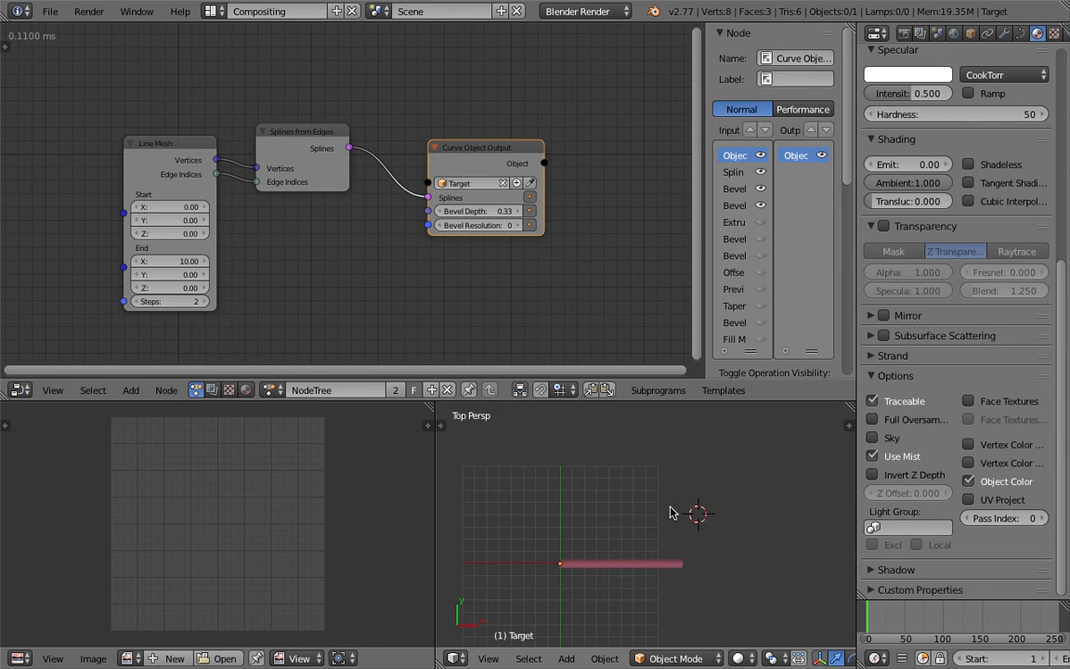
- Move the Curve Object Output node closer to Splines from Edges, and place the 3D cursor beside the line
{"action": "middle_click_drag", "start_coordinate": [471, 269], "coordinate": [496, 288]}
{"action": "left_click_drag", "start_coordinate": [496, 179], "coordinate": [460, 166]}
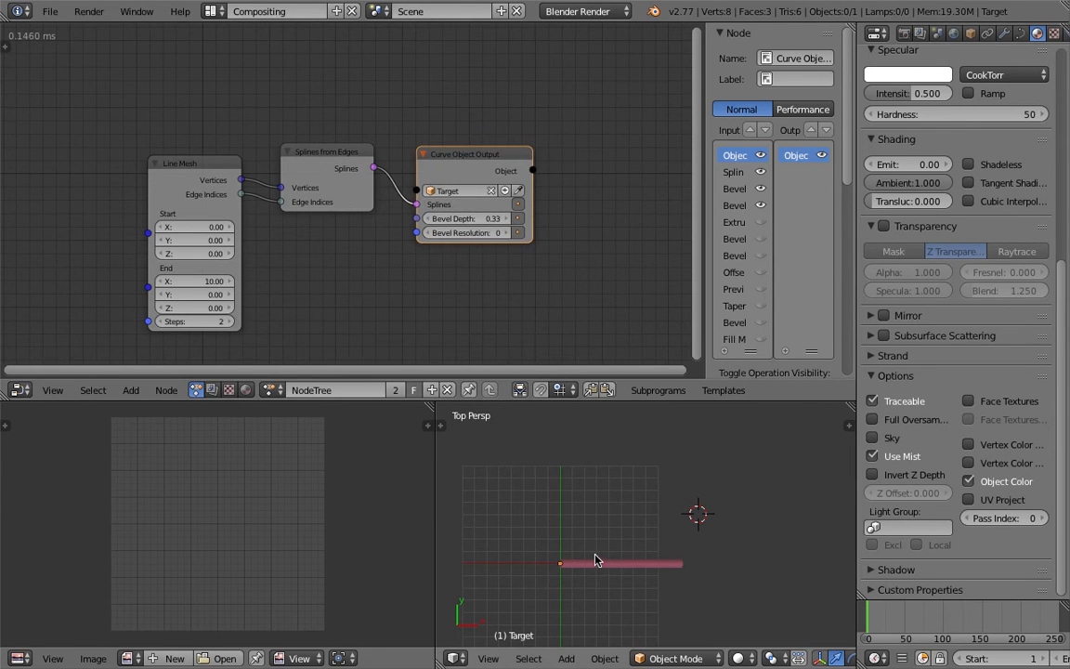
{"action": "scroll", "coordinate": [622, 493], "scroll_direction": "down", "scroll_amount": 1}
{"action": "middle_click_drag", "start_coordinate": [632, 493], "coordinate": [645, 514], "text": "shift"}
{"action": "left_click", "coordinate": [731, 506]}
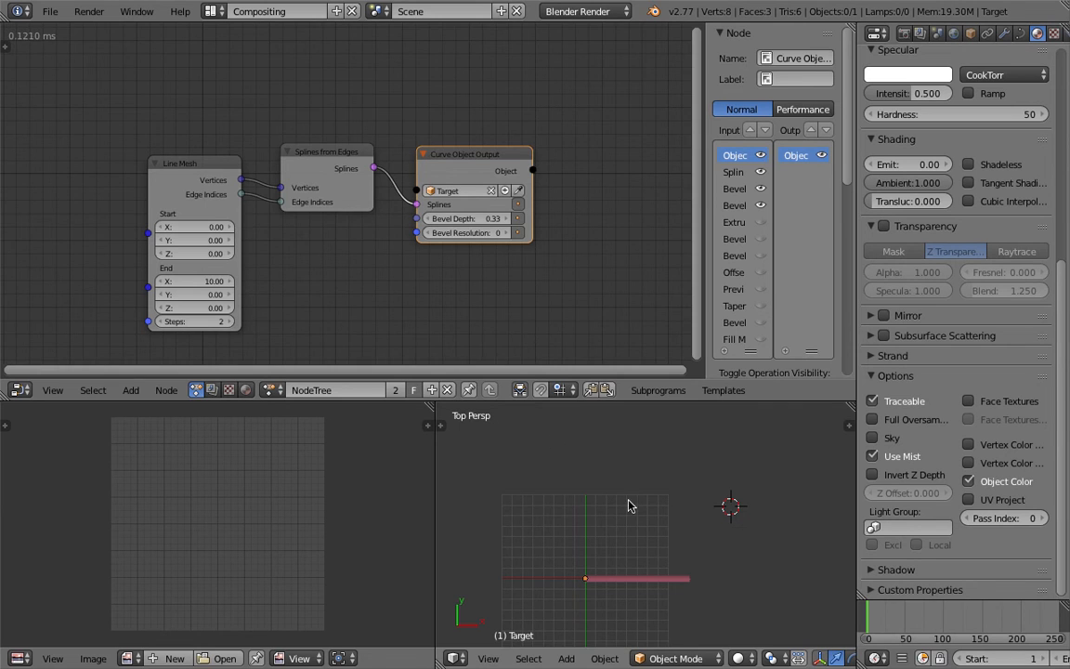
- Add an Object Instancer node to the tree and delete the Get List Length node inserted with it
{"action": "mouse_move", "coordinate": [338, 273]}
{"action": "middle_mouse_down"}
{"action": "mouse_move", "coordinate": [322, 258]}
{"action": "mouse_move", "coordinate": [358, 275]}
{"action": "middle_mouse_up"}
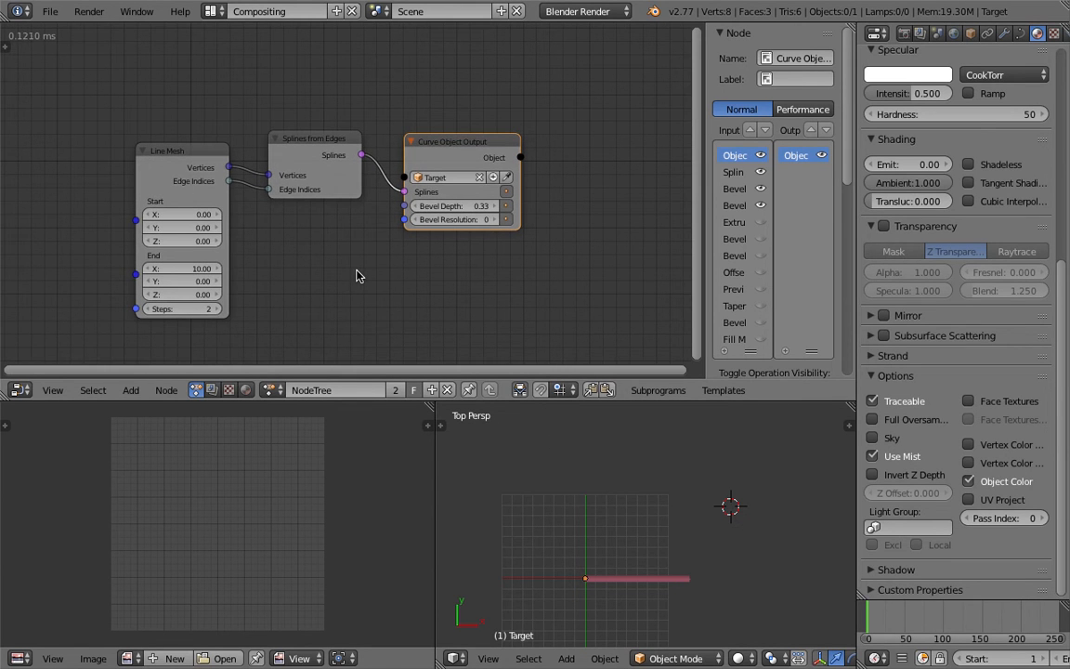
{"action": "key", "text": "shift+a"}
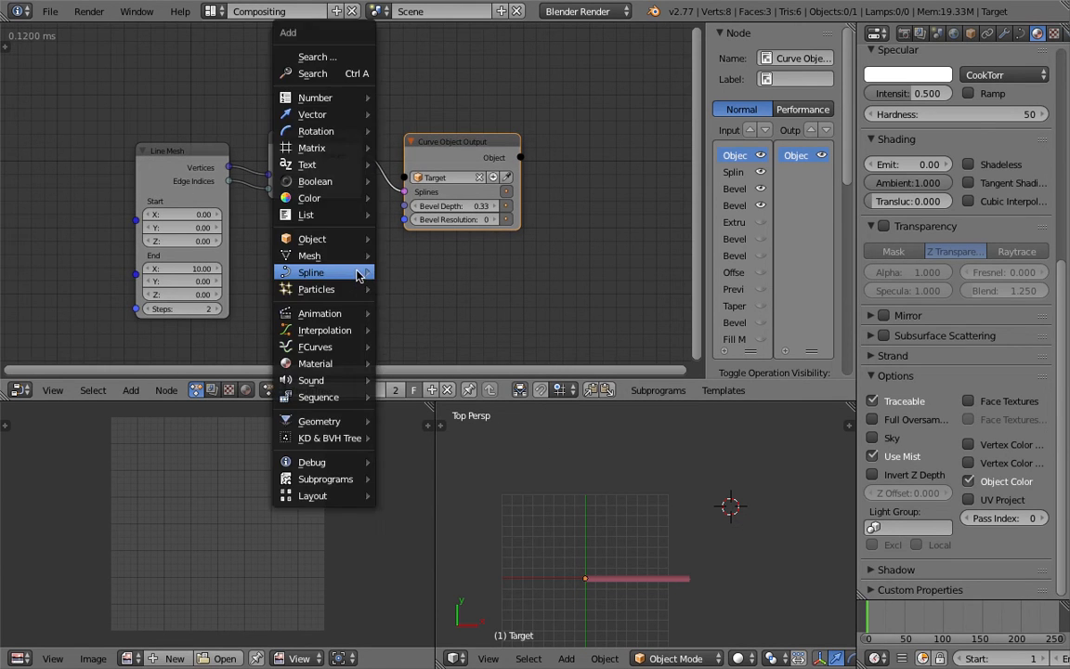
{"action": "left_click", "coordinate": [339, 74]}
{"action": "type", "text": "object insta"}
{"action": "key", "text": "Return"}
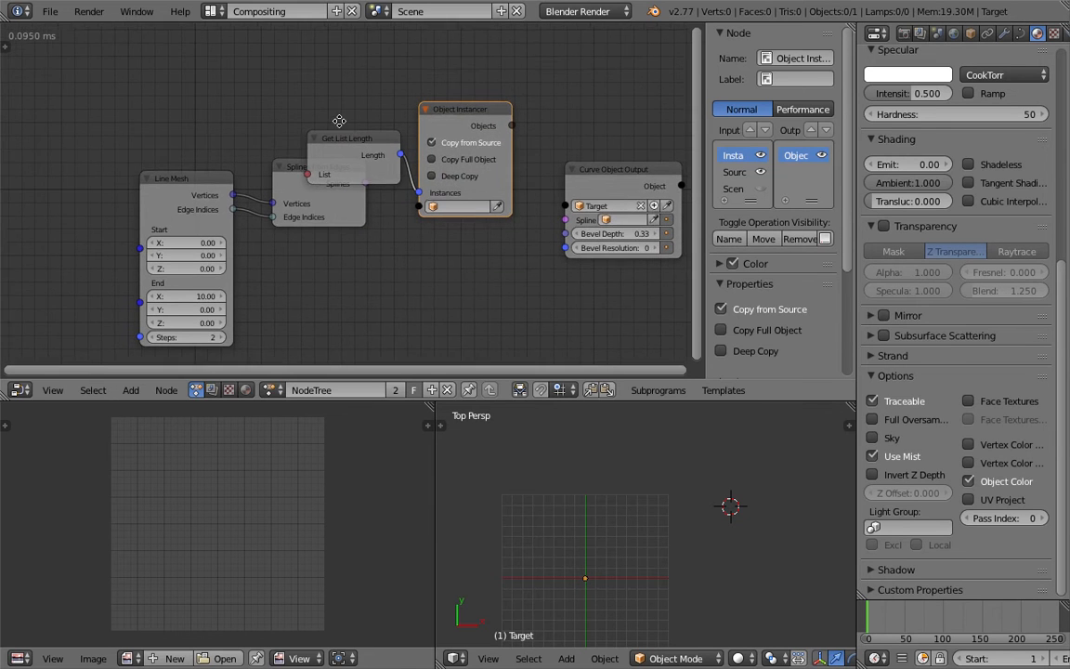
{"action": "left_click", "coordinate": [351, 146]}
{"action": "key", "text": "x"}
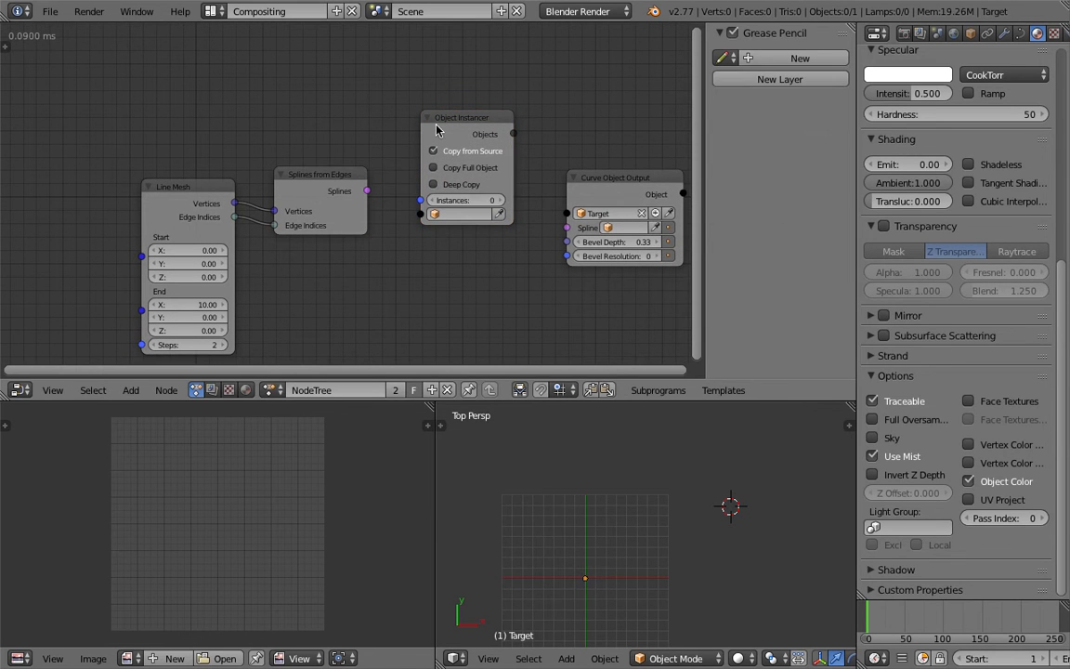
- Reconnect Splines from Edges to the Curve Object Output's Splines input and move the Object Instancer above the line nodes
{"action": "left_click_drag", "start_coordinate": [456, 117], "coordinate": [445, 72]}
{"action": "left_click_drag", "start_coordinate": [366, 190], "coordinate": [568, 226]}
{"action": "left_click_drag", "start_coordinate": [602, 180], "coordinate": [474, 219]}
{"action": "left_click_drag", "start_coordinate": [492, 138], "coordinate": [351, 41]}
{"action": "left_click_drag", "start_coordinate": [297, 175], "coordinate": [305, 207]}
{"action": "left_click_drag", "start_coordinate": [374, 85], "coordinate": [373, 110]}
{"action": "left_click", "coordinate": [368, 102]}
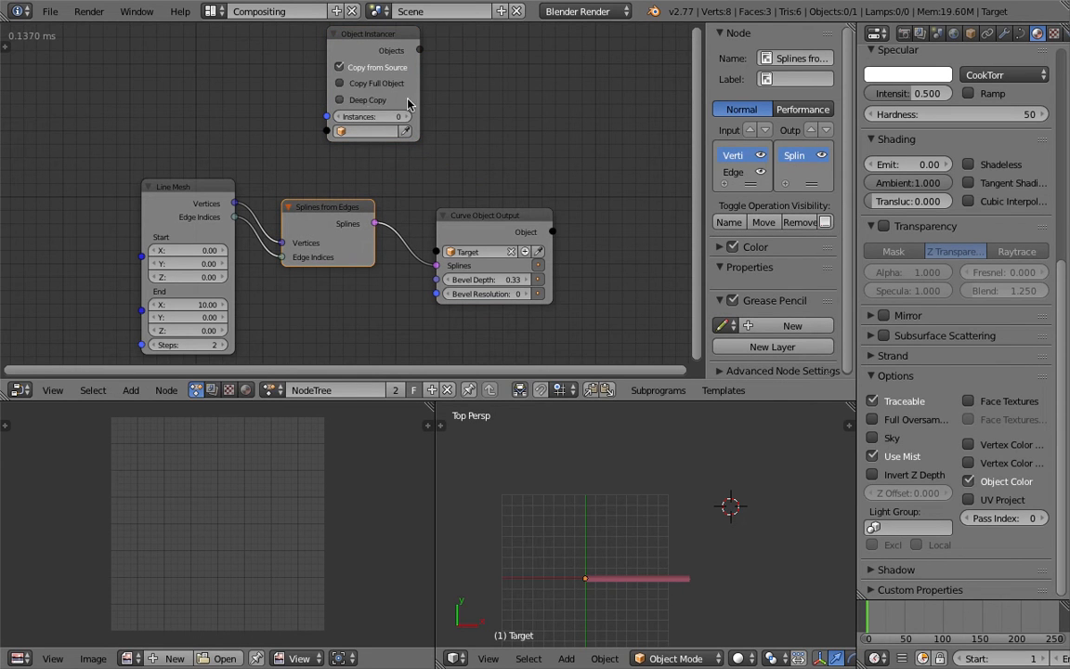
- On the Object Instancer, disable Copy from Source, choose the Curve 3D object type and set Instances to 5
{"action": "left_click_drag", "start_coordinate": [368, 48], "coordinate": [332, 52]}
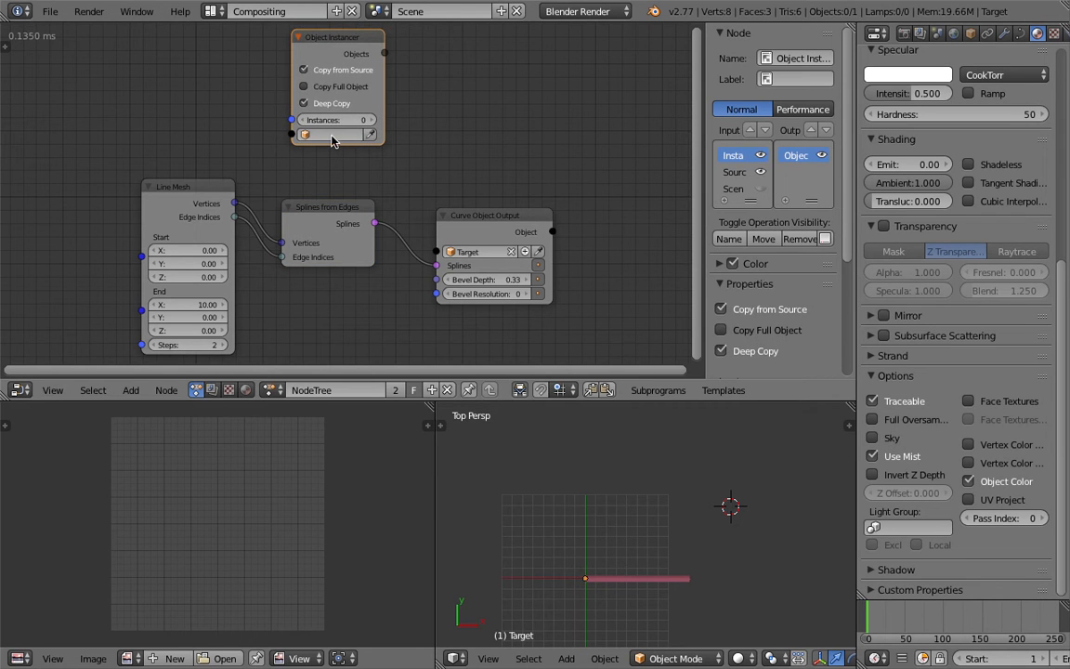
{"action": "left_click", "coordinate": [303, 70]}
{"action": "left_click", "coordinate": [324, 87]}
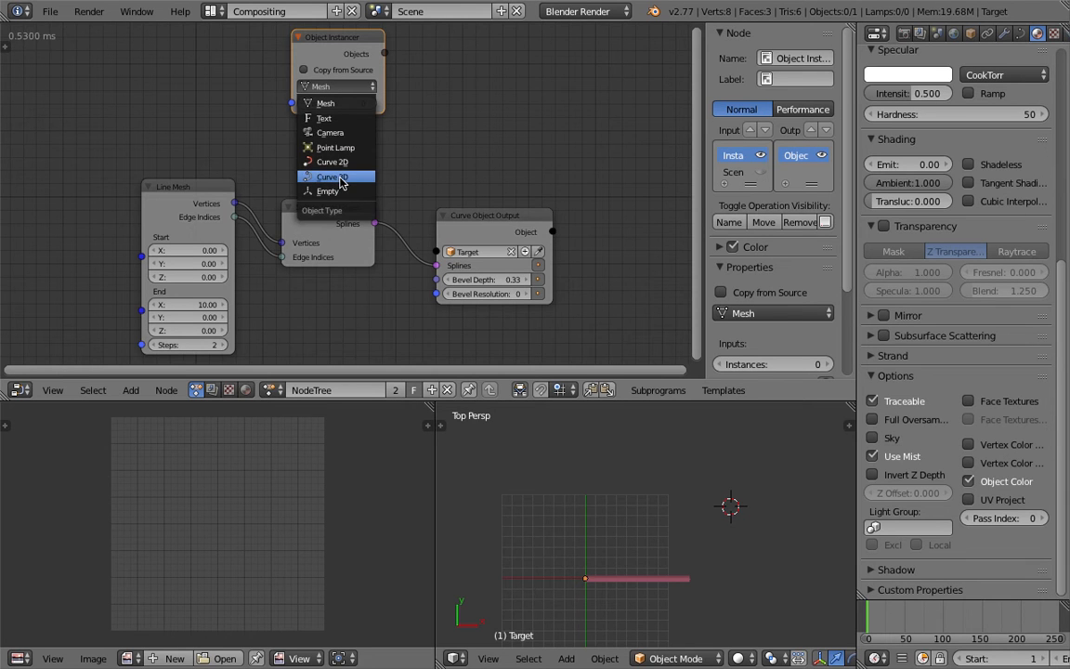
{"action": "left_click", "coordinate": [339, 178]}
{"action": "left_click_drag", "start_coordinate": [281, 49], "coordinate": [249, 57]}
{"action": "left_click", "coordinate": [342, 111]}
{"action": "left_click", "coordinate": [342, 112]}
{"action": "left_click", "coordinate": [342, 111]}
{"action": "left_click", "coordinate": [342, 112]}
{"action": "scroll", "coordinate": [432, 144], "scroll_direction": "down", "scroll_amount": 2}
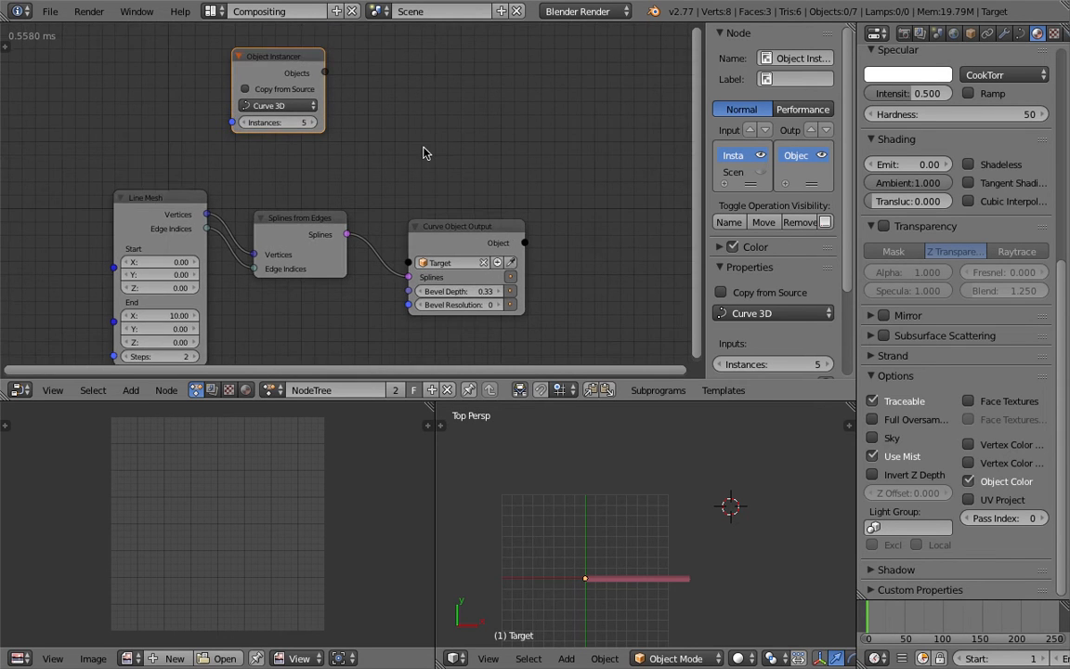
- Save the Blender file and bring the Curve Object Output node closer to Splines from Edges
{"action": "left_click", "coordinate": [50, 11]}
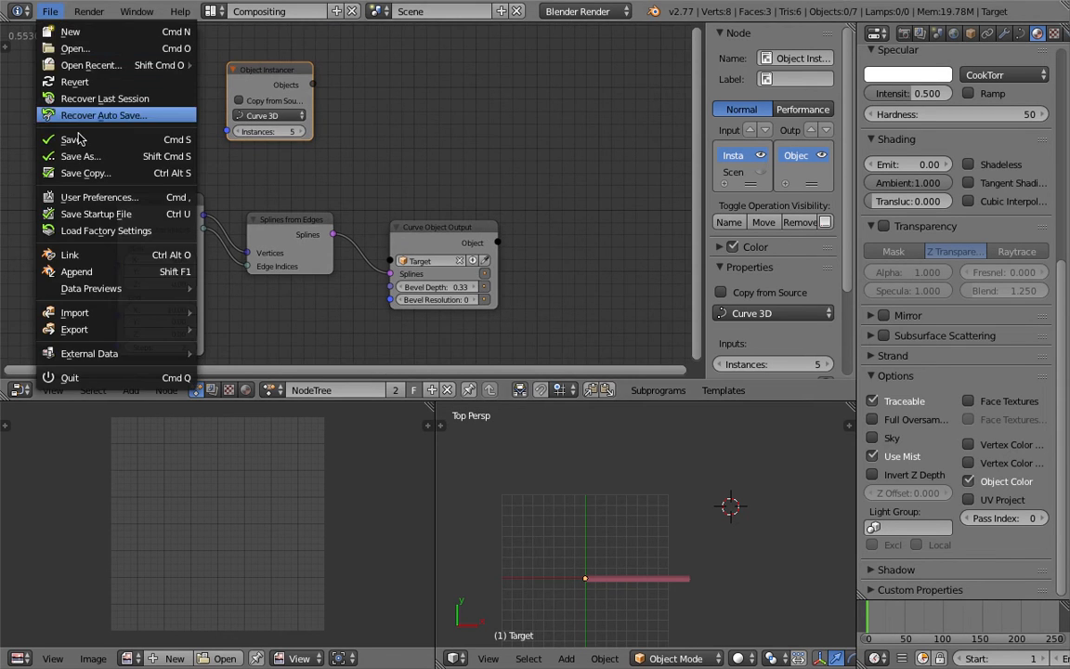
{"action": "left_click_drag", "start_coordinate": [398, 236], "coordinate": [373, 220]}
{"action": "left_click", "coordinate": [312, 226]}
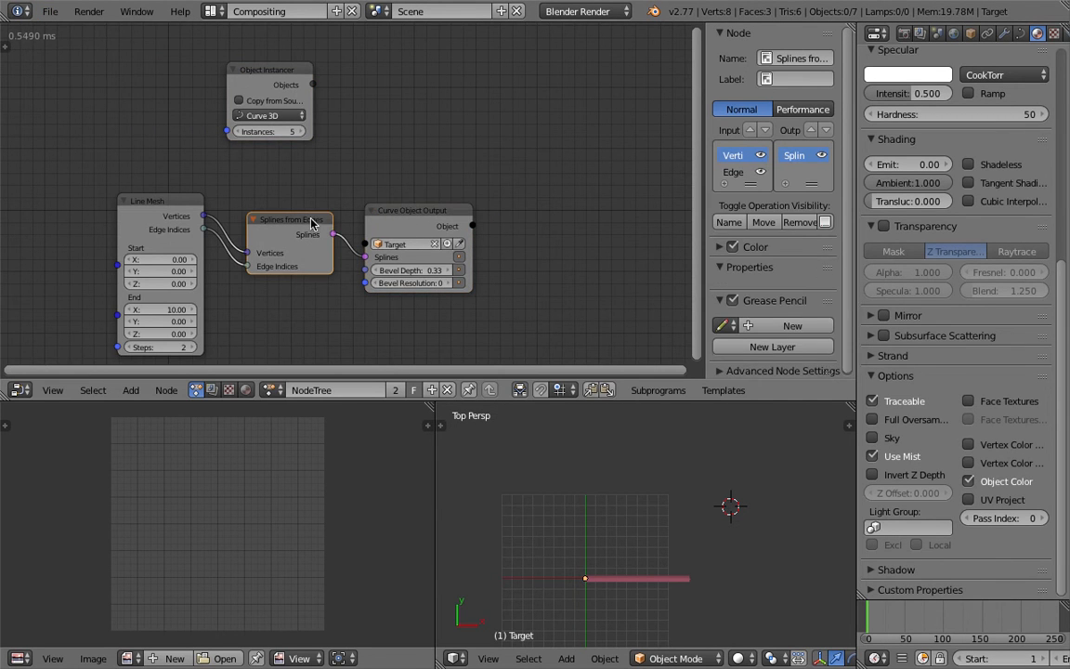
{"action": "left_click_drag", "start_coordinate": [181, 207], "coordinate": [171, 212]}
- Collapse the node editor's properties sidebar and shift the Curve Object Output node slightly to the right
{"action": "scroll", "coordinate": [470, 162], "scroll_direction": "down", "scroll_amount": 2}
{"action": "middle_click_drag", "start_coordinate": [470, 164], "coordinate": [372, 156]}
{"action": "scroll", "coordinate": [450, 168], "scroll_direction": "up", "scroll_amount": 1}
{"action": "left_click_drag", "start_coordinate": [708, 207], "coordinate": [859, 204]}
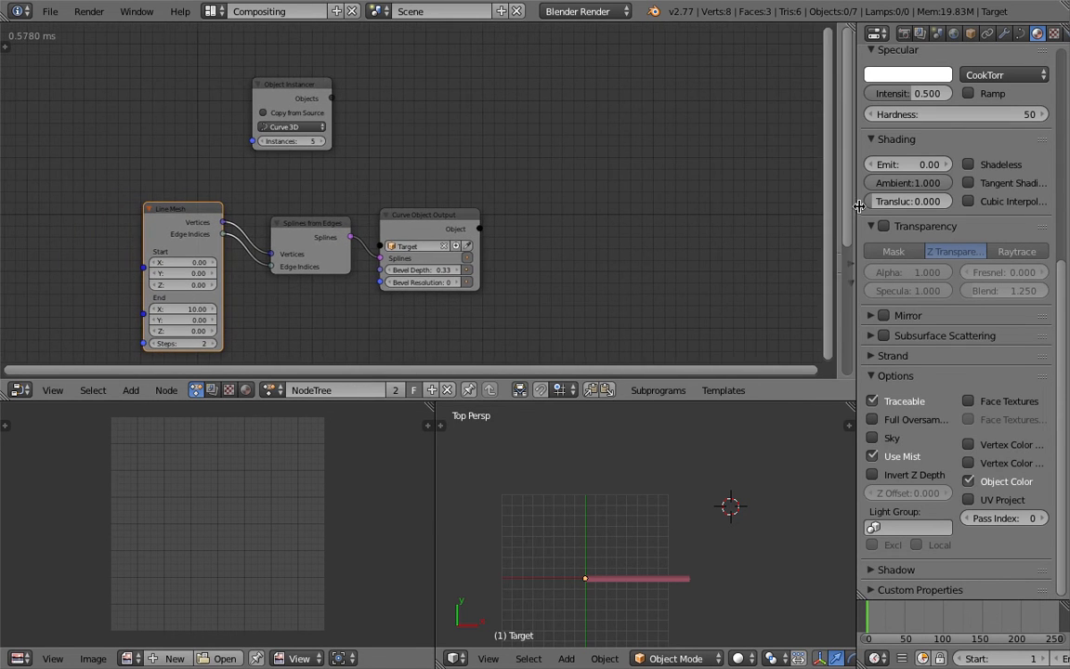
{"action": "left_click_drag", "start_coordinate": [454, 215], "coordinate": [475, 214]}
{"action": "middle_click_drag", "start_coordinate": [409, 153], "coordinate": [583, 157]}
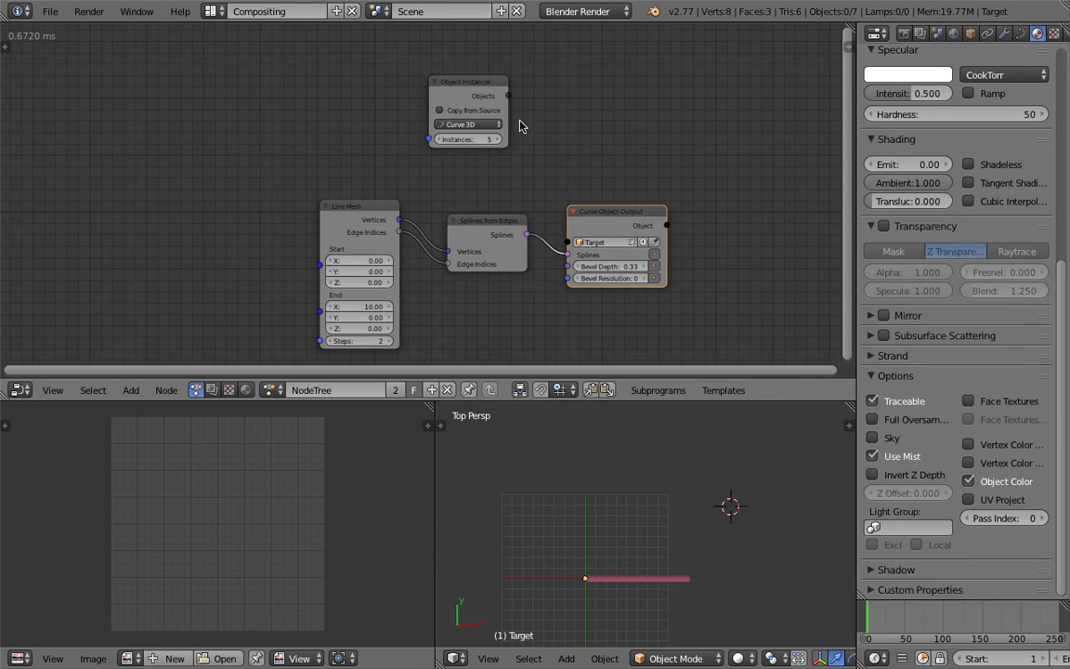
- Move the Object Instancer away from the line nodes and create a loop through its Objects output
{"action": "left_click_drag", "start_coordinate": [461, 100], "coordinate": [175, 104]}
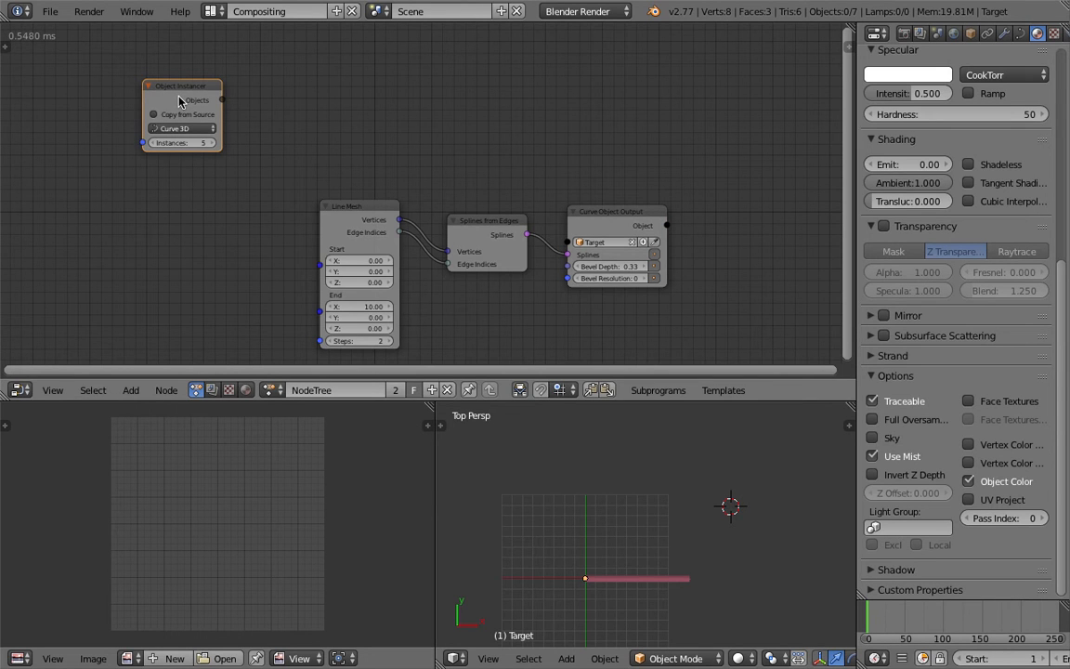
{"action": "key", "text": "w"}
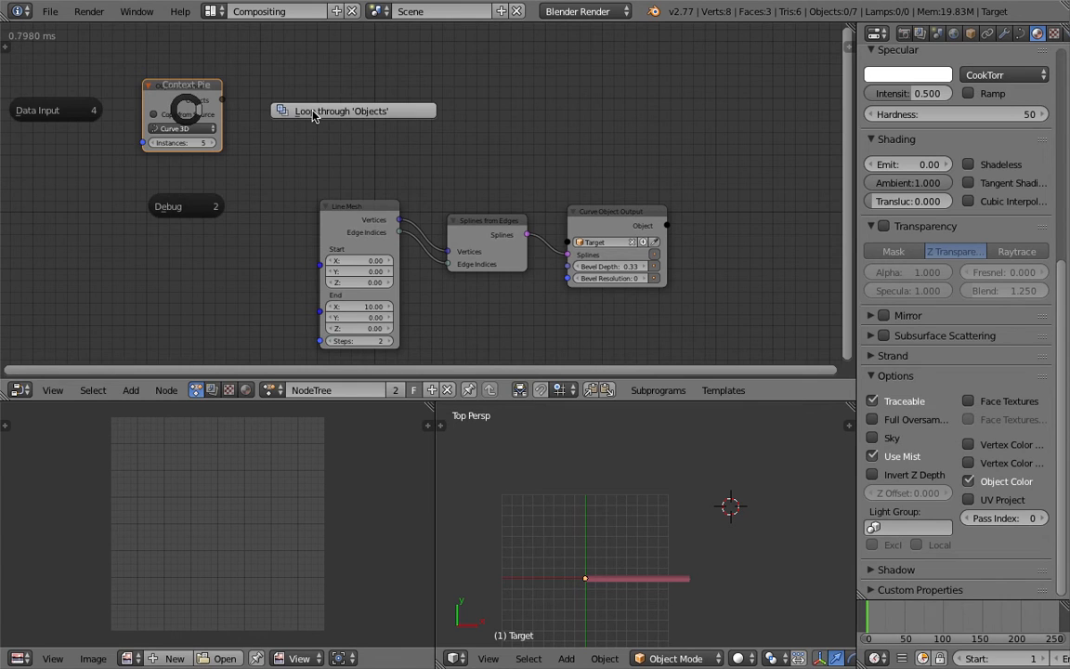
{"action": "left_click", "coordinate": [313, 113]}
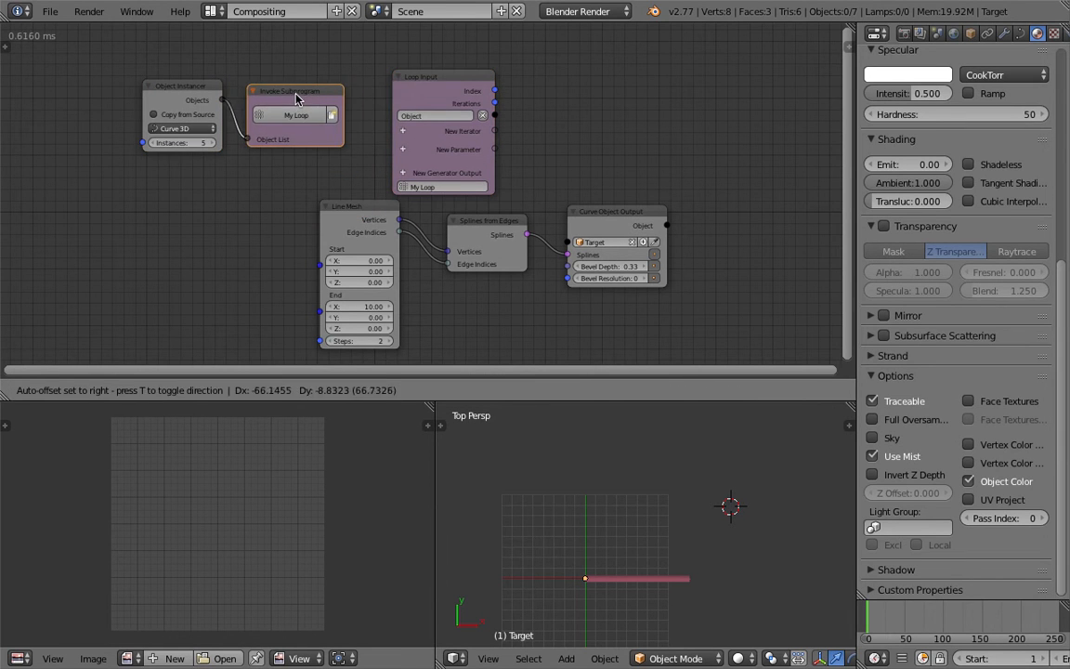
{"action": "left_click", "coordinate": [292, 100]}
- Arrange the Object Instancer and Invoke Subprogram nodes further left, and place Loop Input above the Line Mesh node
{"action": "left_click_drag", "start_coordinate": [199, 97], "coordinate": [149, 109]}
{"action": "left_click_drag", "start_coordinate": [283, 100], "coordinate": [243, 97]}
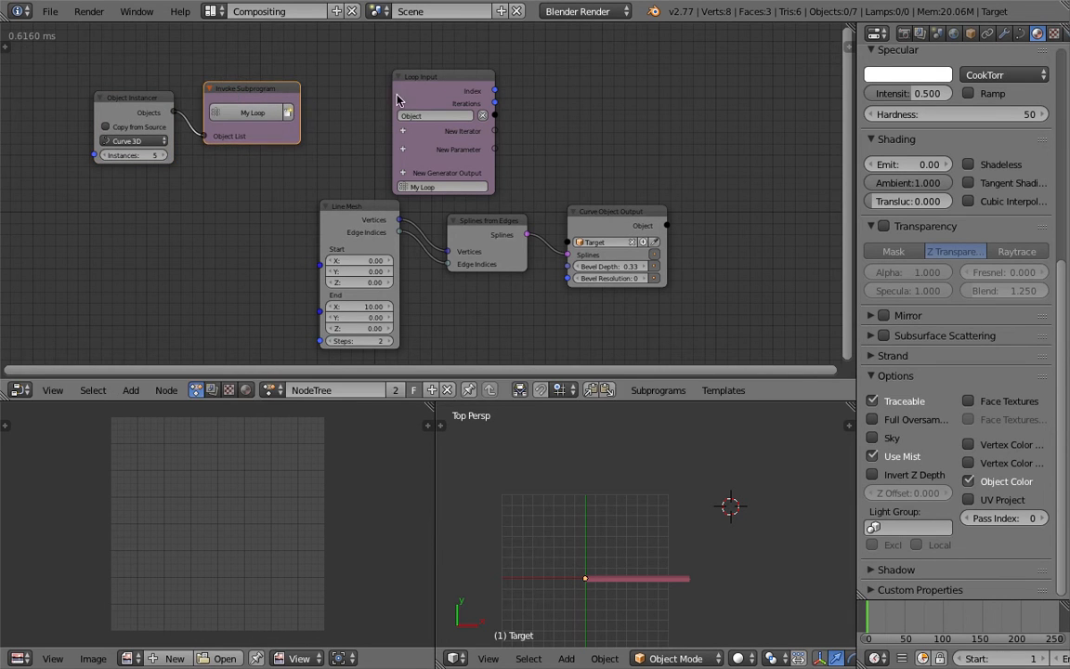
{"action": "left_click_drag", "start_coordinate": [424, 101], "coordinate": [387, 85]}
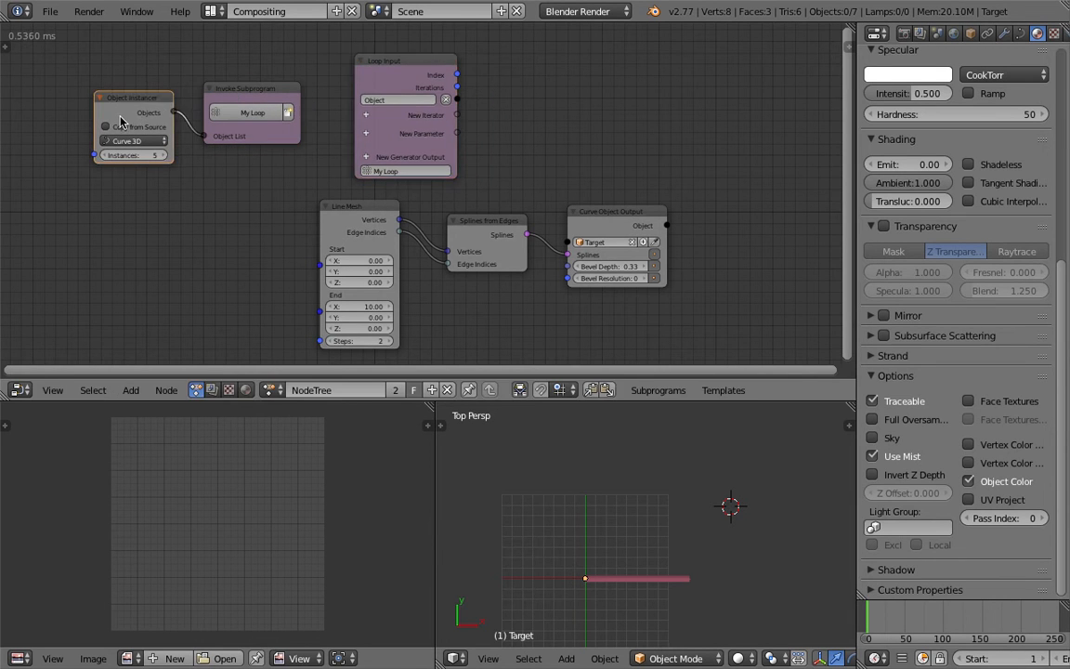
{"action": "left_click_drag", "start_coordinate": [124, 120], "coordinate": [97, 129]}
{"action": "left_click", "coordinate": [241, 102]}
{"action": "left_click_drag", "start_coordinate": [241, 103], "coordinate": [216, 103]}
{"action": "left_click", "coordinate": [379, 86]}
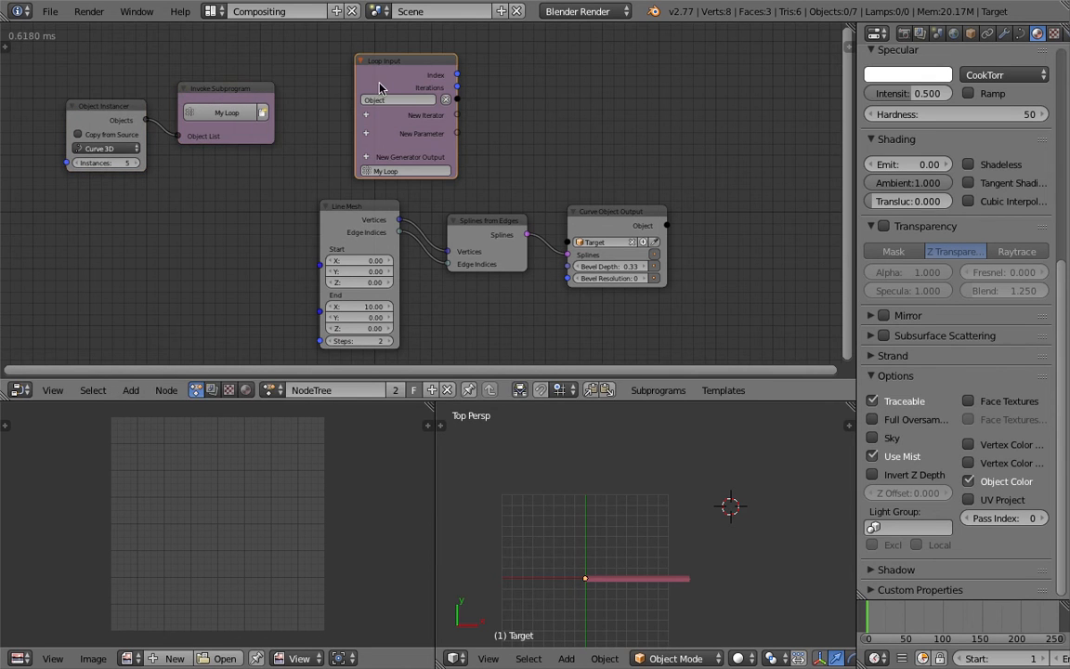
{"action": "middle_click_drag", "start_coordinate": [502, 132], "coordinate": [493, 136]}
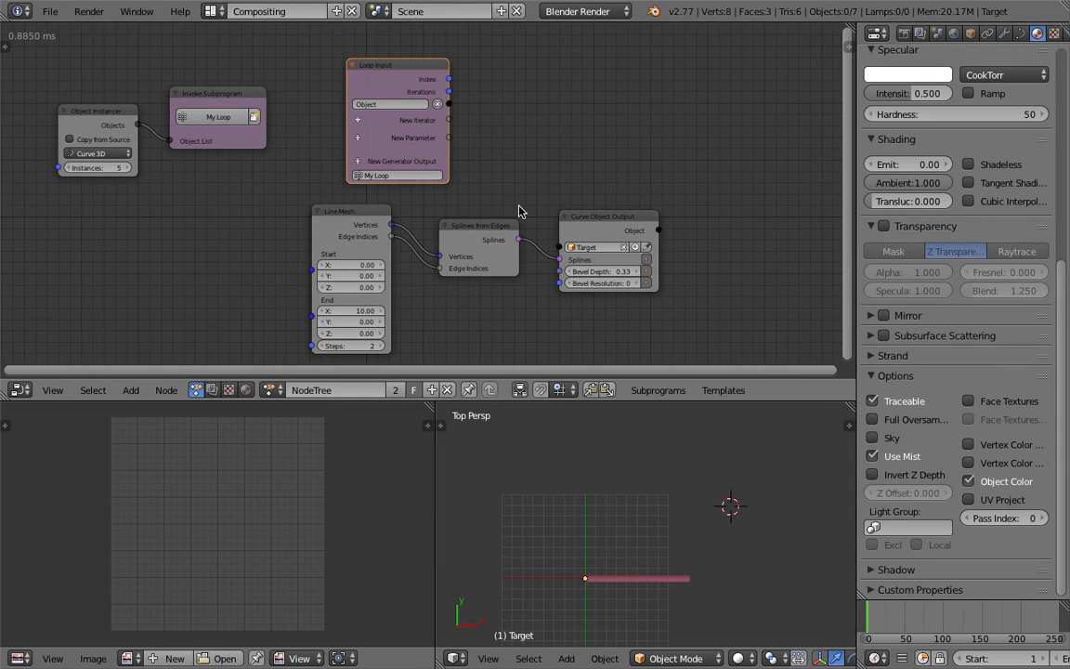
{"action": "left_click", "coordinate": [94, 116]}
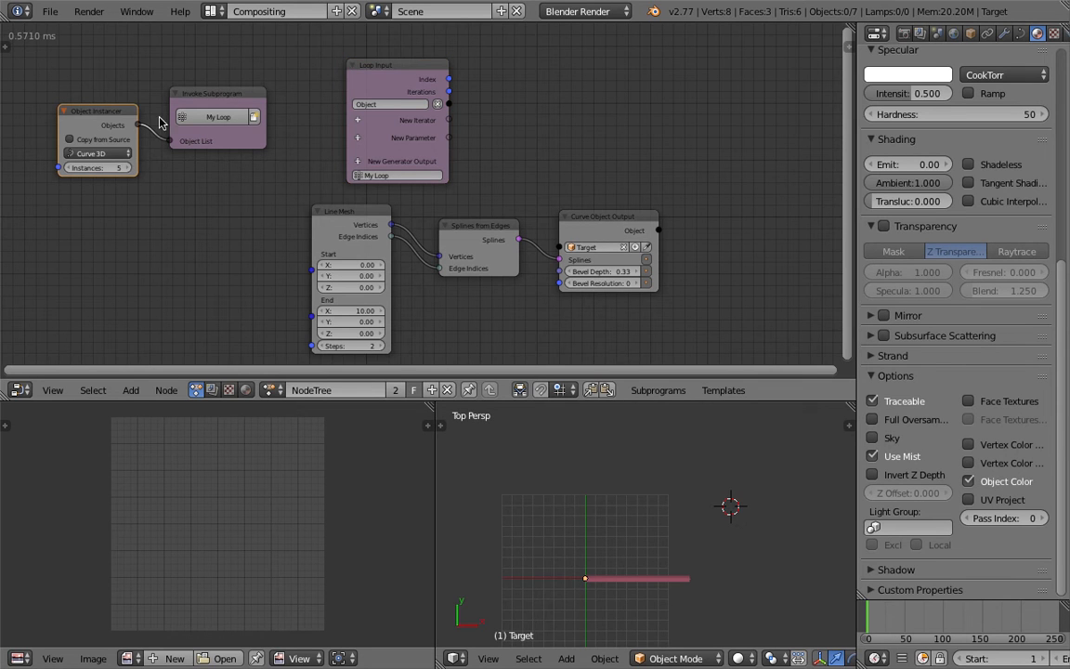
{"action": "left_click", "coordinate": [206, 125]}
{"action": "left_click", "coordinate": [397, 139]}
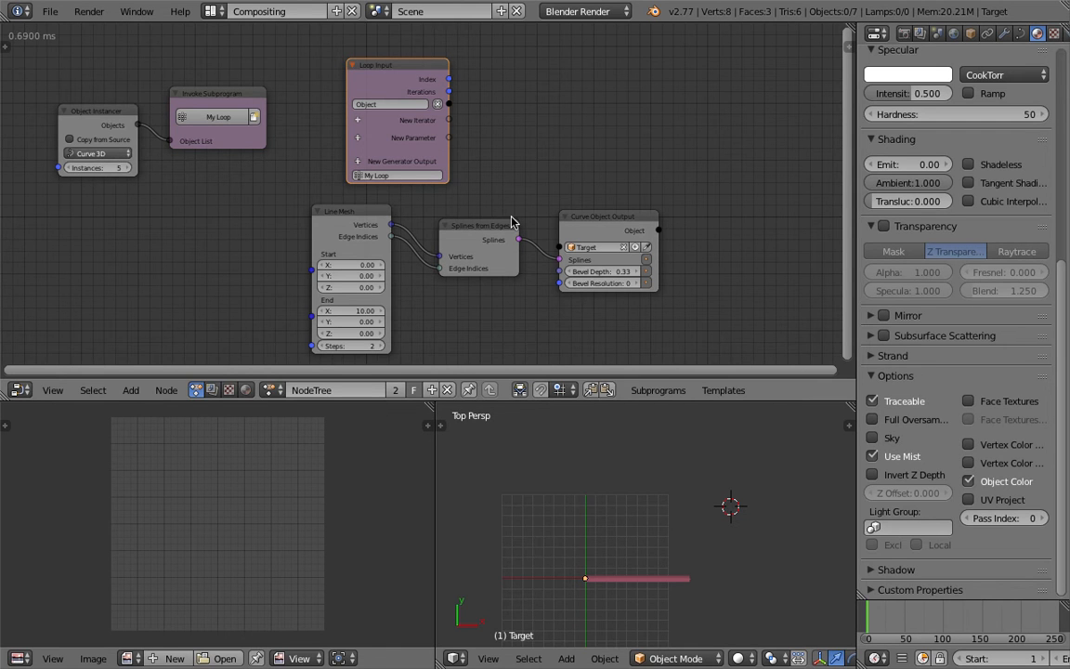
- Shift the Curve Object Output, Splines from Edges and Line Mesh nodes to the right of the Loop Input node
{"action": "left_click_drag", "start_coordinate": [610, 236], "coordinate": [660, 228]}
{"action": "mouse_move", "coordinate": [518, 240]}
{"action": "left_mouse_down"}
{"action": "mouse_move", "coordinate": [555, 245]}
{"action": "mouse_move", "coordinate": [571, 229]}
{"action": "mouse_move", "coordinate": [519, 236]}
{"action": "left_mouse_up"}
{"action": "left_click_drag", "start_coordinate": [661, 210], "coordinate": [716, 181]}
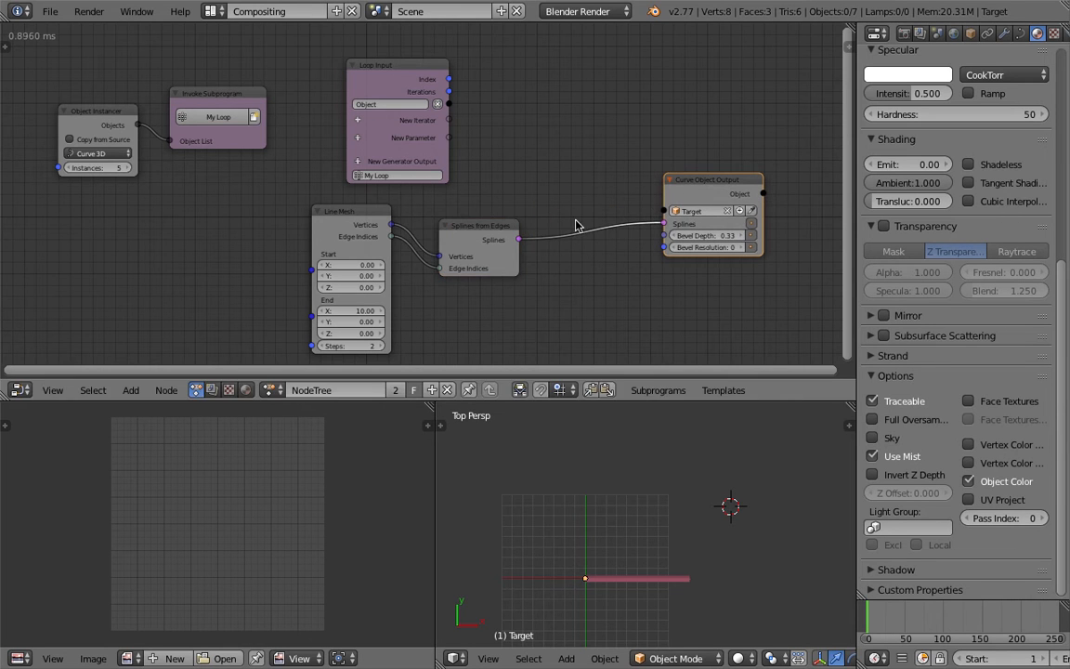
{"action": "left_click_drag", "start_coordinate": [497, 231], "coordinate": [592, 225]}
{"action": "left_click_drag", "start_coordinate": [400, 213], "coordinate": [496, 221]}
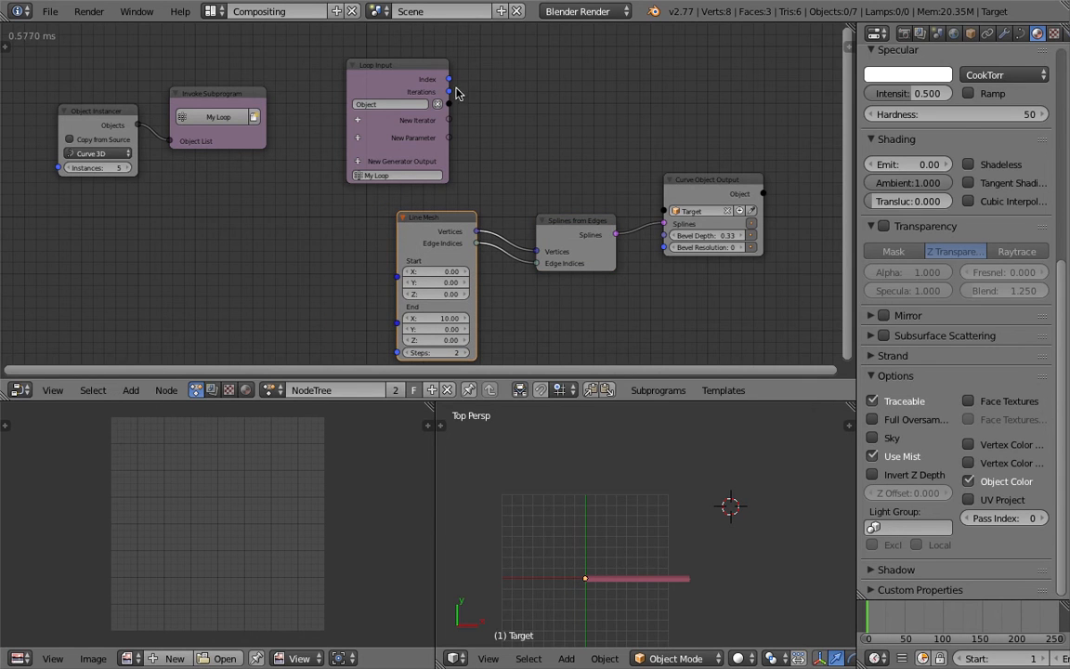
- Connect the Loop Input's Object output to the Object input of the Curve Object Output node
{"action": "left_click_drag", "start_coordinate": [450, 104], "coordinate": [664, 211]}
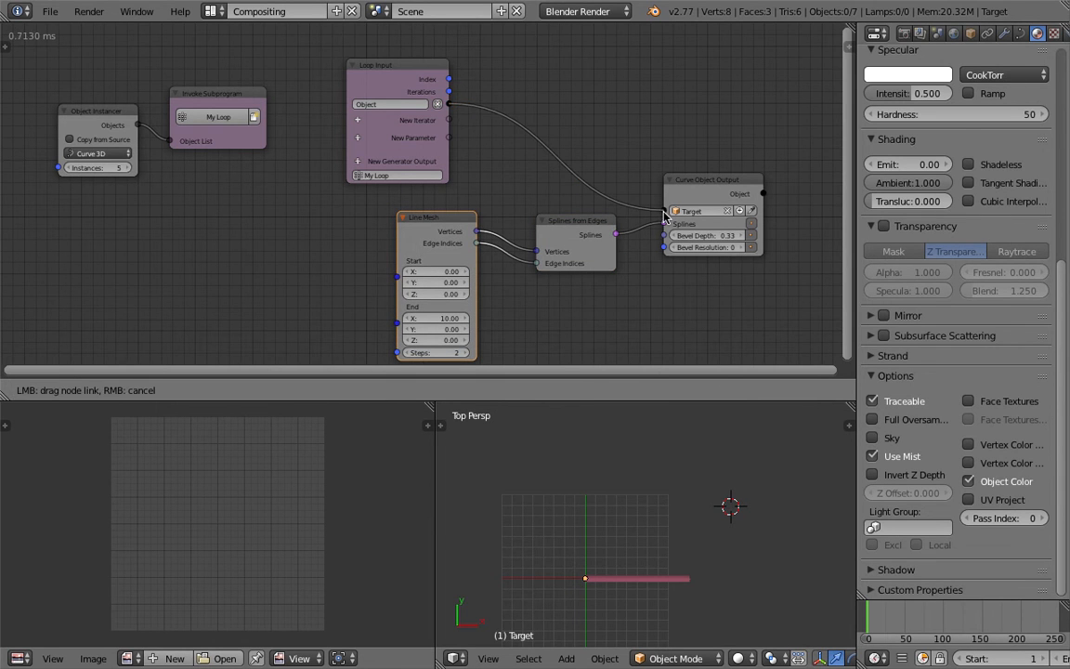
{"action": "middle_click_drag", "start_coordinate": [570, 122], "coordinate": [547, 119]}
{"action": "middle_click_drag", "start_coordinate": [692, 307], "coordinate": [668, 305]}
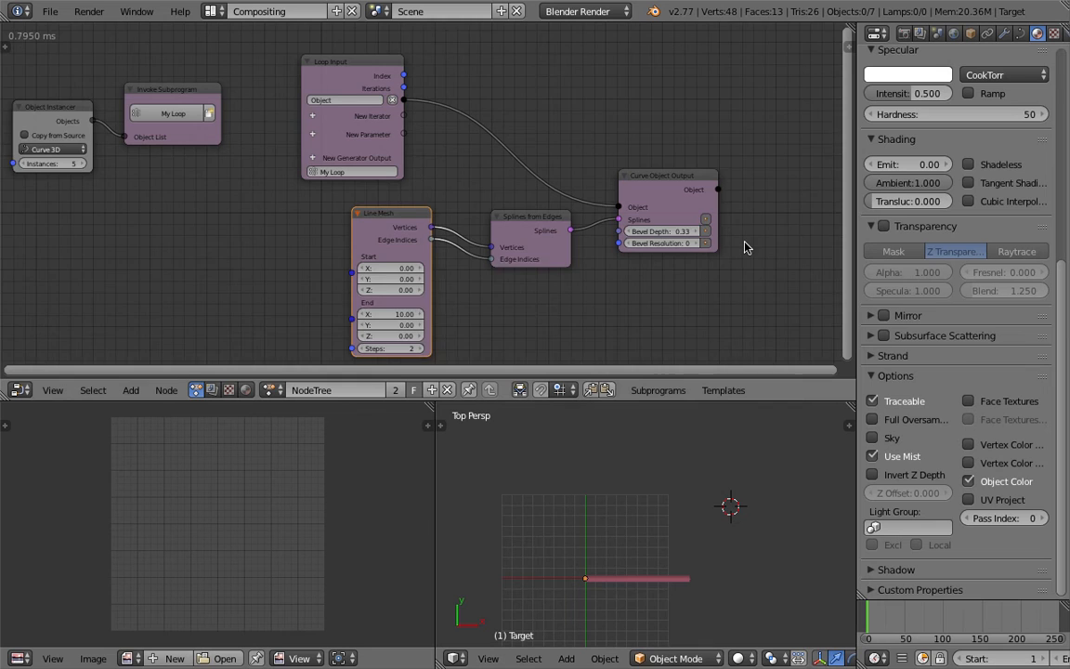
- Add an Object Transforms Output node above and to the right of the Curve Object Output node
{"action": "middle_click_drag", "start_coordinate": [745, 243], "coordinate": [705, 267]}
{"action": "key", "text": "shift+a"}
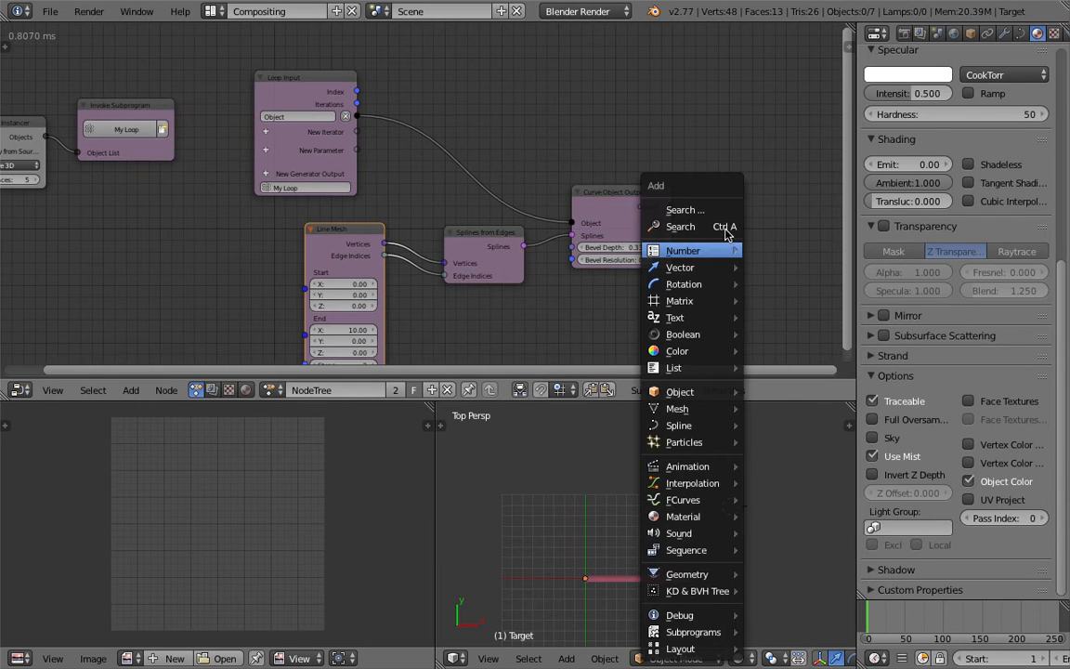
{"action": "left_click", "coordinate": [727, 227]}
{"action": "type", "text": "object t"}
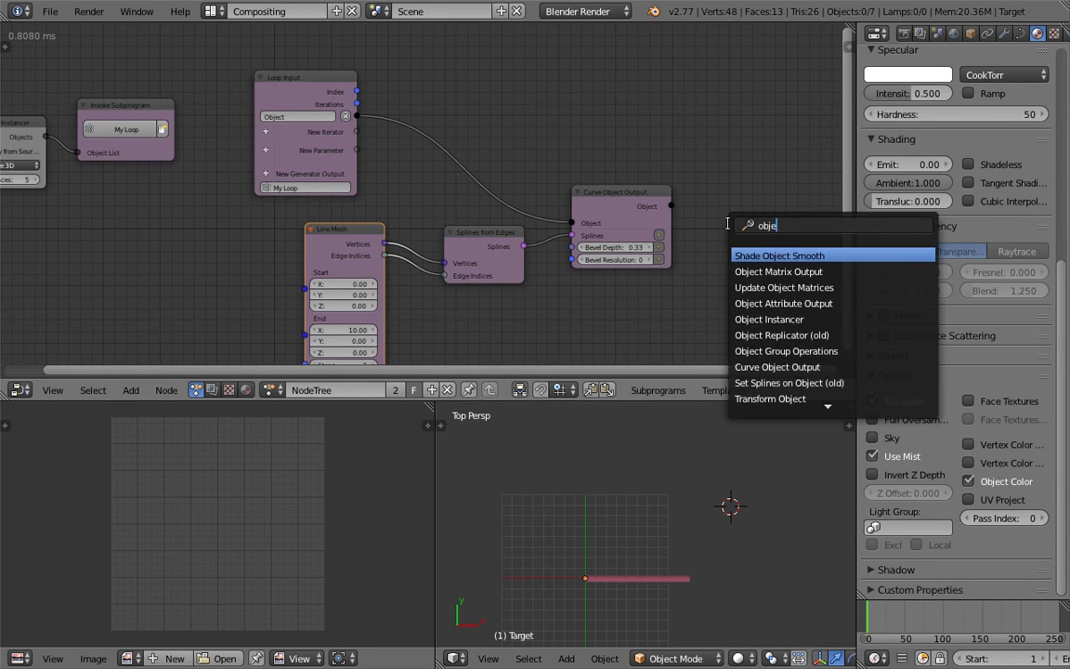
{"action": "key", "text": "Down"}
{"action": "key", "text": "Down"}
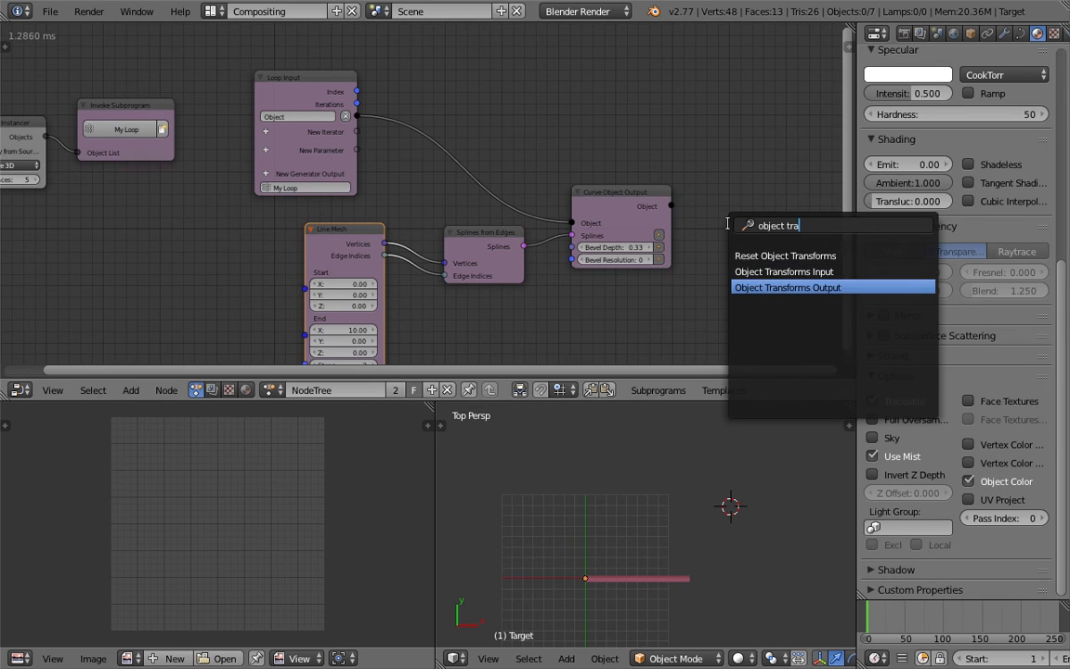
{"action": "type", "text": "ra"}
{"action": "key", "text": "Return"}
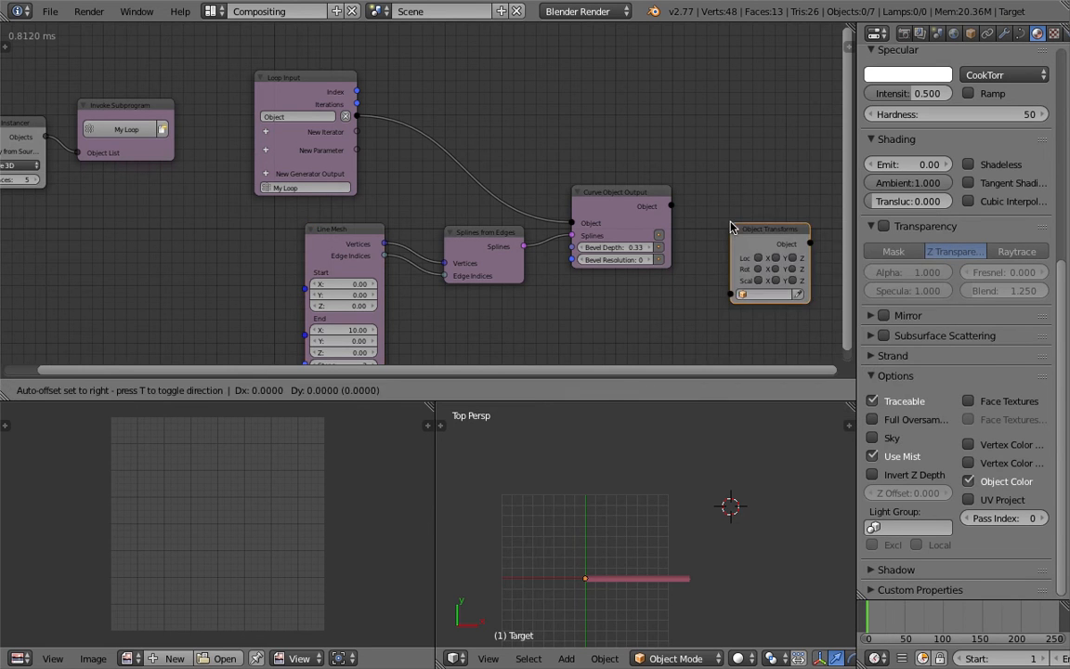
{"action": "left_click", "coordinate": [722, 143]}
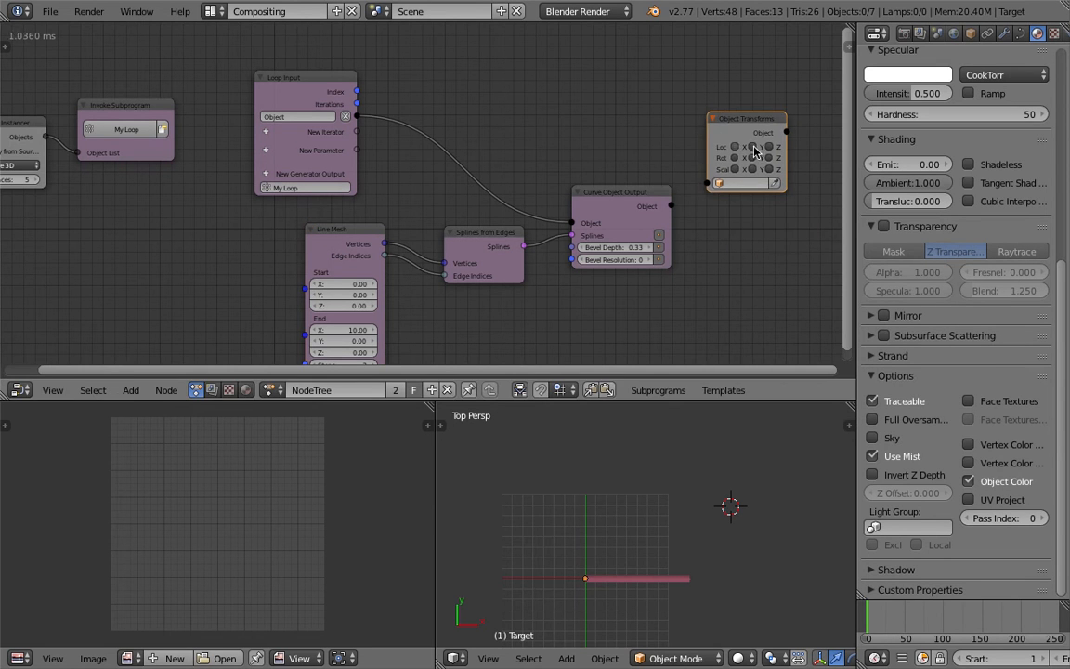
- Enable X, Y and Z location on the Object Transforms Output node and feed it the Curve Object Output's Object
{"action": "left_click", "coordinate": [735, 146]}
{"action": "left_click", "coordinate": [751, 146]}
{"action": "left_click_drag", "start_coordinate": [639, 195], "coordinate": [723, 185]}
{"action": "left_click_drag", "start_coordinate": [741, 118], "coordinate": [741, 95]}
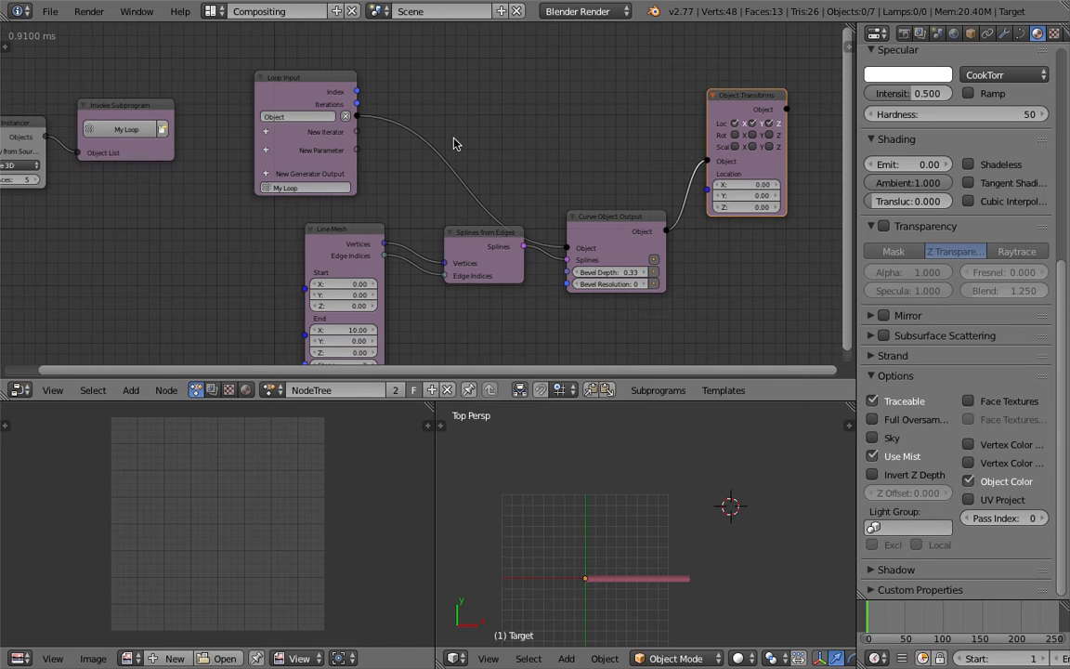
- Add a Combine Vector node above Curve Object Output and connect its Vector output to the Location input of Object Transforms Output
{"action": "key", "text": "shift+a"}
{"action": "left_click", "coordinate": [587, 139]}
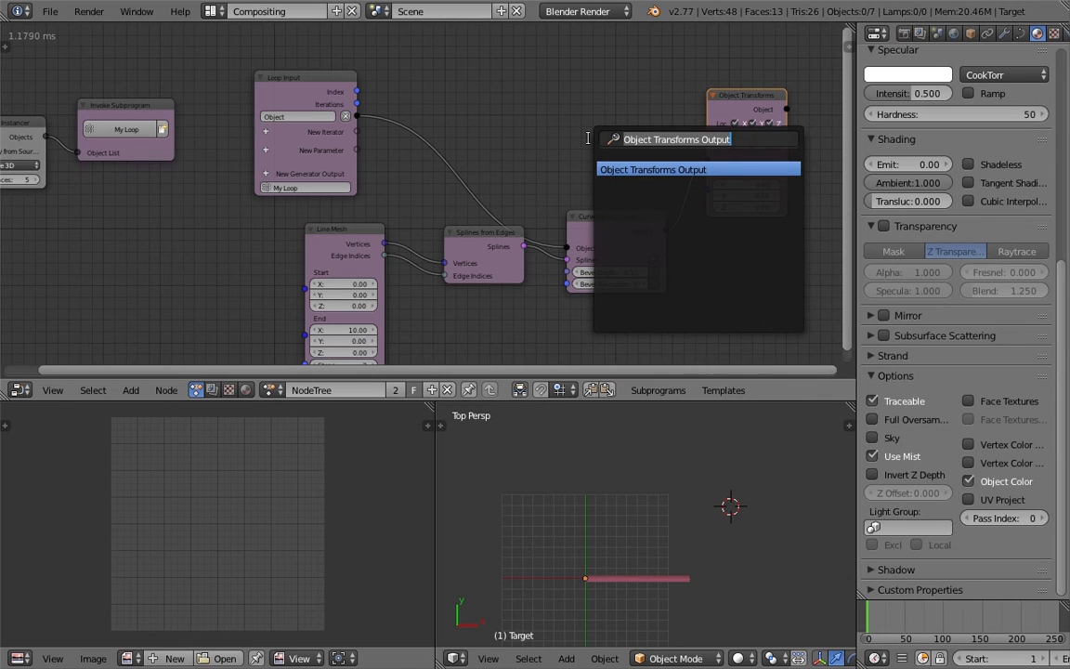
{"action": "type", "text": "v"}
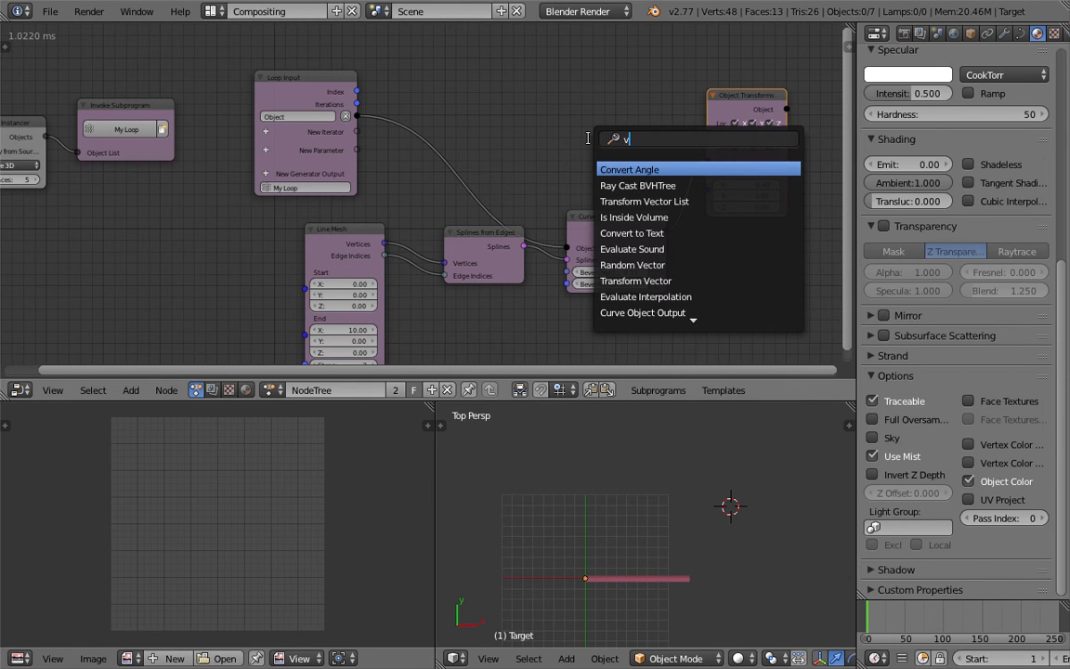
{"action": "key", "text": "BackSpace"}
{"action": "type", "text": "combine"}
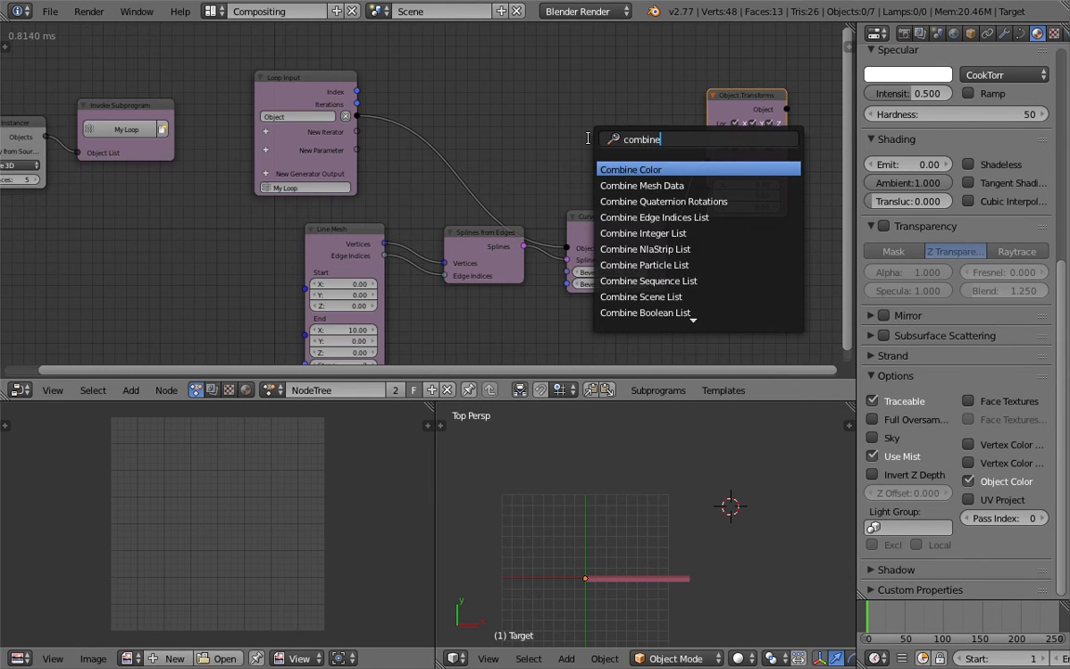
{"action": "type", "text": " vec"}
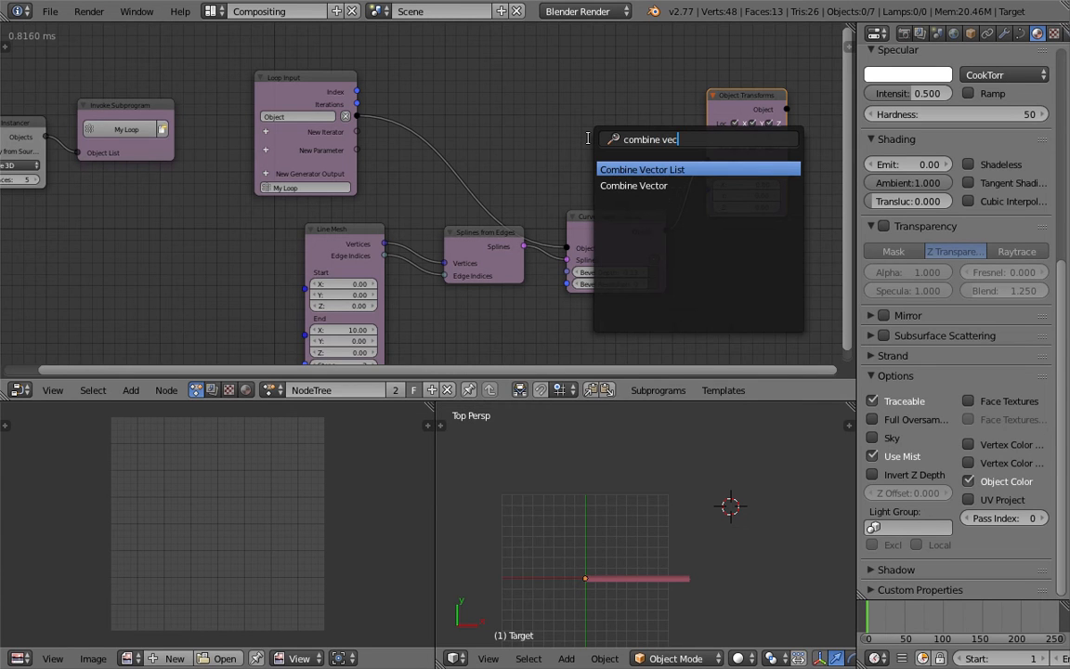
{"action": "key", "text": "Down"}
{"action": "key", "text": "Return"}
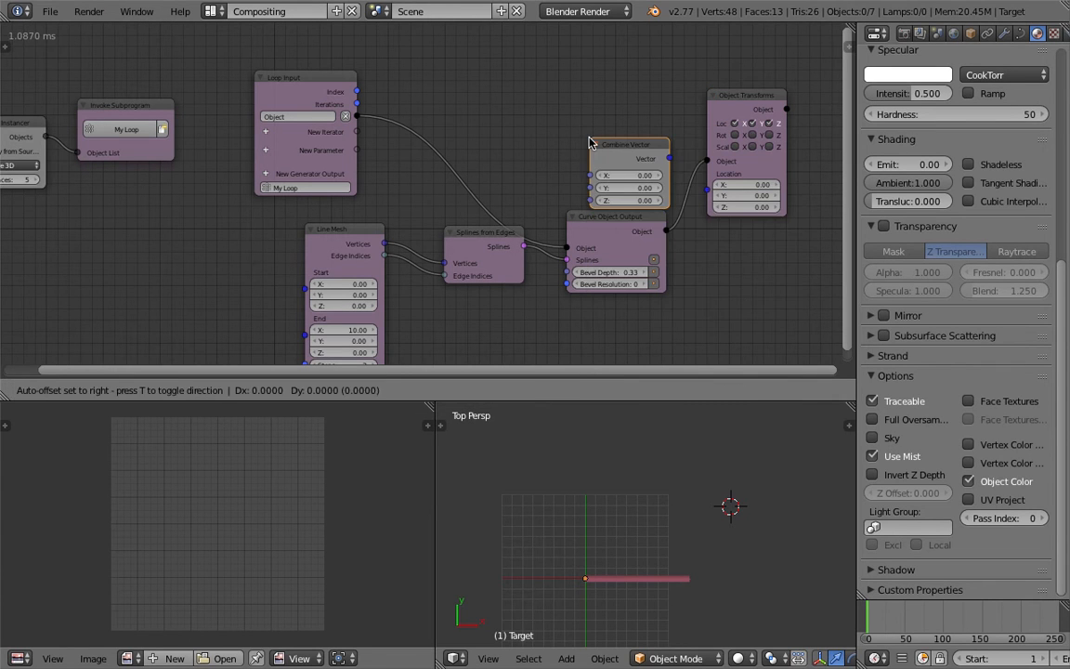
{"action": "left_click", "coordinate": [556, 118]}
{"action": "left_click_drag", "start_coordinate": [642, 140], "coordinate": [704, 192]}
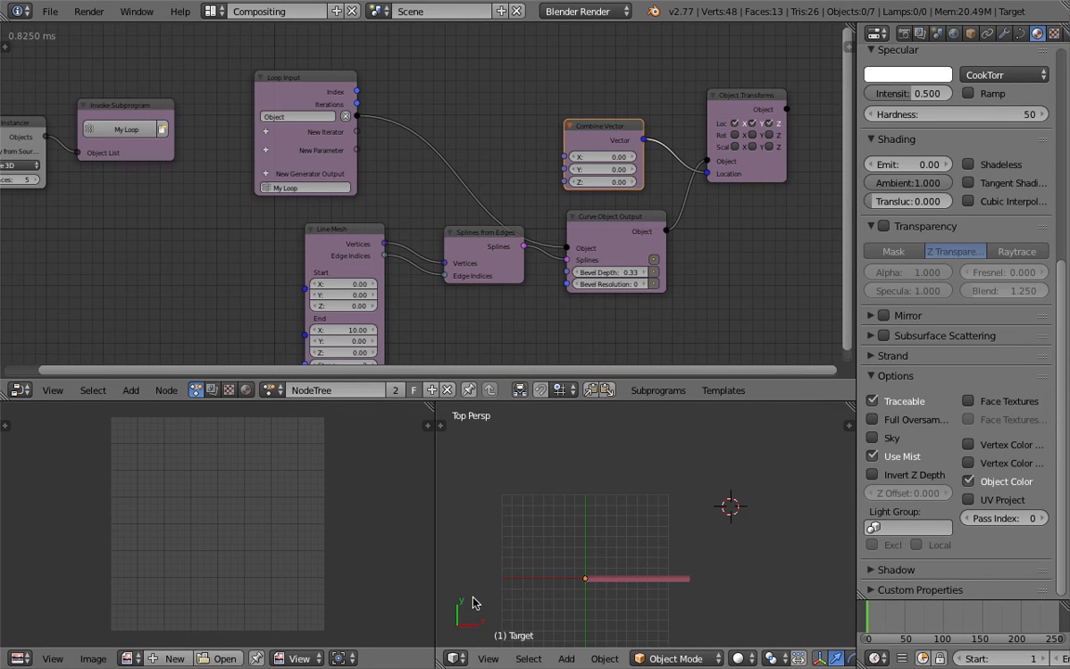
- Connect the Loop Input's Index output to the Y input of the Combine Vector node
{"action": "left_click_drag", "start_coordinate": [356, 92], "coordinate": [563, 170]}
{"action": "scroll", "coordinate": [640, 456], "scroll_direction": "up", "scroll_amount": 3}
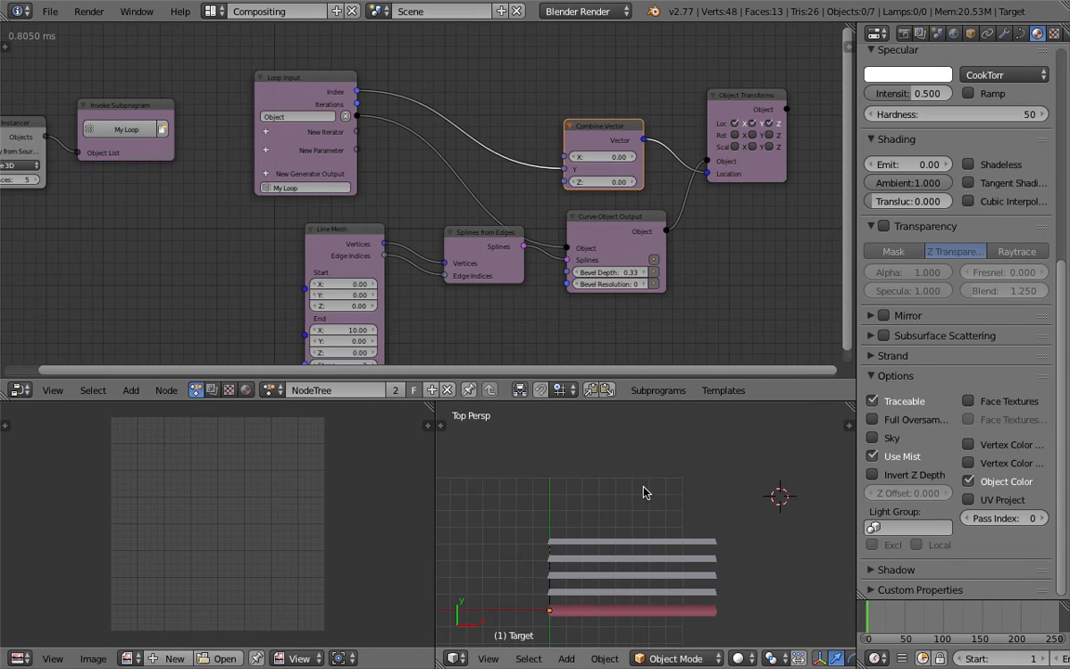
{"action": "middle_click_drag", "start_coordinate": [625, 522], "coordinate": [627, 501], "text": "shift"}
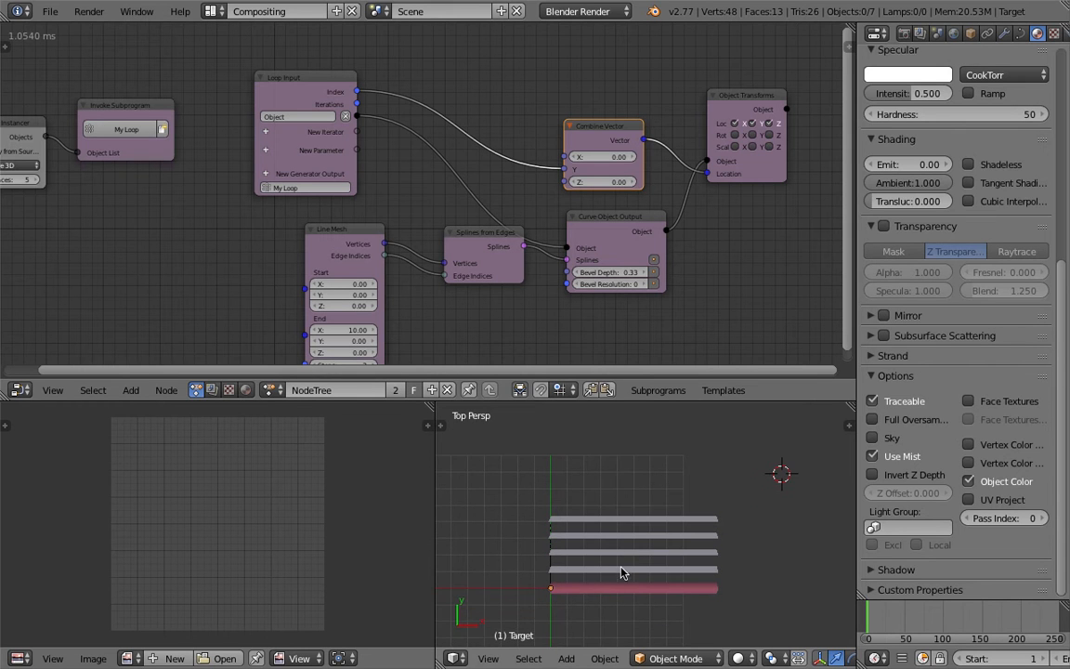
- Set the Bevel Resolution of the Curve Object Output node to 2
{"action": "middle_click_drag", "start_coordinate": [727, 248], "coordinate": [715, 244]}
{"action": "scroll", "coordinate": [693, 280], "scroll_direction": "up", "scroll_amount": 1}
{"action": "scroll", "coordinate": [674, 294], "scroll_direction": "up", "scroll_amount": 1}
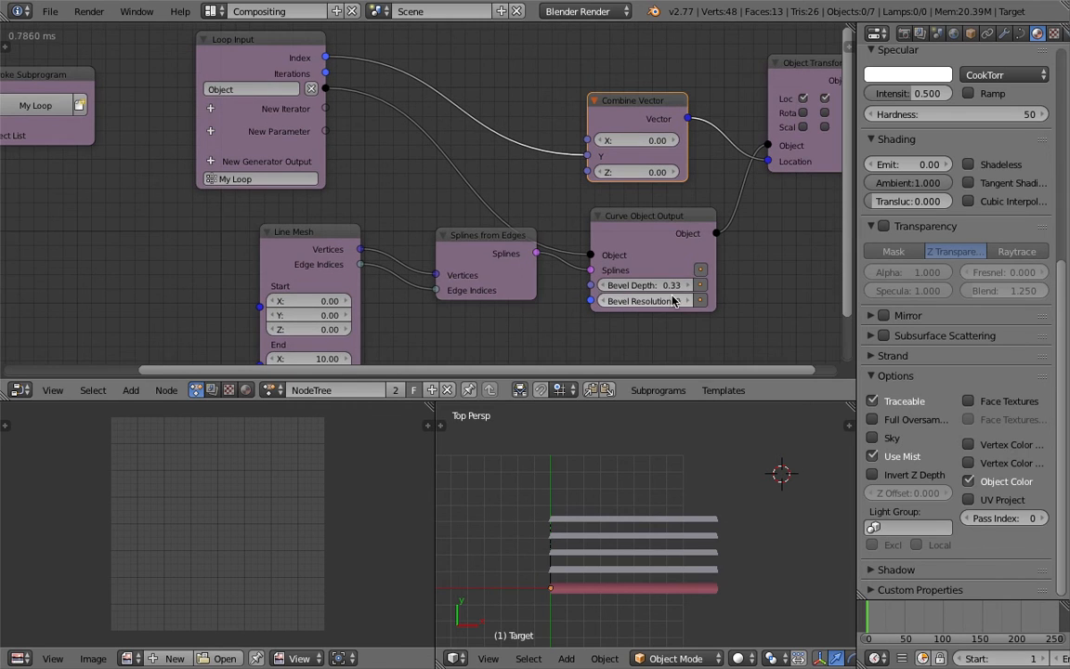
{"action": "left_click", "coordinate": [687, 302]}
{"action": "left_click", "coordinate": [687, 304]}
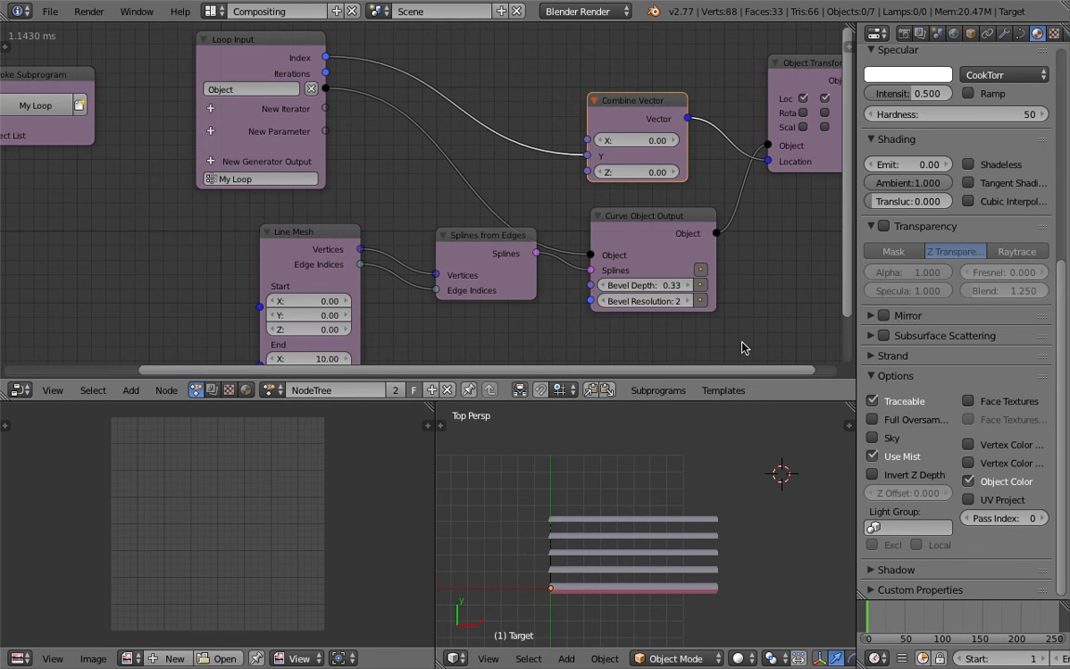
{"action": "middle_click_drag", "start_coordinate": [739, 321], "coordinate": [731, 314]}
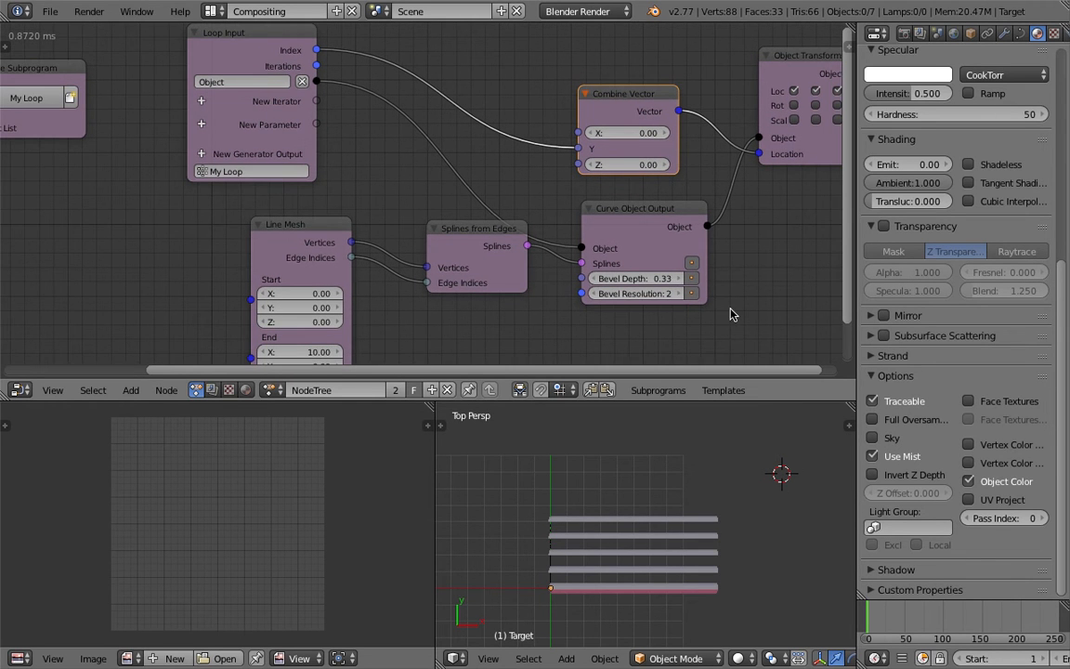
- Move the red Target curve below and to the right of the instanced lines, and save the file over the existing one
{"action": "right_click", "coordinate": [699, 599]}
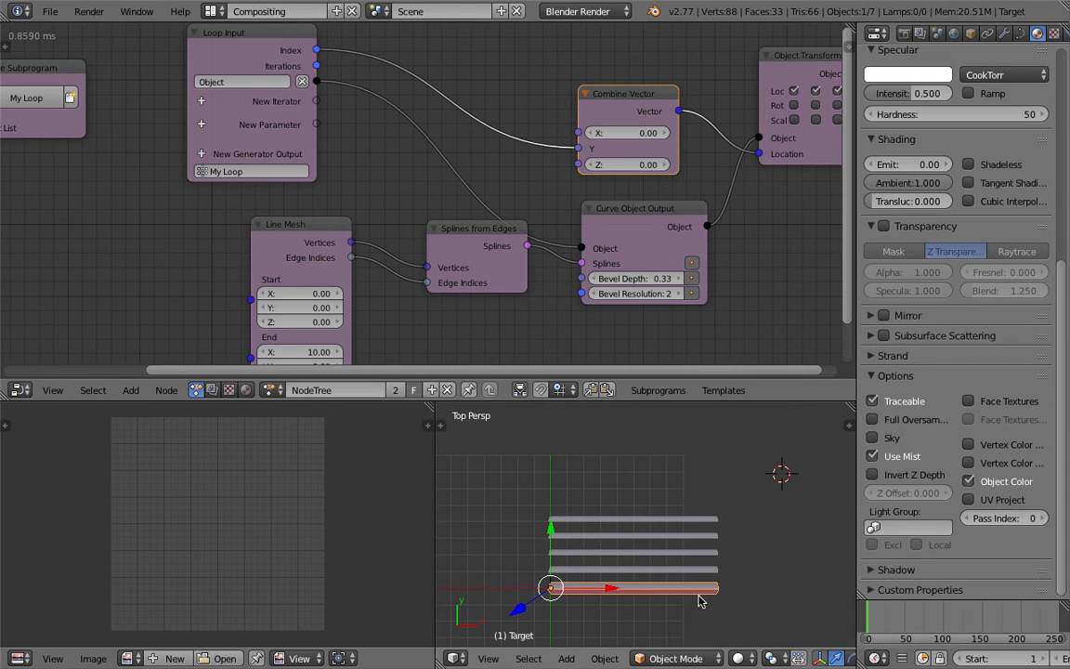
{"action": "scroll", "coordinate": [656, 551], "scroll_direction": "down", "scroll_amount": 2}
{"action": "key", "text": "g"}
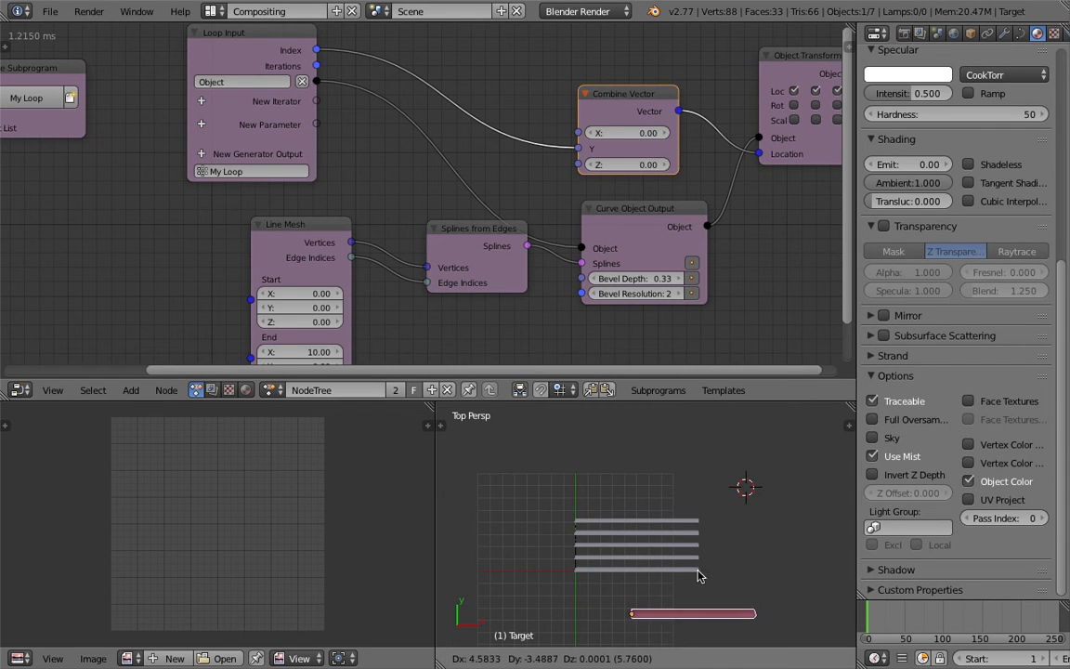
{"action": "left_click", "coordinate": [713, 591]}
{"action": "scroll", "coordinate": [693, 556], "scroll_direction": "up", "scroll_amount": 2}
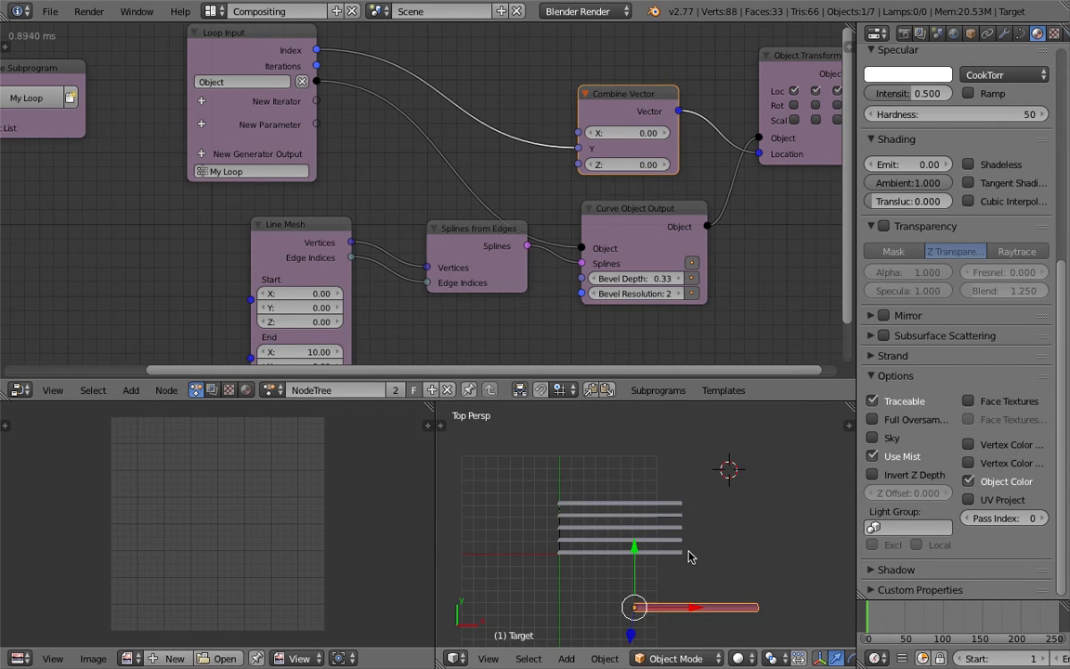
{"action": "key", "text": "ctrl+s"}
{"action": "key", "text": "Return"}
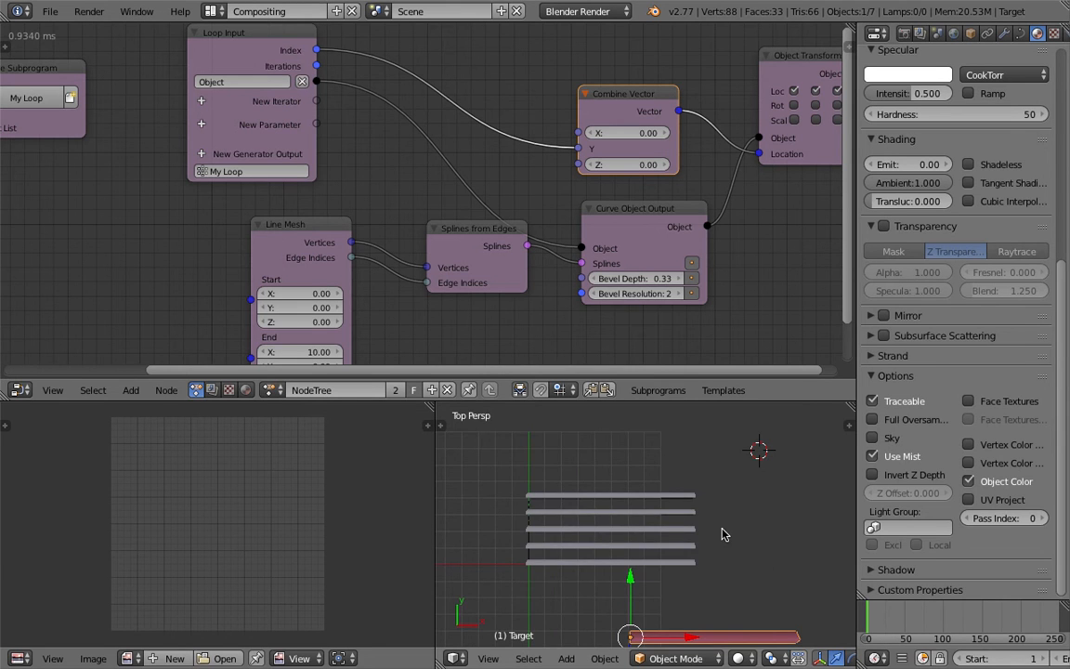
- Select the five instanced lines with the Target curve active, link its material to them, and deselect everything
{"action": "scroll", "coordinate": [722, 519], "scroll_direction": "up", "scroll_amount": 1}
{"action": "scroll", "coordinate": [721, 544], "scroll_direction": "down", "scroll_amount": 1}
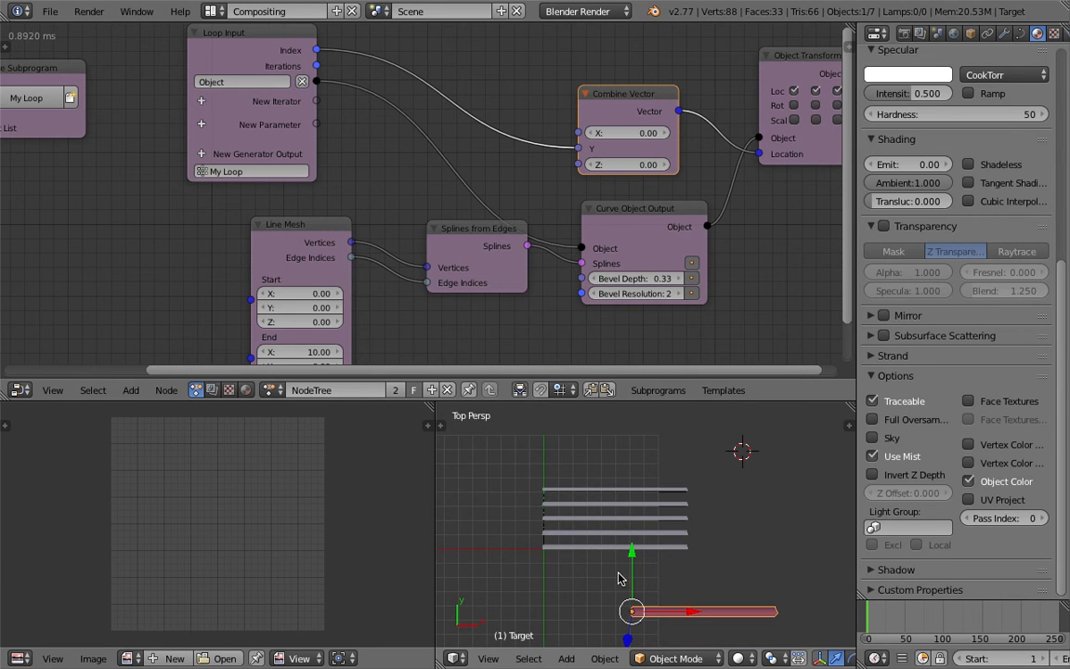
{"action": "scroll", "coordinate": [663, 601], "scroll_direction": "down", "scroll_amount": 1}
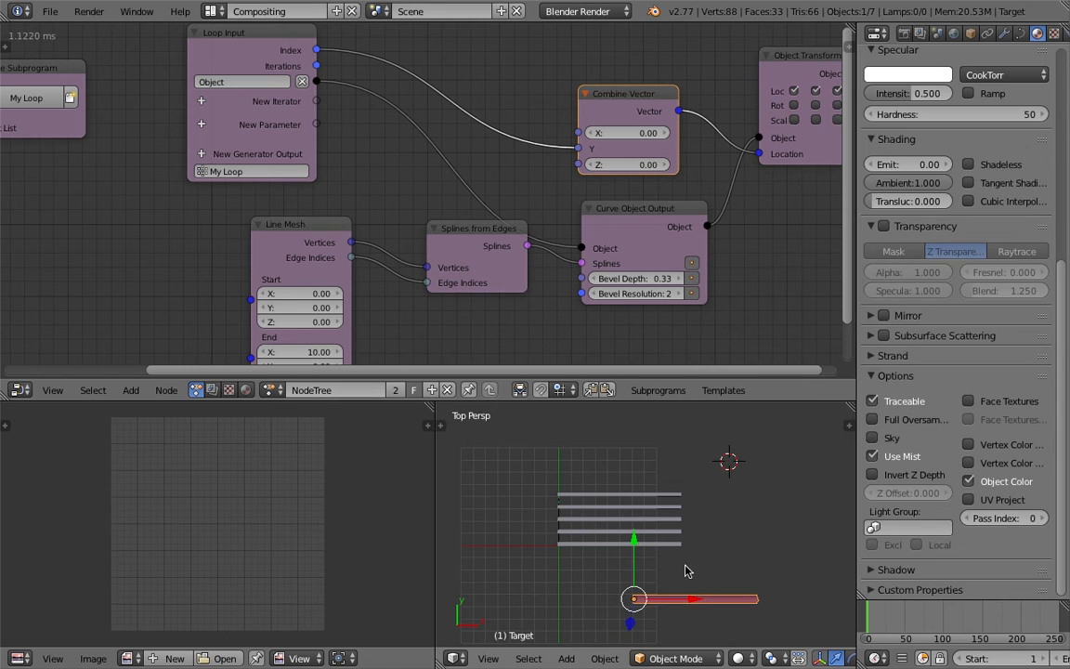
{"action": "right_click", "coordinate": [677, 496]}
{"action": "right_click", "coordinate": [676, 520], "text": "shift"}
{"action": "right_click", "coordinate": [672, 532], "text": "shift"}
{"action": "right_click", "coordinate": [669, 546], "text": "shift"}
{"action": "right_click", "coordinate": [680, 600], "text": "shift"}
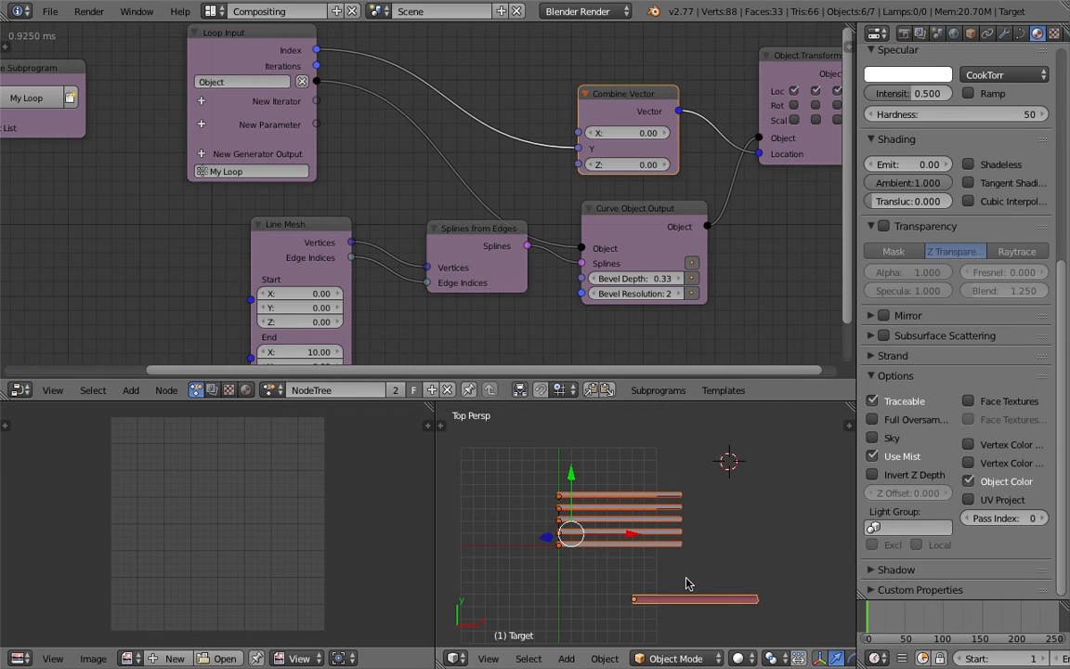
{"action": "key", "text": "ctrl+l"}
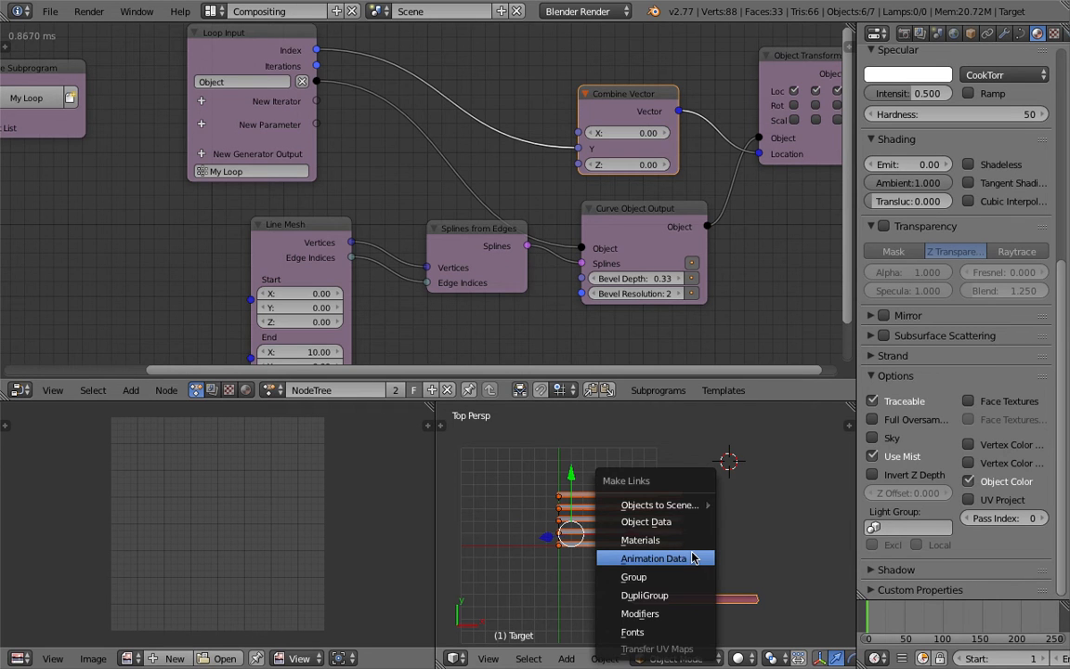
{"action": "left_click", "coordinate": [673, 546]}
{"action": "middle_click_drag", "start_coordinate": [699, 535], "coordinate": [697, 585]}
{"action": "key", "text": "a"}
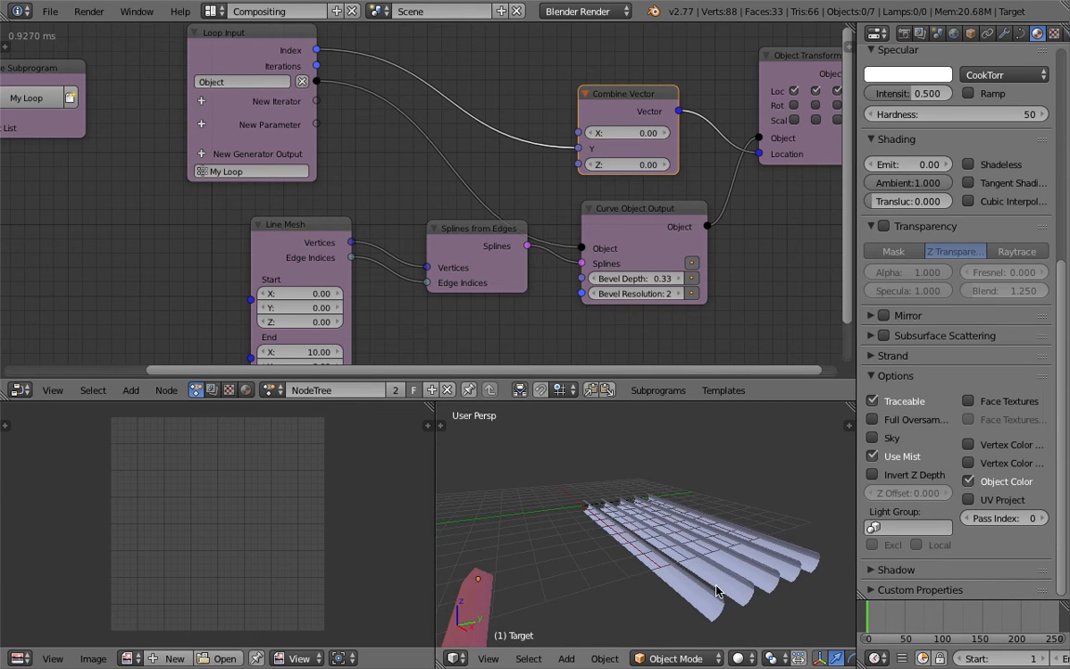
- Expose the Fill Mode input of the Curve Object Output node and set it to FULL
{"action": "middle_click_drag", "start_coordinate": [637, 521], "coordinate": [638, 559]}
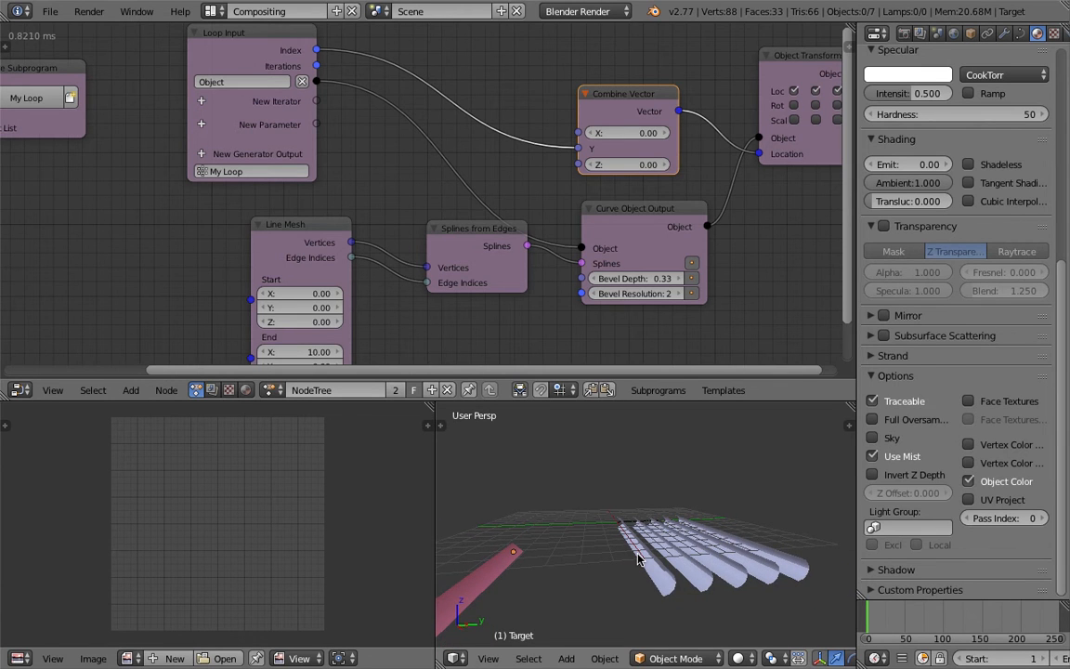
{"action": "left_click", "coordinate": [627, 217]}
{"action": "middle_click_drag", "start_coordinate": [711, 225], "coordinate": [593, 228]}
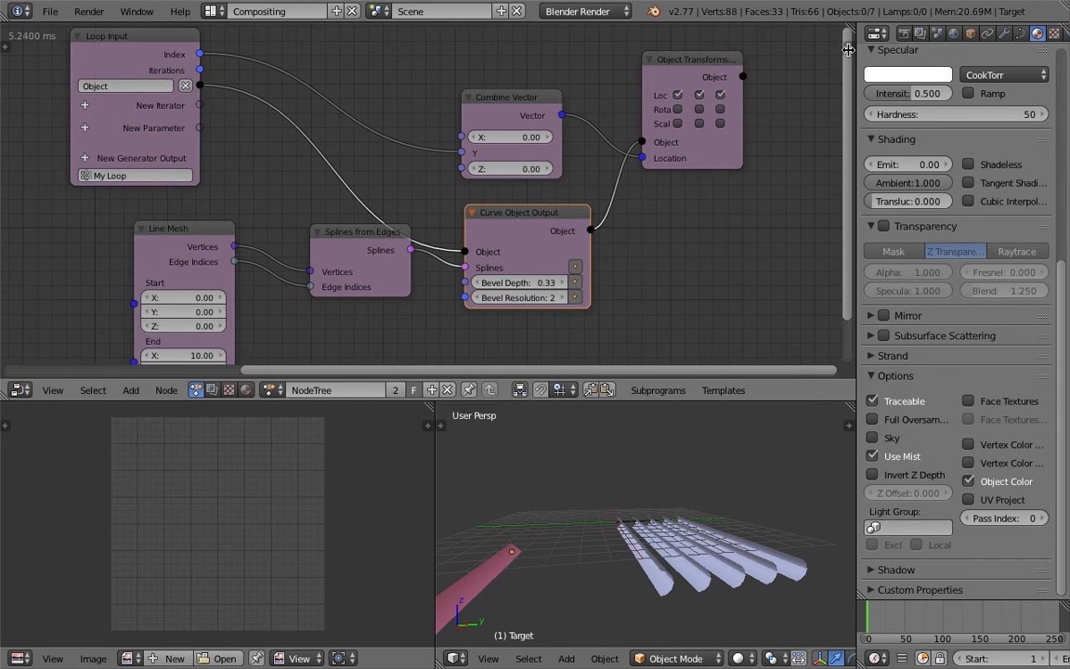
{"action": "key", "text": "n"}
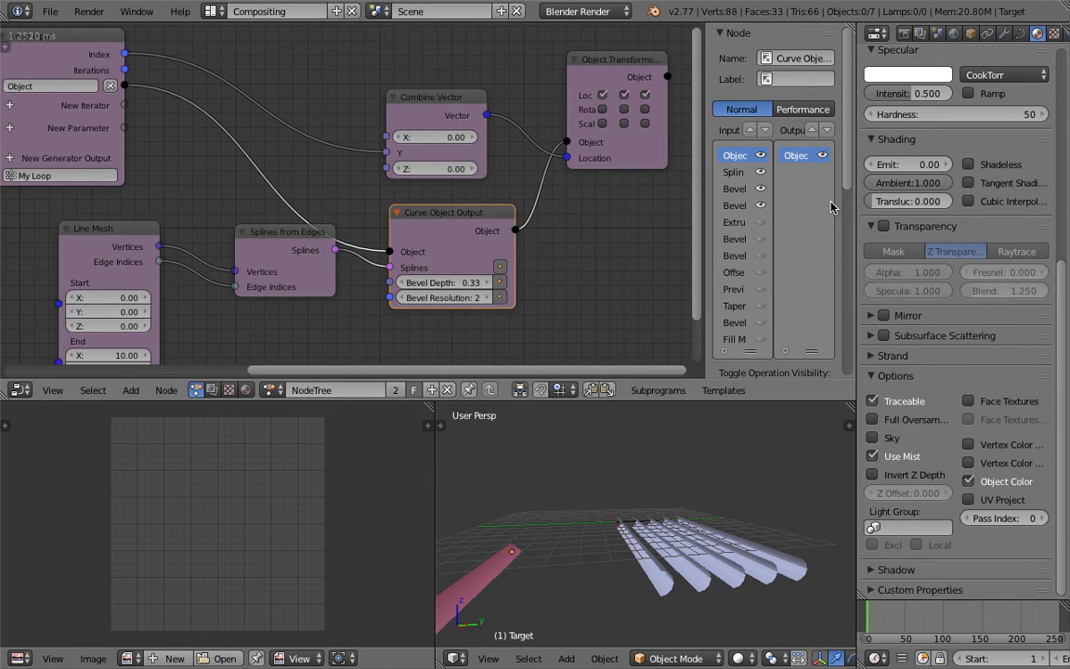
{"action": "scroll", "coordinate": [792, 283], "scroll_direction": "down", "scroll_amount": 2}
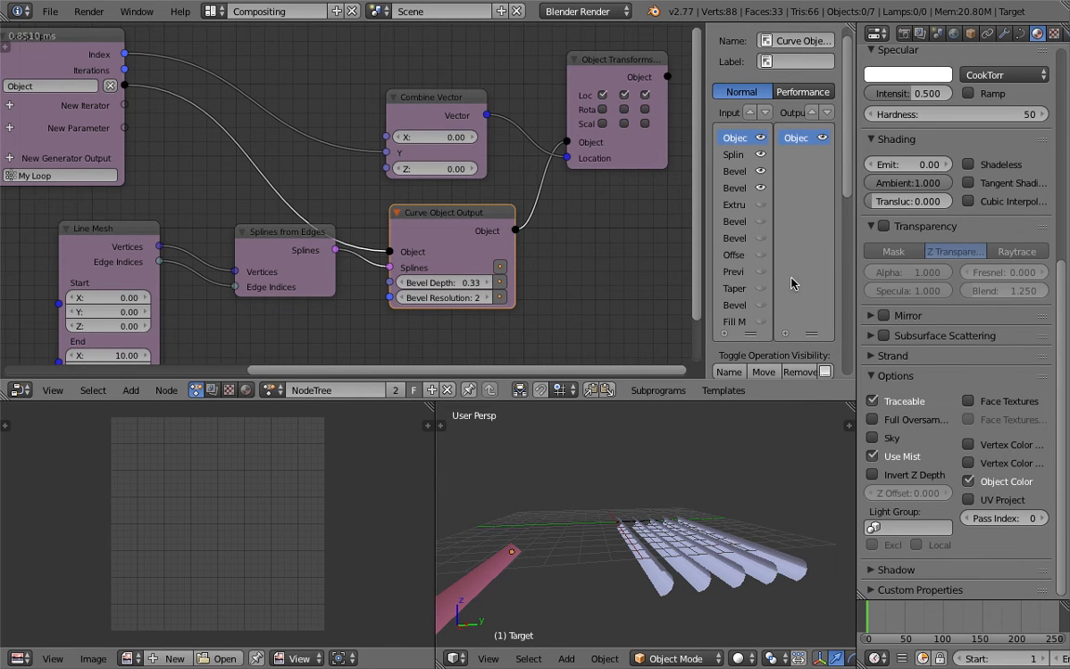
{"action": "left_click", "coordinate": [761, 321]}
{"action": "left_click", "coordinate": [503, 315]}
{"action": "left_click", "coordinate": [475, 313]}
{"action": "type", "text": "U"}
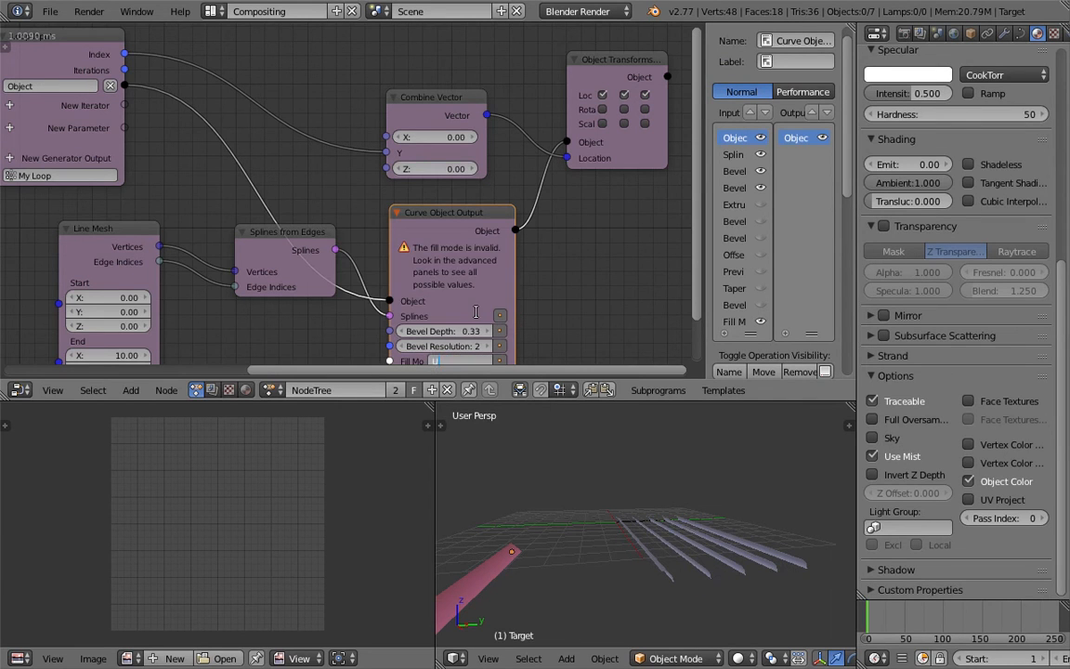
{"action": "type", "text": "LL"}
{"action": "key", "text": "Return"}
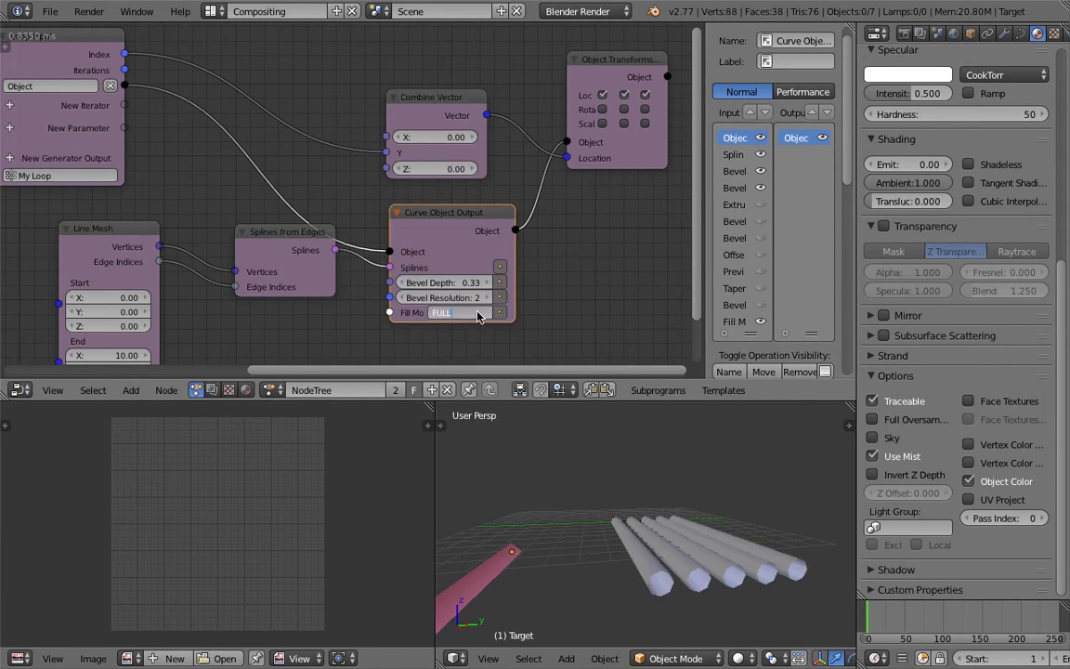
- Select the instanced lines one after another in the 3D view to examine them as separate objects
{"action": "middle_click_drag", "start_coordinate": [614, 522], "coordinate": [648, 545]}
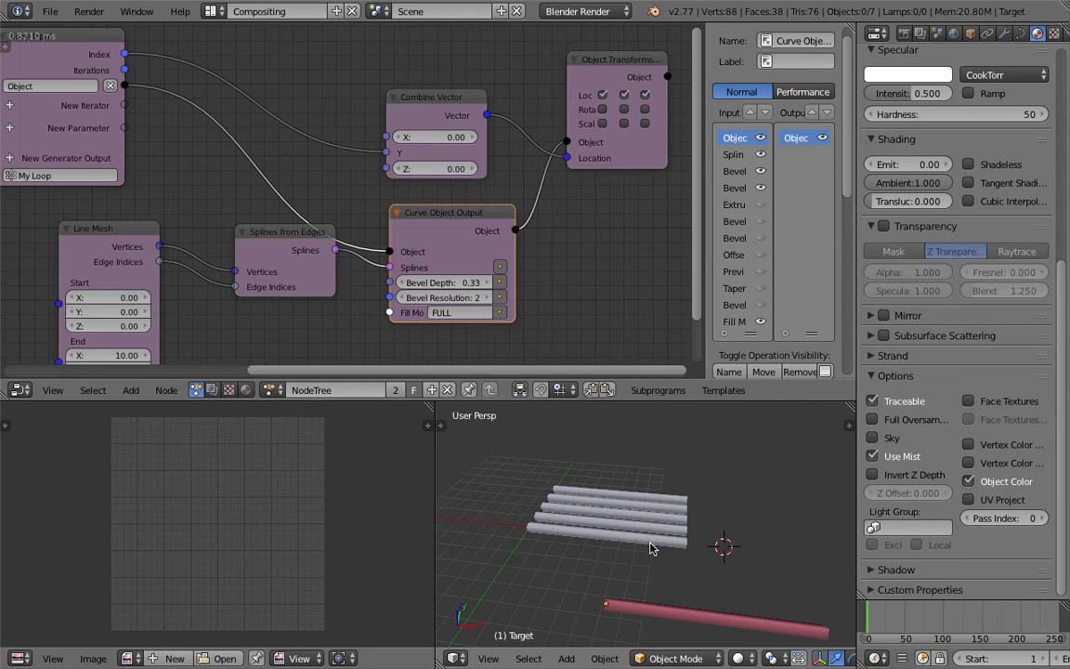
{"action": "right_click", "coordinate": [648, 543]}
{"action": "right_click", "coordinate": [618, 478]}
{"action": "right_click", "coordinate": [686, 525]}
{"action": "right_click", "coordinate": [686, 510]}
{"action": "right_click", "coordinate": [684, 500]}
{"action": "middle_click_drag", "start_coordinate": [611, 527], "coordinate": [629, 538]}
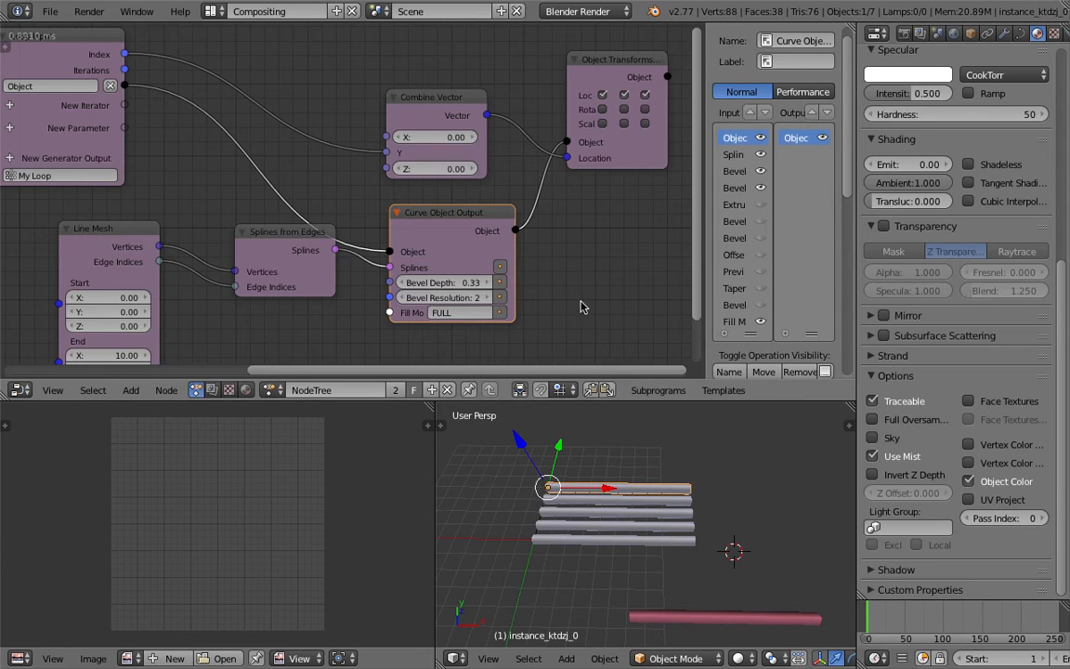
- Move the Splines from Edges node slightly down, between the Line Mesh and Curve Object Output nodes
{"action": "scroll", "coordinate": [516, 274], "scroll_direction": "down", "scroll_amount": 2}
{"action": "left_click_drag", "start_coordinate": [316, 229], "coordinate": [313, 241]}
{"action": "middle_click_drag", "start_coordinate": [296, 211], "coordinate": [323, 212]}
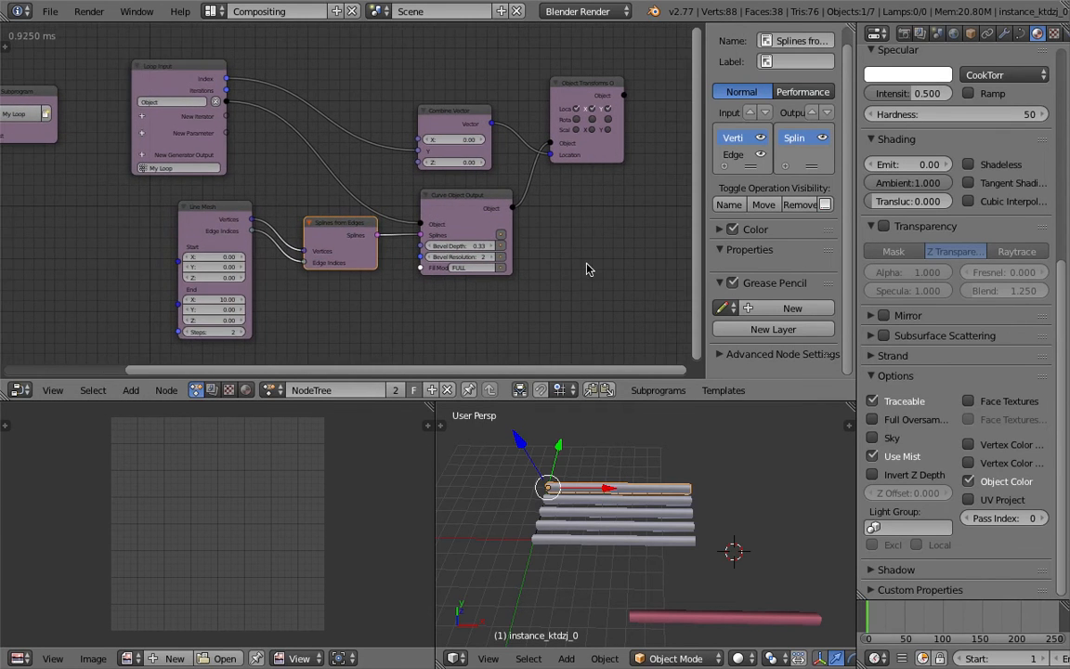
- Save the file, and save a new incremented version on the Desktop as AN_Line_Color_002.blend
{"action": "scroll", "coordinate": [580, 265], "scroll_direction": "up", "scroll_amount": 1}
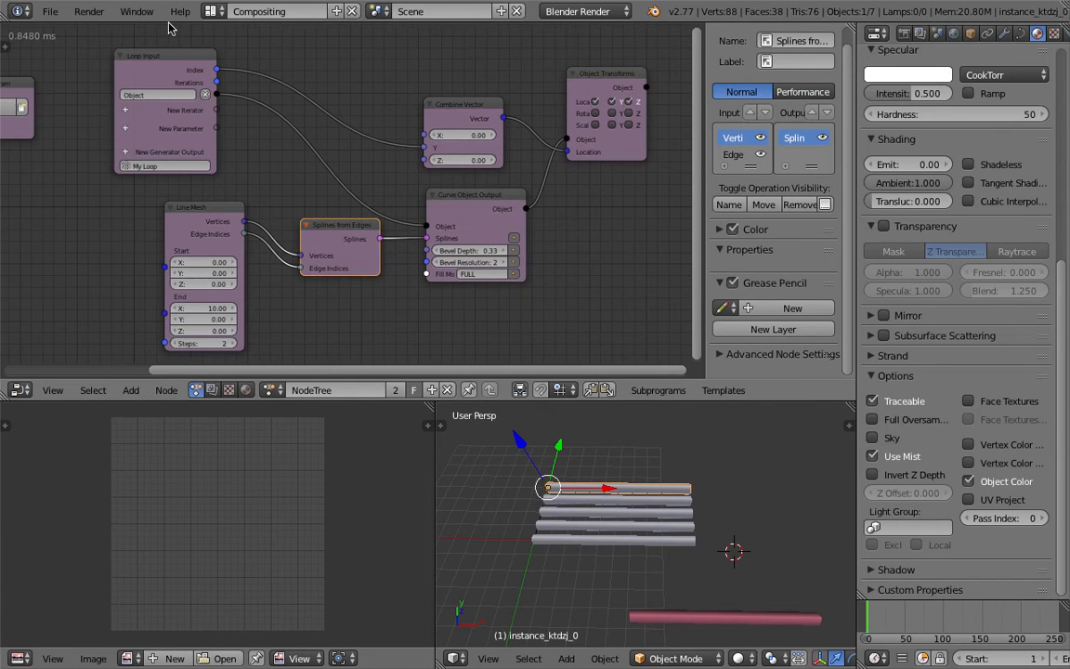
{"action": "left_click", "coordinate": [49, 11]}
{"action": "left_click", "coordinate": [74, 140]}
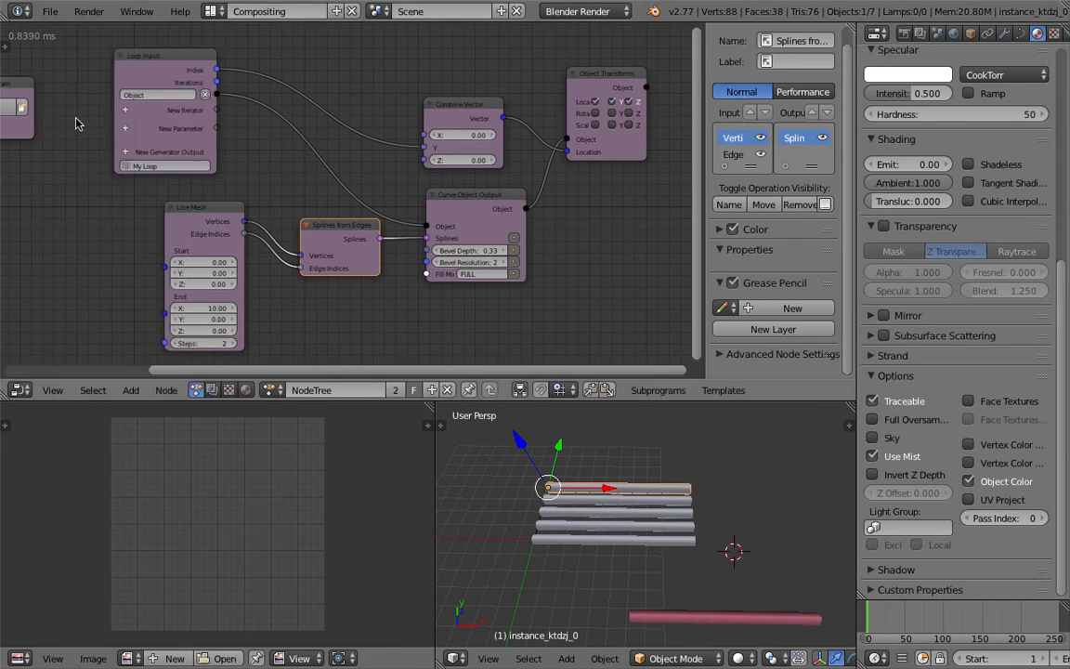
{"action": "left_click", "coordinate": [50, 12]}
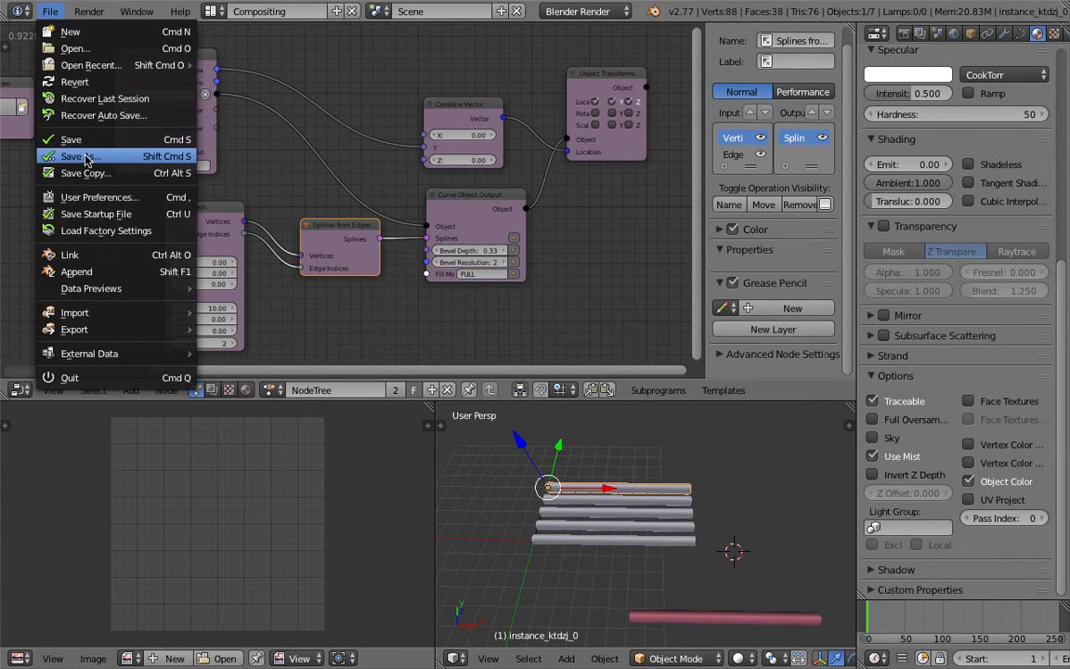
{"action": "left_click", "coordinate": [80, 142]}
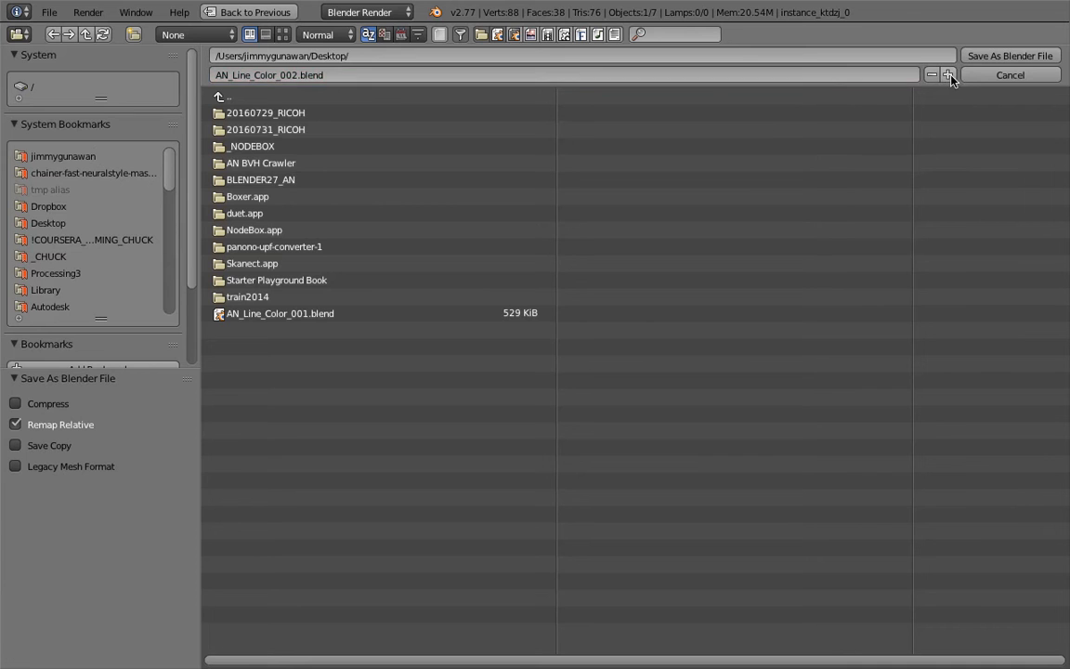
{"action": "left_click", "coordinate": [987, 55]}
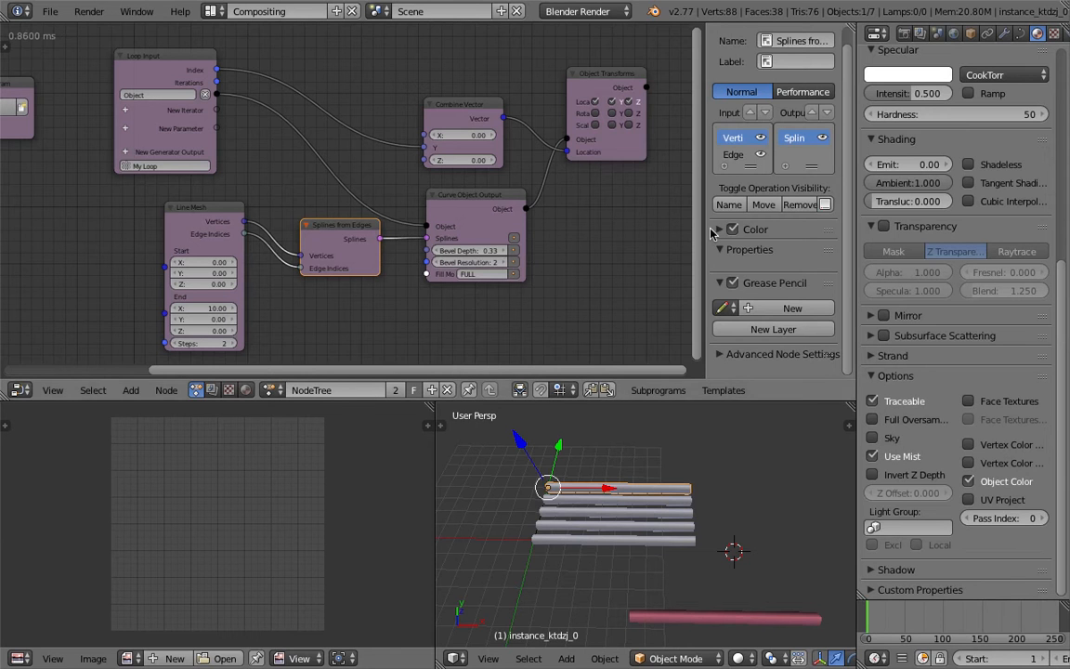
- Collapse the node editor's properties sidebar and reposition the Object Transforms Output and Combine Vector nodes slightly
{"action": "left_click_drag", "start_coordinate": [705, 227], "coordinate": [894, 224]}
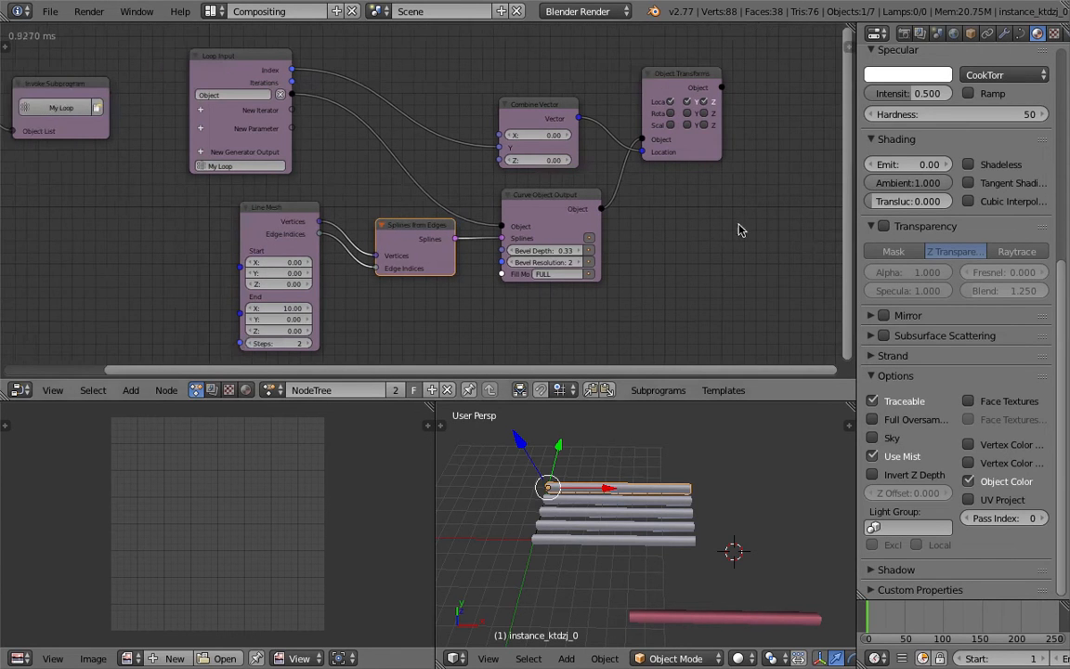
{"action": "middle_click_drag", "start_coordinate": [754, 156], "coordinate": [687, 162]}
{"action": "left_click_drag", "start_coordinate": [649, 156], "coordinate": [676, 150]}
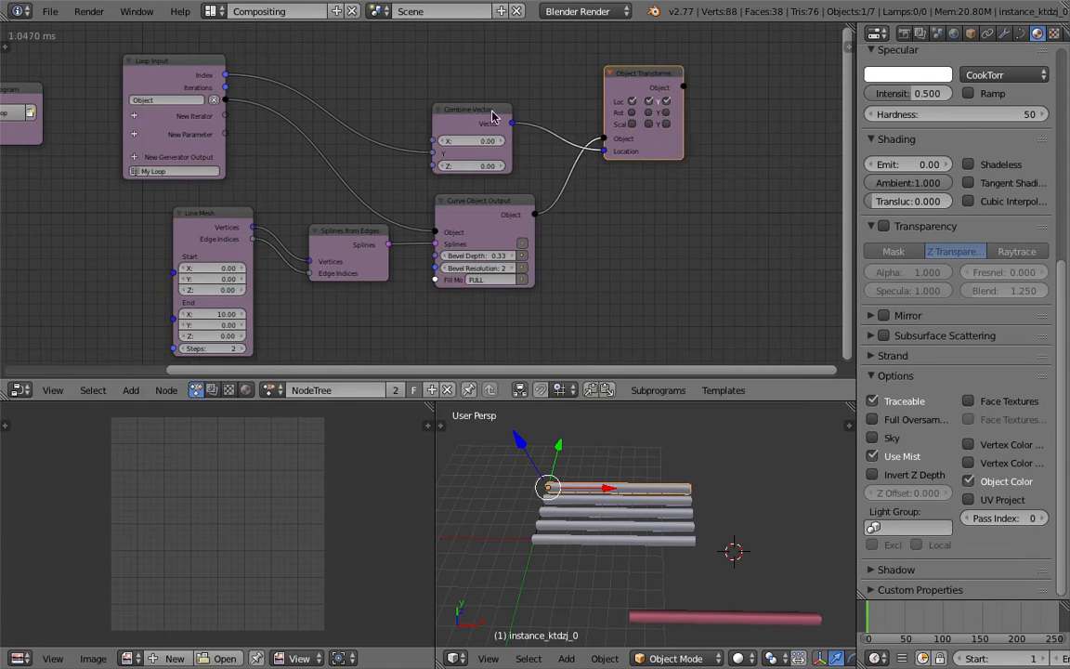
{"action": "left_click_drag", "start_coordinate": [497, 100], "coordinate": [502, 86]}
{"action": "middle_click_drag", "start_coordinate": [598, 231], "coordinate": [599, 237]}
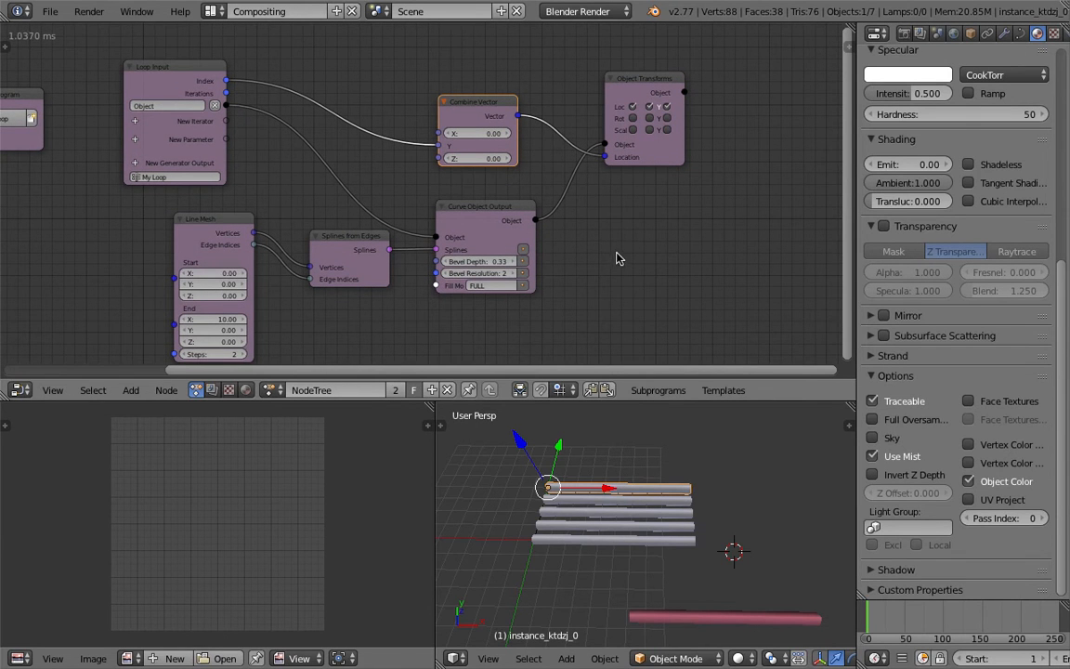
- Add a Random Vector node to the node tree beside the Curve Object Output node
{"action": "key", "text": "shift+a"}
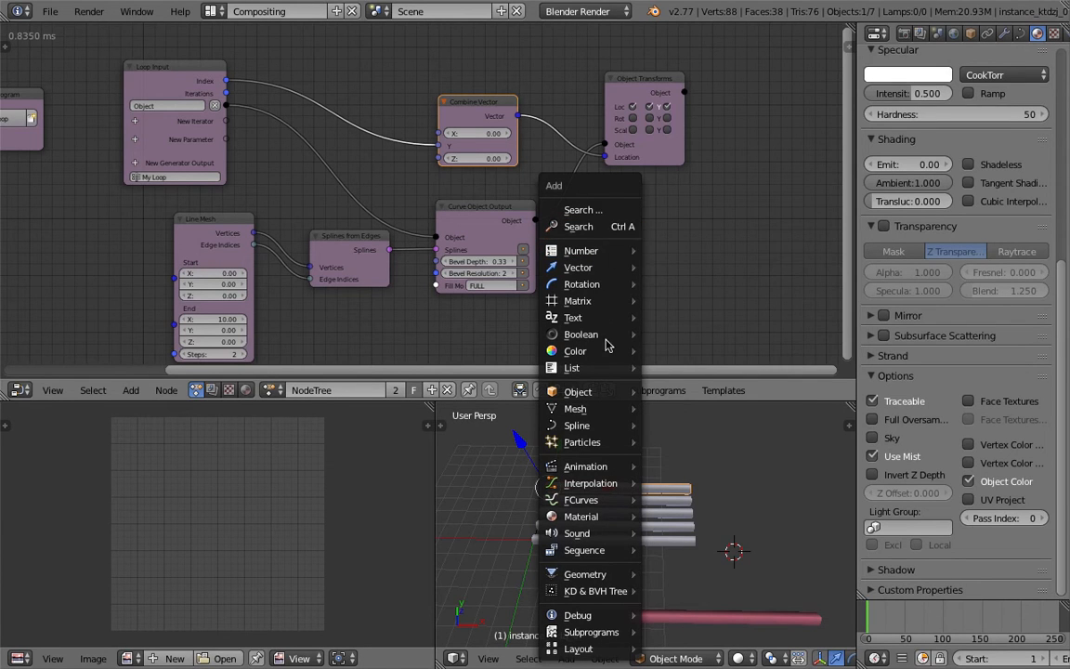
{"action": "left_click", "coordinate": [601, 227]}
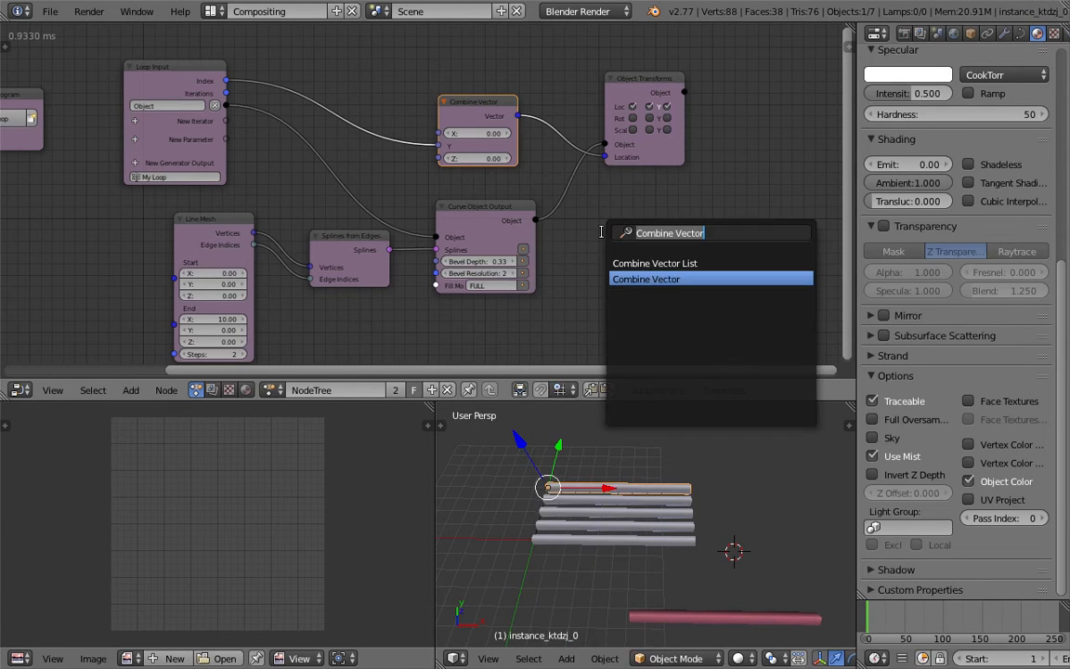
{"action": "type", "text": "random"}
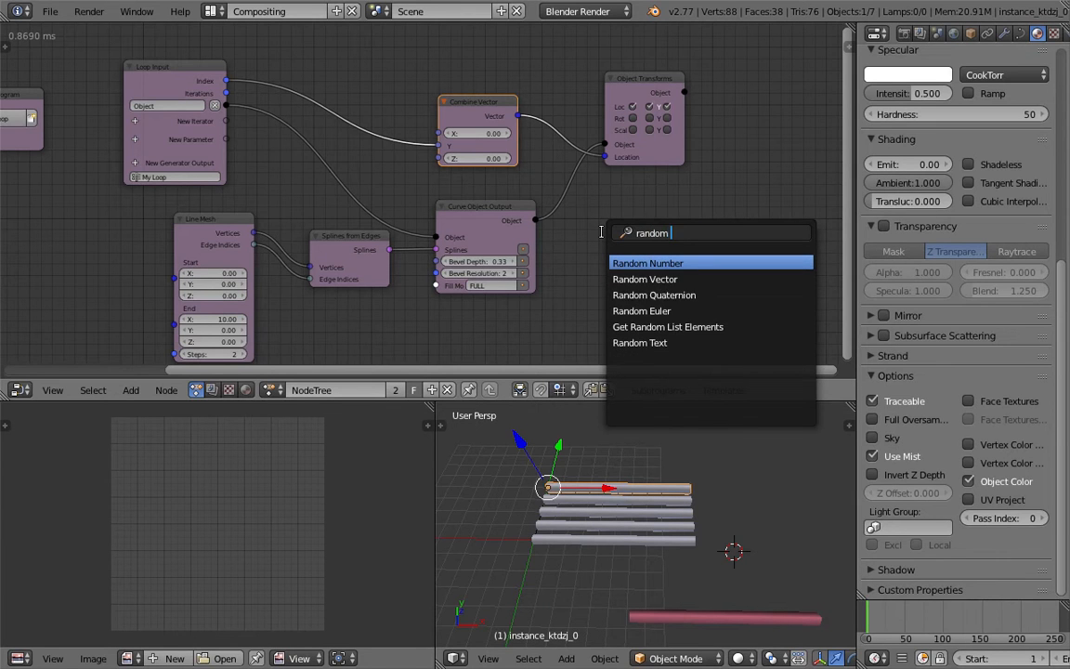
{"action": "type", "text": " vecto"}
{"action": "key", "text": "Return"}
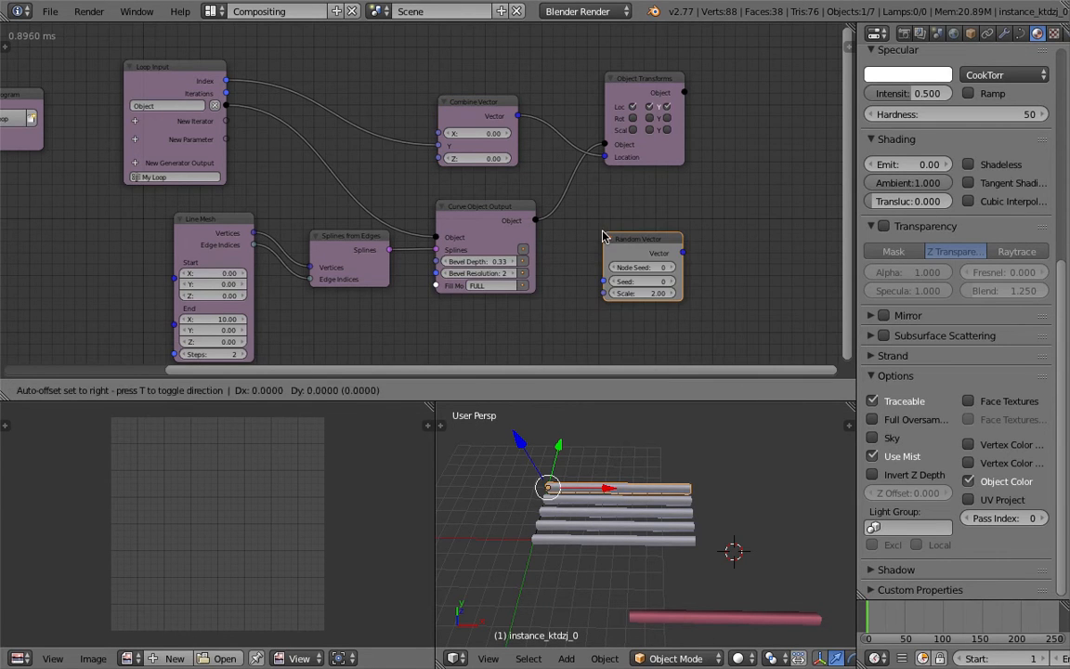
{"action": "left_click", "coordinate": [566, 232]}
- Link the loop's Index to the Random Vector node's Seed and place the node below Curve Object Output
{"action": "left_click_drag", "start_coordinate": [230, 82], "coordinate": [590, 285]}
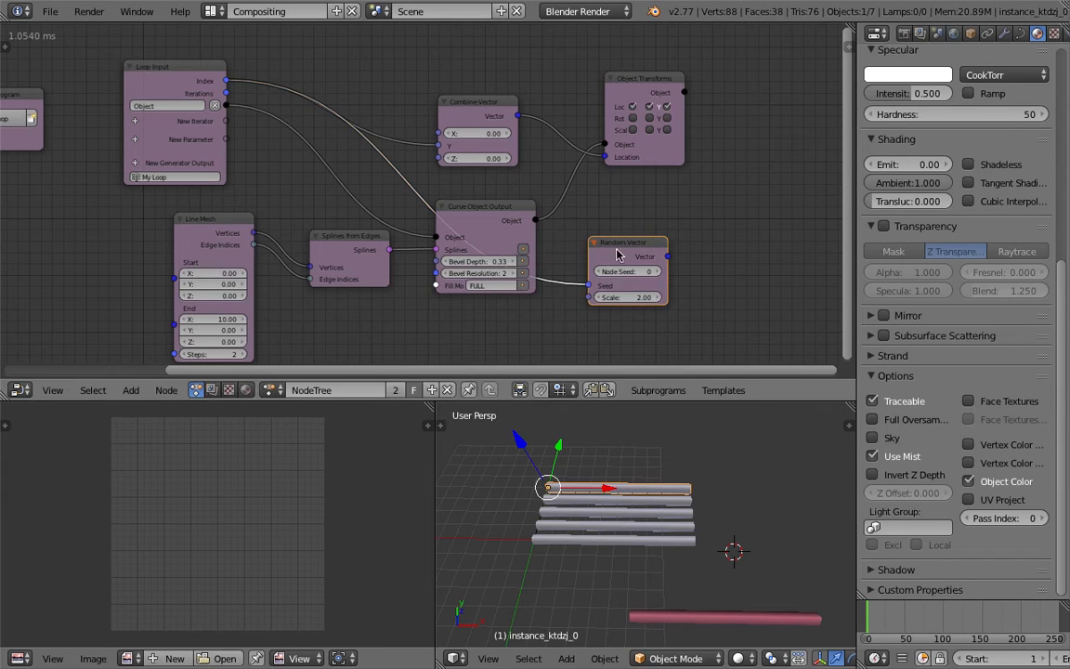
{"action": "key", "text": "g"}
{"action": "left_click", "coordinate": [478, 345]}
- Search for the attribute nodes and add an Object Attribute Output node to the tree
{"action": "middle_click_drag", "start_coordinate": [628, 250], "coordinate": [629, 224]}
{"action": "key", "text": "shift+a"}
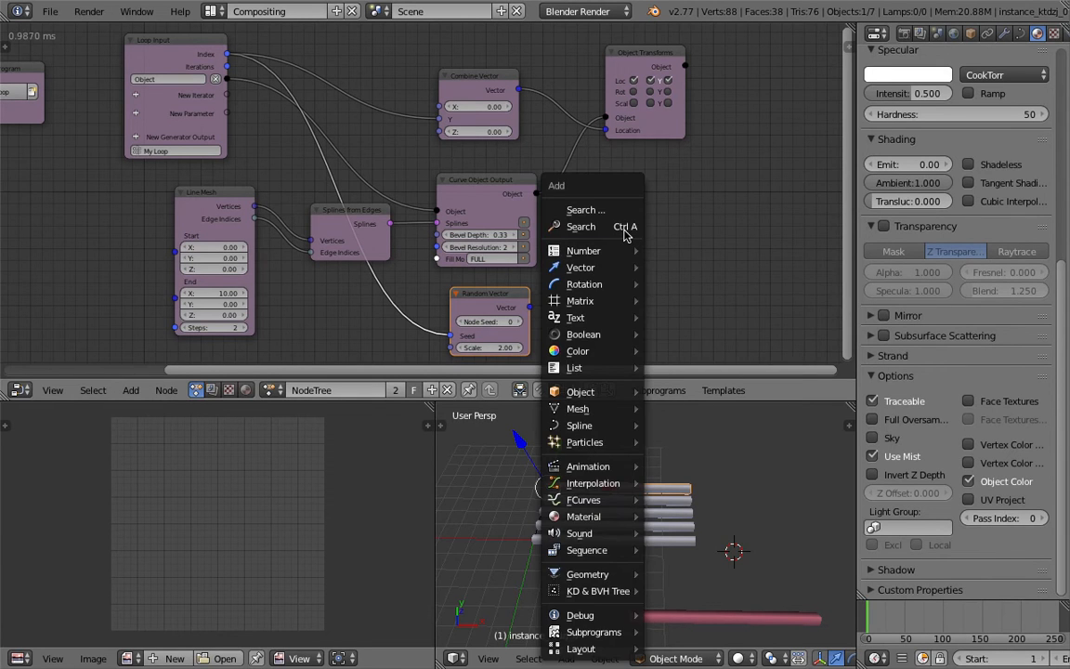
{"action": "left_click", "coordinate": [625, 231]}
{"action": "type", "text": "attribut"}
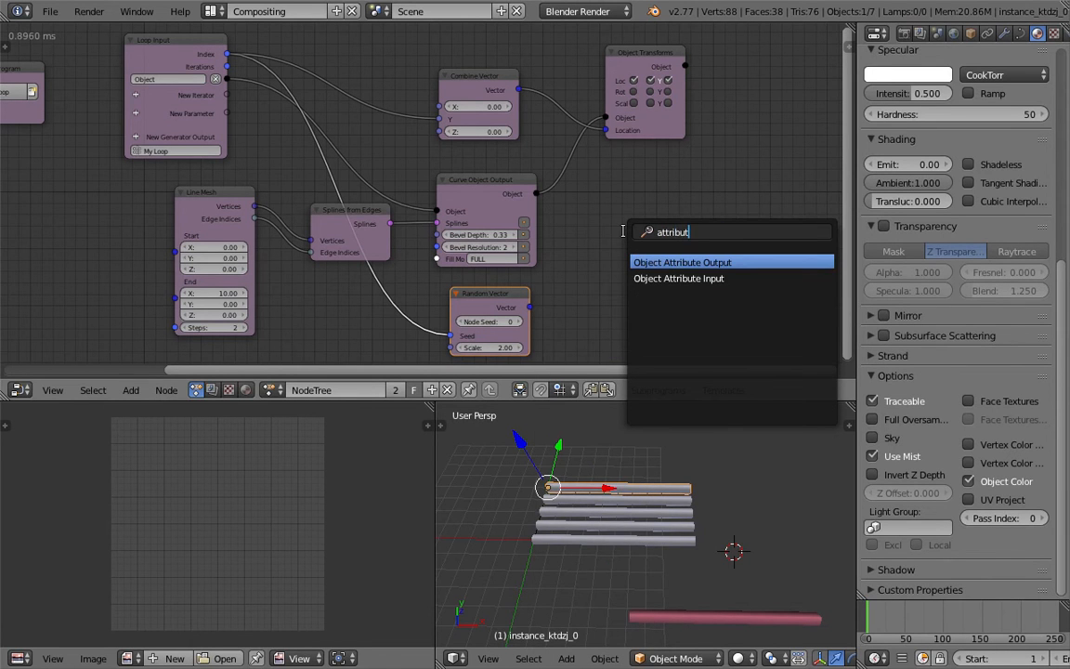
{"action": "key", "text": "Down"}
{"action": "key", "text": "Up"}
{"action": "key", "text": "Return"}
{"action": "left_click", "coordinate": [627, 232]}
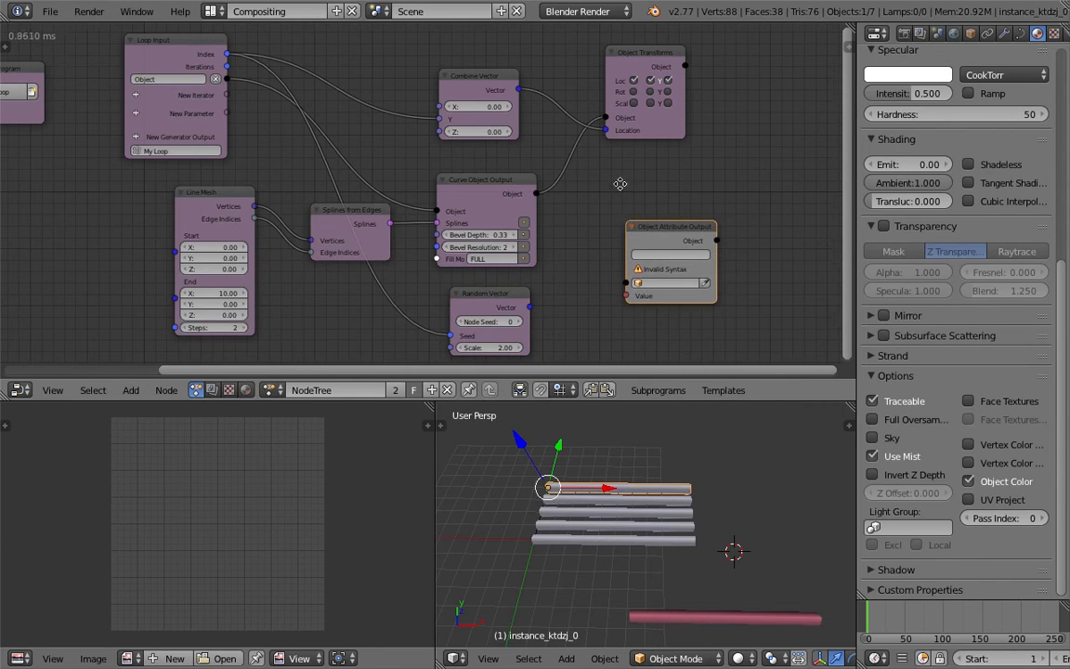
- Move Object Attribute Output beside the Object Transforms Output node and link the latter's Object output to its Object input
{"action": "middle_click_drag", "start_coordinate": [627, 211], "coordinate": [620, 184]}
{"action": "scroll", "coordinate": [620, 185], "scroll_direction": "up", "scroll_amount": 1}
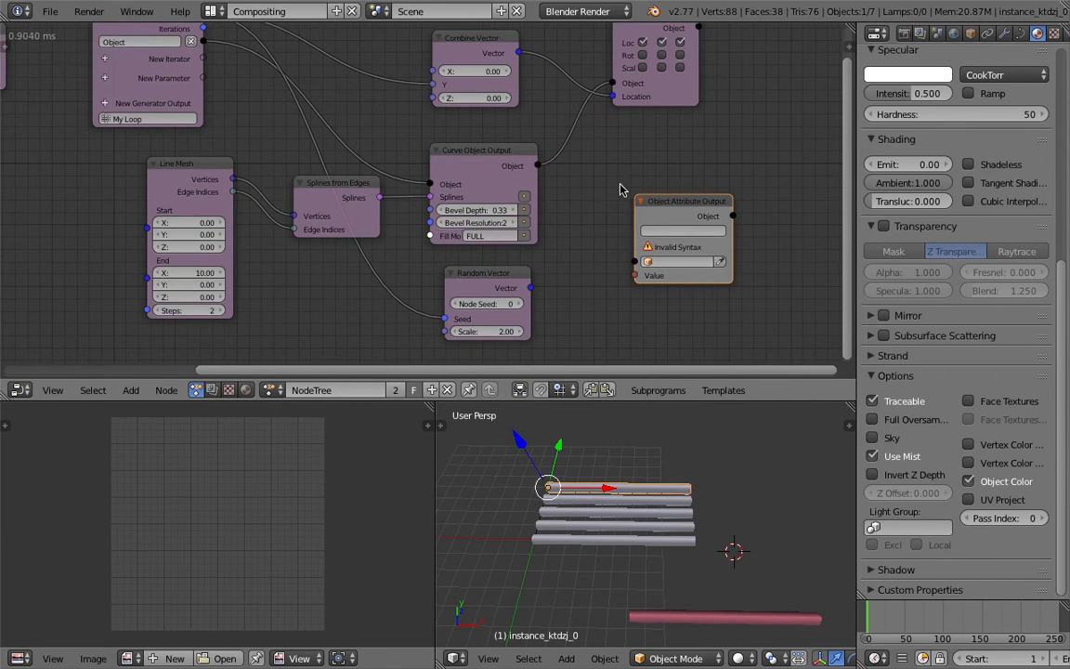
{"action": "scroll", "coordinate": [621, 190], "scroll_direction": "down", "scroll_amount": 1}
{"action": "left_click_drag", "start_coordinate": [664, 197], "coordinate": [746, 87]}
{"action": "left_click_drag", "start_coordinate": [647, 41], "coordinate": [704, 149]}
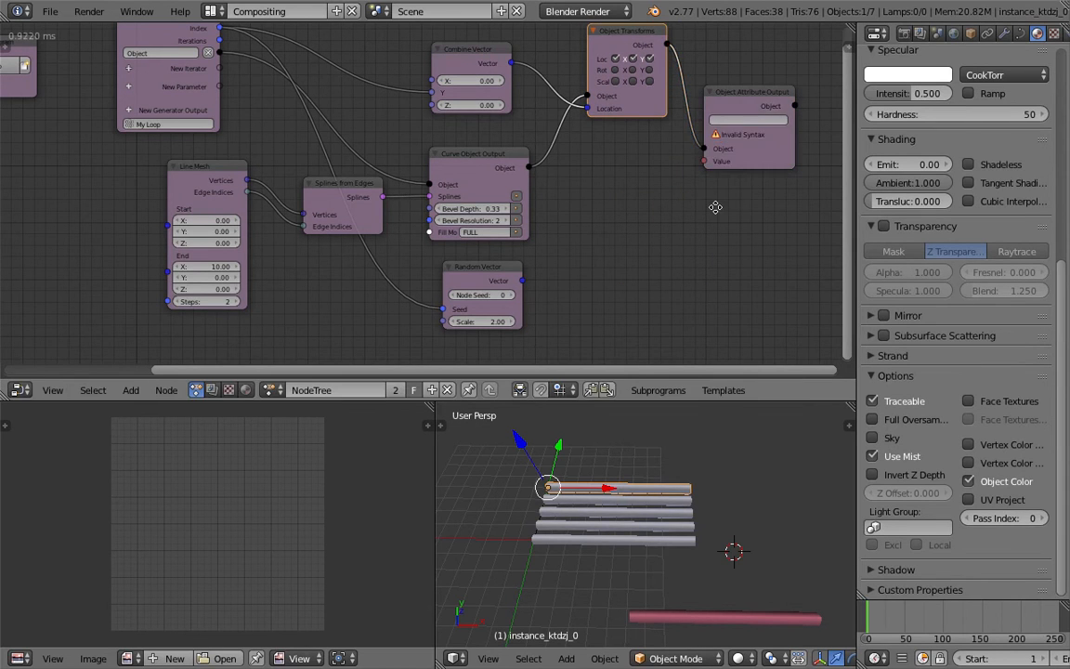
- Set the Object Attribute Output node's attribute to color and widen the node slightly
{"action": "middle_click_drag", "start_coordinate": [708, 216], "coordinate": [655, 242]}
{"action": "scroll", "coordinate": [655, 242], "scroll_direction": "up", "scroll_amount": 1}
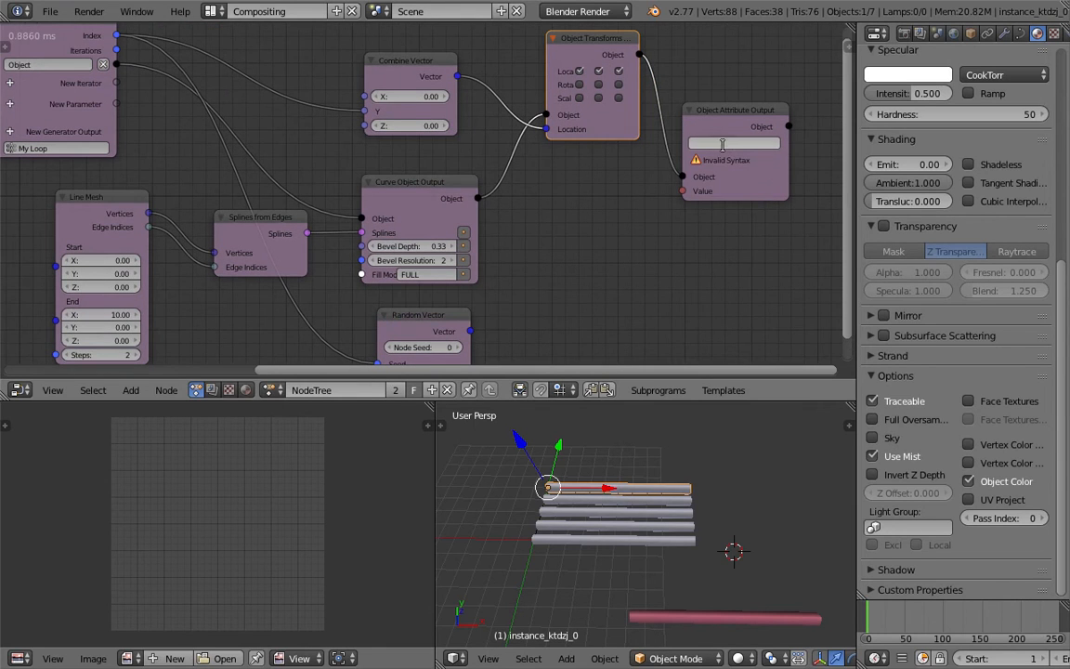
{"action": "left_click", "coordinate": [722, 144]}
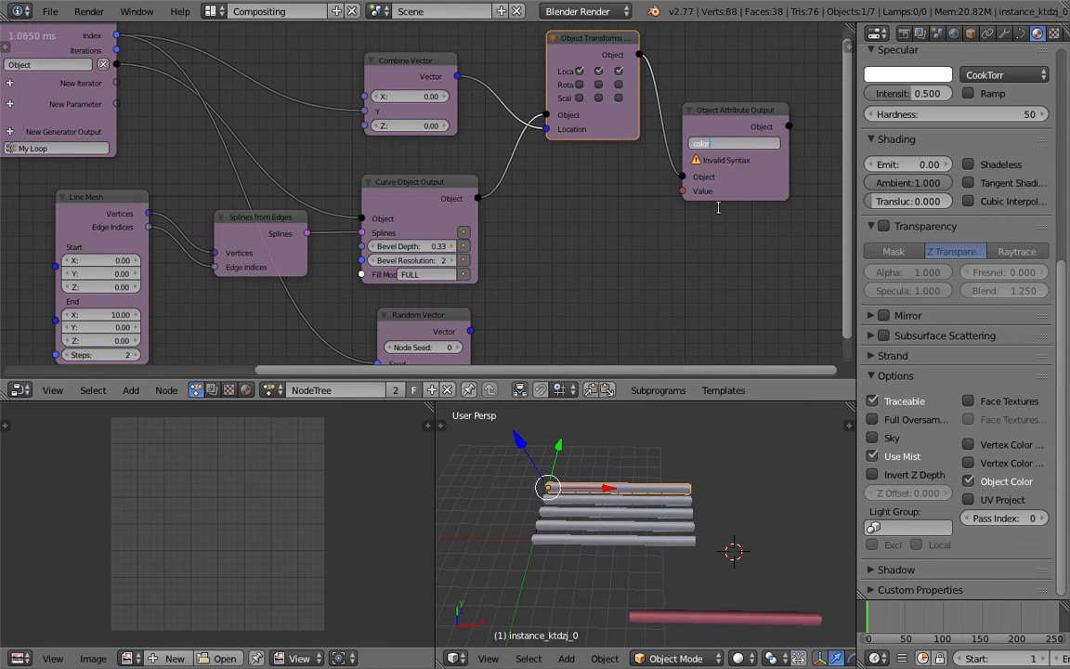
{"action": "key", "text": "Return"}
{"action": "left_click_drag", "start_coordinate": [786, 189], "coordinate": [803, 189]}
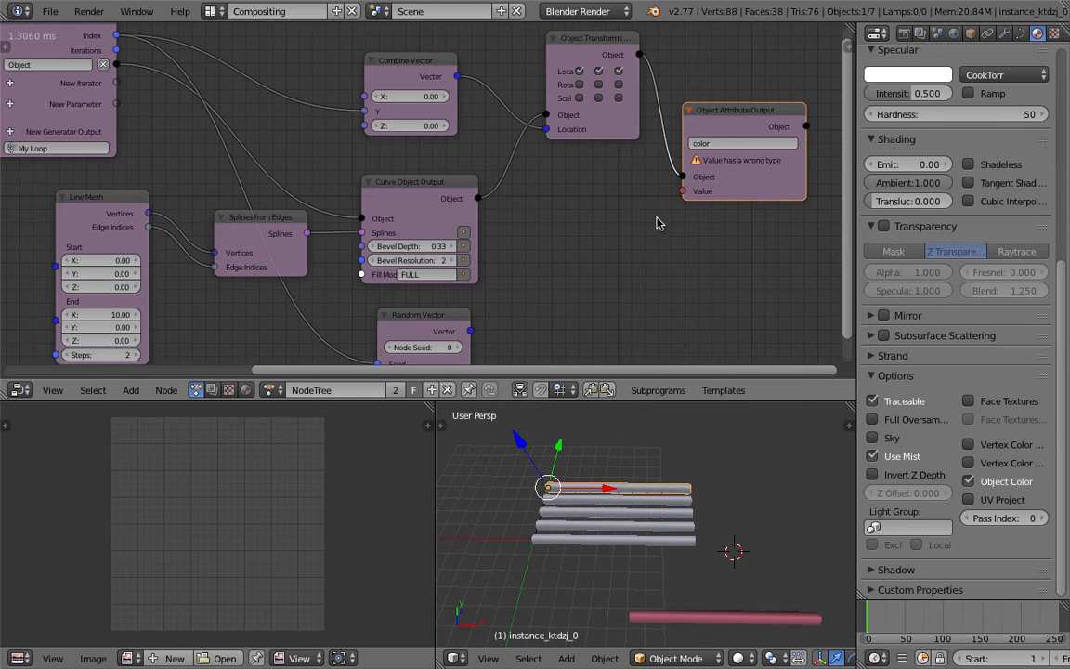
- Add a Choose Color node and place it below the Object Transforms Output node
{"action": "middle_click_drag", "start_coordinate": [591, 218], "coordinate": [591, 215]}
{"action": "key", "text": "shift+a"}
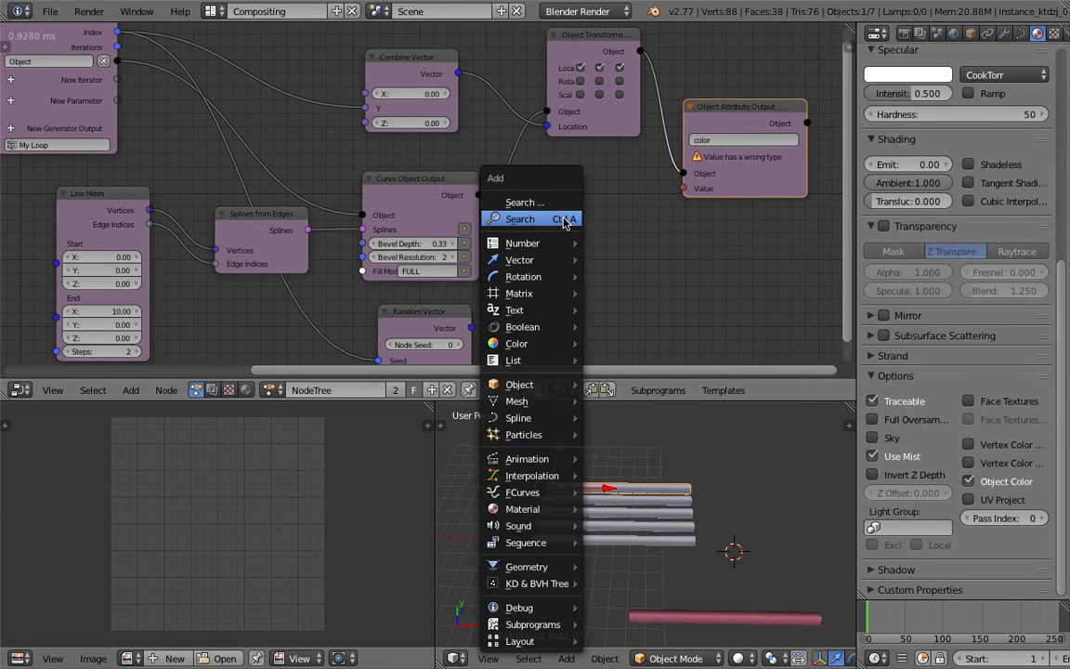
{"action": "mouse_move", "coordinate": [548, 344]}
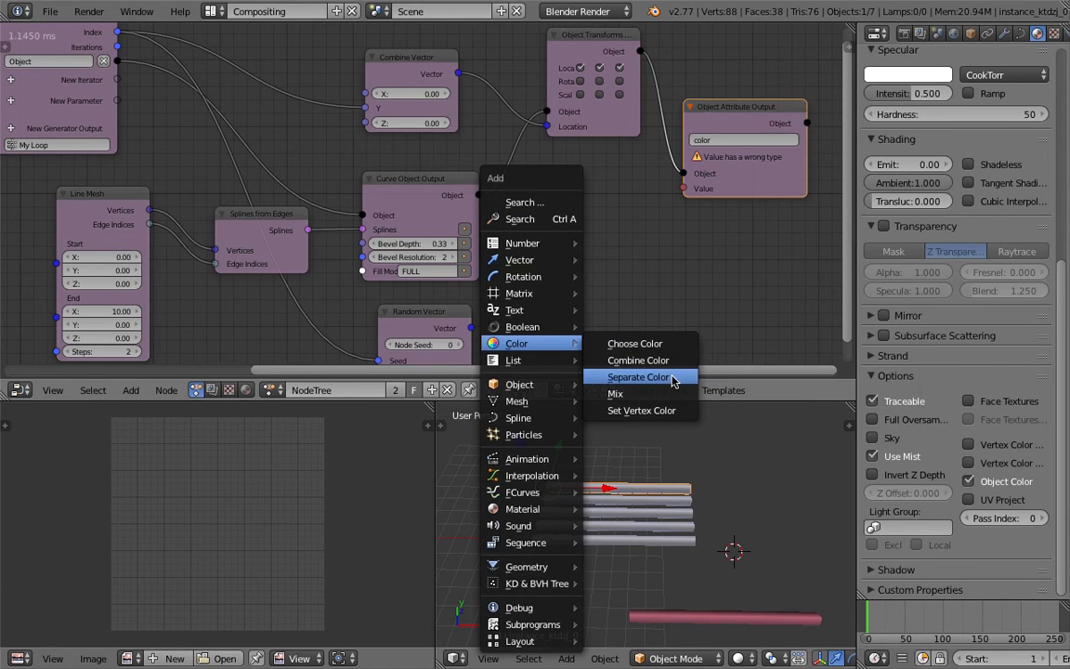
{"action": "left_click", "coordinate": [650, 344]}
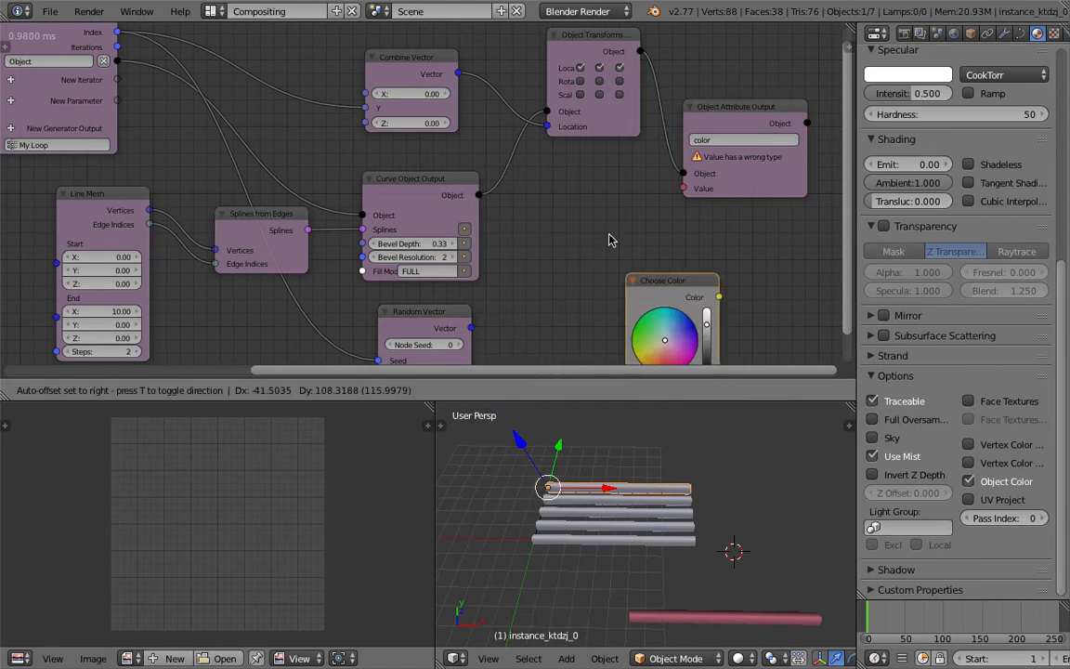
{"action": "left_click", "coordinate": [540, 184]}
- Link the Choose Color output to the Object Attribute Output's Value input and choose a blue hue
{"action": "left_click_drag", "start_coordinate": [644, 212], "coordinate": [685, 189]}
{"action": "mouse_move", "coordinate": [594, 257]}
{"action": "left_mouse_down"}
{"action": "mouse_move", "coordinate": [596, 271]}
{"action": "mouse_move", "coordinate": [592, 241]}
{"action": "left_mouse_up"}
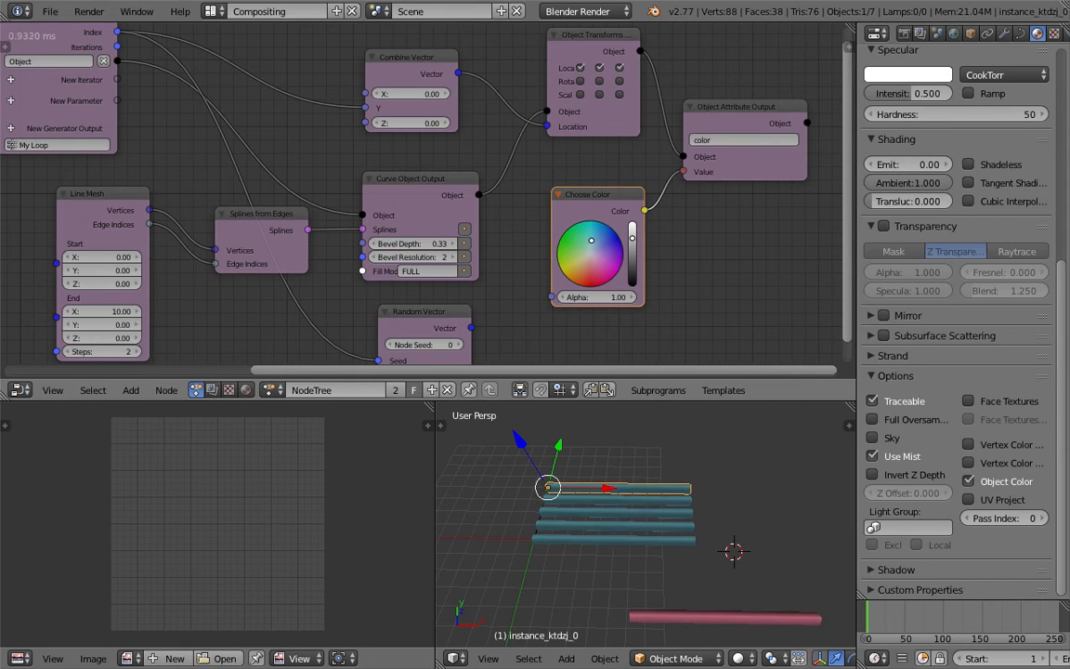
{"action": "left_click_drag", "start_coordinate": [569, 297], "coordinate": [548, 297]}
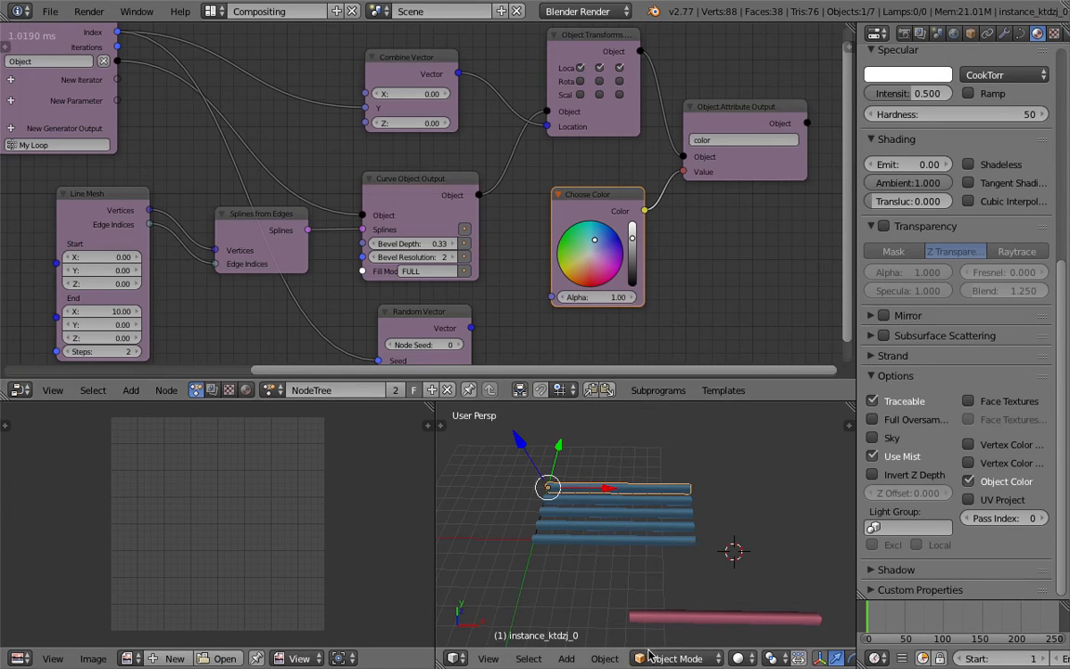
- Try the Texture viewport shading in the 3D view and switch the shading to Material
{"action": "left_click", "coordinate": [675, 658]}
{"action": "left_click", "coordinate": [808, 472]}
{"action": "left_click", "coordinate": [741, 657]}
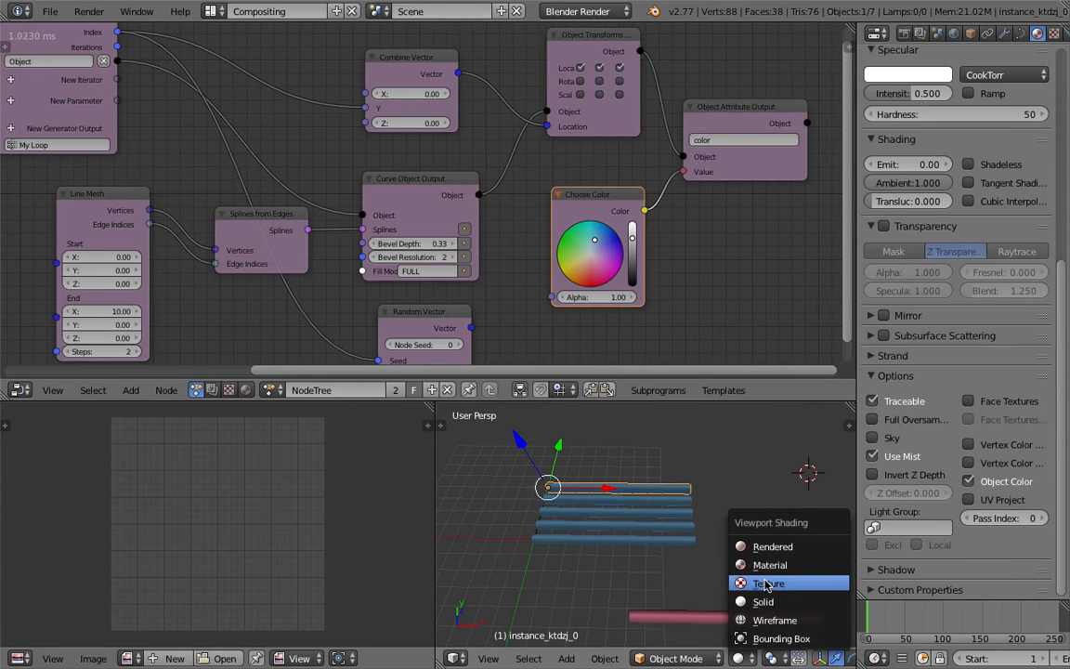
{"action": "left_click", "coordinate": [764, 583]}
{"action": "left_click", "coordinate": [740, 657]}
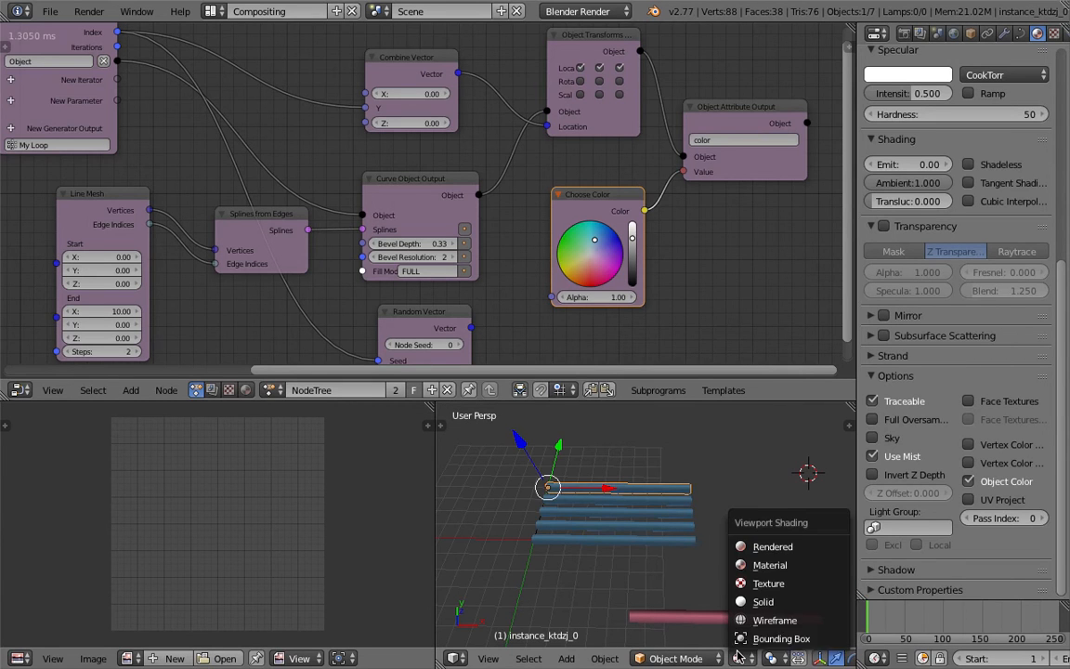
{"action": "left_click", "coordinate": [746, 568]}
- Add a Hemi lamp to the scene at the 3D cursor to light the lines
{"action": "middle_click_drag", "start_coordinate": [708, 564], "coordinate": [677, 532]}
{"action": "key", "text": "shift+a"}
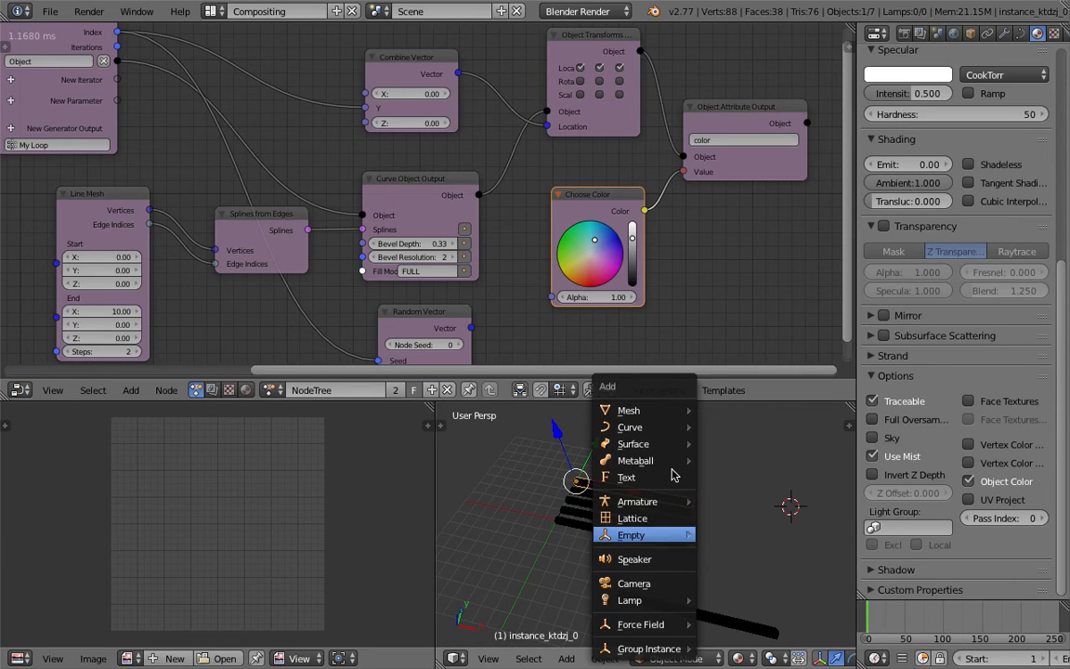
{"action": "mouse_move", "coordinate": [648, 599]}
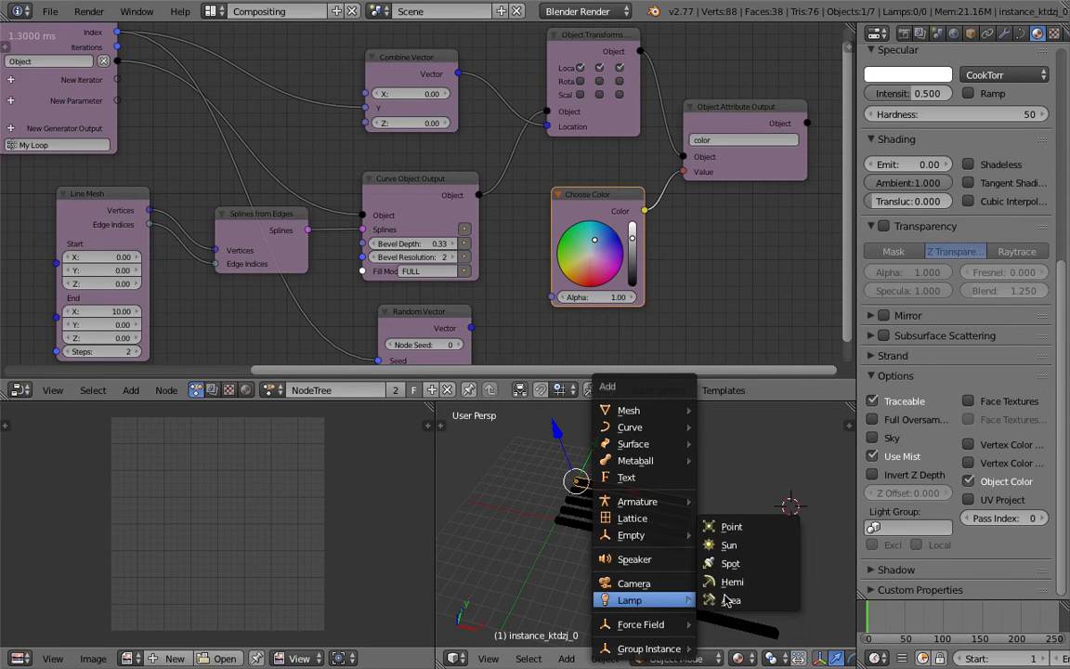
{"action": "left_click", "coordinate": [730, 582]}
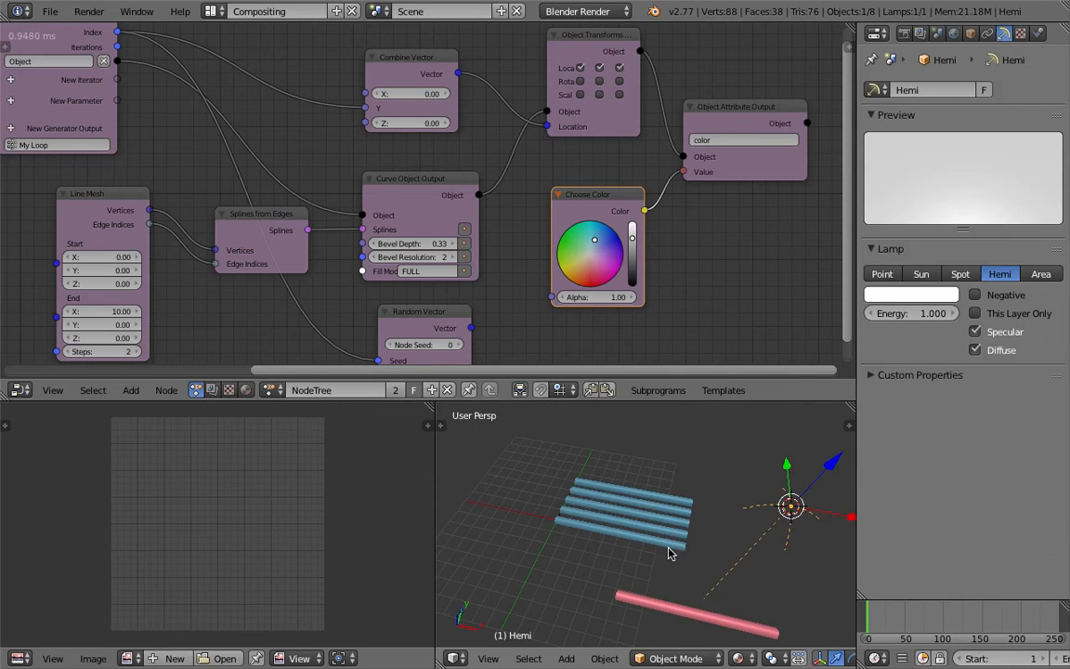
{"action": "middle_click_drag", "start_coordinate": [676, 541], "coordinate": [697, 549]}
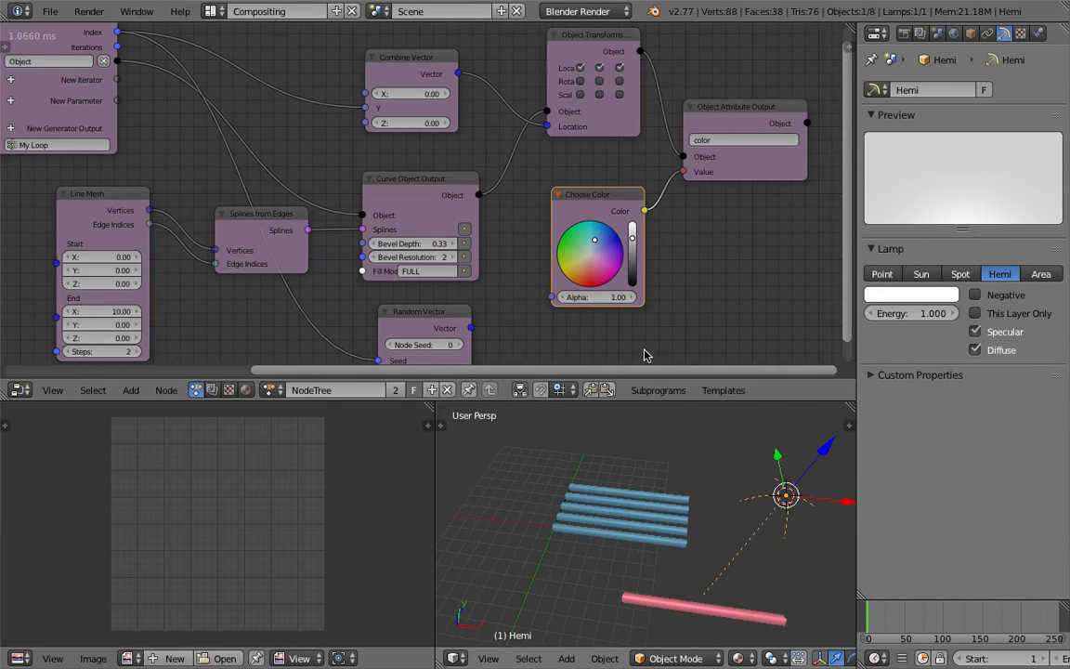
- Set the Choose Color node's alpha to 1.00 and save the file
{"action": "mouse_move", "coordinate": [609, 297]}
{"action": "left_mouse_down"}
{"action": "mouse_move", "coordinate": [587, 297]}
{"action": "mouse_move", "coordinate": [613, 297]}
{"action": "left_mouse_up"}
{"action": "left_click", "coordinate": [602, 298]}
{"action": "type", "text": "1"}
{"action": "key", "text": "Return"}
{"action": "key", "text": "ctrl+s"}
{"action": "left_click", "coordinate": [703, 283]}
- Delete the original red curve object from the 3D view and save the file again
{"action": "middle_click_drag", "start_coordinate": [676, 501], "coordinate": [662, 523]}
{"action": "right_click", "coordinate": [684, 631]}
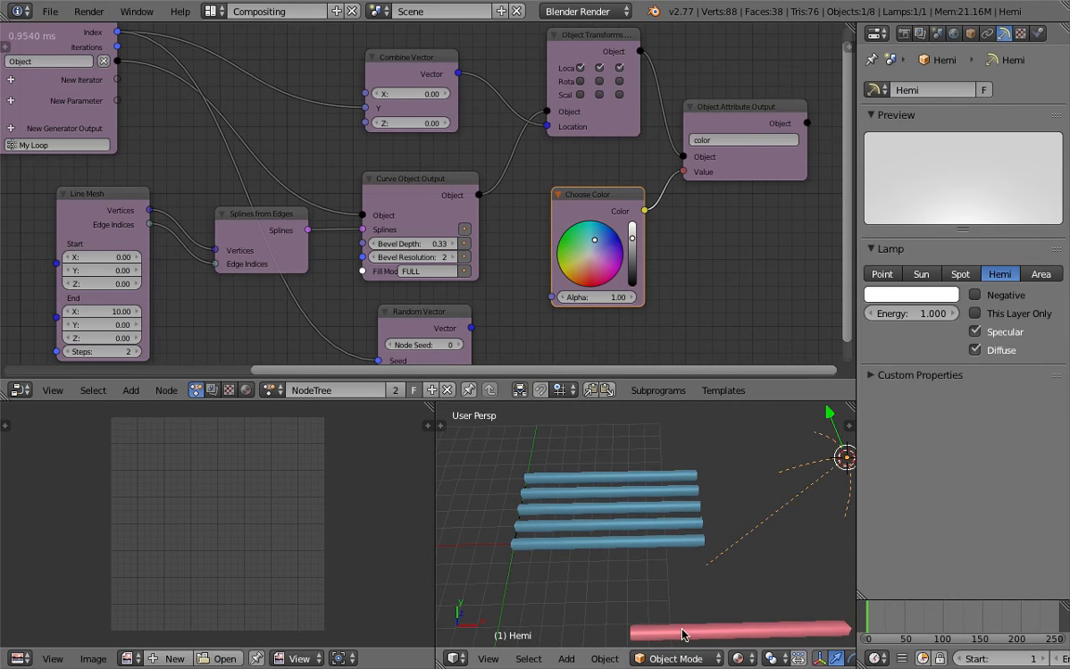
{"action": "key", "text": "x"}
{"action": "left_click", "coordinate": [664, 602]}
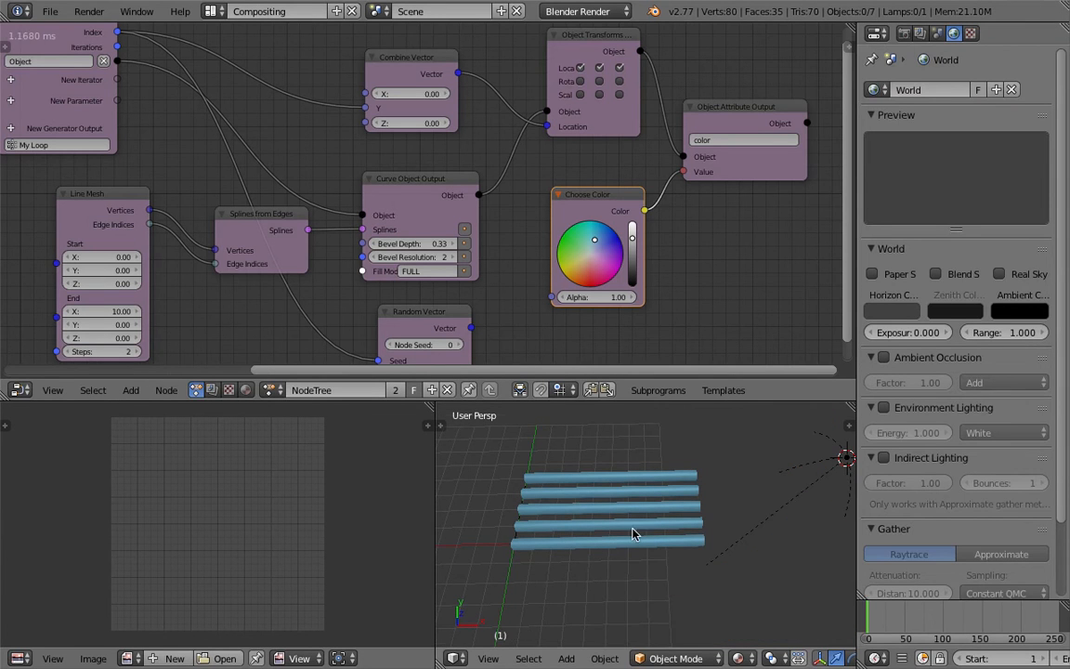
{"action": "key", "text": "ctrl+s"}
{"action": "left_click", "coordinate": [631, 540]}
{"action": "middle_click_drag", "start_coordinate": [690, 253], "coordinate": [624, 250]}
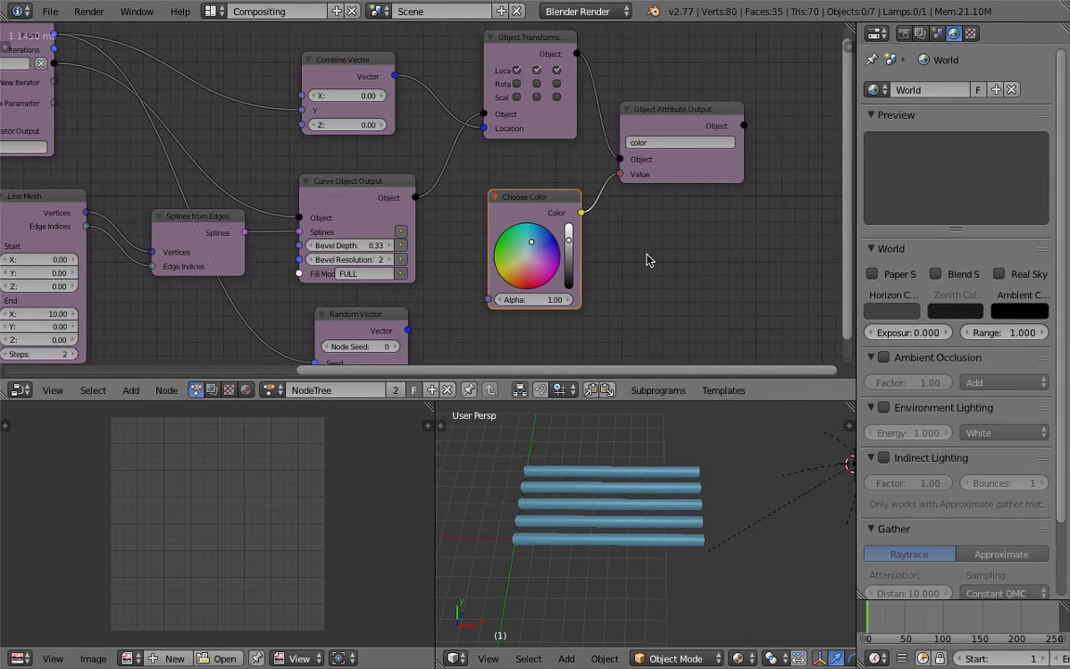
- Reposition the Object Attribute Output node slightly farther from the Choose Color node
{"action": "left_click", "coordinate": [701, 178]}
{"action": "left_click_drag", "start_coordinate": [697, 174], "coordinate": [712, 169]}
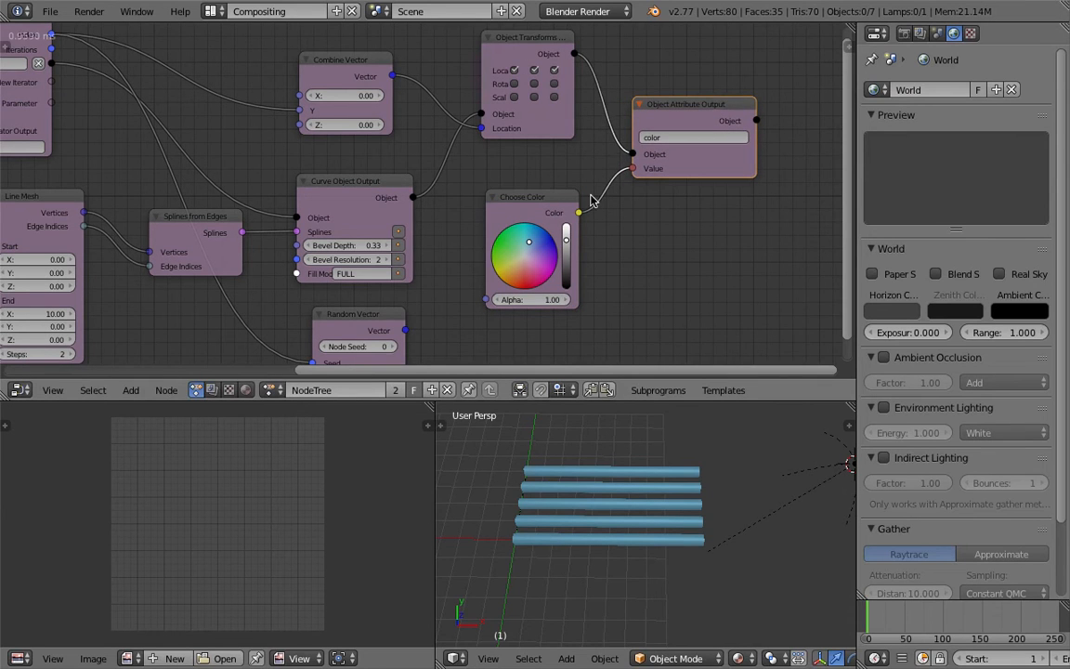
{"action": "middle_click_drag", "start_coordinate": [545, 203], "coordinate": [539, 202]}
{"action": "left_click", "coordinate": [544, 199]}
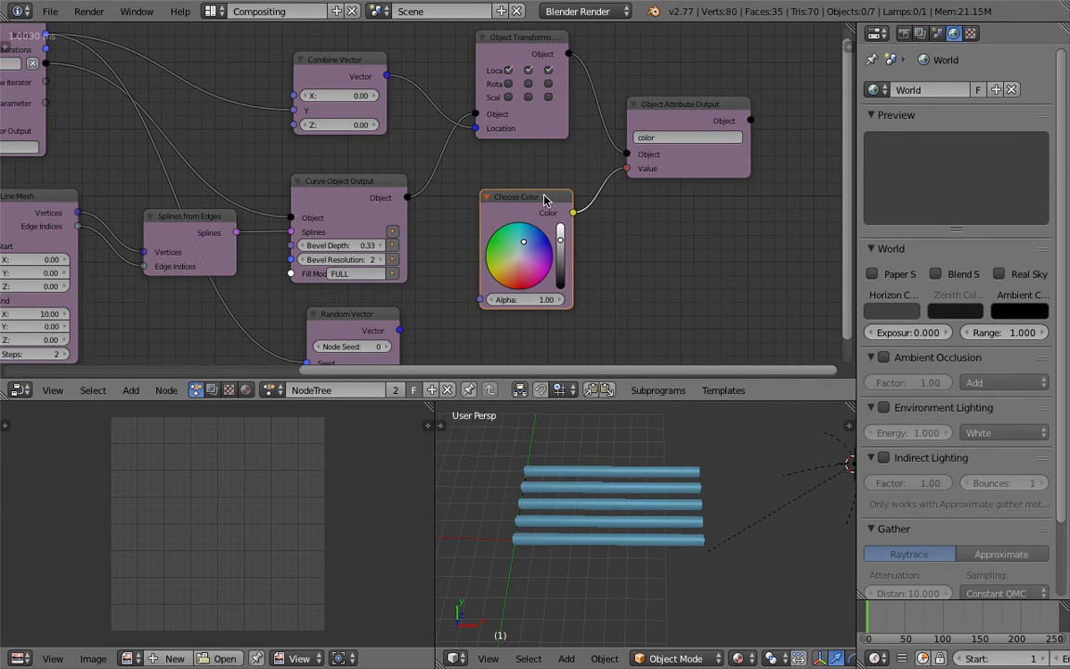
{"action": "middle_click_drag", "start_coordinate": [585, 226], "coordinate": [568, 245]}
{"action": "scroll", "coordinate": [566, 245], "scroll_direction": "up", "scroll_amount": 1}
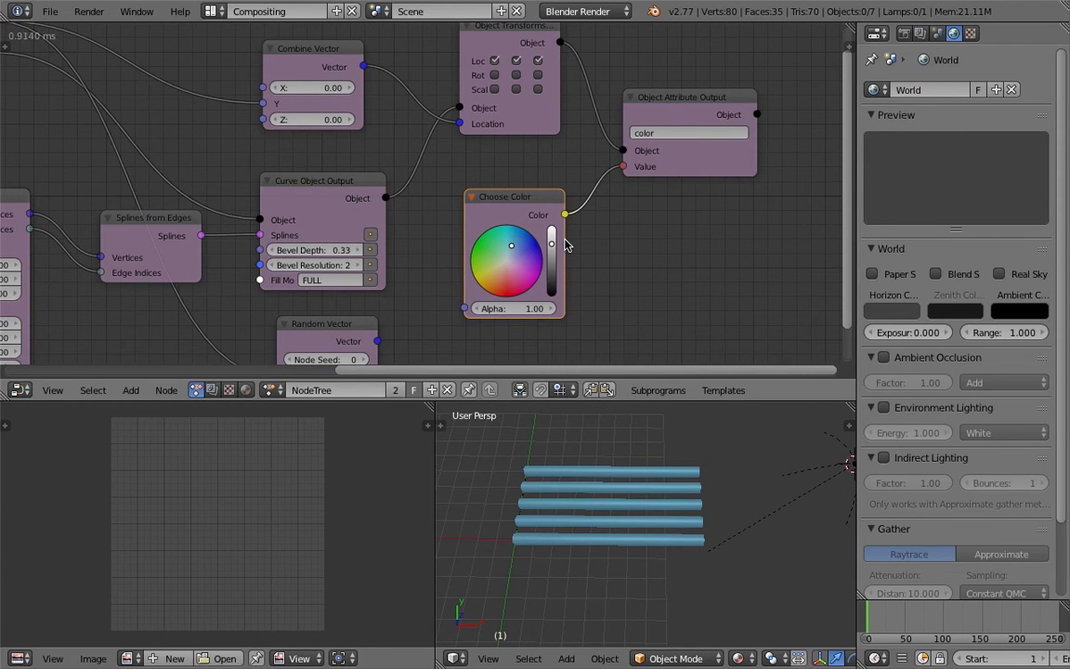
{"action": "left_click_drag", "start_coordinate": [526, 201], "coordinate": [528, 193]}
{"action": "middle_click_drag", "start_coordinate": [578, 232], "coordinate": [494, 214]}
{"action": "scroll", "coordinate": [538, 221], "scroll_direction": "up", "scroll_amount": 1}
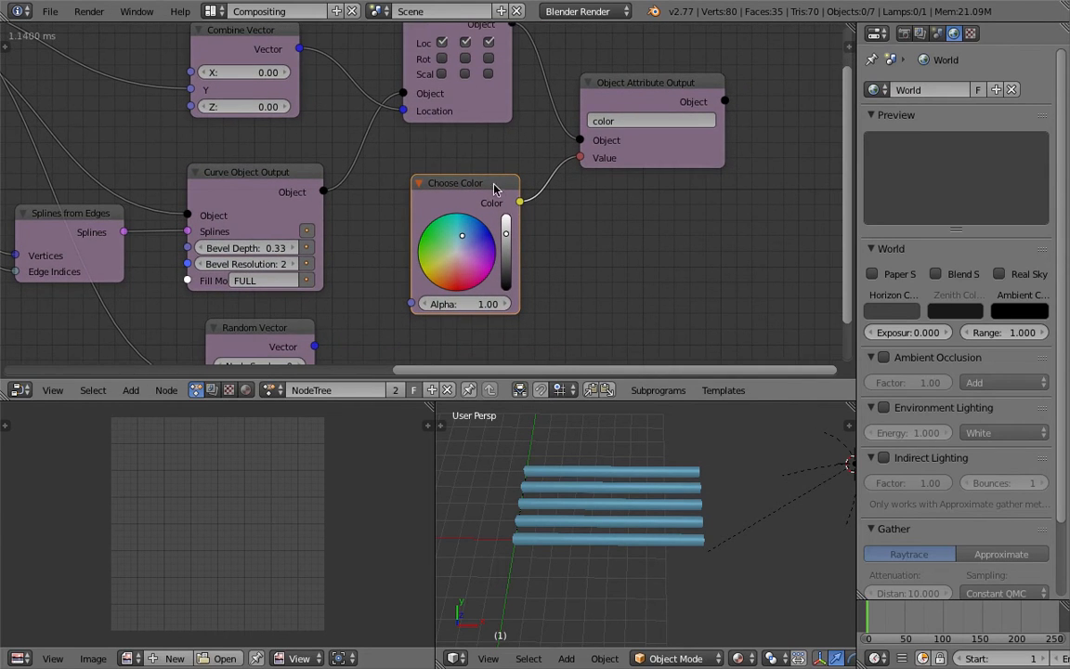
{"action": "scroll", "coordinate": [529, 223], "scroll_direction": "down", "scroll_amount": 1}
{"action": "middle_click_drag", "start_coordinate": [545, 227], "coordinate": [519, 230]}
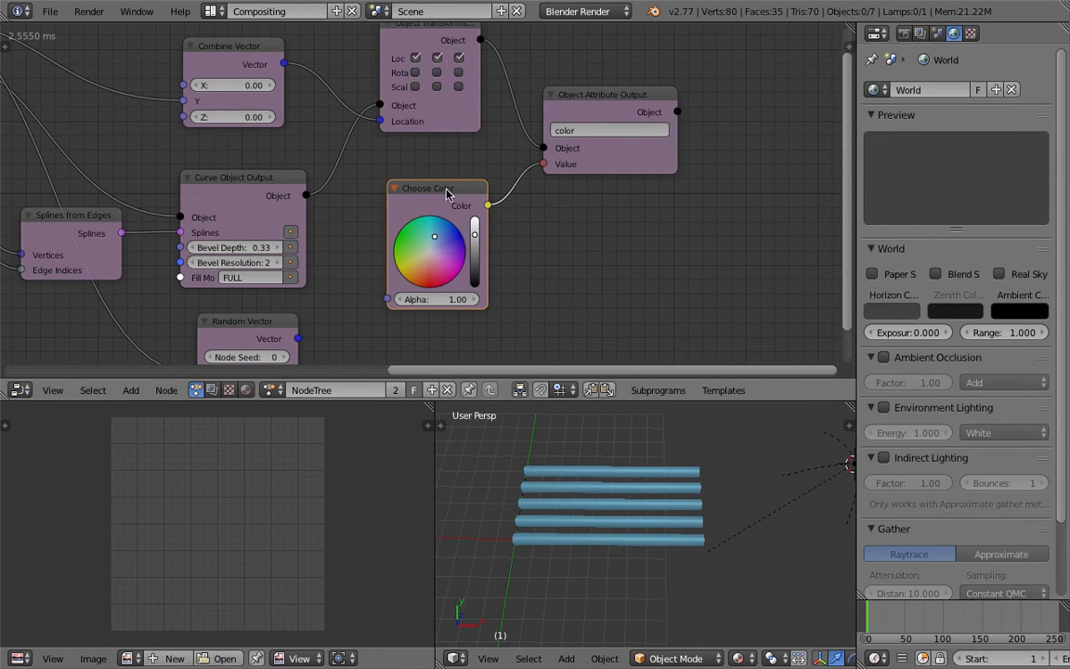
- Read the Choose Color output through a temporary Debug node widened to show the whole value list, and remove that node
{"action": "key", "text": "w"}
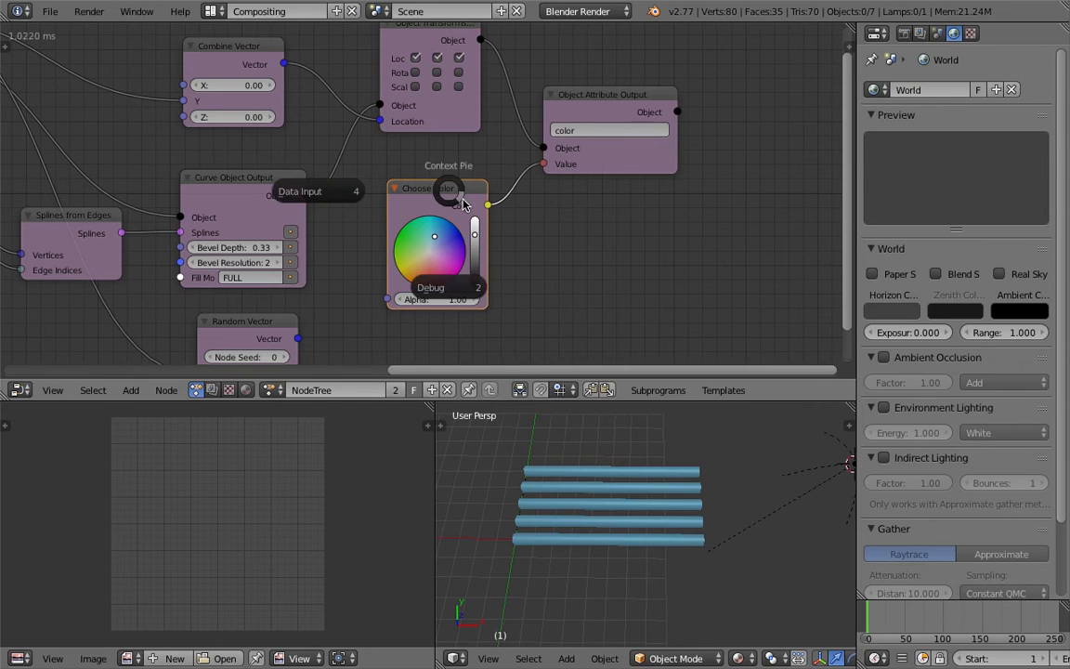
{"action": "left_click", "coordinate": [465, 279]}
{"action": "left_click", "coordinate": [588, 228]}
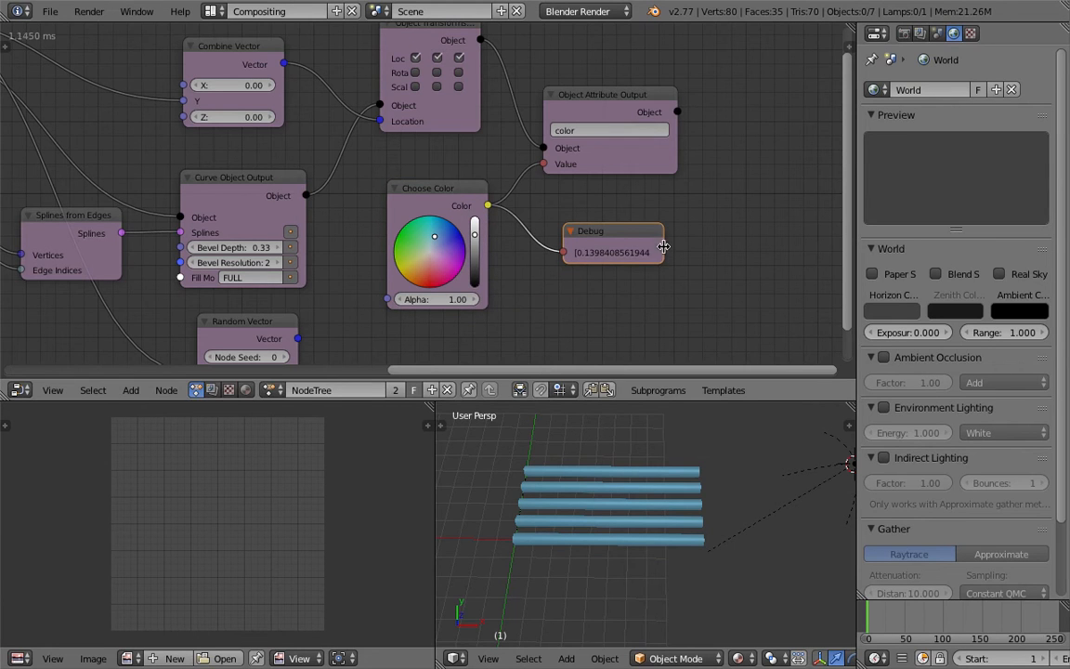
{"action": "left_click_drag", "start_coordinate": [687, 249], "coordinate": [818, 240]}
{"action": "middle_click_drag", "start_coordinate": [663, 201], "coordinate": [588, 208]}
{"action": "scroll", "coordinate": [641, 200], "scroll_direction": "up", "scroll_amount": 1}
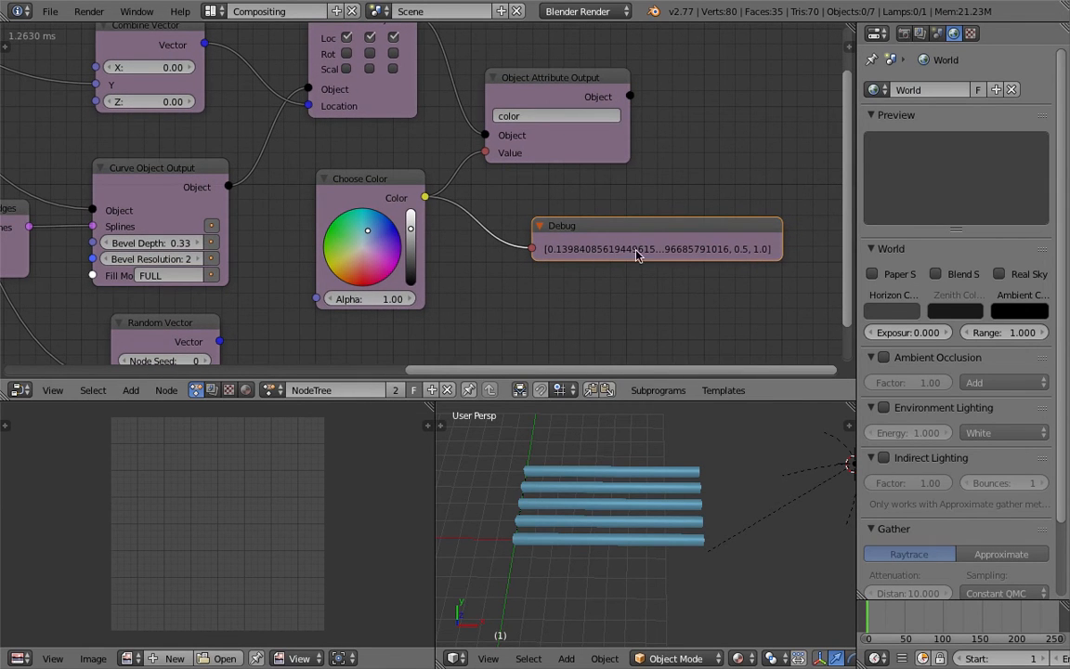
{"action": "left_click_drag", "start_coordinate": [784, 242], "coordinate": [843, 247]}
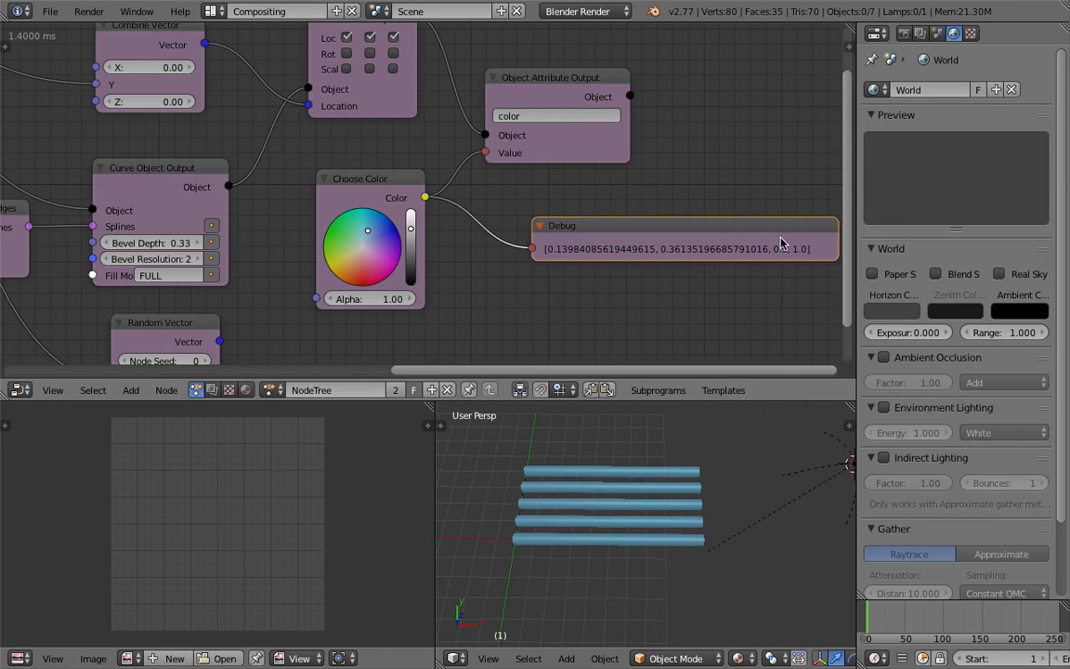
{"action": "left_click_drag", "start_coordinate": [754, 233], "coordinate": [738, 237]}
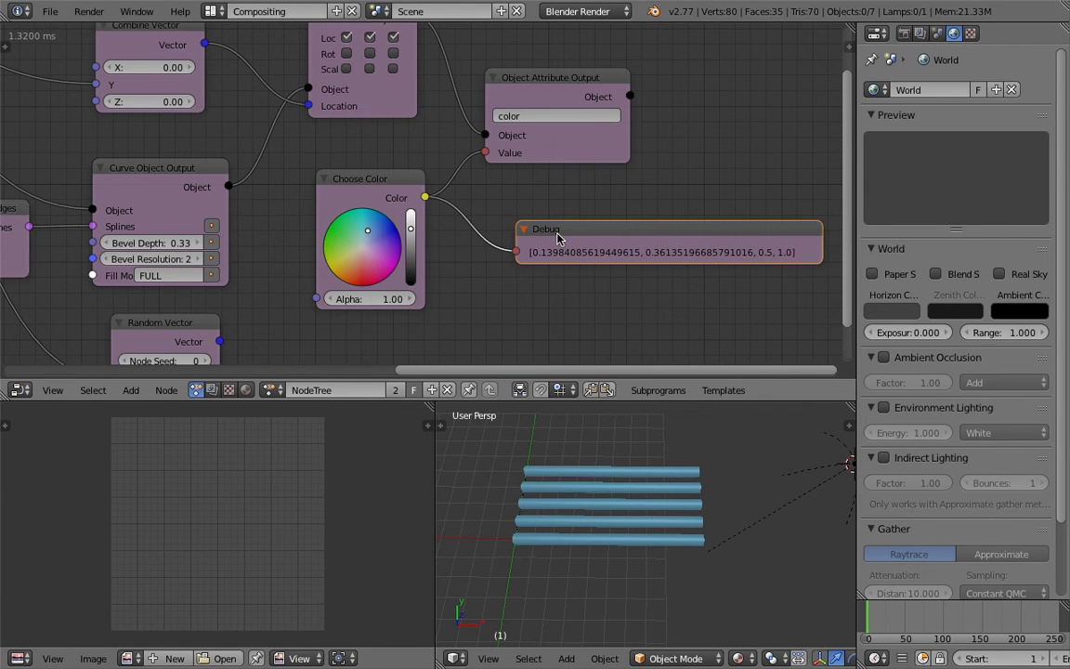
{"action": "key", "text": "x"}
- Shift the Object Attribute Output node farther from Choose Color to make room between them, keeping it compact
{"action": "left_click_drag", "start_coordinate": [635, 155], "coordinate": [708, 157]}
{"action": "left_click_drag", "start_coordinate": [591, 154], "coordinate": [662, 151]}
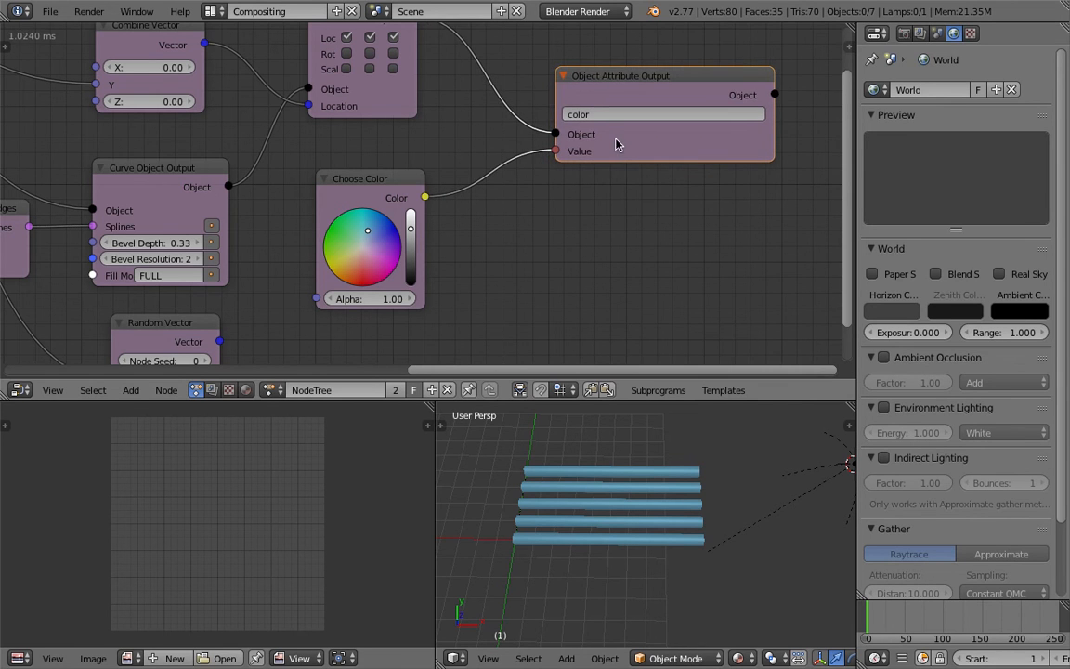
{"action": "left_click_drag", "start_coordinate": [560, 95], "coordinate": [646, 95]}
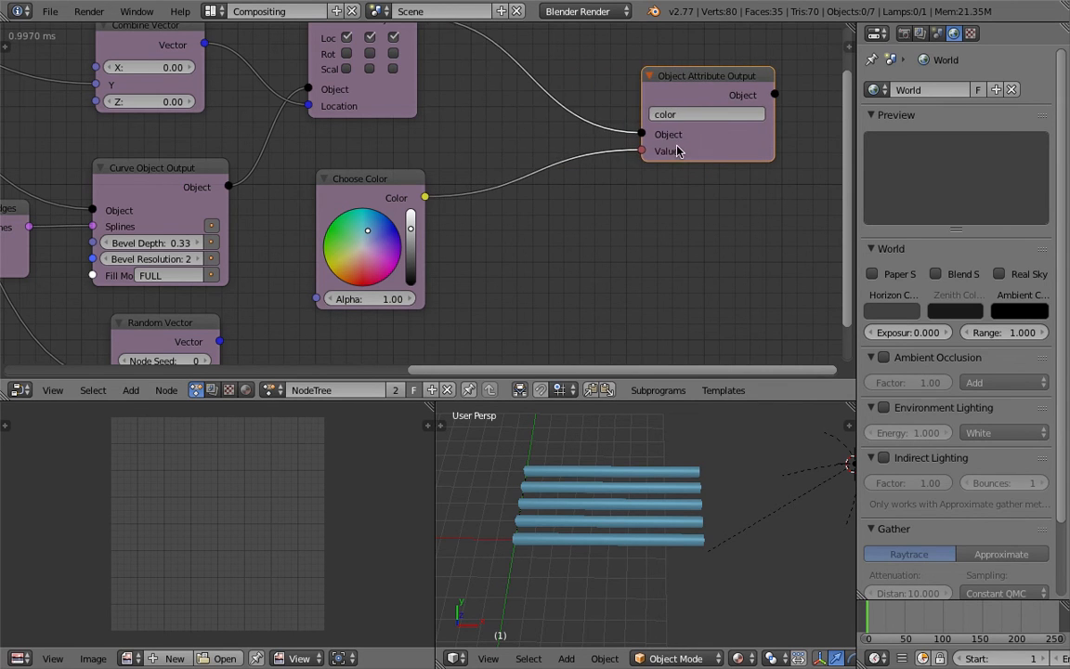
{"action": "scroll", "coordinate": [570, 229], "scroll_direction": "down", "scroll_amount": 1}
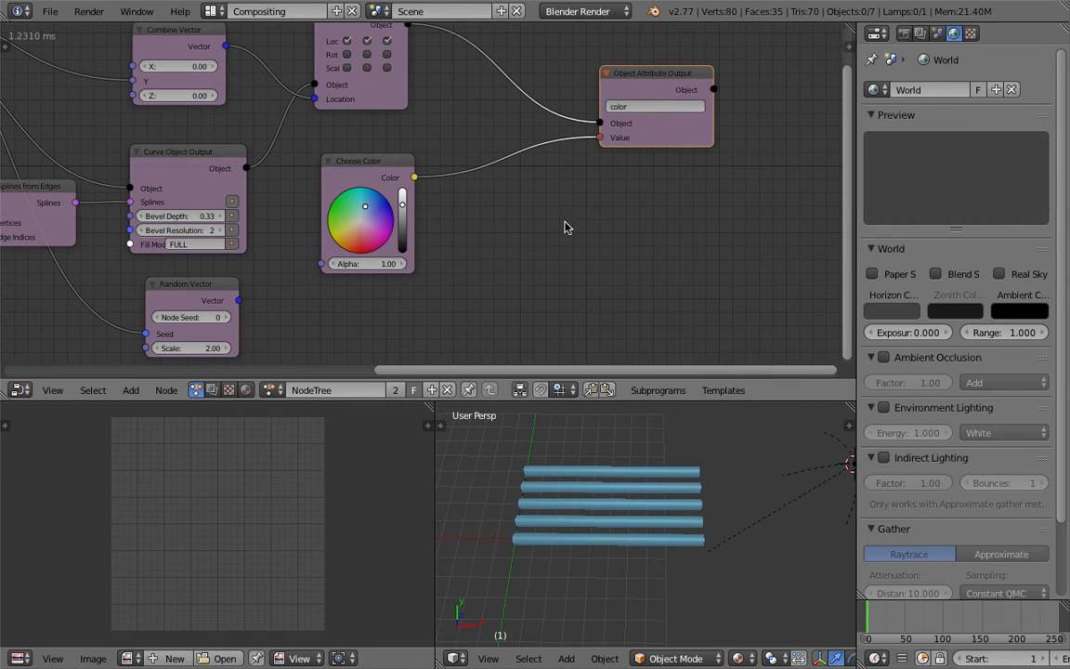
- Add a Create Float List node below the Object Attribute Output node and extend it to four inputs
{"action": "key", "text": "shift+a"}
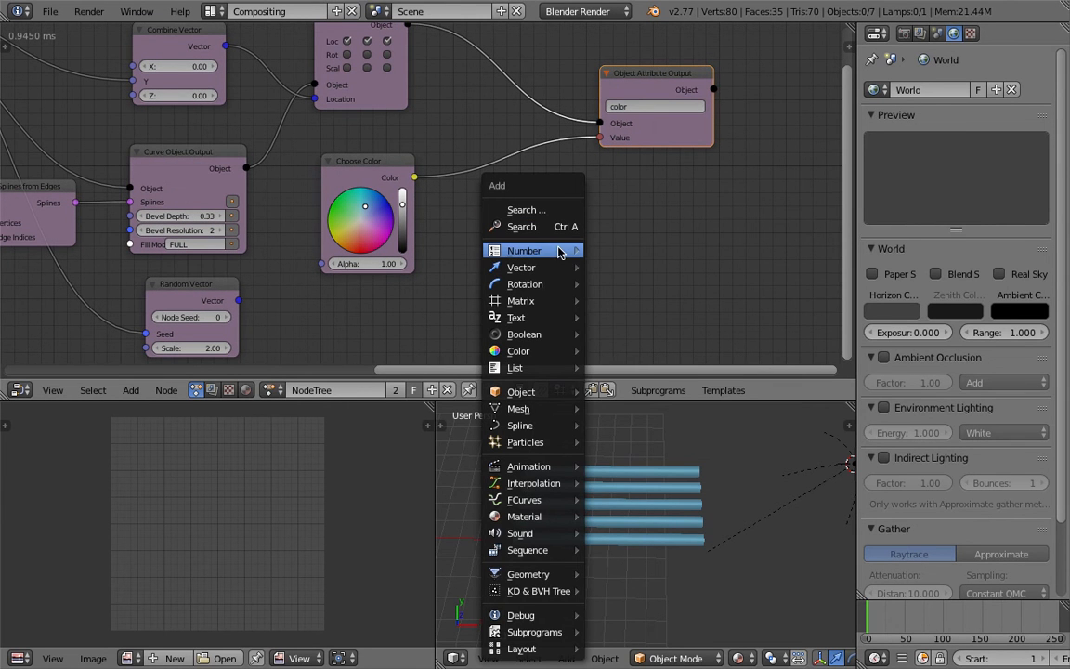
{"action": "mouse_move", "coordinate": [560, 249]}
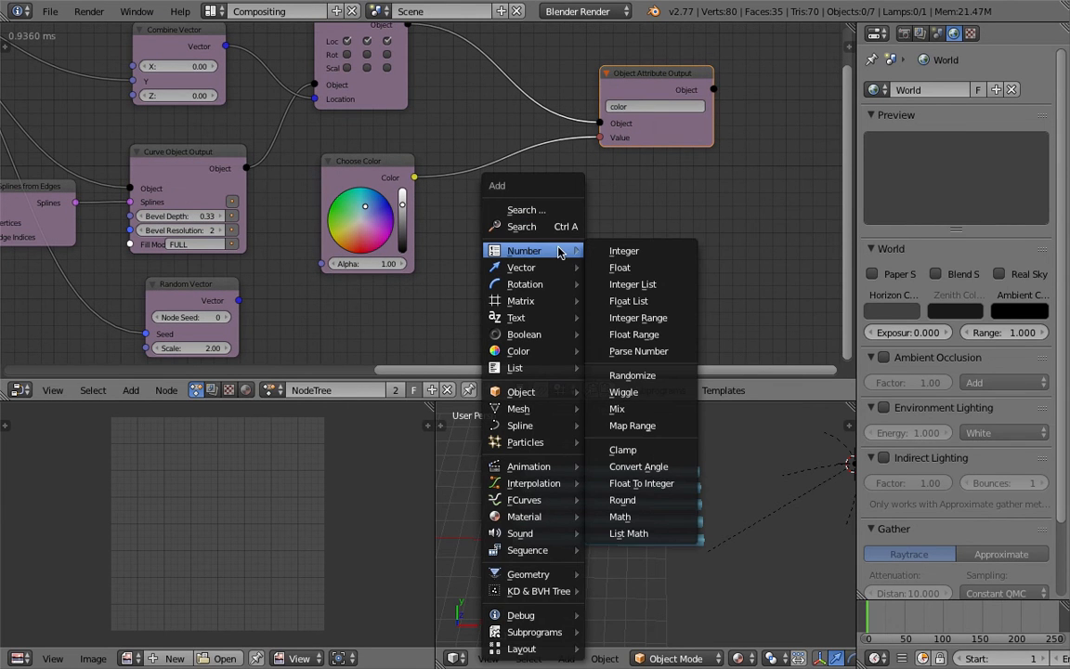
{"action": "left_click", "coordinate": [644, 303]}
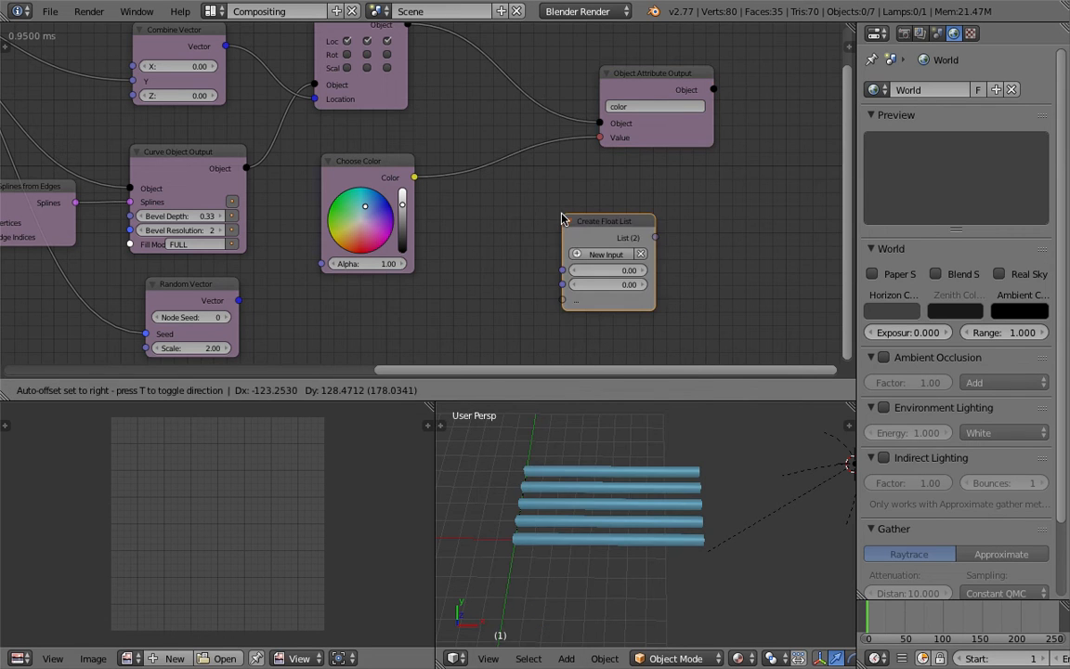
{"action": "left_click", "coordinate": [582, 240]}
{"action": "left_click", "coordinate": [584, 241]}
{"action": "left_click", "coordinate": [584, 241]}
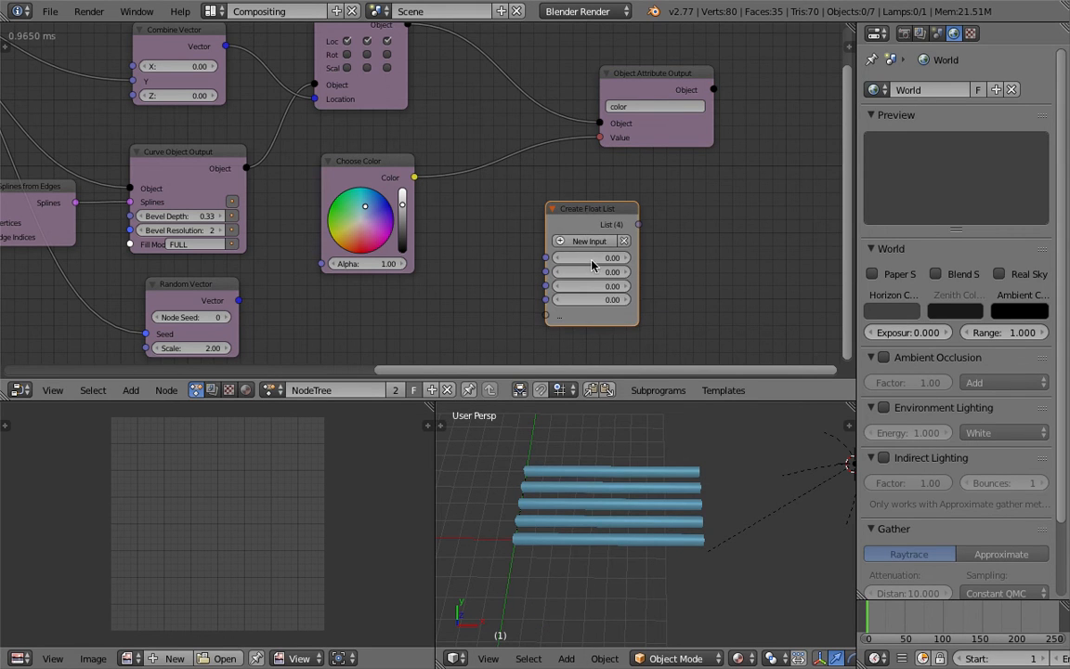
- Set the fourth Create Float List value to 1.00 and connect its list to the Object Attribute Output's Value input
{"action": "left_click_drag", "start_coordinate": [601, 258], "coordinate": [655, 273]}
{"action": "left_click_drag", "start_coordinate": [601, 287], "coordinate": [623, 287]}
{"action": "type", "text": "1"}
{"action": "key", "text": "Return"}
{"action": "scroll", "coordinate": [641, 313], "scroll_direction": "up", "scroll_amount": 1}
{"action": "left_click_drag", "start_coordinate": [634, 228], "coordinate": [613, 139]}
- Set the first three Create Float List values to 1.00, 0.00 and 0.00 to color the lines red
{"action": "left_click_drag", "start_coordinate": [539, 264], "coordinate": [622, 264]}
{"action": "left_click", "coordinate": [541, 265]}
{"action": "type", "text": "1"}
{"action": "key", "text": "Tab"}
{"action": "type", "text": "0"}
{"action": "key", "text": "Tab"}
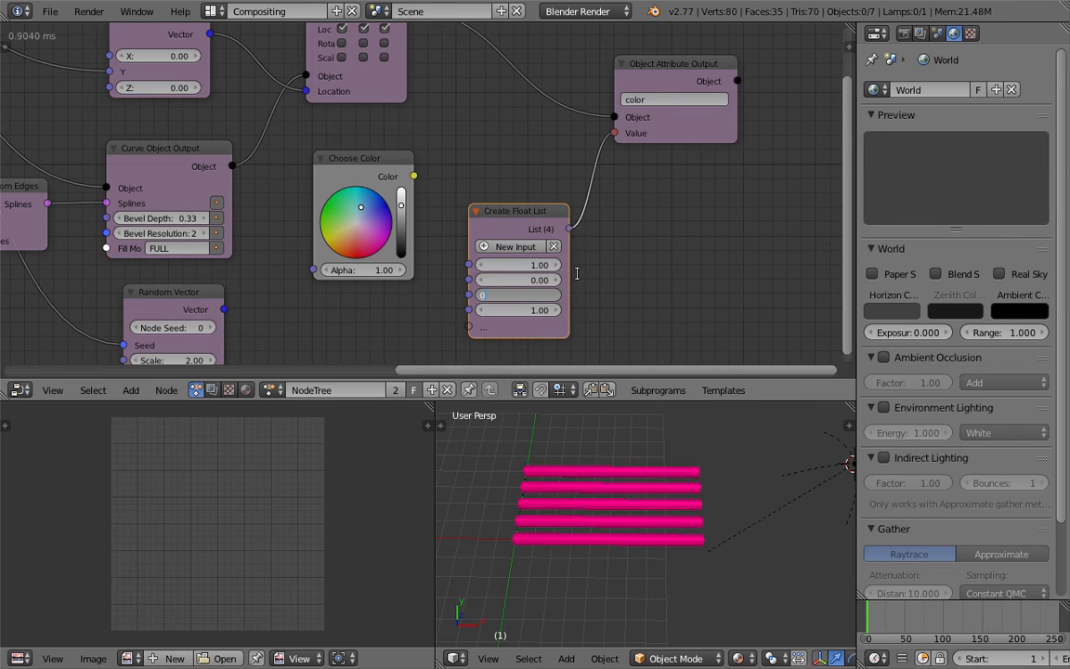
{"action": "type", "text": "0"}
{"action": "key", "text": "Tab"}
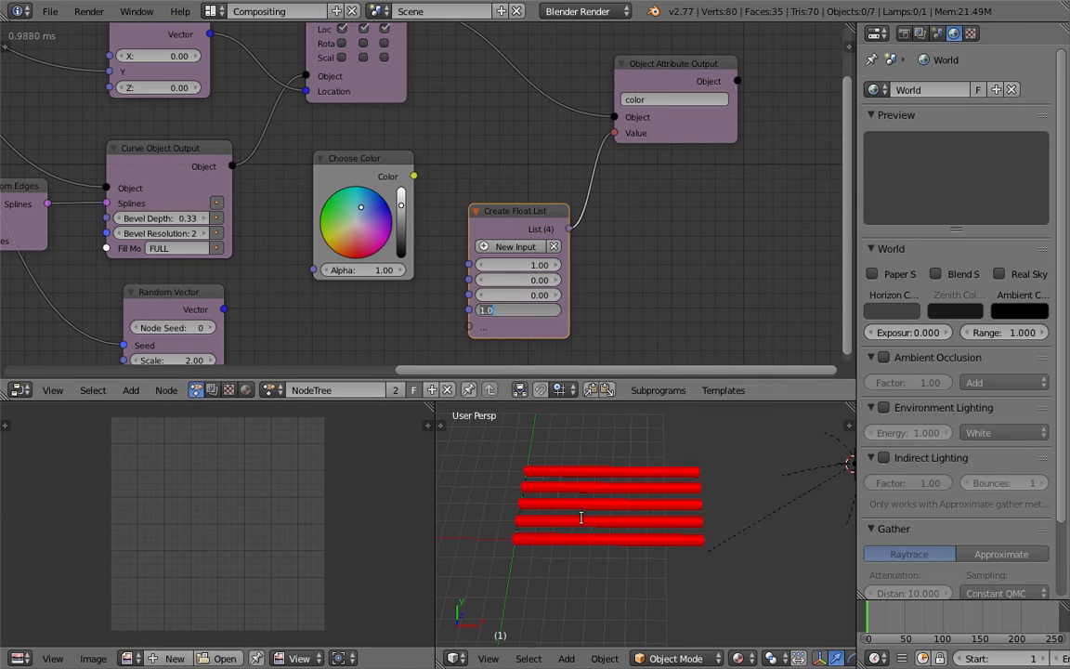
- Move the Create Float List node up beside the disconnected Choose Color node
{"action": "left_click", "coordinate": [375, 159]}
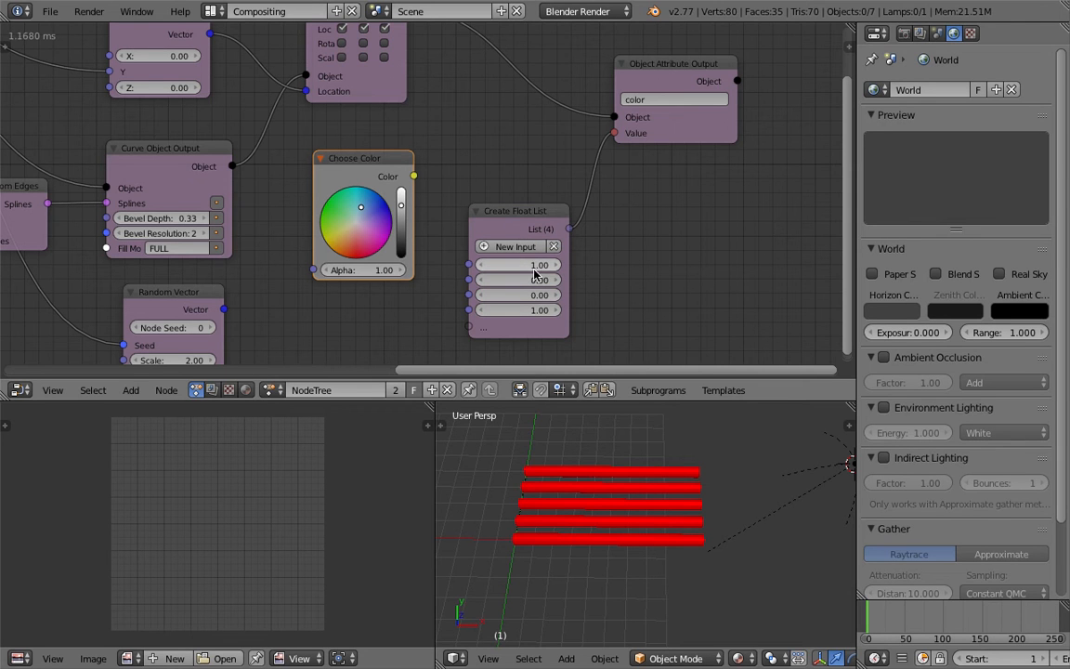
{"action": "left_click_drag", "start_coordinate": [522, 228], "coordinate": [522, 185]}
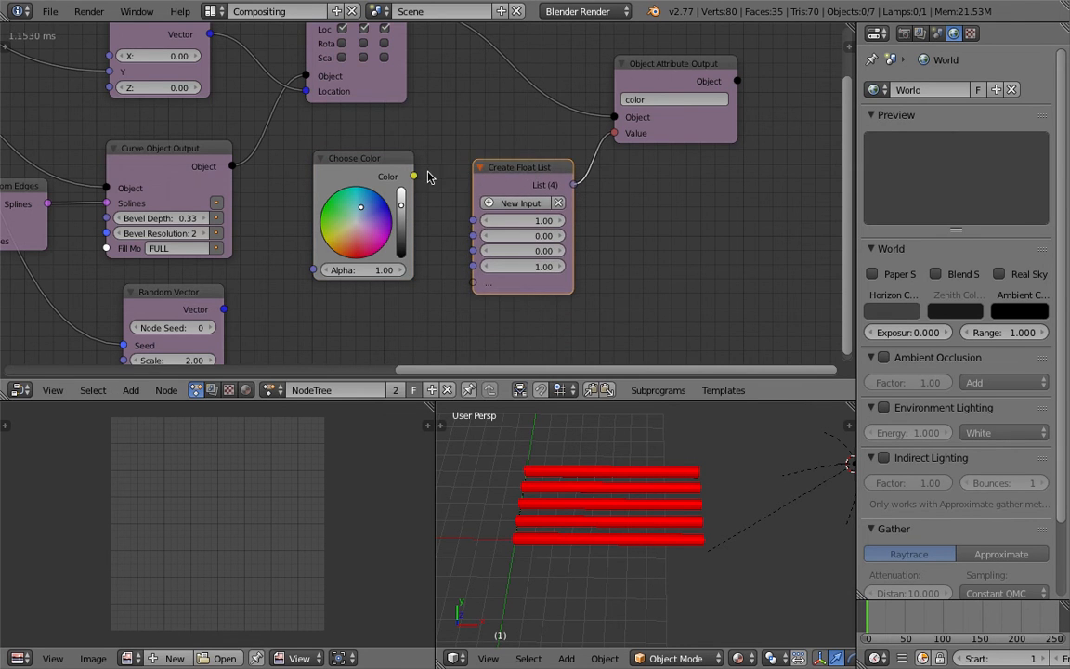
{"action": "scroll", "coordinate": [544, 214], "scroll_direction": "up", "scroll_amount": 2}
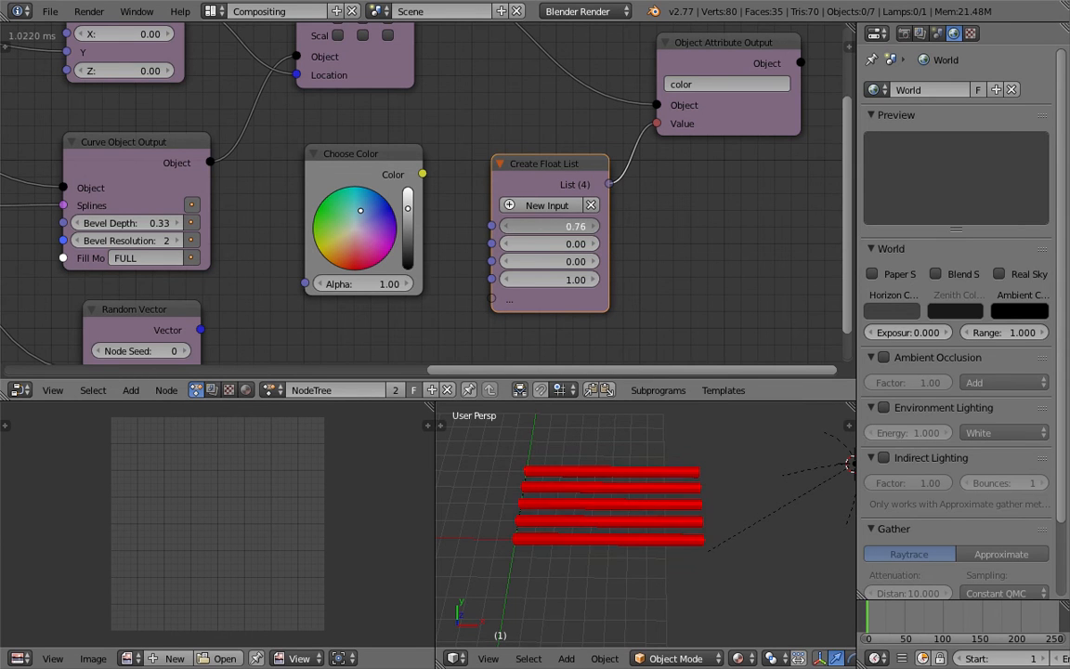
- Adjust the first three Create Float List values to 1.00, 0.24 and 0.69 for a pink line color
{"action": "mouse_move", "coordinate": [563, 243]}
{"action": "left_mouse_down"}
{"action": "mouse_move", "coordinate": [586, 243]}
{"action": "mouse_move", "coordinate": [584, 261]}
{"action": "mouse_move", "coordinate": [569, 227]}
{"action": "mouse_move", "coordinate": [617, 226]}
{"action": "mouse_move", "coordinate": [578, 227]}
{"action": "left_mouse_up"}
{"action": "left_click", "coordinate": [584, 233]}
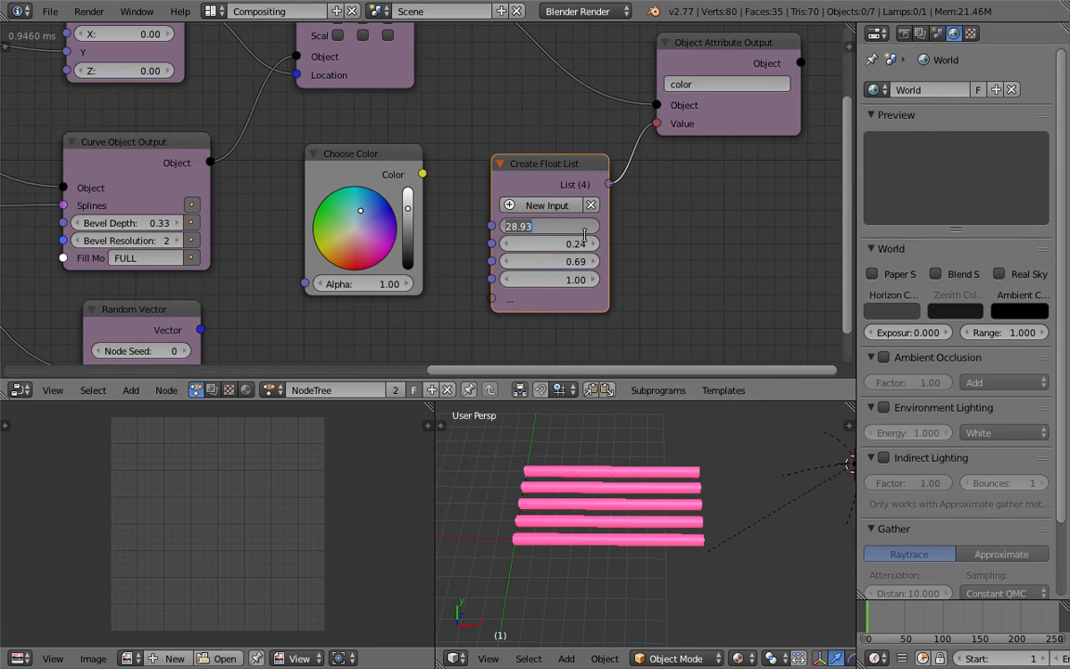
{"action": "type", "text": "1"}
{"action": "key", "text": "Return"}
- Delete the unused Choose Color node from the node tree
{"action": "left_click", "coordinate": [388, 169]}
{"action": "key", "text": "x"}
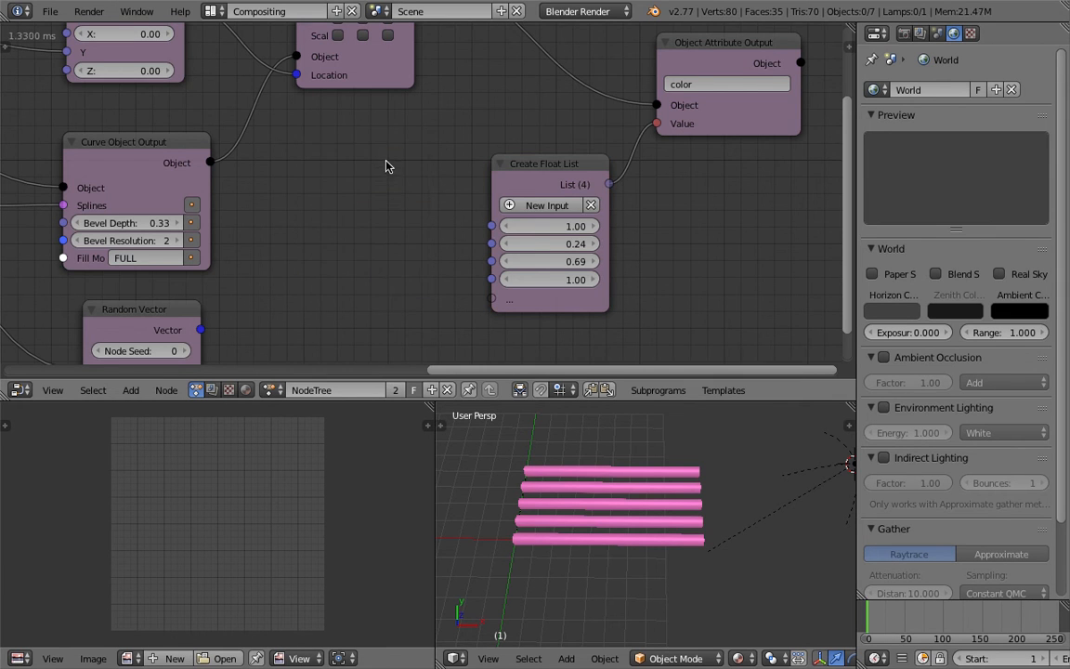
{"action": "scroll", "coordinate": [390, 178], "scroll_direction": "down", "scroll_amount": 1}
{"action": "middle_click_drag", "start_coordinate": [402, 191], "coordinate": [414, 223]}
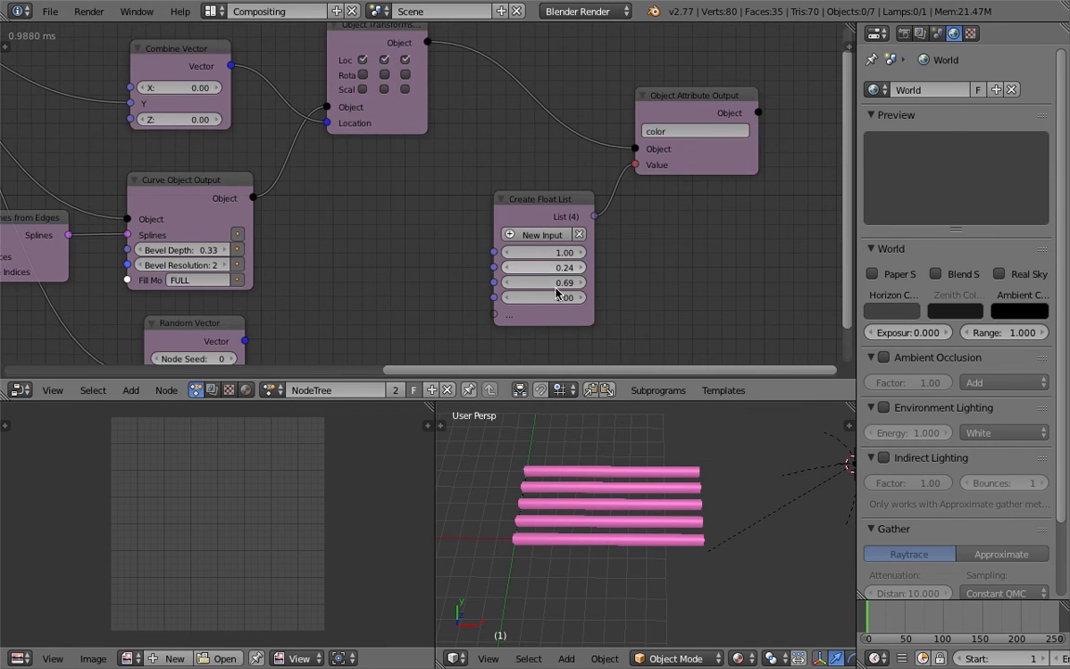
- Try other color values in the first three Create Float List inputs, such as 0.79, 0.81 and 1.17
{"action": "mouse_move", "coordinate": [559, 268]}
{"action": "left_mouse_down"}
{"action": "mouse_move", "coordinate": [575, 269]}
{"action": "mouse_move", "coordinate": [561, 268]}
{"action": "mouse_move", "coordinate": [564, 283]}
{"action": "mouse_move", "coordinate": [555, 268]}
{"action": "left_mouse_up"}
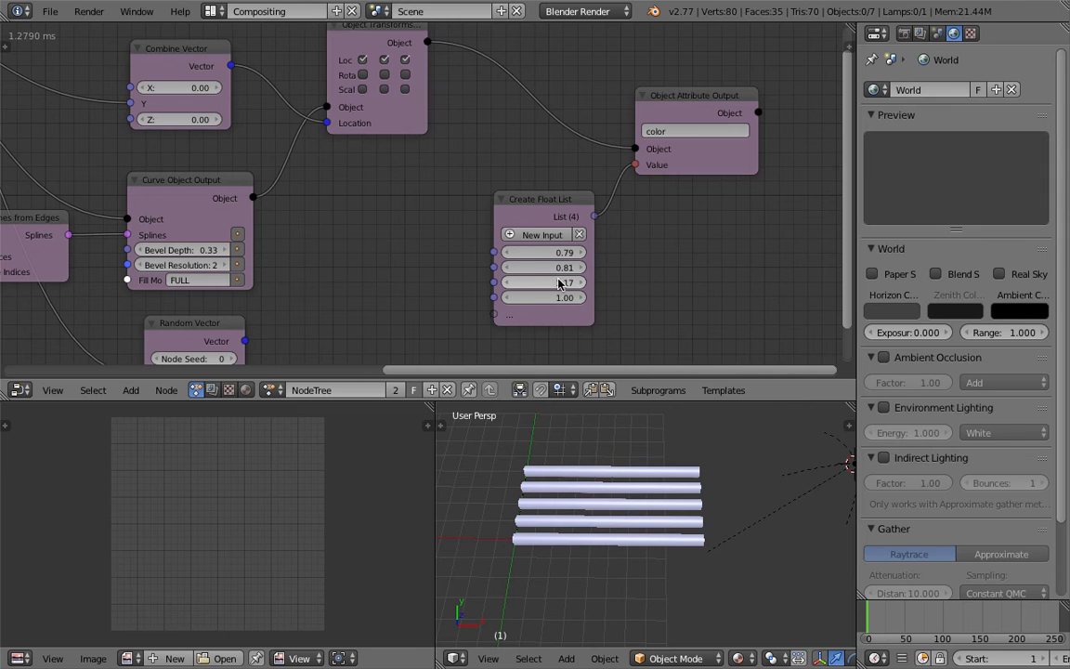
{"action": "left_click", "coordinate": [543, 282]}
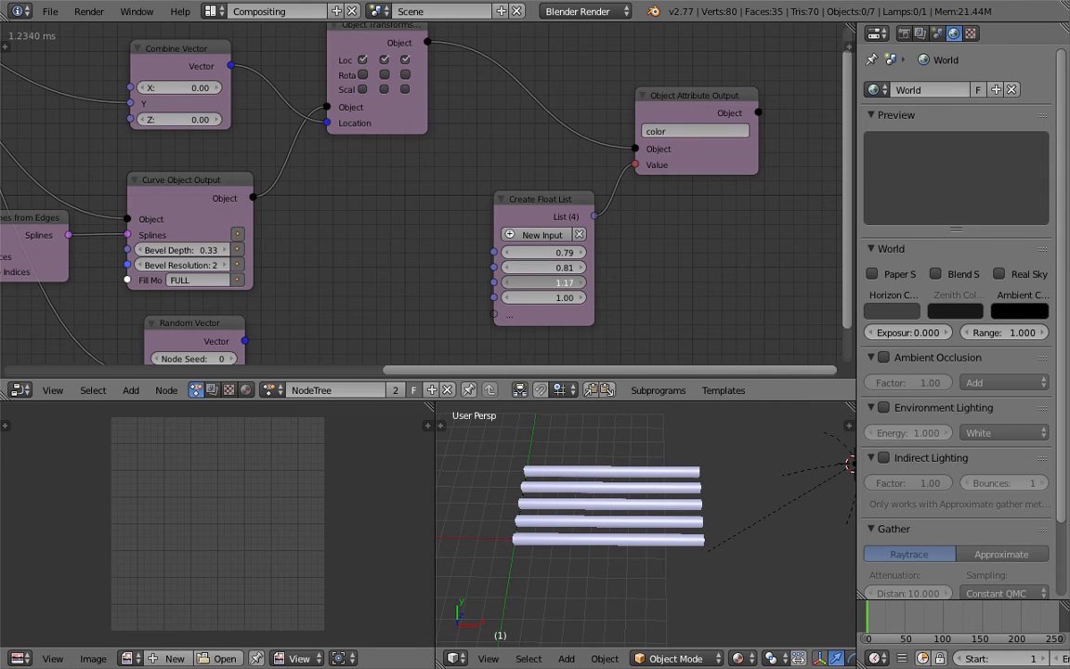
{"action": "left_click", "coordinate": [576, 540]}
{"action": "scroll", "coordinate": [585, 529], "scroll_direction": "up", "scroll_amount": 1}
{"action": "left_click_drag", "start_coordinate": [563, 283], "coordinate": [562, 282]}
- Set each of the first three Create Float List values to 1.00 to color the lines white
{"action": "left_click", "coordinate": [560, 254]}
{"action": "type", "text": "1"}
{"action": "key", "text": "Return"}
{"action": "left_click", "coordinate": [560, 268]}
{"action": "type", "text": "1"}
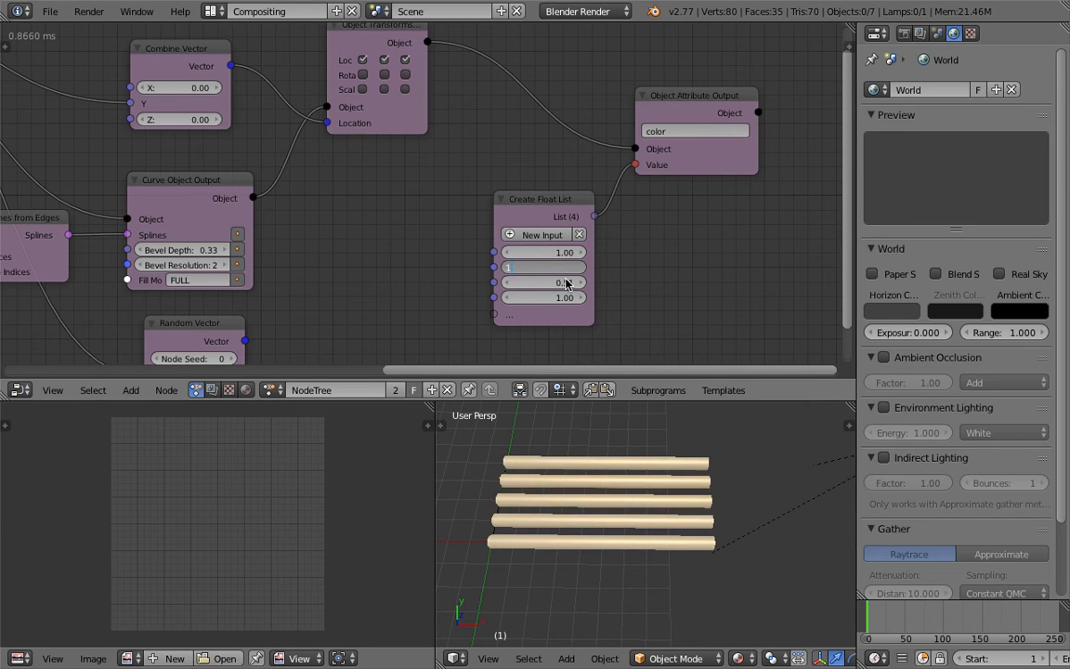
{"action": "key", "text": "Return"}
{"action": "left_click", "coordinate": [561, 282]}
{"action": "type", "text": "1"}
{"action": "key", "text": "Return"}
{"action": "scroll", "coordinate": [643, 290], "scroll_direction": "up", "scroll_amount": 1}
{"action": "middle_click_drag", "start_coordinate": [631, 477], "coordinate": [638, 469]}
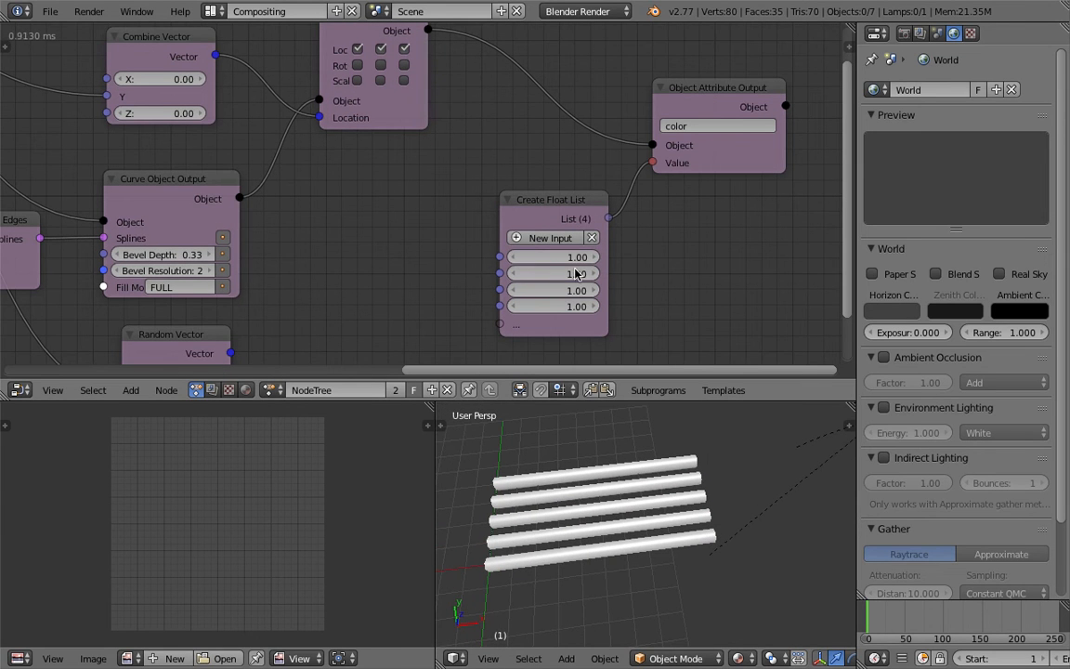
- Set the first three Create Float List values to 0.00 in one edit to color the lines black
{"action": "left_click_drag", "start_coordinate": [577, 258], "coordinate": [600, 251]}
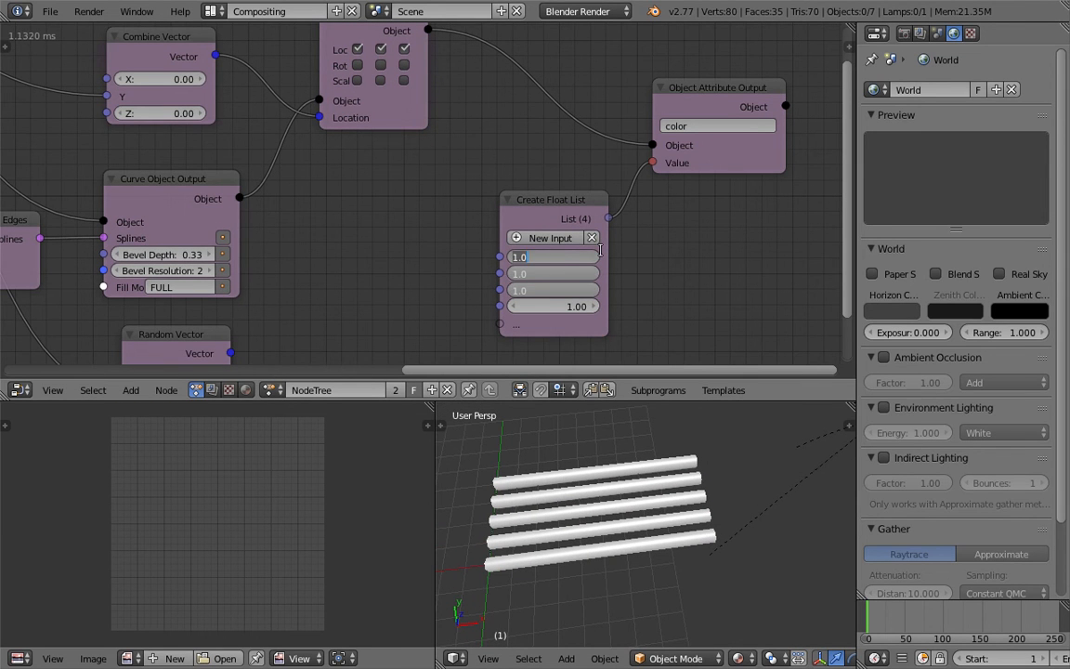
{"action": "type", "text": "0"}
{"action": "key", "text": "Return"}
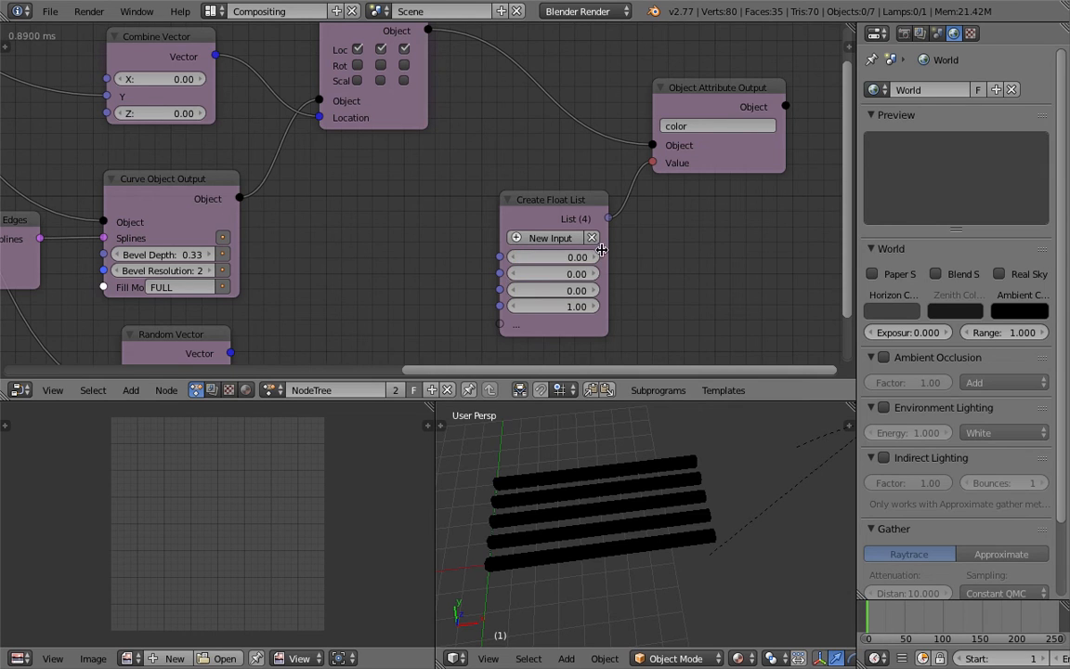
- Set the first three Create Float List values to 1.00, 0.30 and 0.36 for a light red line color
{"action": "left_click_drag", "start_coordinate": [573, 258], "coordinate": [632, 291]}
{"action": "left_click_drag", "start_coordinate": [568, 257], "coordinate": [590, 257]}
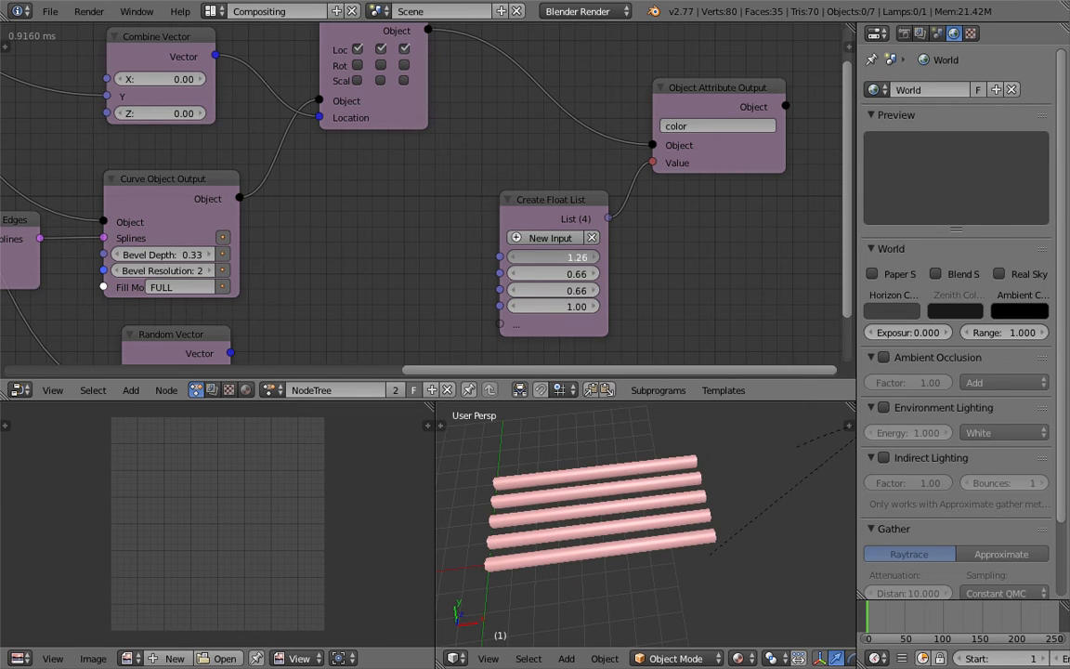
{"action": "left_click", "coordinate": [569, 257]}
{"action": "type", "text": "1"}
{"action": "key", "text": "Tab"}
{"action": "type", "text": "0.3"}
{"action": "key", "text": "Return"}
{"action": "left_click_drag", "start_coordinate": [568, 291], "coordinate": [549, 290]}
- Move the Create Float List node farther from the Object Attribute Output node and save the file
{"action": "left_click_drag", "start_coordinate": [546, 209], "coordinate": [508, 211]}
{"action": "scroll", "coordinate": [574, 463], "scroll_direction": "down", "scroll_amount": 3}
{"action": "middle_click_drag", "start_coordinate": [378, 250], "coordinate": [547, 209]}
{"action": "scroll", "coordinate": [472, 231], "scroll_direction": "down", "scroll_amount": 1}
{"action": "key", "text": "ctrl+s"}
{"action": "left_click", "coordinate": [472, 232]}
- Move the Object Instancer node slightly away from the Invoke Subprogram node at the start of the node tree
{"action": "scroll", "coordinate": [448, 223], "scroll_direction": "down", "scroll_amount": 1}
{"action": "scroll", "coordinate": [447, 228], "scroll_direction": "down", "scroll_amount": 1}
{"action": "middle_click_drag", "start_coordinate": [303, 270], "coordinate": [441, 273]}
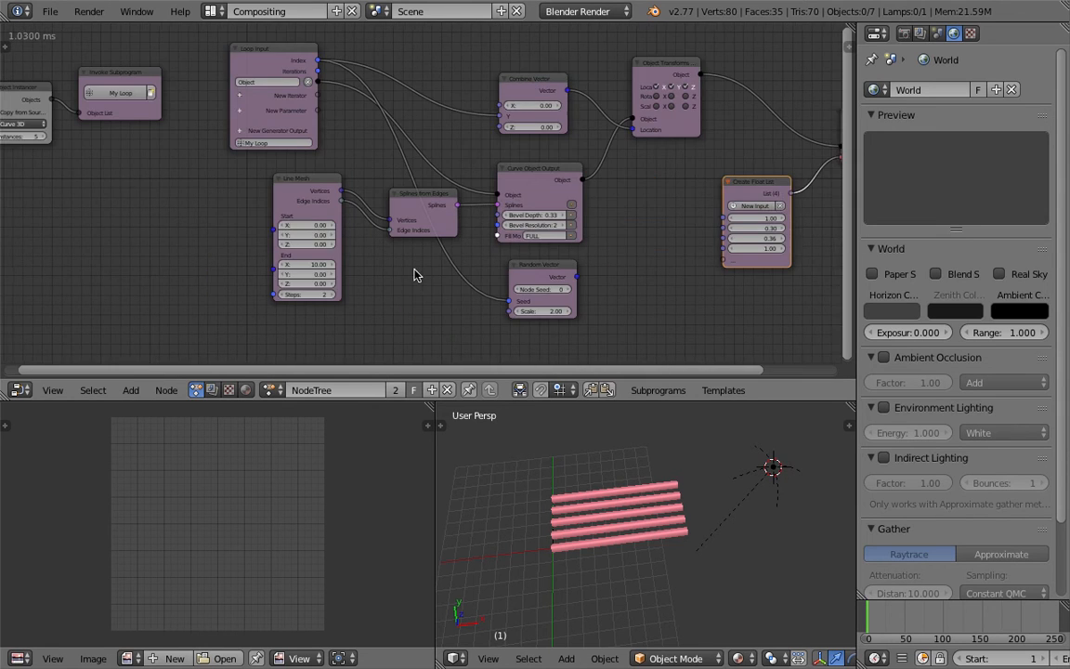
{"action": "middle_click_drag", "start_coordinate": [131, 175], "coordinate": [278, 194]}
{"action": "scroll", "coordinate": [268, 161], "scroll_direction": "up", "scroll_amount": 2}
{"action": "left_click", "coordinate": [204, 115]}
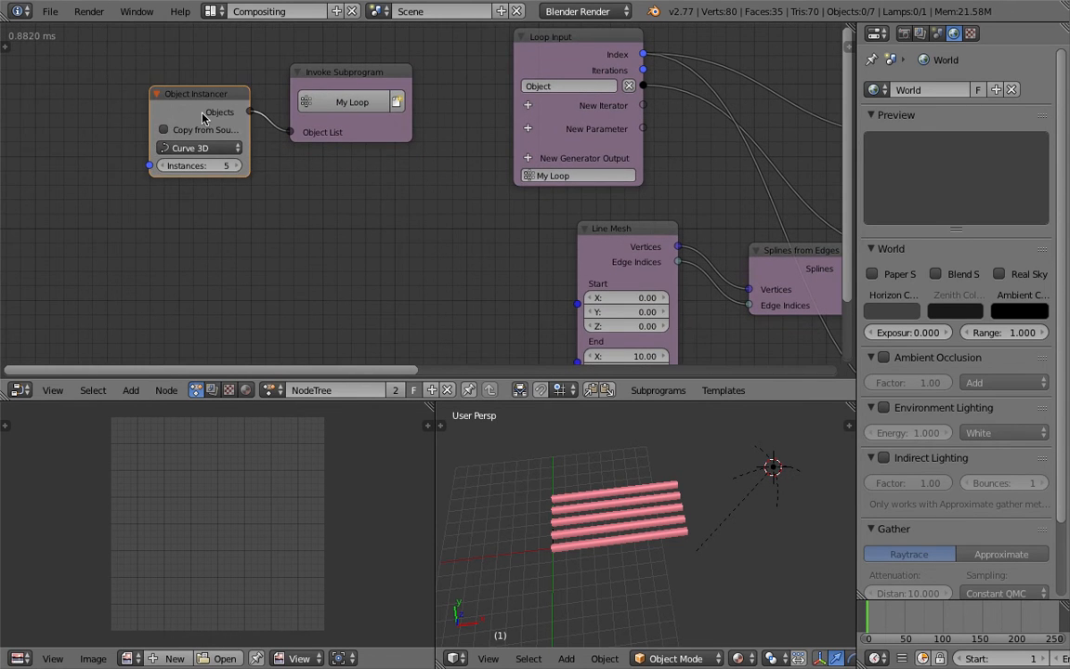
{"action": "left_click_drag", "start_coordinate": [203, 114], "coordinate": [189, 125]}
{"action": "middle_click_drag", "start_coordinate": [566, 502], "coordinate": [557, 517]}
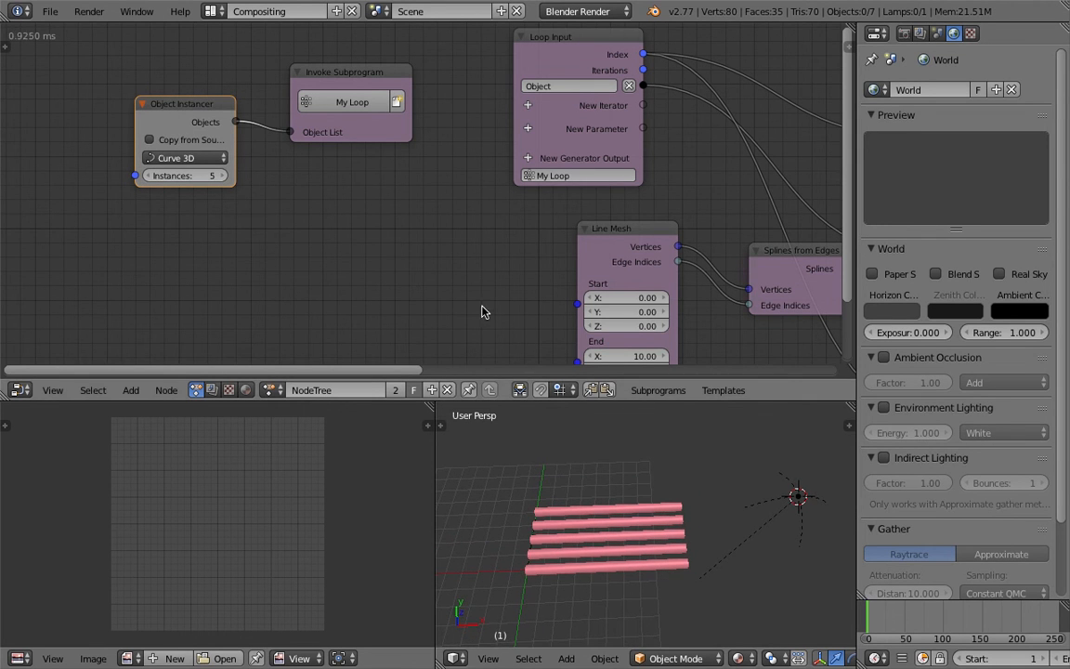
- Raise the number of instances in the Object Instancer node to 10
{"action": "scroll", "coordinate": [485, 310], "scroll_direction": "down", "scroll_amount": 3}
{"action": "scroll", "coordinate": [237, 230], "scroll_direction": "up", "scroll_amount": 2}
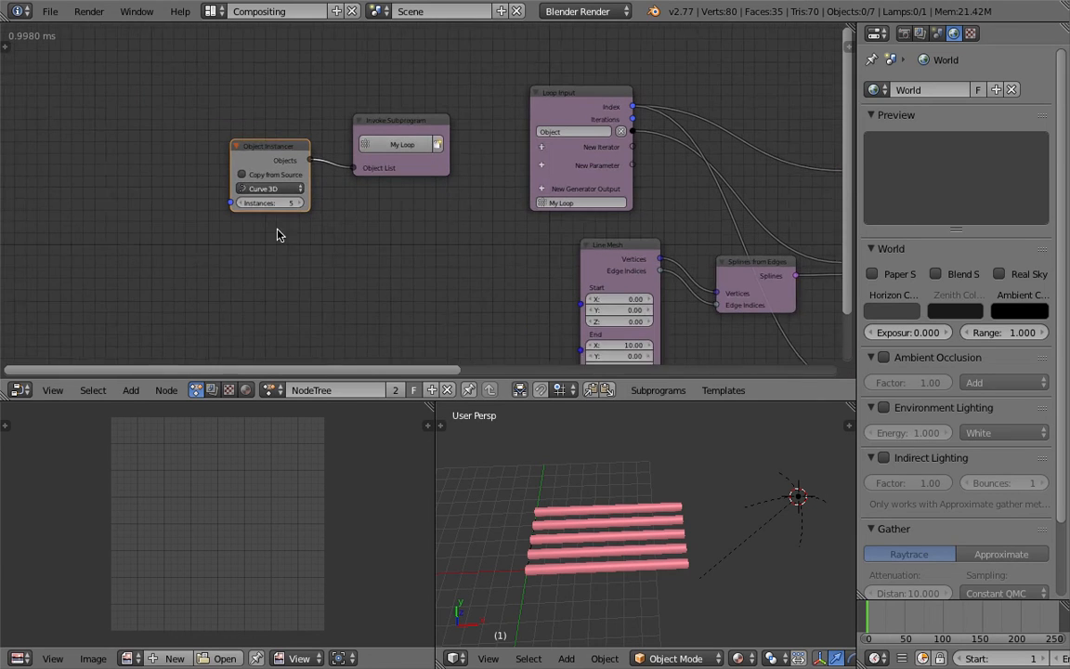
{"action": "left_click", "coordinate": [291, 207]}
{"action": "left_click", "coordinate": [291, 207]}
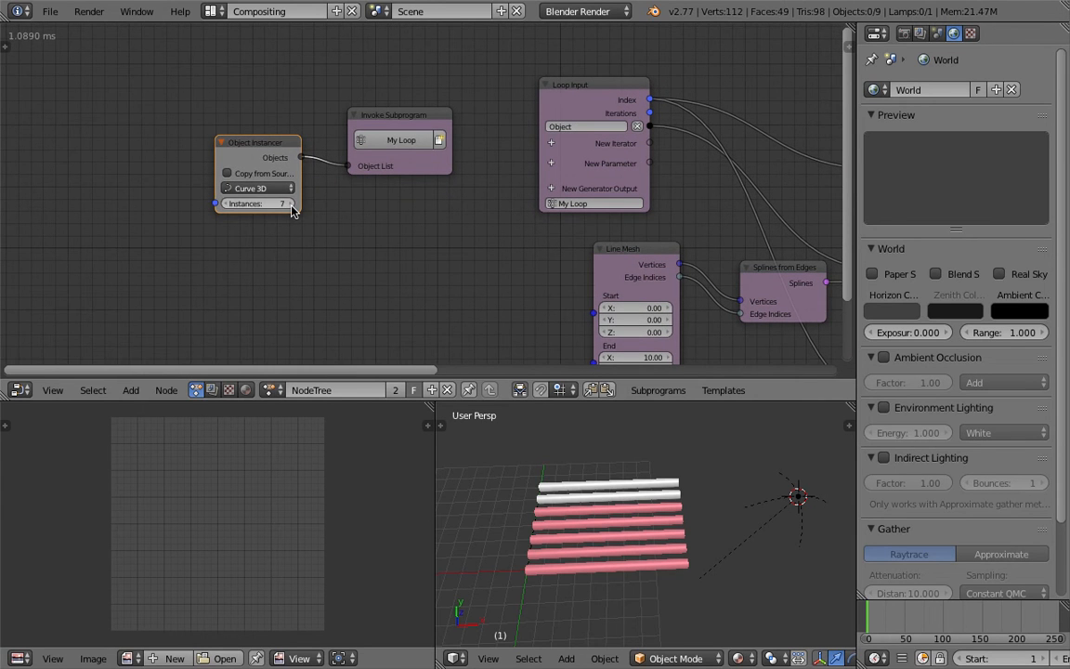
{"action": "left_click", "coordinate": [291, 207]}
{"action": "left_click", "coordinate": [291, 207]}
{"action": "left_click", "coordinate": [291, 207]}
{"action": "middle_click_drag", "start_coordinate": [568, 539], "coordinate": [643, 494]}
{"action": "middle_click_drag", "start_coordinate": [466, 298], "coordinate": [241, 273]}
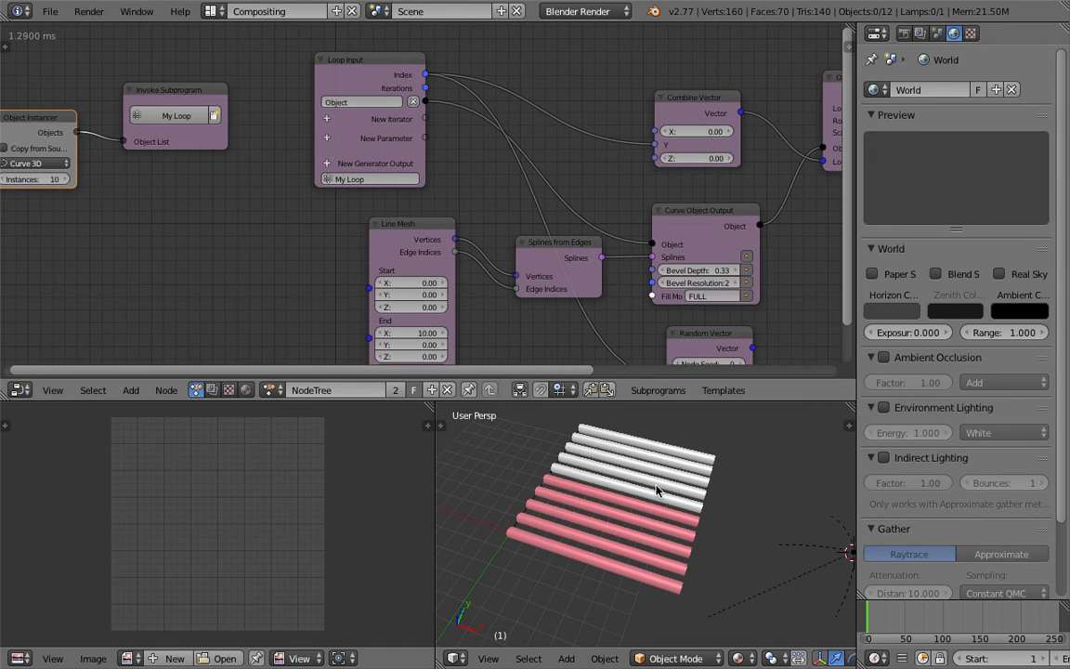
- Compare the material assignments of a white line and a red line
{"action": "right_click", "coordinate": [708, 473]}
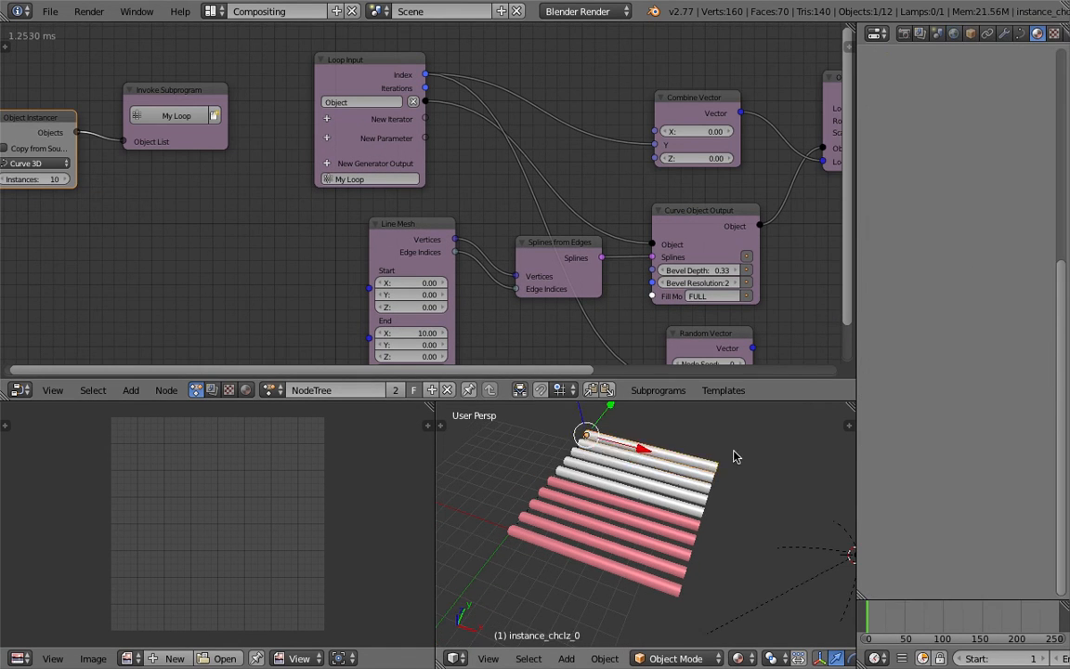
{"action": "left_click_drag", "start_coordinate": [1069, 183], "coordinate": [1067, 41]}
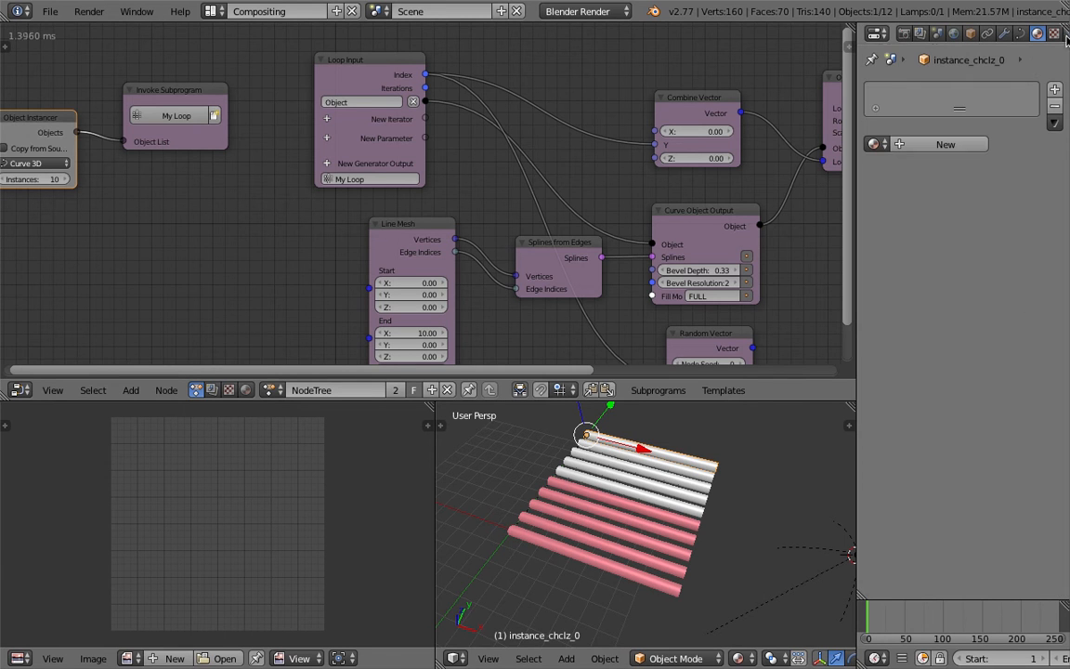
{"action": "right_click", "coordinate": [652, 516]}
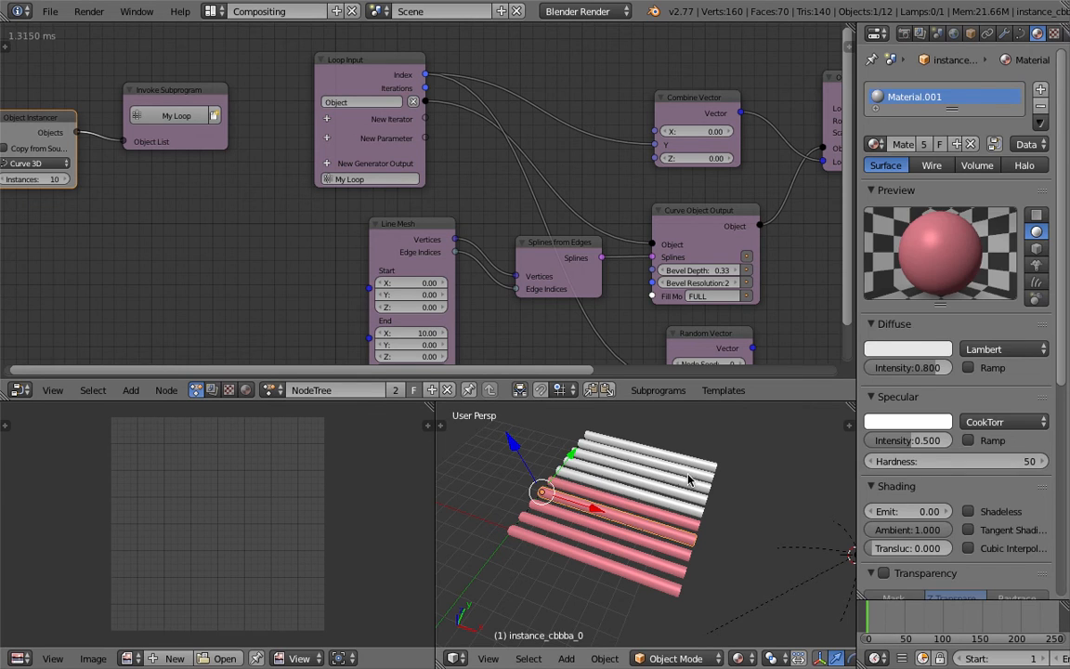
{"action": "right_click", "coordinate": [676, 463]}
- Select all the lines with the front red one active, link its material to the others, and save the file
{"action": "key", "text": "b"}
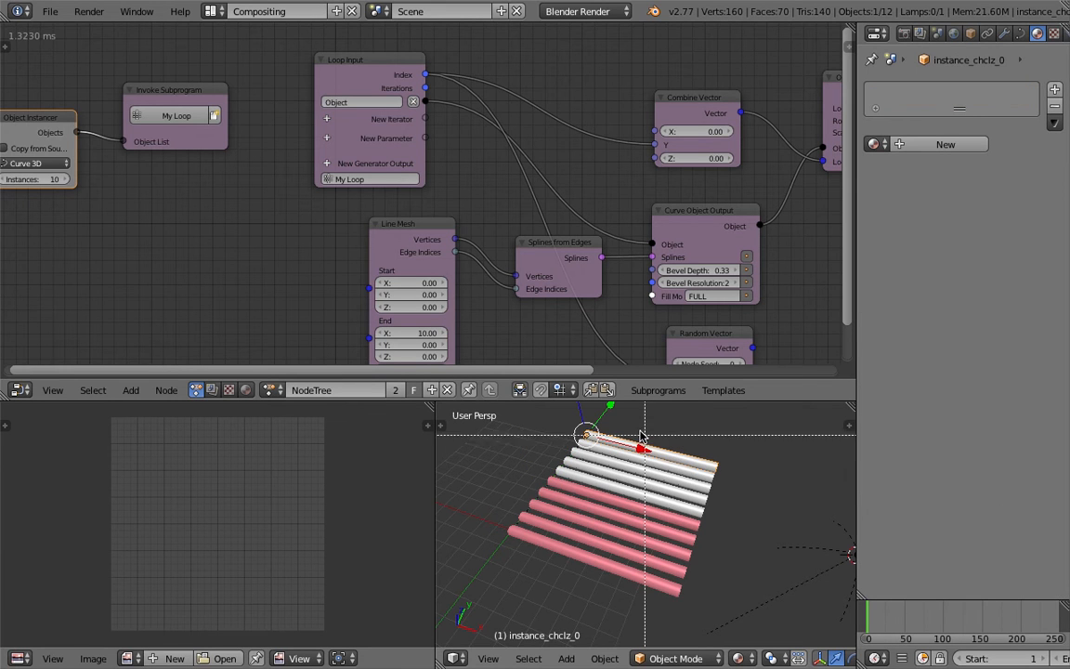
{"action": "left_click_drag", "start_coordinate": [634, 431], "coordinate": [655, 591]}
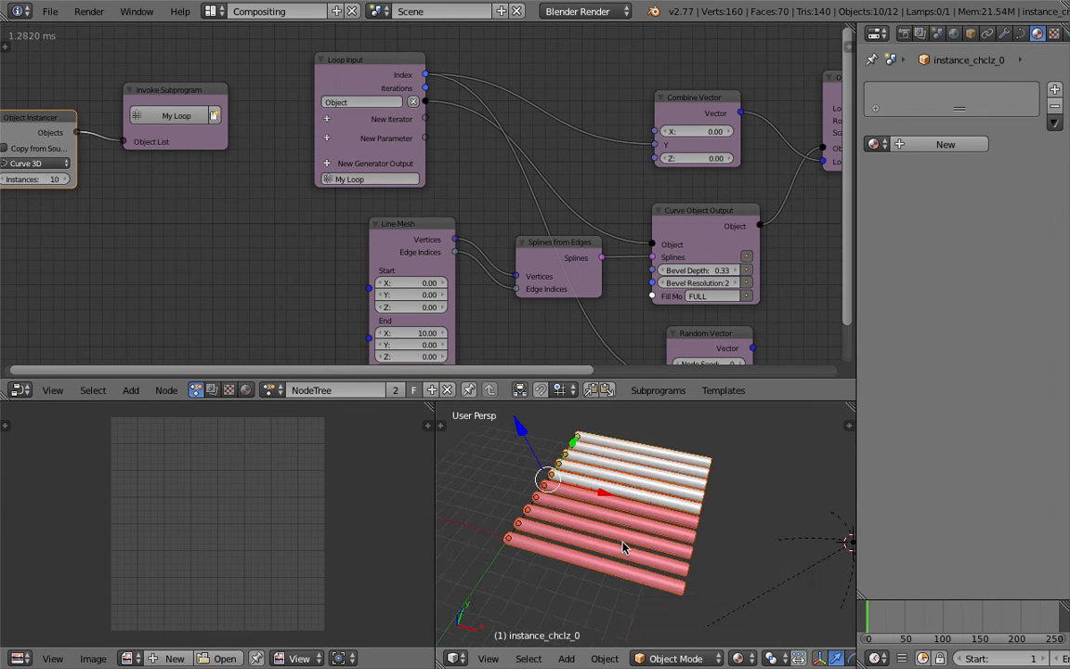
{"action": "right_click", "coordinate": [615, 577], "text": "shift"}
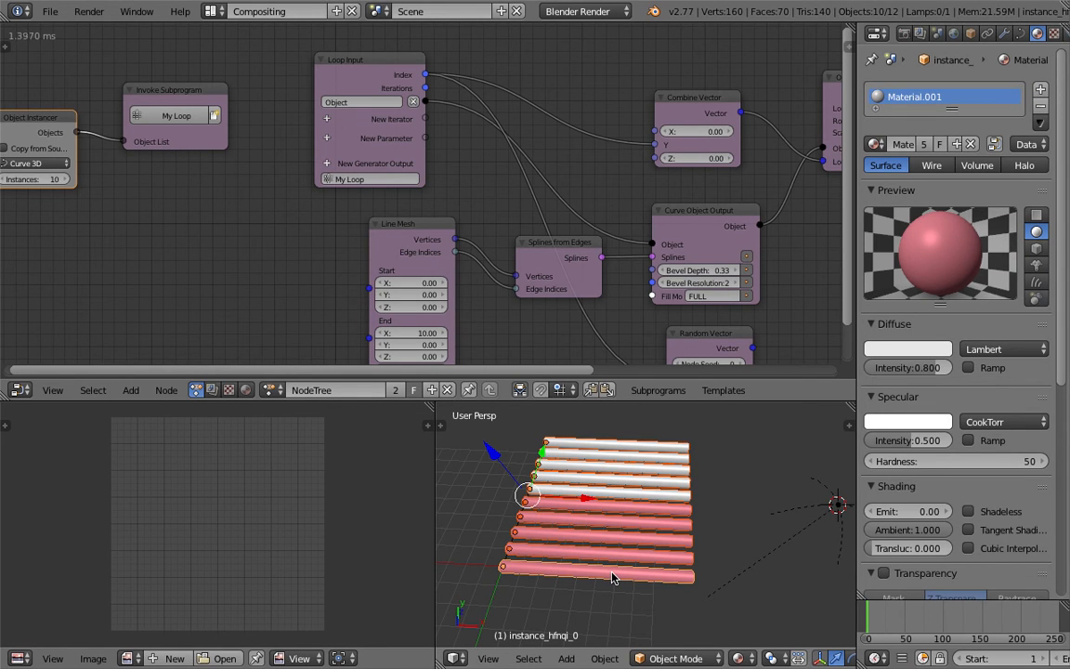
{"action": "middle_click_drag", "start_coordinate": [676, 563], "coordinate": [624, 491]}
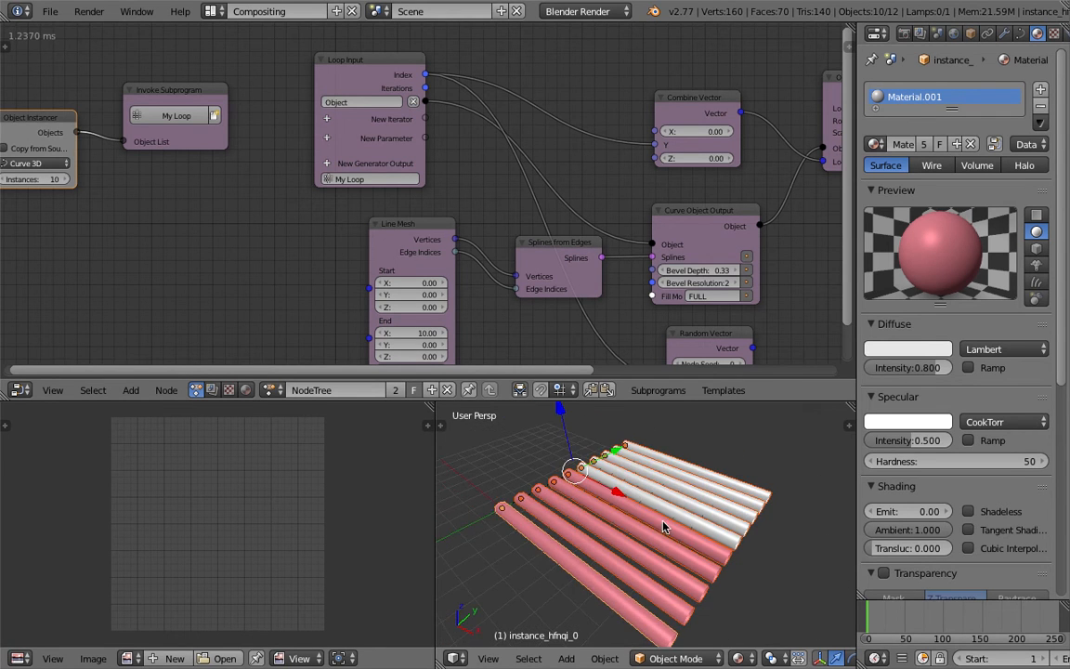
{"action": "scroll", "coordinate": [664, 528], "scroll_direction": "down", "scroll_amount": 2}
{"action": "middle_click_drag", "start_coordinate": [478, 190], "coordinate": [545, 175]}
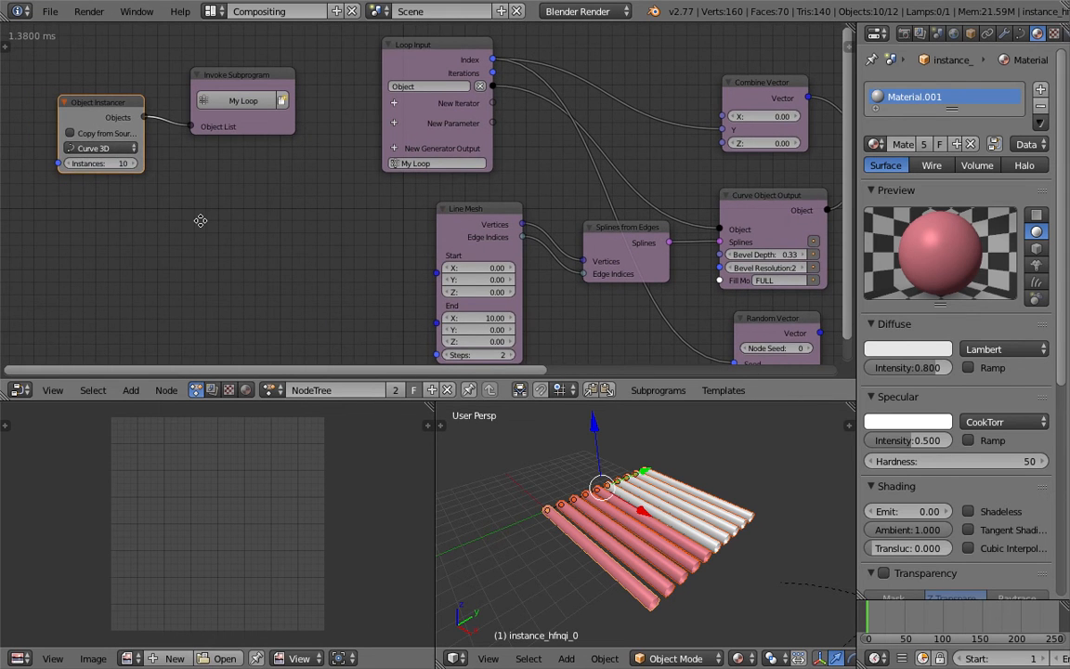
{"action": "middle_click_drag", "start_coordinate": [201, 221], "coordinate": [126, 185]}
{"action": "middle_click_drag", "start_coordinate": [603, 510], "coordinate": [622, 513]}
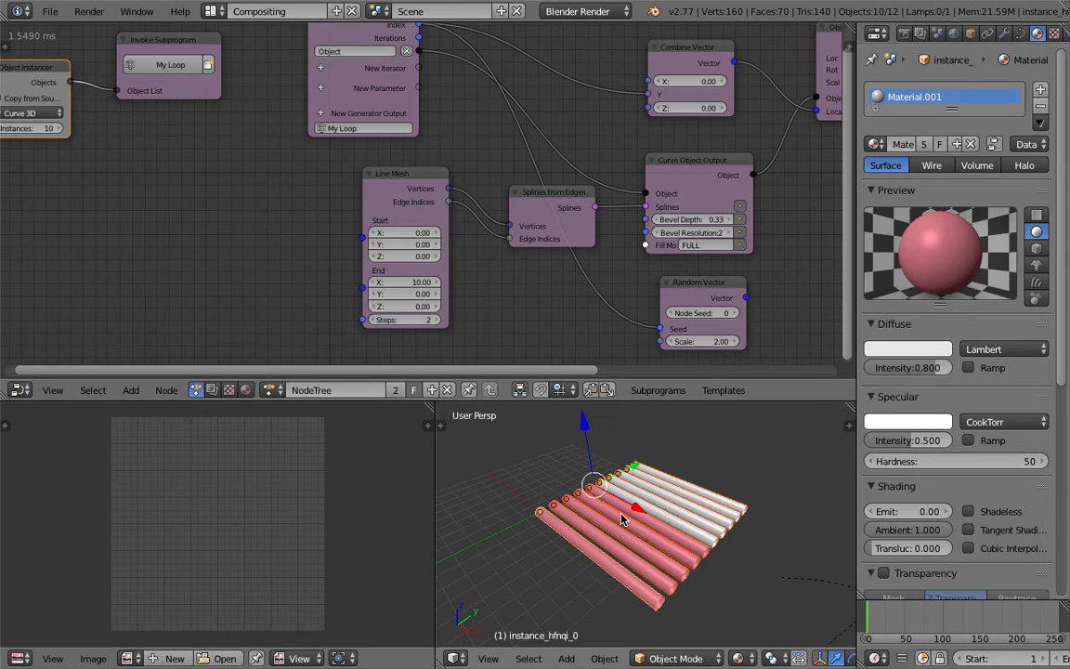
{"action": "key", "text": "ctrl+l"}
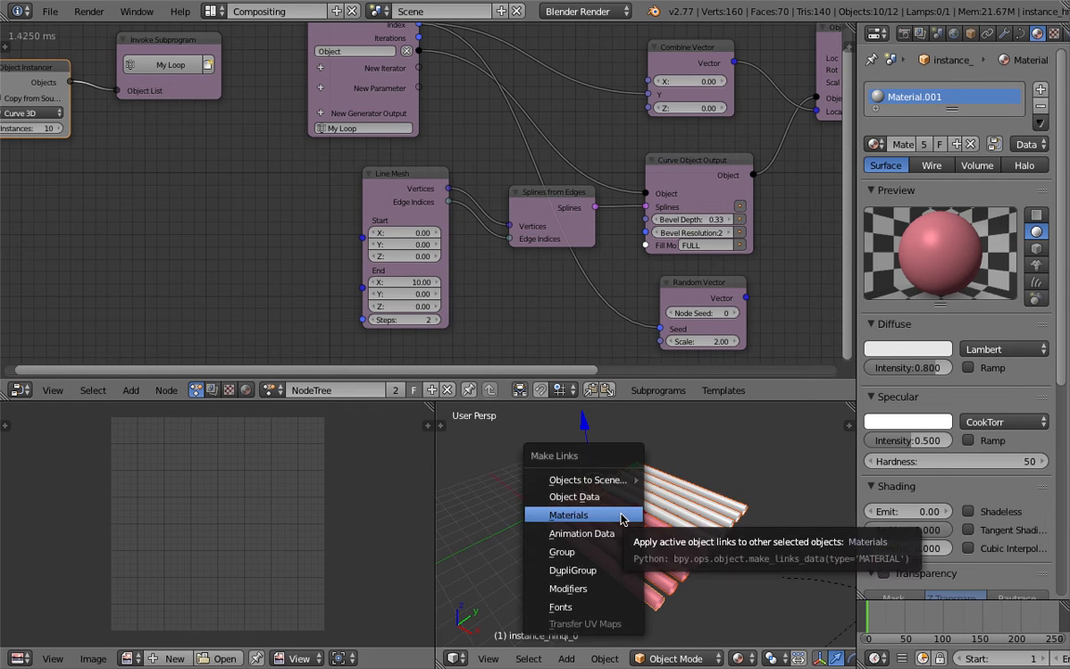
{"action": "left_click", "coordinate": [625, 512]}
{"action": "middle_click_drag", "start_coordinate": [632, 512], "coordinate": [685, 525]}
{"action": "key", "text": "ctrl+s"}
{"action": "left_click", "coordinate": [686, 524]}
- Move the Create Float List node slightly closer to the Object Attribute Output node to free space before it
{"action": "middle_click_drag", "start_coordinate": [623, 166], "coordinate": [426, 205]}
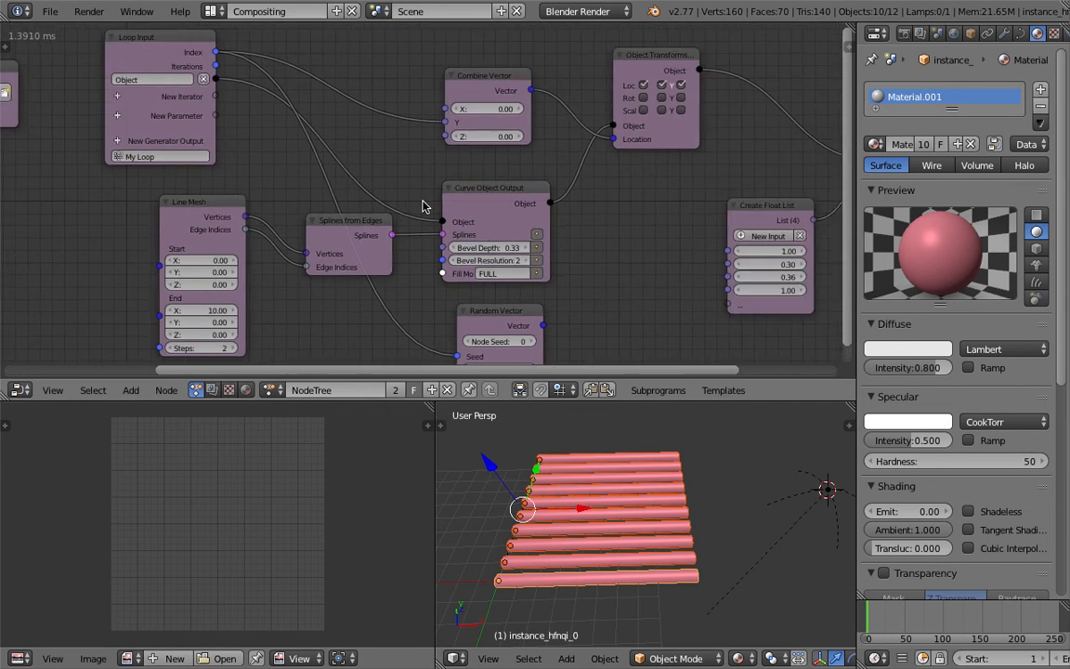
{"action": "scroll", "coordinate": [425, 205], "scroll_direction": "down", "scroll_amount": 1}
{"action": "middle_click_drag", "start_coordinate": [618, 242], "coordinate": [576, 242]}
{"action": "scroll", "coordinate": [587, 252], "scroll_direction": "up", "scroll_amount": 1}
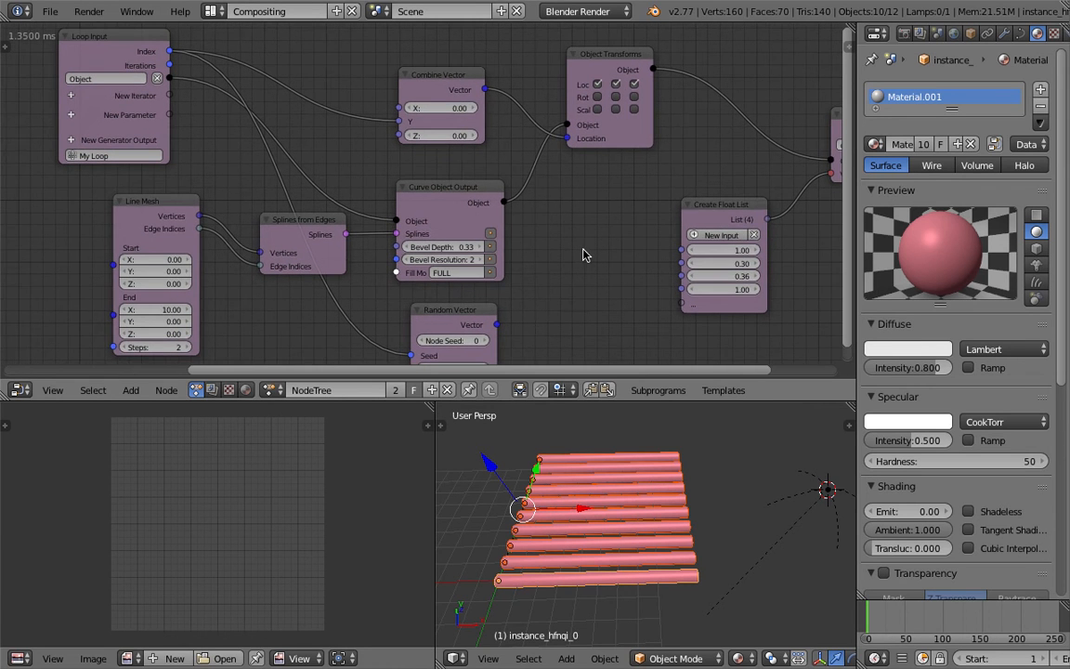
{"action": "left_click_drag", "start_coordinate": [731, 205], "coordinate": [756, 195]}
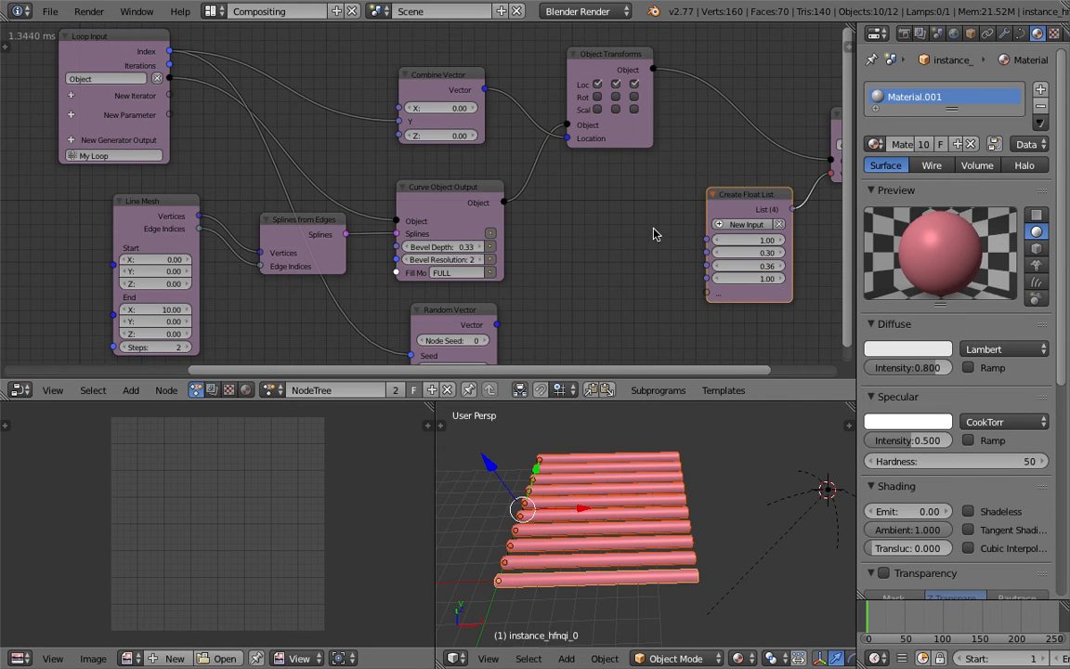
- Add a Random Number node between the Curve Object Output and Create Float List nodes
{"action": "key", "text": "shift+a"}
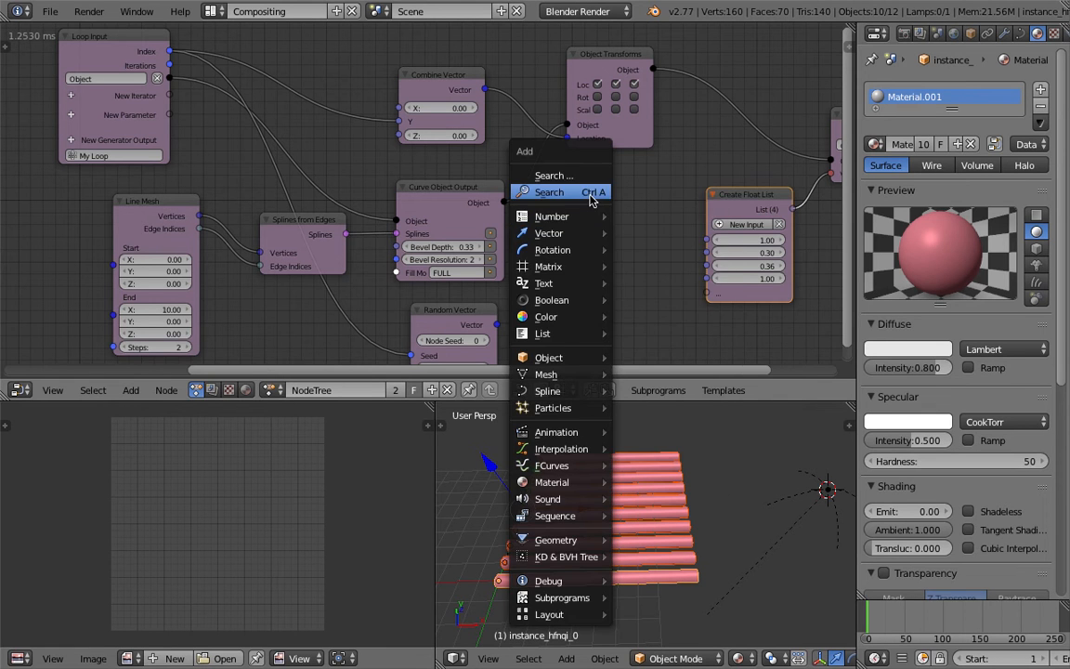
{"action": "left_click", "coordinate": [588, 192]}
{"action": "type", "text": "random"}
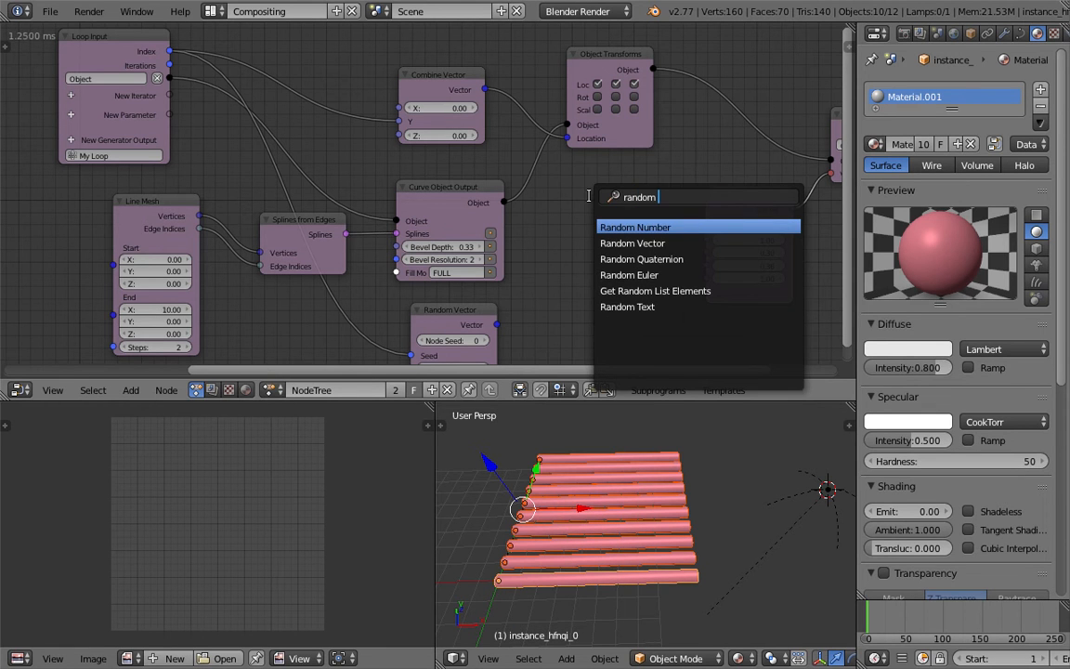
{"action": "key", "text": "Down"}
{"action": "key", "text": "Up"}
{"action": "key", "text": "Return"}
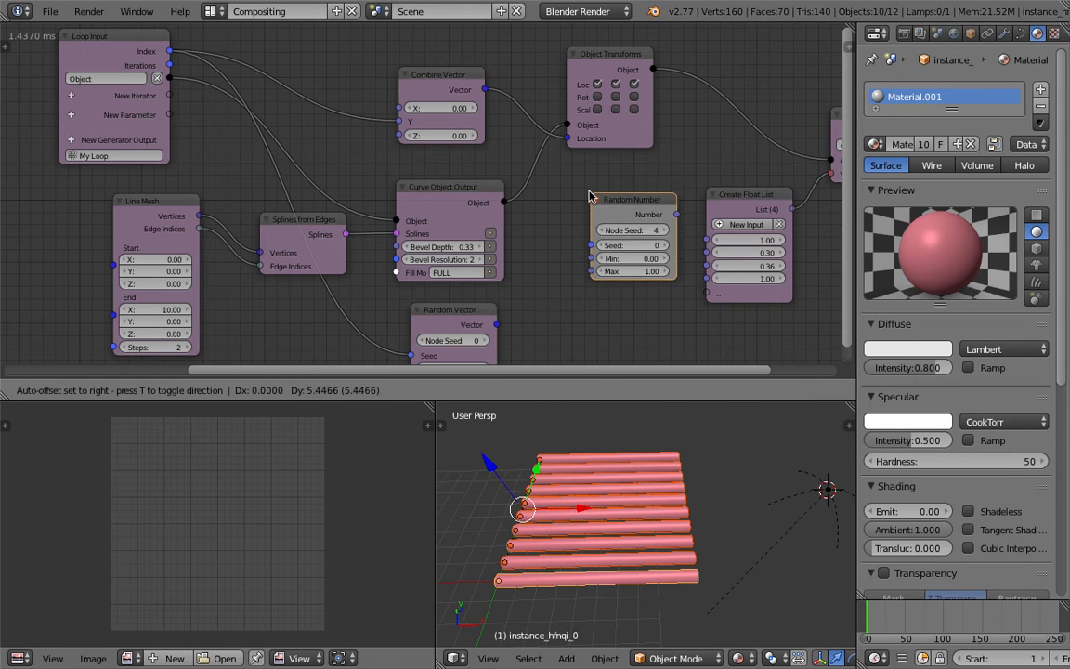
{"action": "left_click", "coordinate": [590, 194]}
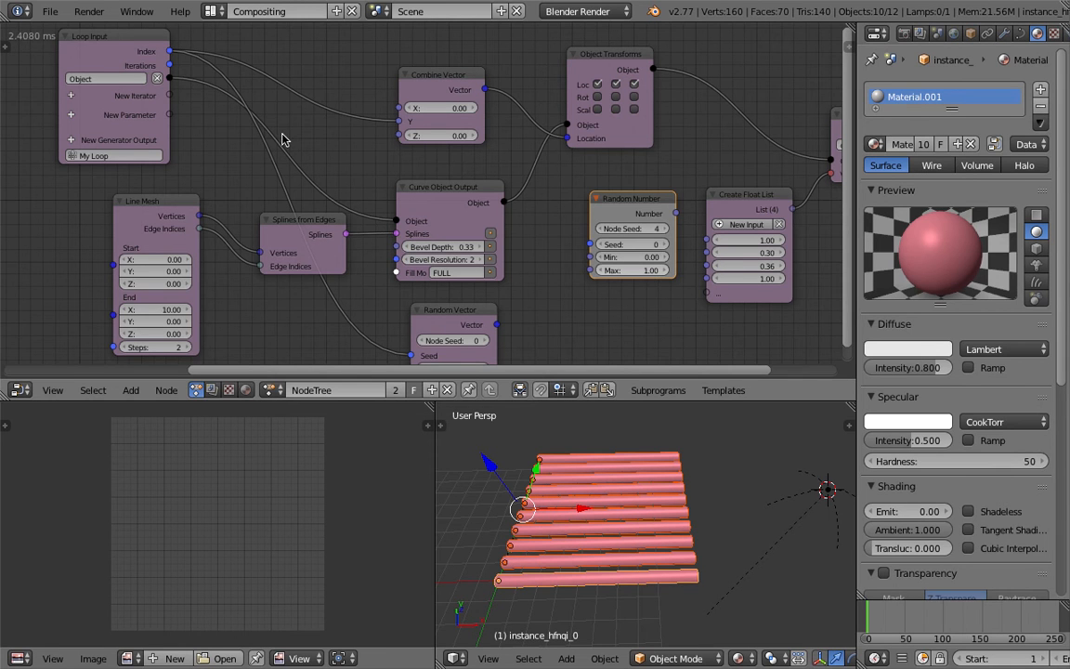
- Connect the loop Index to the Random Number seed and its Number output to the first Create Float List input
{"action": "left_click_drag", "start_coordinate": [169, 51], "coordinate": [589, 244]}
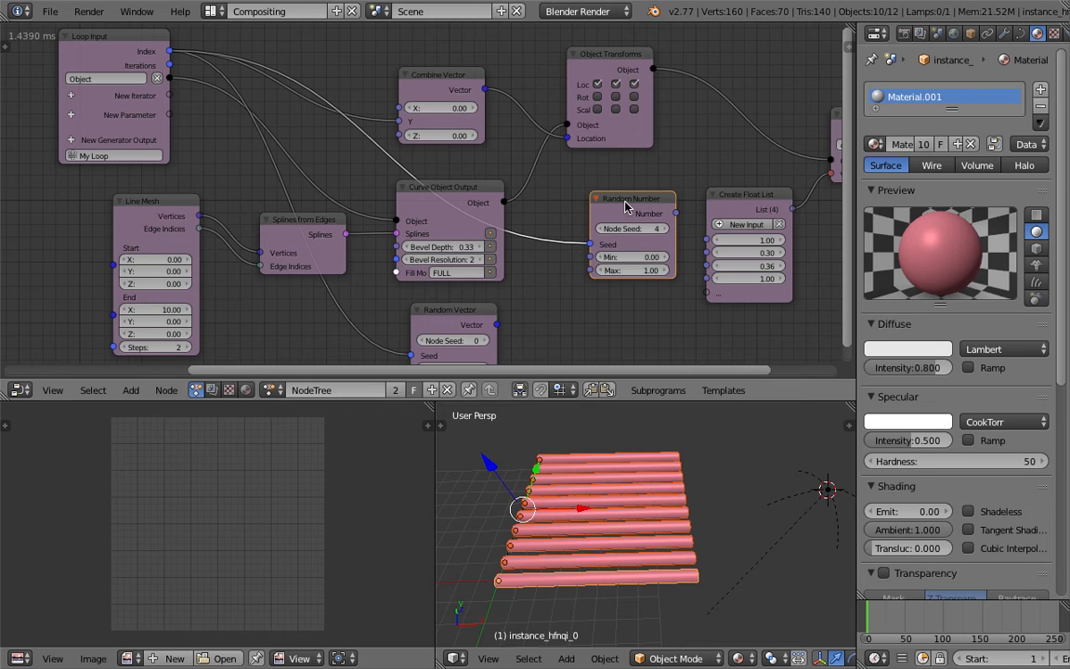
{"action": "left_click_drag", "start_coordinate": [679, 219], "coordinate": [708, 240]}
{"action": "left_click_drag", "start_coordinate": [593, 198], "coordinate": [570, 173]}
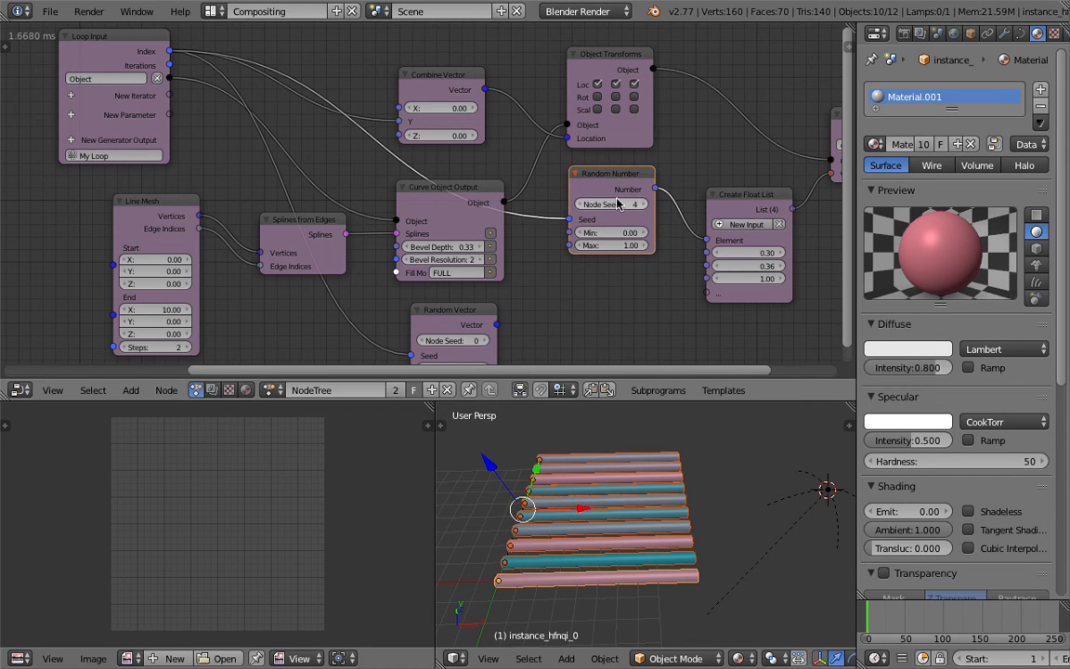
- Connect the same Random Number output to the second and third Create Float List inputs as well
{"action": "middle_click_drag", "start_coordinate": [616, 181], "coordinate": [601, 171]}
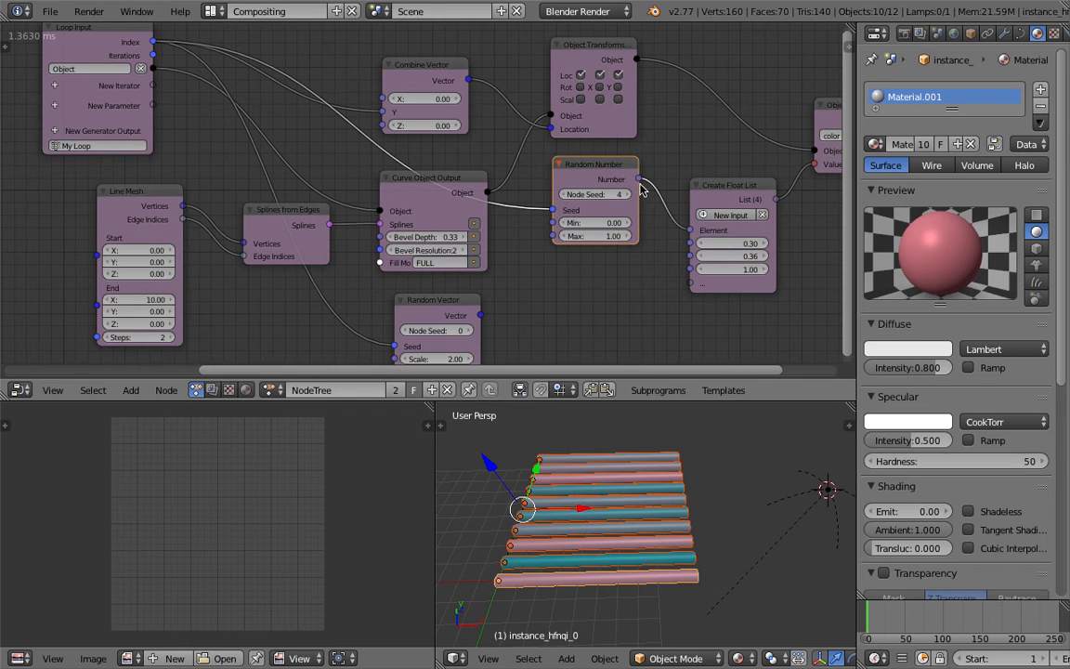
{"action": "left_click_drag", "start_coordinate": [639, 182], "coordinate": [691, 243]}
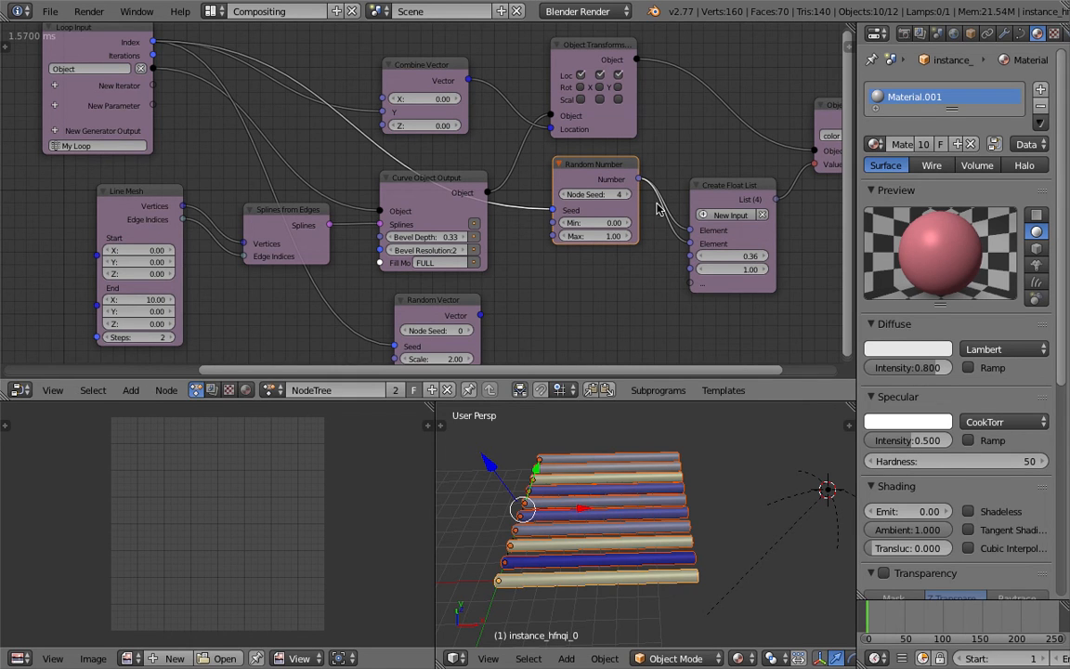
{"action": "left_click_drag", "start_coordinate": [643, 187], "coordinate": [691, 256]}
{"action": "mouse_move", "coordinate": [658, 511]}
{"action": "middle_mouse_down"}
{"action": "mouse_move", "coordinate": [656, 527]}
{"action": "mouse_move", "coordinate": [665, 503]}
{"action": "mouse_move", "coordinate": [644, 514]}
{"action": "mouse_move", "coordinate": [649, 497]}
{"action": "mouse_move", "coordinate": [652, 526]}
{"action": "middle_mouse_up"}
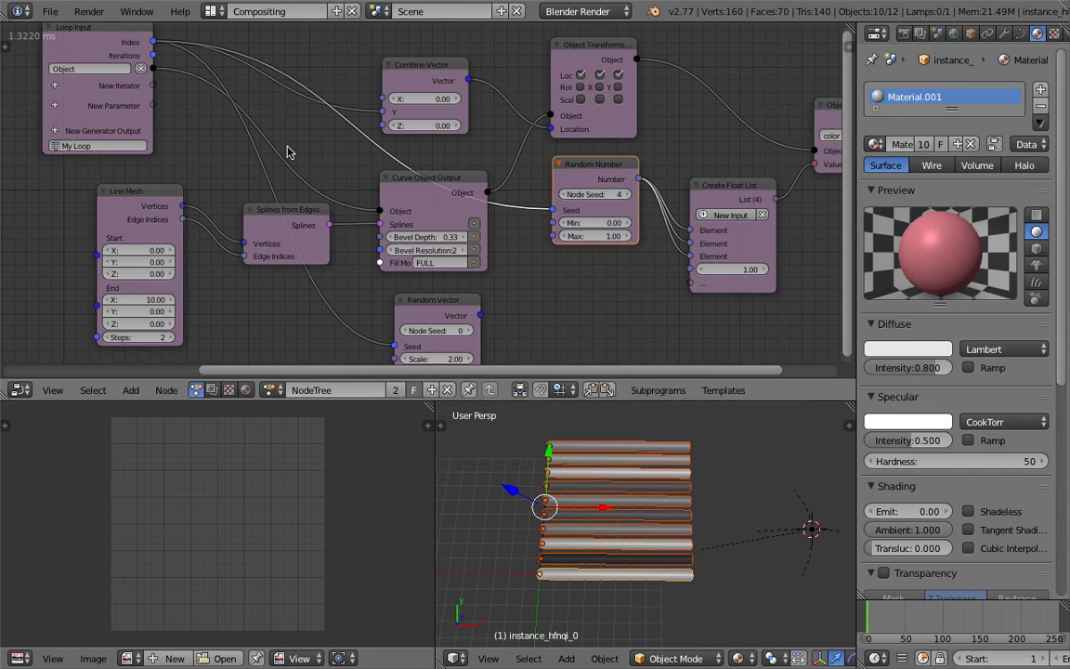
- Set the Random Number node's Node Seed to 29 and deselect all the lines
{"action": "mouse_move", "coordinate": [588, 194]}
{"action": "left_mouse_down"}
{"action": "mouse_move", "coordinate": [614, 194]}
{"action": "mouse_move", "coordinate": [551, 194]}
{"action": "mouse_move", "coordinate": [642, 194]}
{"action": "left_mouse_up"}
{"action": "middle_click_drag", "start_coordinate": [619, 530], "coordinate": [657, 519]}
{"action": "key", "text": "a"}
{"action": "middle_click_drag", "start_coordinate": [740, 494], "coordinate": [665, 486]}
{"action": "middle_click_drag", "start_coordinate": [695, 449], "coordinate": [657, 375]}
{"action": "middle_click_drag", "start_coordinate": [600, 282], "coordinate": [553, 281]}
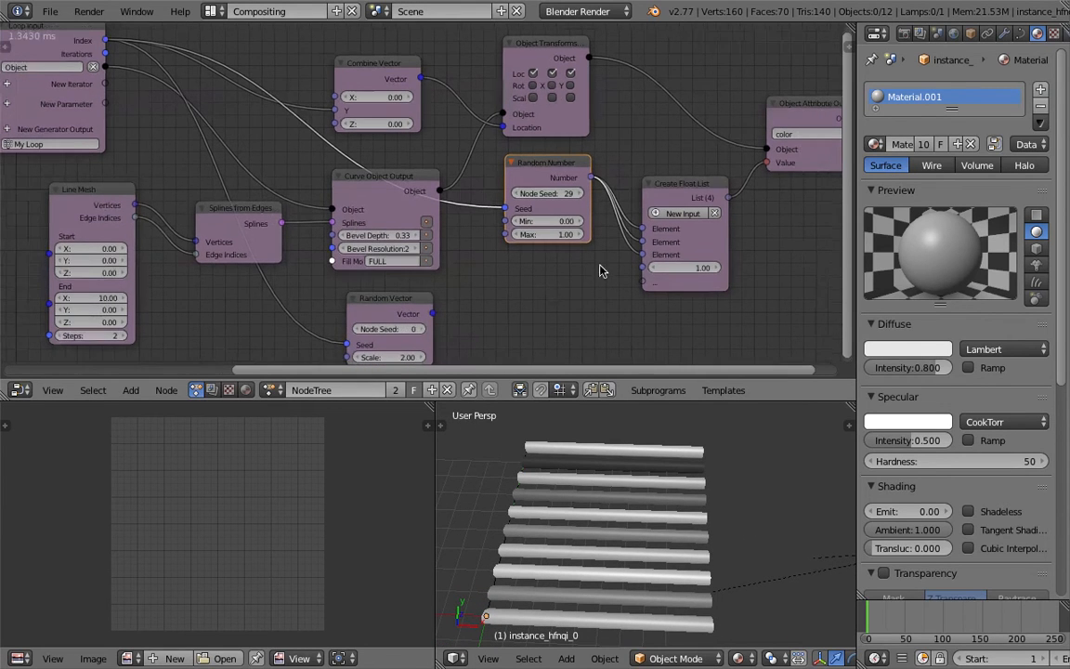
- Try altering the fourth Create Float List value and reset it to 1.00
{"action": "mouse_move", "coordinate": [682, 268]}
{"action": "left_mouse_down"}
{"action": "mouse_move", "coordinate": [646, 267]}
{"action": "mouse_move", "coordinate": [673, 268]}
{"action": "left_mouse_up"}
{"action": "double_click", "coordinate": [684, 268]}
{"action": "type", "text": "1"}
{"action": "key", "text": "Return"}
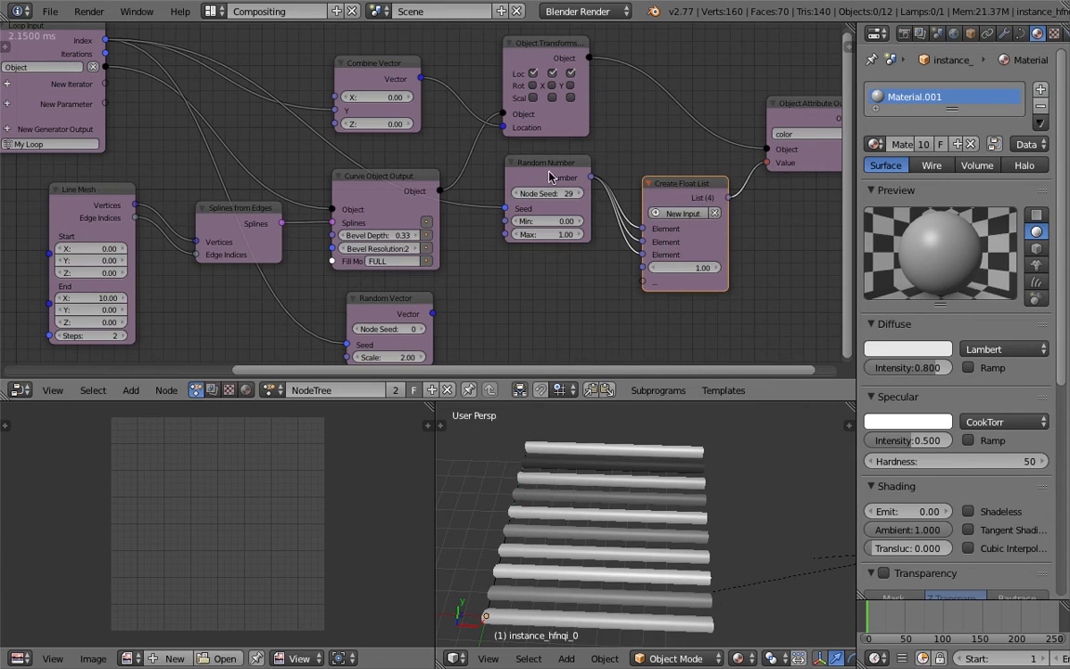
- Duplicate the Random Number node twice, stack the copies below the original, and slightly adjust the node editor's height
{"action": "key", "text": "shift+d"}
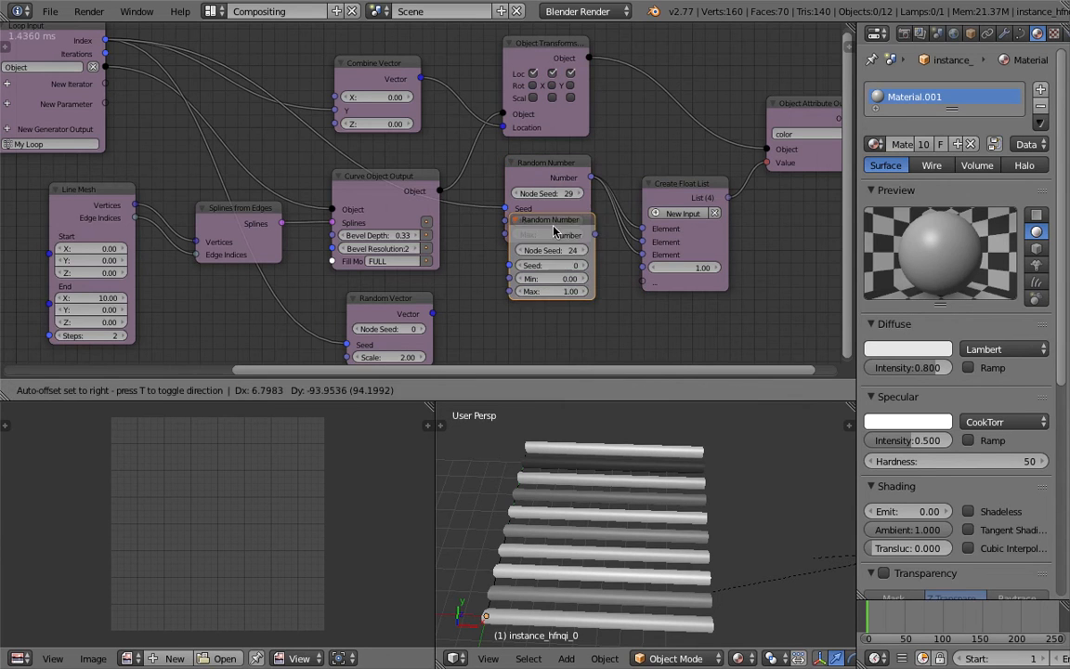
{"action": "left_click", "coordinate": [546, 270]}
{"action": "middle_click_drag", "start_coordinate": [564, 220], "coordinate": [568, 177]}
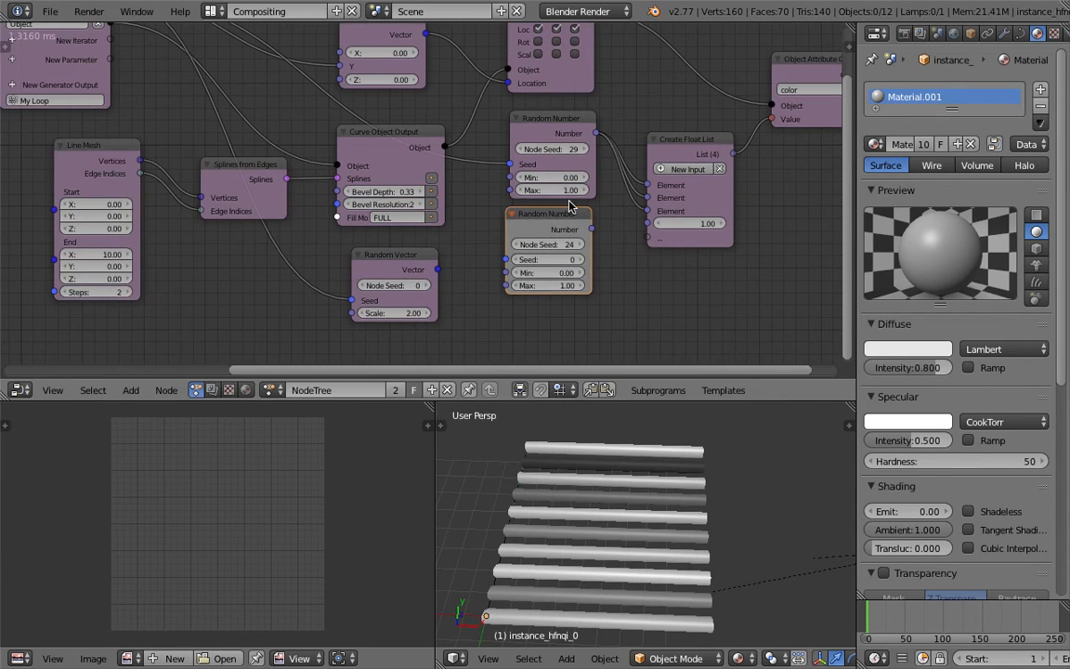
{"action": "key", "text": "shift+d"}
{"action": "left_click", "coordinate": [569, 273]}
{"action": "key", "text": "Home"}
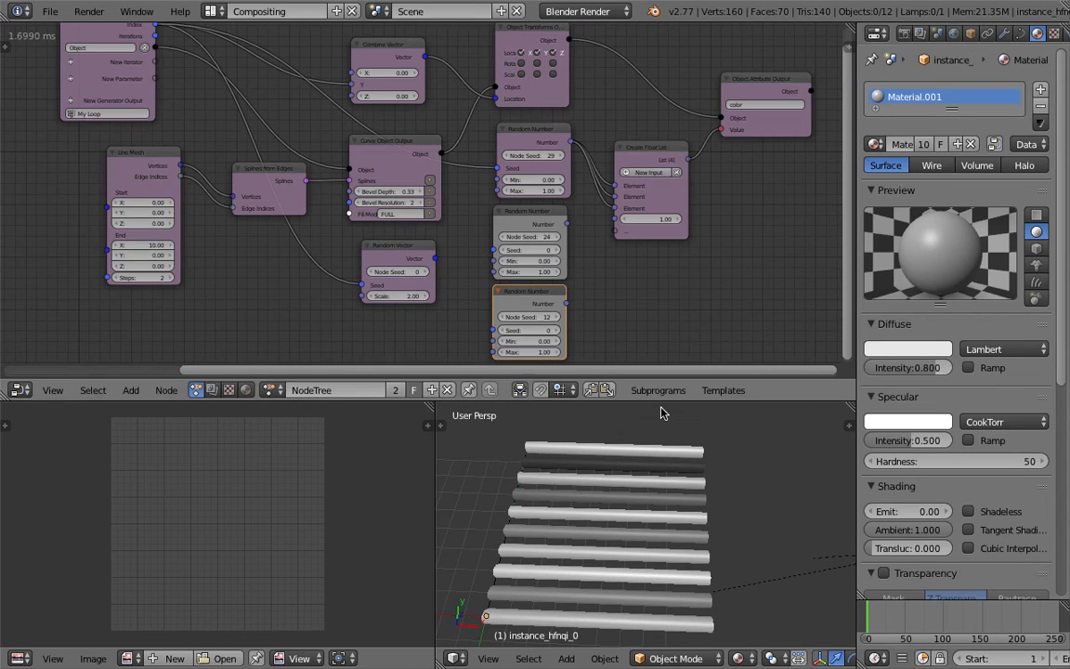
{"action": "mouse_move", "coordinate": [654, 400]}
{"action": "left_mouse_down"}
{"action": "mouse_move", "coordinate": [655, 421]}
{"action": "mouse_move", "coordinate": [655, 411]}
{"action": "left_mouse_up"}
- Set the Node Seed of the two duplicated Random Number nodes to 61 and 94
{"action": "scroll", "coordinate": [537, 272], "scroll_direction": "up", "scroll_amount": 2}
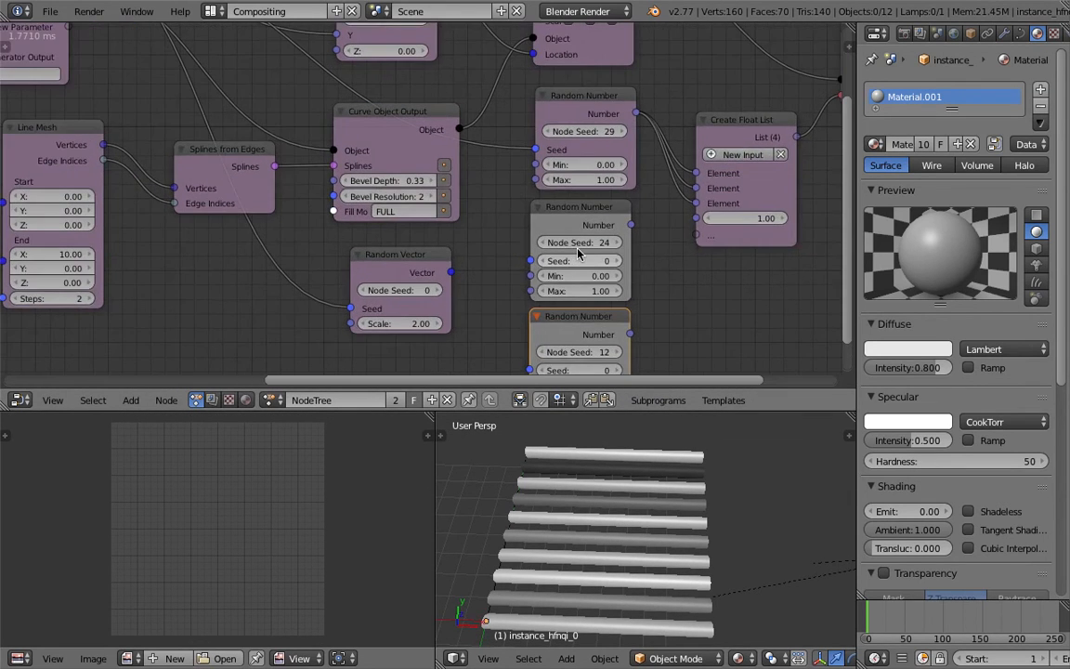
{"action": "left_click_drag", "start_coordinate": [577, 249], "coordinate": [612, 249]}
{"action": "middle_click_drag", "start_coordinate": [667, 299], "coordinate": [656, 258]}
{"action": "left_click_drag", "start_coordinate": [591, 312], "coordinate": [667, 312]}
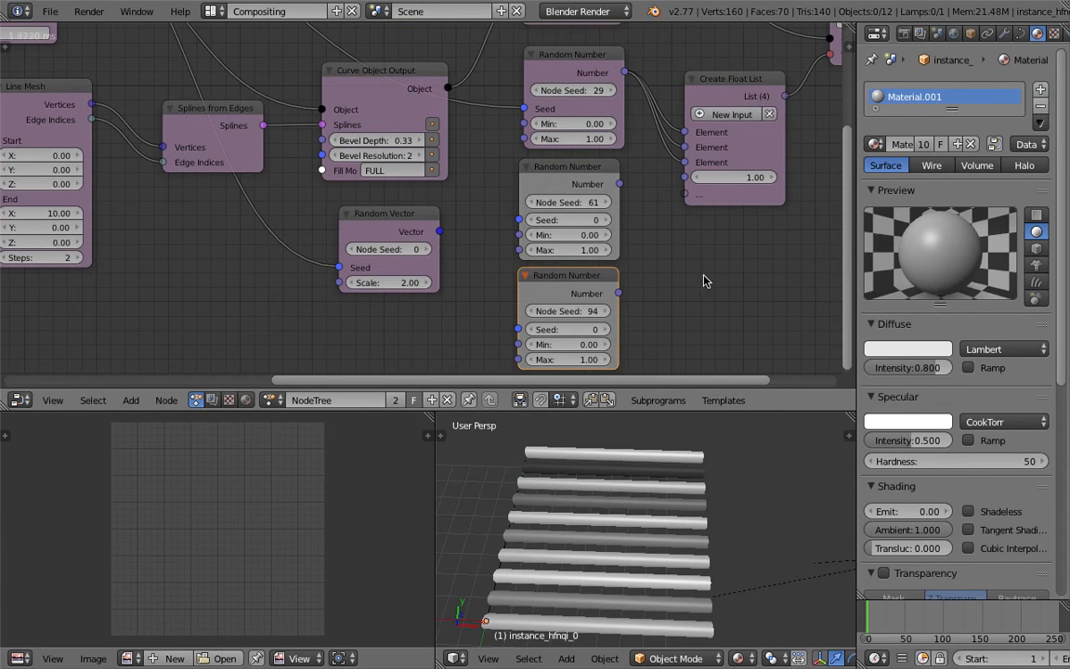
- Connect the loop Index to the second Random Number's seed, and the second and third Random Number outputs to the matching Create Float List inputs
{"action": "scroll", "coordinate": [708, 275], "scroll_direction": "down", "scroll_amount": 1}
{"action": "scroll", "coordinate": [480, 190], "scroll_direction": "down", "scroll_amount": 1}
{"action": "middle_click_drag", "start_coordinate": [462, 184], "coordinate": [486, 219]}
{"action": "middle_click_drag", "start_coordinate": [332, 125], "coordinate": [340, 149]}
{"action": "scroll", "coordinate": [331, 125], "scroll_direction": "down", "scroll_amount": 1}
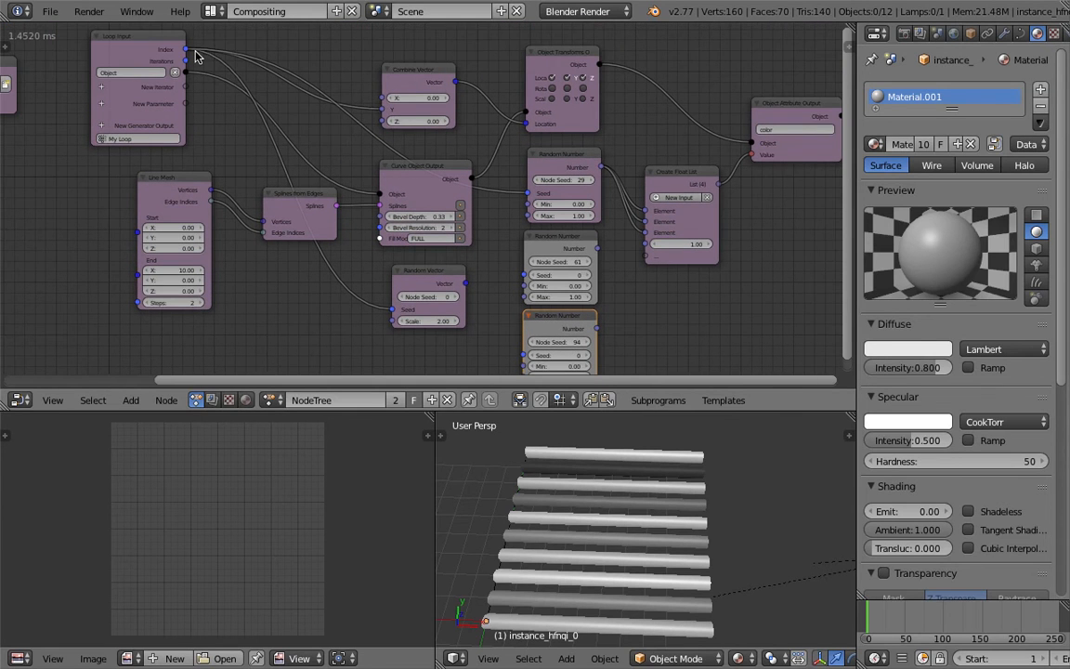
{"action": "left_click_drag", "start_coordinate": [186, 50], "coordinate": [524, 275]}
{"action": "left_click_drag", "start_coordinate": [596, 248], "coordinate": [648, 230]}
{"action": "scroll", "coordinate": [628, 256], "scroll_direction": "down", "scroll_amount": 2, "text": "shift"}
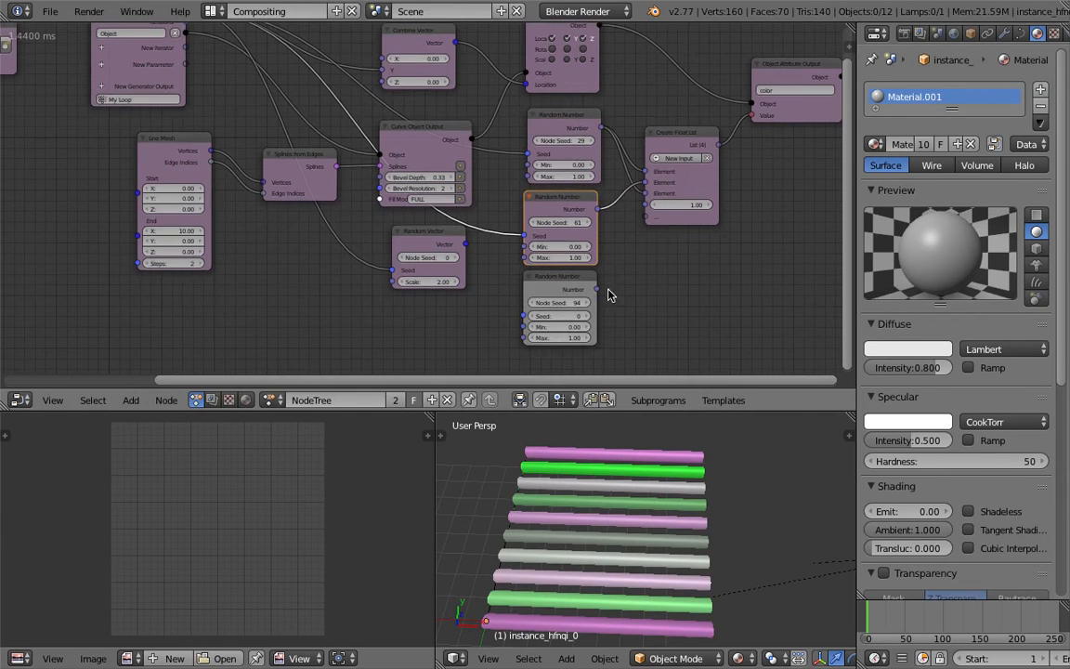
{"action": "left_click_drag", "start_coordinate": [596, 289], "coordinate": [646, 216]}
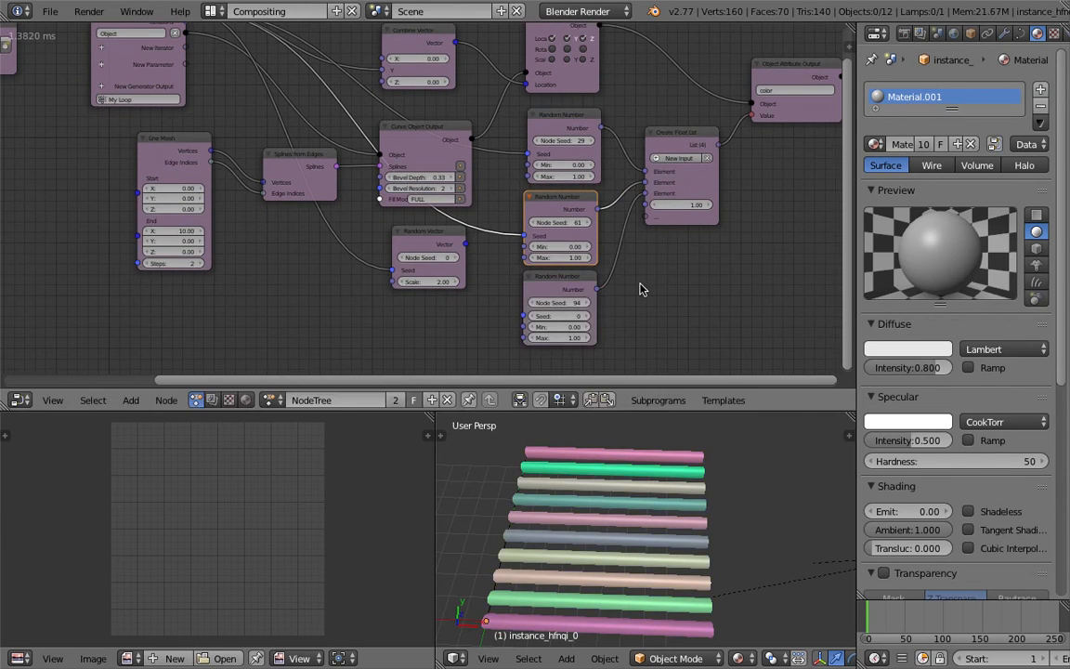
- Connect the loop Index to the third Random Number's seed, and set the three Node Seeds to 89, 128 and 138 in stacking order
{"action": "scroll", "coordinate": [641, 293], "scroll_direction": "down", "scroll_amount": 4}
{"action": "left_click_drag", "start_coordinate": [264, 90], "coordinate": [512, 314]}
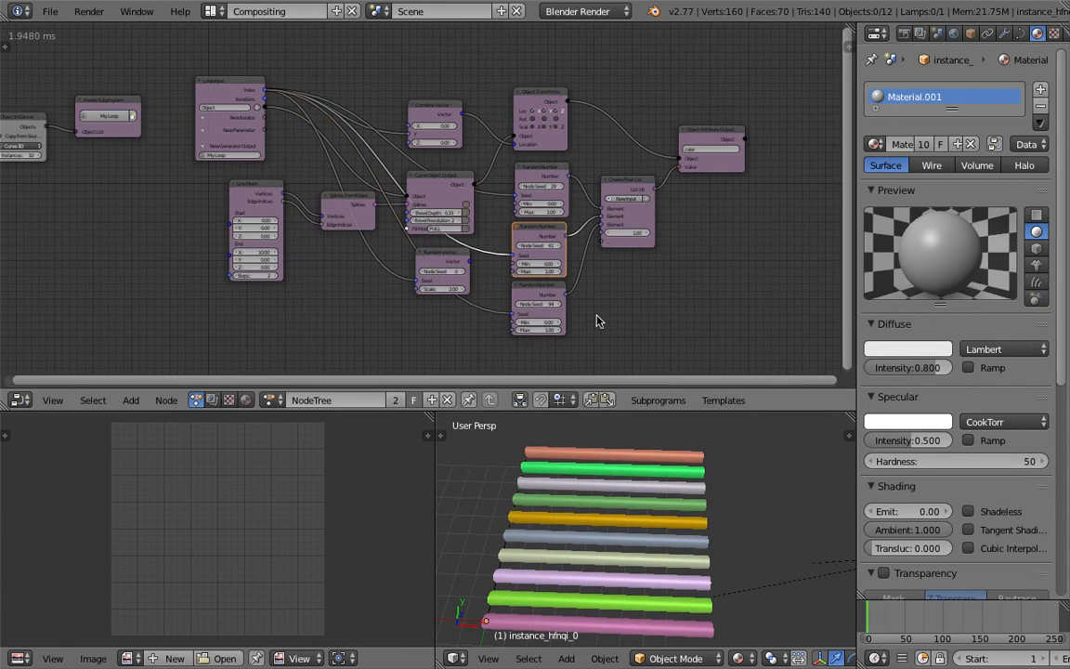
{"action": "scroll", "coordinate": [597, 284], "scroll_direction": "up", "scroll_amount": 3}
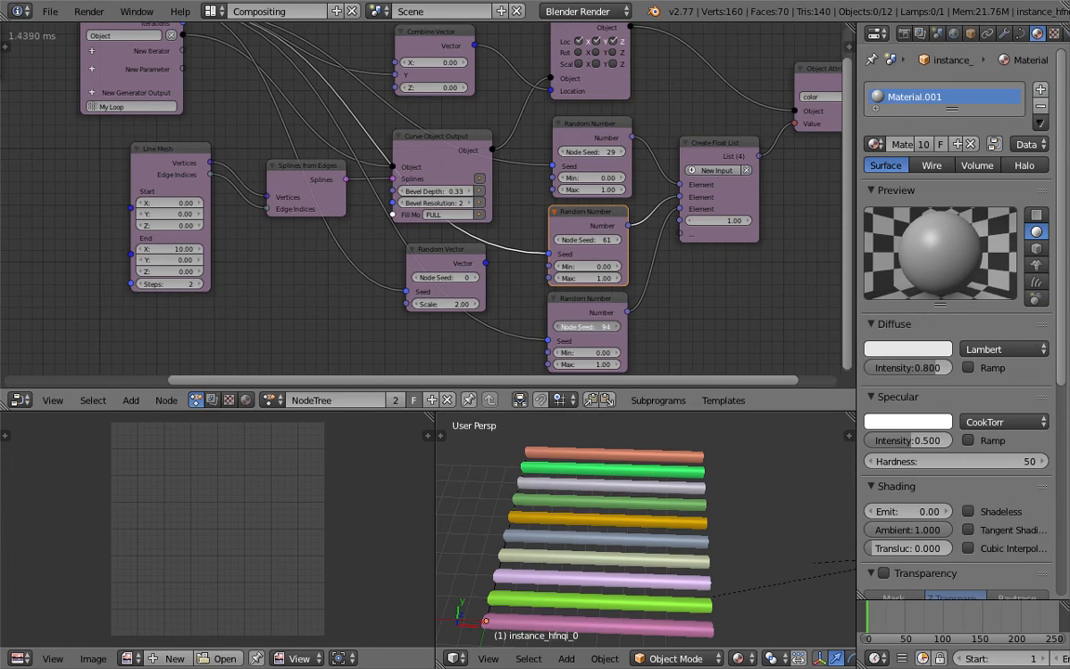
{"action": "left_click_drag", "start_coordinate": [589, 327], "coordinate": [624, 327]}
{"action": "left_click_drag", "start_coordinate": [592, 240], "coordinate": [649, 241]}
{"action": "left_click_drag", "start_coordinate": [600, 152], "coordinate": [656, 152]}
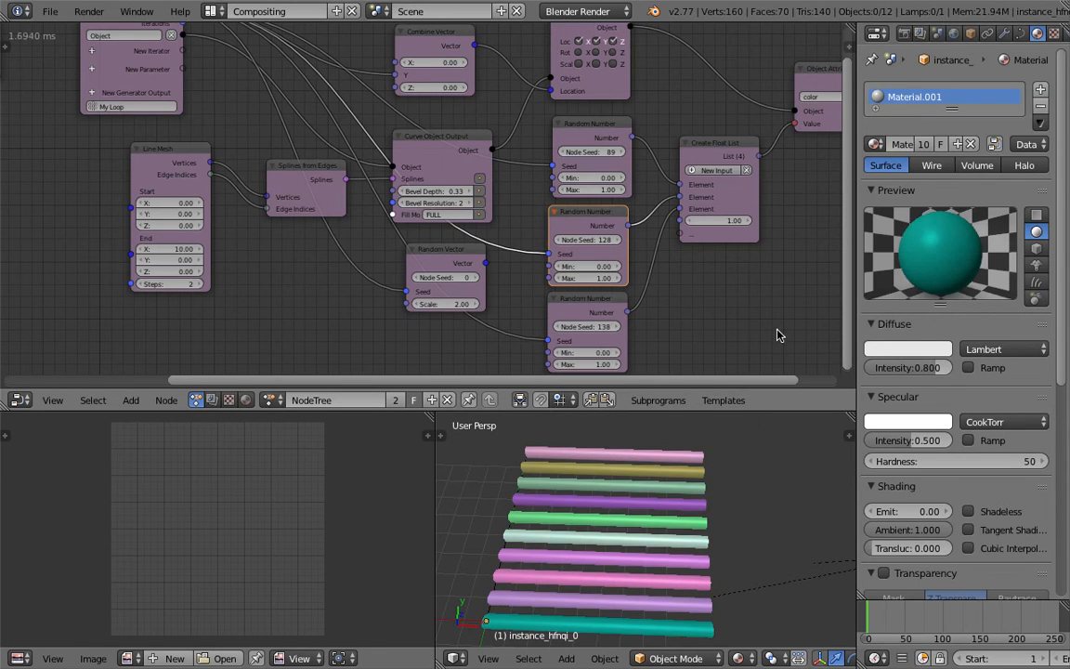
- Save the Blender file with the updated random color setup
{"action": "scroll", "coordinate": [657, 292], "scroll_direction": "down", "scroll_amount": 1}
{"action": "scroll", "coordinate": [632, 305], "scroll_direction": "down", "scroll_amount": 1}
{"action": "key", "text": "ctrl+s"}
{"action": "left_click", "coordinate": [632, 307]}
{"action": "middle_click_drag", "start_coordinate": [667, 551], "coordinate": [656, 501]}
{"action": "key", "text": "ctrl+s"}
{"action": "left_click", "coordinate": [637, 520]}
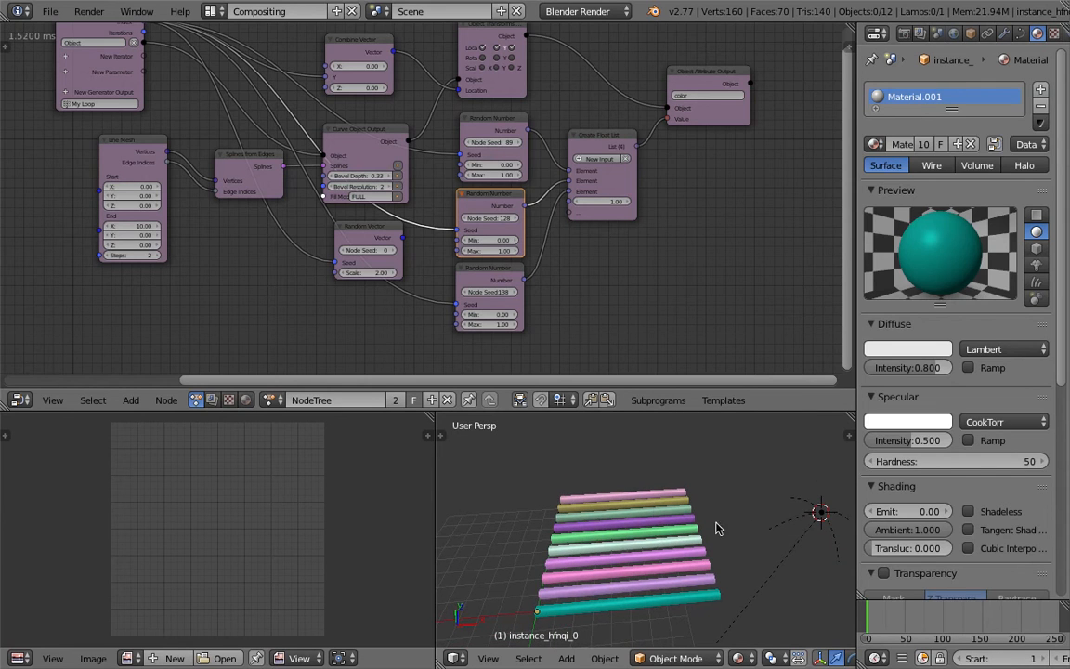
- Move the Hemi lamp farther away from the colored curves in the 3D view, and save the file again
{"action": "right_click", "coordinate": [819, 513]}
{"action": "scroll", "coordinate": [734, 511], "scroll_direction": "down", "scroll_amount": 3}
{"action": "key", "text": "g"}
{"action": "left_click", "coordinate": [727, 467]}
{"action": "scroll", "coordinate": [650, 522], "scroll_direction": "up", "scroll_amount": 6}
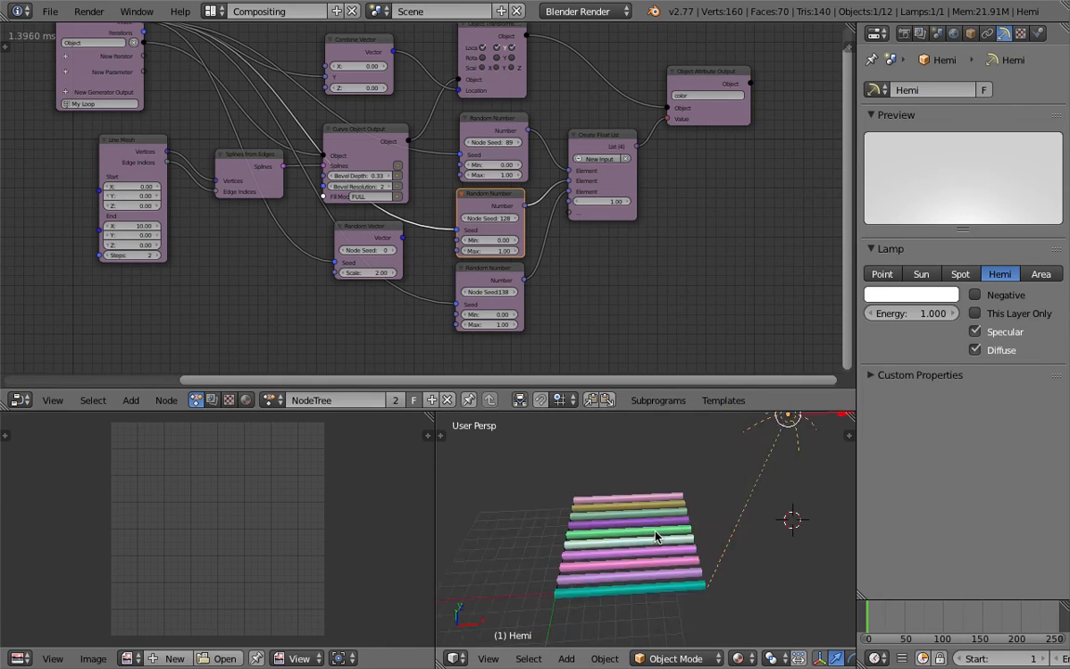
{"action": "mouse_move", "coordinate": [647, 508]}
{"action": "middle_mouse_down"}
{"action": "mouse_move", "coordinate": [646, 526]}
{"action": "mouse_move", "coordinate": [666, 527]}
{"action": "middle_mouse_up"}
{"action": "key", "text": "ctrl+s"}
{"action": "left_click", "coordinate": [665, 527]}
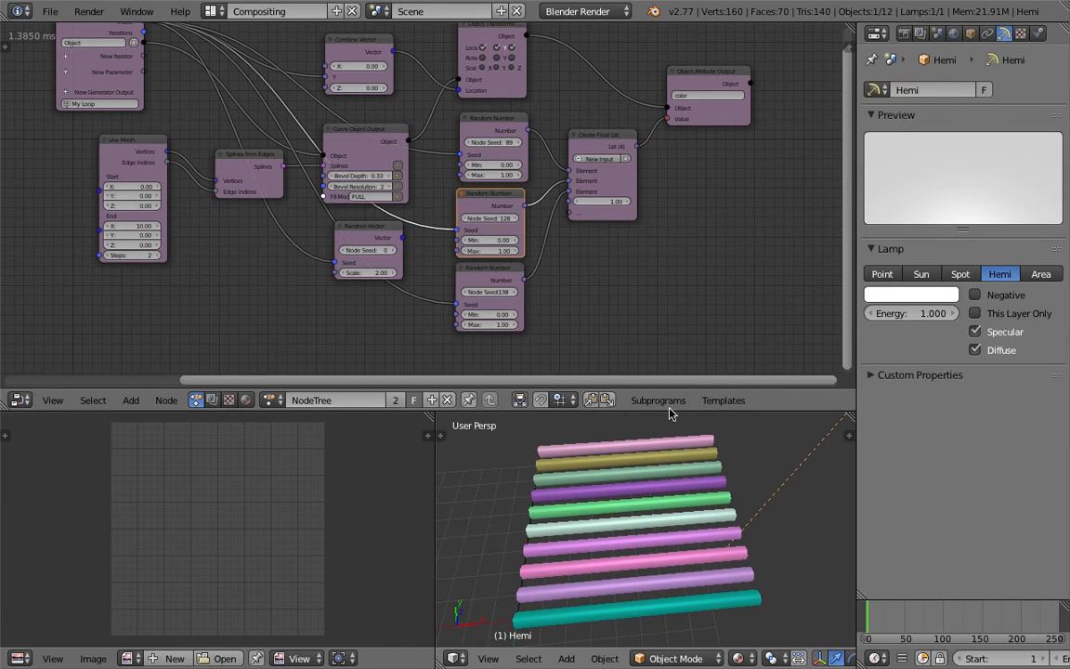
{"action": "middle_click_drag", "start_coordinate": [648, 346], "coordinate": [630, 354]}
{"action": "mouse_move", "coordinate": [637, 309]}
{"action": "middle_mouse_down"}
{"action": "mouse_move", "coordinate": [636, 335]}
{"action": "mouse_move", "coordinate": [629, 325]}
{"action": "middle_mouse_up"}
{"action": "scroll", "coordinate": [618, 324], "scroll_direction": "down", "scroll_amount": 1}
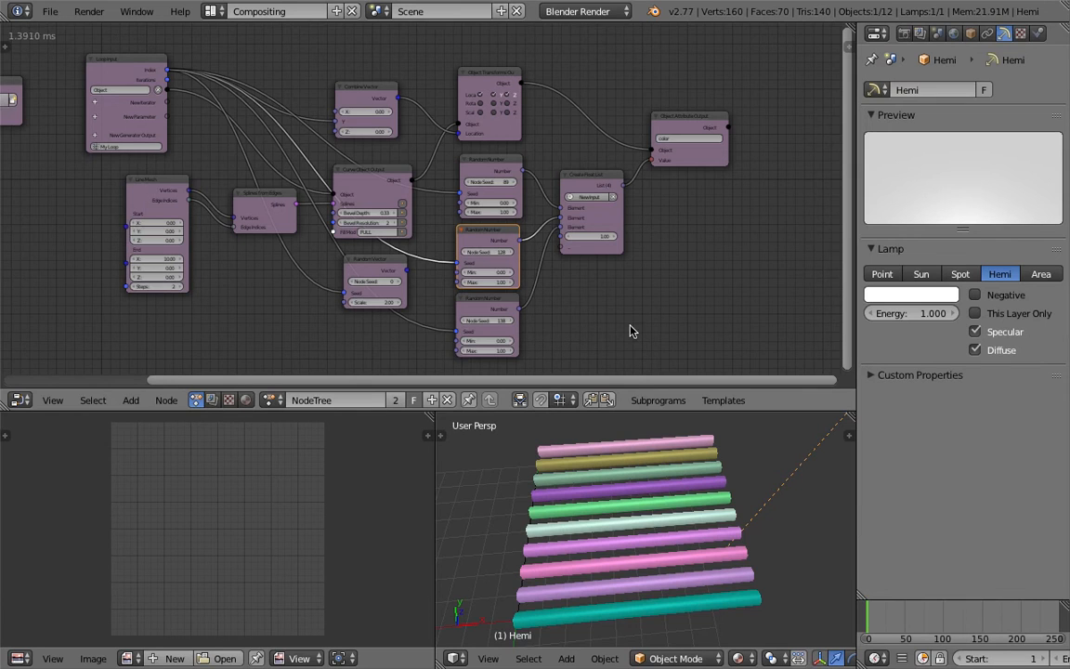
{"action": "middle_click_drag", "start_coordinate": [615, 514], "coordinate": [659, 505]}
{"action": "scroll", "coordinate": [603, 516], "scroll_direction": "up", "scroll_amount": 1}
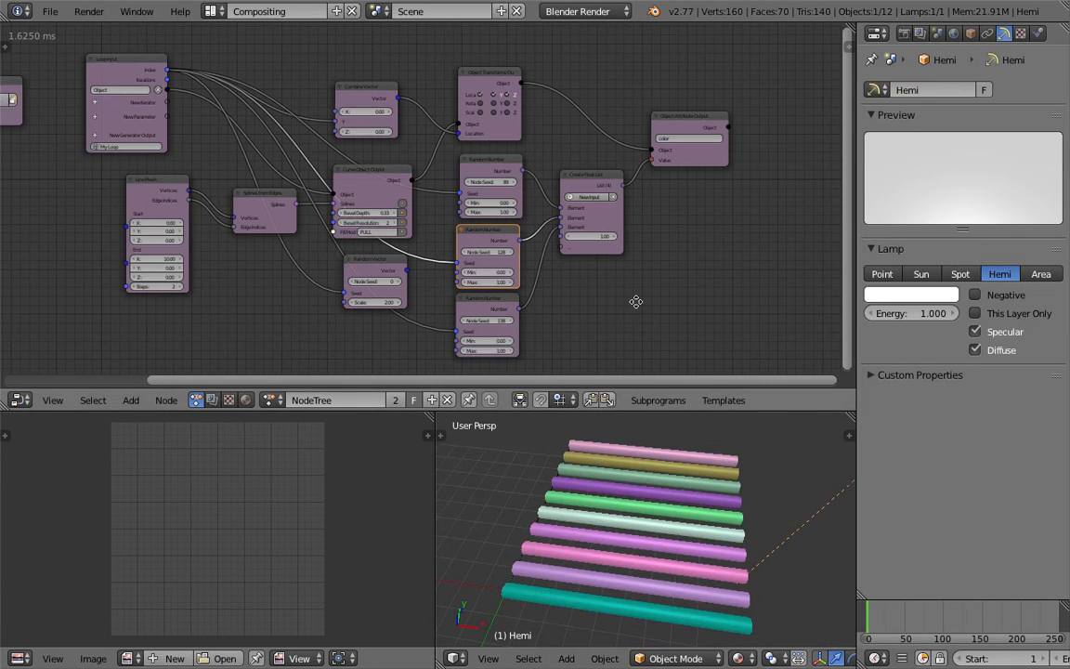
{"action": "middle_click_drag", "start_coordinate": [635, 301], "coordinate": [626, 309]}
{"action": "scroll", "coordinate": [525, 289], "scroll_direction": "up", "scroll_amount": 1}
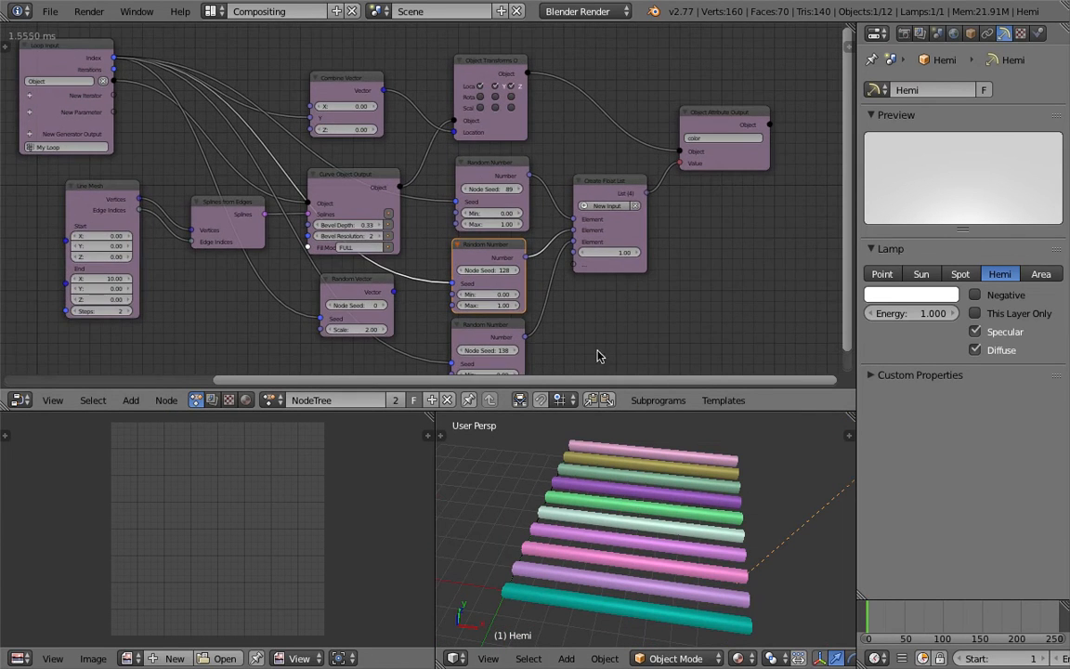
- Make the node editor slightly taller, and shift the Create Float List and Object Attribute Output nodes a little farther from the Random Number nodes
{"action": "left_click_drag", "start_coordinate": [629, 411], "coordinate": [632, 431]}
{"action": "scroll", "coordinate": [599, 330], "scroll_direction": "down", "scroll_amount": 1}
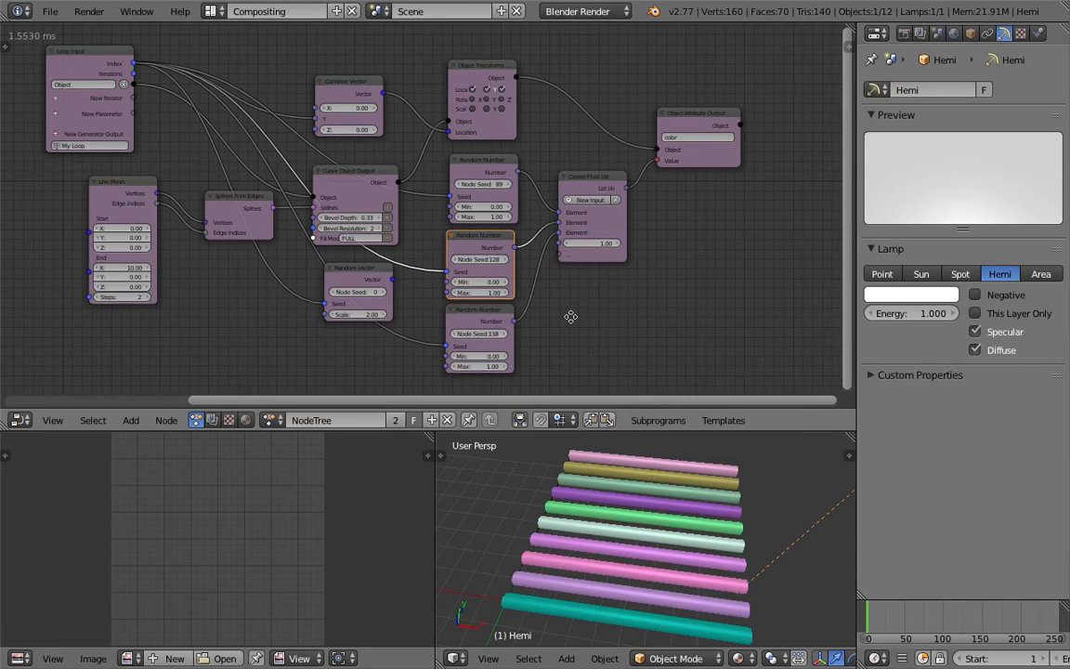
{"action": "scroll", "coordinate": [562, 302], "scroll_direction": "up", "scroll_amount": 1}
{"action": "left_click_drag", "start_coordinate": [619, 226], "coordinate": [632, 224]}
{"action": "left_click", "coordinate": [730, 156]}
{"action": "left_click_drag", "start_coordinate": [729, 152], "coordinate": [743, 154]}
{"action": "middle_click_drag", "start_coordinate": [649, 523], "coordinate": [650, 528]}
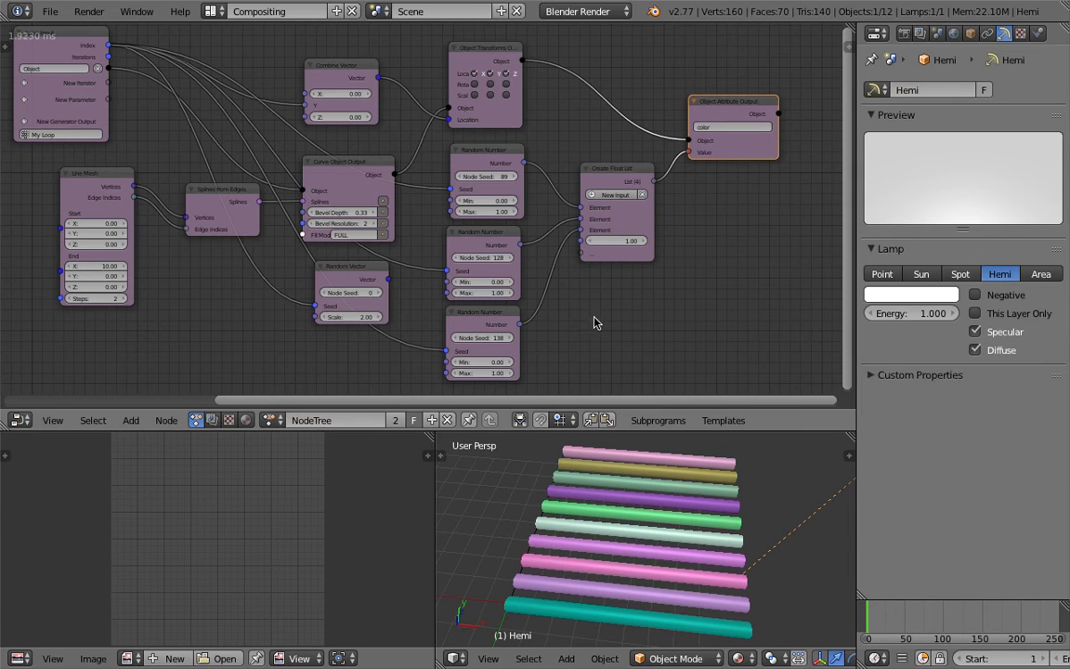
{"action": "middle_click_drag", "start_coordinate": [626, 337], "coordinate": [635, 334]}
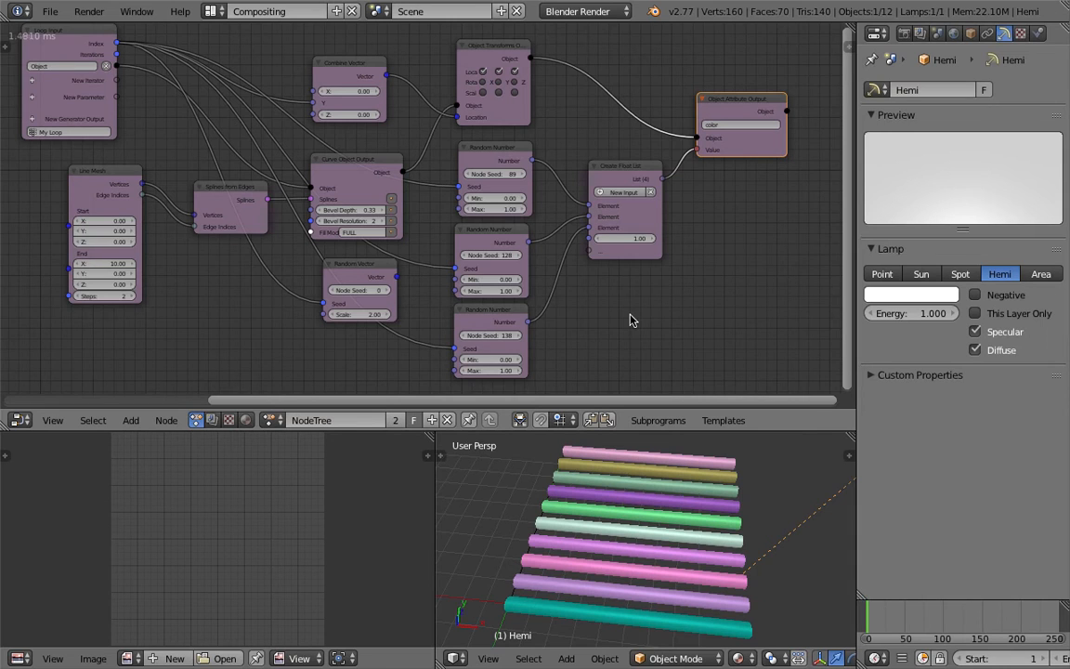
- Move the Object Attribute Output node farther from the Create Float List node to widen the gap between them
{"action": "left_click", "coordinate": [620, 169]}
{"action": "middle_click_drag", "start_coordinate": [544, 148], "coordinate": [509, 148]}
{"action": "left_click_drag", "start_coordinate": [680, 114], "coordinate": [702, 107]}
{"action": "scroll", "coordinate": [618, 137], "scroll_direction": "up", "scroll_amount": 1}
{"action": "middle_click_drag", "start_coordinate": [619, 137], "coordinate": [574, 150]}
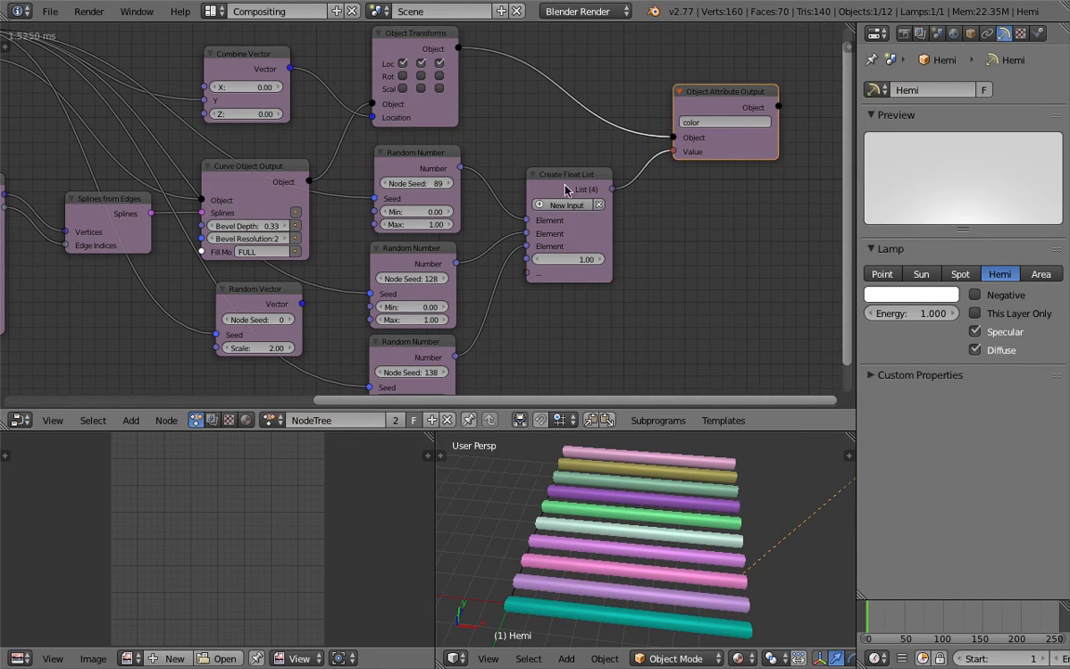
{"action": "middle_click_drag", "start_coordinate": [658, 296], "coordinate": [632, 289]}
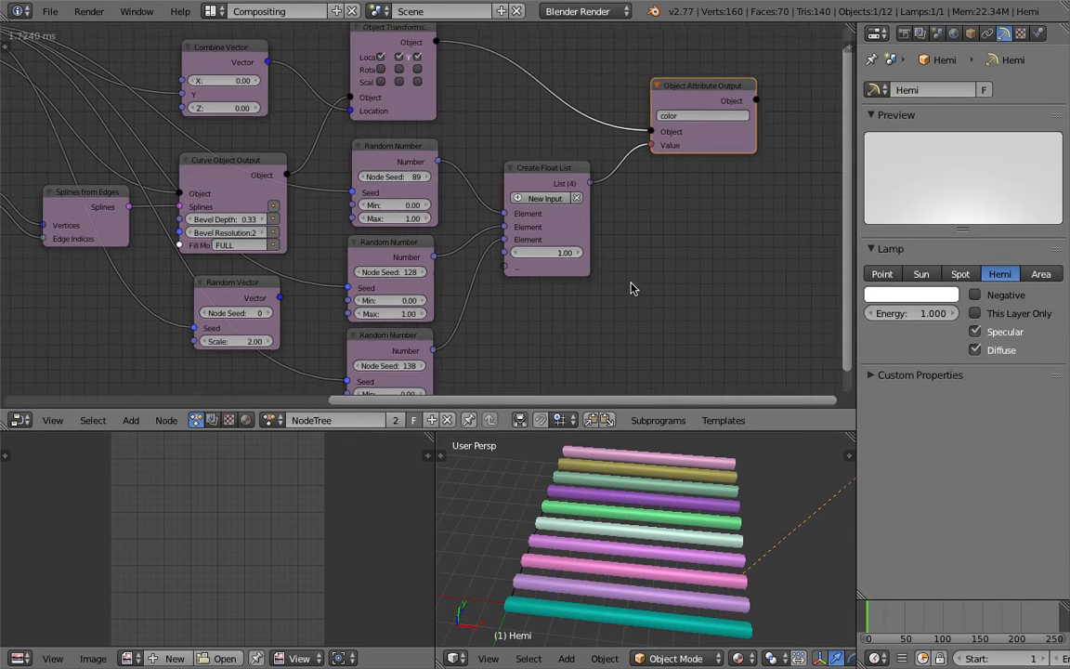
- Search the available nodes for "scrip" and add a Script node below the Object Attribute Output node
{"action": "key", "text": "shift+a"}
{"action": "mouse_move", "coordinate": [640, 351]}
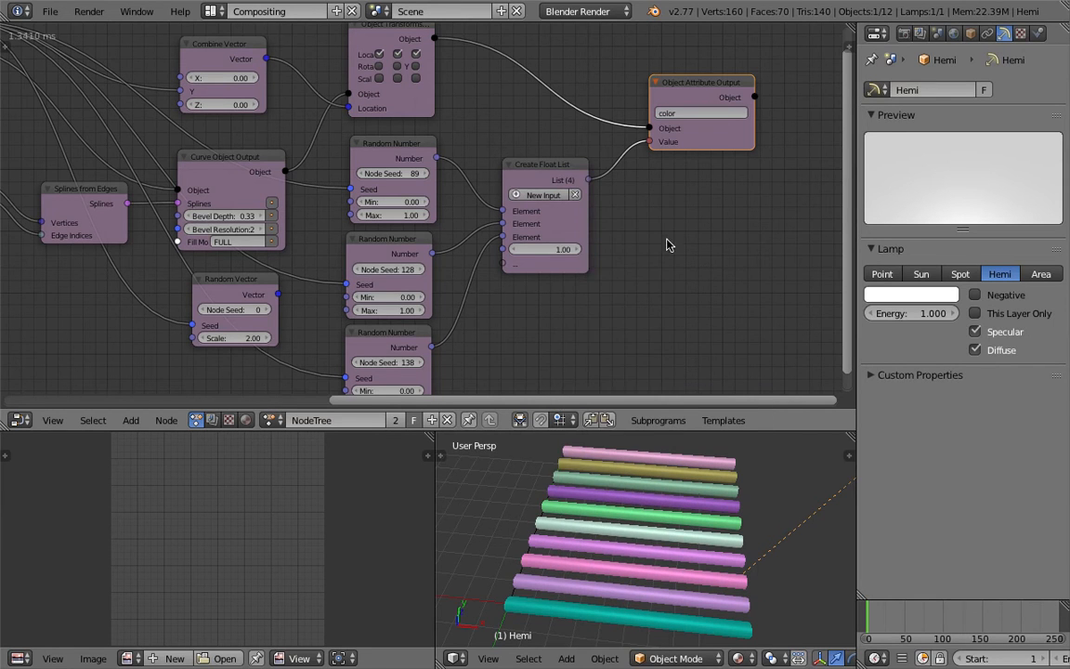
{"action": "scroll", "coordinate": [673, 260], "scroll_direction": "down", "scroll_amount": 2}
{"action": "key", "text": "shift+a"}
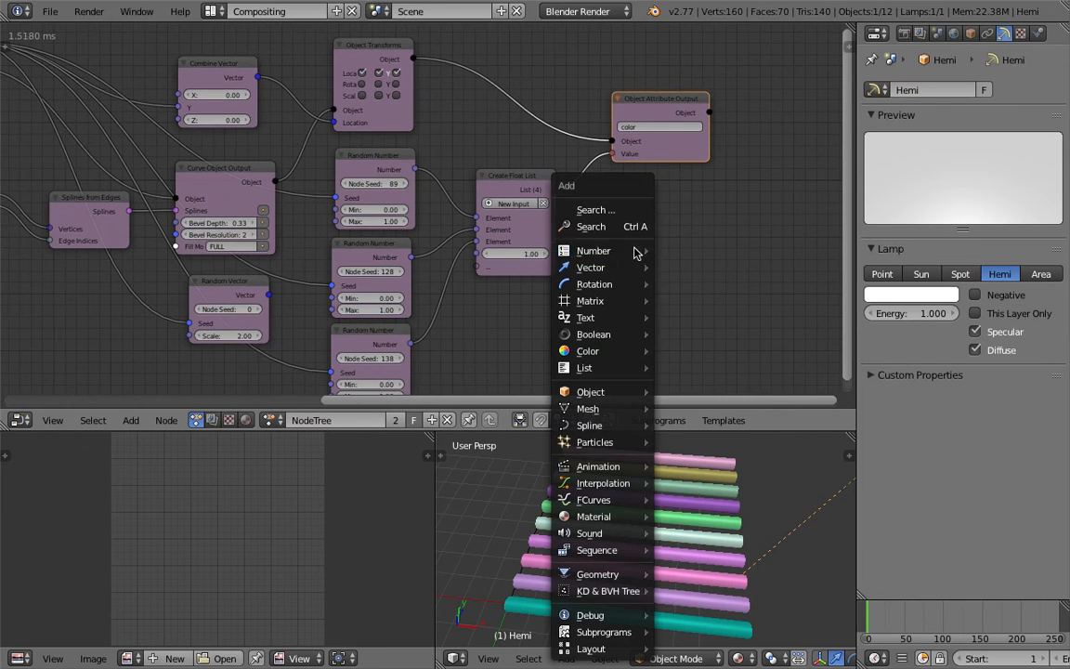
{"action": "left_click", "coordinate": [631, 226]}
{"action": "type", "text": "scrip"}
{"action": "key", "text": "Return"}
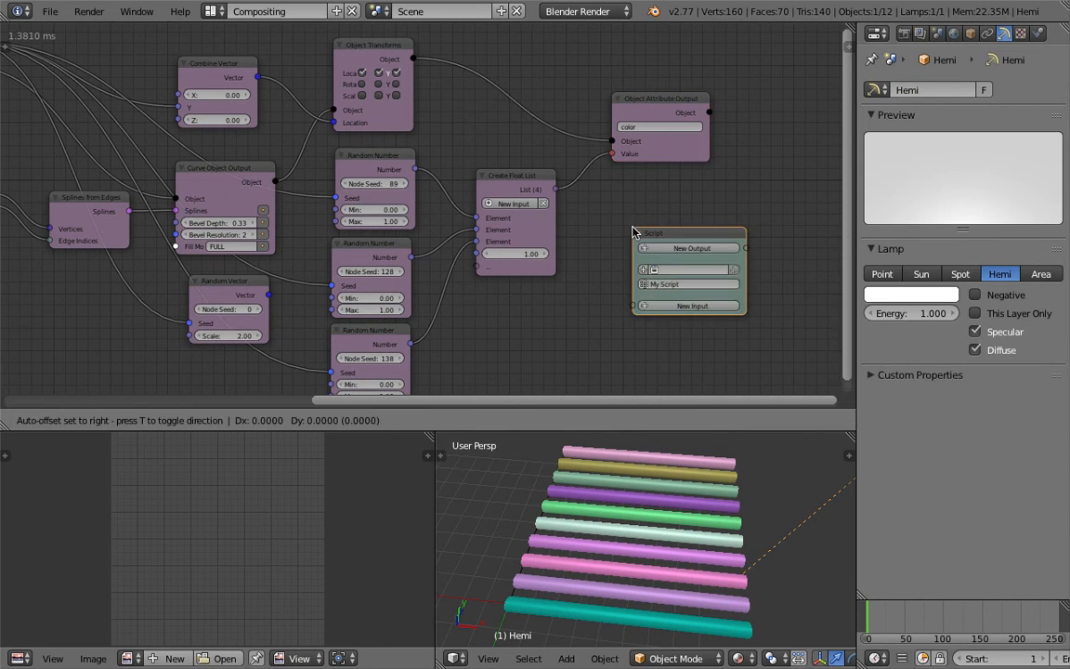
- Place the new Script node in the empty space below the Object Attribute Output node
{"action": "left_click", "coordinate": [606, 228]}
{"action": "scroll", "coordinate": [651, 247], "scroll_direction": "up", "scroll_amount": 2}
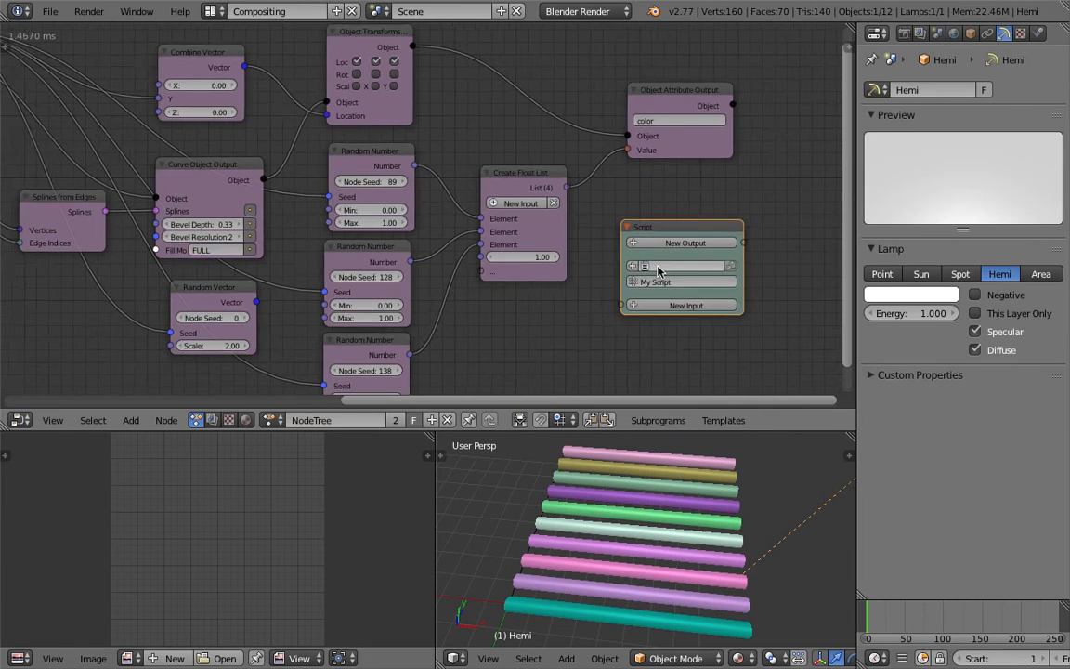
{"action": "middle_click_drag", "start_coordinate": [650, 195], "coordinate": [564, 197]}
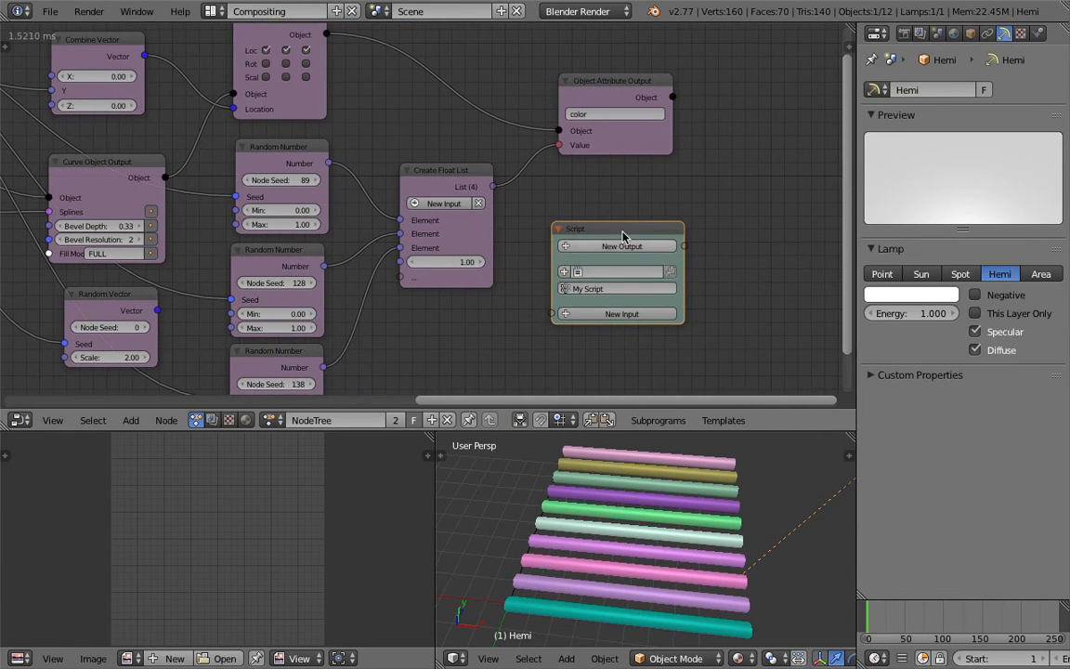
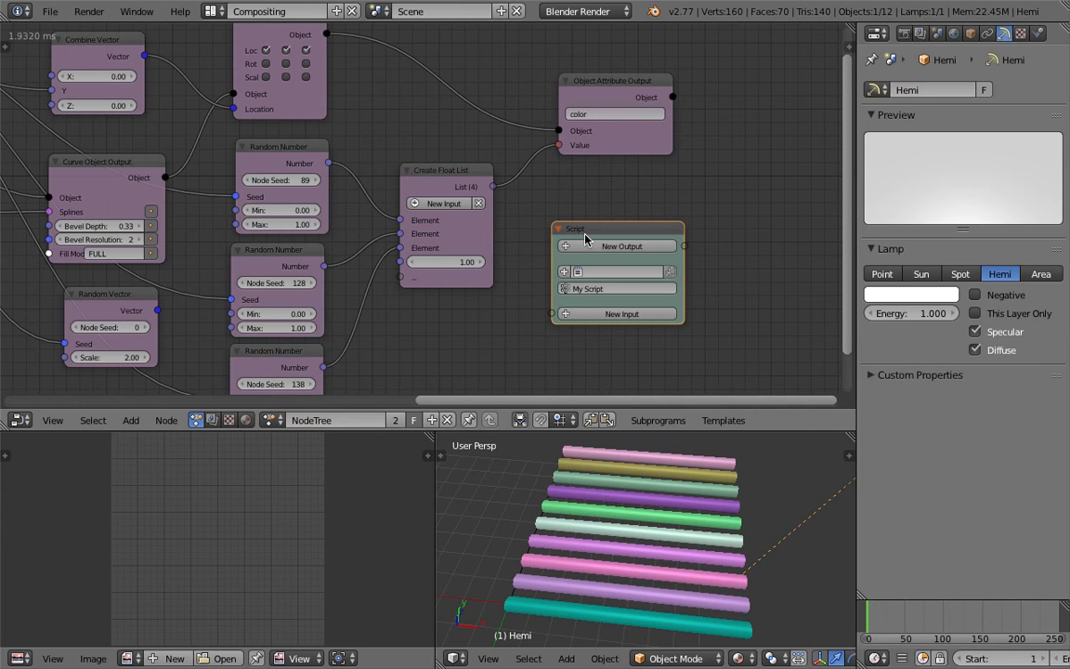
{"action": "middle_click_drag", "start_coordinate": [616, 214], "coordinate": [581, 206]}
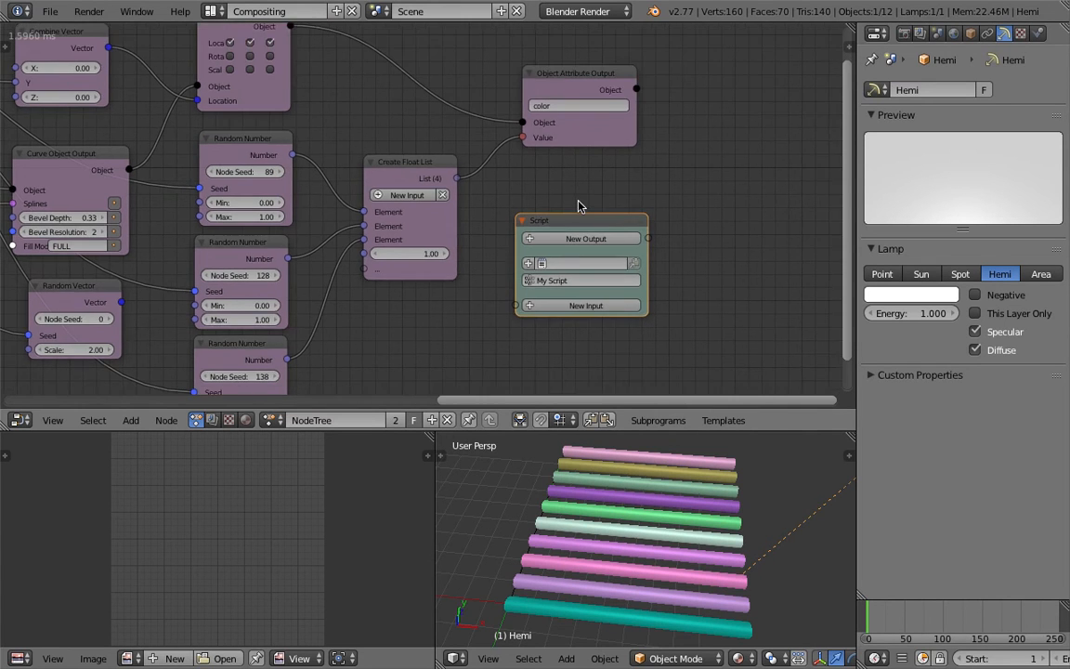
- Name the Script node's script "HSB to RGB script" and create its text block
{"action": "scroll", "coordinate": [581, 210], "scroll_direction": "up", "scroll_amount": 1}
{"action": "left_click", "coordinate": [614, 284]}
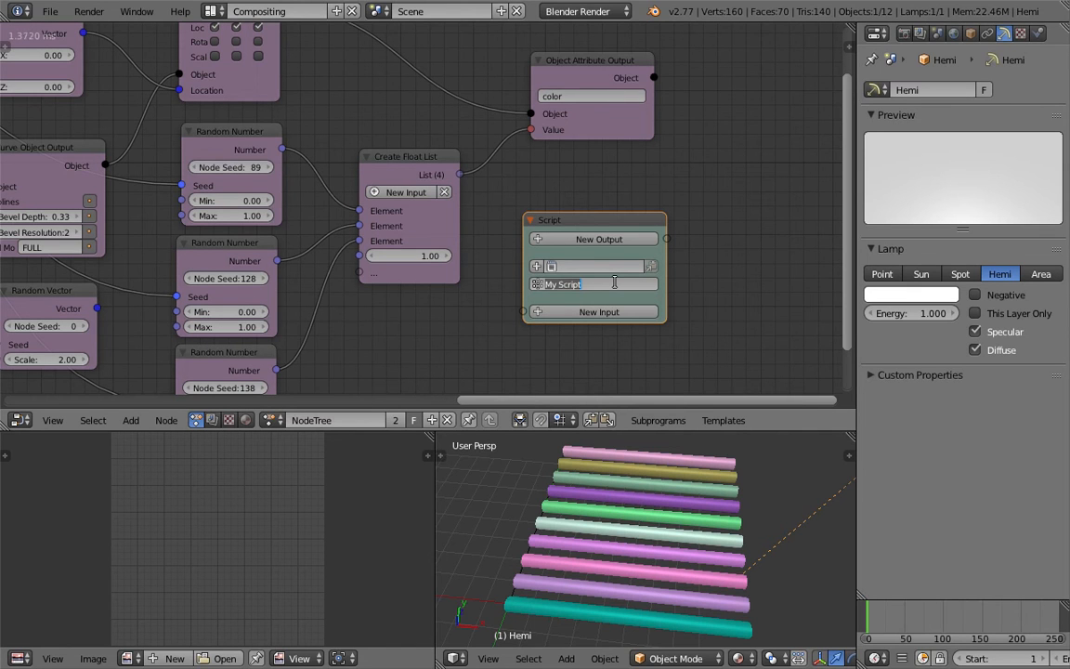
{"action": "type", "text": "HSB to RGB script"}
{"action": "key", "text": "Return"}
{"action": "left_click", "coordinate": [551, 267]}
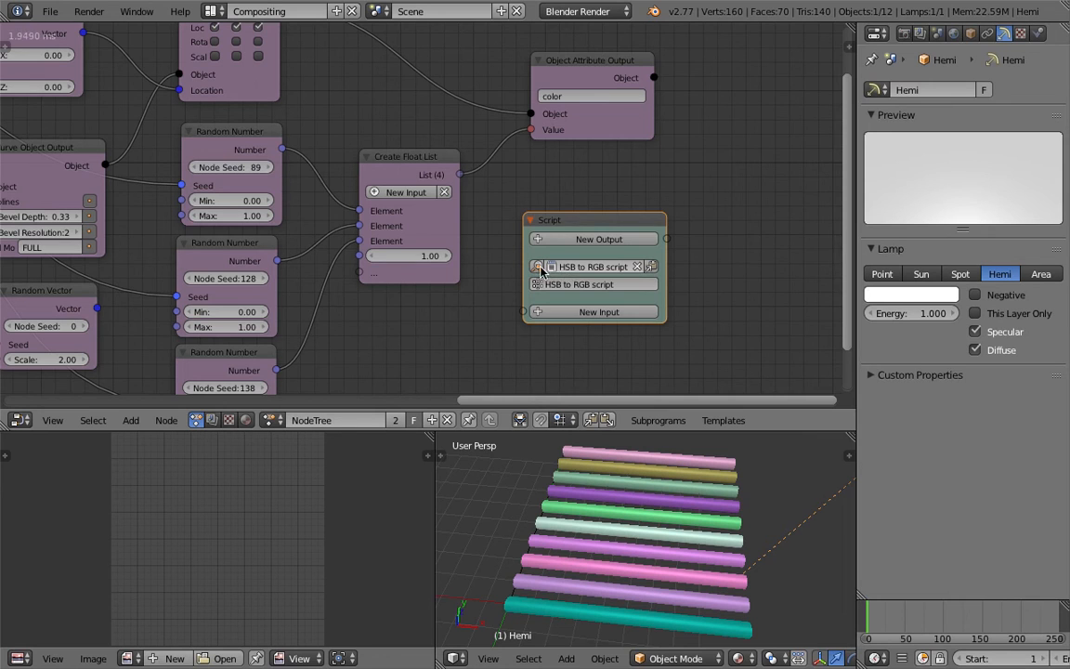
- Open the HSB to RGB script in place of the image editor, show line numbers and syntax highlighting, and enlarge that area
{"action": "left_click", "coordinate": [538, 268]}
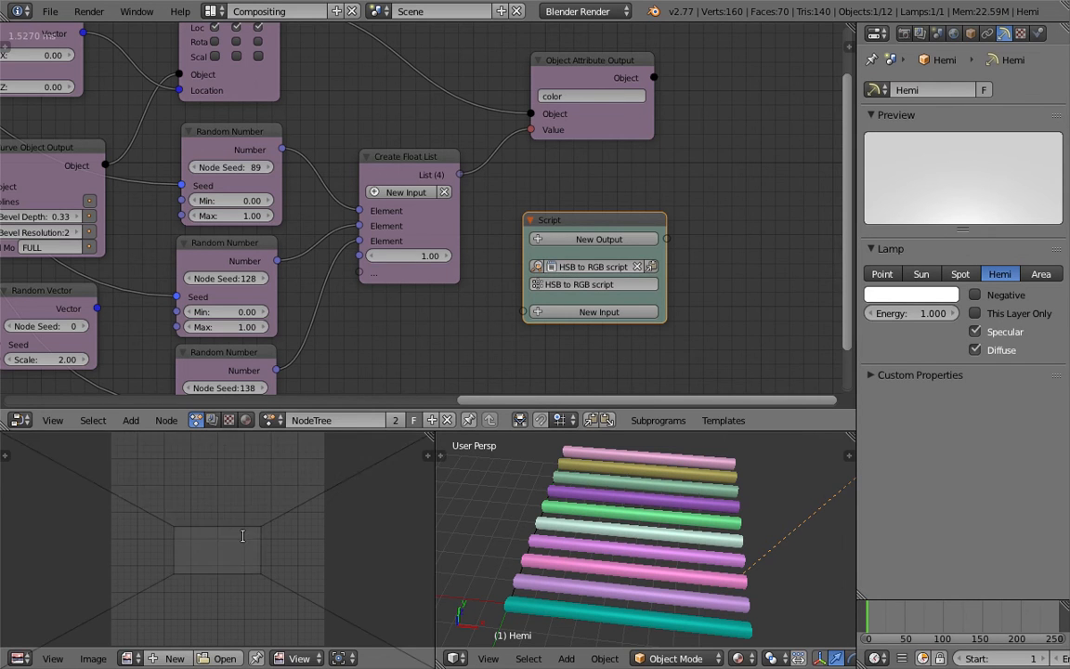
{"action": "scroll", "coordinate": [321, 661], "scroll_direction": "down", "scroll_amount": 4}
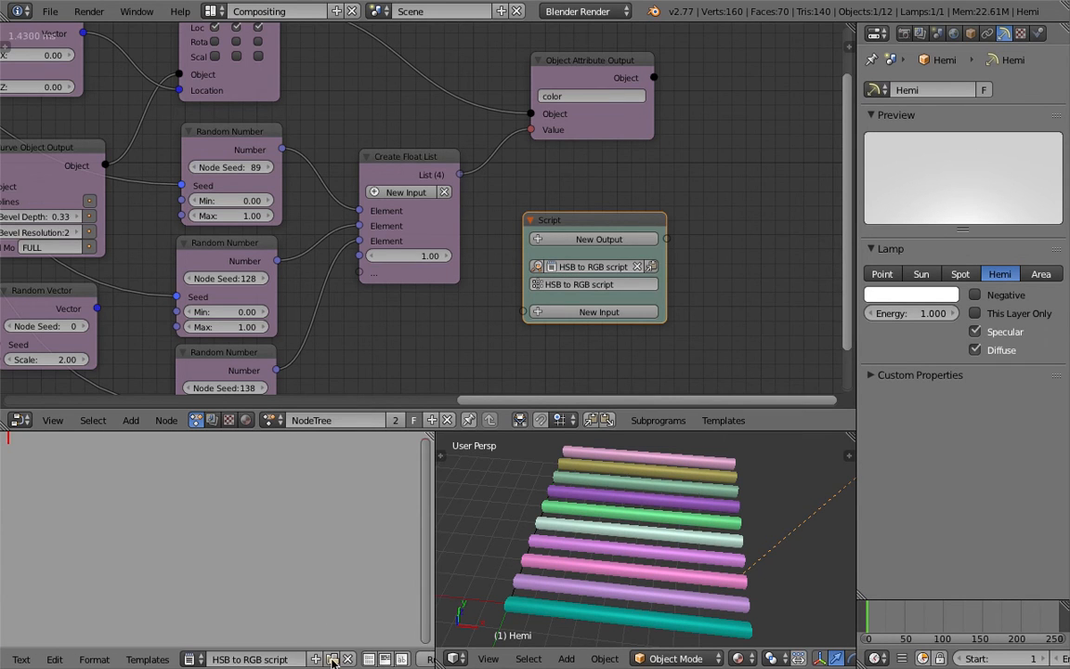
{"action": "left_click", "coordinate": [367, 660]}
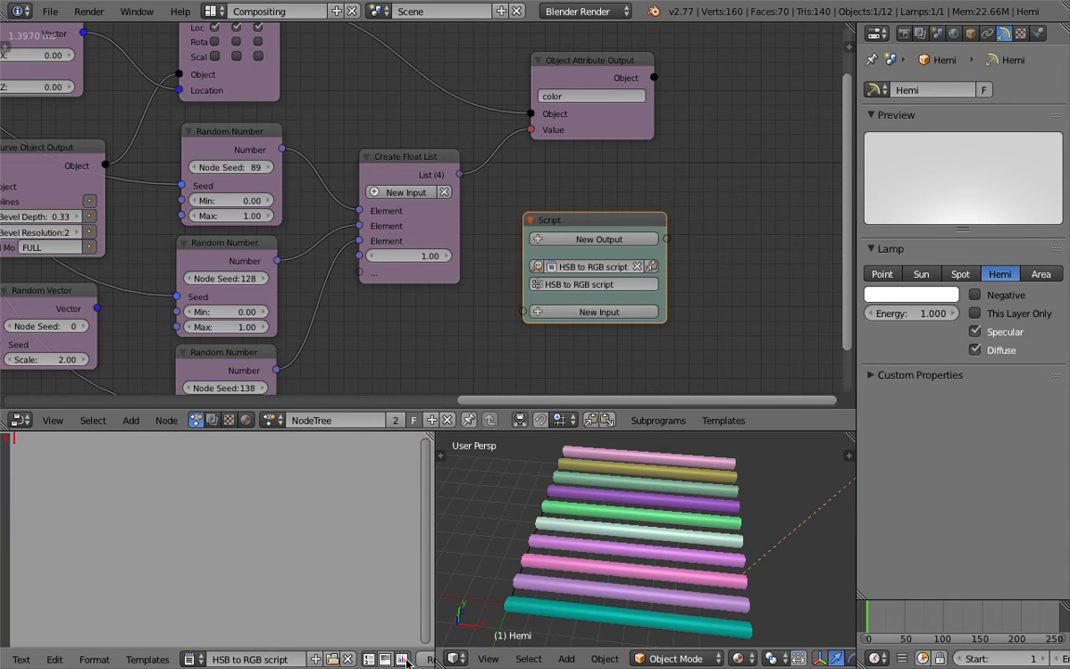
{"action": "left_click_drag", "start_coordinate": [391, 420], "coordinate": [392, 381]}
{"action": "middle_click_drag", "start_coordinate": [404, 313], "coordinate": [486, 266]}
{"action": "scroll", "coordinate": [447, 299], "scroll_direction": "down", "scroll_amount": 4}
- Write the comment "# Python script to convert HSV value into RGB" and the line "import colorsys" in the script
{"action": "type", "text": "# Pyth"}
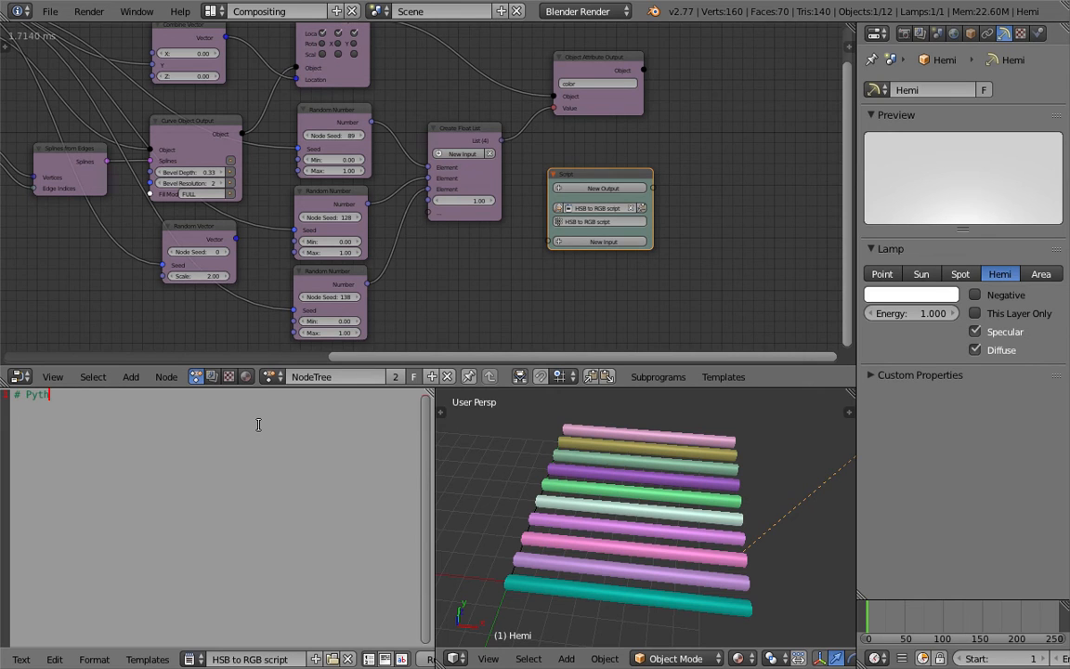
{"action": "type", "text": "on script to convert HS"}
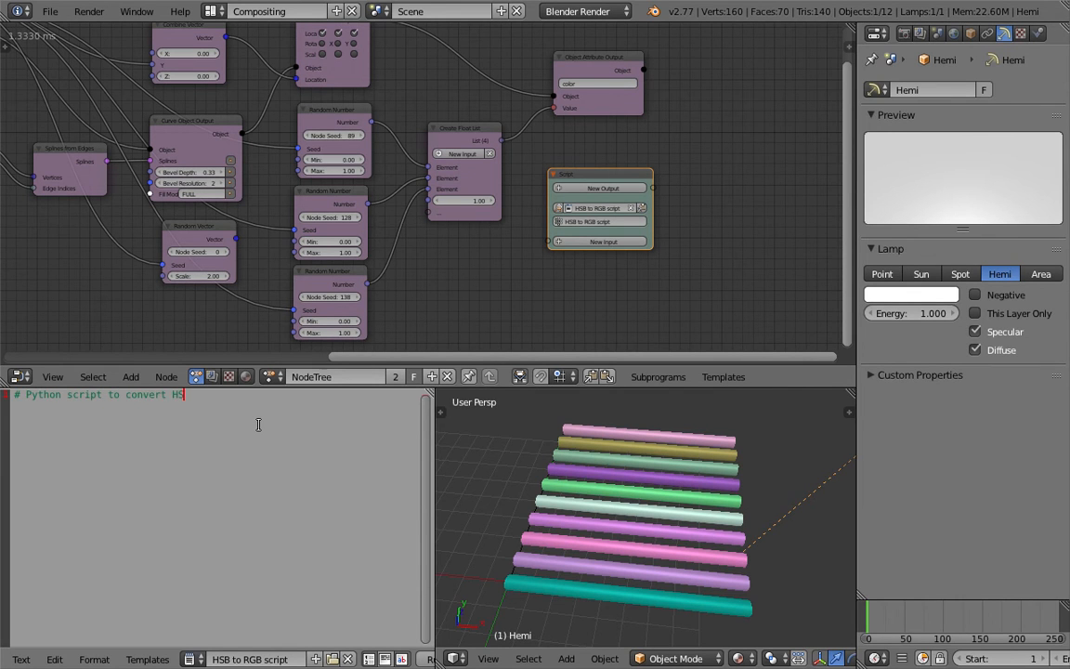
{"action": "type", "text": "V value into RGB"}
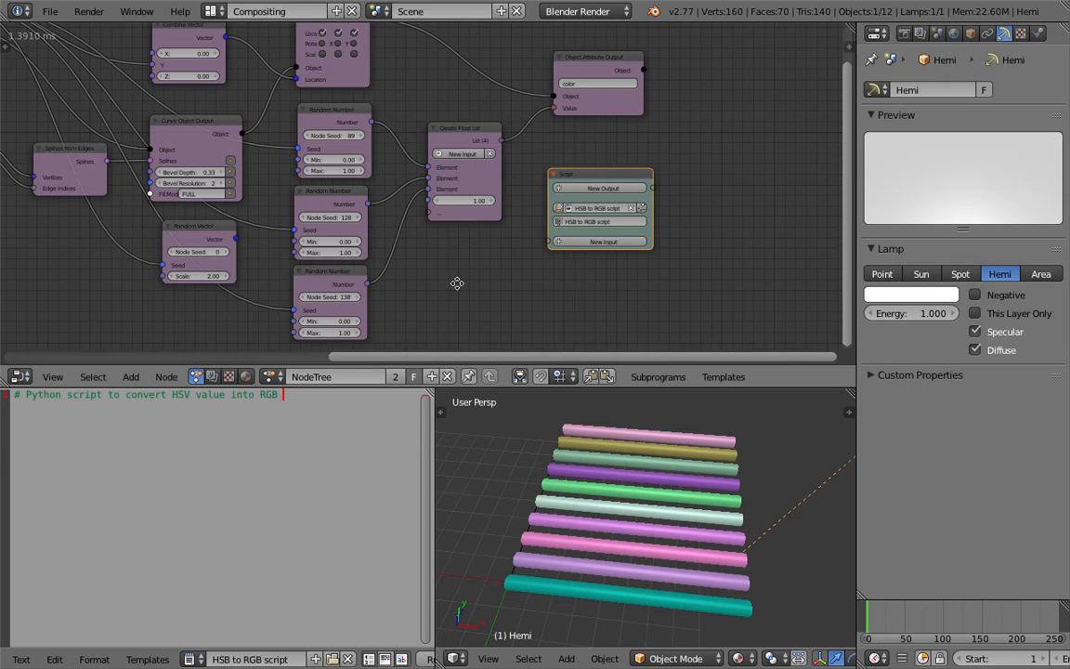
{"action": "middle_click_drag", "start_coordinate": [457, 284], "coordinate": [481, 273]}
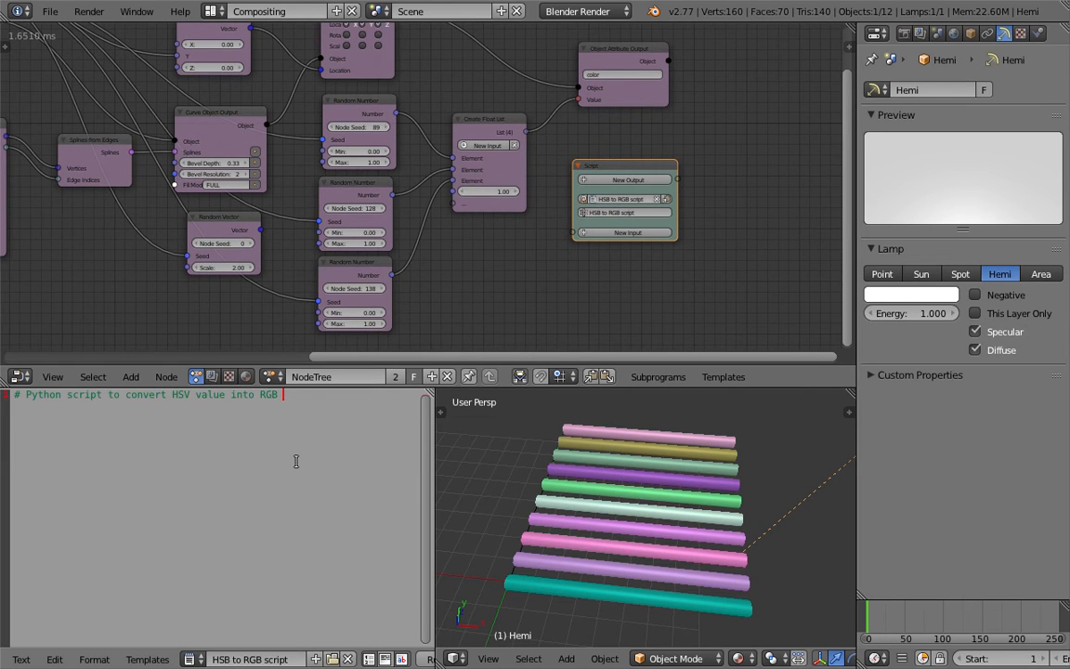
{"action": "type", "text": "import colorsys"}
{"action": "middle_click_drag", "start_coordinate": [559, 302], "coordinate": [562, 289]}
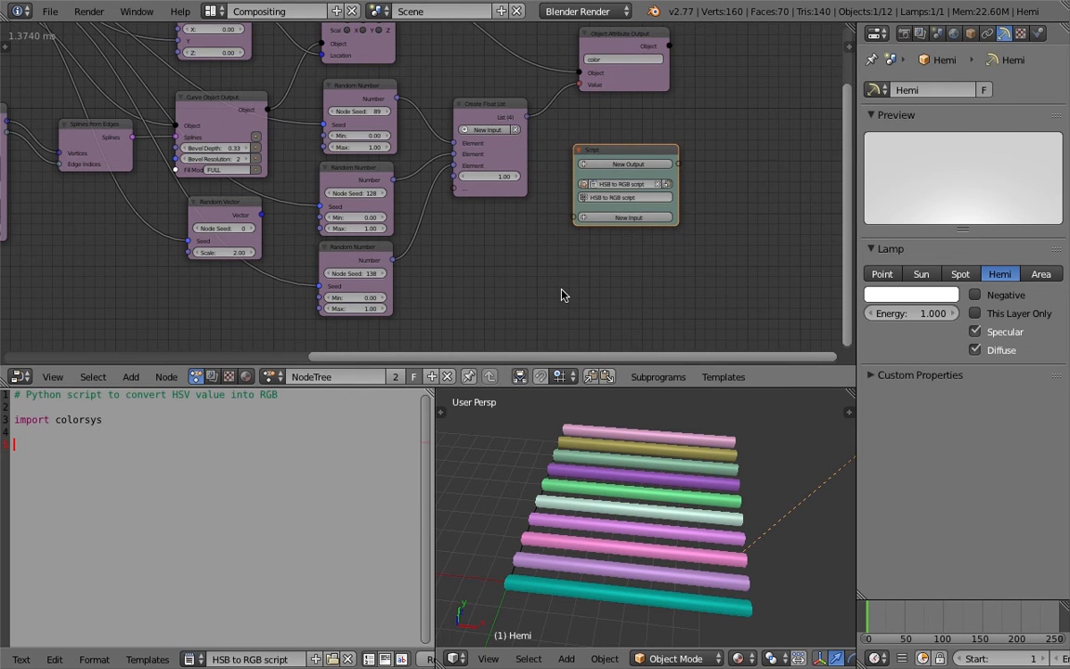
- Switch to the browser and examine the Blender Stack Exchange answer on converting HSV to RGB with mathutils and colorsys
{"action": "key", "text": "ctrl+Right"}
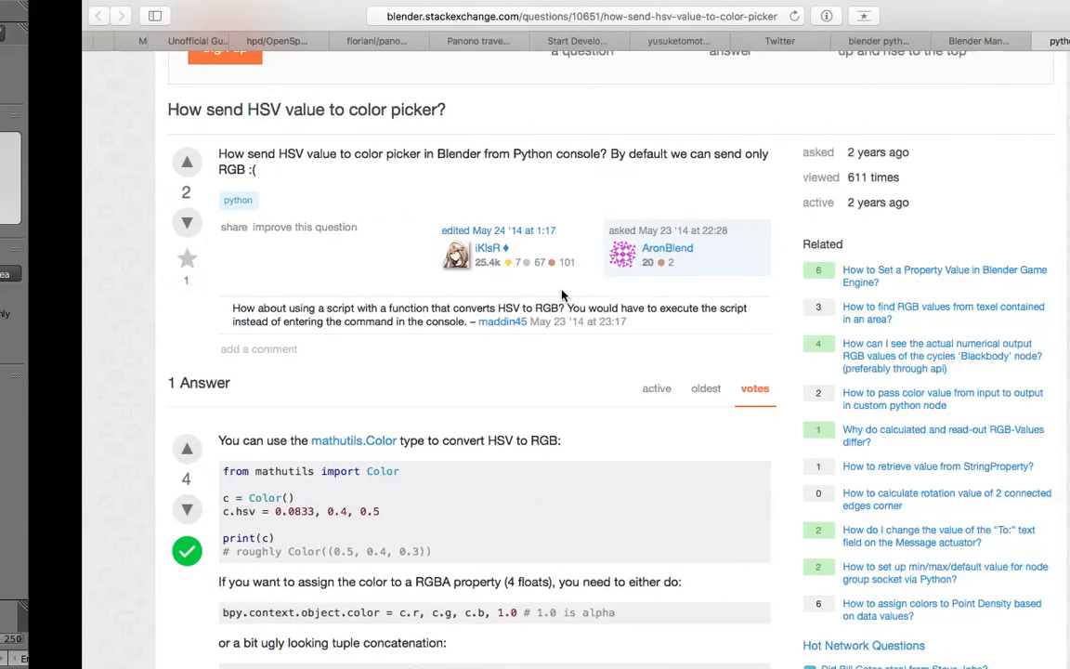
{"action": "scroll", "coordinate": [437, 199], "scroll_direction": "up", "scroll_amount": 4}
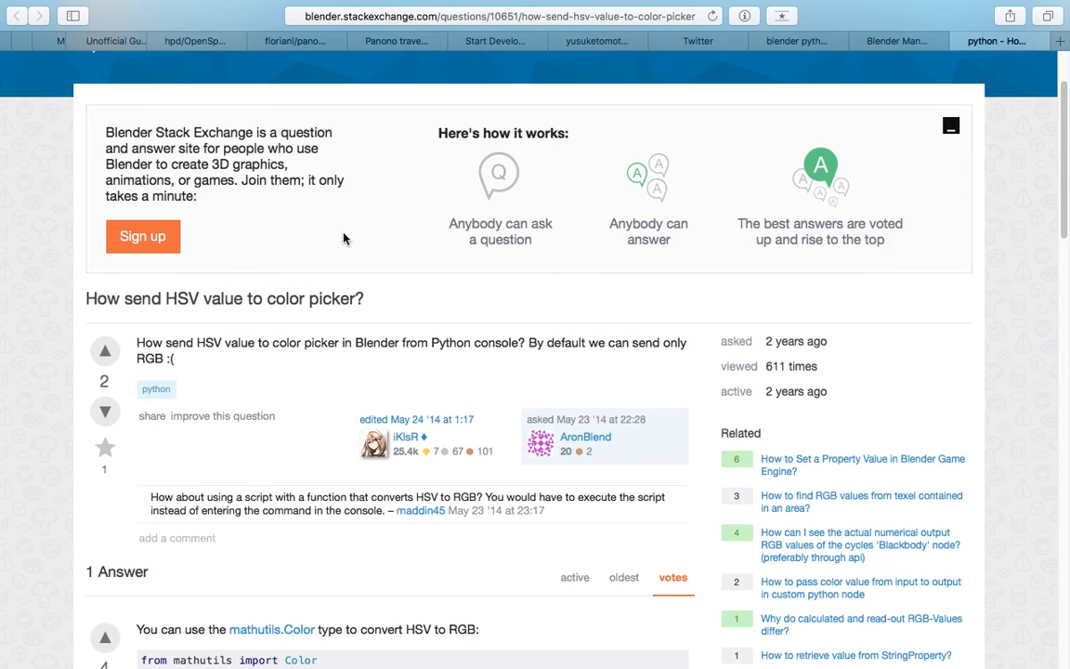
{"action": "scroll", "coordinate": [342, 244], "scroll_direction": "up", "scroll_amount": 3}
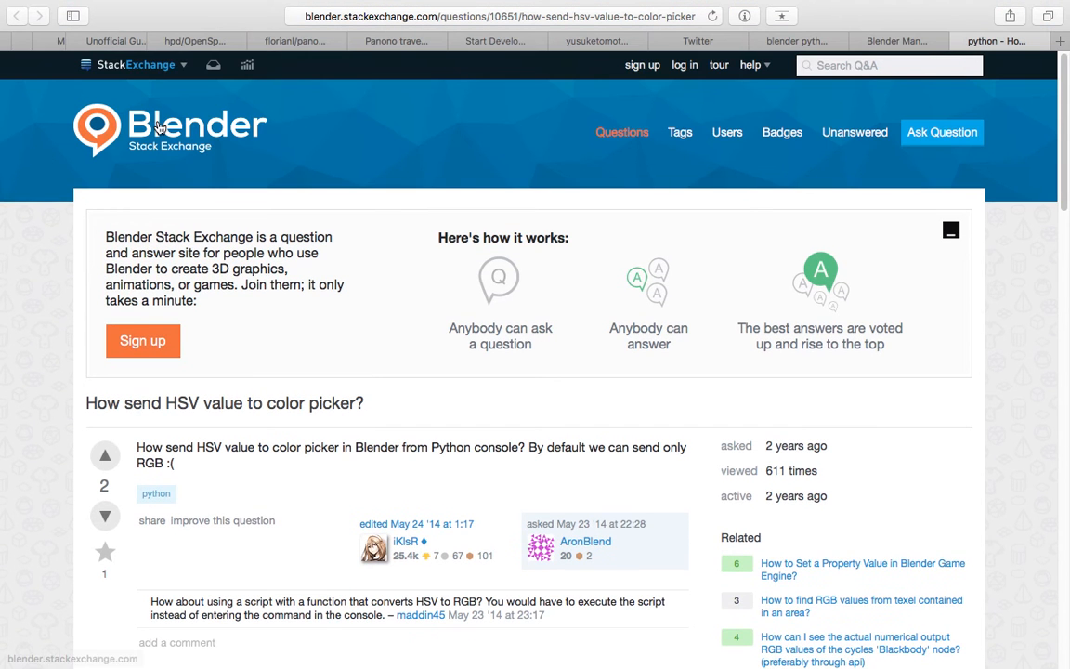
{"action": "scroll", "coordinate": [186, 223], "scroll_direction": "down", "scroll_amount": 4}
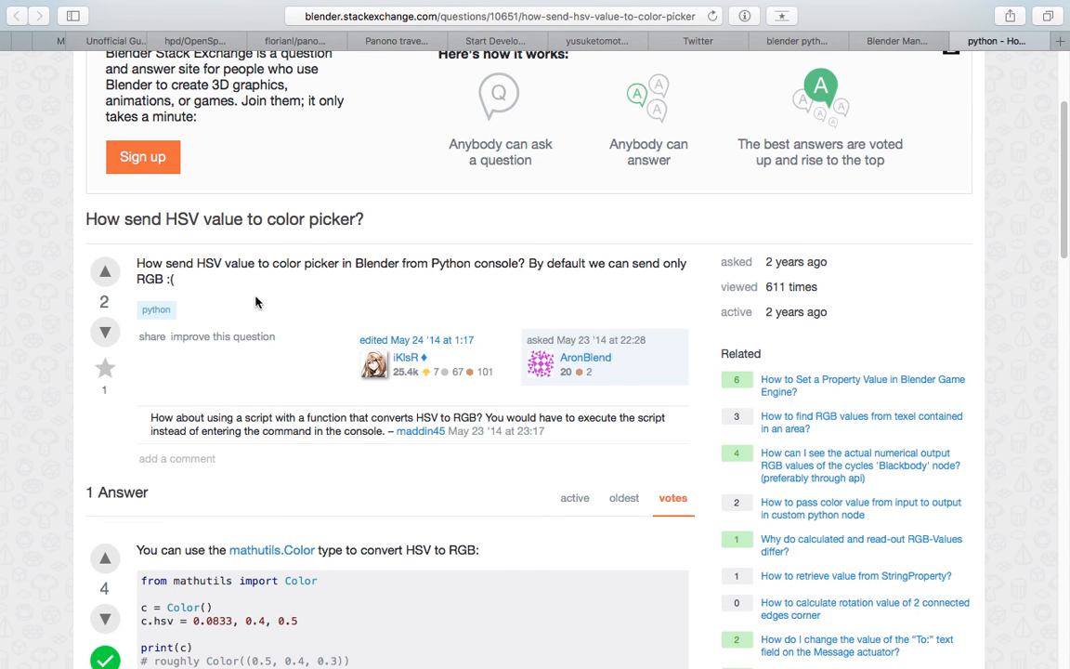
{"action": "scroll", "coordinate": [687, 291], "scroll_direction": "down", "scroll_amount": 2}
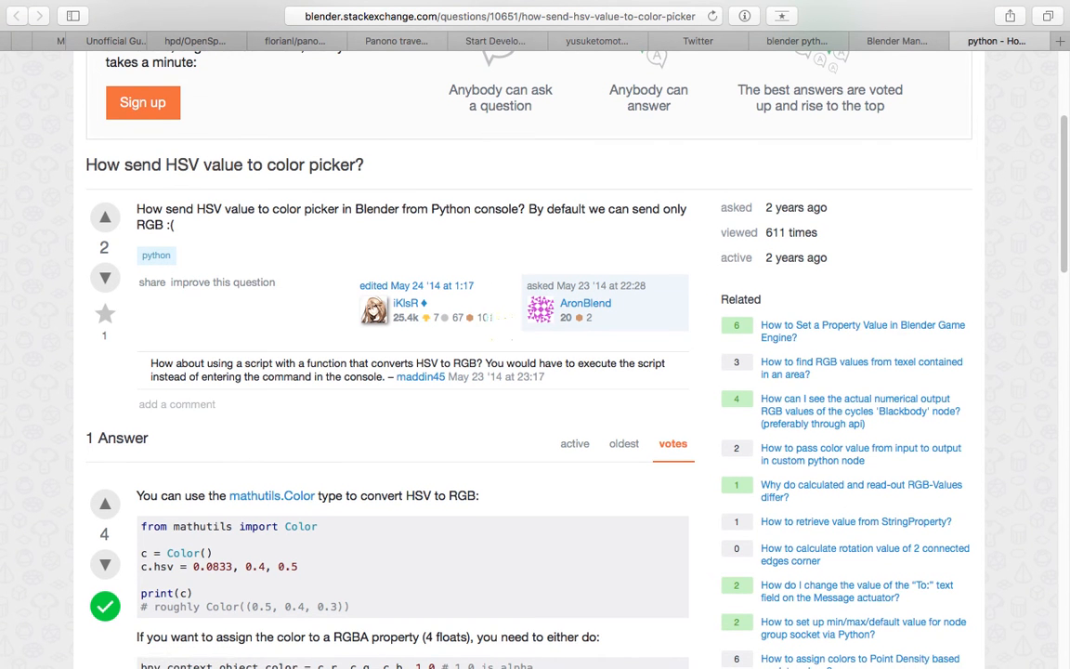
{"action": "scroll", "coordinate": [441, 285], "scroll_direction": "down", "scroll_amount": 3}
{"action": "scroll", "coordinate": [519, 301], "scroll_direction": "down", "scroll_amount": 6}
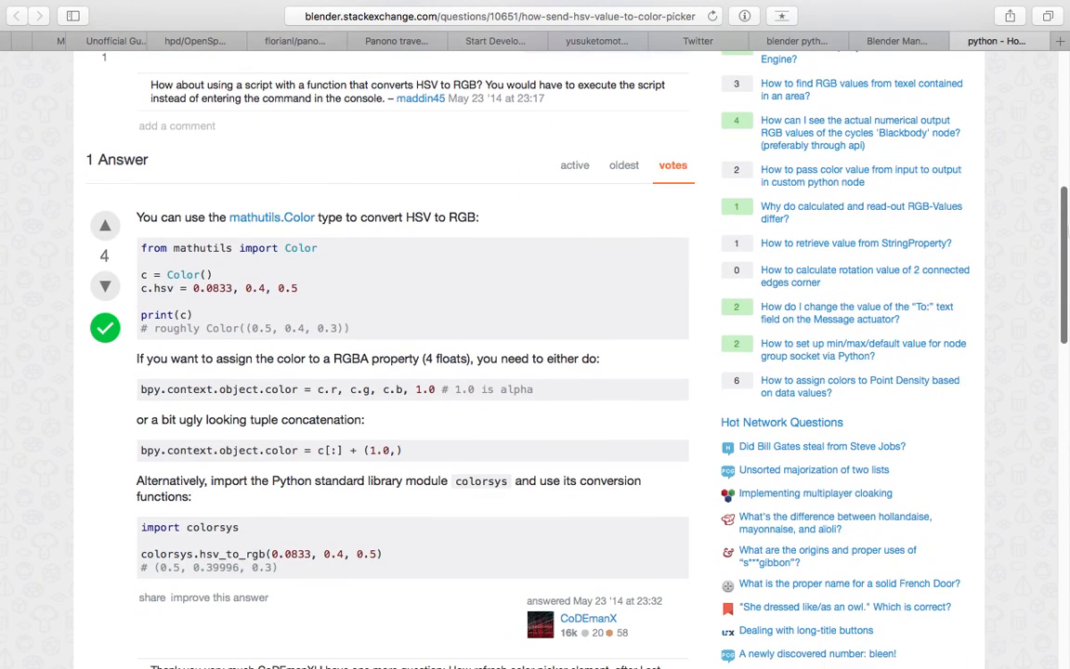
{"action": "double_click", "coordinate": [185, 249]}
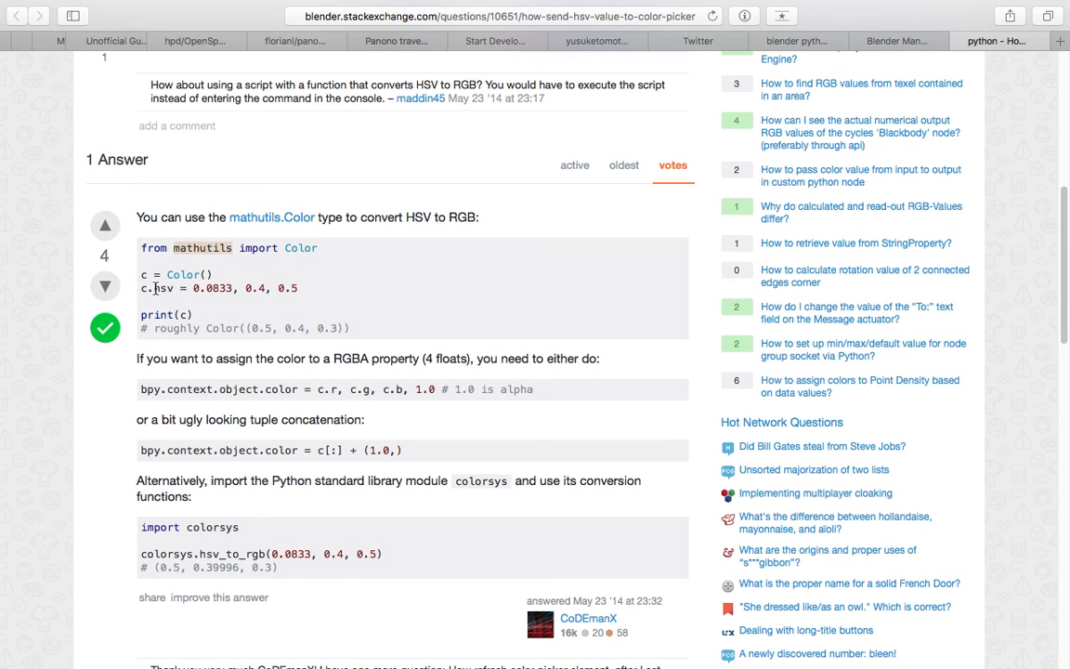
{"action": "scroll", "coordinate": [315, 343], "scroll_direction": "down", "scroll_amount": 2}
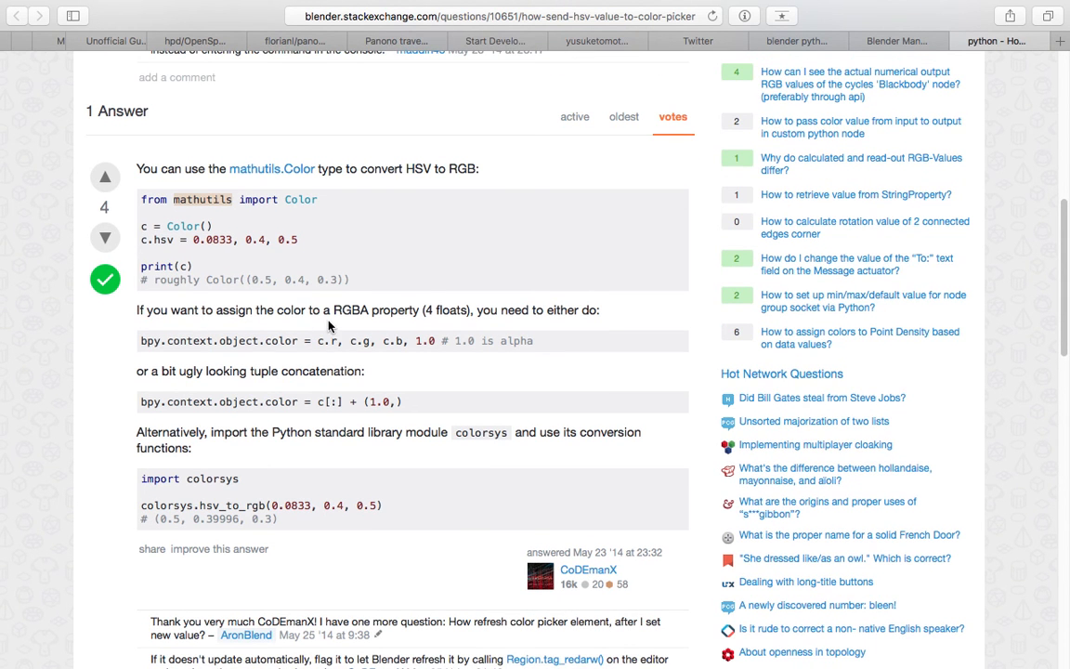
{"action": "left_click_drag", "start_coordinate": [272, 433], "coordinate": [487, 450]}
{"action": "scroll", "coordinate": [1067, 351], "scroll_direction": "down", "scroll_amount": 3}
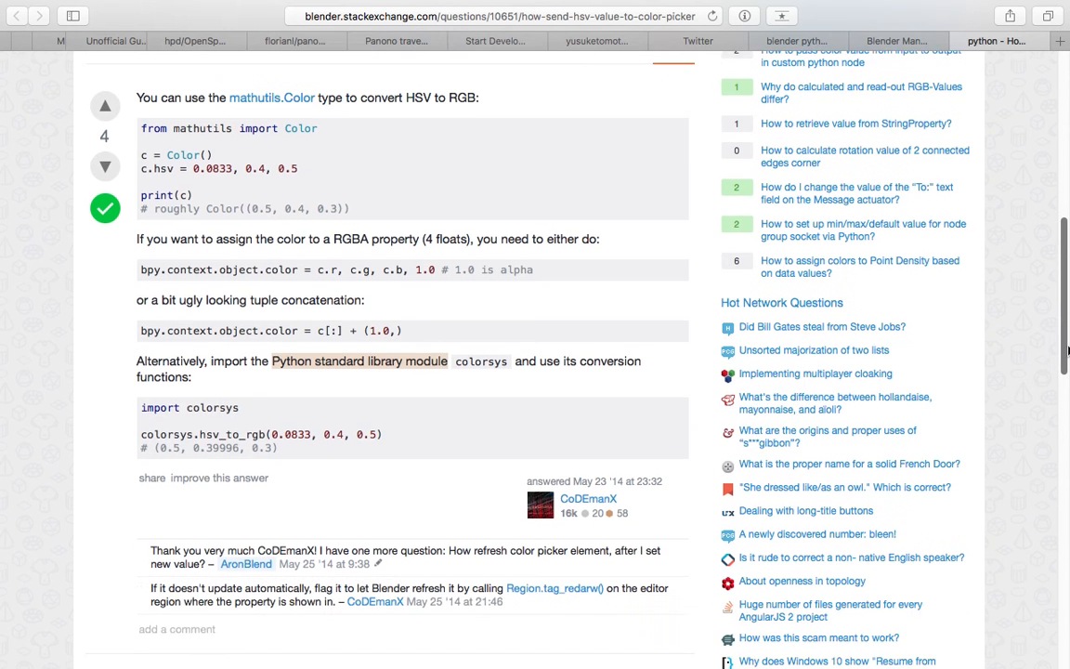
- Replace the script's import line with the "import colorsys" and "colorsys.hsv_to_rgb(0.0833, 0.4, 0.5)" code copied from the browser answer
{"action": "left_click_drag", "start_coordinate": [144, 391], "coordinate": [383, 417]}
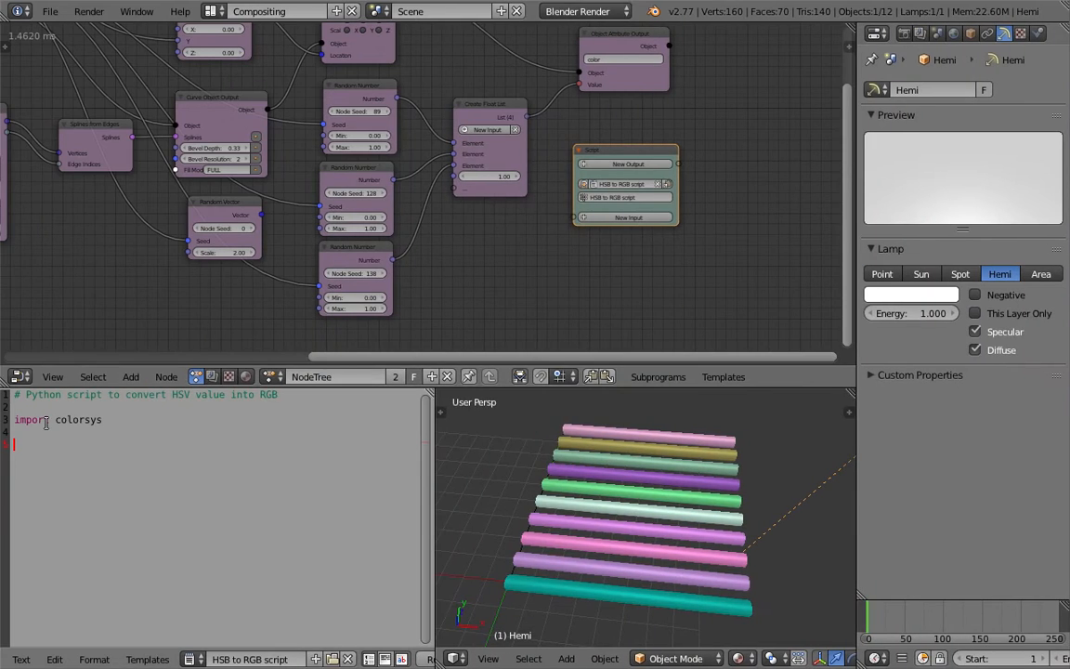
{"action": "left_click_drag", "start_coordinate": [66, 444], "coordinate": [12, 420]}
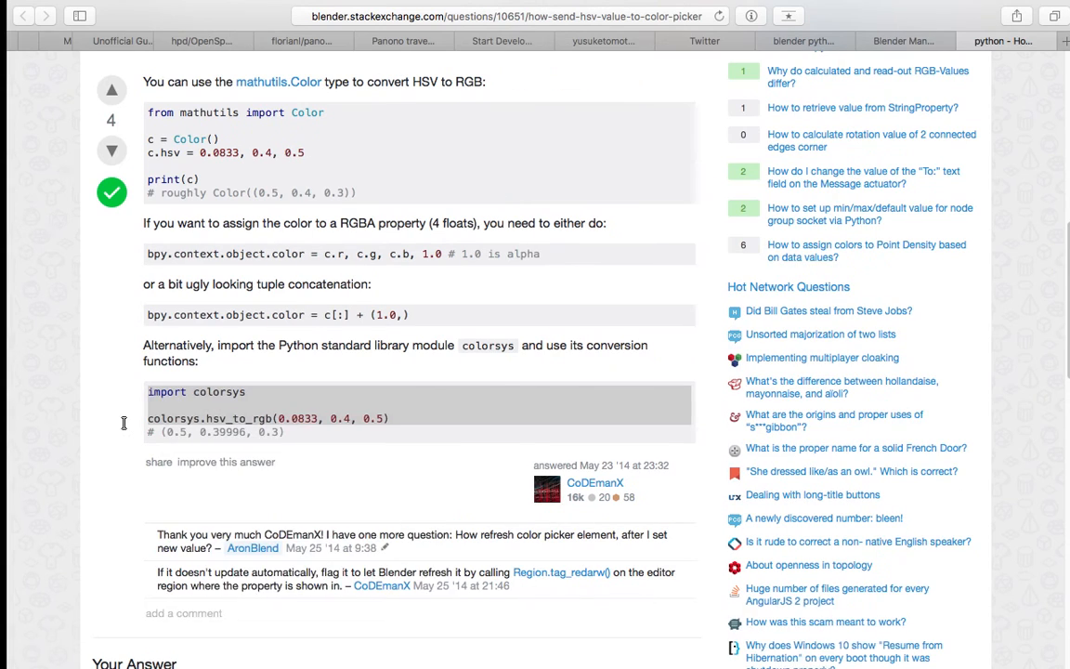
{"action": "right_click", "coordinate": [160, 414]}
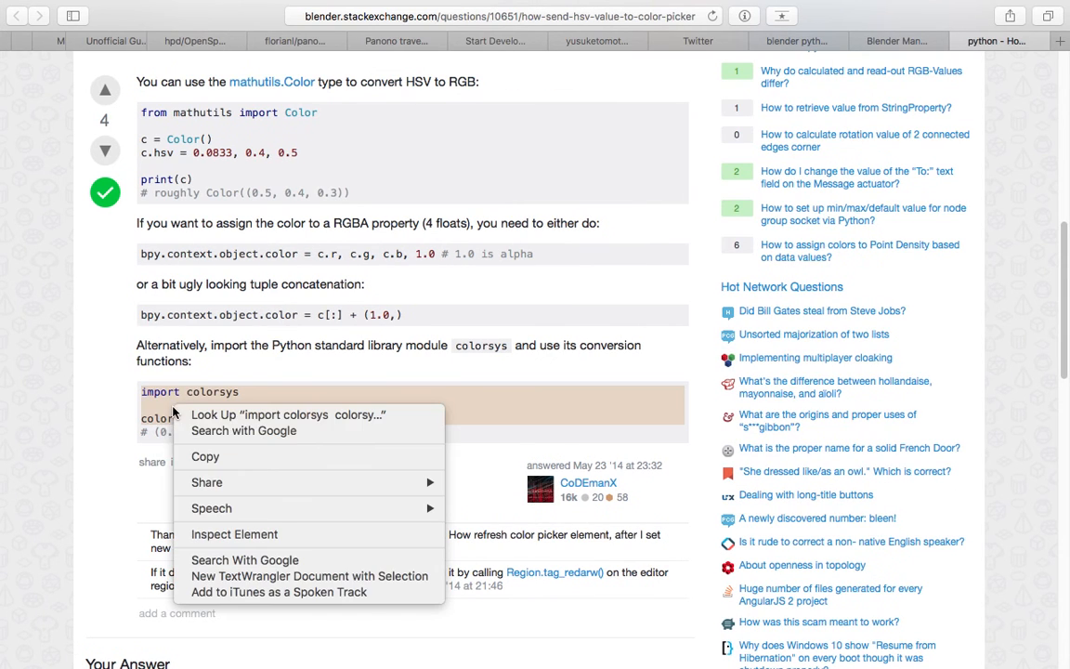
{"action": "left_click", "coordinate": [205, 456]}
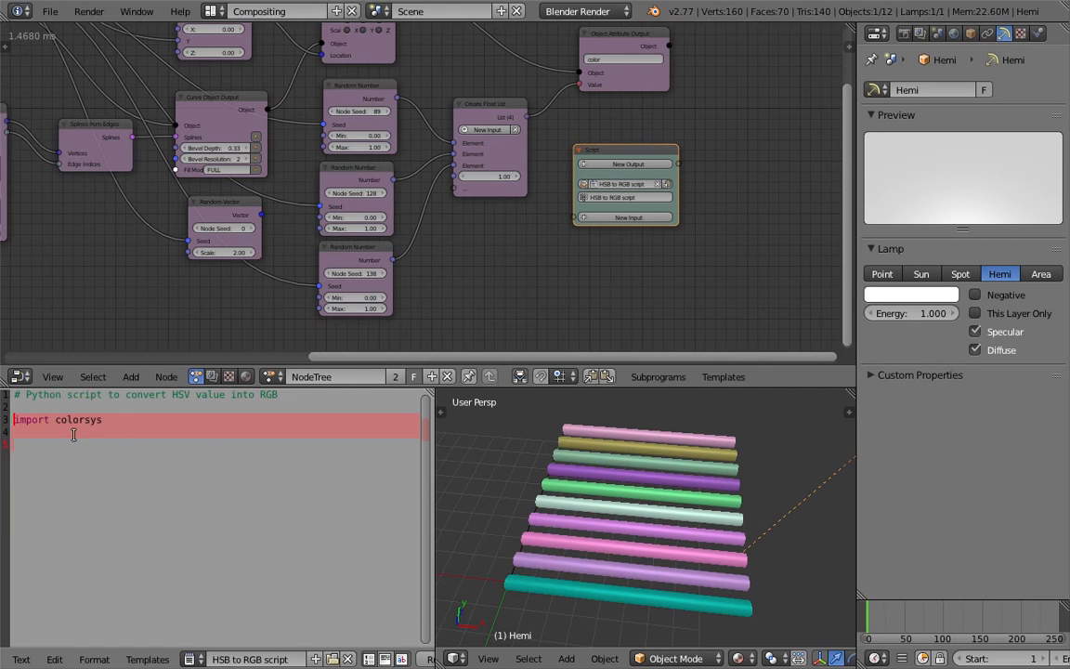
{"action": "right_click", "coordinate": [73, 432]}
{"action": "left_click", "coordinate": [74, 443]}
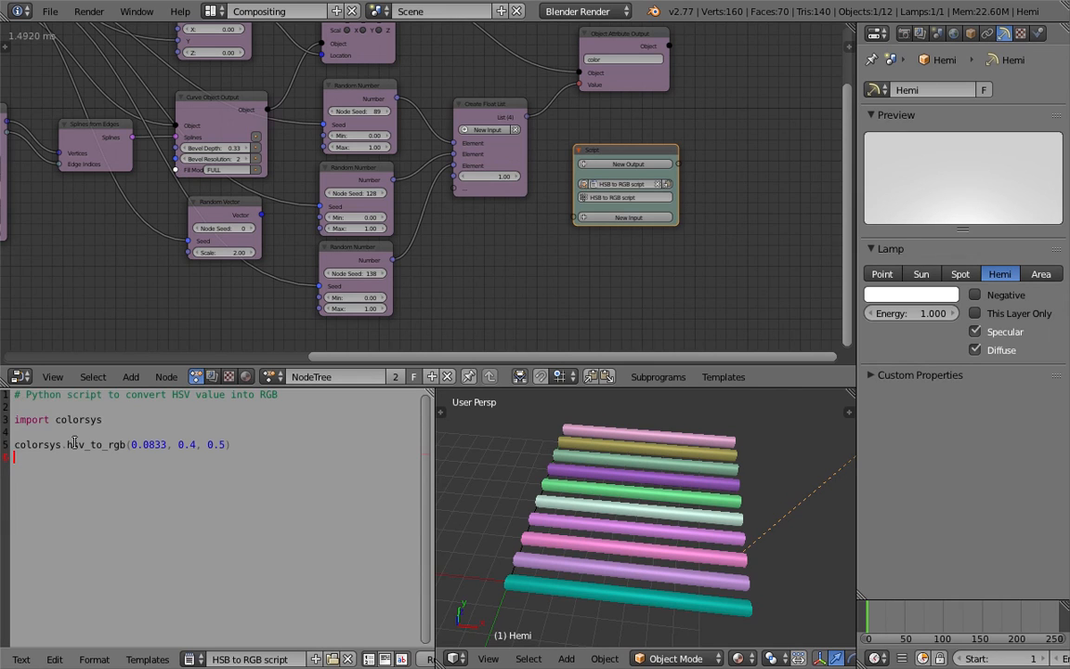
- Replace the numeric arguments of colorsys.hsv_to_rgb with the variables h, s, v
{"action": "left_click", "coordinate": [74, 432]}
{"action": "left_click", "coordinate": [143, 445]}
{"action": "left_click_drag", "start_coordinate": [130, 444], "coordinate": [221, 444]}
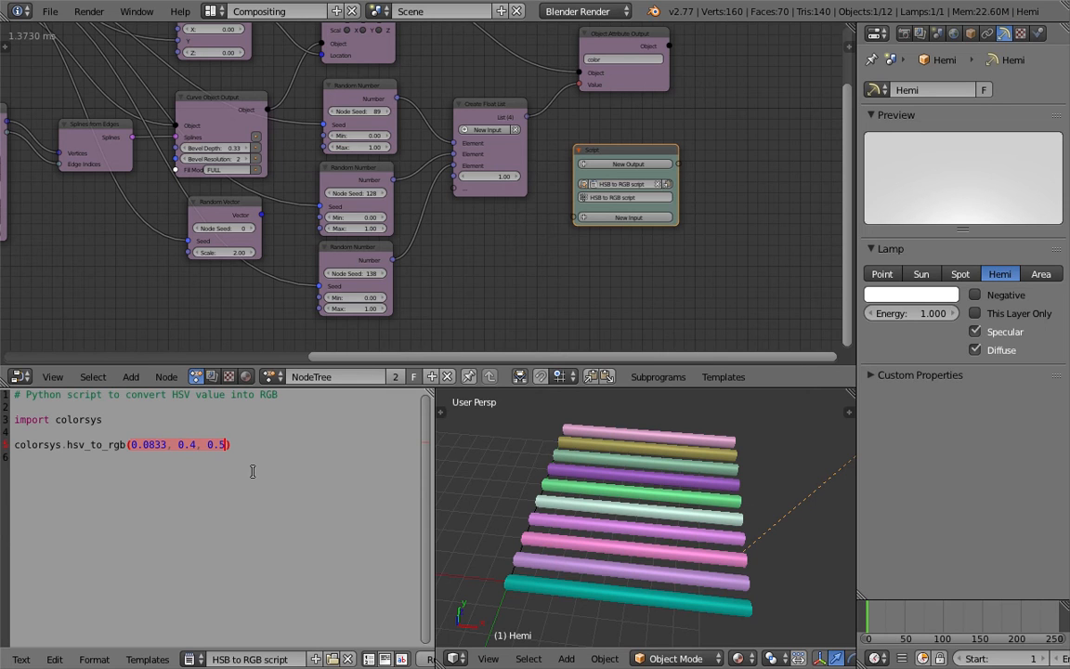
{"action": "type", "text": "h, s"}
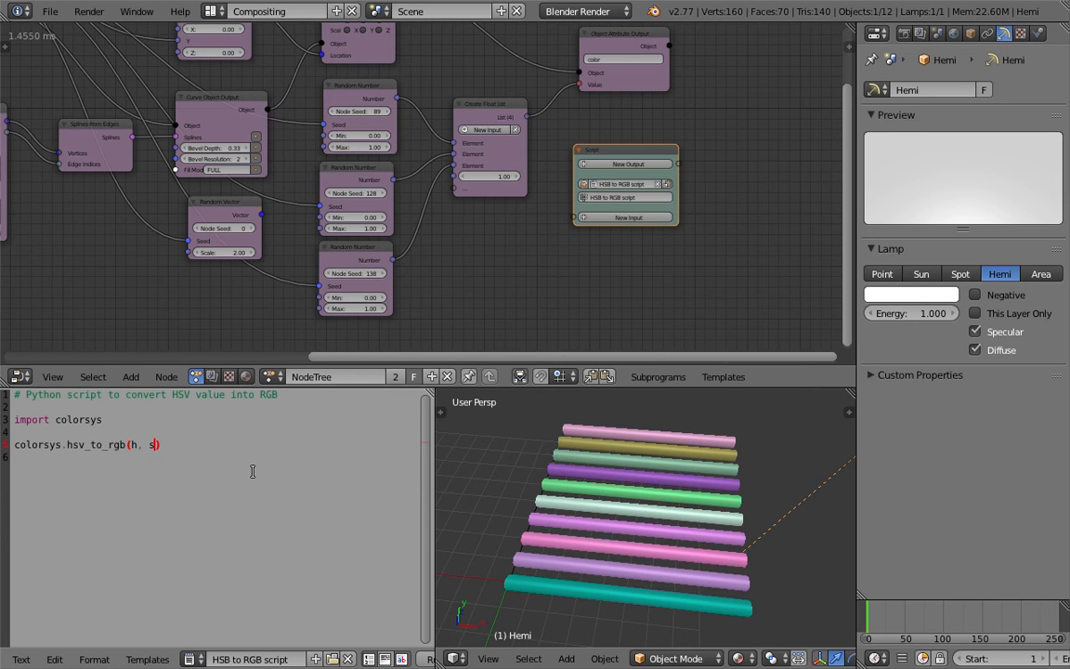
{"action": "type", "text": ", v"}
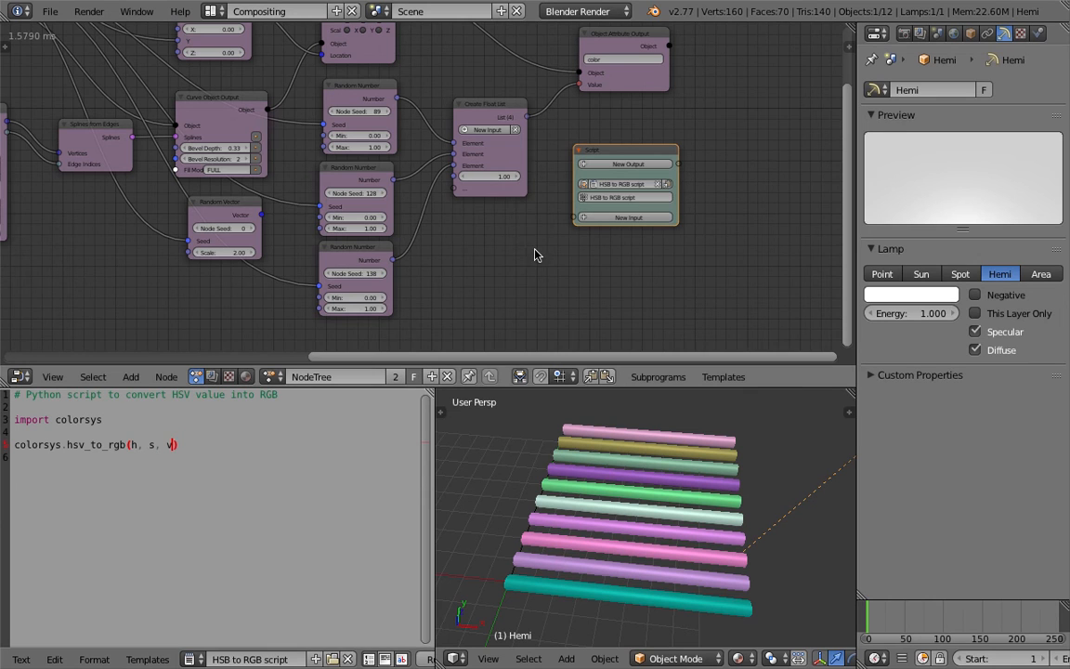
- Add a Float input to the Script node
{"action": "middle_click_drag", "start_coordinate": [575, 252], "coordinate": [456, 243]}
{"action": "scroll", "coordinate": [483, 241], "scroll_direction": "up", "scroll_amount": 4}
{"action": "left_click", "coordinate": [537, 220]}
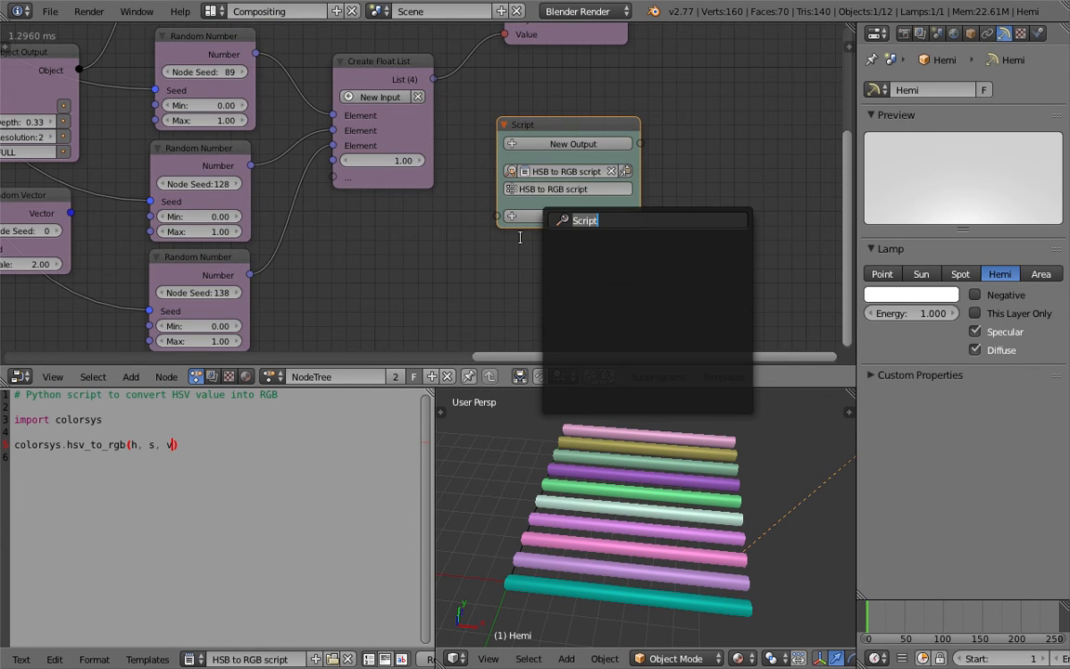
{"action": "type", "text": "float"}
{"action": "key", "text": "Down"}
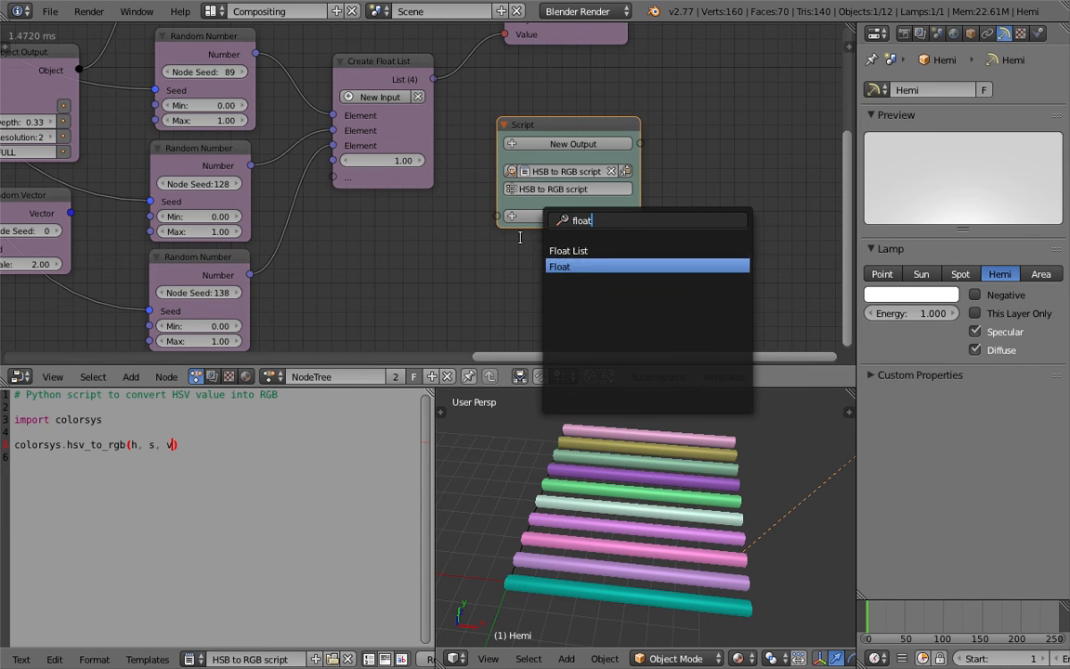
{"action": "key", "text": "Return"}
{"action": "left_click", "coordinate": [521, 234]}
{"action": "key", "text": "Up"}
{"action": "key", "text": "Return"}
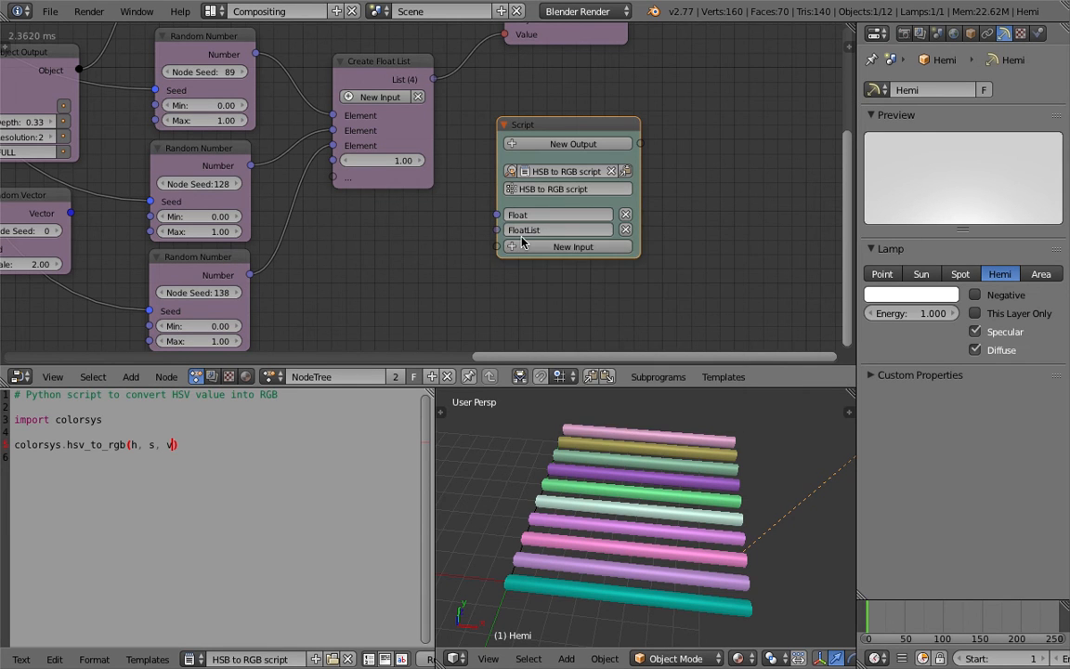
{"action": "left_click", "coordinate": [625, 230]}
- Add a second Float input to the Script node below the first one
{"action": "left_click", "coordinate": [587, 235]}
{"action": "type", "text": "float"}
{"action": "key", "text": "Down"}
{"action": "key", "text": "Return"}
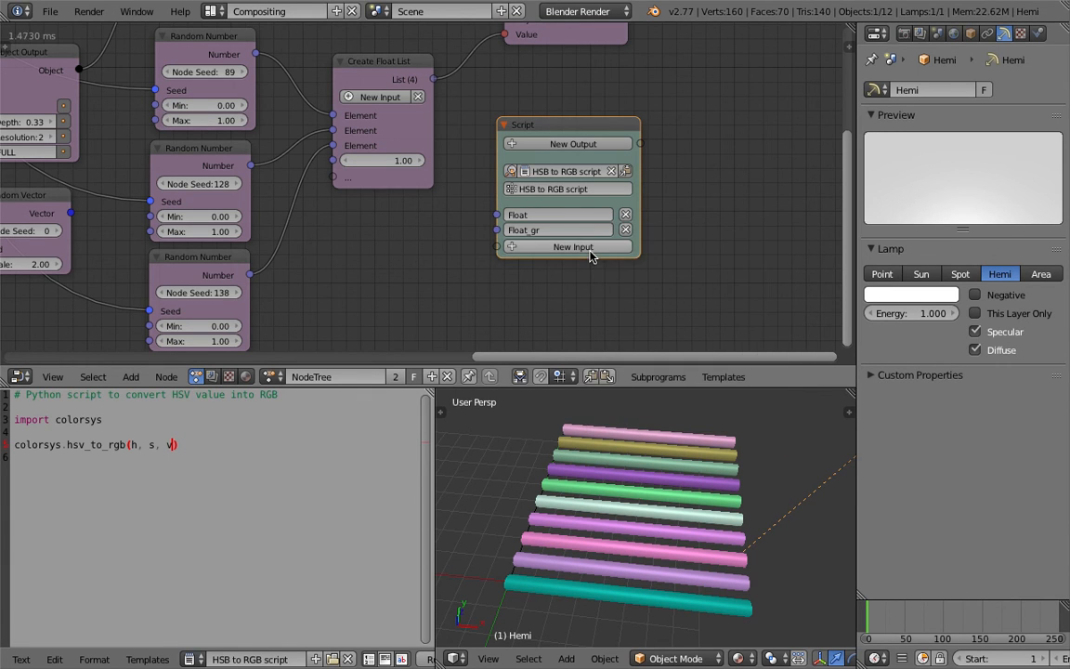
- Add a third Float input to the Script node and name the three inputs h, s and v
{"action": "left_click", "coordinate": [588, 248]}
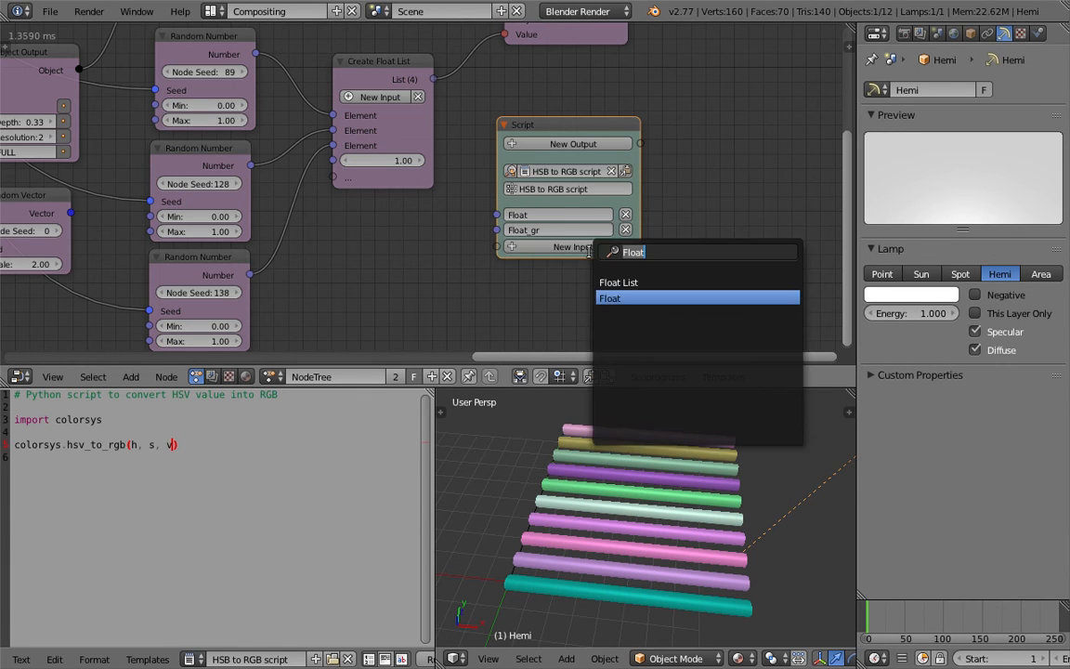
{"action": "left_click", "coordinate": [614, 298]}
{"action": "double_click", "coordinate": [550, 216]}
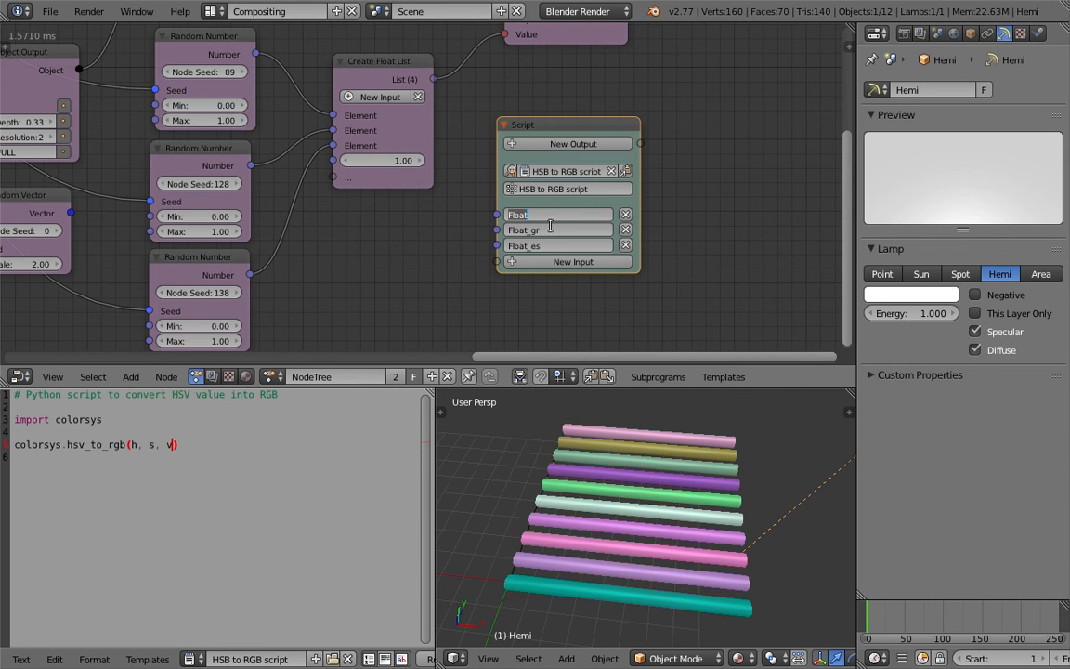
{"action": "type", "text": "h"}
{"action": "key", "text": "Tab"}
{"action": "type", "text": "s"}
{"action": "key", "text": "Tab"}
{"action": "type", "text": "v"}
{"action": "key", "text": "Return"}
{"action": "middle_click_drag", "start_coordinate": [440, 288], "coordinate": [471, 270]}
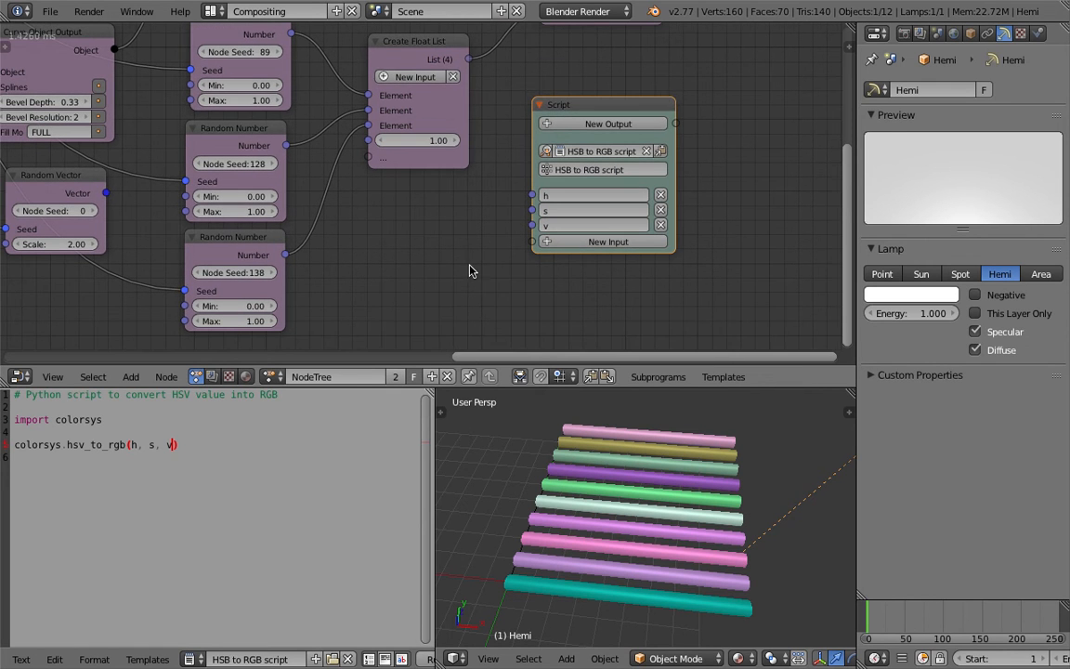
- Add a Vector output to the Script node and name it RGBColor
{"action": "left_click", "coordinate": [638, 126]}
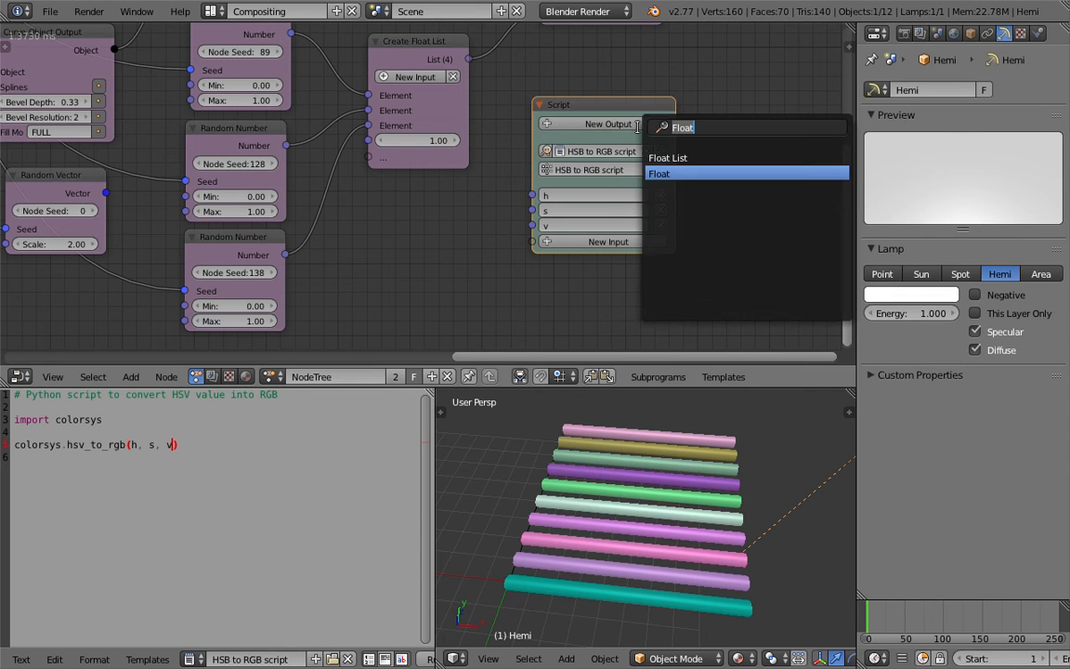
{"action": "type", "text": "vec"}
{"action": "key", "text": "Return"}
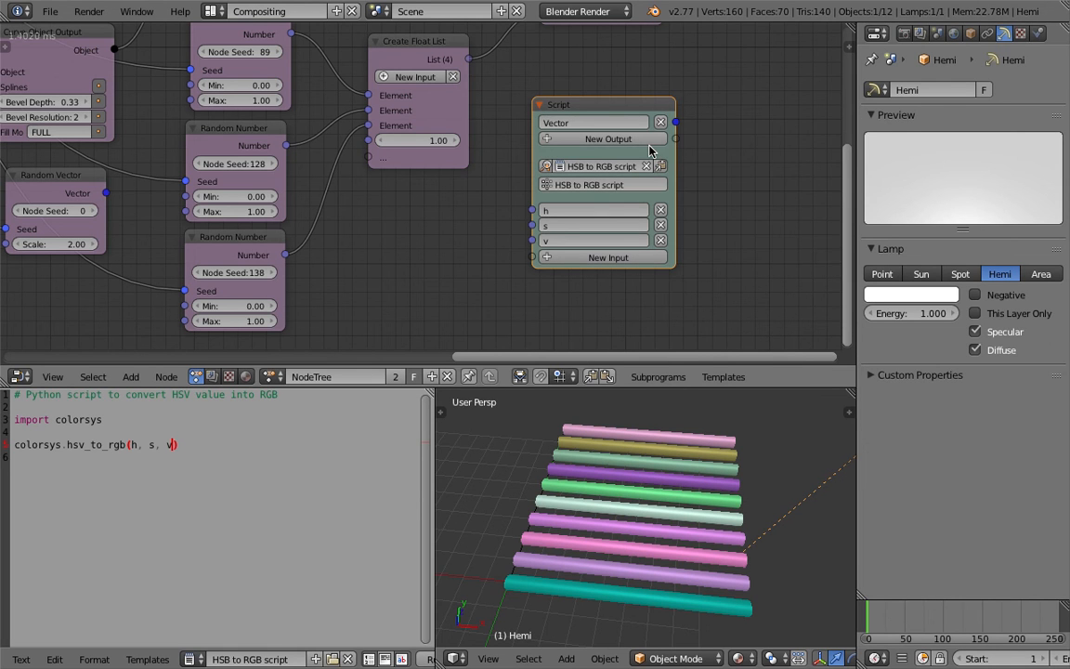
{"action": "left_click", "coordinate": [596, 123]}
{"action": "type", "text": "RGBColor"}
{"action": "key", "text": "Return"}
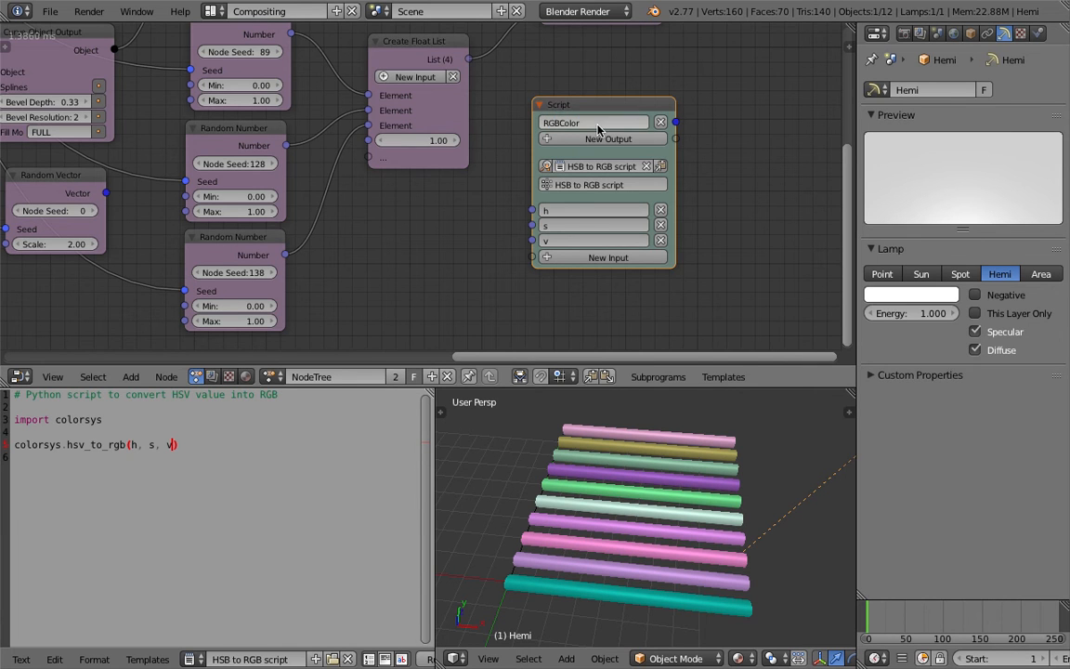
- Assign the result of colorsys.hsv_to_rgb(h, s, v) to the variable RGBColor in the script
{"action": "key", "text": "Up"}
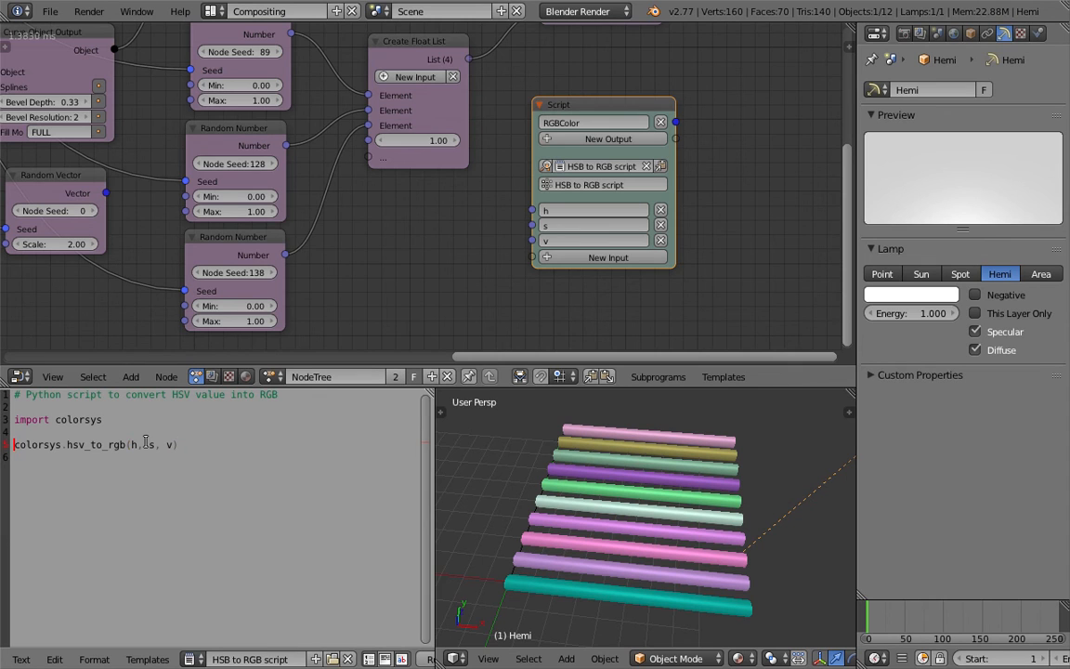
{"action": "type", "text": "RGBColor"}
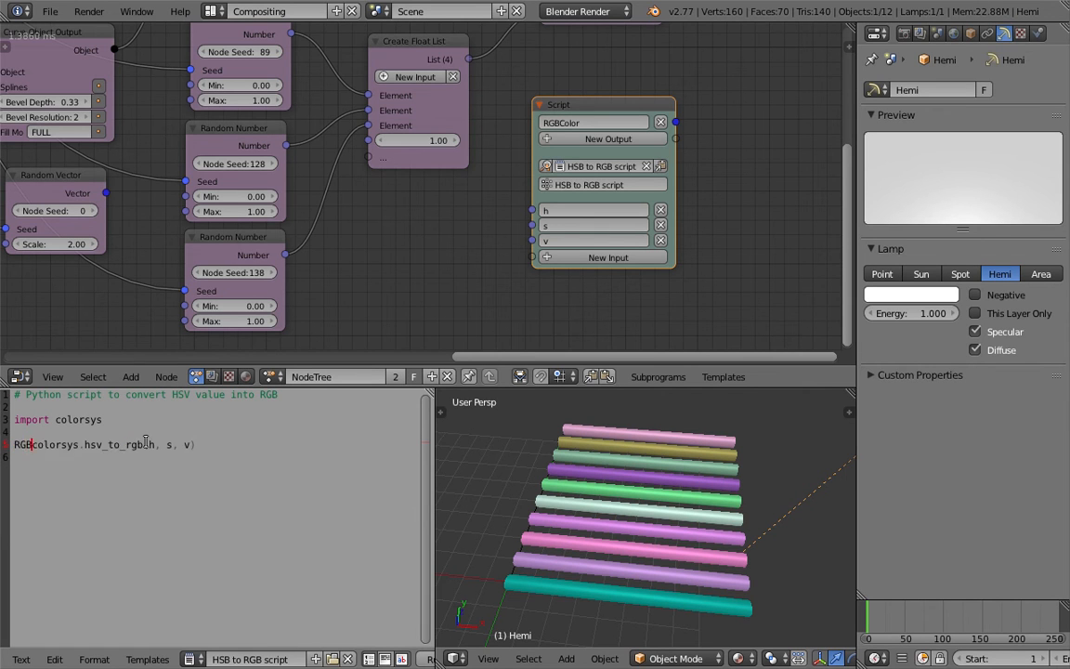
{"action": "type", "text": " ="}
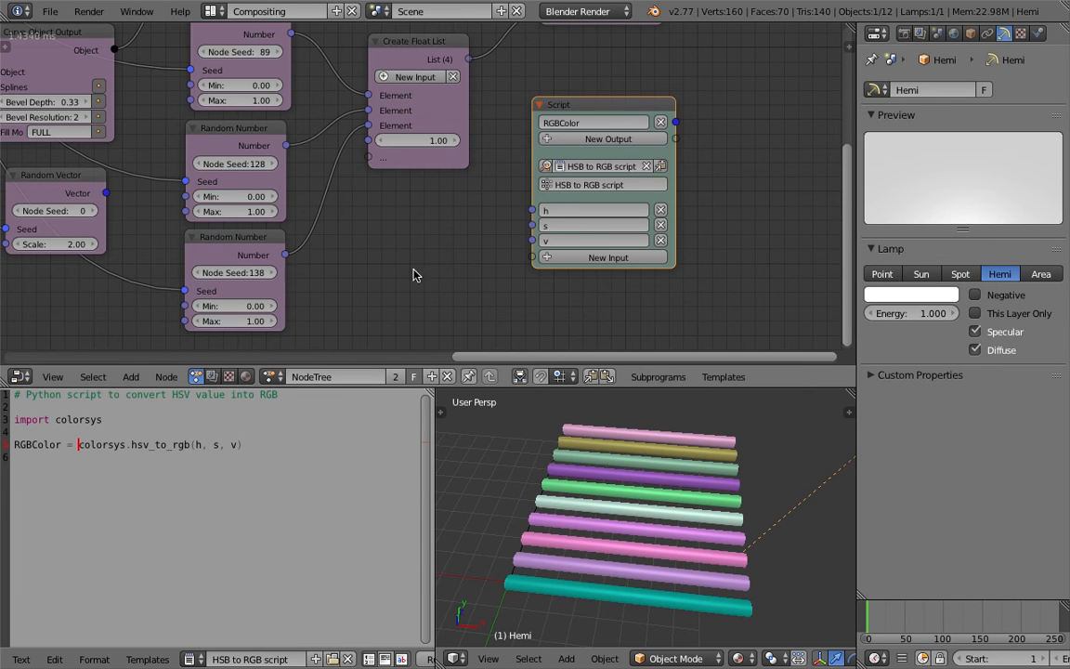
- Add an Invoke Subprogram node for HSB to RGB script below the Create Float List node
{"action": "scroll", "coordinate": [389, 255], "scroll_direction": "down", "scroll_amount": 1}
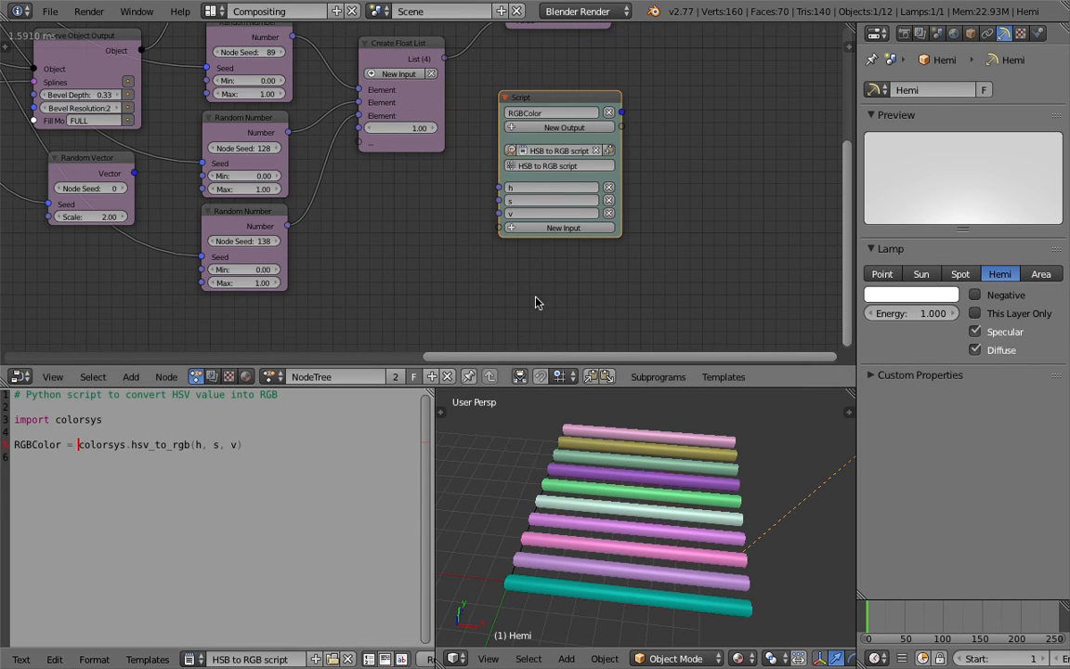
{"action": "key", "text": "shift+a"}
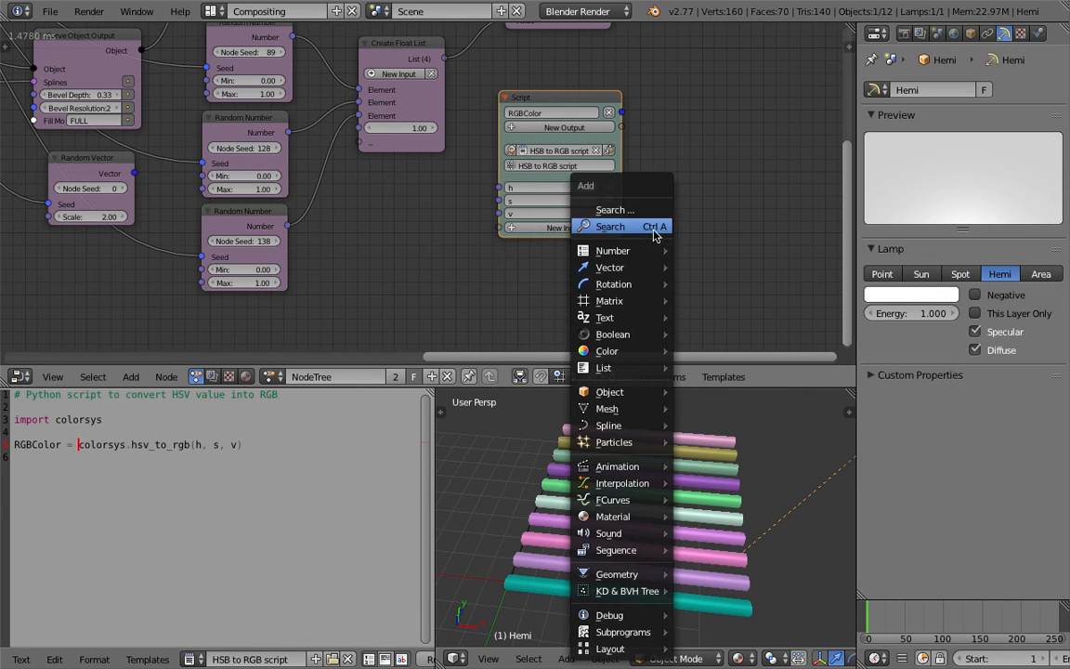
{"action": "mouse_move", "coordinate": [643, 633]}
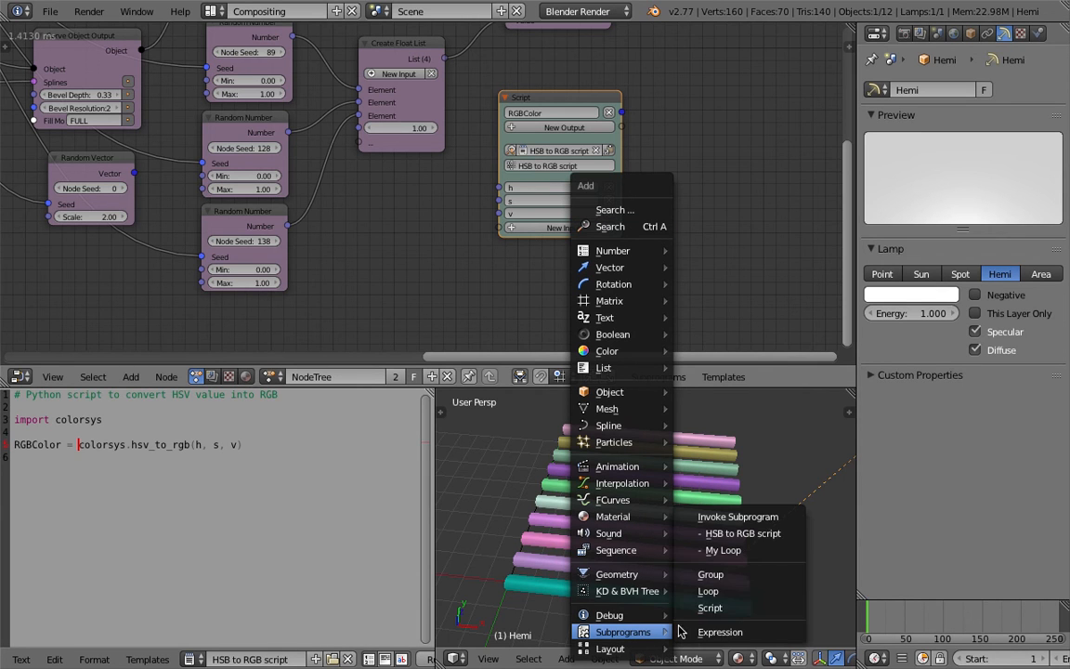
{"action": "left_click", "coordinate": [720, 535]}
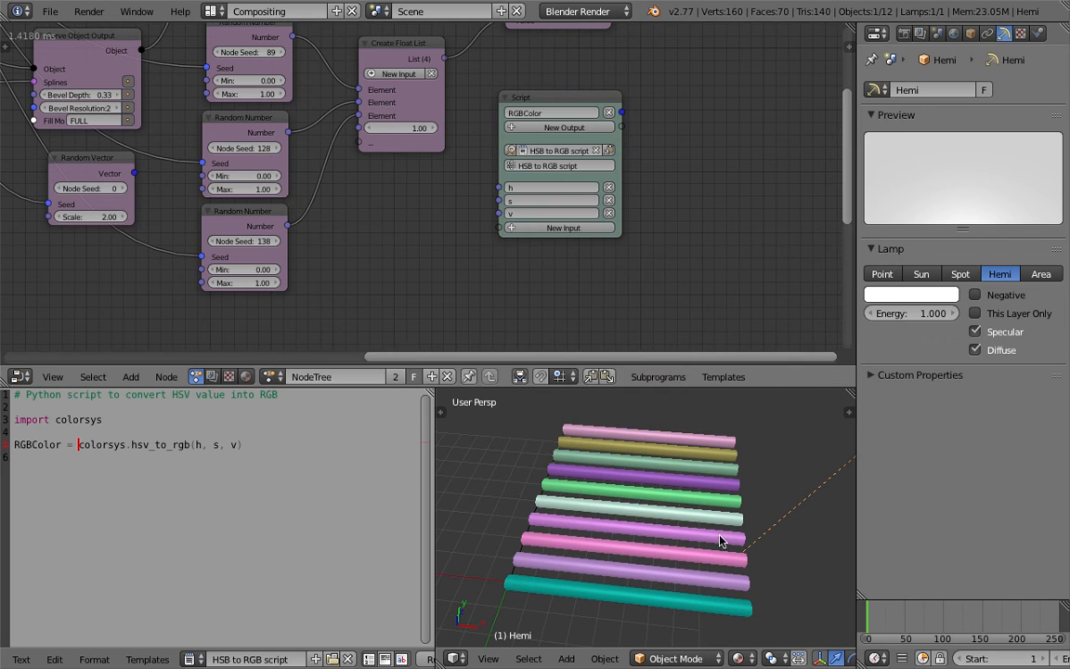
{"action": "left_click", "coordinate": [374, 218]}
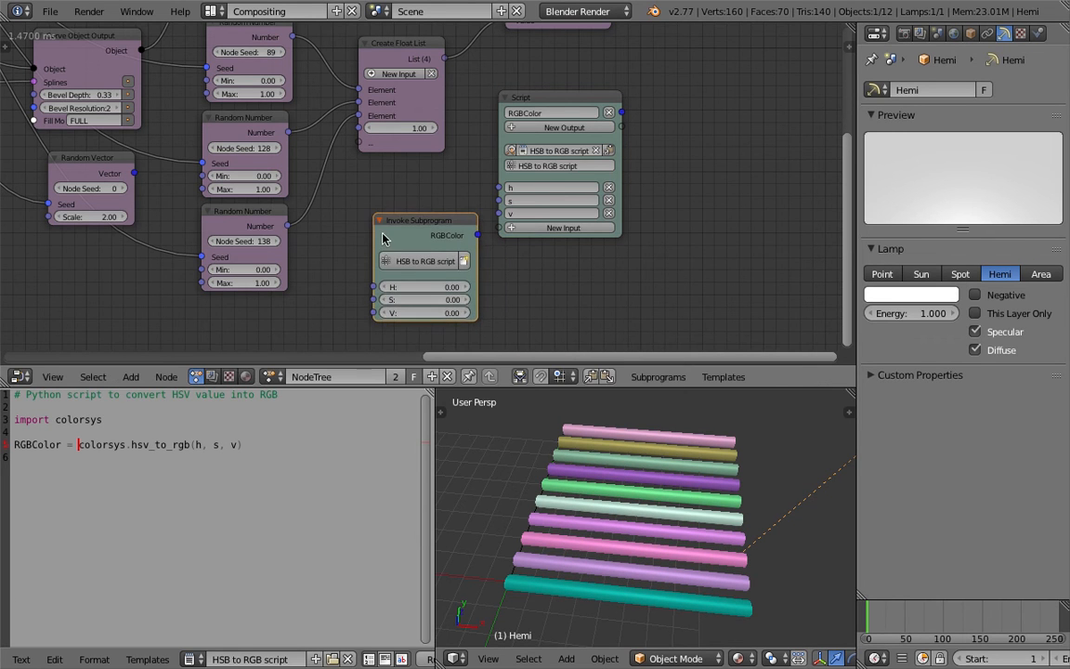
- Spread out the Script, Object Attribute Output and Create Float List nodes to make room around the Invoke Subprogram node, and save the file
{"action": "scroll", "coordinate": [410, 231], "scroll_direction": "down", "scroll_amount": 2}
{"action": "left_click_drag", "start_coordinate": [533, 140], "coordinate": [605, 156]}
{"action": "scroll", "coordinate": [530, 185], "scroll_direction": "down", "scroll_amount": 2}
{"action": "left_click_drag", "start_coordinate": [450, 256], "coordinate": [429, 235]}
{"action": "left_click_drag", "start_coordinate": [574, 100], "coordinate": [711, 96]}
{"action": "left_click_drag", "start_coordinate": [413, 115], "coordinate": [497, 102]}
{"action": "key", "text": "ctrl+s"}
{"action": "left_click", "coordinate": [418, 81]}
{"action": "scroll", "coordinate": [513, 156], "scroll_direction": "up", "scroll_amount": 1}
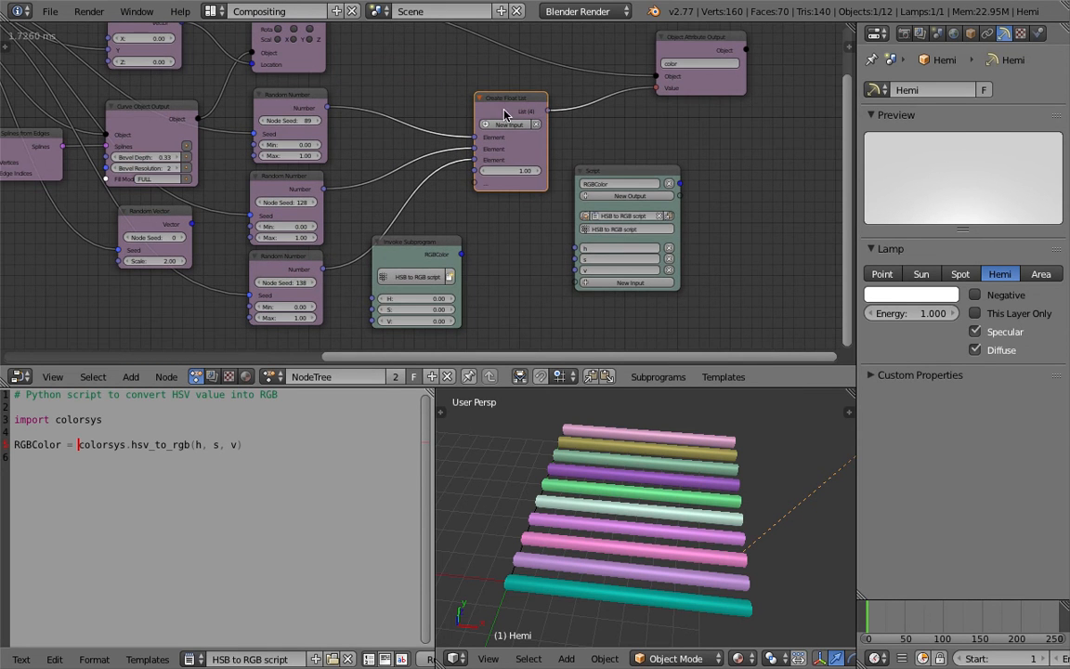
{"action": "left_click_drag", "start_coordinate": [505, 114], "coordinate": [556, 110]}
{"action": "left_click_drag", "start_coordinate": [643, 177], "coordinate": [692, 189]}
{"action": "scroll", "coordinate": [529, 228], "scroll_direction": "up", "scroll_amount": 2}
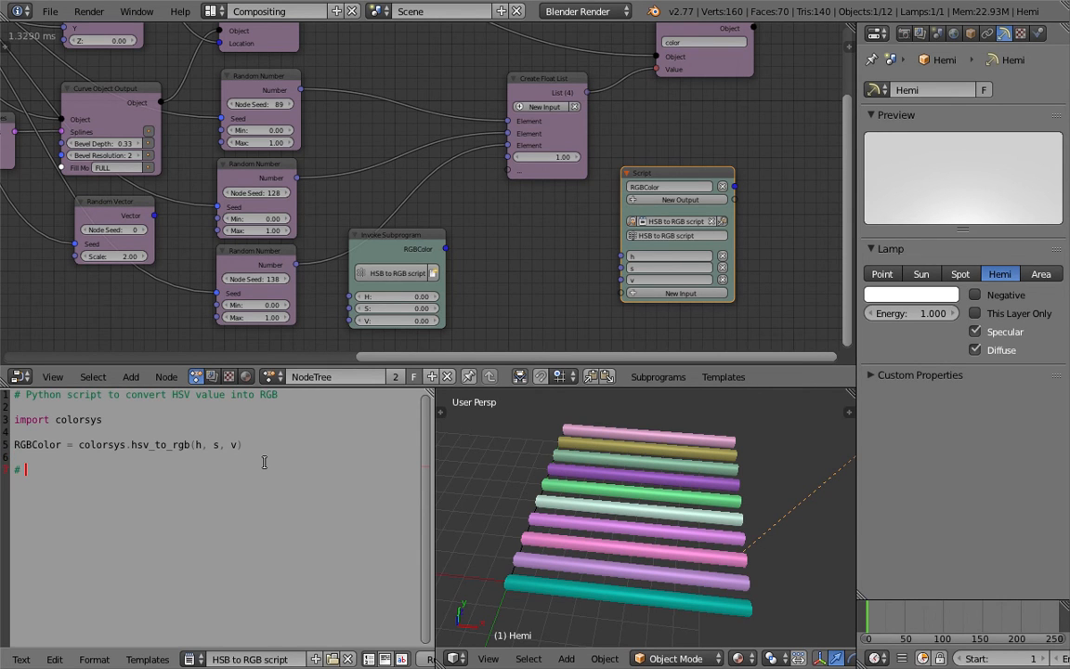
- Add the comment "# float4" below the RGBColor line in the script
{"action": "type", "text": "loat4"}
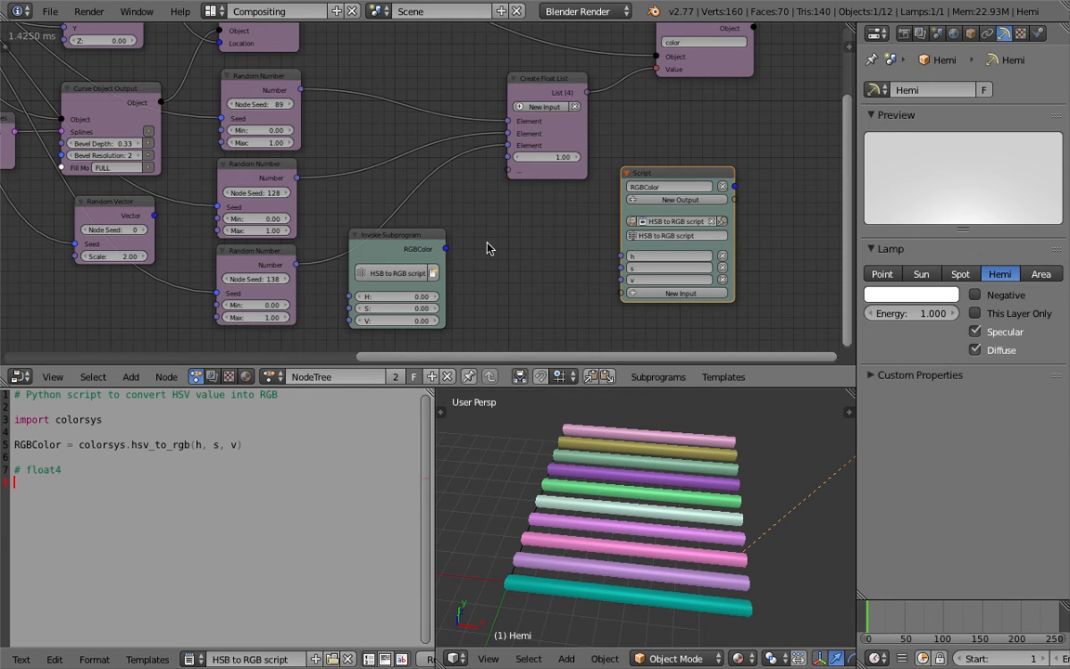
- Add a Separate Vector node beside the Invoke Subprogram node and connect the RGBColor output to its Vector input
{"action": "key", "text": "shift+a"}
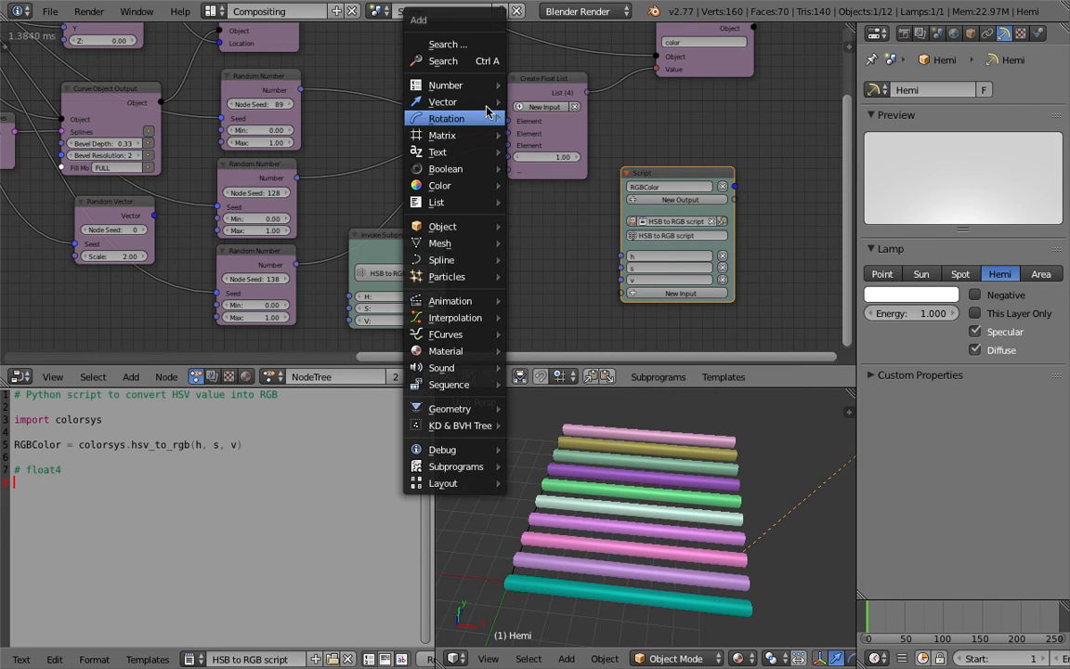
{"action": "mouse_move", "coordinate": [488, 102]}
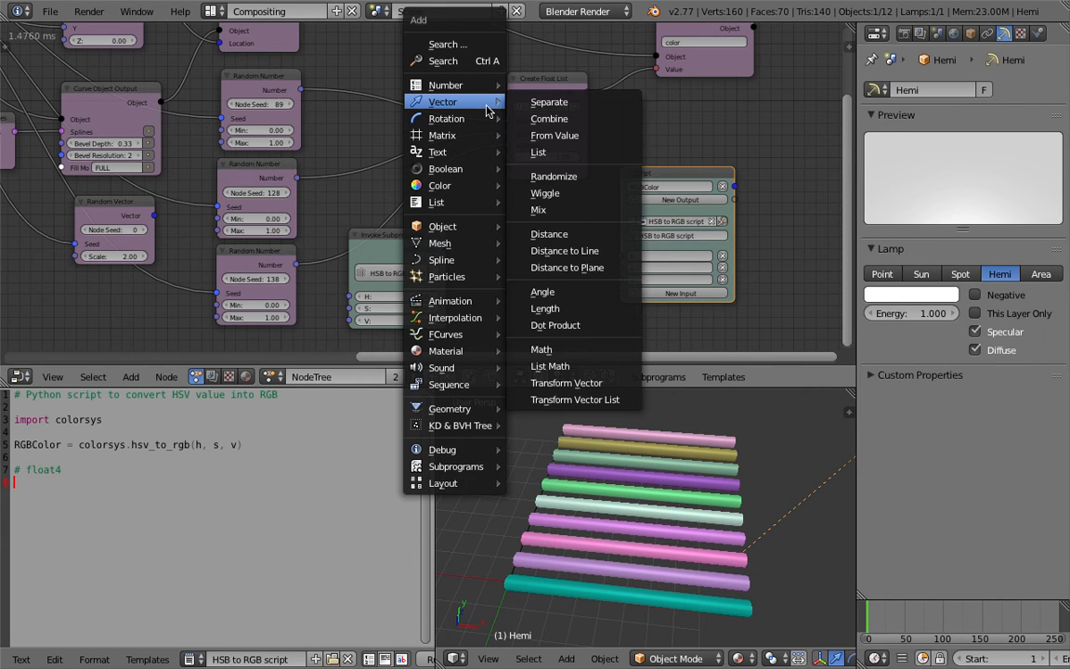
{"action": "left_click", "coordinate": [548, 102]}
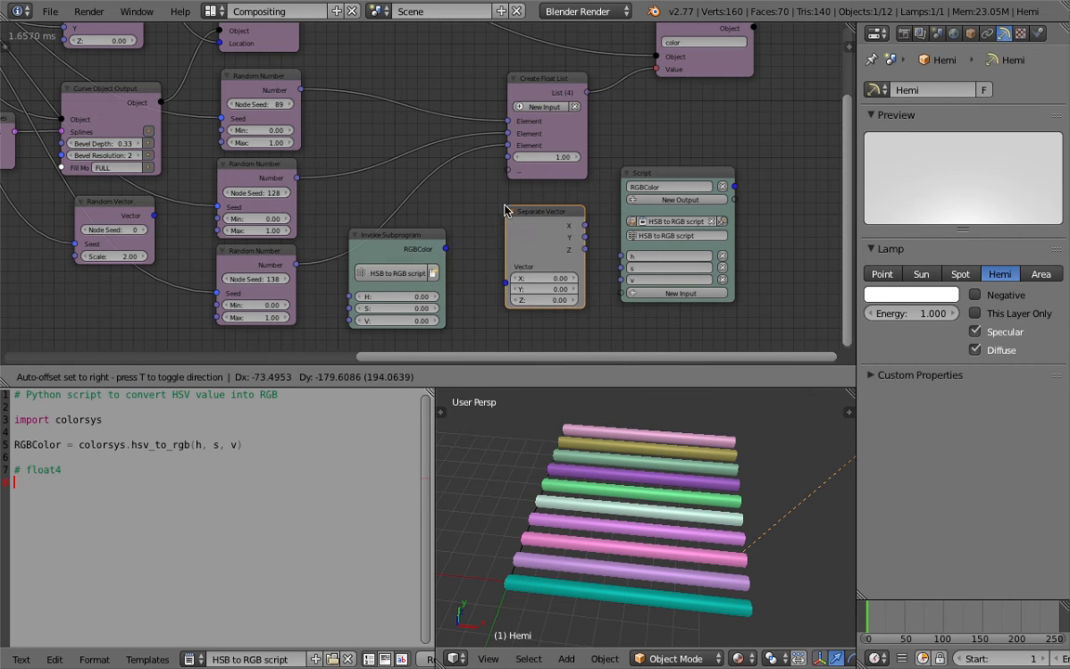
{"action": "left_click", "coordinate": [467, 231]}
{"action": "left_click_drag", "start_coordinate": [447, 248], "coordinate": [491, 274]}
- Connect the X, Y and Z outputs of Separate Vector to the first three elements of Create Float List, replacing the Random Number links
{"action": "left_click_drag", "start_coordinate": [572, 196], "coordinate": [508, 121]}
{"action": "left_click_drag", "start_coordinate": [571, 243], "coordinate": [507, 139]}
{"action": "left_click_drag", "start_coordinate": [569, 256], "coordinate": [507, 145]}
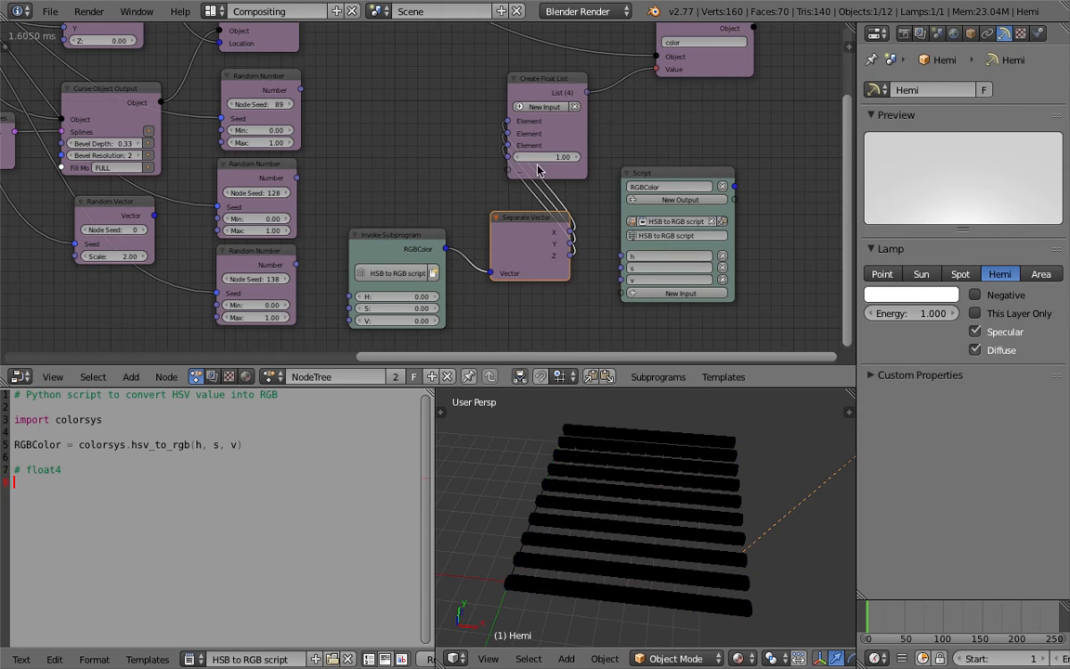
- Line up the Invoke Subprogram, Separate Vector and Create Float List nodes in a row, with the Script node moved out of the way
{"action": "left_click_drag", "start_coordinate": [519, 217], "coordinate": [436, 94]}
{"action": "left_click_drag", "start_coordinate": [407, 259], "coordinate": [379, 206]}
{"action": "middle_click_drag", "start_coordinate": [525, 166], "coordinate": [484, 213]}
{"action": "left_click_drag", "start_coordinate": [633, 222], "coordinate": [703, 212]}
{"action": "left_click_drag", "start_coordinate": [538, 128], "coordinate": [601, 122]}
{"action": "left_click_drag", "start_coordinate": [436, 150], "coordinate": [494, 144]}
{"action": "left_click_drag", "start_coordinate": [365, 190], "coordinate": [371, 143]}
{"action": "middle_click_drag", "start_coordinate": [308, 126], "coordinate": [337, 107]}
- Set the Invoke Subprogram node's H input to about 0.09 and its V and S inputs to 1.00
{"action": "mouse_move", "coordinate": [400, 187]}
{"action": "left_mouse_down"}
{"action": "mouse_move", "coordinate": [414, 187]}
{"action": "mouse_move", "coordinate": [407, 210]}
{"action": "mouse_move", "coordinate": [425, 210]}
{"action": "mouse_move", "coordinate": [402, 210]}
{"action": "left_mouse_up"}
{"action": "left_click", "coordinate": [393, 211]}
{"action": "type", "text": "1"}
{"action": "key", "text": "Return"}
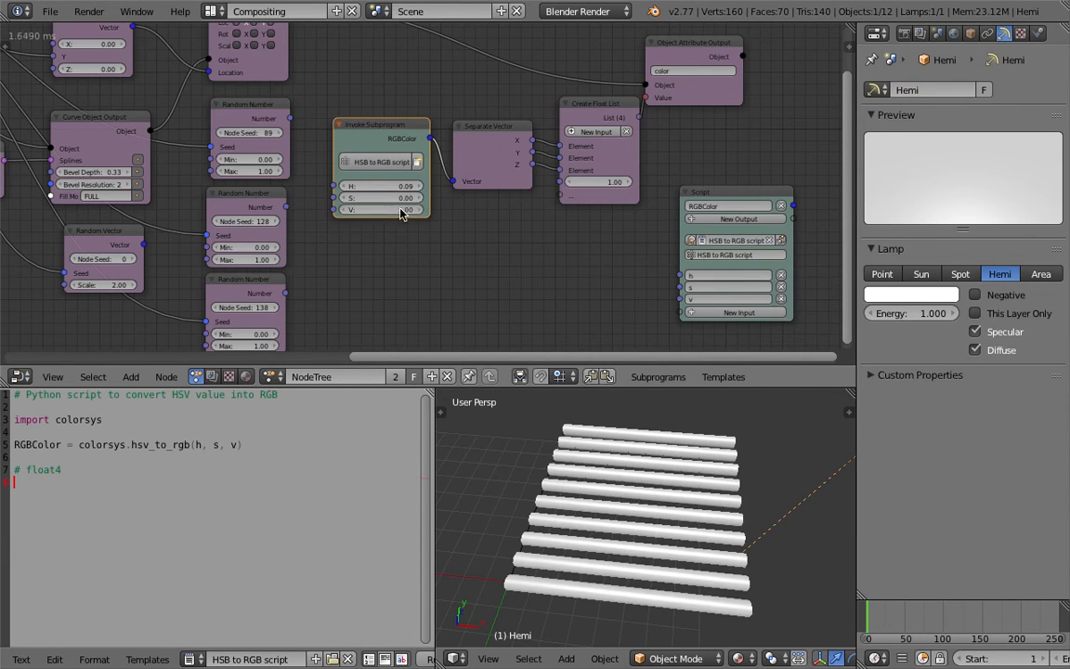
{"action": "scroll", "coordinate": [403, 232], "scroll_direction": "up", "scroll_amount": 1}
{"action": "left_click", "coordinate": [409, 200]}
{"action": "type", "text": "1"}
{"action": "key", "text": "Return"}
{"action": "key", "text": "g"}
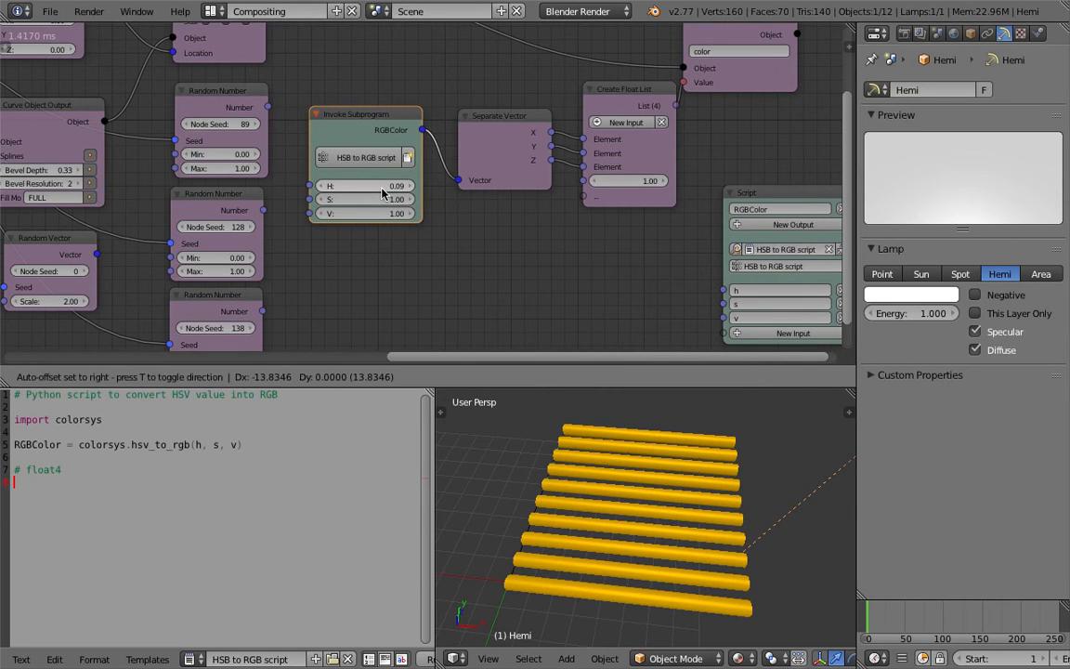
{"action": "left_click", "coordinate": [380, 191]}
- Sweep the Invoke Subprogram node's H input through a range of hues and set it to 1.00
{"action": "left_click_drag", "start_coordinate": [380, 190], "coordinate": [398, 217]}
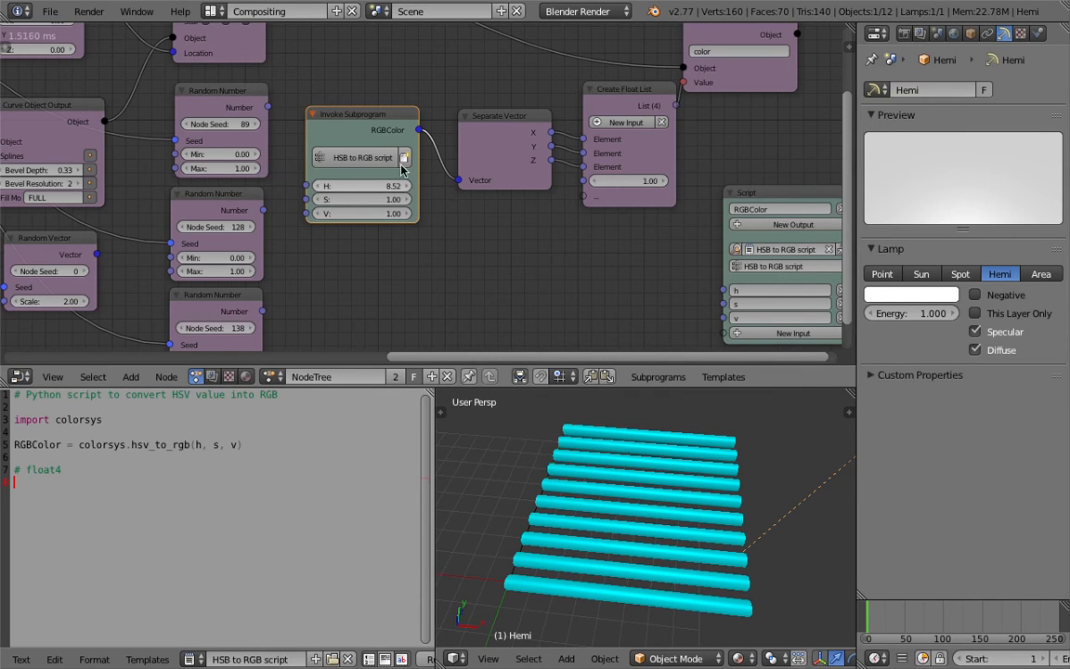
{"action": "left_click", "coordinate": [384, 187]}
{"action": "type", "text": "1"}
{"action": "key", "text": "Return"}
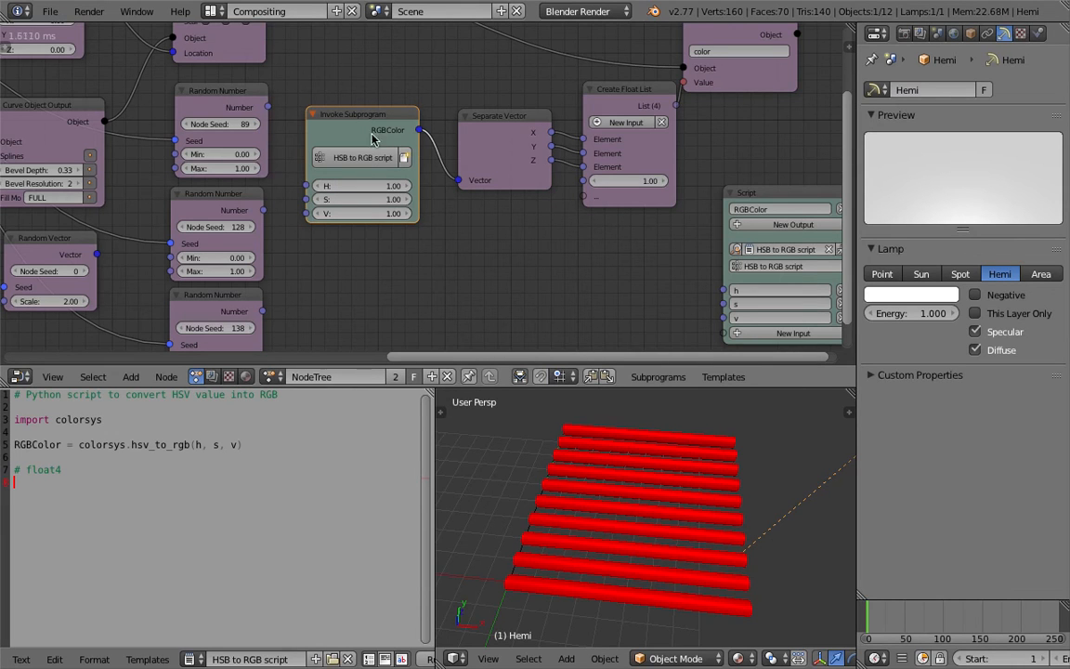
- Compare the bar colours with the H input at 0.00 and at 1.00
{"action": "left_click", "coordinate": [379, 187]}
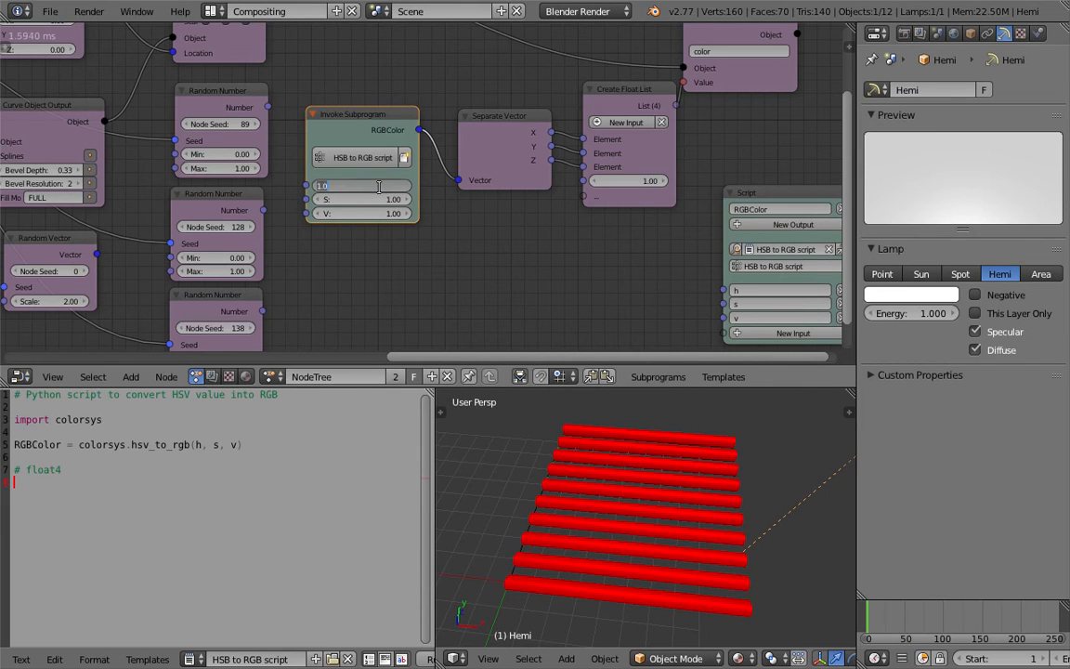
{"action": "type", "text": "0"}
{"action": "key", "text": "Return"}
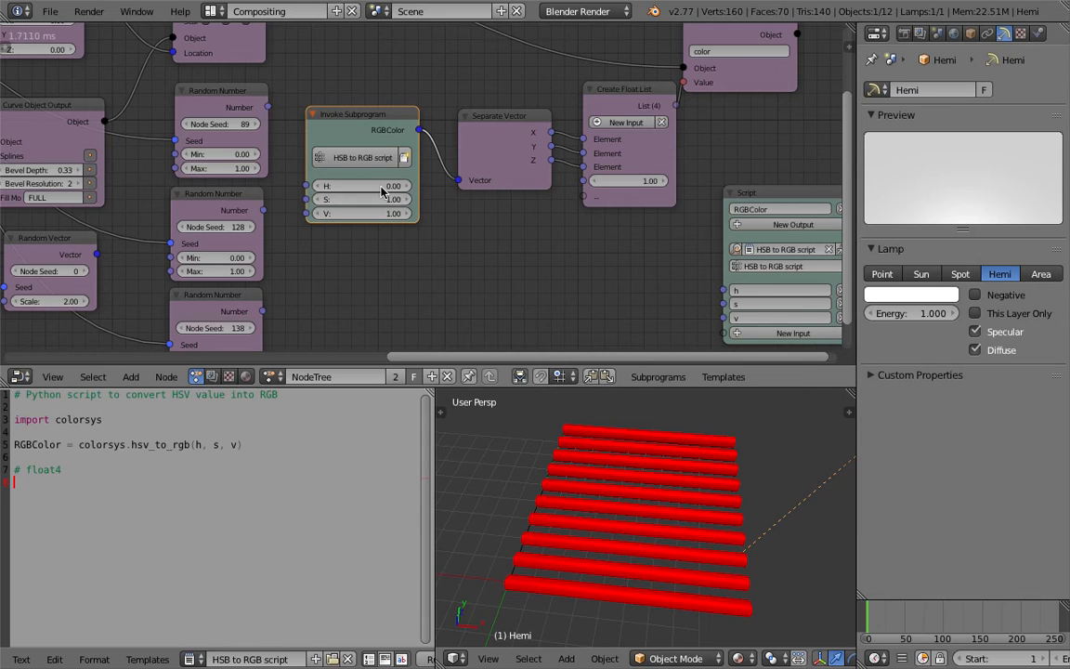
{"action": "left_click", "coordinate": [379, 186]}
{"action": "type", "text": "1"}
{"action": "key", "text": "Return"}
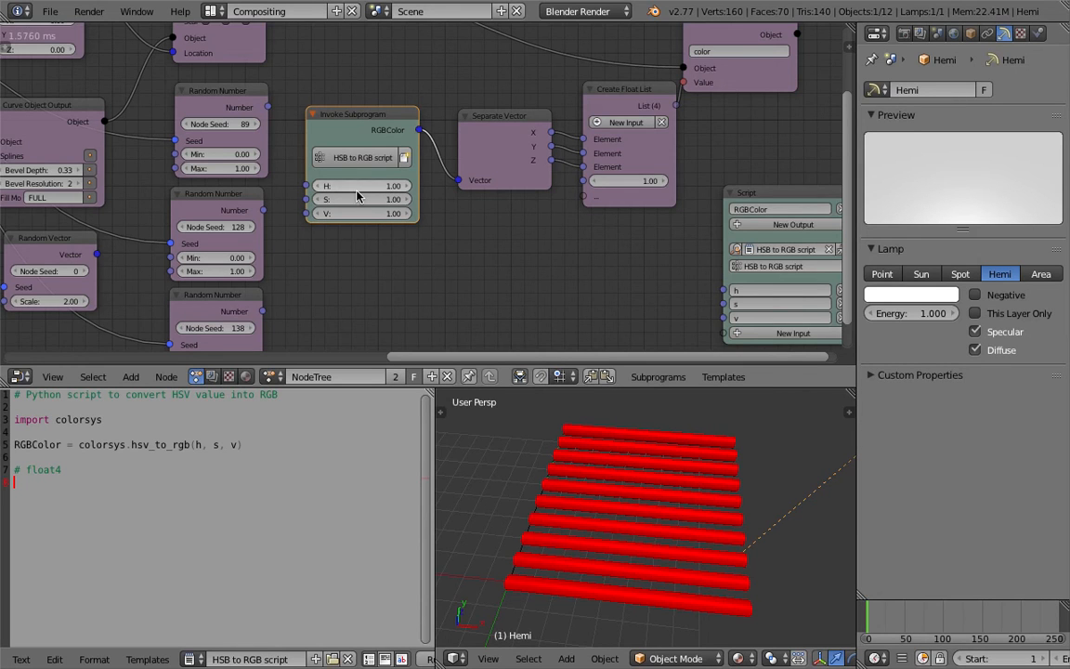
- Test lower values for the S and V inputs and restore both to 1.00
{"action": "left_click_drag", "start_coordinate": [373, 206], "coordinate": [334, 215]}
{"action": "left_click", "coordinate": [382, 215]}
{"action": "type", "text": "1"}
{"action": "key", "text": "Return"}
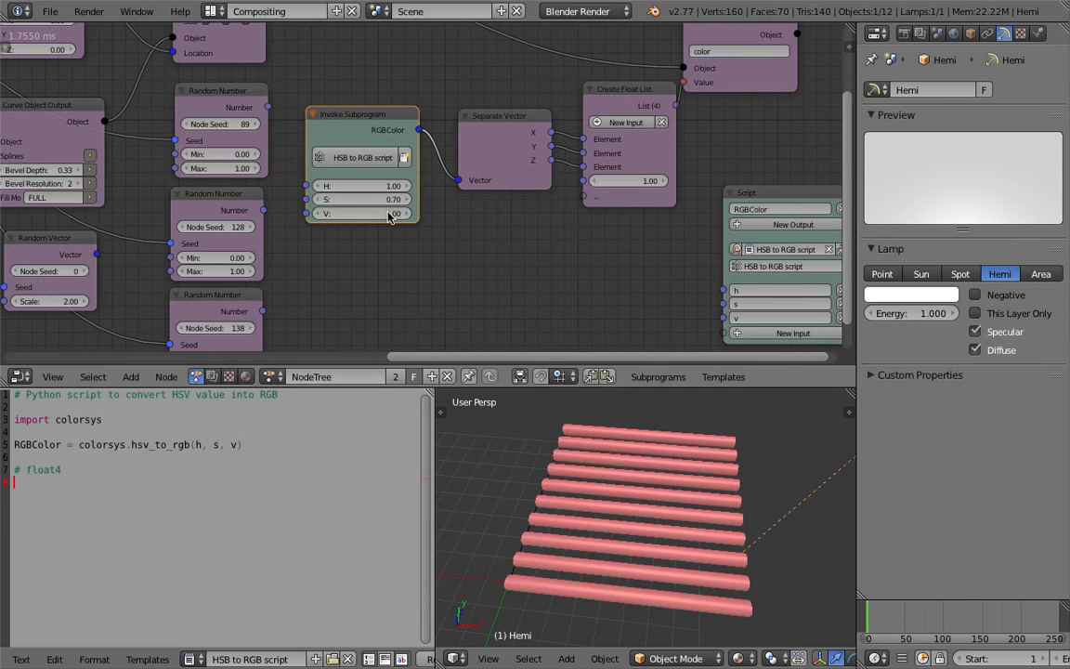
{"action": "left_click", "coordinate": [390, 200]}
{"action": "type", "text": "1"}
{"action": "key", "text": "Return"}
{"action": "scroll", "coordinate": [462, 244], "scroll_direction": "down", "scroll_amount": 6}
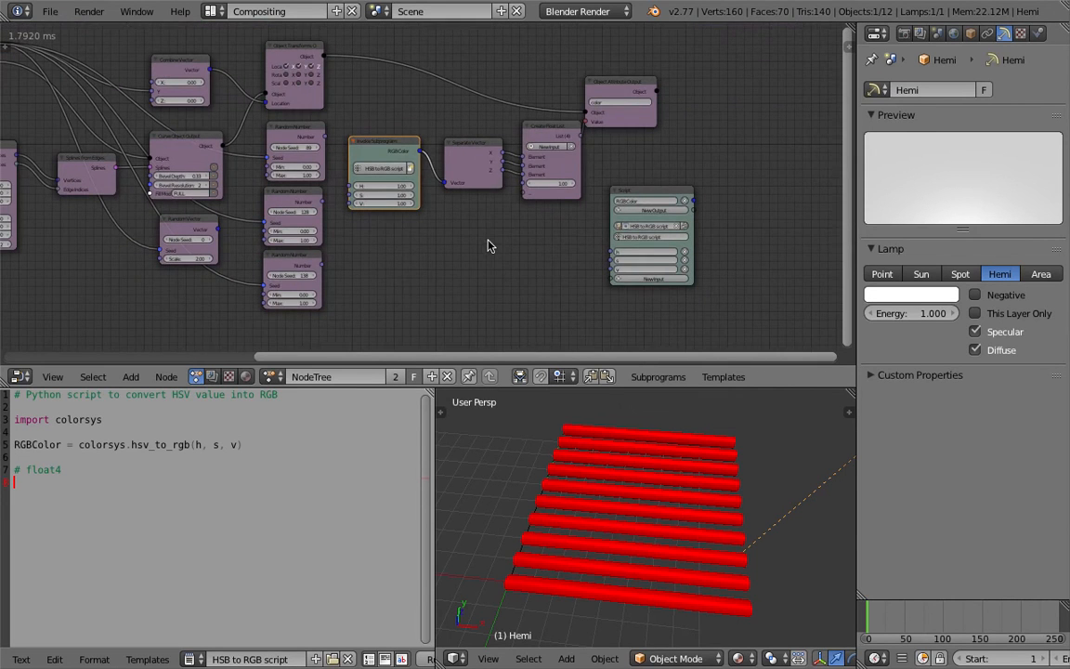
{"action": "scroll", "coordinate": [480, 236], "scroll_direction": "up", "scroll_amount": 1}
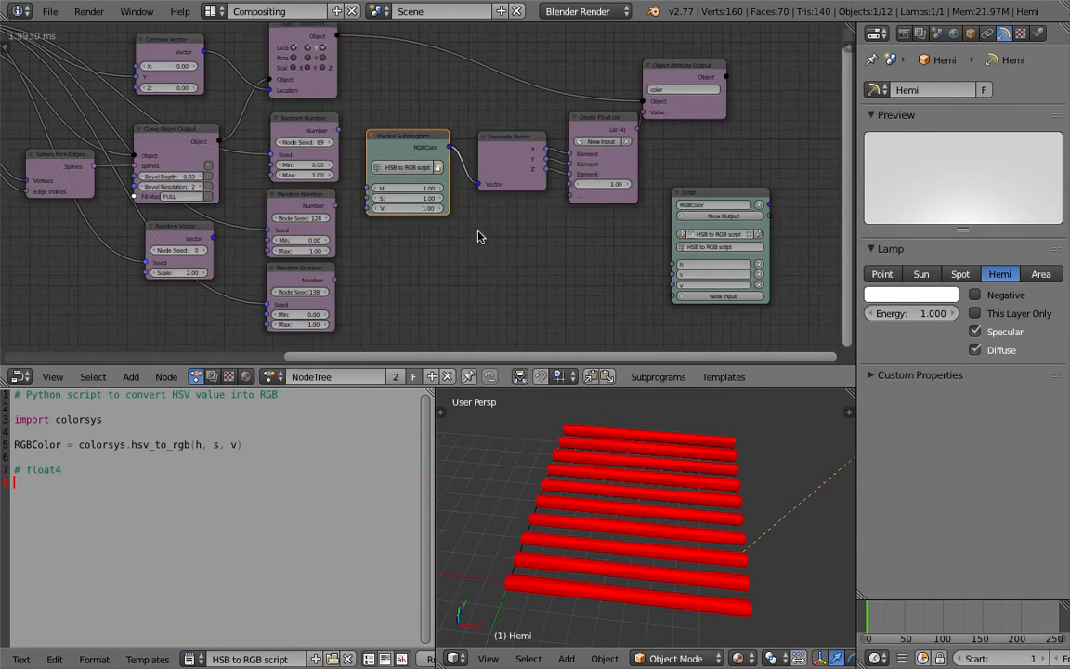
{"action": "middle_click_drag", "start_coordinate": [579, 460], "coordinate": [576, 452]}
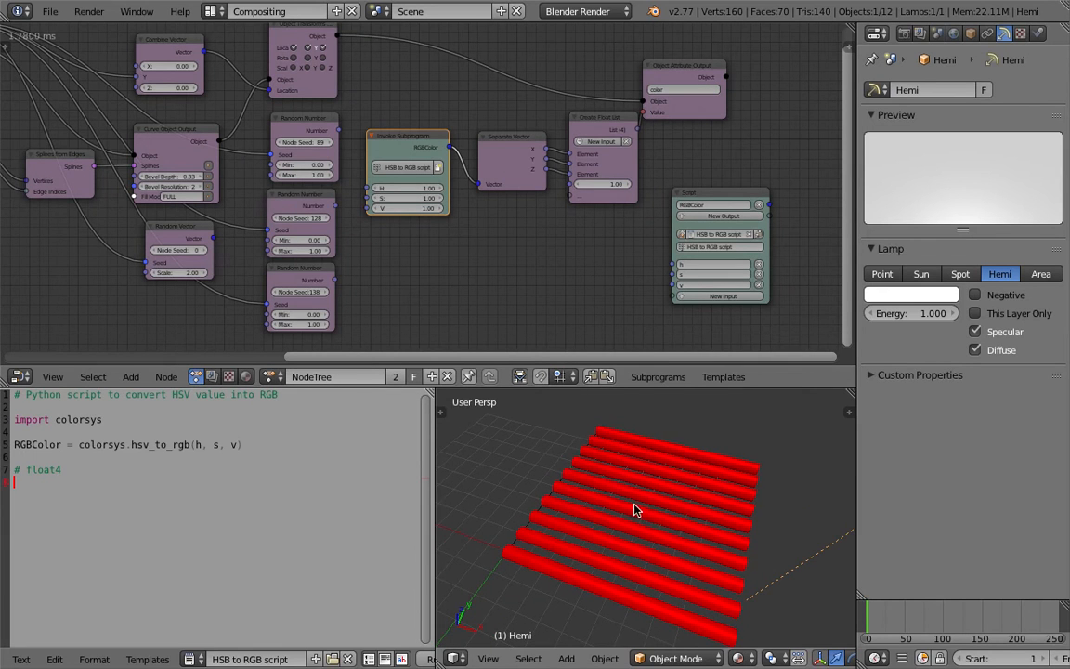
{"action": "middle_click_drag", "start_coordinate": [664, 523], "coordinate": [666, 489]}
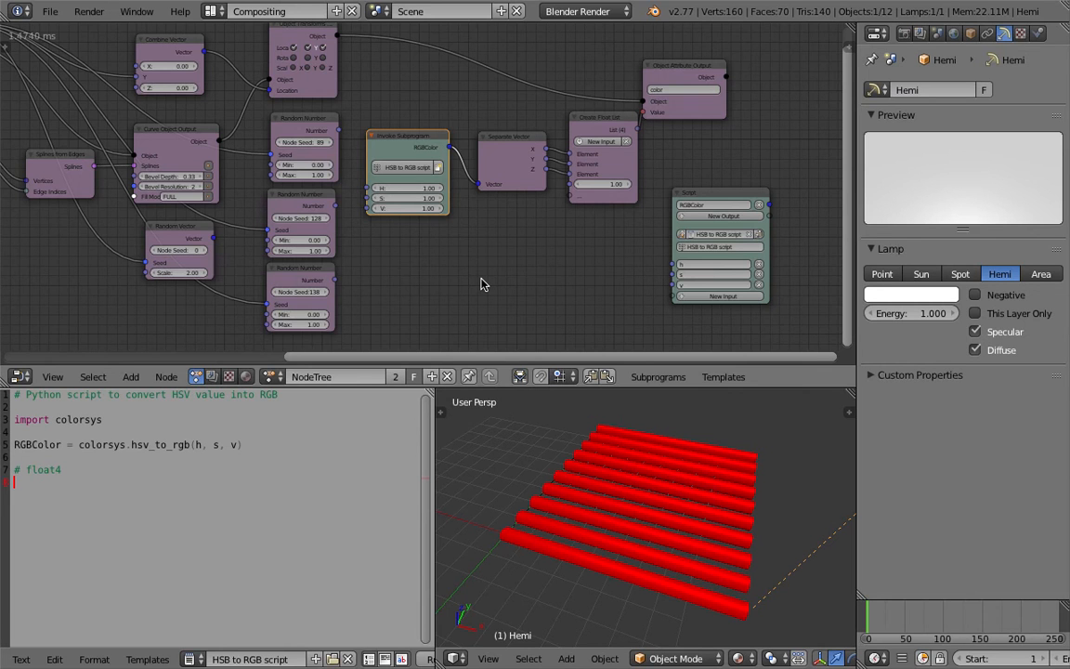
- Switch to Safari and search the web for "kuler" in a new tab
{"action": "key", "text": "ctrl+Right"}
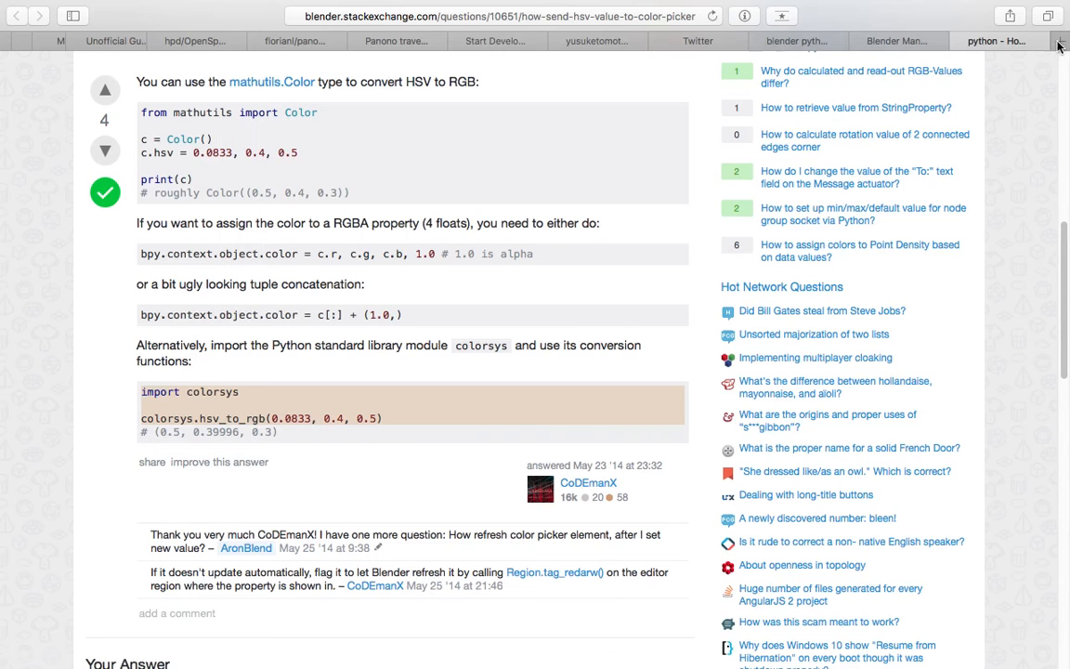
{"action": "left_click", "coordinate": [1058, 43]}
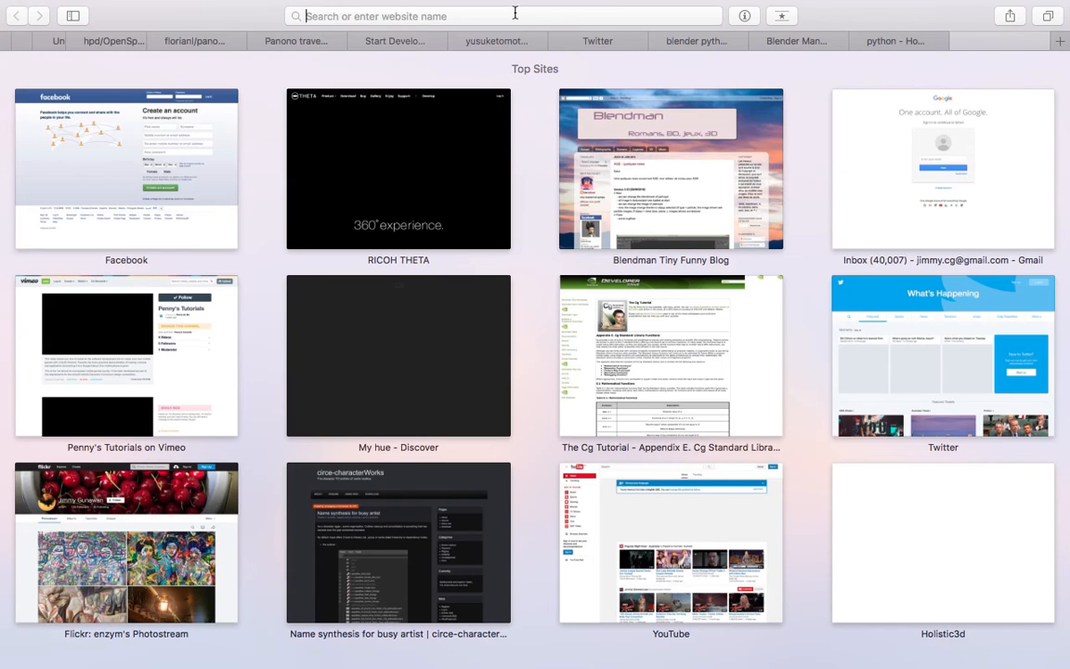
{"action": "type", "text": "kuler"}
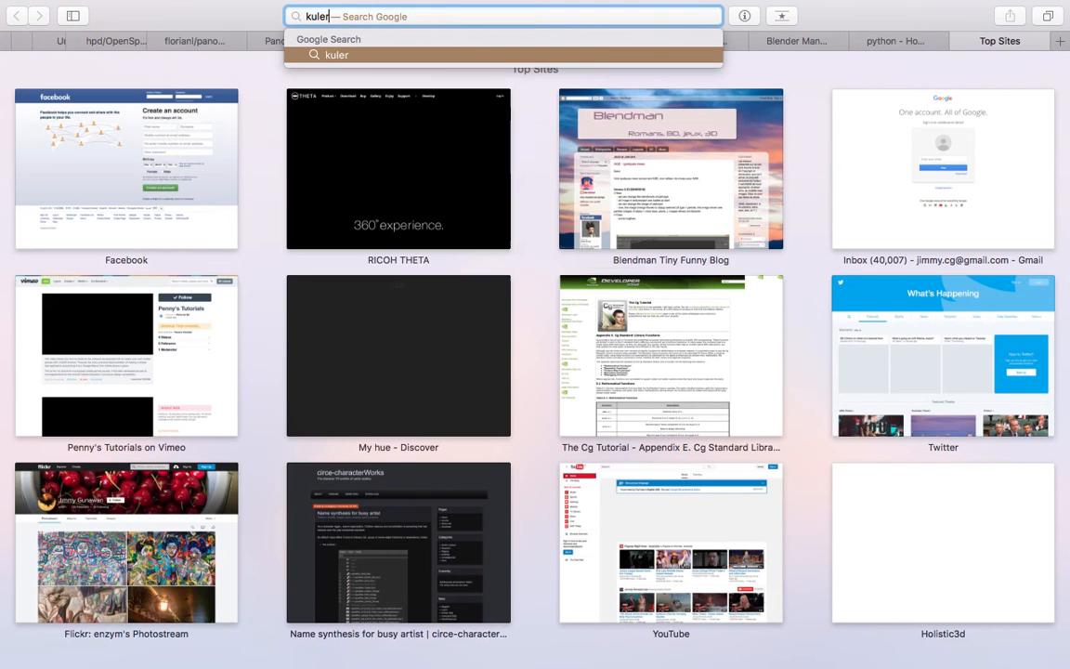
{"action": "key", "text": "Return"}
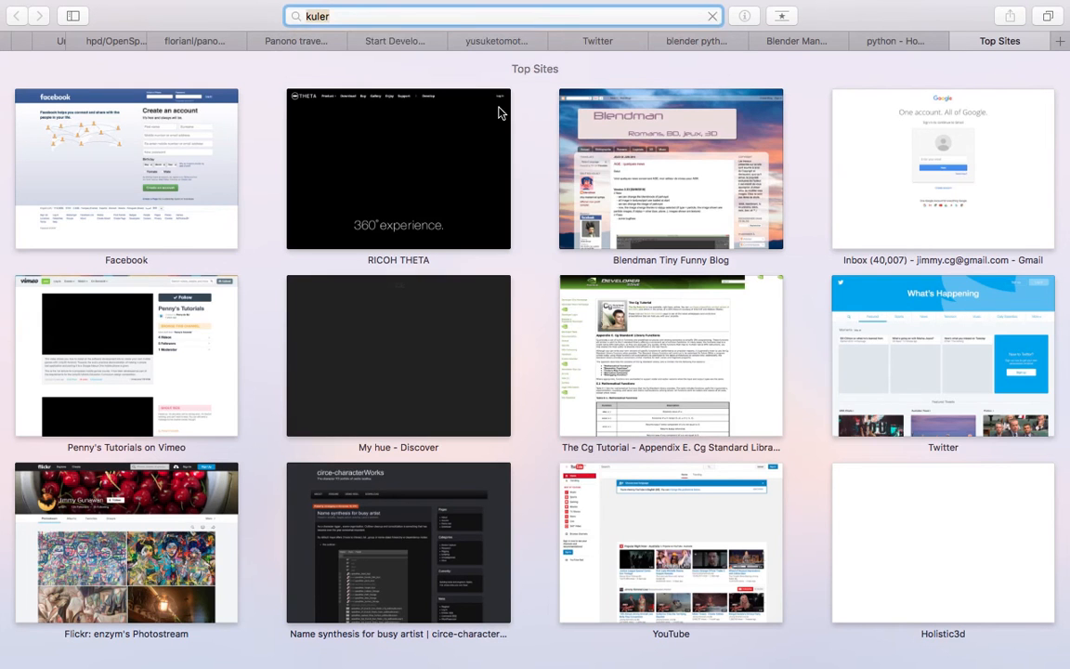
{"action": "left_click", "coordinate": [430, 17]}
{"action": "key", "text": "Return"}
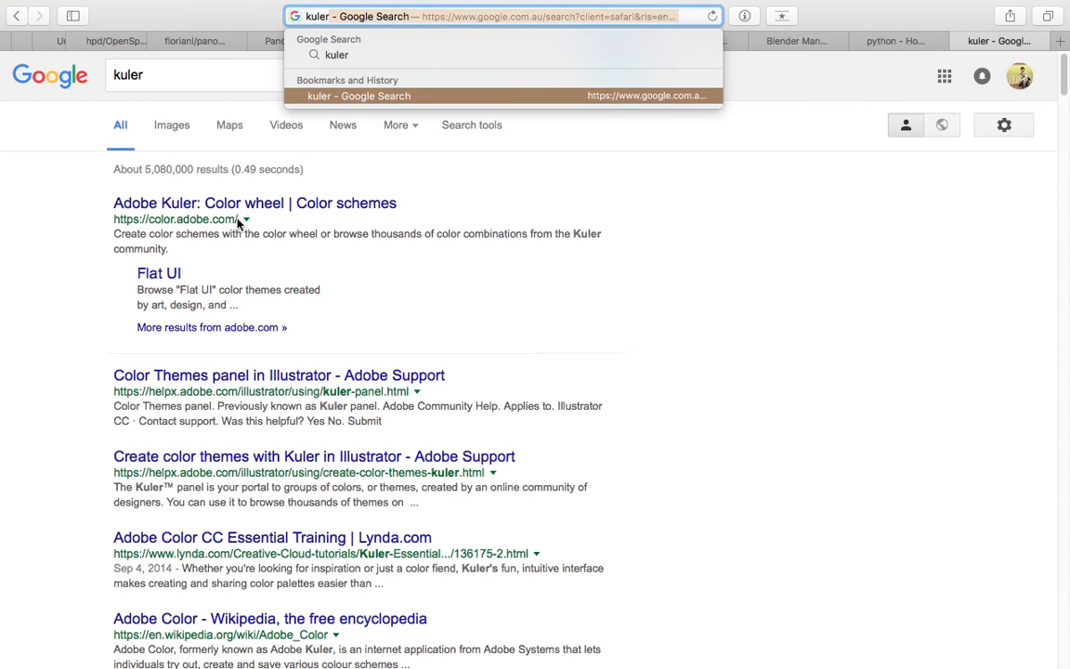
- Search Google for "python color kuler"
{"action": "left_click", "coordinate": [174, 75]}
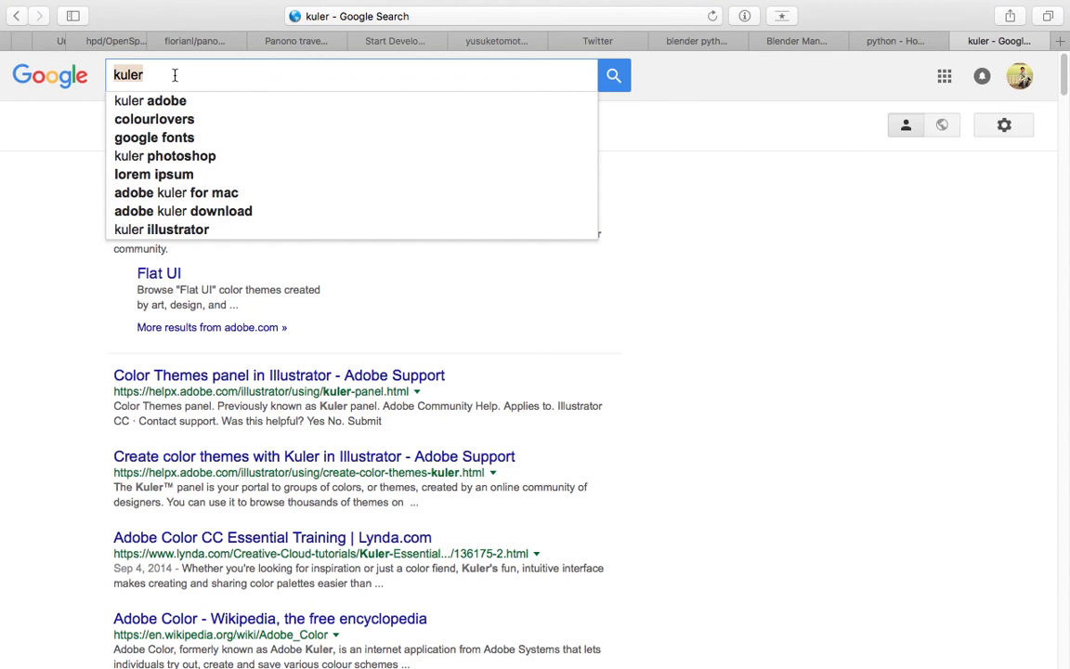
{"action": "type", "text": "python color kuler"}
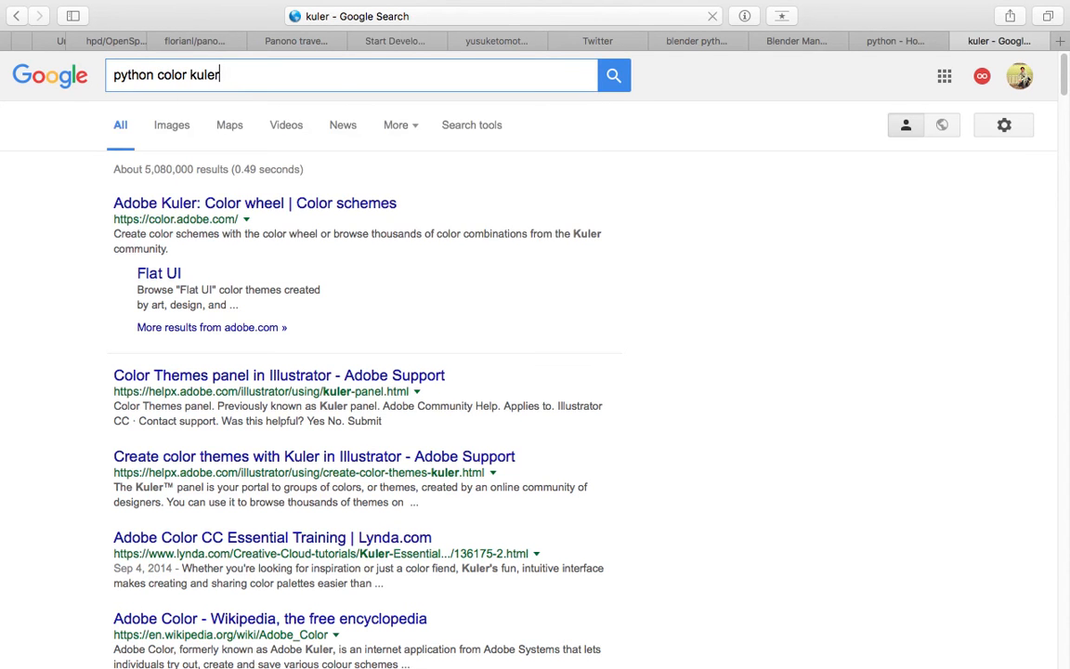
{"action": "key", "text": "Return"}
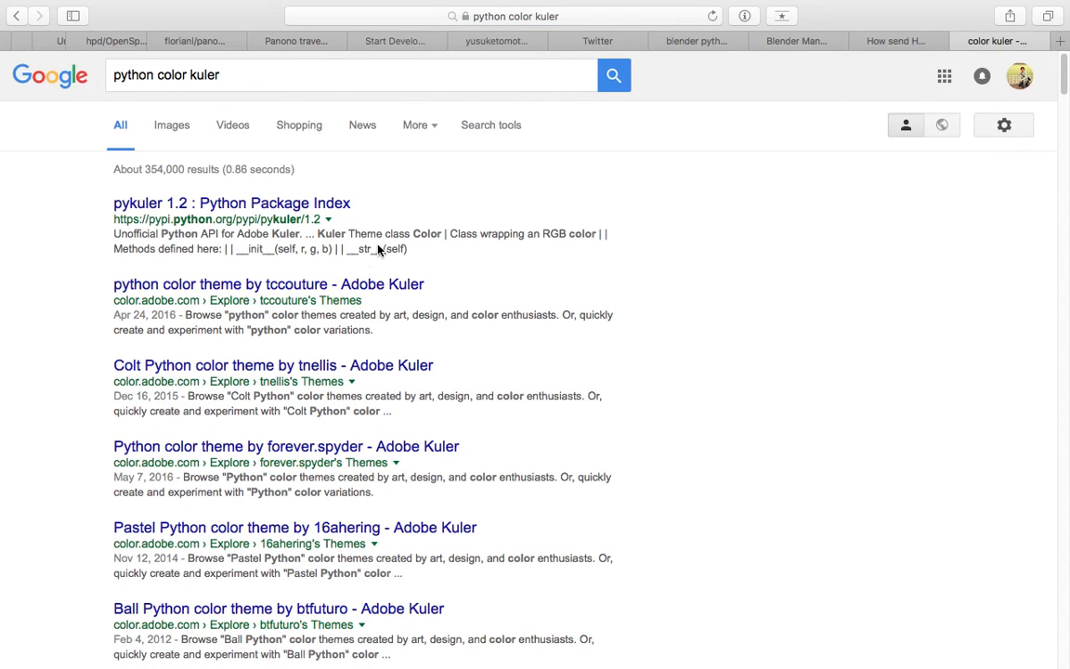
- Switch back to Blender and save the file over the existing one
{"action": "key", "text": "ctrl+Left"}
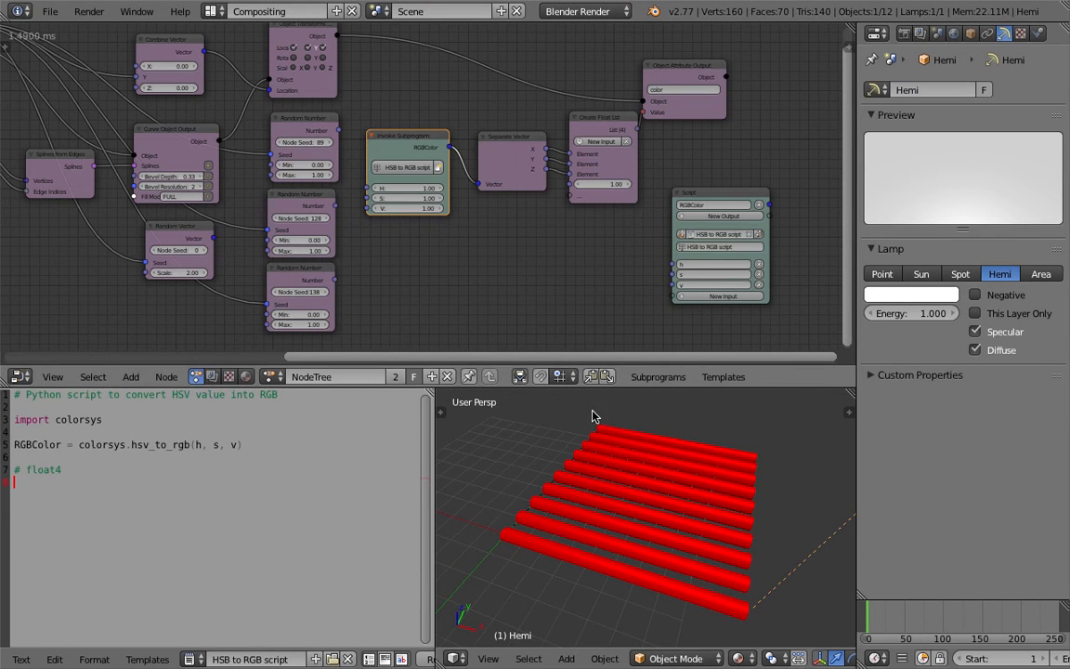
{"action": "middle_click_drag", "start_coordinate": [492, 251], "coordinate": [503, 260]}
{"action": "key", "text": "ctrl+s"}
{"action": "left_click", "coordinate": [506, 258]}
- Move the uppermost Random Number node away from the Invoke Subprogram node and connect its Number output to the H input
{"action": "middle_click_drag", "start_coordinate": [549, 429], "coordinate": [604, 483]}
{"action": "scroll", "coordinate": [557, 287], "scroll_direction": "up", "scroll_amount": 2}
{"action": "scroll", "coordinate": [538, 260], "scroll_direction": "down", "scroll_amount": 1}
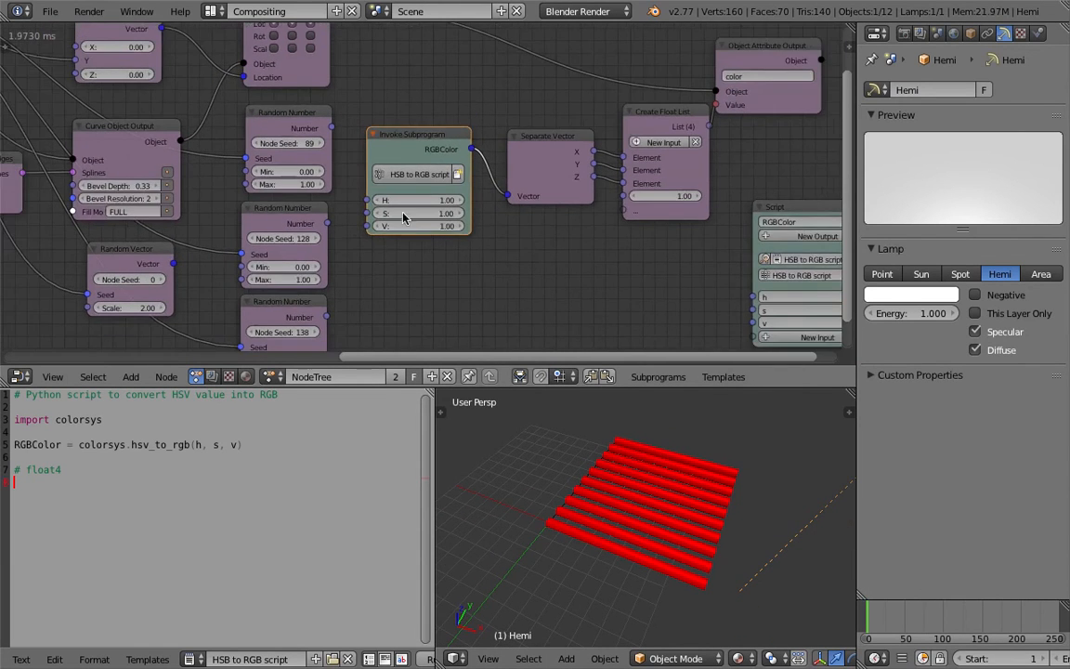
{"action": "scroll", "coordinate": [363, 167], "scroll_direction": "down", "scroll_amount": 2}
{"action": "left_click", "coordinate": [337, 158]}
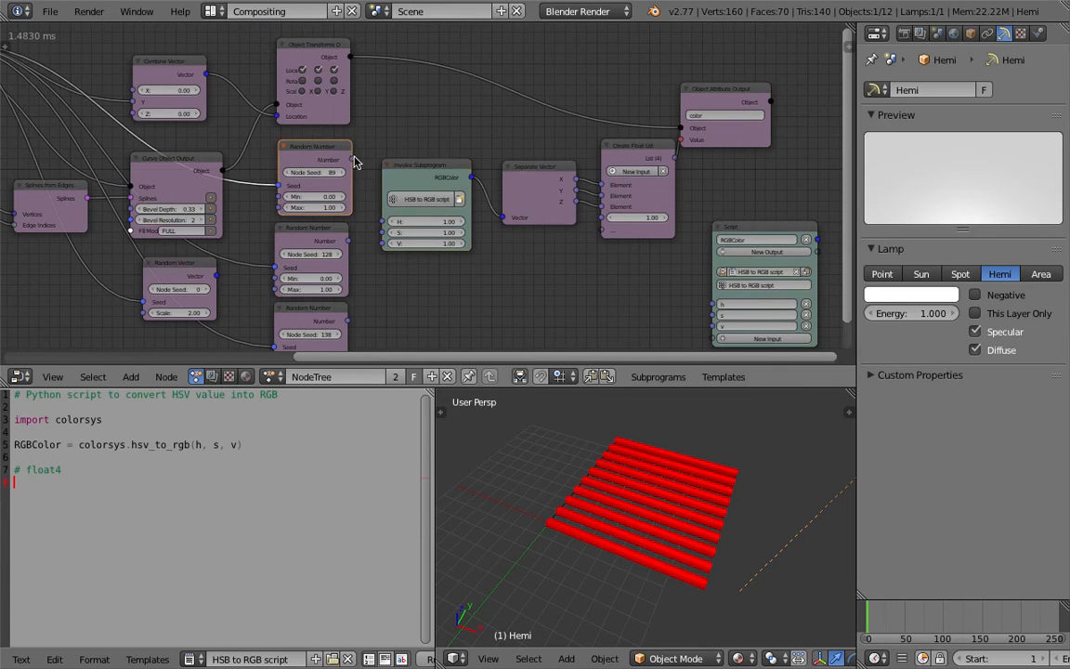
{"action": "left_click_drag", "start_coordinate": [336, 151], "coordinate": [303, 152]}
{"action": "middle_click_drag", "start_coordinate": [428, 131], "coordinate": [434, 126]}
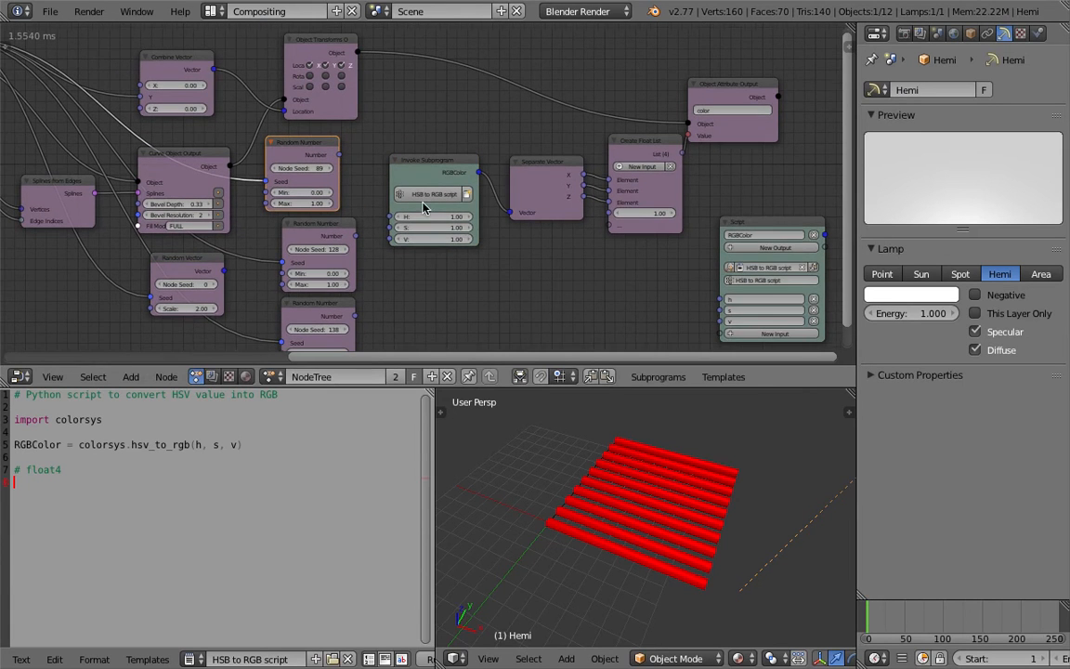
{"action": "middle_click_drag", "start_coordinate": [368, 213], "coordinate": [454, 188]}
{"action": "left_click", "coordinate": [423, 208]}
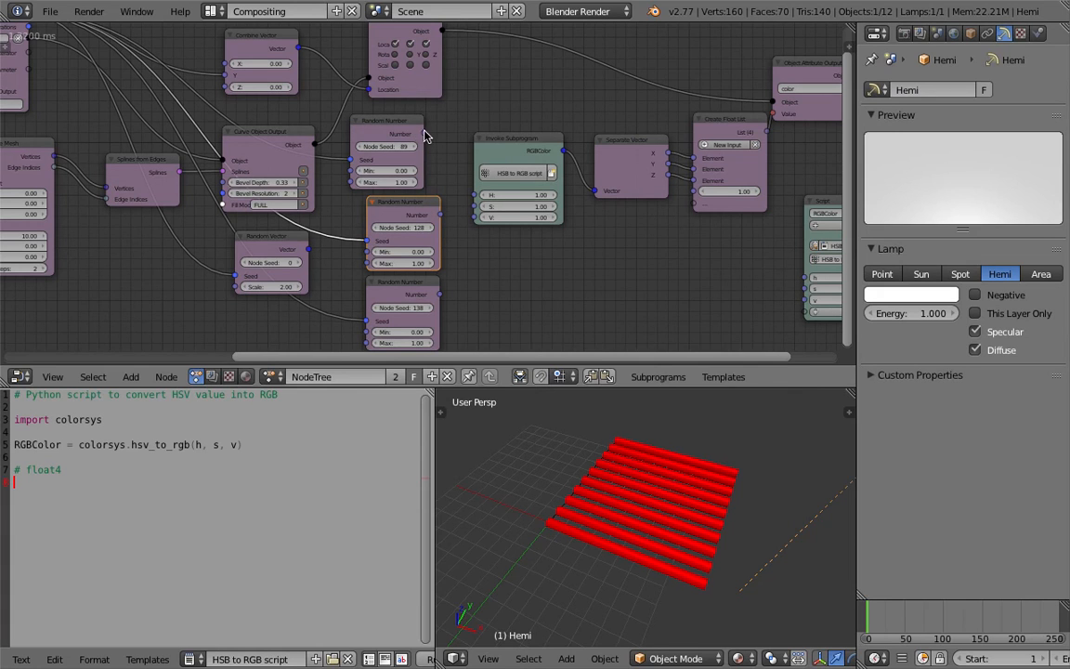
{"action": "left_click_drag", "start_coordinate": [425, 133], "coordinate": [475, 195]}
- Save the file and set the node seed of the Random Number node feeding H to 337
{"action": "middle_click_drag", "start_coordinate": [635, 451], "coordinate": [650, 464]}
{"action": "key", "text": "ctrl+s"}
{"action": "left_click", "coordinate": [656, 472]}
{"action": "scroll", "coordinate": [656, 473], "scroll_direction": "up", "scroll_amount": 1}
{"action": "scroll", "coordinate": [545, 263], "scroll_direction": "up", "scroll_amount": 2}
{"action": "middle_click_drag", "start_coordinate": [540, 262], "coordinate": [525, 254]}
{"action": "left_click_drag", "start_coordinate": [363, 138], "coordinate": [455, 137]}
{"action": "middle_click_drag", "start_coordinate": [664, 487], "coordinate": [621, 481]}
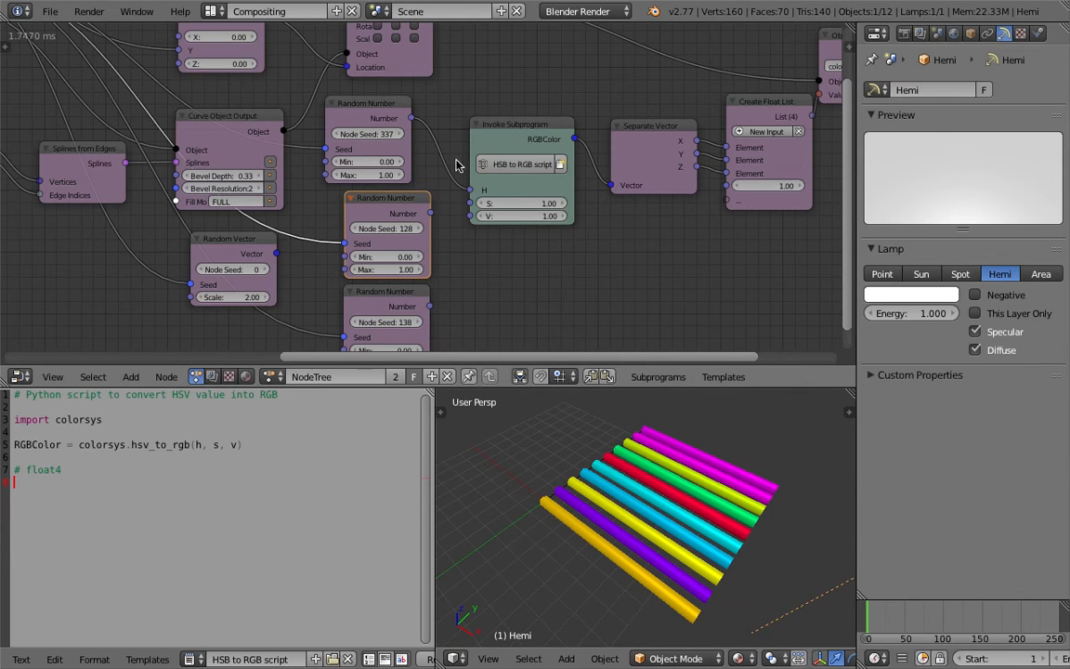
- Reposition the Invoke Subprogram and Object Transforms Output nodes to make room between them
{"action": "scroll", "coordinate": [472, 113], "scroll_direction": "down", "scroll_amount": 1}
{"action": "middle_click_drag", "start_coordinate": [472, 113], "coordinate": [479, 137]}
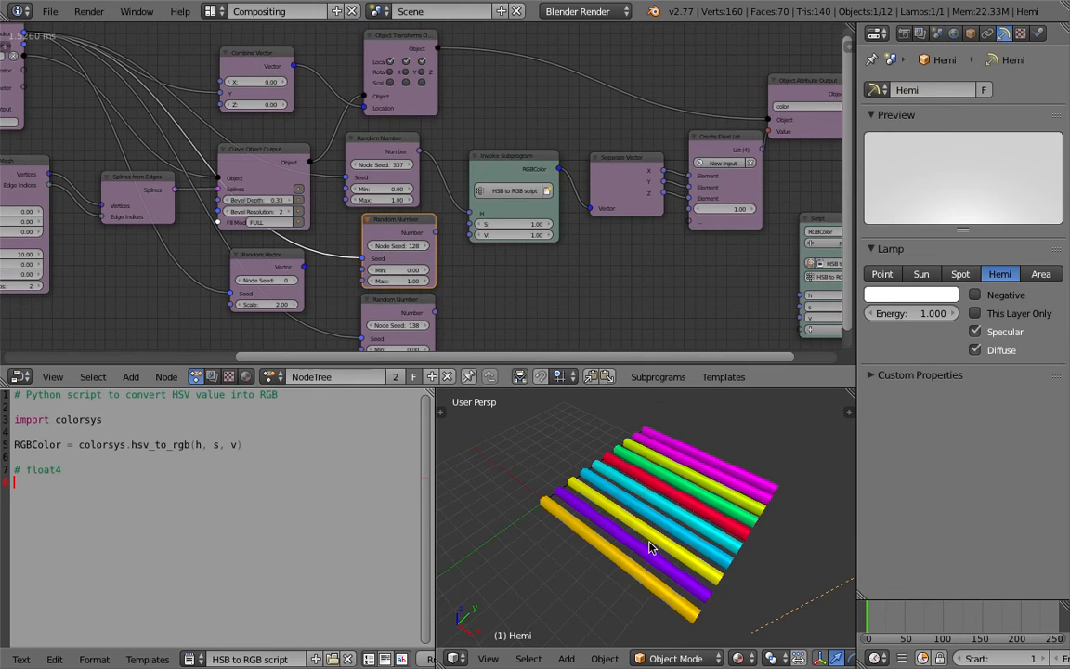
{"action": "middle_click_drag", "start_coordinate": [583, 486], "coordinate": [632, 548]}
{"action": "left_click_drag", "start_coordinate": [504, 158], "coordinate": [518, 158]}
{"action": "left_click_drag", "start_coordinate": [426, 107], "coordinate": [409, 94]}
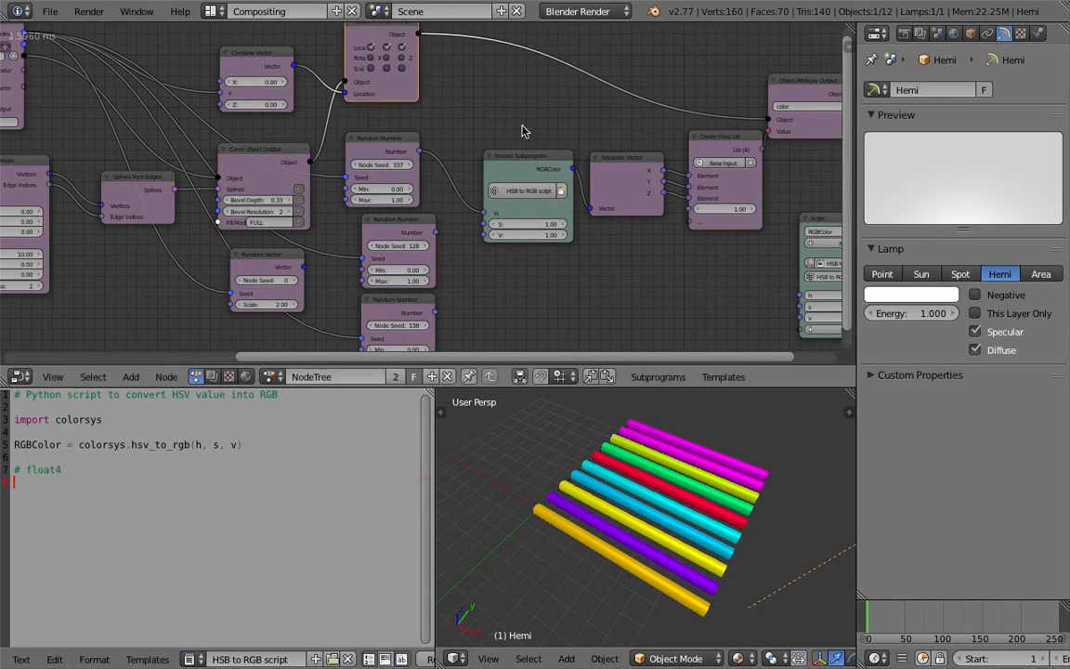
{"action": "middle_click_drag", "start_coordinate": [484, 255], "coordinate": [511, 266]}
{"action": "middle_click_drag", "start_coordinate": [507, 149], "coordinate": [579, 154]}
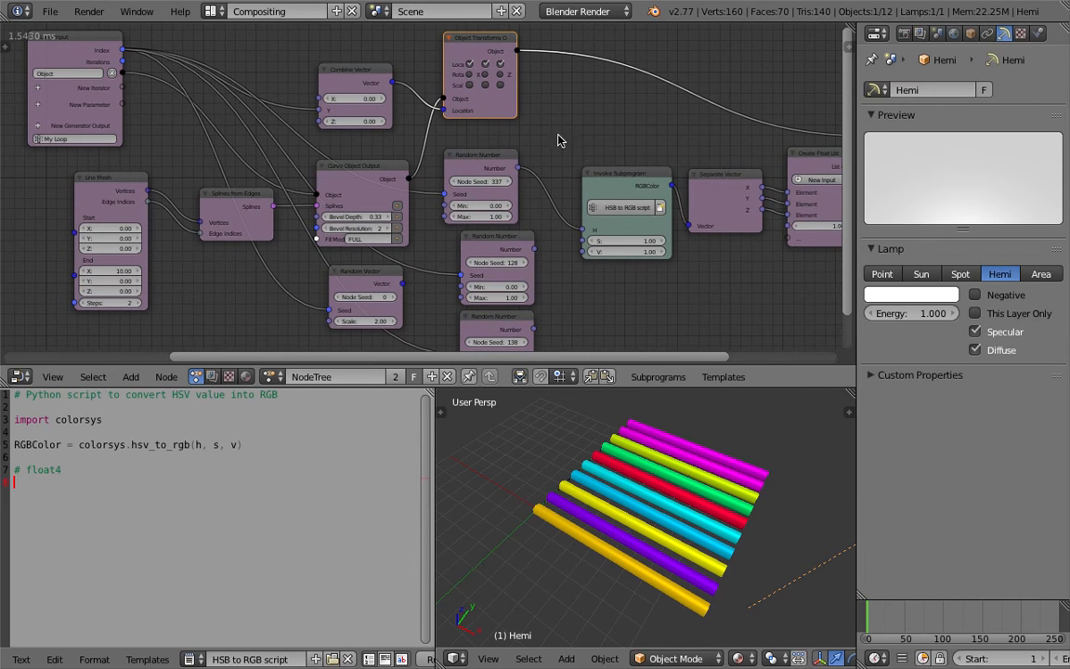
{"action": "scroll", "coordinate": [541, 149], "scroll_direction": "down", "scroll_amount": 2}
{"action": "left_click_drag", "start_coordinate": [481, 112], "coordinate": [481, 86]}
{"action": "scroll", "coordinate": [512, 128], "scroll_direction": "up", "scroll_amount": 1}
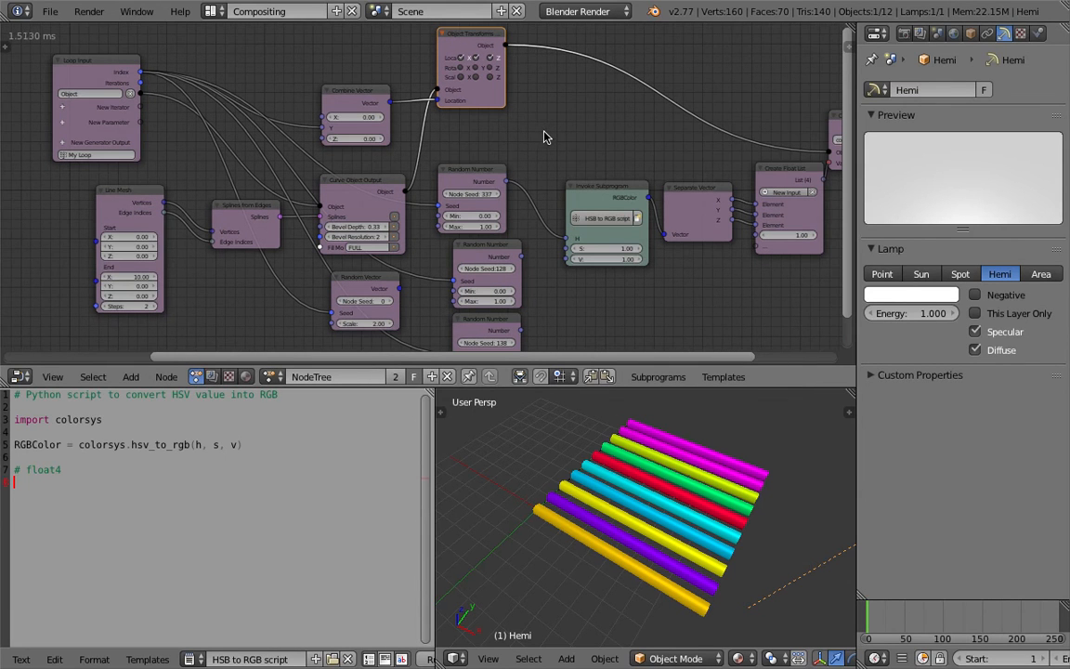
- Add a Map Range node and place it above the Invoke Subprogram node
{"action": "key", "text": "shift+a"}
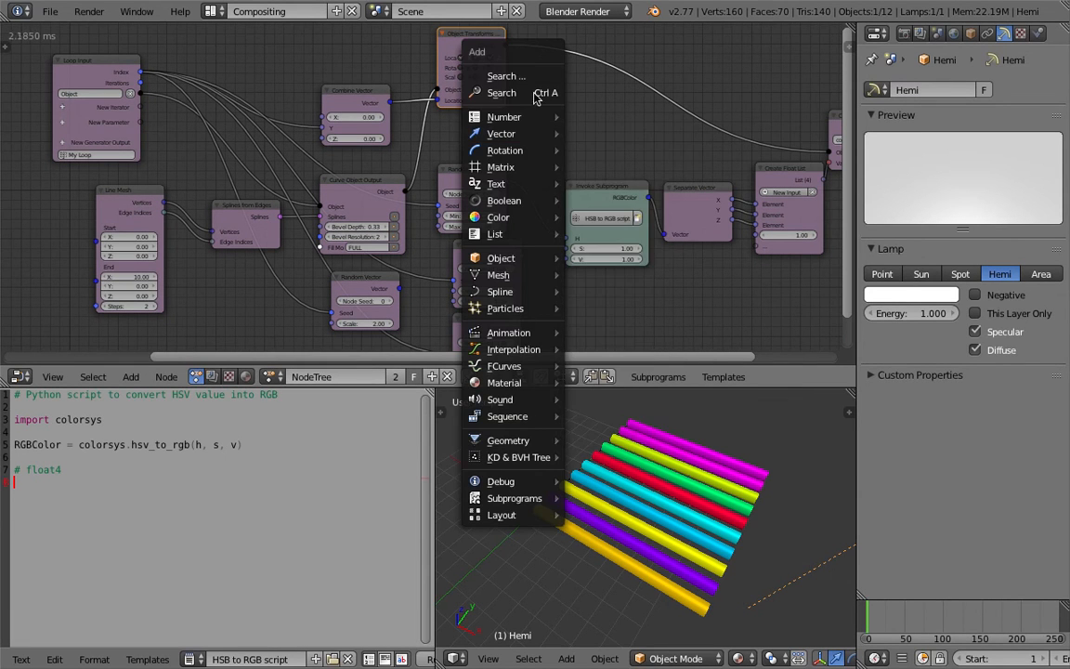
{"action": "left_click", "coordinate": [535, 93]}
{"action": "type", "text": "map"}
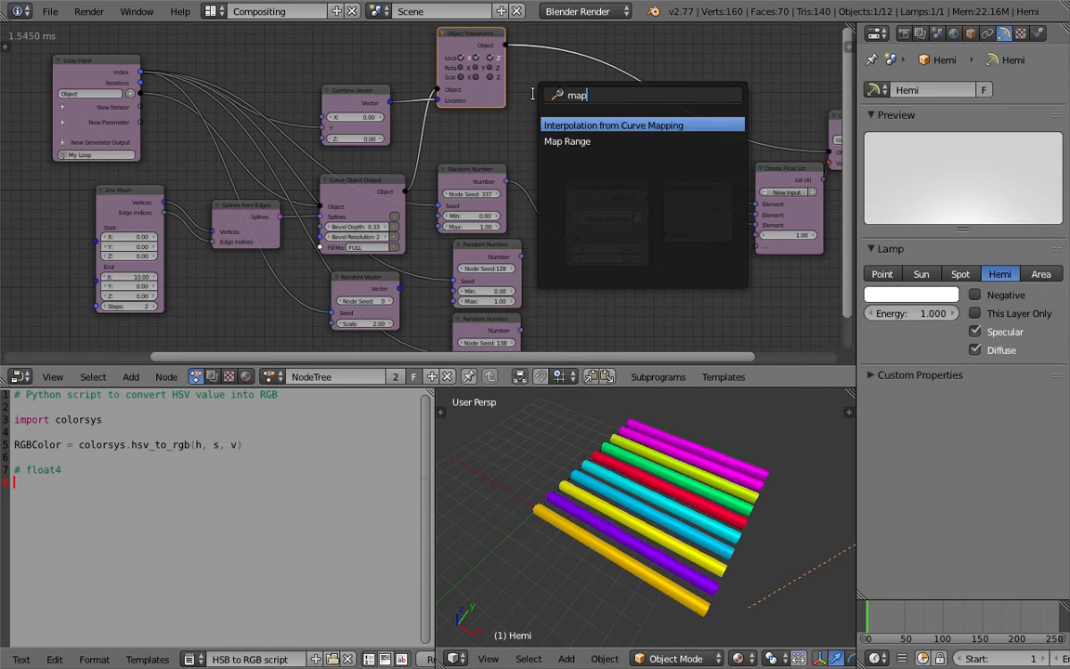
{"action": "key", "text": "Down"}
{"action": "key", "text": "Return"}
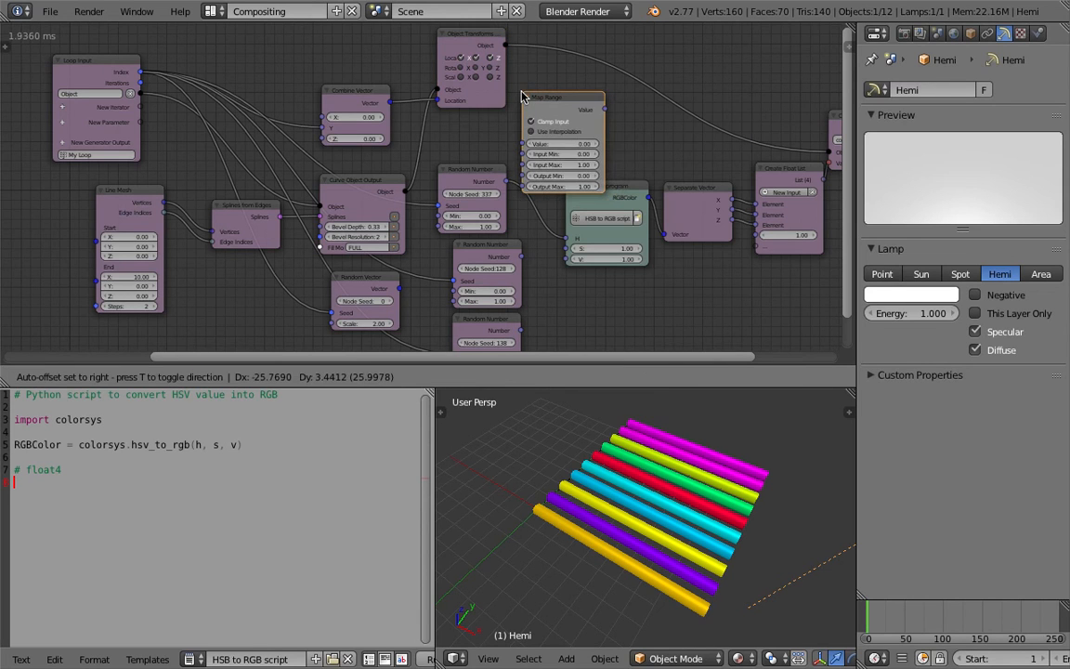
{"action": "left_click", "coordinate": [531, 85]}
- Connect the Loop Input node's Index to Map Range's Value and its Iterations to Input Max
{"action": "scroll", "coordinate": [492, 153], "scroll_direction": "up", "scroll_amount": 2}
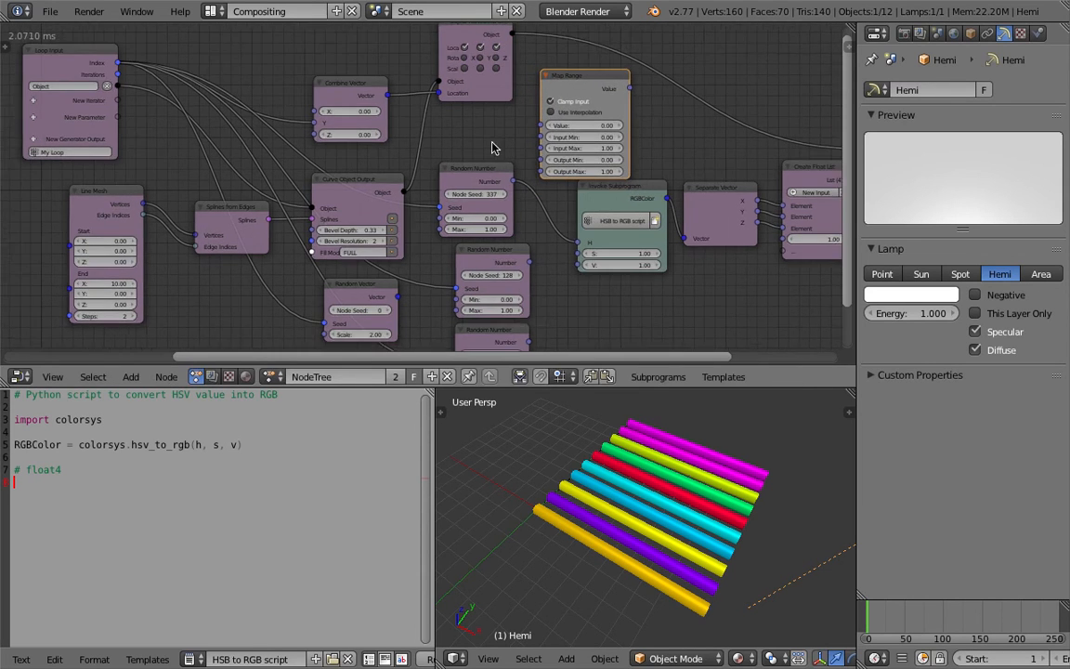
{"action": "scroll", "coordinate": [485, 167], "scroll_direction": "up", "scroll_amount": 1}
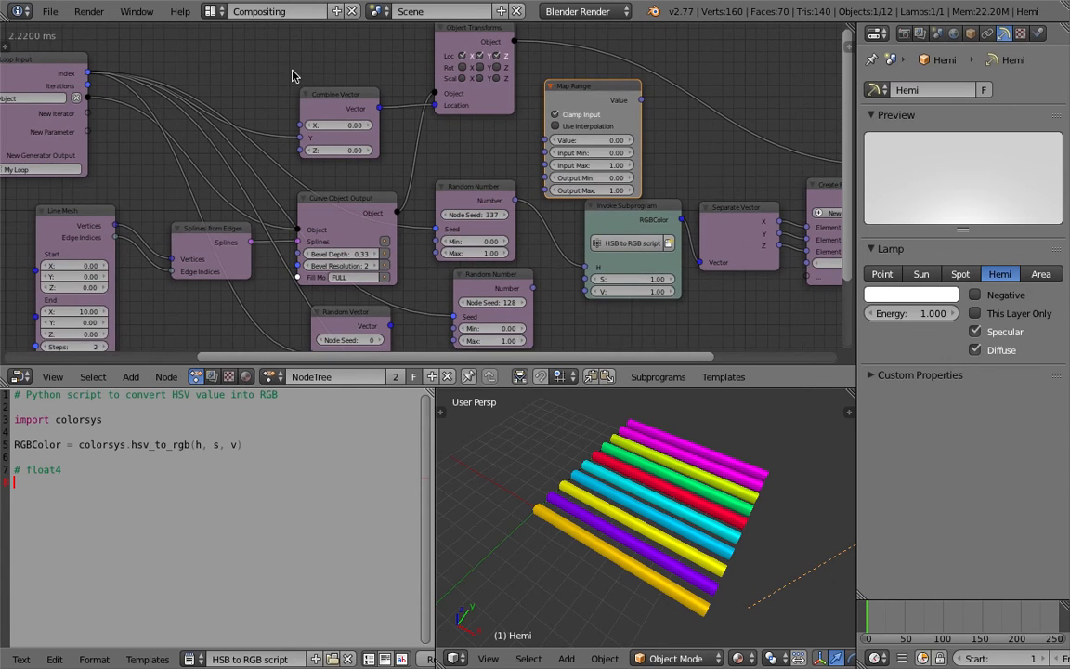
{"action": "scroll", "coordinate": [174, 103], "scroll_direction": "up", "scroll_amount": 1}
{"action": "left_click_drag", "start_coordinate": [111, 82], "coordinate": [555, 151]}
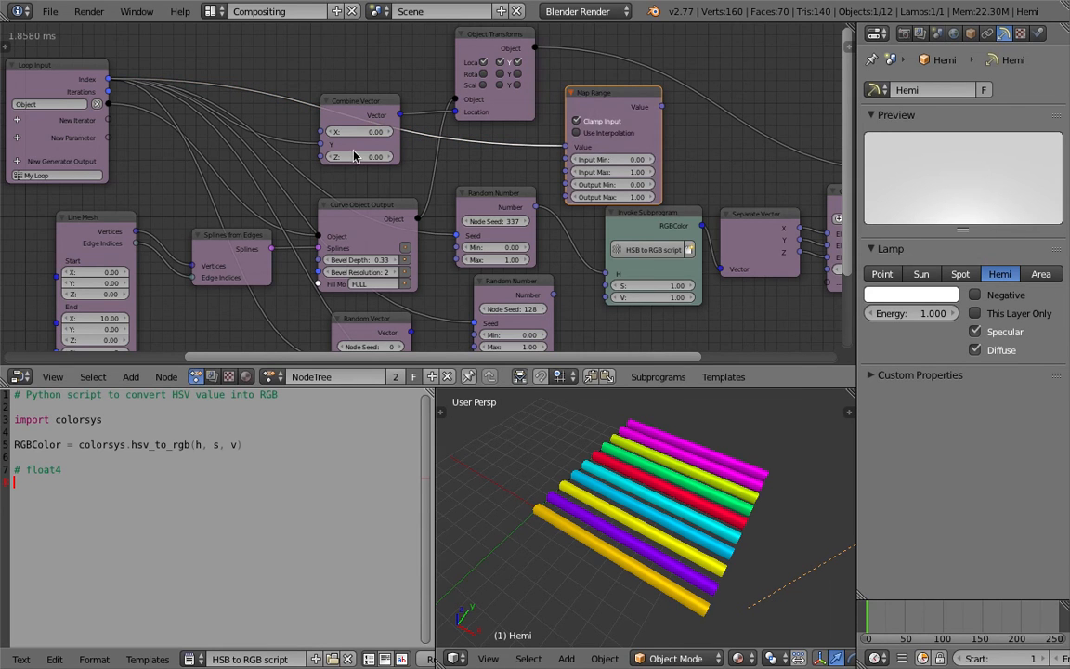
{"action": "left_click_drag", "start_coordinate": [110, 92], "coordinate": [565, 173]}
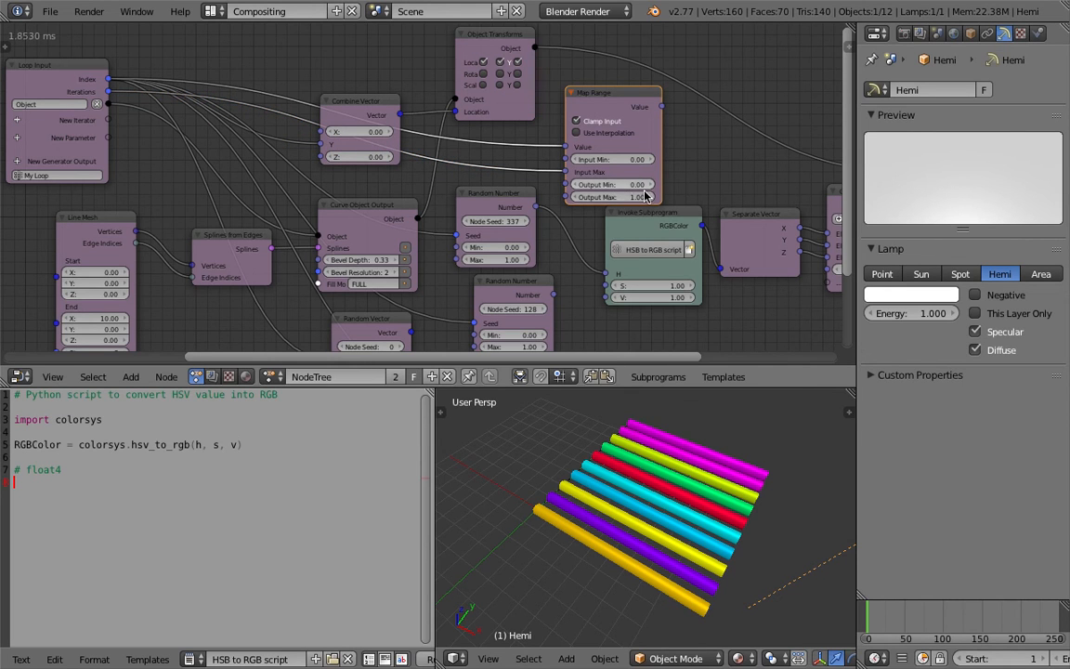
- Connect the Map Range node's Value output to the Invoke Subprogram node's H input and inspect the bars' colours
{"action": "middle_click_drag", "start_coordinate": [656, 184], "coordinate": [615, 190]}
{"action": "scroll", "coordinate": [615, 189], "scroll_direction": "up", "scroll_amount": 1}
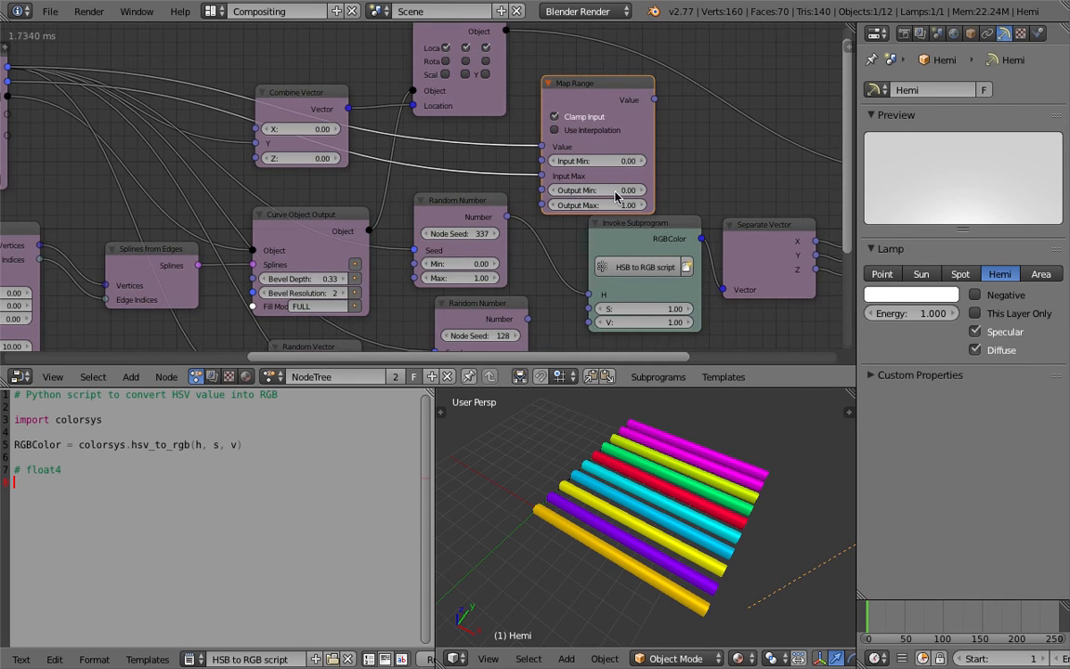
{"action": "left_click_drag", "start_coordinate": [655, 101], "coordinate": [590, 296]}
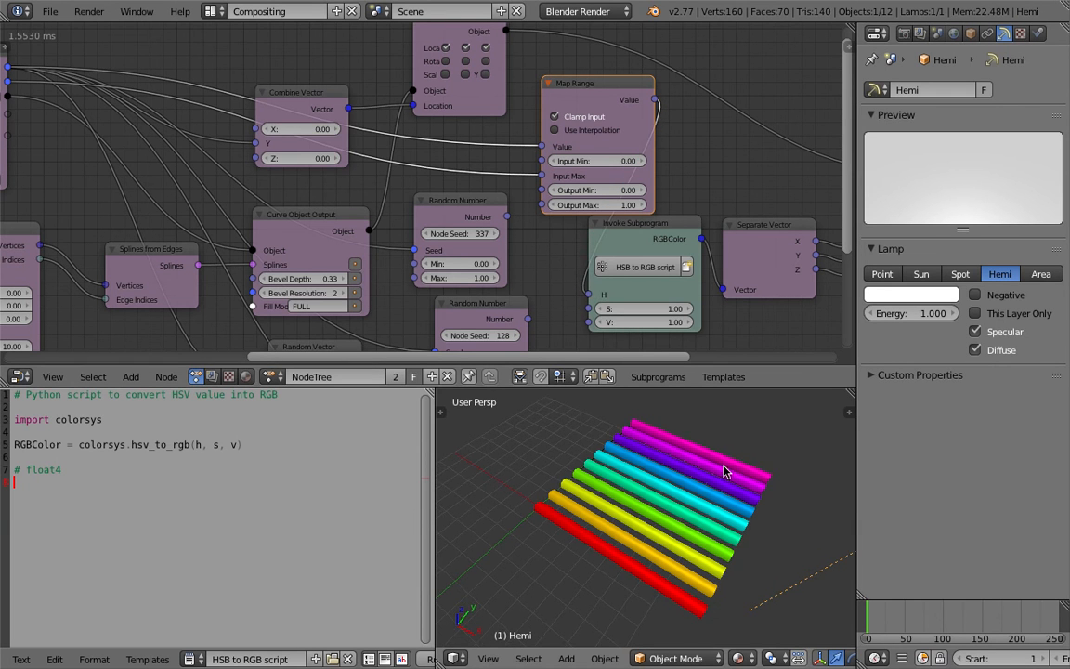
{"action": "scroll", "coordinate": [656, 488], "scroll_direction": "down", "scroll_amount": 3}
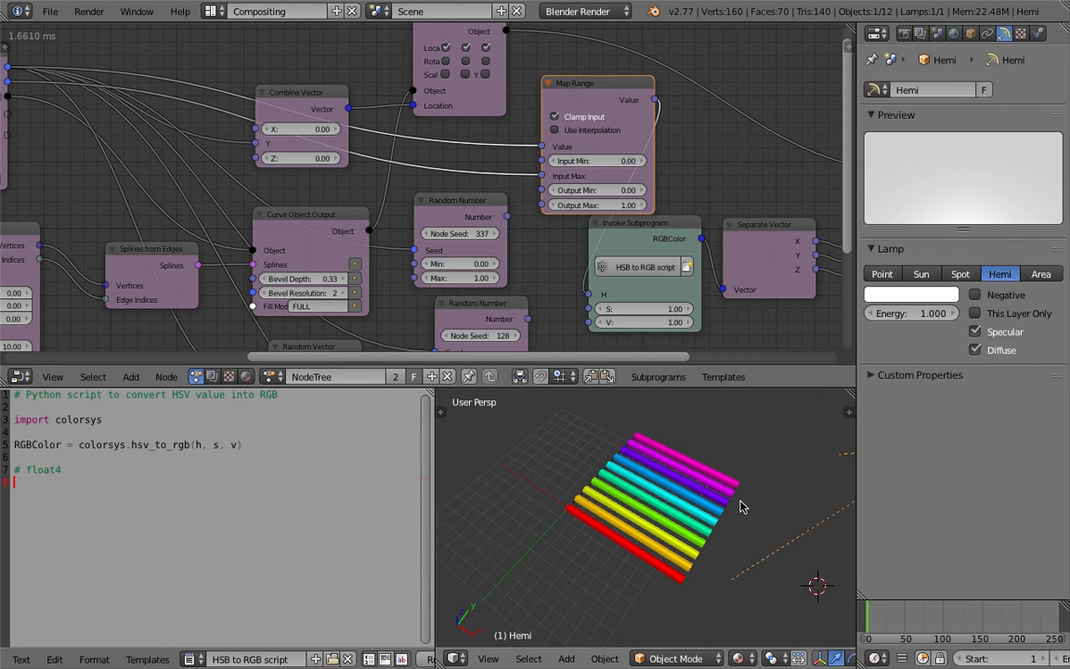
{"action": "middle_click_drag", "start_coordinate": [741, 506], "coordinate": [645, 444]}
{"action": "mouse_move", "coordinate": [677, 509]}
{"action": "middle_mouse_down"}
{"action": "mouse_move", "coordinate": [652, 511]}
{"action": "mouse_move", "coordinate": [672, 517]}
{"action": "middle_mouse_up"}
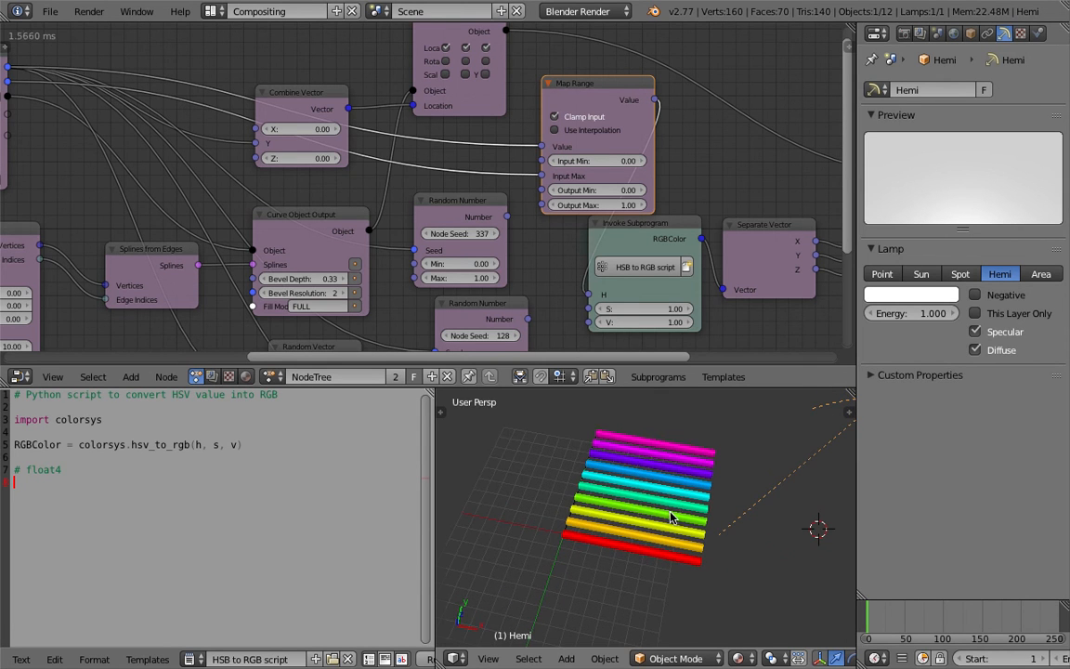
- Connect the Random Number node with seed 337 to the S input and set its Min to 0.30 and Max to 0.76
{"action": "left_click", "coordinate": [457, 206]}
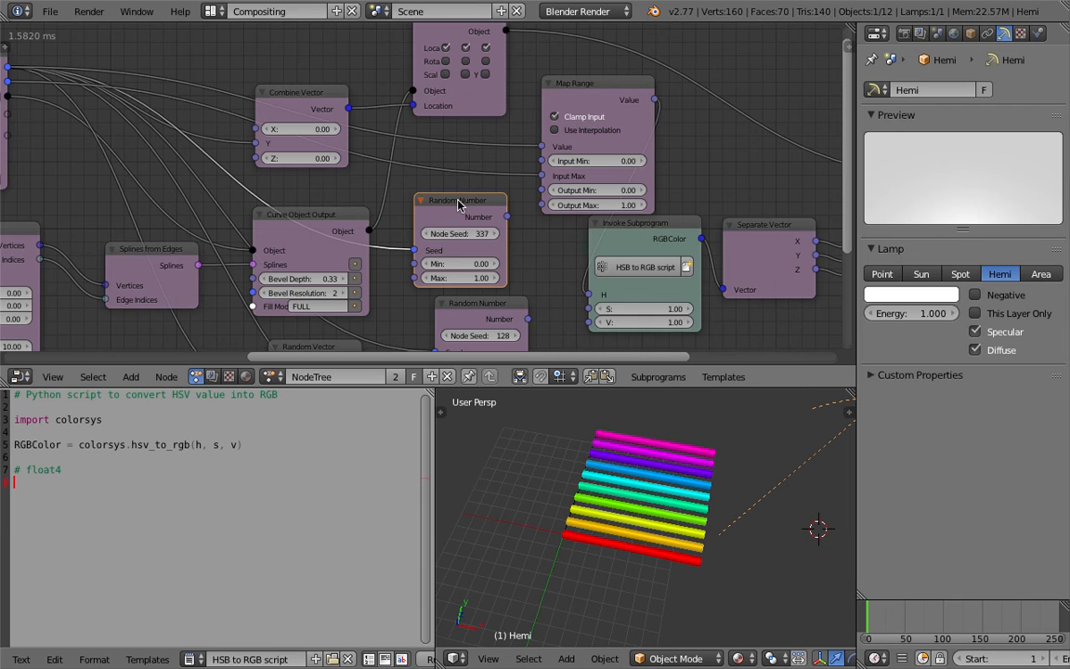
{"action": "scroll", "coordinate": [467, 217], "scroll_direction": "down", "scroll_amount": 1}
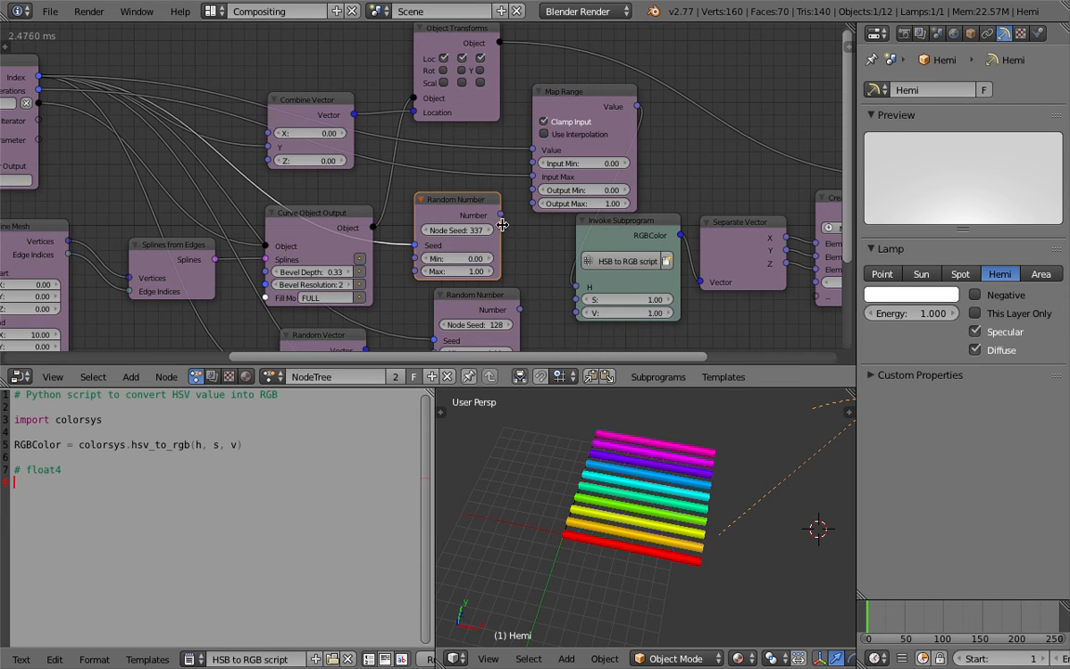
{"action": "left_click_drag", "start_coordinate": [502, 215], "coordinate": [576, 300]}
{"action": "scroll", "coordinate": [491, 275], "scroll_direction": "up", "scroll_amount": 2}
{"action": "left_click_drag", "start_coordinate": [476, 270], "coordinate": [453, 285]}
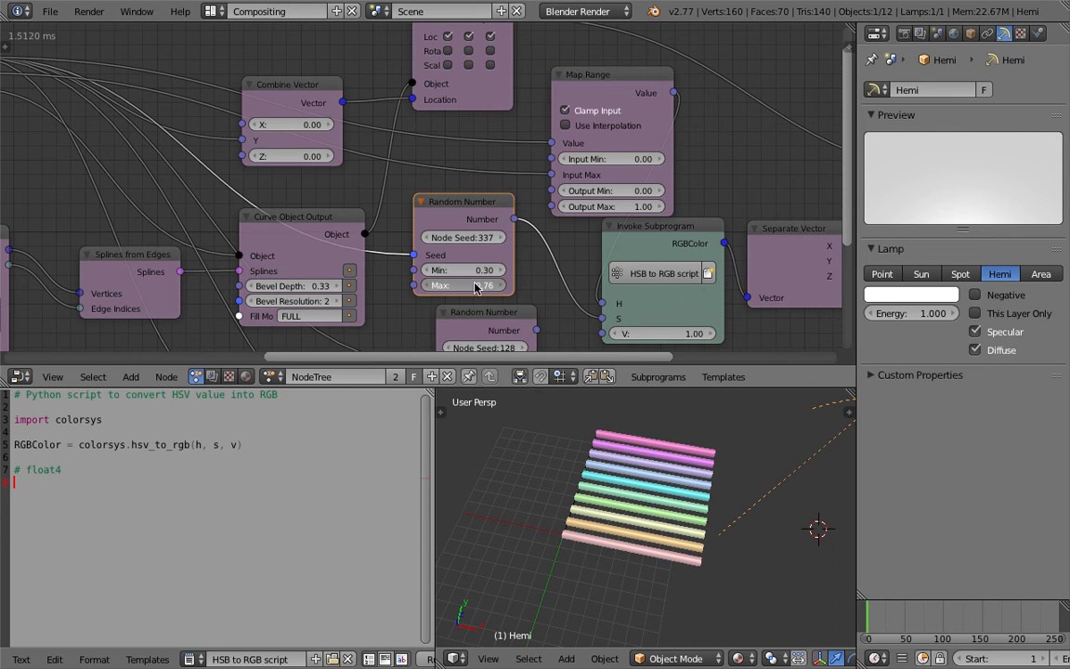
- Connect the second Random Number node to the Invoke Subprogram node's V input and set its node seed to 379
{"action": "middle_click_drag", "start_coordinate": [538, 297], "coordinate": [512, 264]}
{"action": "middle_click_drag", "start_coordinate": [586, 463], "coordinate": [554, 437]}
{"action": "scroll", "coordinate": [490, 251], "scroll_direction": "up", "scroll_amount": 1}
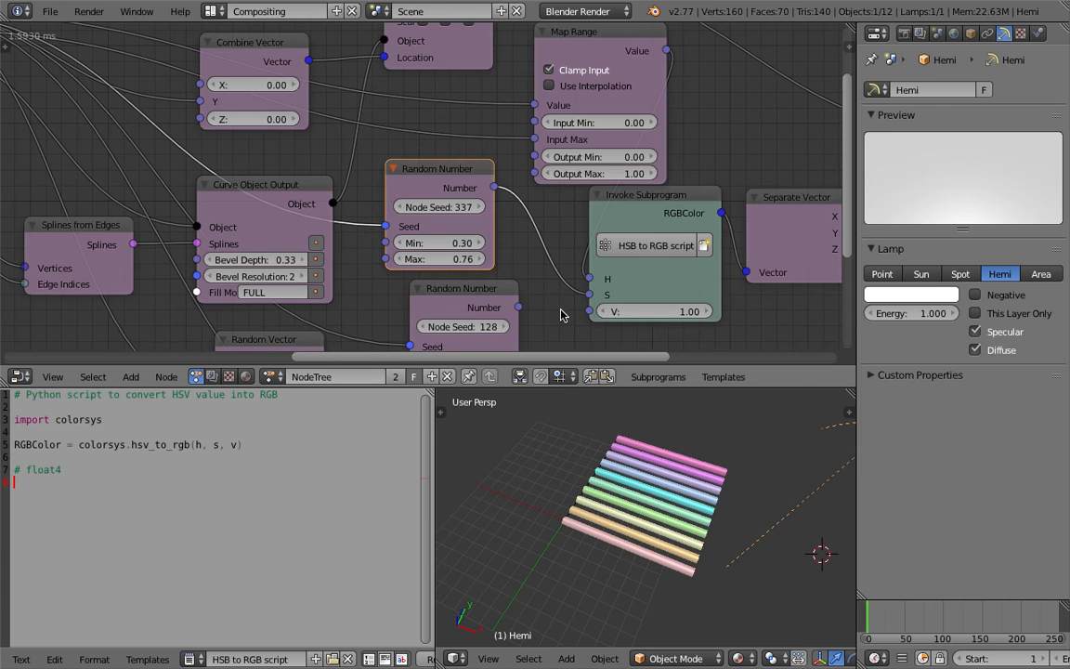
{"action": "middle_click_drag", "start_coordinate": [530, 324], "coordinate": [532, 321]}
{"action": "left_click_drag", "start_coordinate": [523, 308], "coordinate": [591, 306]}
{"action": "middle_click_drag", "start_coordinate": [504, 318], "coordinate": [507, 299]}
{"action": "left_click_drag", "start_coordinate": [488, 305], "coordinate": [509, 310]}
{"action": "middle_click_drag", "start_coordinate": [488, 306], "coordinate": [485, 272]}
{"action": "left_click_drag", "start_coordinate": [486, 272], "coordinate": [637, 272]}
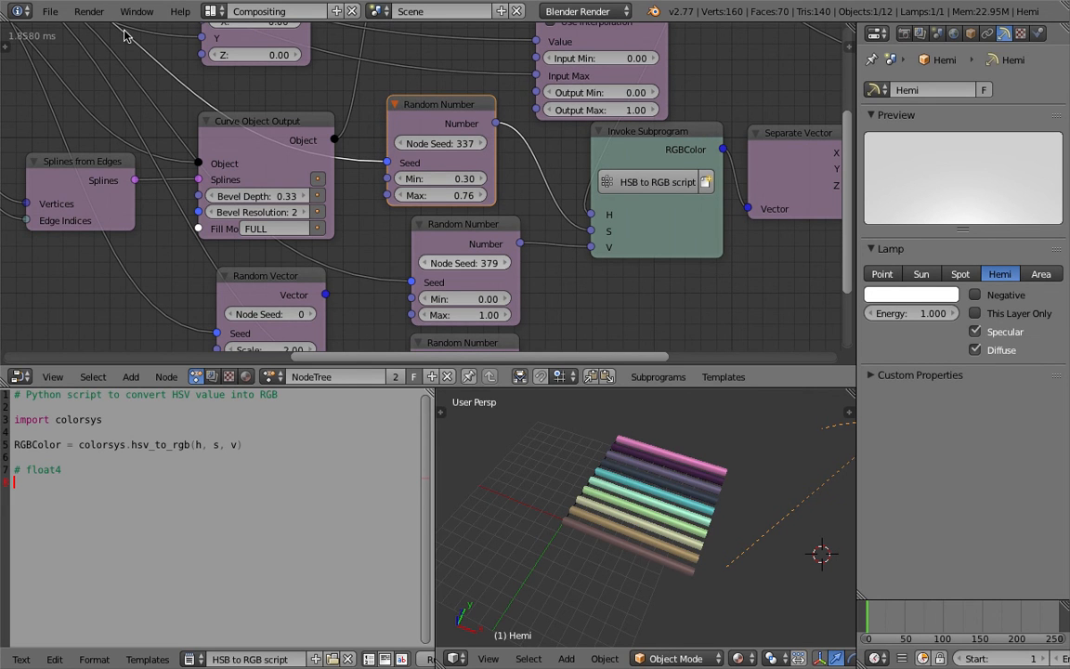
- Save the Blender file and move the Line Mesh node away from the Splines from Edges node
{"action": "left_click", "coordinate": [50, 11]}
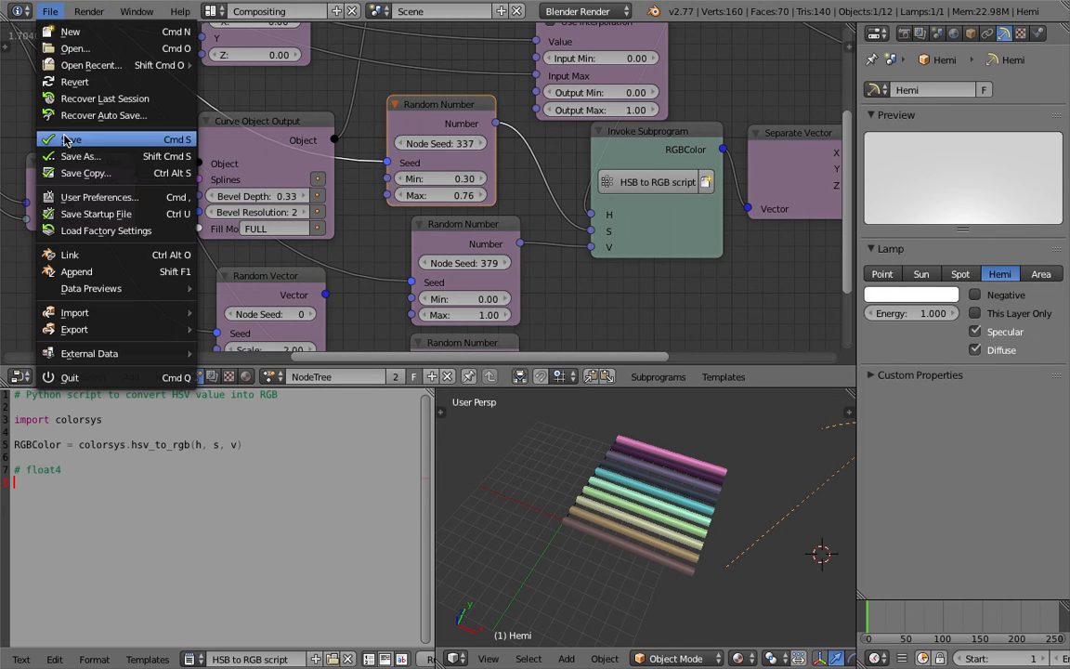
{"action": "scroll", "coordinate": [371, 246], "scroll_direction": "down", "scroll_amount": 3}
{"action": "middle_click_drag", "start_coordinate": [456, 249], "coordinate": [482, 256]}
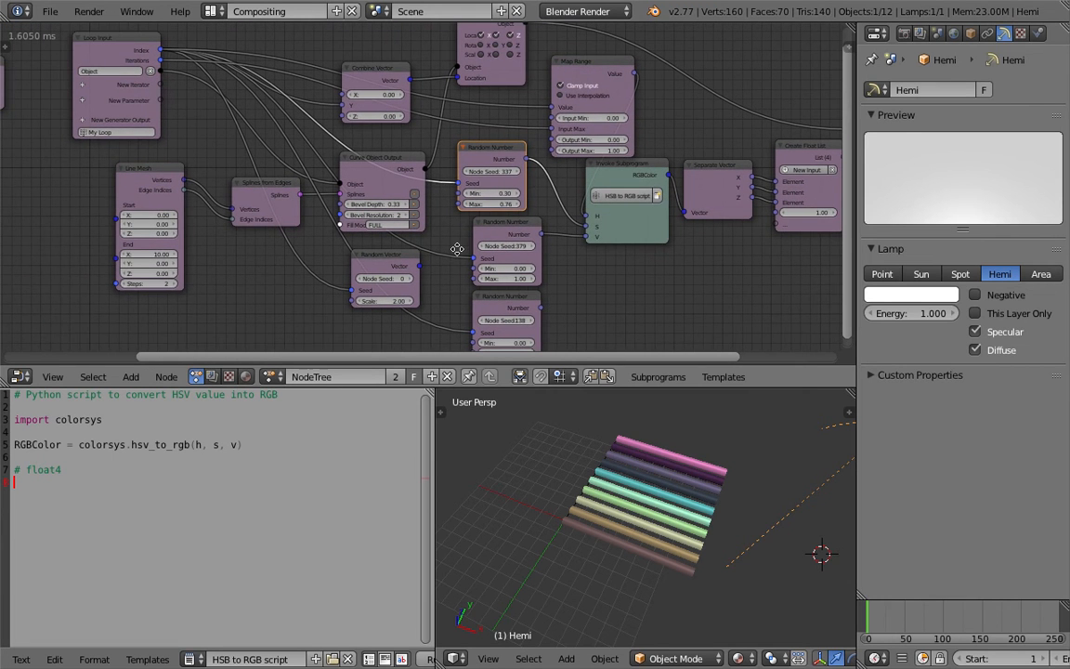
{"action": "left_click_drag", "start_coordinate": [155, 175], "coordinate": [139, 180]}
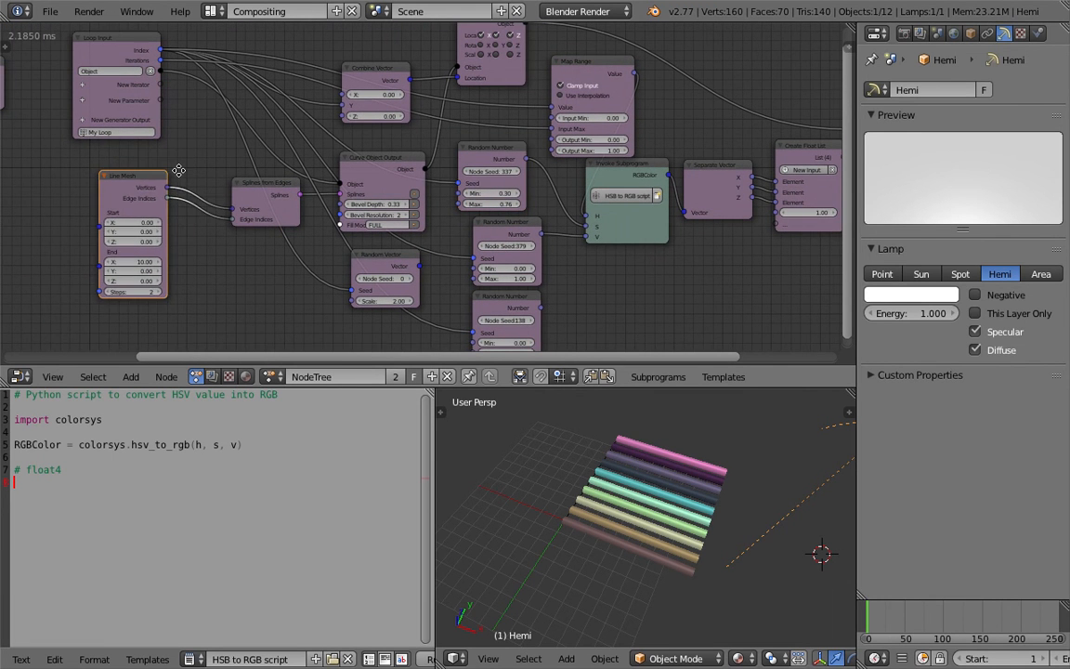
{"action": "middle_click_drag", "start_coordinate": [176, 167], "coordinate": [286, 199]}
{"action": "middle_click_drag", "start_coordinate": [164, 143], "coordinate": [360, 149]}
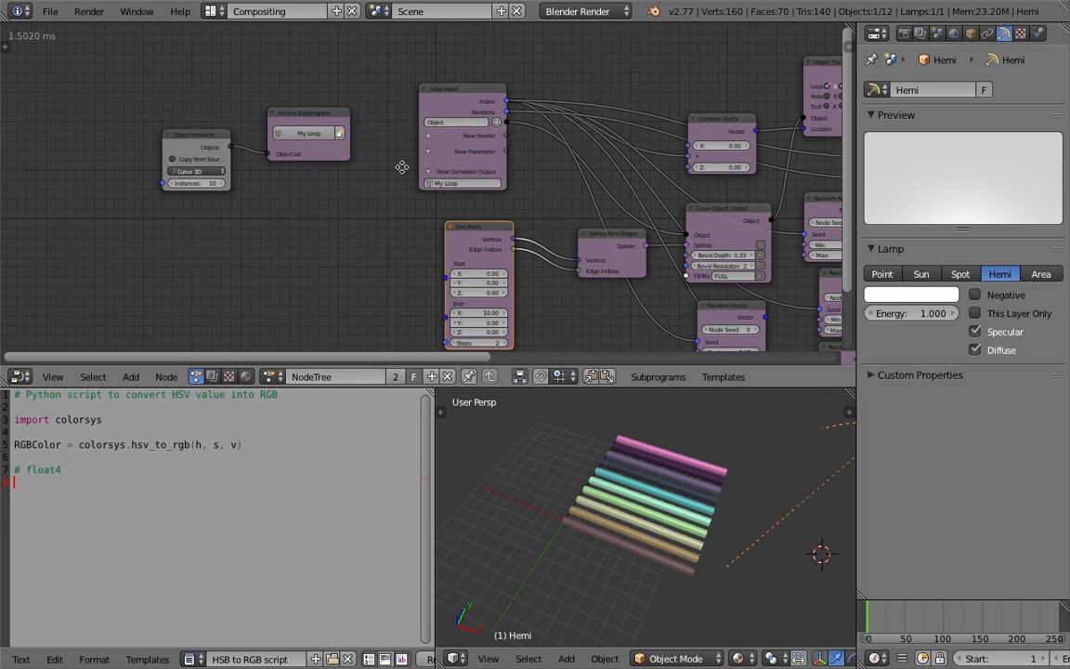
- Spread the Object Instancer, My Loop Invoke Subprogram and Loop Input nodes leftward and reposition the Line Mesh node to free up space
{"action": "left_click", "coordinate": [158, 137]}
{"action": "left_click_drag", "start_coordinate": [153, 141], "coordinate": [93, 143]}
{"action": "left_click_drag", "start_coordinate": [294, 120], "coordinate": [231, 118]}
{"action": "left_click_drag", "start_coordinate": [430, 152], "coordinate": [326, 153]}
{"action": "left_click", "coordinate": [462, 231]}
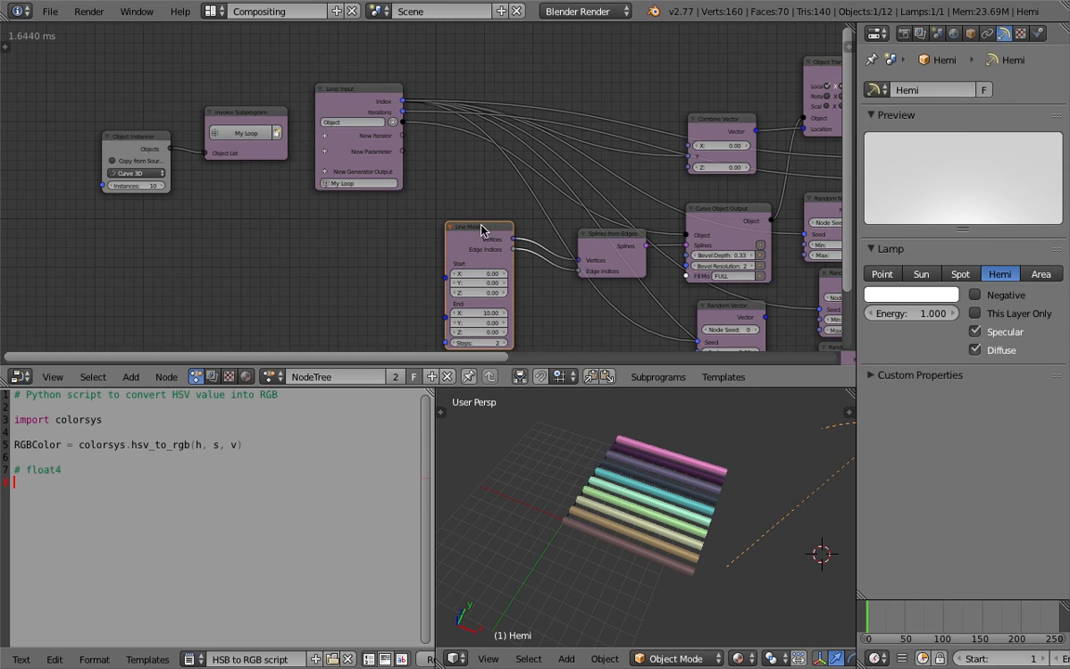
{"action": "key", "text": "g"}
{"action": "left_click", "coordinate": [453, 214]}
{"action": "scroll", "coordinate": [453, 215], "scroll_direction": "up", "scroll_amount": 3}
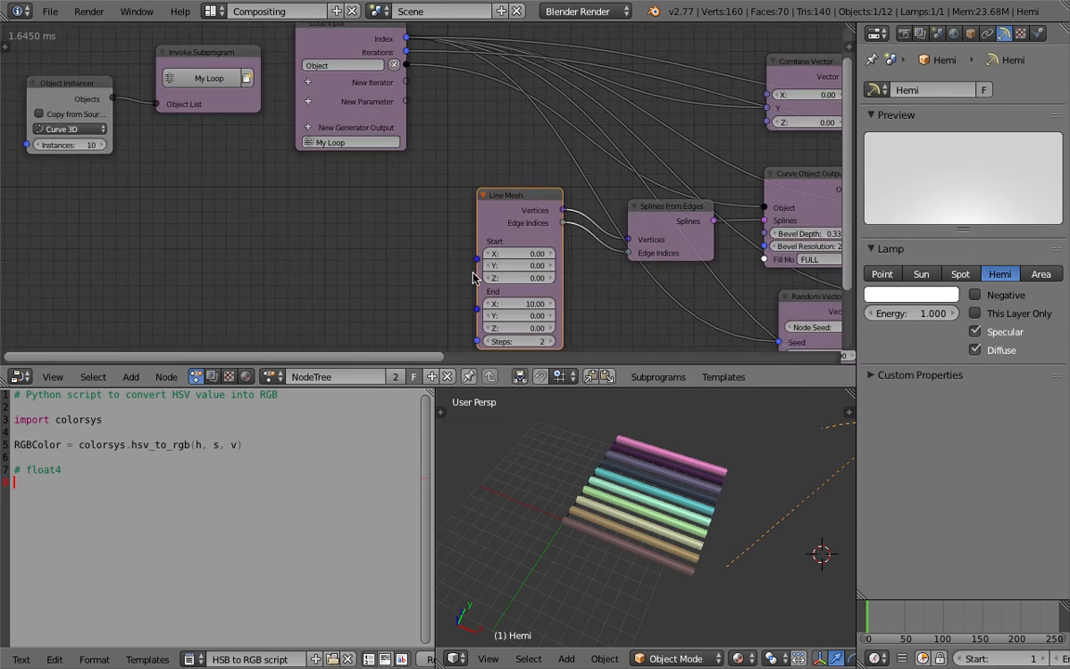
- Try Line Mesh End X values of 7.81, 8.44 and 9.88 to see how the bars' length responds
{"action": "scroll", "coordinate": [432, 230], "scroll_direction": "down", "scroll_amount": 1}
{"action": "left_click_drag", "start_coordinate": [521, 302], "coordinate": [437, 302]}
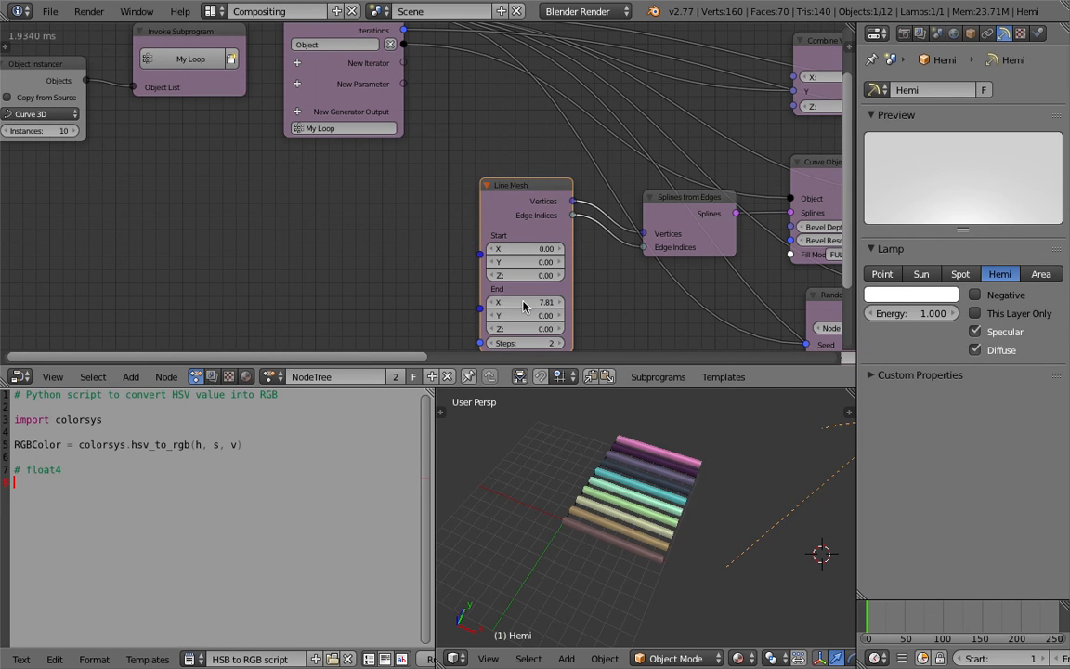
{"action": "middle_click_drag", "start_coordinate": [637, 536], "coordinate": [585, 502]}
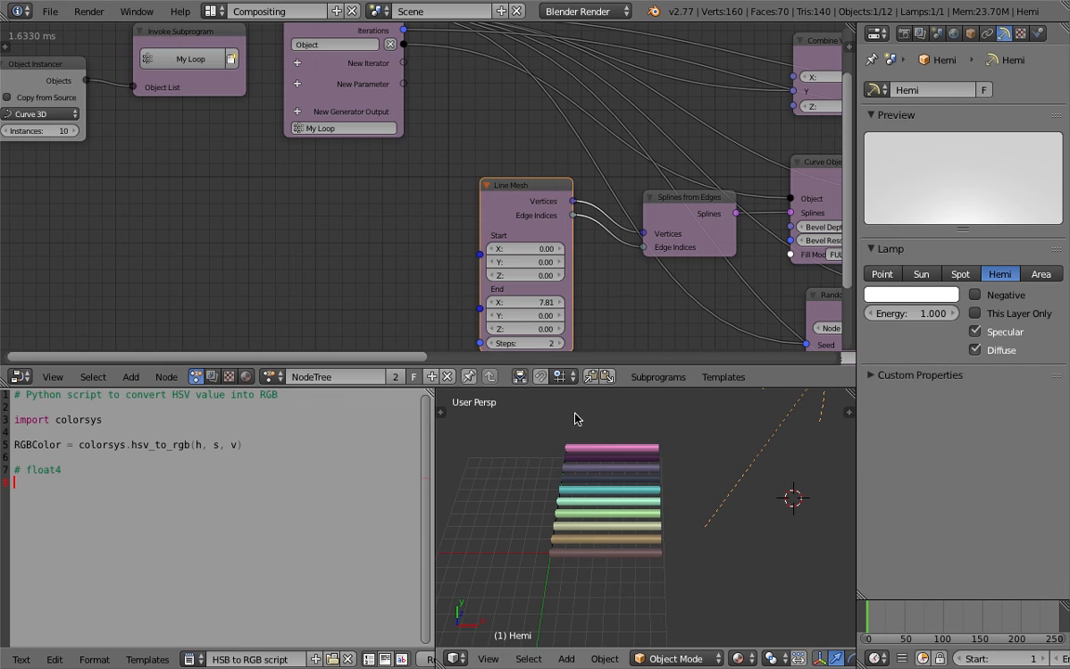
{"action": "left_click_drag", "start_coordinate": [539, 302], "coordinate": [563, 302]}
{"action": "scroll", "coordinate": [493, 202], "scroll_direction": "down", "scroll_amount": 4}
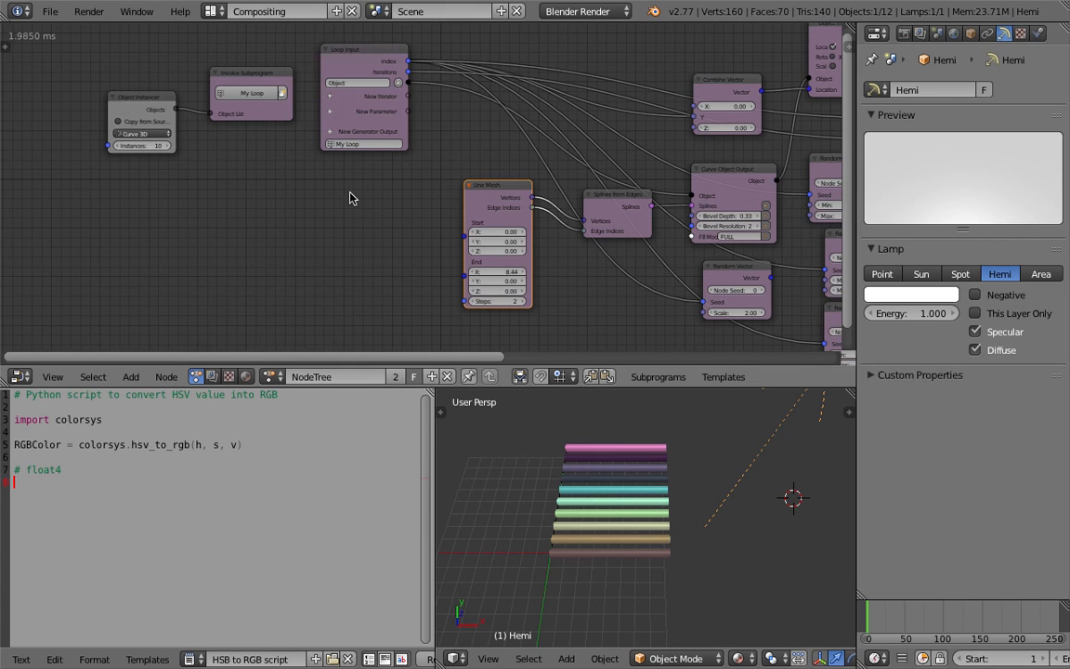
{"action": "scroll", "coordinate": [461, 194], "scroll_direction": "up", "scroll_amount": 1}
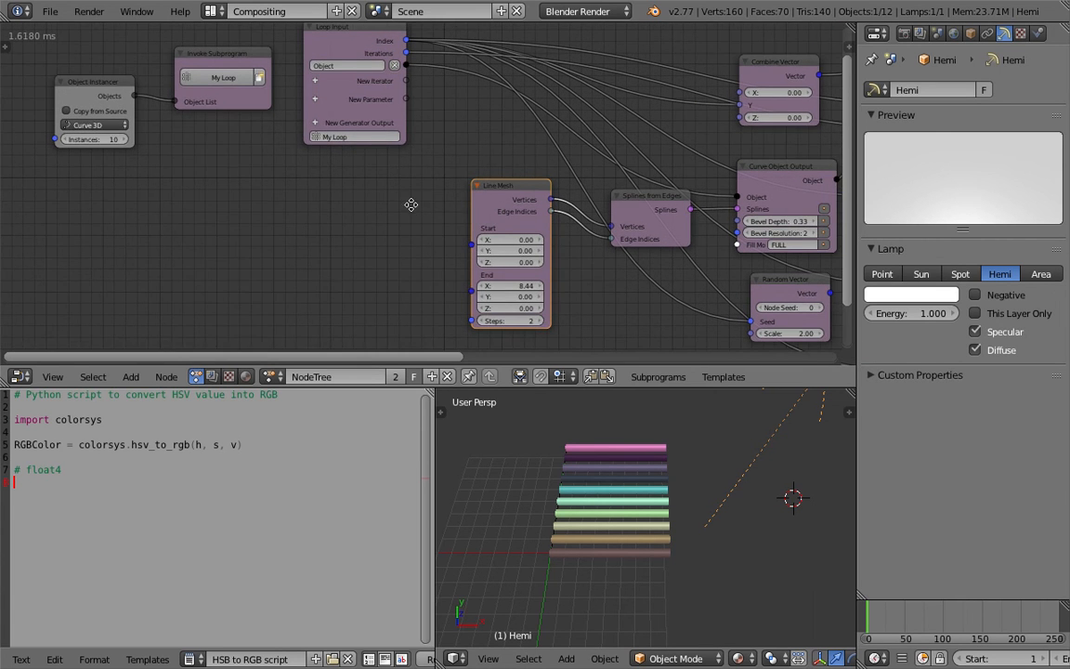
{"action": "left_click_drag", "start_coordinate": [508, 199], "coordinate": [521, 198]}
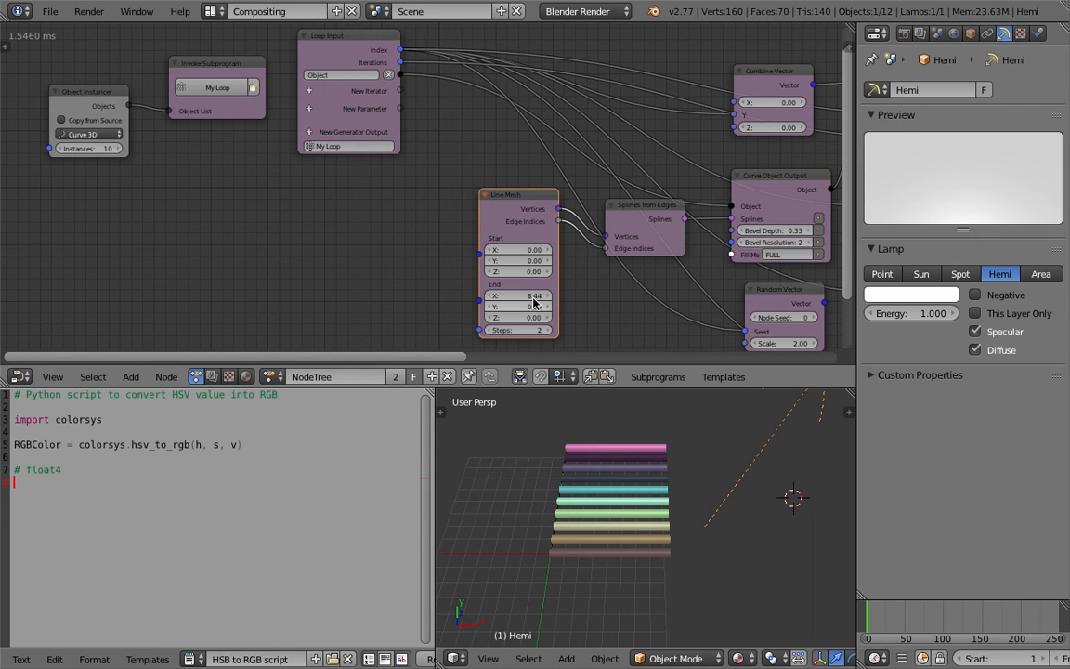
{"action": "left_click_drag", "start_coordinate": [528, 296], "coordinate": [558, 295]}
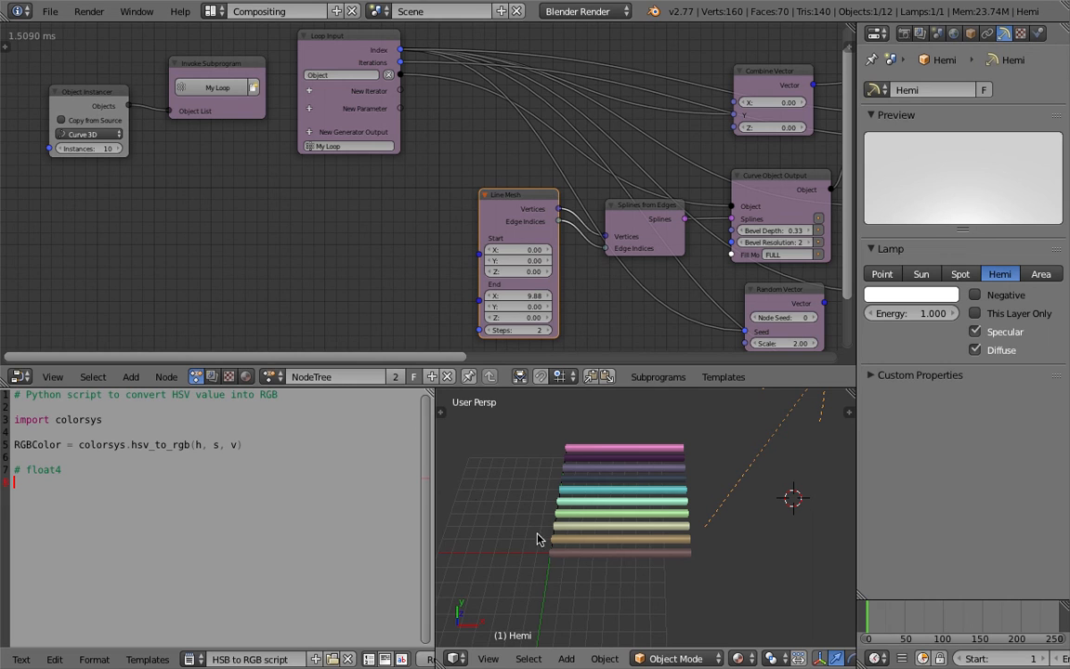
{"action": "left_click_drag", "start_coordinate": [500, 214], "coordinate": [496, 214]}
{"action": "middle_click_drag", "start_coordinate": [445, 193], "coordinate": [449, 201]}
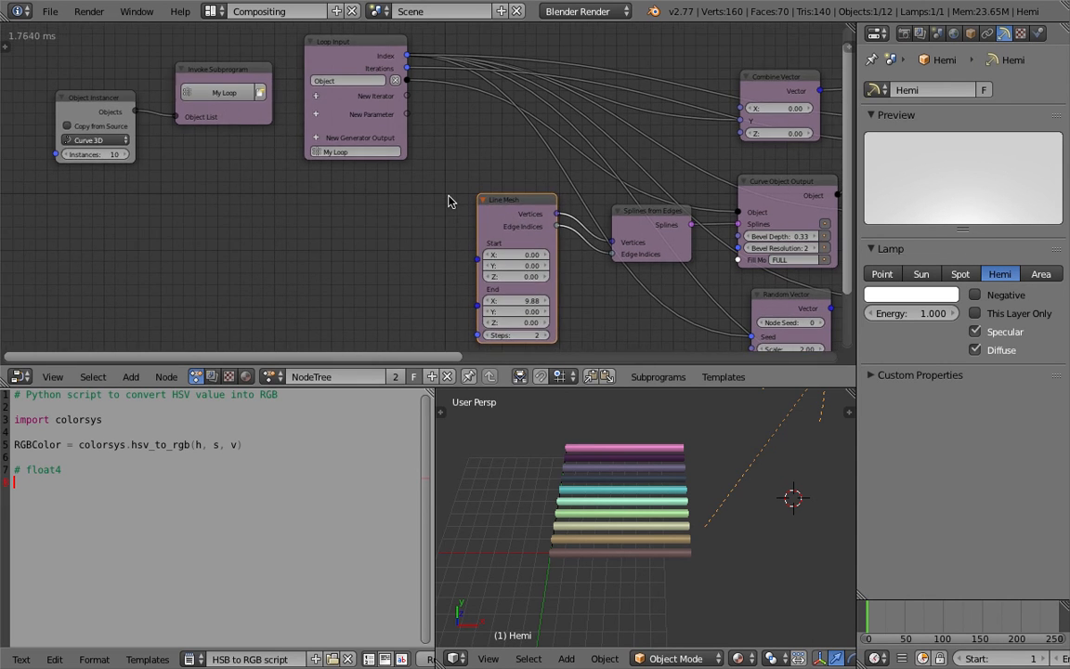
- Set the Line Mesh node's End X to 10
{"action": "left_click", "coordinate": [524, 300]}
{"action": "type", "text": "10"}
{"action": "key", "text": "Return"}
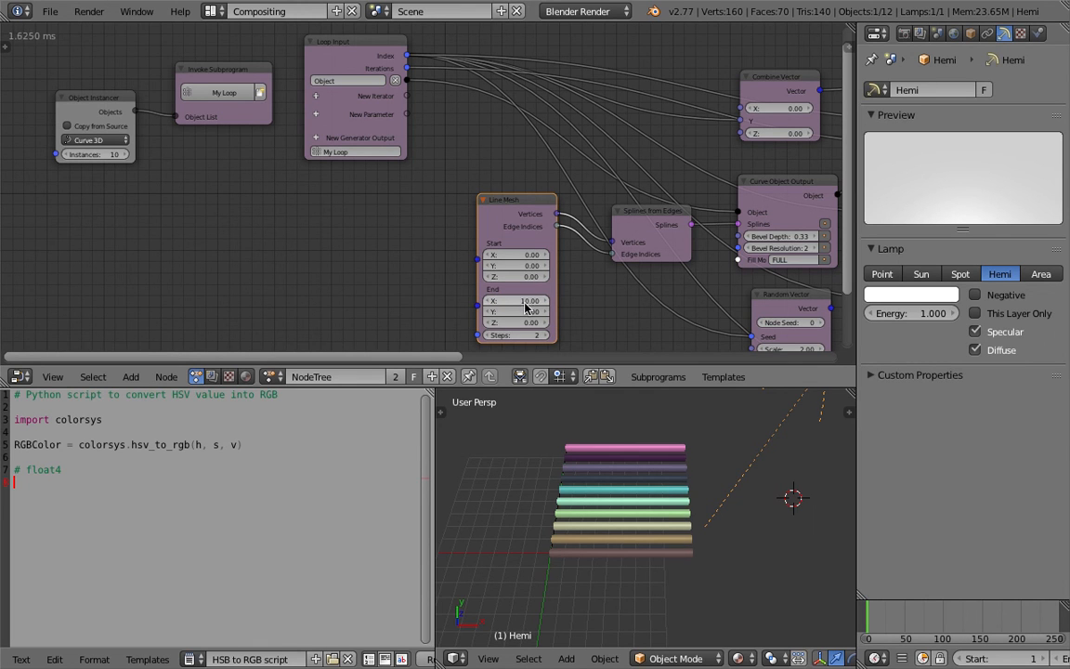
- Move the Loop Input node farther left to make room for new nodes before Line Mesh
{"action": "left_click_drag", "start_coordinate": [357, 132], "coordinate": [213, 200]}
{"action": "middle_click_drag", "start_coordinate": [351, 219], "coordinate": [331, 220]}
{"action": "scroll", "coordinate": [335, 219], "scroll_direction": "down", "scroll_amount": 2}
{"action": "middle_click_drag", "start_coordinate": [508, 121], "coordinate": [375, 107]}
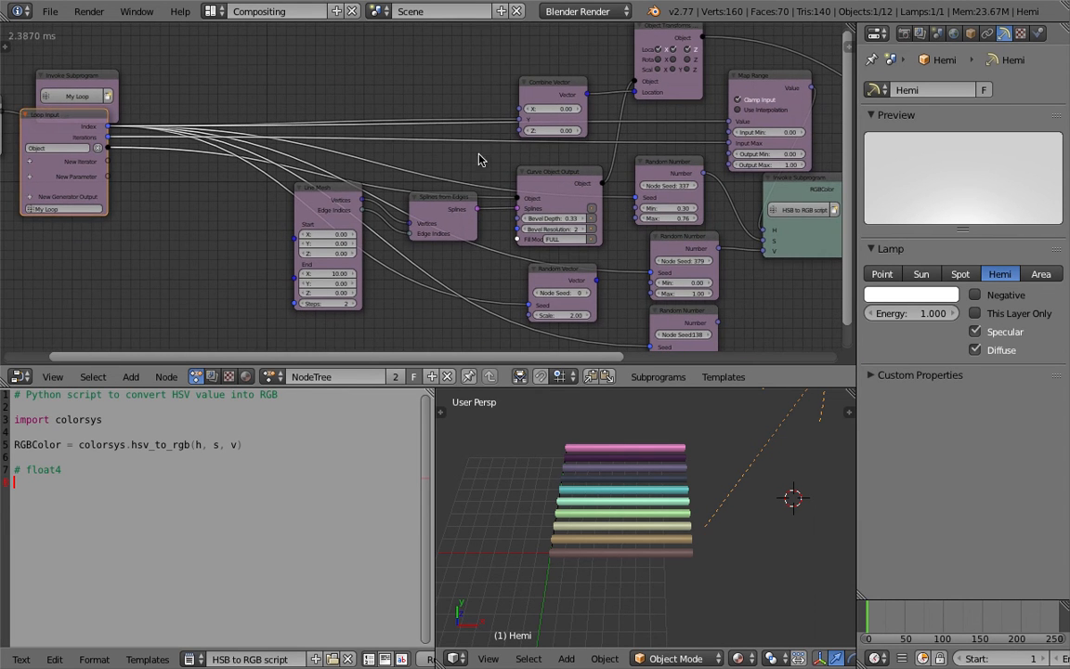
- Duplicate the Map Range node and place the copy between the Loop Input and Line Mesh nodes
{"action": "left_click", "coordinate": [753, 93]}
{"action": "left_click_drag", "start_coordinate": [752, 93], "coordinate": [178, 236]}
{"action": "middle_click_drag", "start_coordinate": [196, 198], "coordinate": [323, 179]}
{"action": "scroll", "coordinate": [322, 179], "scroll_direction": "up", "scroll_amount": 1}
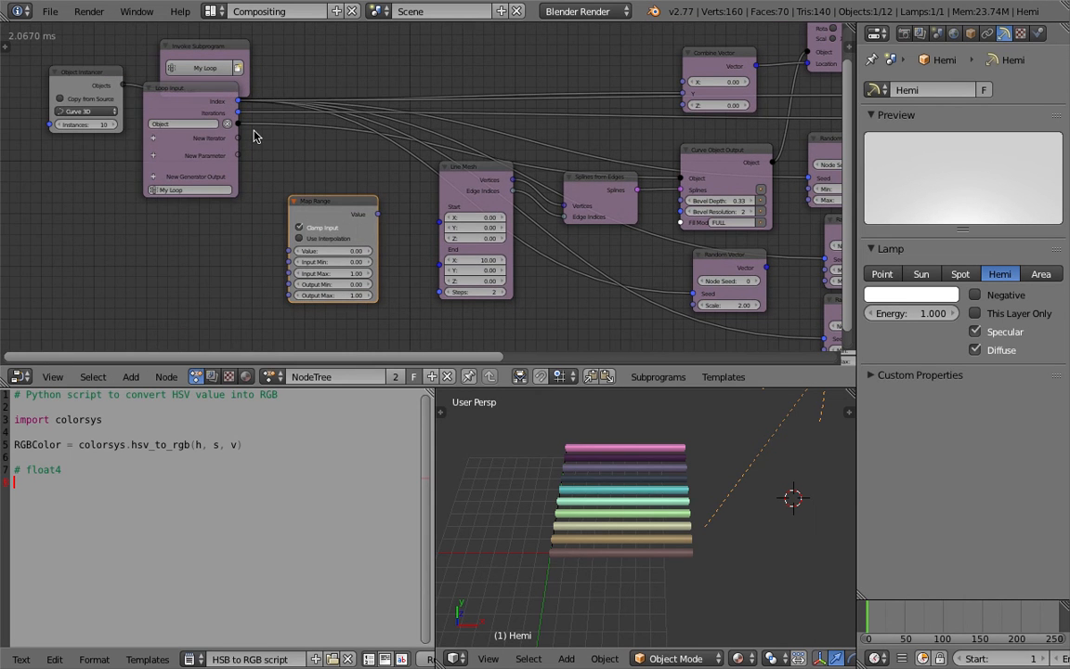
- Connect Loop Input's Index to the copied Map Range's Value and Iterations to its Input Max, and tidy the nodes' positions
{"action": "left_click_drag", "start_coordinate": [189, 123], "coordinate": [289, 251]}
{"action": "left_click_drag", "start_coordinate": [225, 157], "coordinate": [285, 276]}
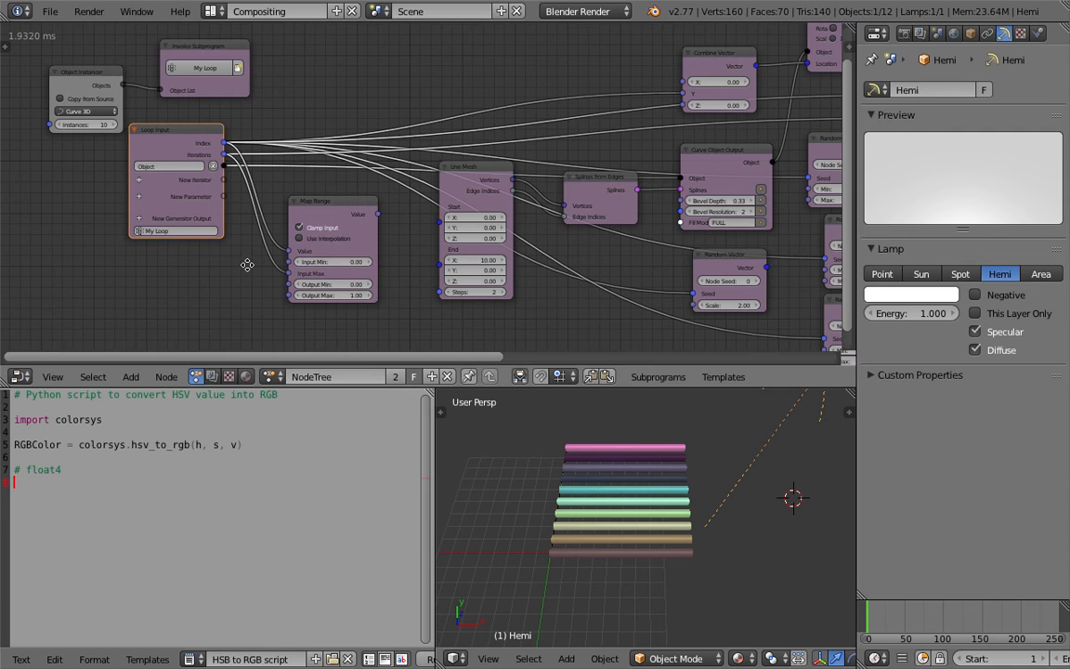
{"action": "middle_click_drag", "start_coordinate": [247, 264], "coordinate": [246, 257]}
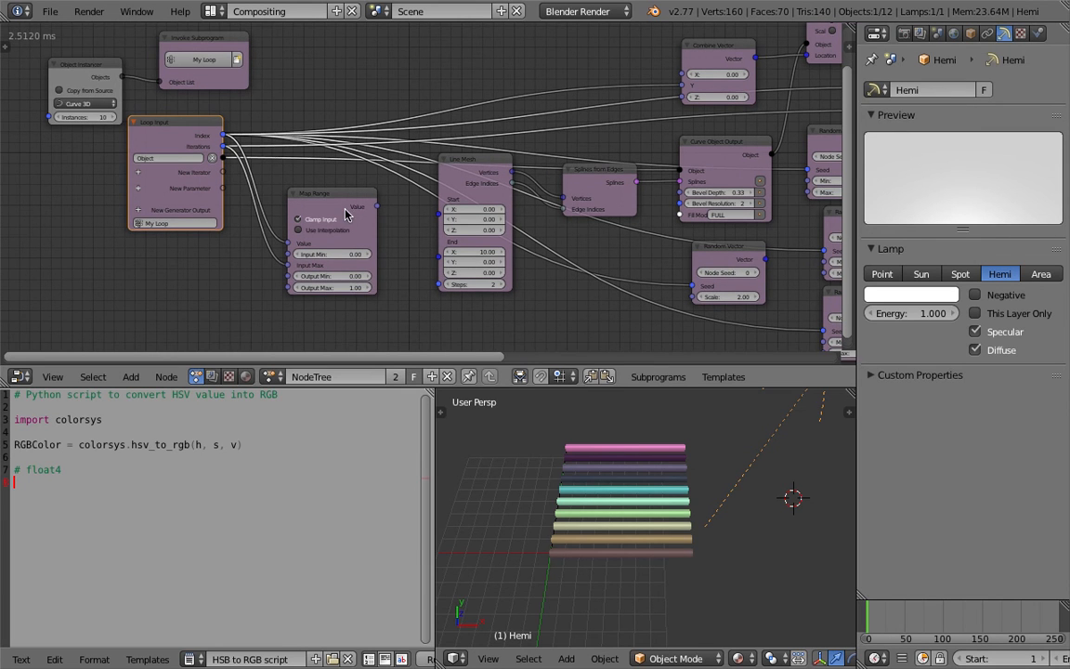
{"action": "left_click_drag", "start_coordinate": [316, 194], "coordinate": [294, 189]}
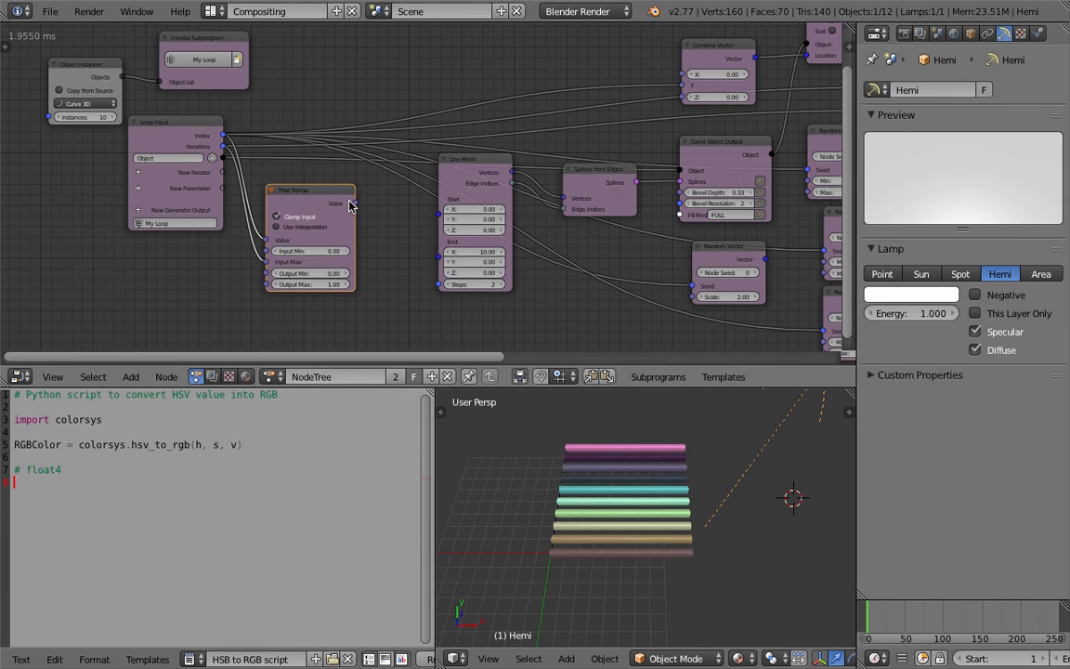
{"action": "left_click_drag", "start_coordinate": [354, 206], "coordinate": [296, 223]}
{"action": "middle_click_drag", "start_coordinate": [353, 229], "coordinate": [415, 203]}
{"action": "scroll", "coordinate": [415, 203], "scroll_direction": "up", "scroll_amount": 1}
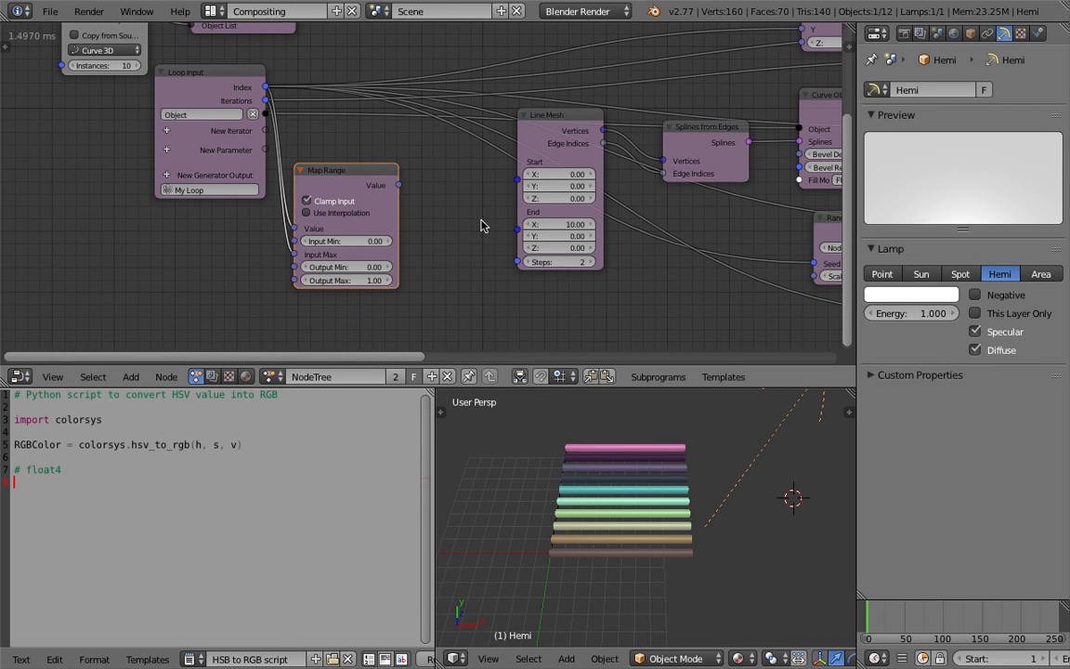
- Add a Combine Vector node between the Map Range copy and the Line Mesh node
{"action": "key", "text": "shift+a"}
{"action": "left_click", "coordinate": [463, 214]}
{"action": "type", "text": "vect"}
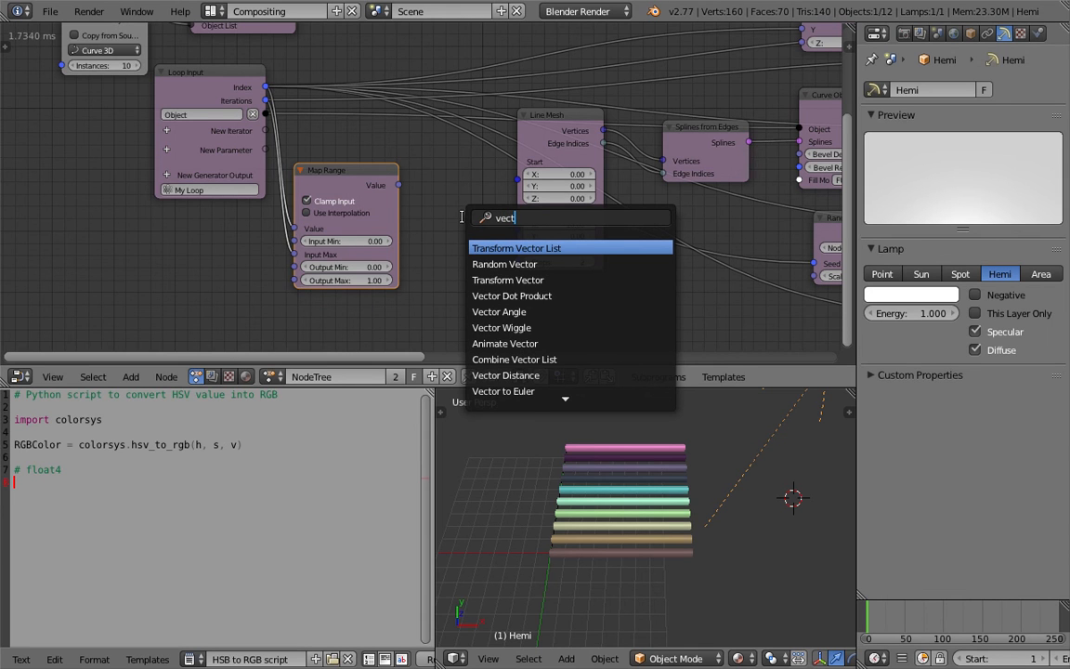
{"action": "key", "text": "BackSpace"}
{"action": "key", "text": "BackSpace"}
{"action": "key", "text": "BackSpace"}
{"action": "key", "text": "BackSpace"}
{"action": "type", "text": "cob"}
{"action": "key", "text": "BackSpace"}
{"action": "type", "text": "mbine v"}
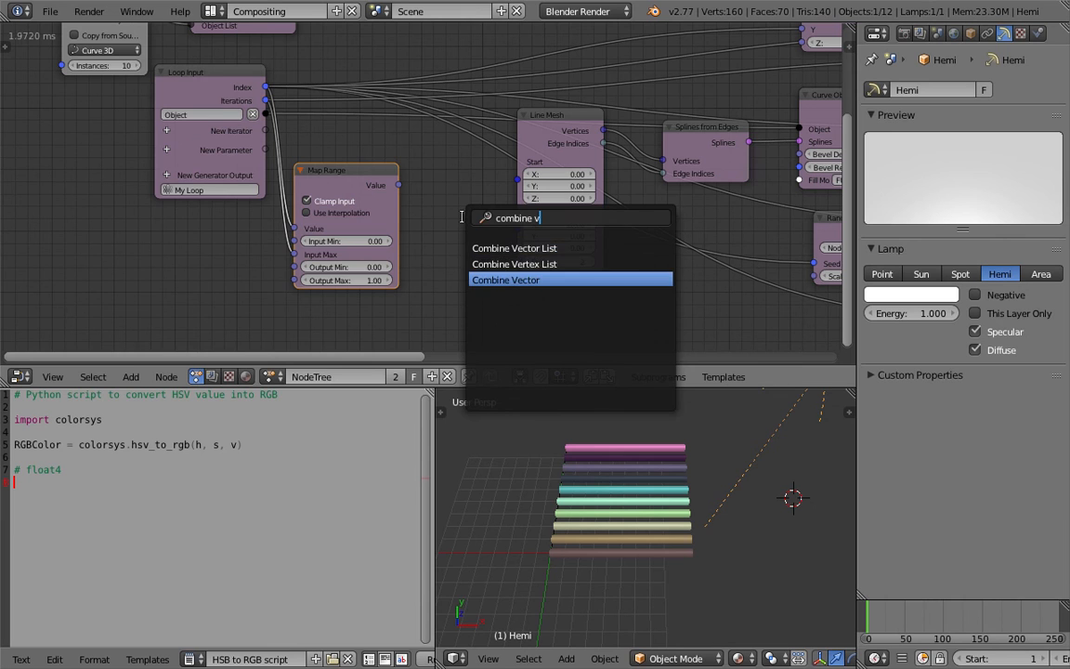
{"action": "key", "text": "Return"}
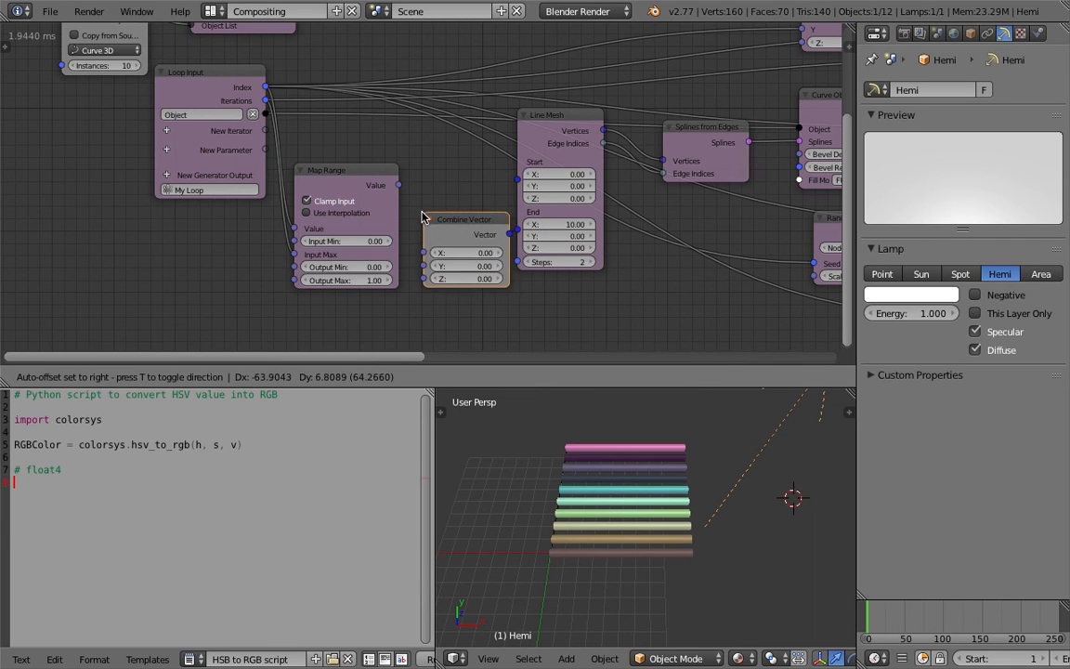
{"action": "left_click", "coordinate": [490, 235]}
- Connect the new Combine Vector node's Vector output to Line Mesh's End input and set its X to 9.54
{"action": "left_click_drag", "start_coordinate": [502, 233], "coordinate": [518, 229]}
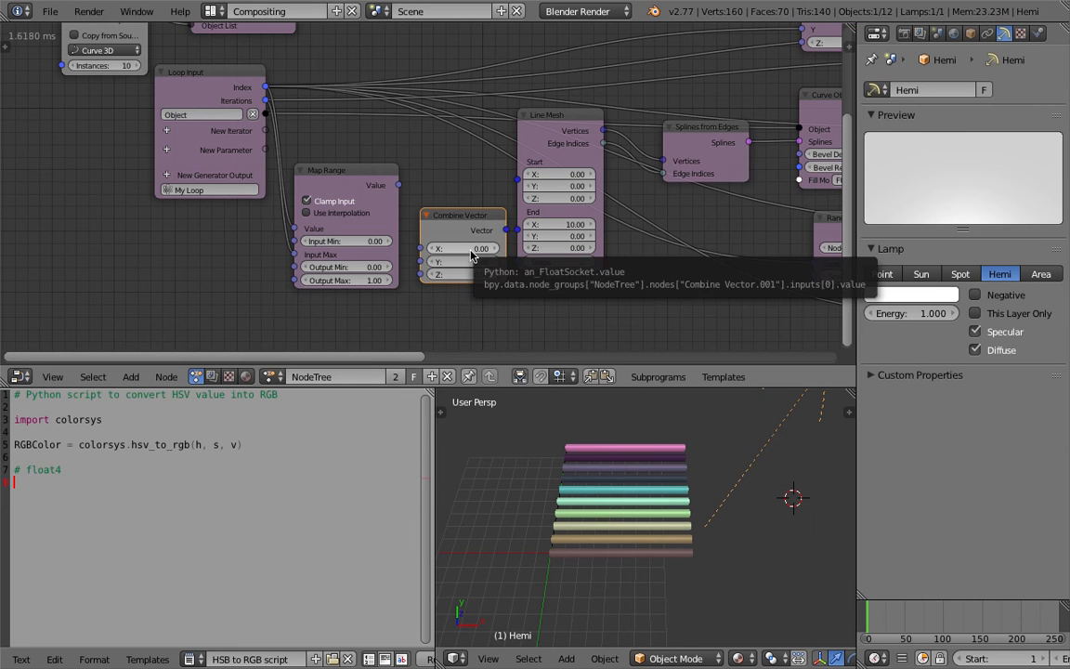
{"action": "mouse_move", "coordinate": [503, 232]}
{"action": "left_mouse_down"}
{"action": "mouse_move", "coordinate": [518, 230]}
{"action": "mouse_move", "coordinate": [481, 223]}
{"action": "mouse_move", "coordinate": [519, 231]}
{"action": "left_mouse_up"}
{"action": "left_click_drag", "start_coordinate": [454, 211], "coordinate": [595, 241]}
{"action": "left_click_drag", "start_coordinate": [449, 246], "coordinate": [440, 245]}
- Connect the Map Range copy's Value to Combine Vector's X, with Output Min 1.05 and Output Max 15.70
{"action": "left_click_drag", "start_coordinate": [339, 175], "coordinate": [325, 147]}
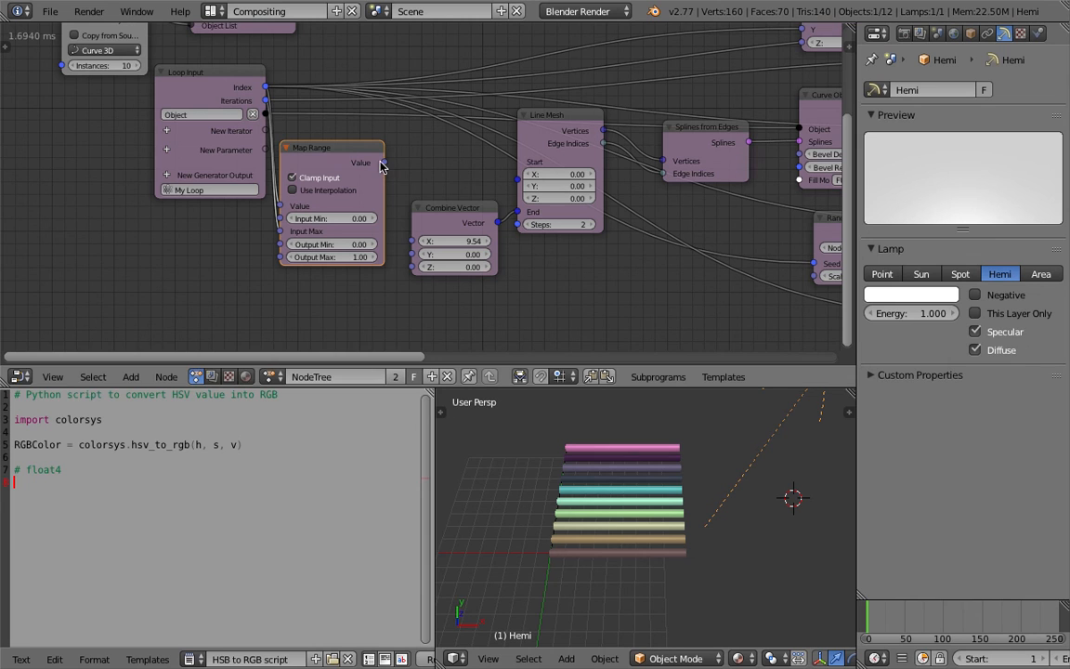
{"action": "left_click_drag", "start_coordinate": [381, 164], "coordinate": [412, 246]}
{"action": "left_click_drag", "start_coordinate": [325, 256], "coordinate": [430, 256]}
{"action": "left_click_drag", "start_coordinate": [327, 245], "coordinate": [342, 244]}
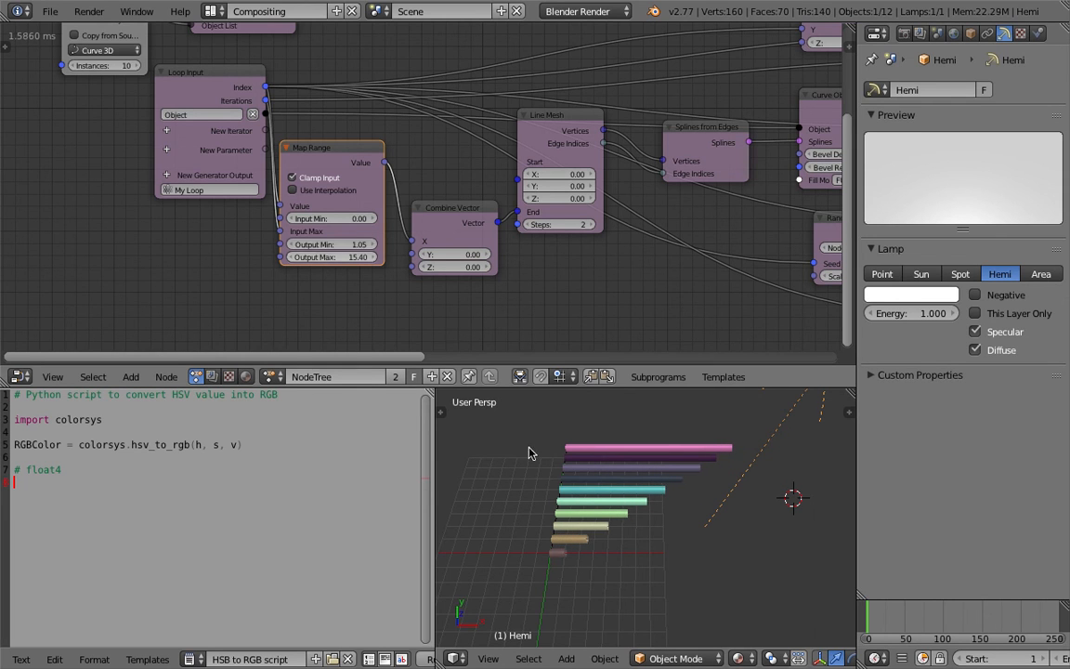
{"action": "middle_click_drag", "start_coordinate": [547, 495], "coordinate": [545, 523]}
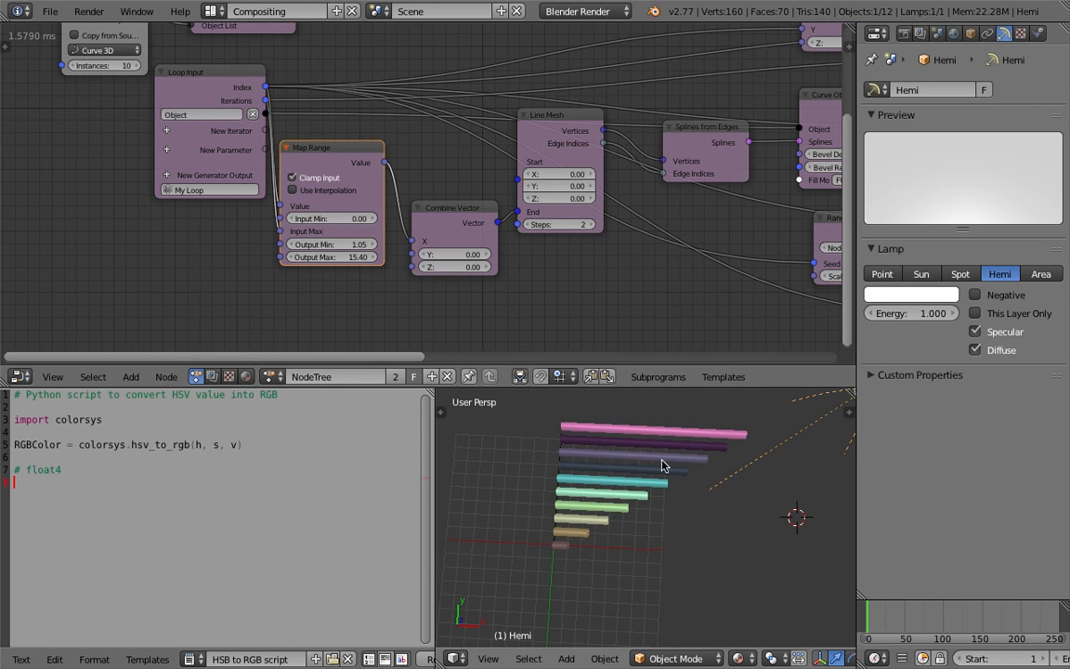
{"action": "mouse_move", "coordinate": [333, 257]}
{"action": "left_mouse_down"}
{"action": "mouse_move", "coordinate": [345, 258]}
{"action": "mouse_move", "coordinate": [331, 257]}
{"action": "left_mouse_up"}
{"action": "middle_click_drag", "start_coordinate": [626, 538], "coordinate": [581, 486]}
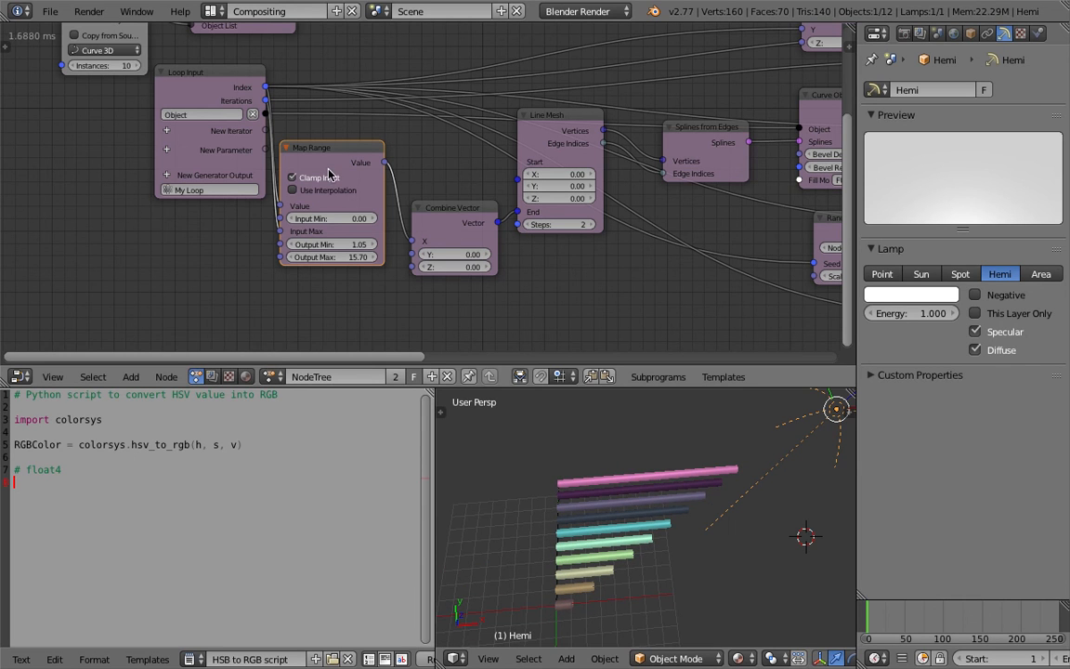
- Set the Map Range copy's Output Min to 1.29, inspect the bars' lengths, and delete that node
{"action": "left_click_drag", "start_coordinate": [316, 152], "coordinate": [317, 163]}
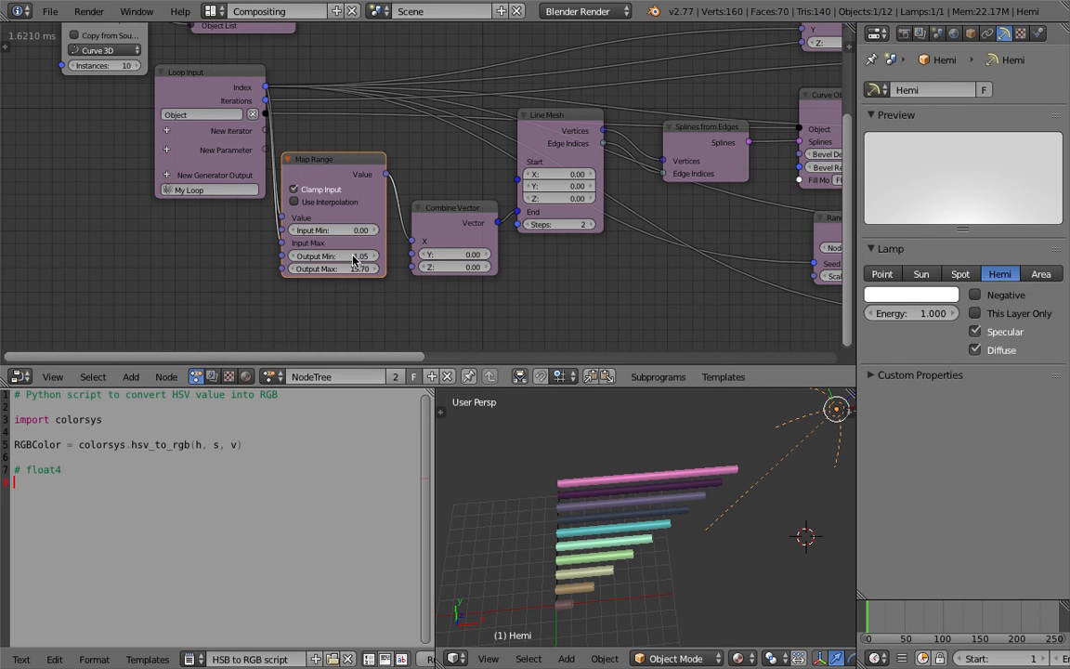
{"action": "mouse_move", "coordinate": [362, 256]}
{"action": "left_mouse_down"}
{"action": "mouse_move", "coordinate": [212, 256]}
{"action": "mouse_move", "coordinate": [362, 257]}
{"action": "left_mouse_up"}
{"action": "middle_click_drag", "start_coordinate": [597, 471], "coordinate": [595, 581]}
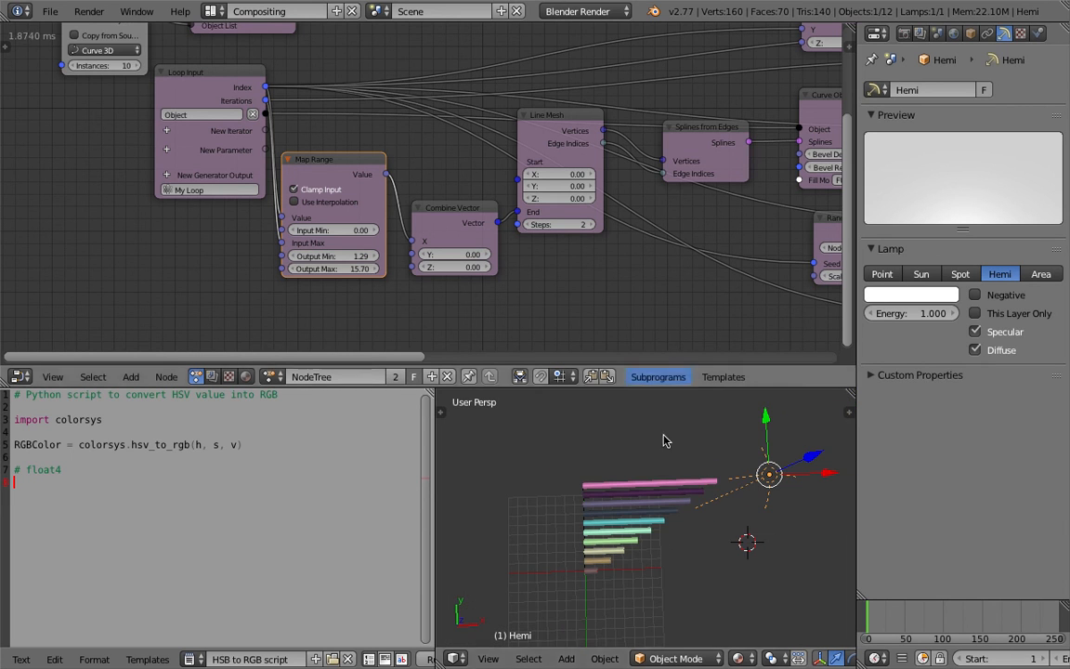
{"action": "scroll", "coordinate": [627, 540], "scroll_direction": "up", "scroll_amount": 2}
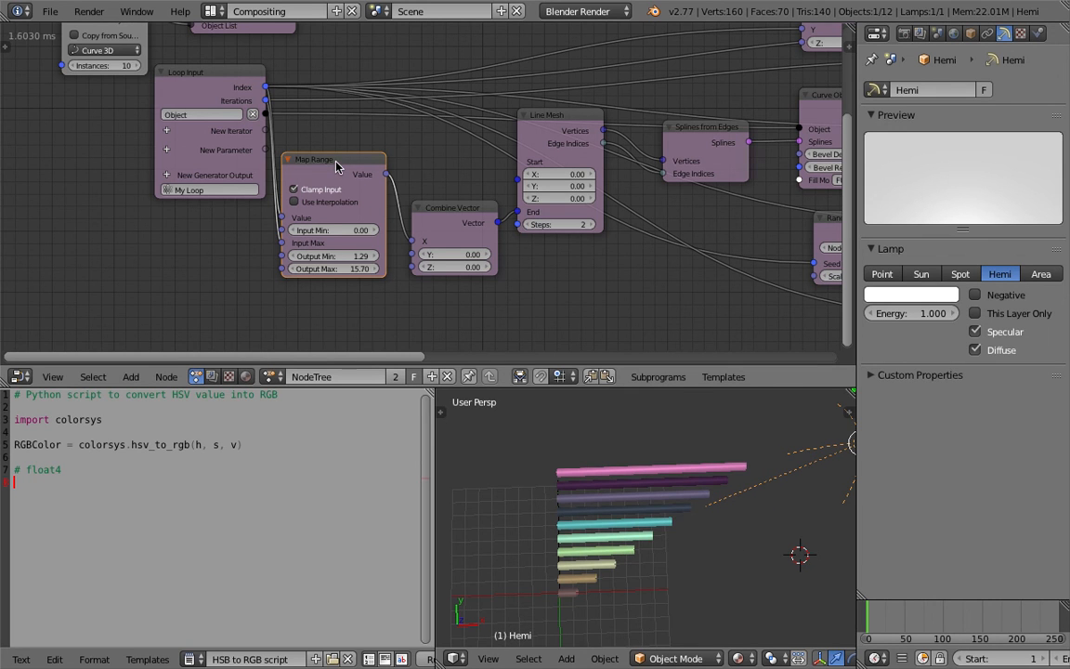
{"action": "key", "text": "x"}
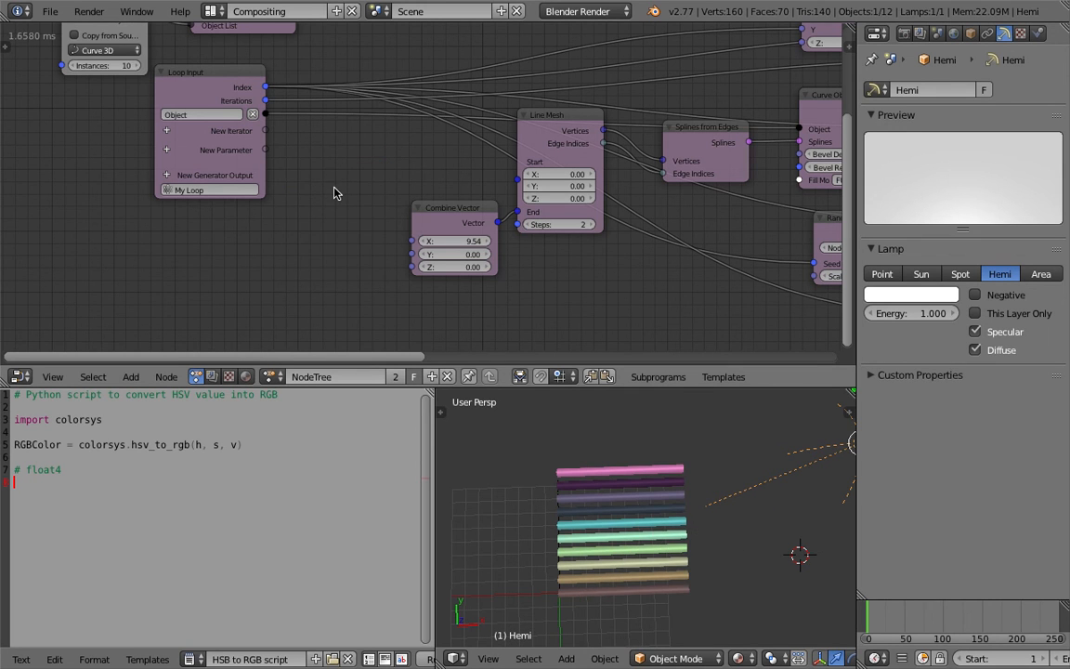
- Add a Random Number node between the Loop Input node and the Combine Vector node that feeds Line Mesh
{"action": "key", "text": "shift+a"}
{"action": "left_click", "coordinate": [333, 186]}
{"action": "type", "text": "ran"}
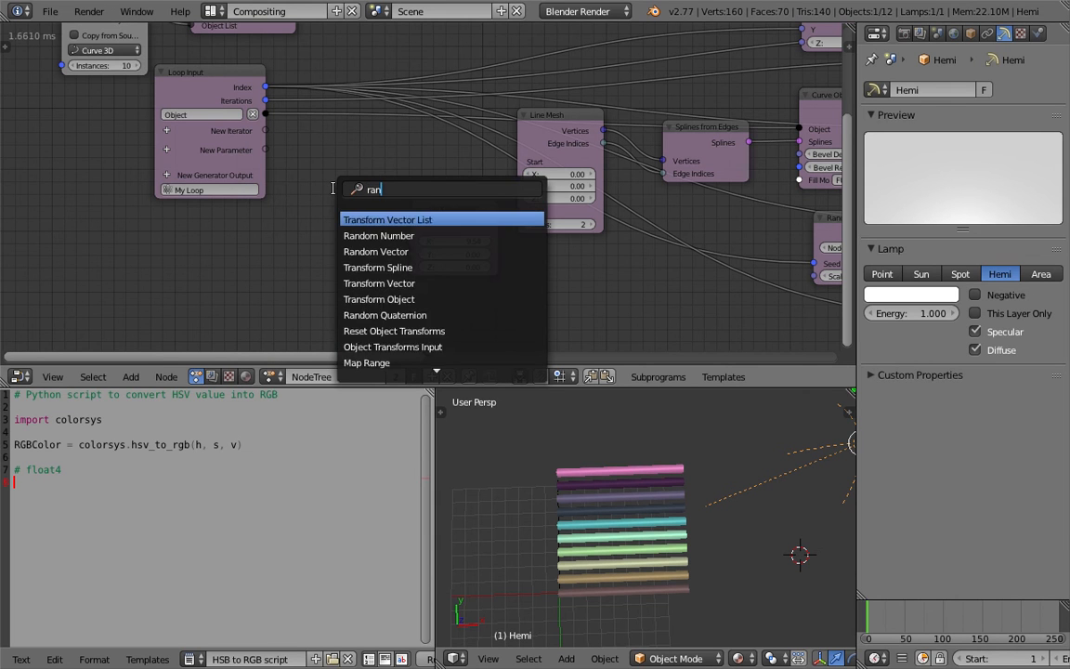
{"action": "type", "text": "dom n"}
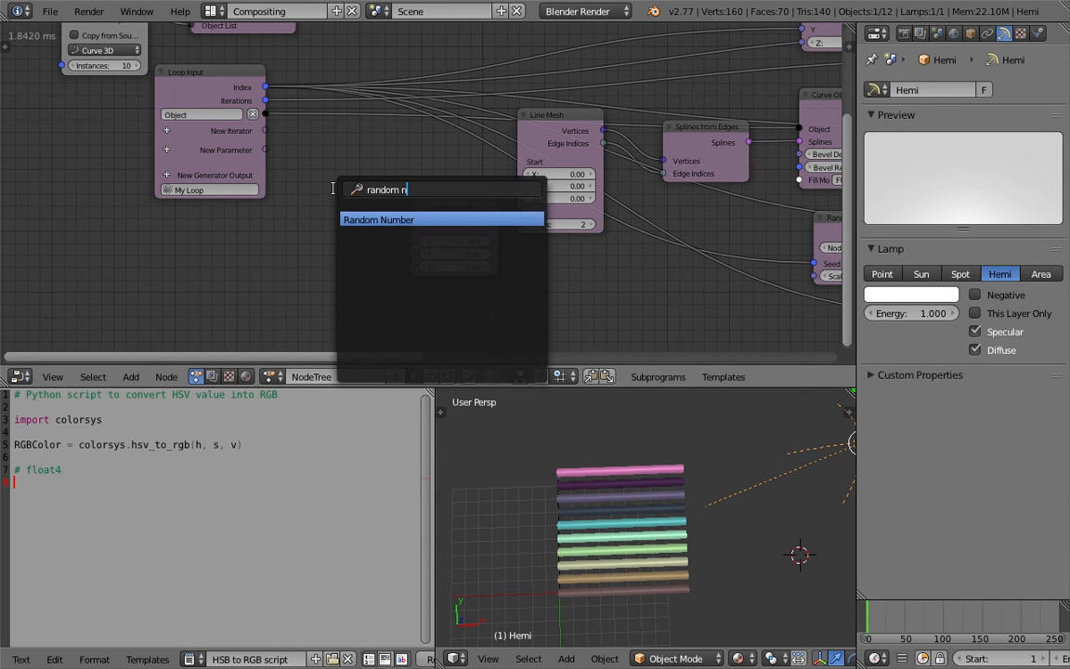
{"action": "key", "text": "Return"}
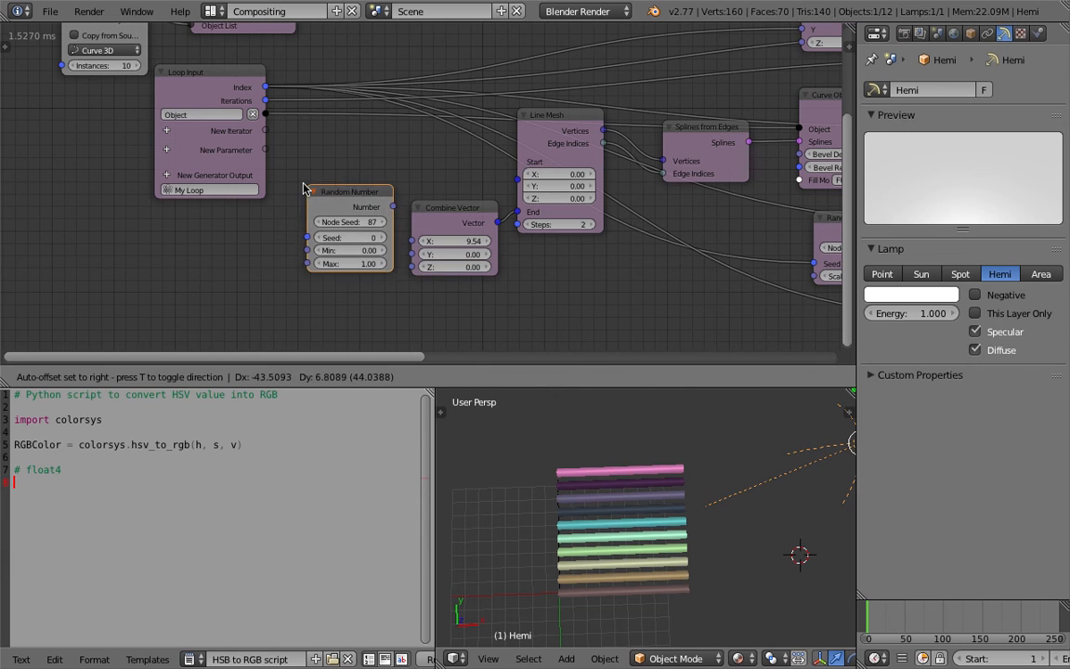
{"action": "left_click", "coordinate": [302, 188]}
- Connect Loop Input's Index to the new Random Number node's Seed and its Number output to Combine Vector's X
{"action": "left_click_drag", "start_coordinate": [266, 88], "coordinate": [303, 236]}
{"action": "left_click_drag", "start_coordinate": [341, 201], "coordinate": [411, 240]}
{"action": "left_click_drag", "start_coordinate": [333, 258], "coordinate": [308, 251]}
- Set the bar-length Random Number node's Max to 10 and Min to 1
{"action": "left_click", "coordinate": [359, 253]}
{"action": "type", "text": "10"}
{"action": "key", "text": "Return"}
{"action": "left_click", "coordinate": [346, 240]}
{"action": "type", "text": "1"}
{"action": "key", "text": "Return"}
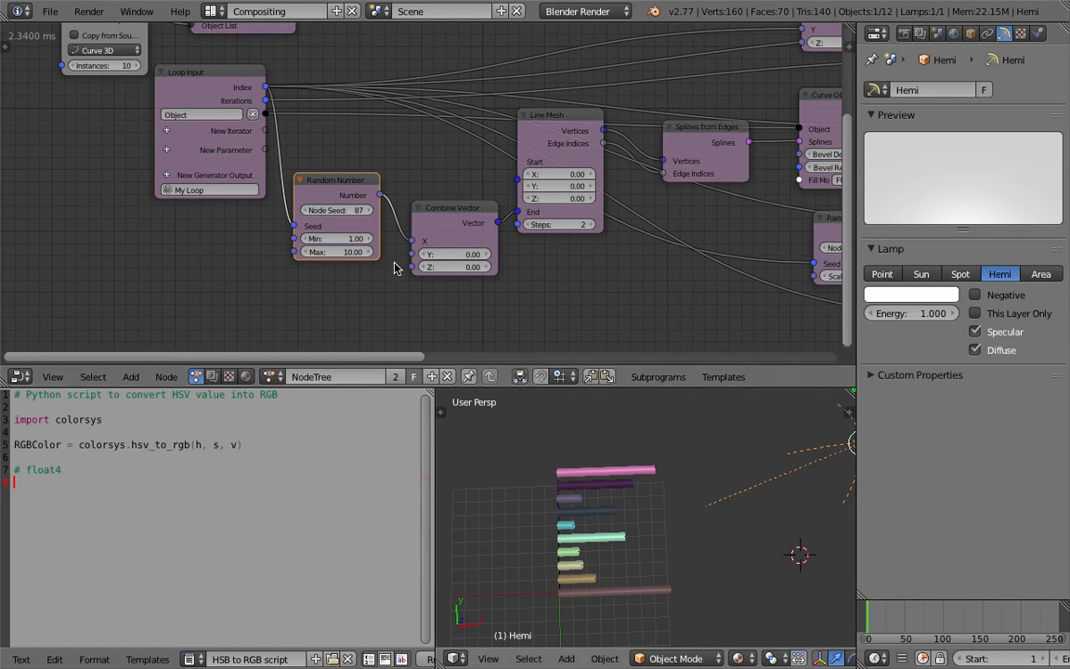
- Set the bar-length Random Number node's Node Seed to 484 and inspect the bars
{"action": "mouse_move", "coordinate": [348, 210]}
{"action": "left_mouse_down"}
{"action": "mouse_move", "coordinate": [418, 210]}
{"action": "mouse_move", "coordinate": [367, 209]}
{"action": "left_mouse_up"}
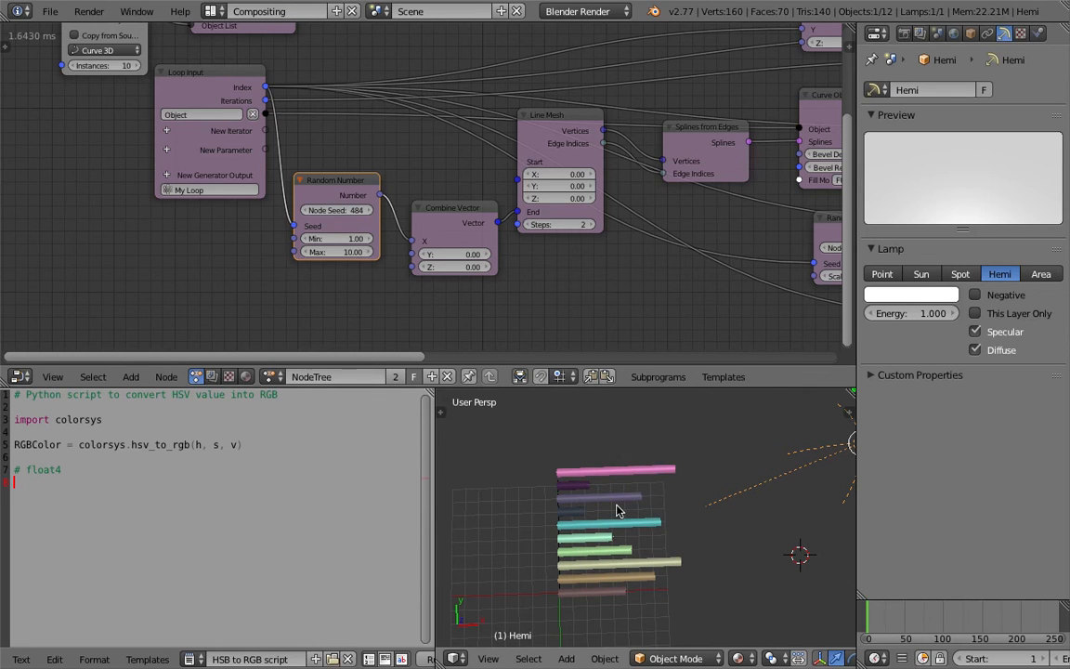
{"action": "middle_click_drag", "start_coordinate": [596, 514], "coordinate": [621, 511]}
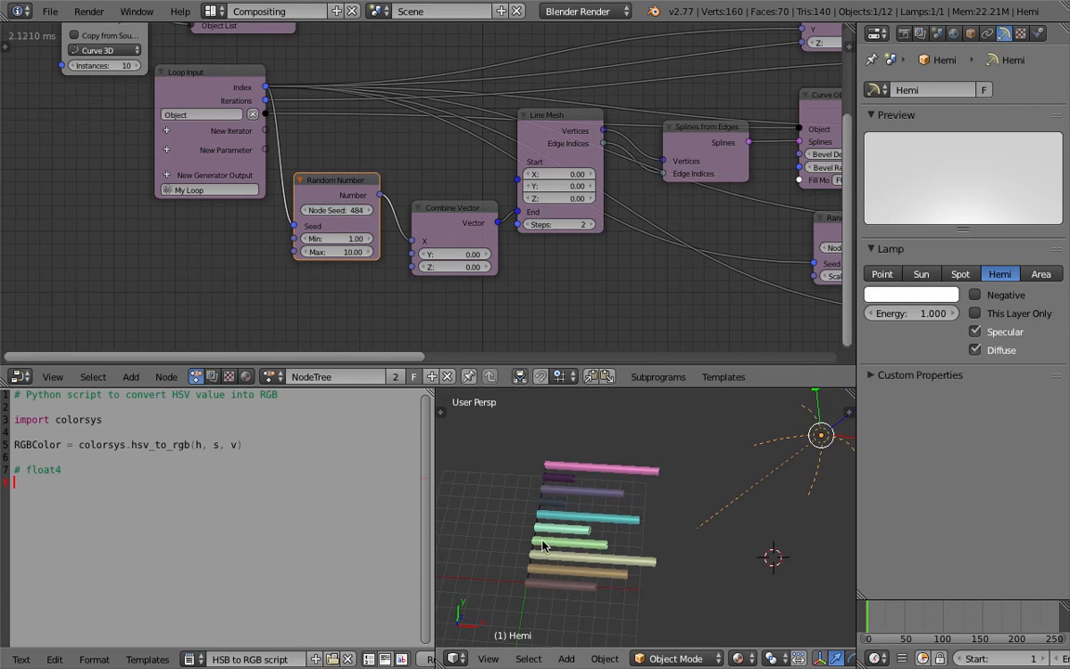
{"action": "scroll", "coordinate": [599, 306], "scroll_direction": "down", "scroll_amount": 2}
{"action": "scroll", "coordinate": [557, 307], "scroll_direction": "down", "scroll_amount": 2}
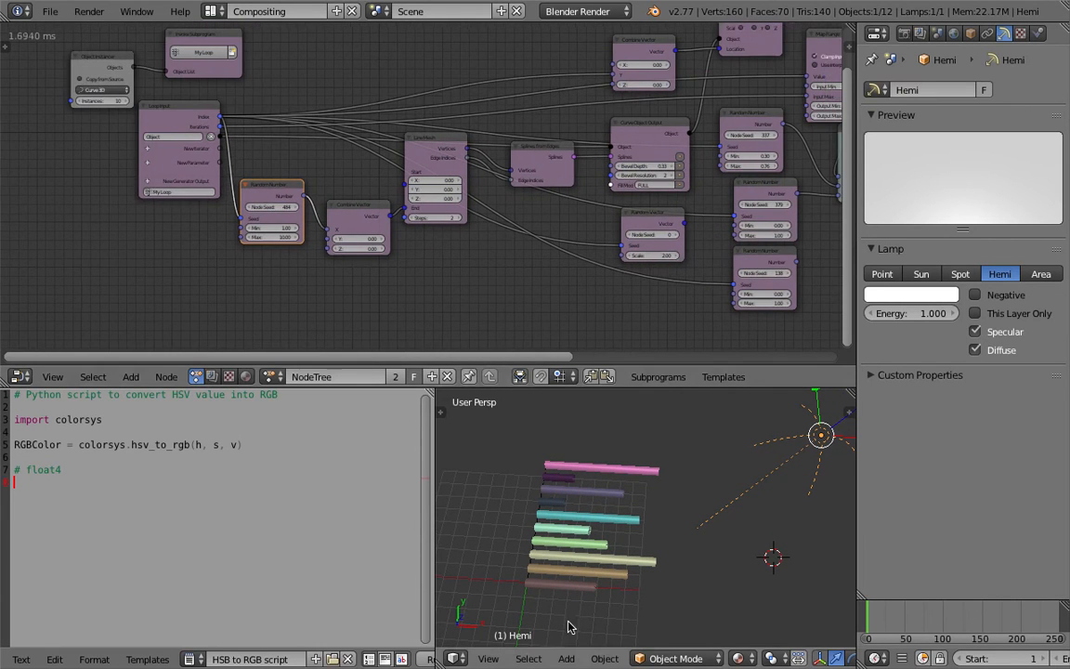
{"action": "left_click", "coordinate": [488, 659]}
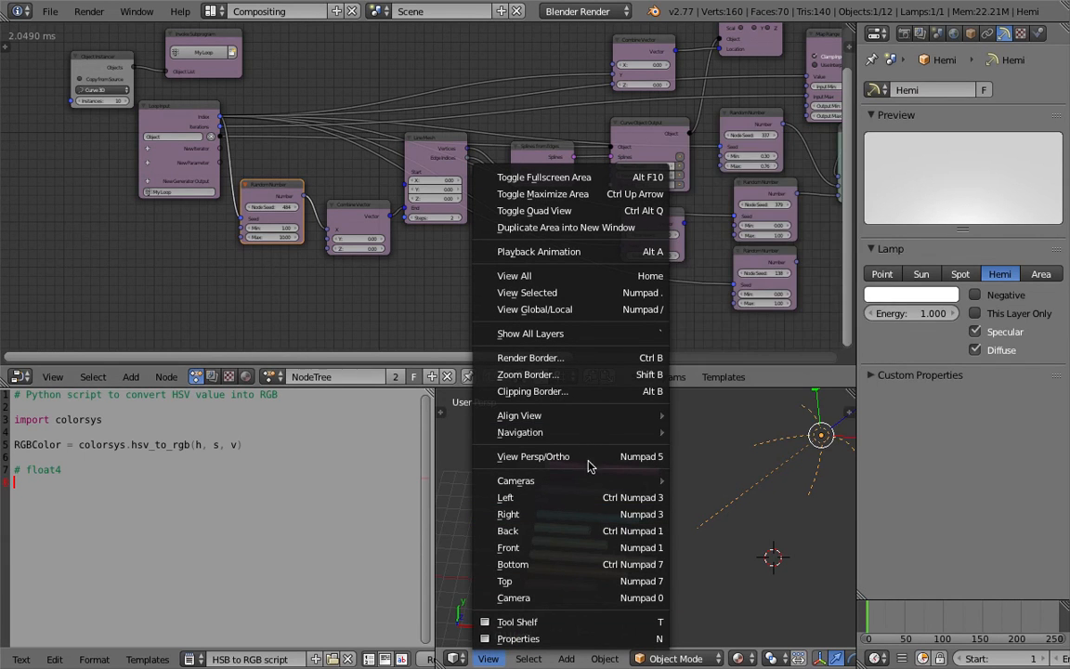
{"action": "mouse_move", "coordinate": [587, 482]}
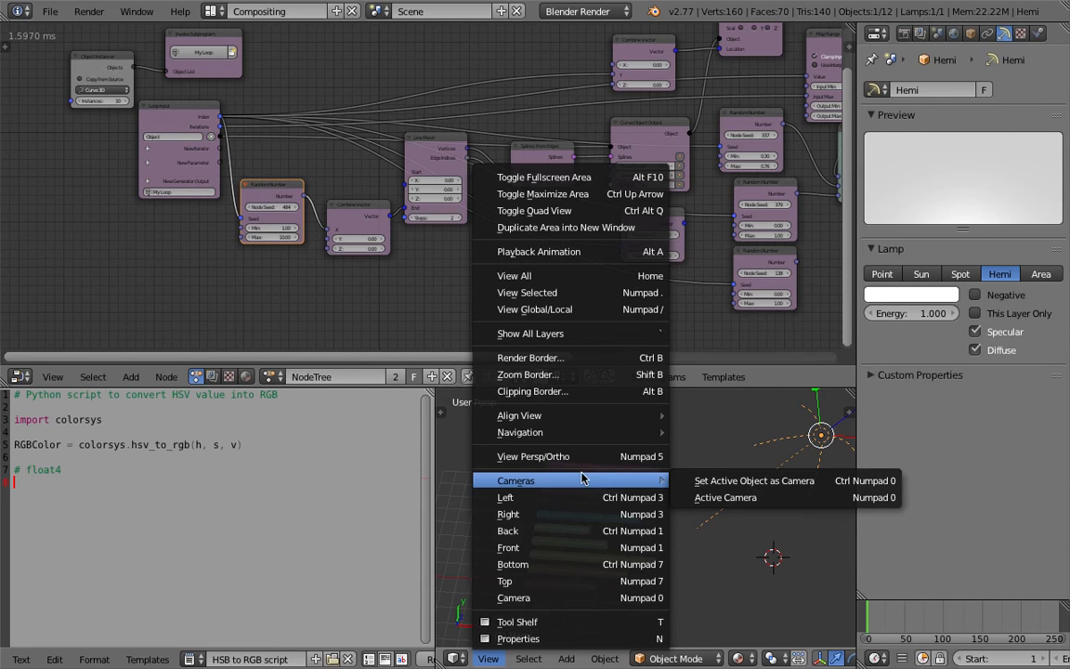
{"action": "left_click", "coordinate": [450, 442]}
{"action": "scroll", "coordinate": [547, 464], "scroll_direction": "right", "scroll_amount": 3}
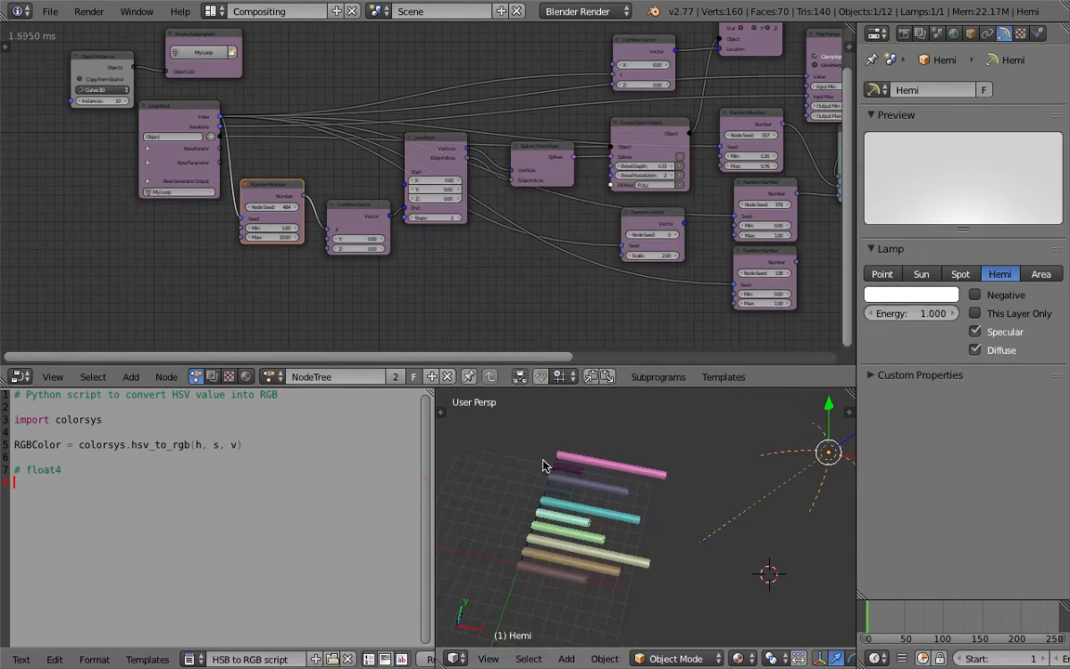
- Switch to the web browser, search Google Images for "hsb rgb 3D cube", and return to Blender
{"action": "key", "text": "ctrl+Right"}
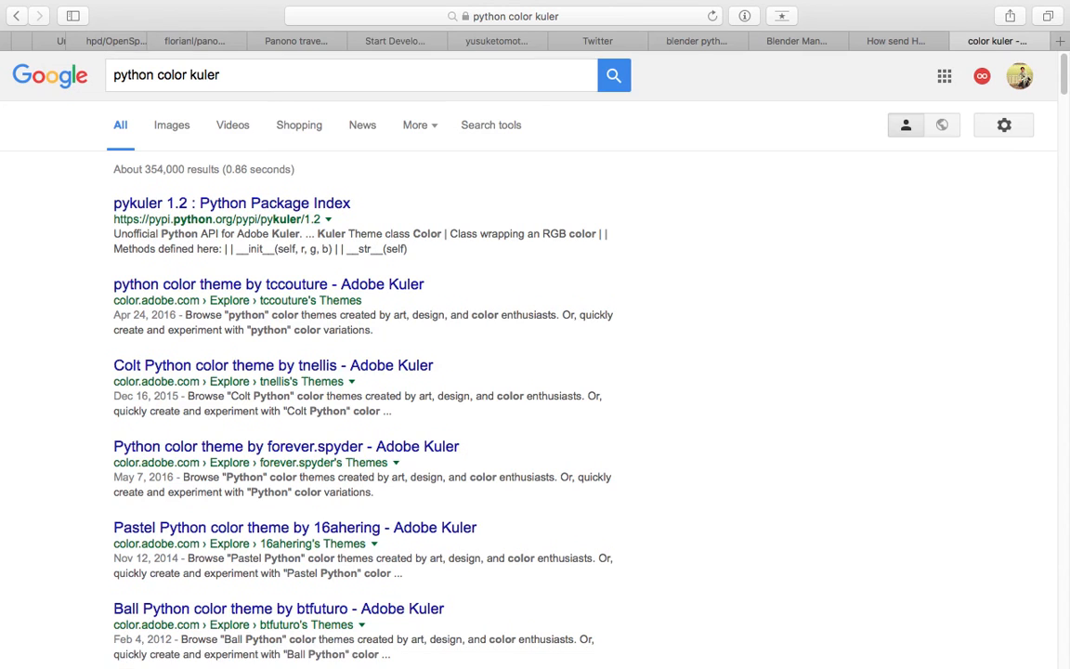
{"action": "left_click_drag", "start_coordinate": [279, 76], "coordinate": [1, 4]}
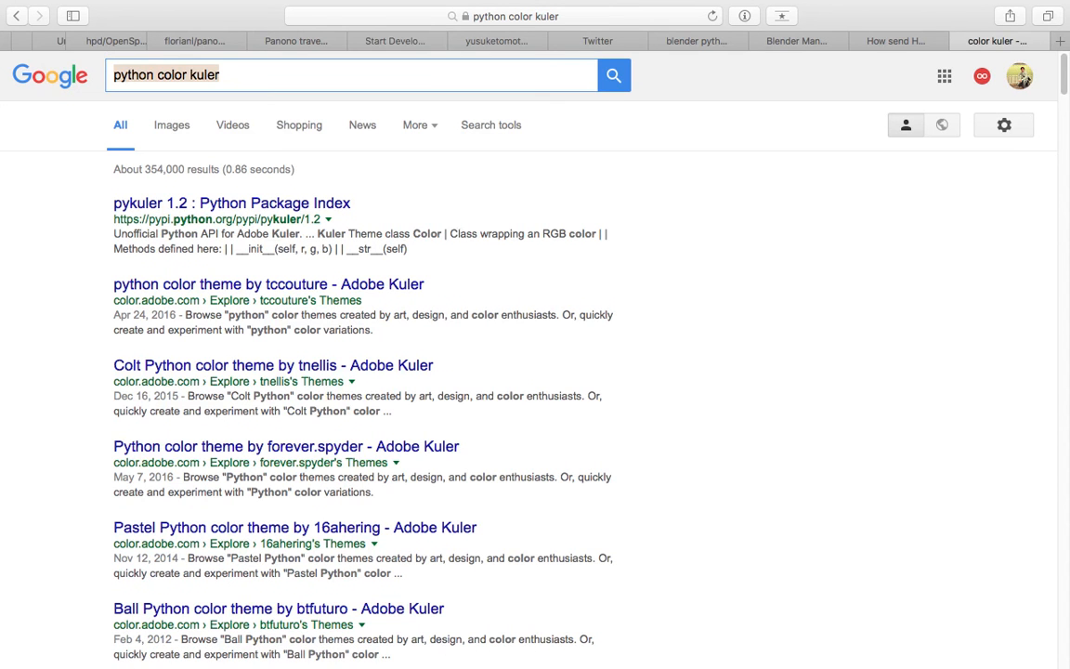
{"action": "type", "text": "hsb rgb "}
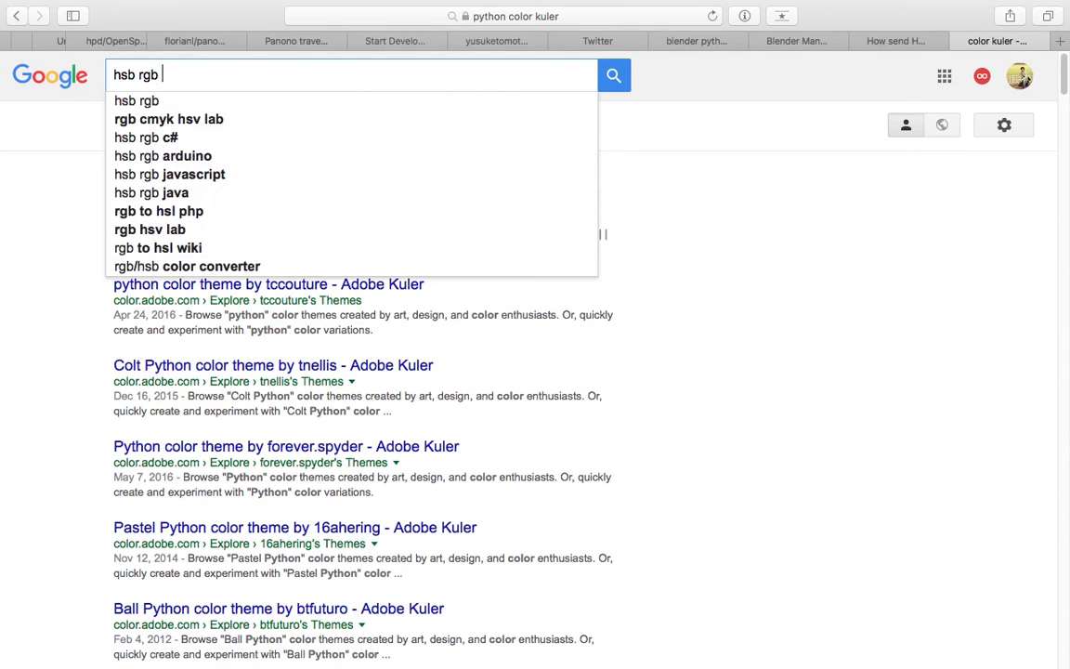
{"action": "type", "text": "3D cube"}
{"action": "key", "text": "Return"}
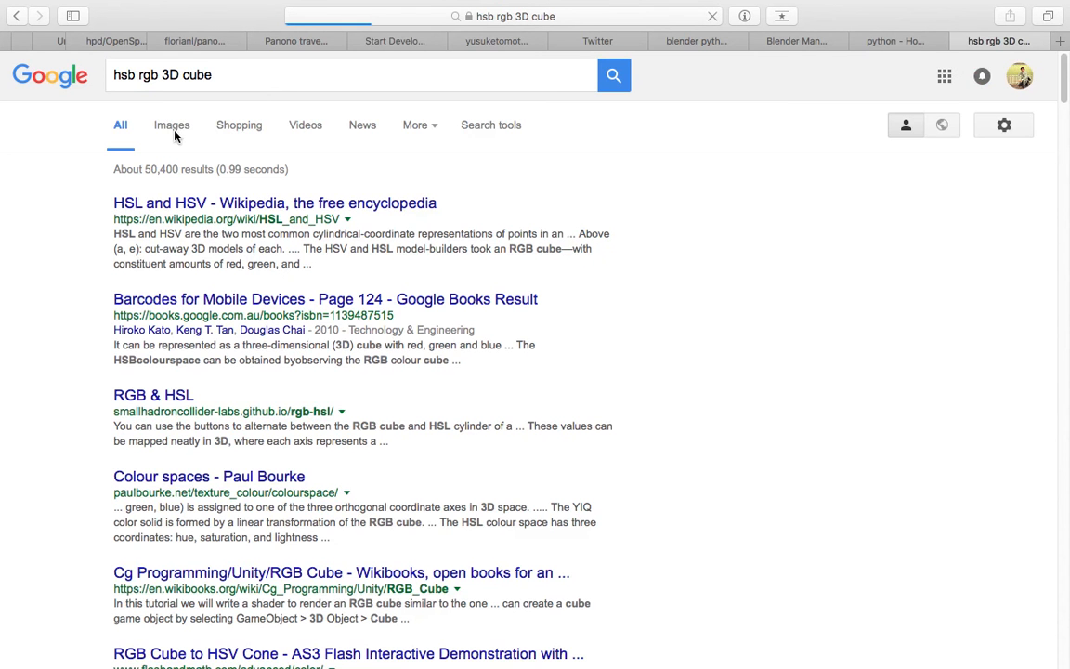
{"action": "left_click", "coordinate": [173, 130]}
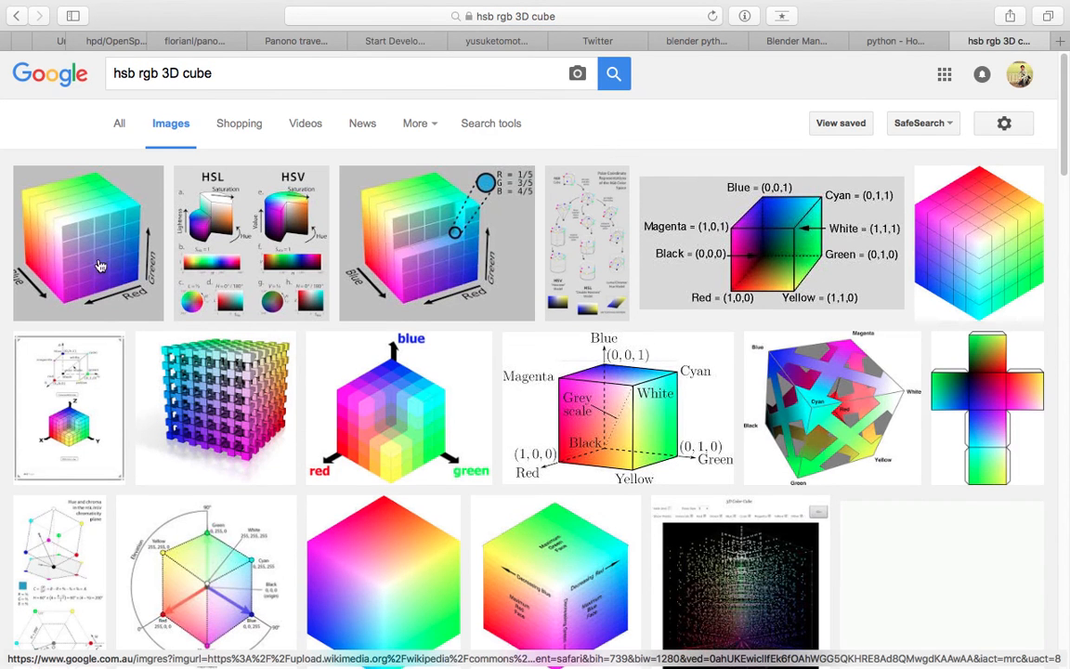
{"action": "key", "text": "ctrl+Left"}
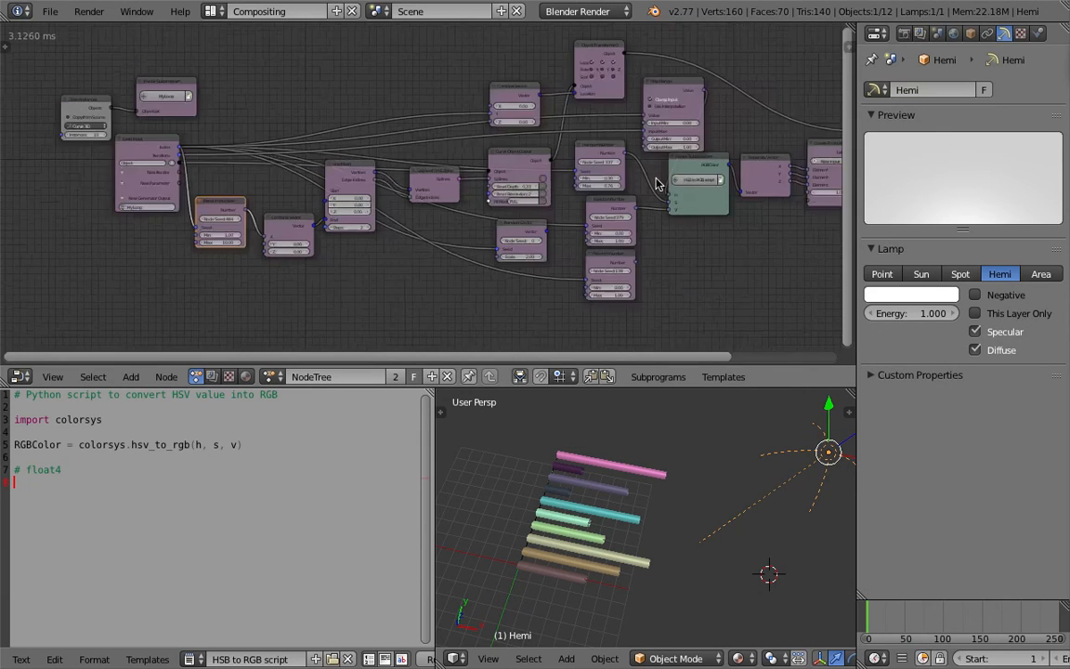
- Reposition the Map Range and Object Transforms Output nodes above the HSB to RGB script subprogram
{"action": "scroll", "coordinate": [606, 221], "scroll_direction": "down", "scroll_amount": 1}
{"action": "middle_click_drag", "start_coordinate": [608, 234], "coordinate": [531, 257]}
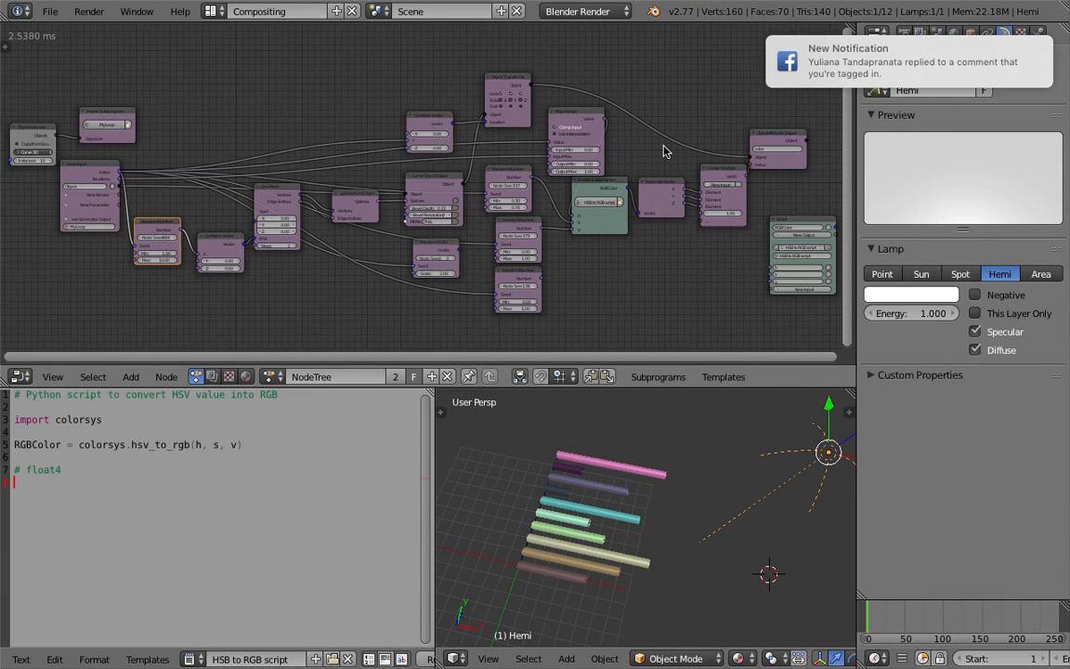
{"action": "scroll", "coordinate": [588, 113], "scroll_direction": "up", "scroll_amount": 3}
{"action": "left_click_drag", "start_coordinate": [606, 101], "coordinate": [592, 91]}
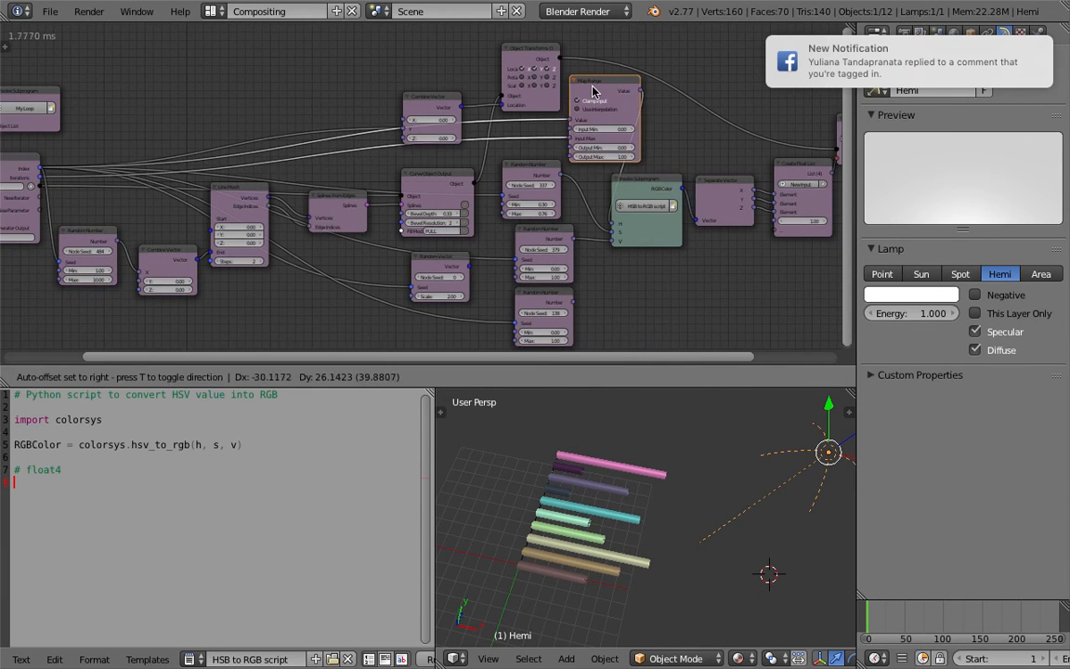
{"action": "left_click_drag", "start_coordinate": [526, 49], "coordinate": [516, 48]}
- Set the bar-length Random Number node's Node Seed to 566
{"action": "middle_click_drag", "start_coordinate": [287, 301], "coordinate": [388, 282]}
{"action": "scroll", "coordinate": [389, 283], "scroll_direction": "up", "scroll_amount": 2}
{"action": "middle_click_drag", "start_coordinate": [573, 520], "coordinate": [581, 523]}
{"action": "scroll", "coordinate": [582, 528], "scroll_direction": "up", "scroll_amount": 1}
{"action": "middle_click_drag", "start_coordinate": [241, 307], "coordinate": [329, 318]}
{"action": "scroll", "coordinate": [325, 304], "scroll_direction": "up", "scroll_amount": 2}
{"action": "left_click_drag", "start_coordinate": [260, 252], "coordinate": [331, 252]}
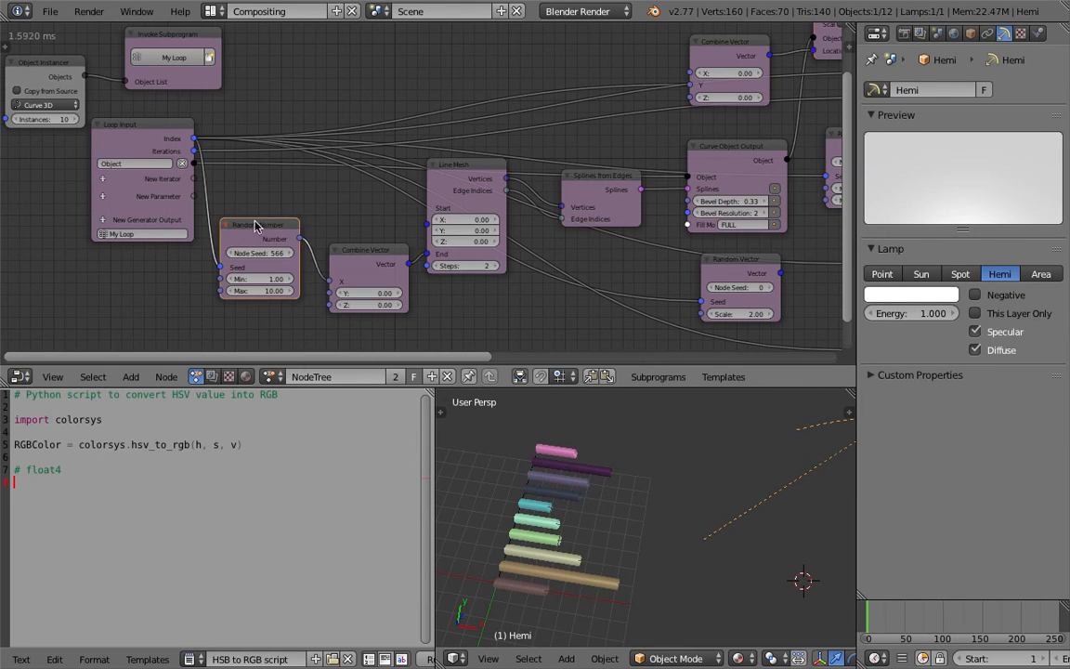
- Move the bar-length Random Number node and its Combine Vector node slightly upward
{"action": "left_click_drag", "start_coordinate": [256, 226], "coordinate": [255, 210]}
{"action": "middle_click_drag", "start_coordinate": [255, 210], "coordinate": [318, 200]}
{"action": "scroll", "coordinate": [322, 221], "scroll_direction": "up", "scroll_amount": 2}
{"action": "left_click_drag", "start_coordinate": [423, 254], "coordinate": [422, 238]}
- Set the bar-length Random Number node's Node Seed to 586, check the bars, and save the file
{"action": "mouse_move", "coordinate": [325, 204]}
{"action": "left_mouse_down"}
{"action": "mouse_move", "coordinate": [358, 204]}
{"action": "mouse_move", "coordinate": [339, 203]}
{"action": "left_mouse_up"}
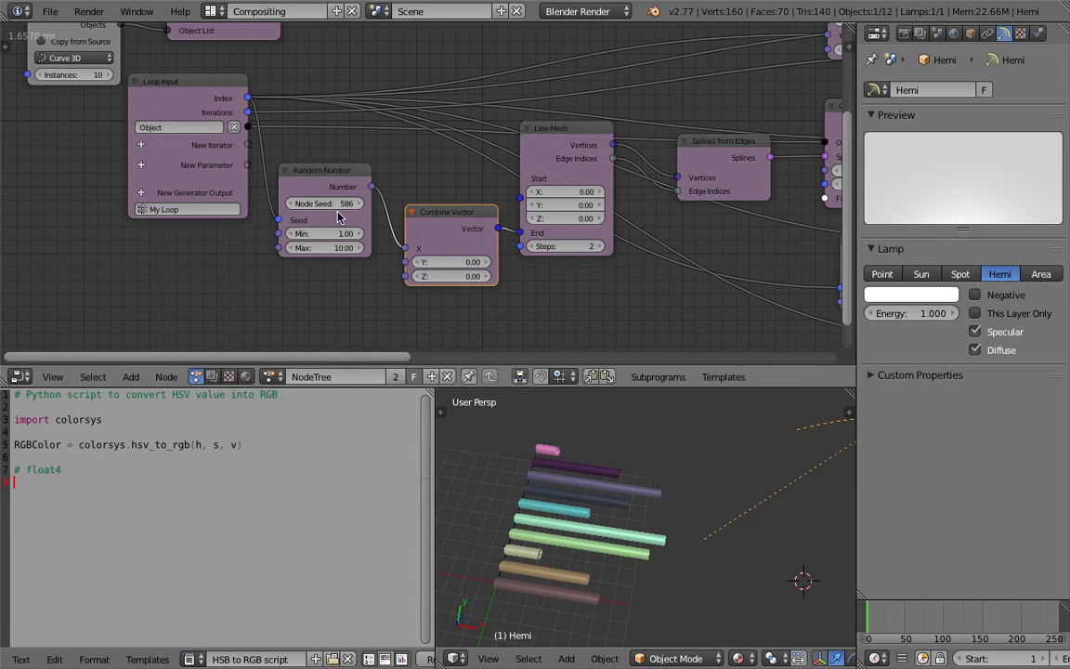
{"action": "middle_click_drag", "start_coordinate": [605, 555], "coordinate": [637, 552]}
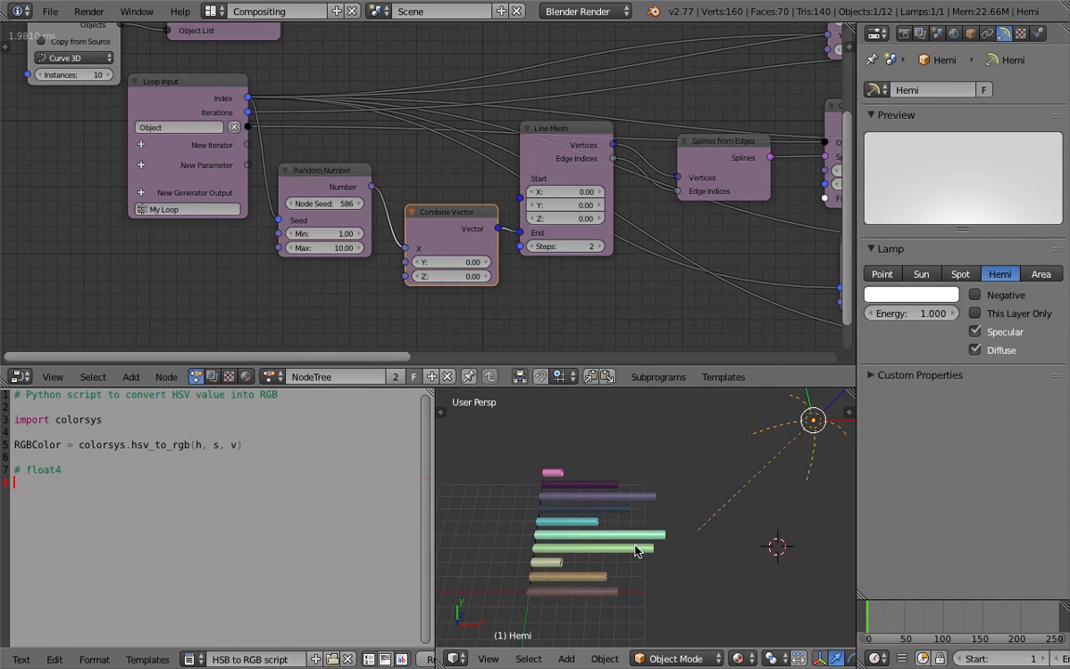
{"action": "key", "text": "ctrl+s"}
{"action": "left_click", "coordinate": [636, 551]}
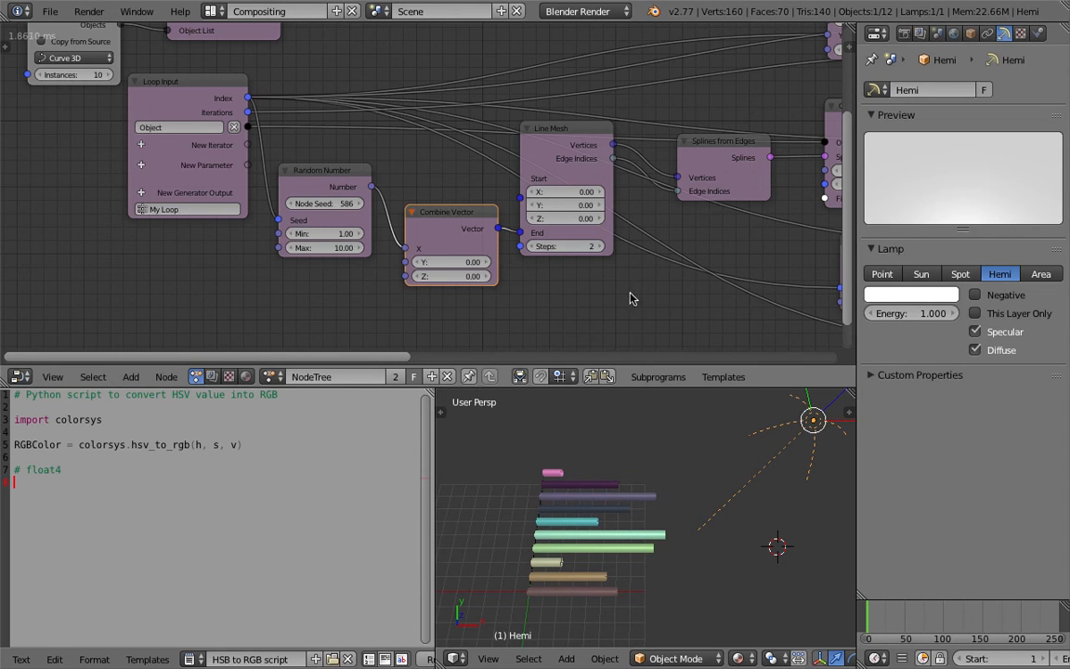
- Delete the Map Range node that drives the H input of the HSB to RGB script subprogram
{"action": "middle_click_drag", "start_coordinate": [631, 296], "coordinate": [498, 304]}
{"action": "middle_click_drag", "start_coordinate": [510, 225], "coordinate": [102, 279]}
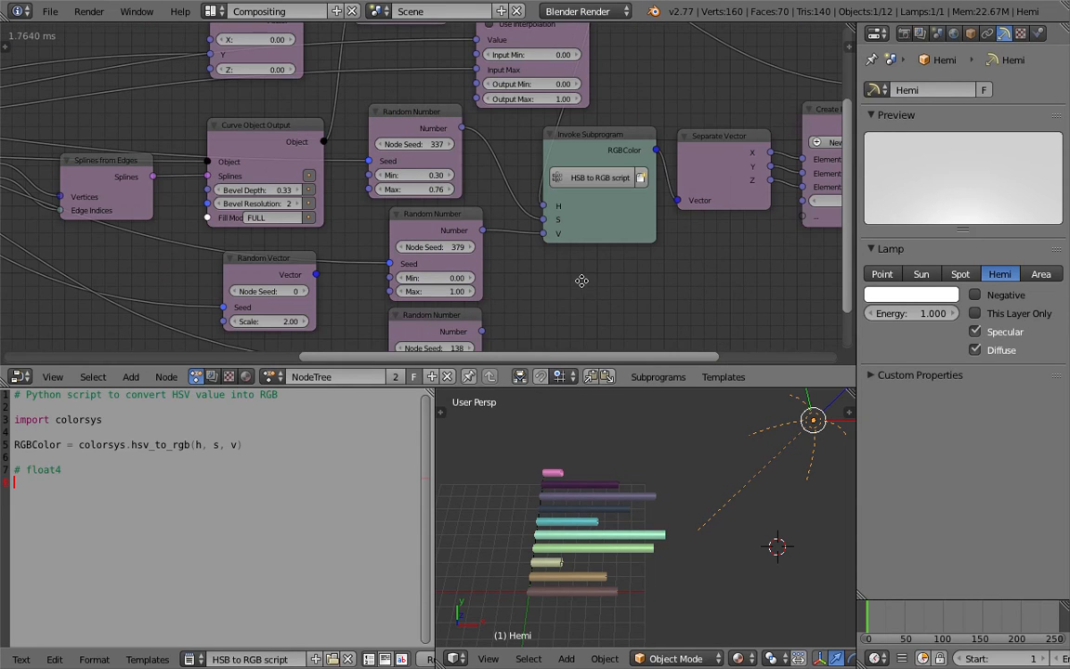
{"action": "middle_click_drag", "start_coordinate": [582, 281], "coordinate": [573, 274]}
{"action": "scroll", "coordinate": [575, 271], "scroll_direction": "up", "scroll_amount": 1}
{"action": "scroll", "coordinate": [572, 223], "scroll_direction": "down", "scroll_amount": 2}
{"action": "middle_click_drag", "start_coordinate": [609, 89], "coordinate": [604, 193]}
{"action": "scroll", "coordinate": [600, 181], "scroll_direction": "up", "scroll_amount": 1}
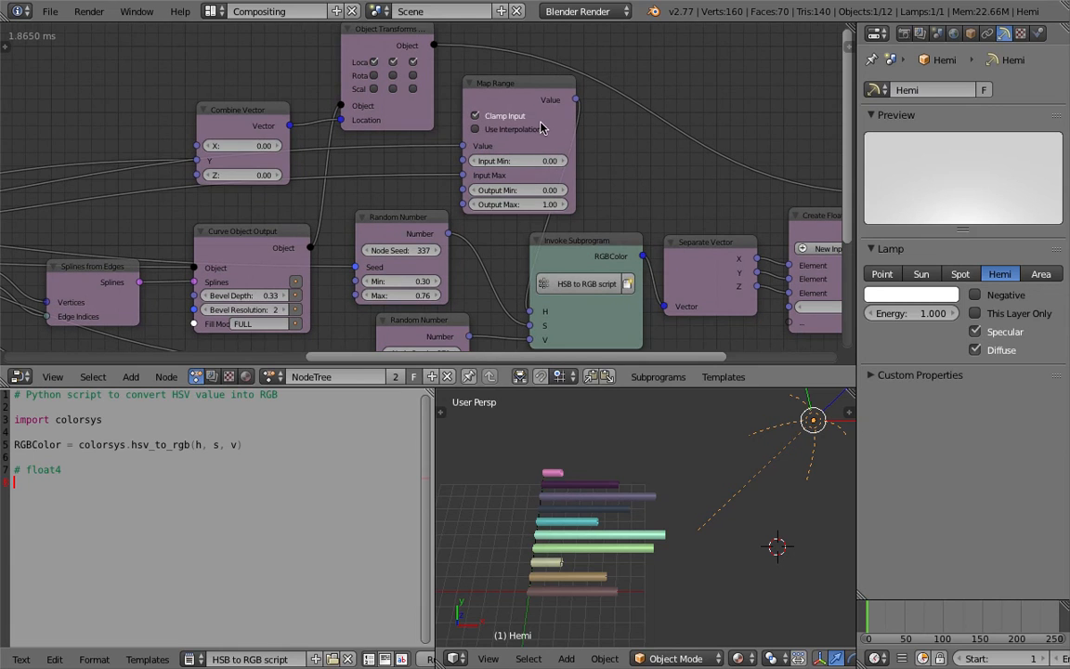
{"action": "mouse_move", "coordinate": [524, 105]}
{"action": "left_mouse_down"}
{"action": "mouse_move", "coordinate": [493, 111]}
{"action": "mouse_move", "coordinate": [520, 116]}
{"action": "left_mouse_up"}
{"action": "middle_click_drag", "start_coordinate": [614, 201], "coordinate": [616, 165]}
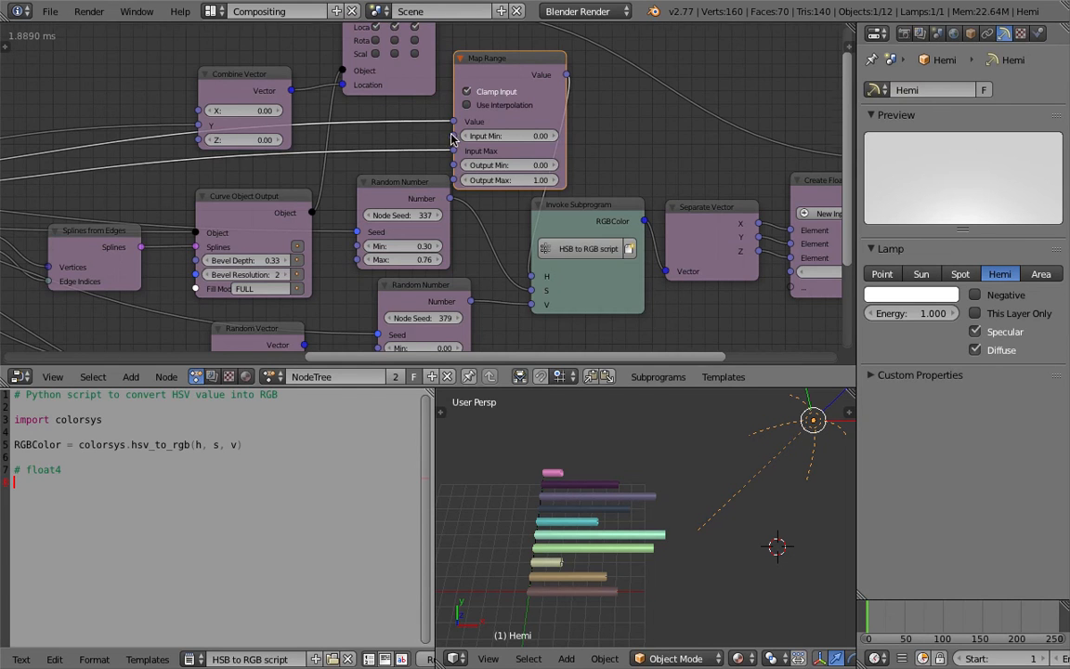
{"action": "scroll", "coordinate": [453, 138], "scroll_direction": "down", "scroll_amount": 1}
{"action": "scroll", "coordinate": [455, 137], "scroll_direction": "down", "scroll_amount": 1}
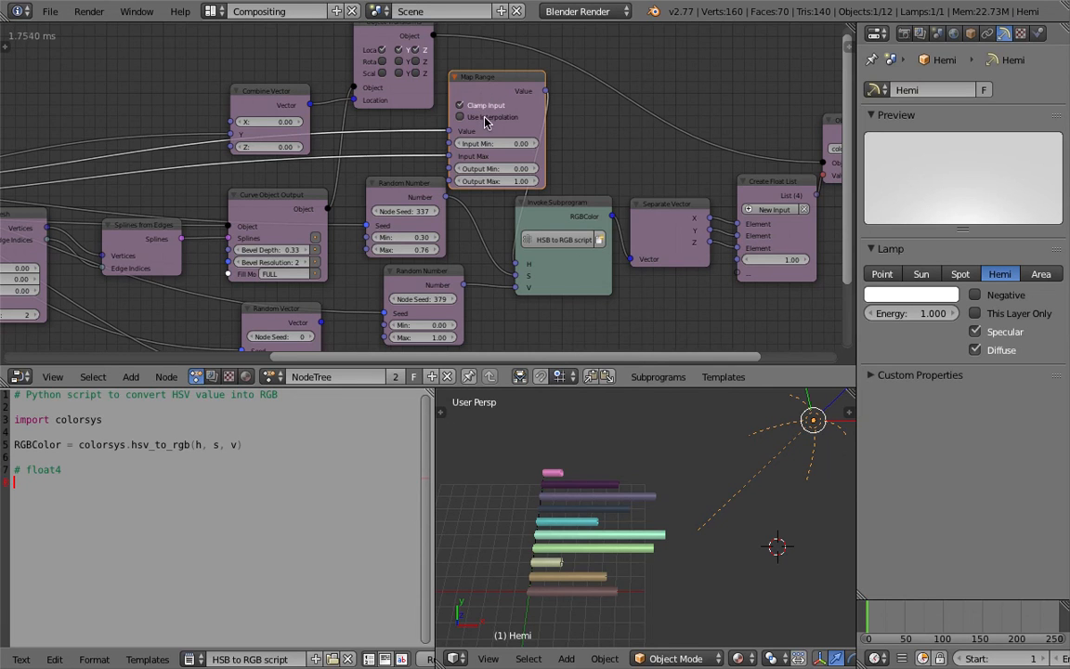
{"action": "key", "text": "x"}
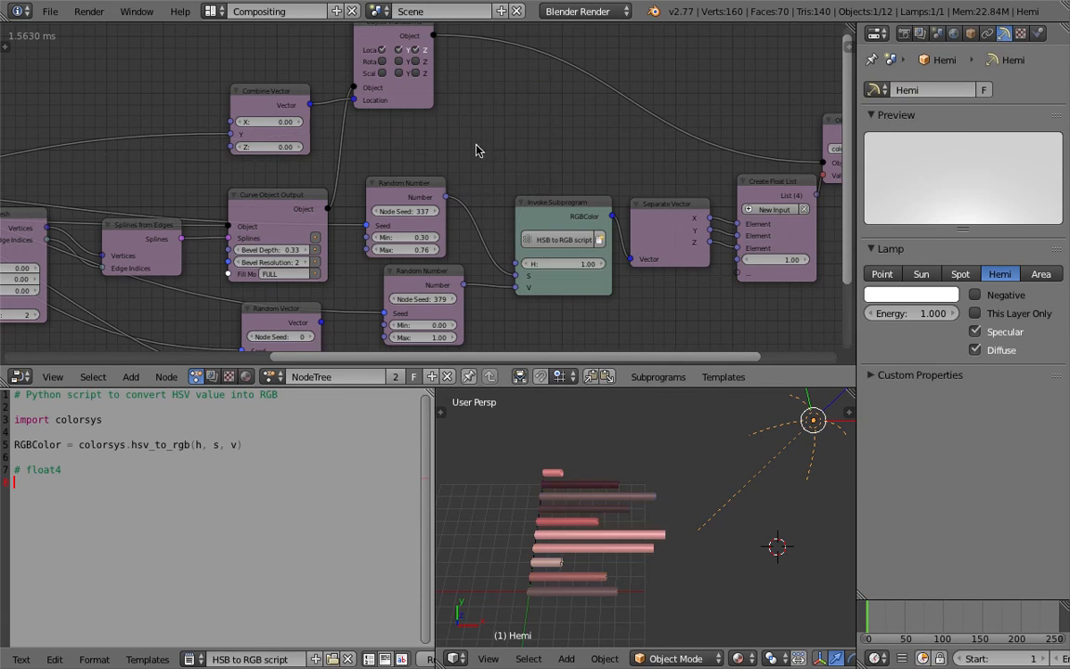
- Set H on the HSB to RGB script subprogram to 0.67, check the bars' colour, and save the file
{"action": "left_click", "coordinate": [433, 186]}
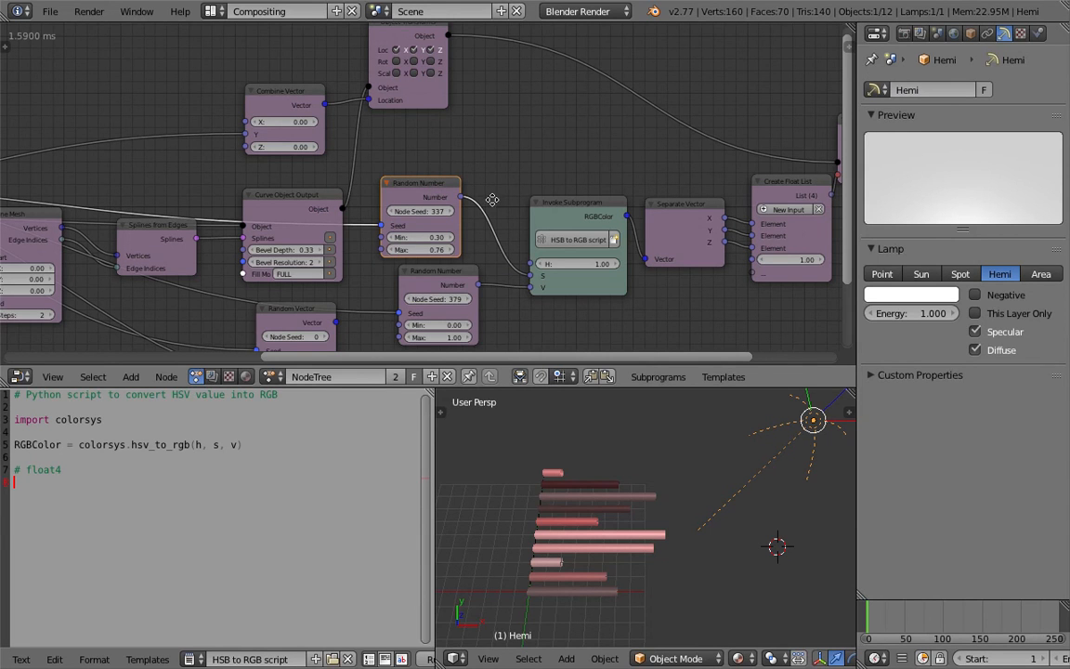
{"action": "middle_click_drag", "start_coordinate": [493, 202], "coordinate": [509, 189]}
{"action": "scroll", "coordinate": [506, 206], "scroll_direction": "up", "scroll_amount": 2}
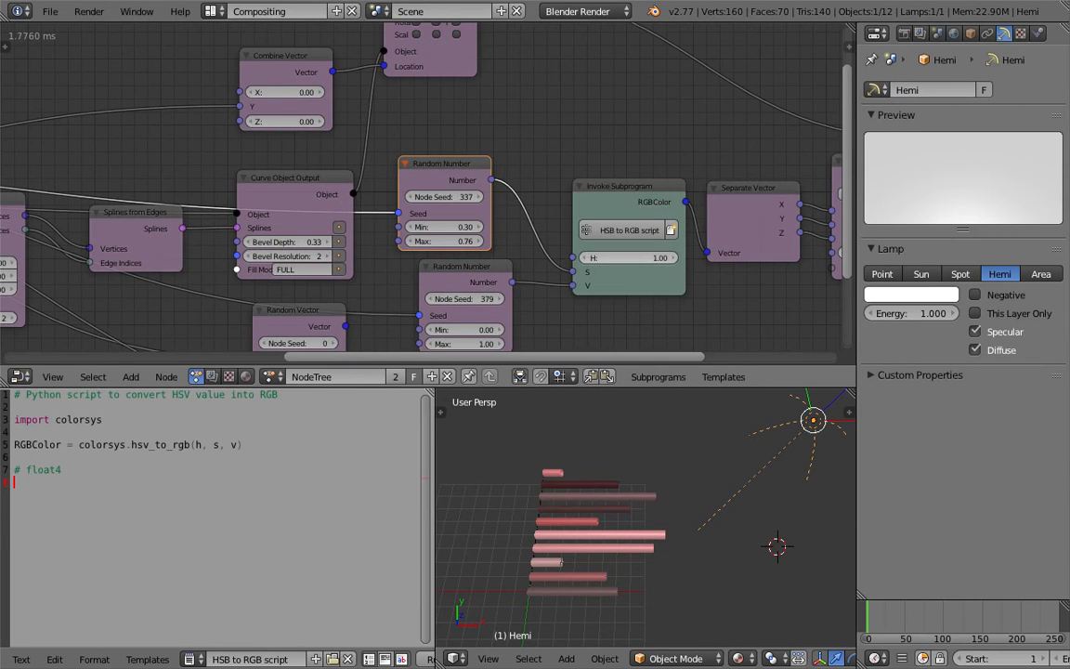
{"action": "mouse_move", "coordinate": [641, 257]}
{"action": "left_mouse_down"}
{"action": "mouse_move", "coordinate": [692, 257]}
{"action": "mouse_move", "coordinate": [551, 258]}
{"action": "mouse_move", "coordinate": [654, 266]}
{"action": "left_mouse_up"}
{"action": "mouse_move", "coordinate": [619, 500]}
{"action": "middle_mouse_down"}
{"action": "mouse_move", "coordinate": [593, 504]}
{"action": "mouse_move", "coordinate": [603, 508]}
{"action": "middle_mouse_up"}
{"action": "key", "text": "ctrl+s"}
{"action": "left_click", "coordinate": [604, 506]}
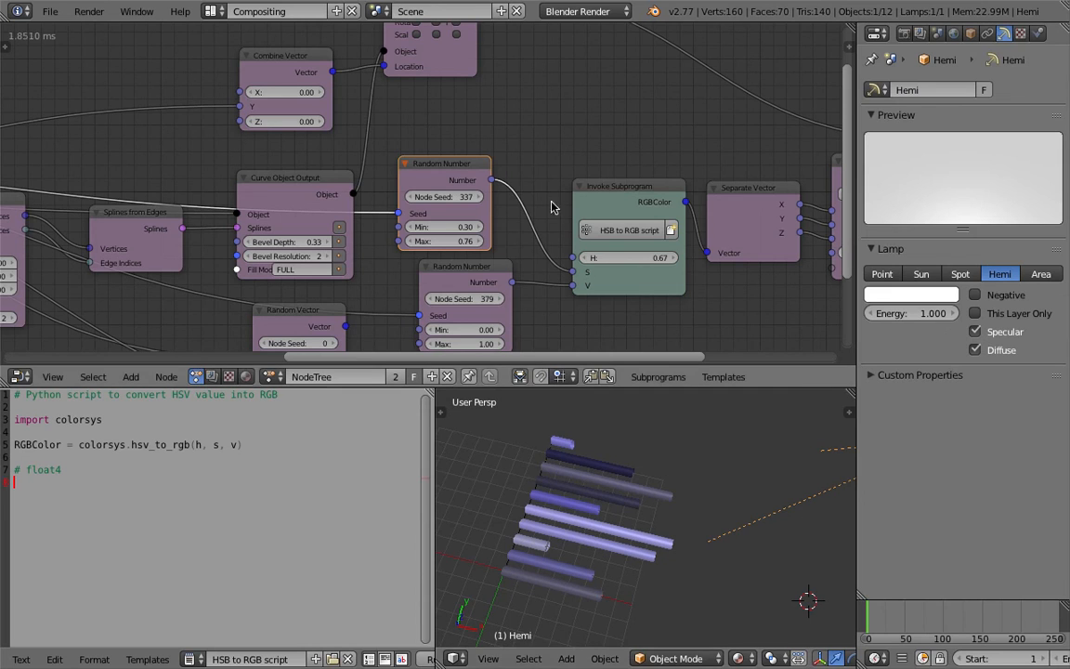
- Duplicate the Random Number node feeding S, place the copy above it, and connect the copy's Number output to H
{"action": "left_click_drag", "start_coordinate": [451, 171], "coordinate": [437, 171]}
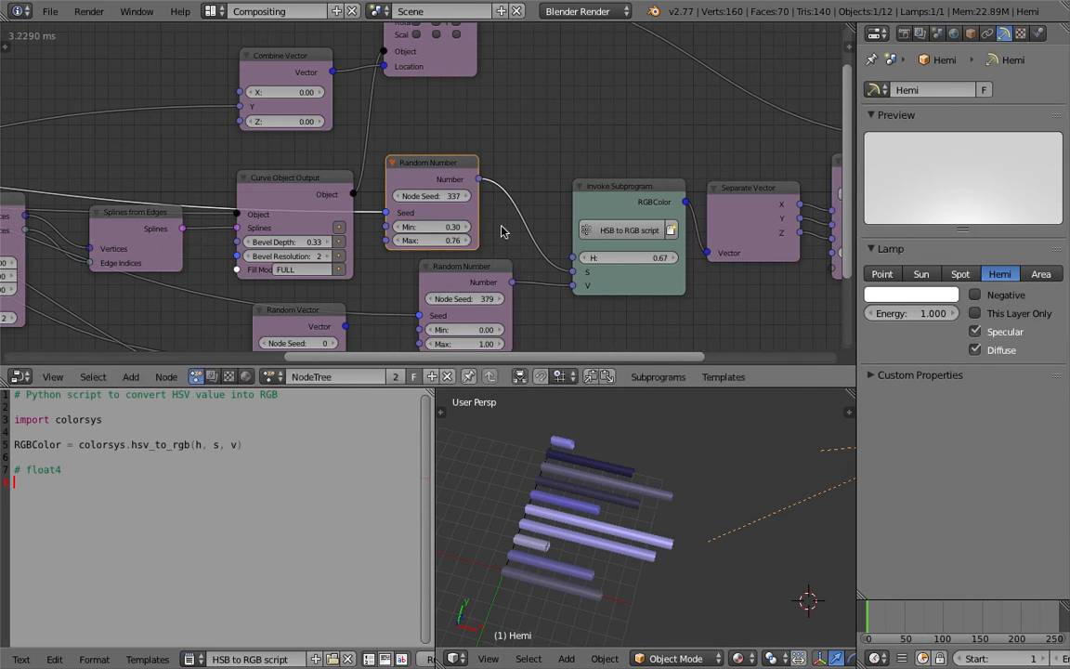
{"action": "scroll", "coordinate": [457, 173], "scroll_direction": "down", "scroll_amount": 1}
{"action": "key", "text": "shift+d"}
{"action": "left_click", "coordinate": [553, 79]}
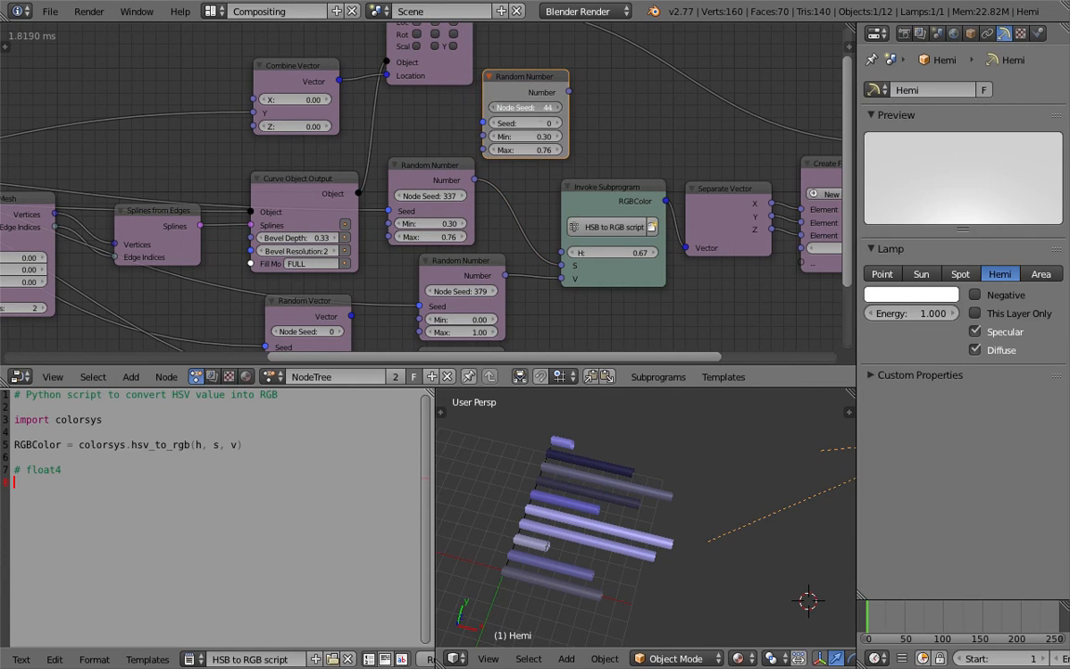
{"action": "left_click_drag", "start_coordinate": [569, 92], "coordinate": [567, 253]}
{"action": "scroll", "coordinate": [496, 191], "scroll_direction": "down", "scroll_amount": 2}
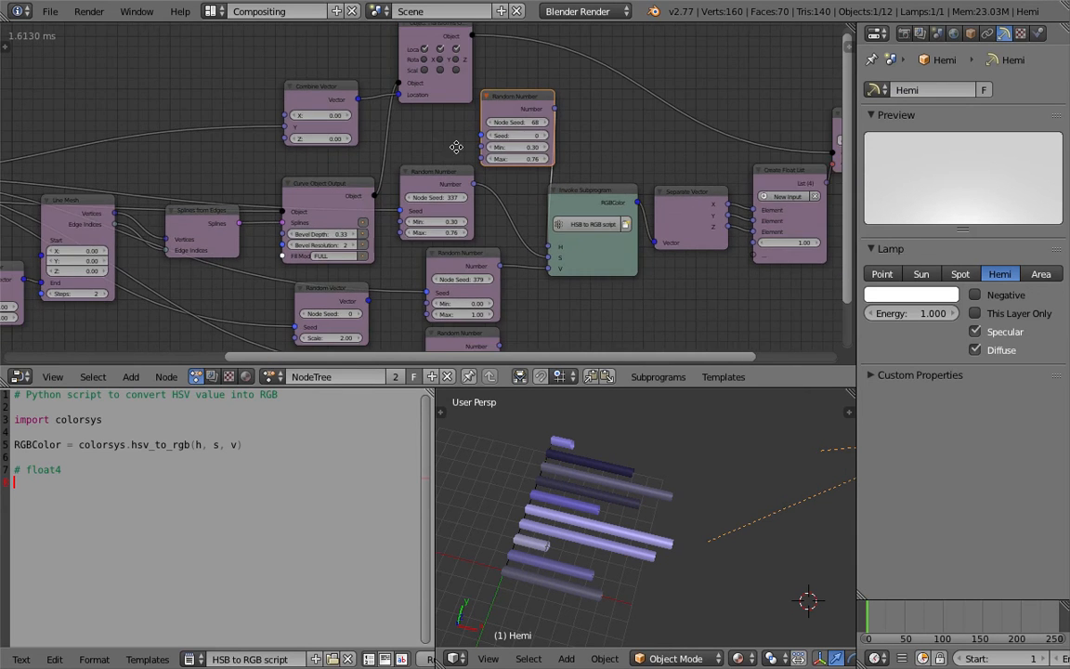
- Connect Loop Input's Index to the Seed of the duplicated Random Number node that drives H
{"action": "middle_click_drag", "start_coordinate": [456, 147], "coordinate": [656, 240]}
{"action": "scroll", "coordinate": [504, 221], "scroll_direction": "down", "scroll_amount": 1}
{"action": "middle_click_drag", "start_coordinate": [410, 175], "coordinate": [466, 171]}
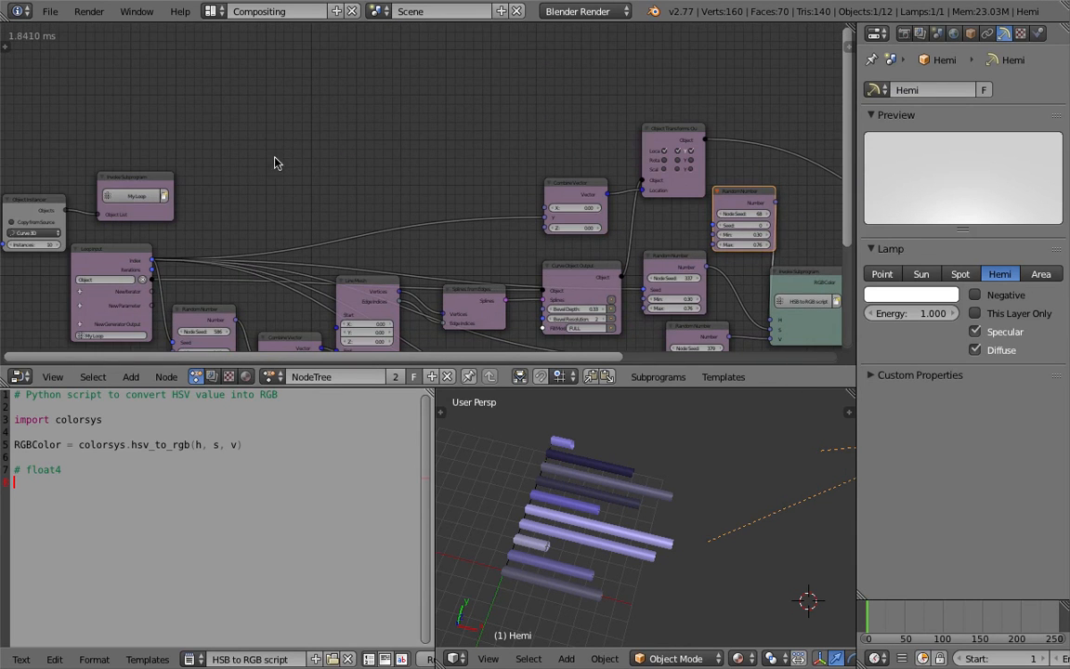
{"action": "left_click_drag", "start_coordinate": [151, 259], "coordinate": [713, 227]}
{"action": "middle_click_drag", "start_coordinate": [377, 127], "coordinate": [151, 108]}
{"action": "scroll", "coordinate": [504, 210], "scroll_direction": "up", "scroll_amount": 1}
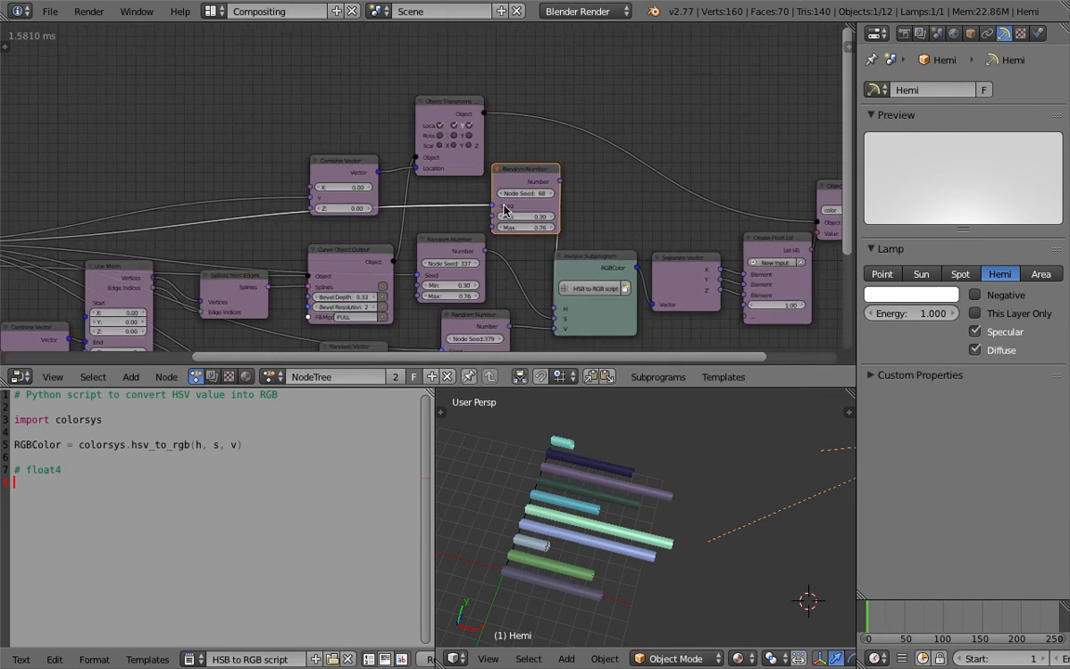
- Set the Node Seed of the Random Number node driving H to 116
{"action": "middle_click_drag", "start_coordinate": [567, 218], "coordinate": [531, 203]}
{"action": "left_click_drag", "start_coordinate": [485, 168], "coordinate": [520, 183]}
{"action": "middle_click_drag", "start_coordinate": [553, 183], "coordinate": [546, 154]}
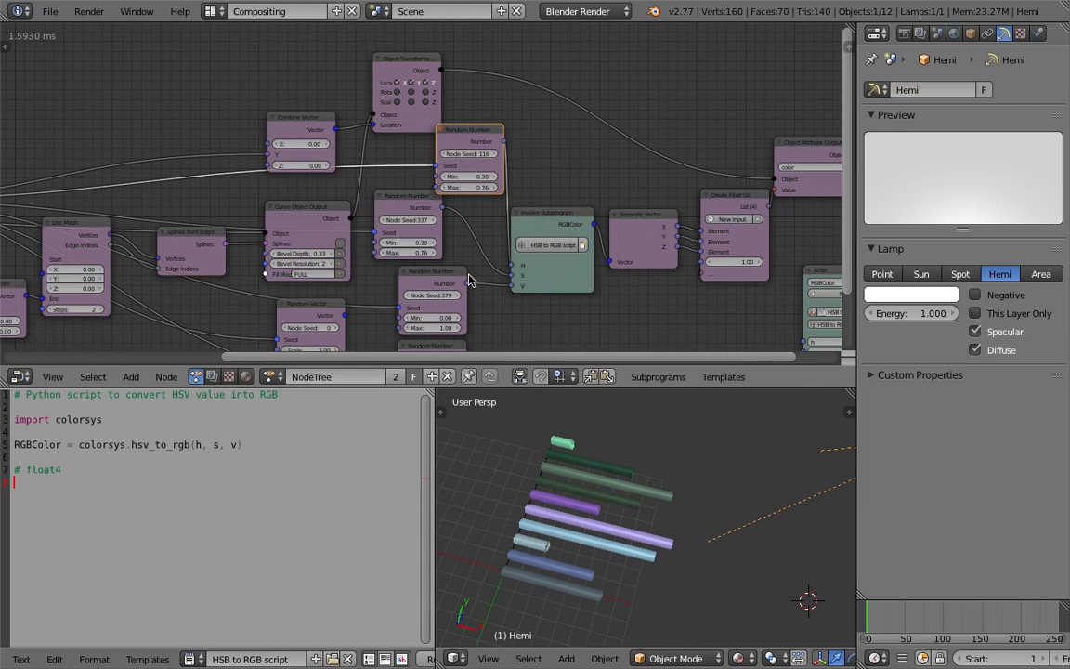
- Spread out the colour nodes by moving the HSB to RGB script subprogram and the Object Transforms Output node upward
{"action": "left_click_drag", "start_coordinate": [562, 288], "coordinate": [568, 280]}
{"action": "left_click", "coordinate": [631, 238]}
{"action": "left_click_drag", "start_coordinate": [584, 226], "coordinate": [581, 210]}
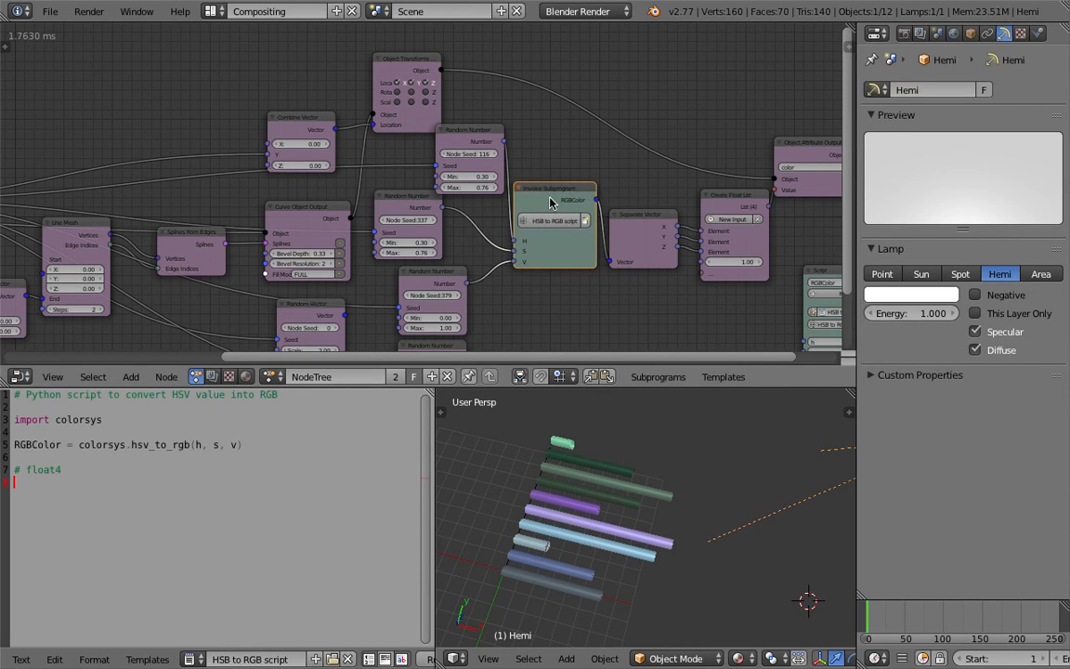
{"action": "left_click", "coordinate": [419, 115]}
{"action": "left_click_drag", "start_coordinate": [419, 115], "coordinate": [442, 85]}
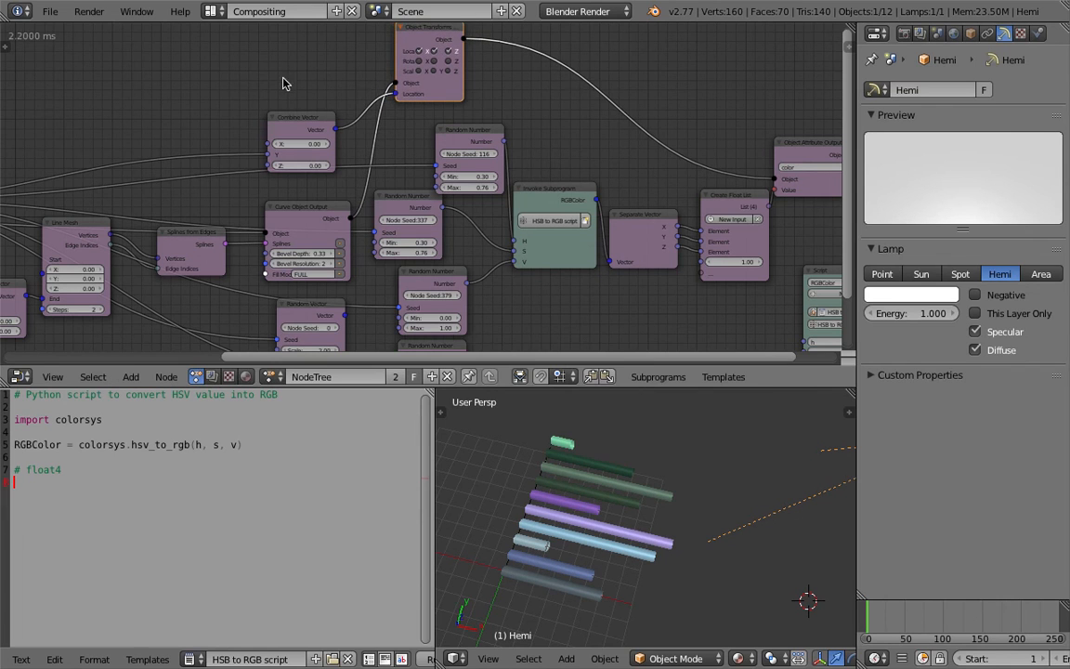
- Rearrange the nodes after Loop Input, moving the length Random Number, its Combine Vector and Line Mesh clear of the connection lines
{"action": "middle_click_drag", "start_coordinate": [220, 114], "coordinate": [340, 95]}
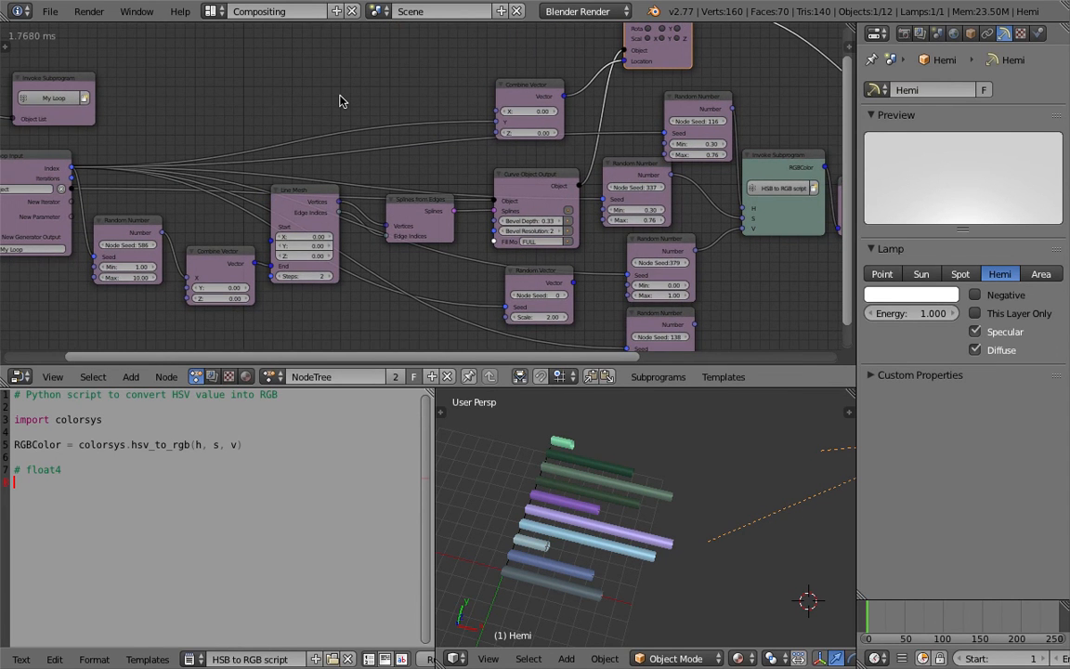
{"action": "scroll", "coordinate": [337, 110], "scroll_direction": "down", "scroll_amount": 2}
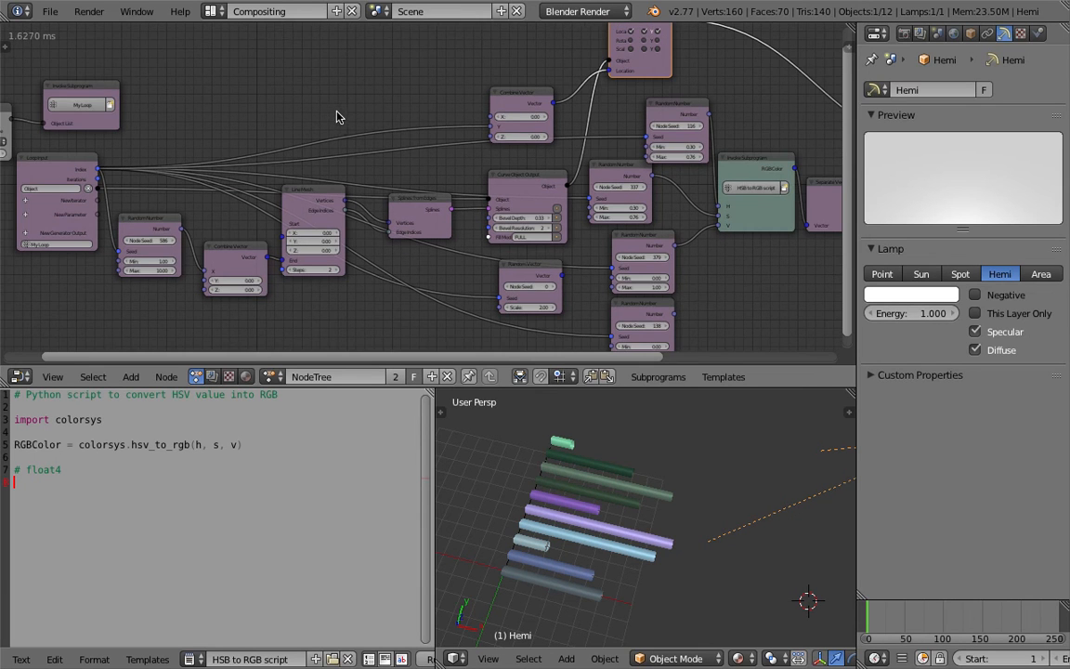
{"action": "middle_click_drag", "start_coordinate": [159, 129], "coordinate": [248, 115]}
{"action": "left_click_drag", "start_coordinate": [196, 142], "coordinate": [161, 163]}
{"action": "left_click_drag", "start_coordinate": [259, 200], "coordinate": [231, 241]}
{"action": "left_click_drag", "start_coordinate": [348, 222], "coordinate": [318, 246]}
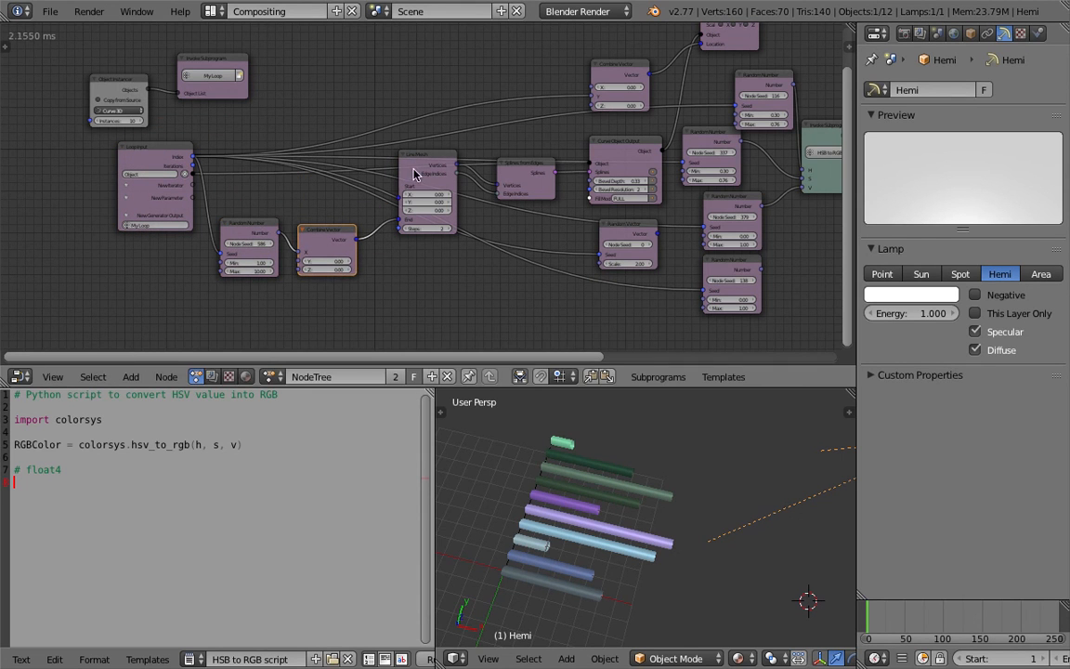
{"action": "left_click_drag", "start_coordinate": [442, 191], "coordinate": [391, 239]}
{"action": "middle_click_drag", "start_coordinate": [391, 234], "coordinate": [395, 199]}
- Set the Node Seed of the Random Number node driving the bar lengths to 649 and save the file
{"action": "scroll", "coordinate": [394, 188], "scroll_direction": "up", "scroll_amount": 3}
{"action": "left_click_drag", "start_coordinate": [221, 214], "coordinate": [219, 216]}
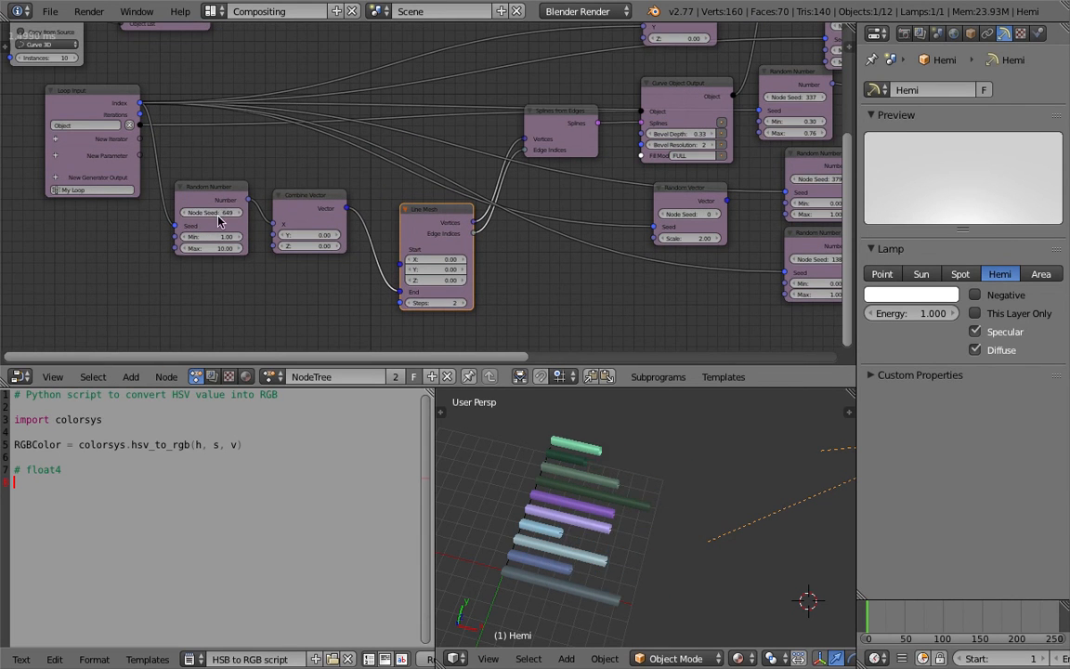
{"action": "key", "text": "ctrl+s"}
{"action": "left_click", "coordinate": [263, 175]}
- Add a Number Wiggle node and place it below the length Random Number and Combine Vector nodes
{"action": "middle_click_drag", "start_coordinate": [289, 289], "coordinate": [320, 238]}
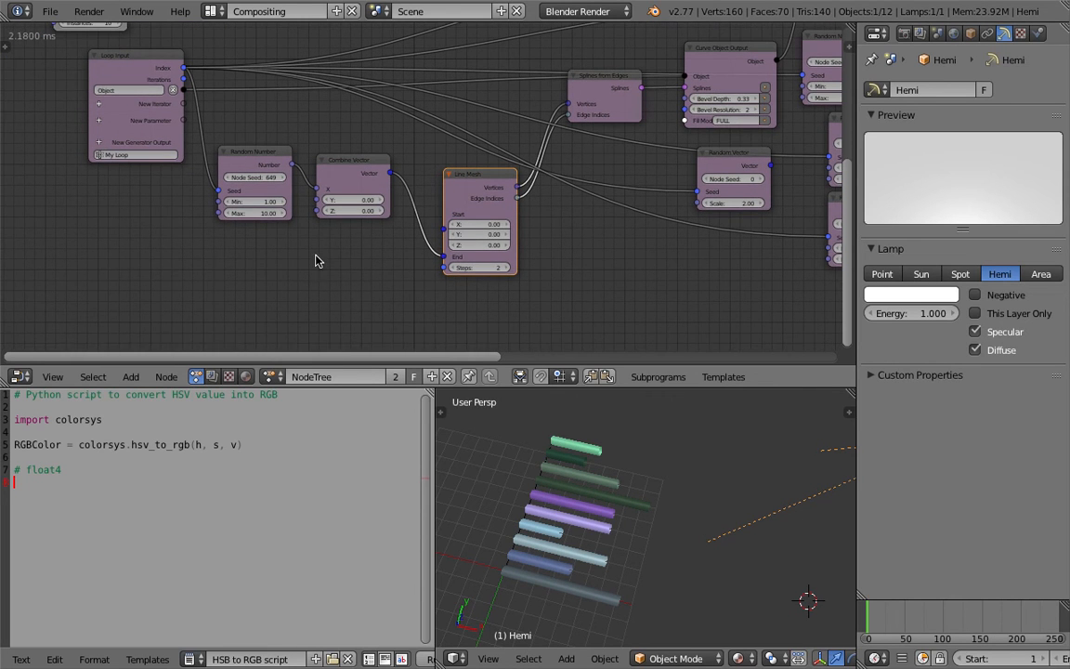
{"action": "key", "text": "shift+a"}
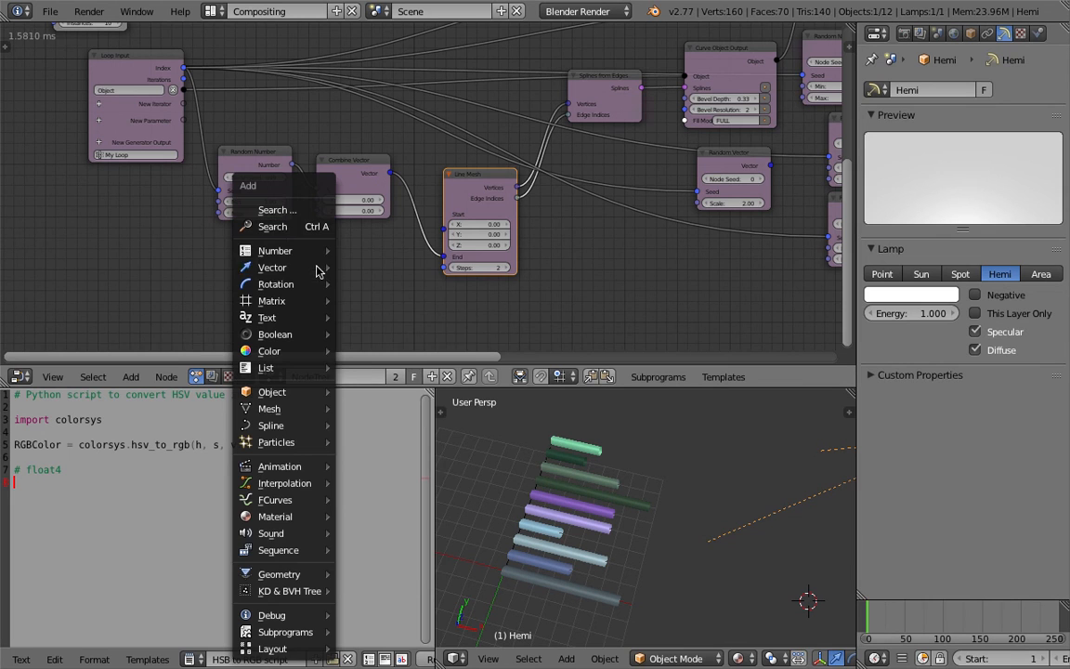
{"action": "mouse_move", "coordinate": [312, 248]}
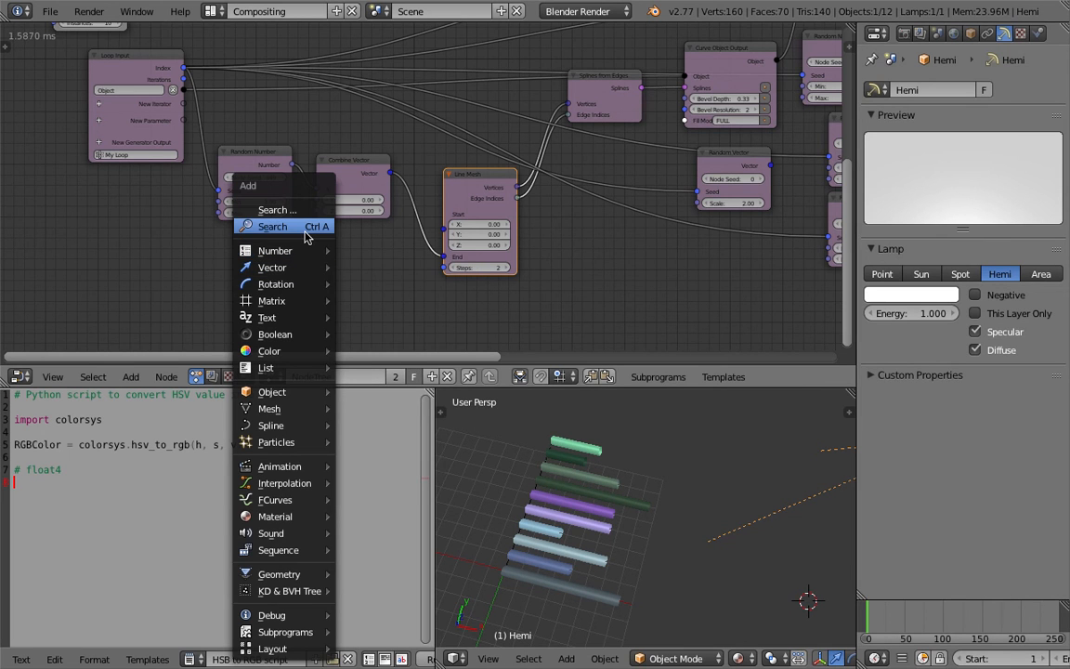
{"action": "left_click", "coordinate": [307, 232]}
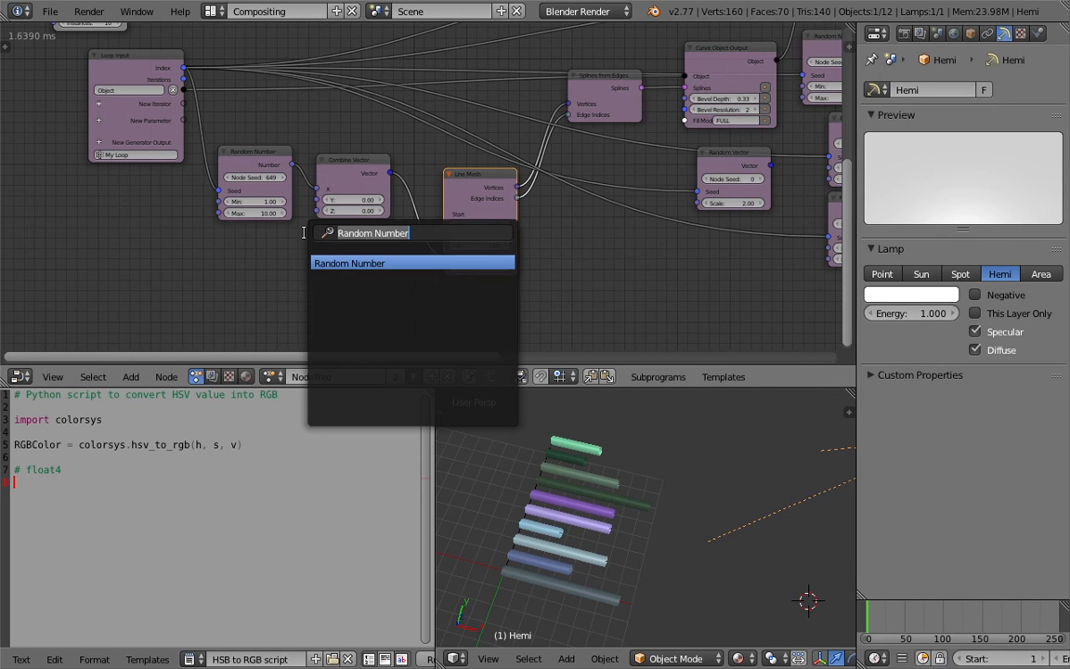
{"action": "type", "text": "wiggle"}
{"action": "key", "text": "Down"}
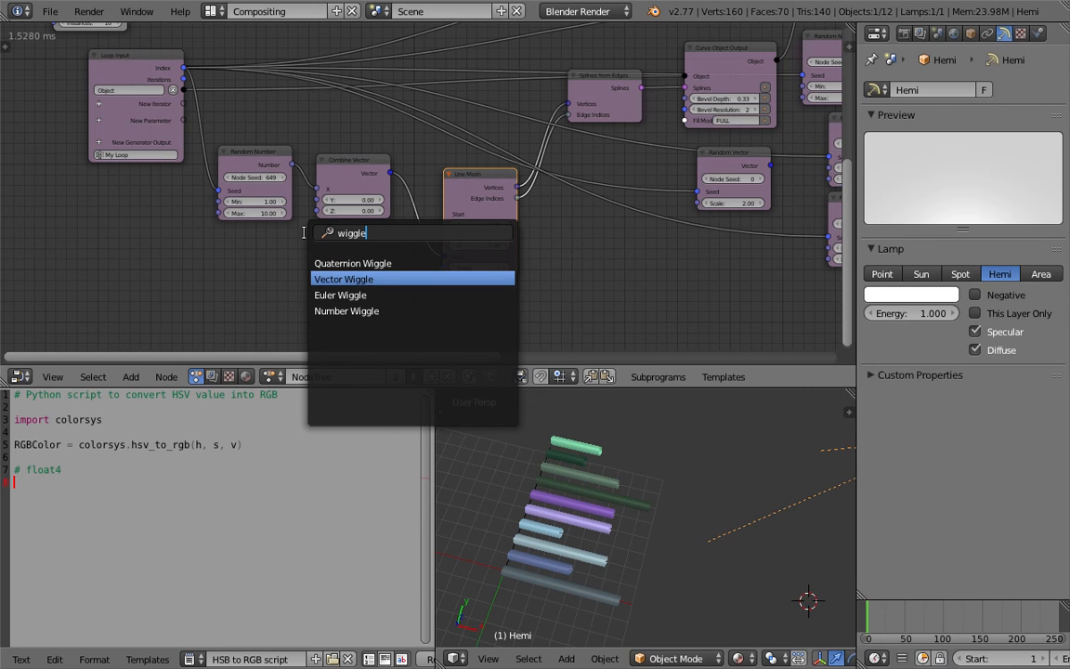
{"action": "key", "text": "Down"}
{"action": "key", "text": "Down"}
{"action": "key", "text": "Return"}
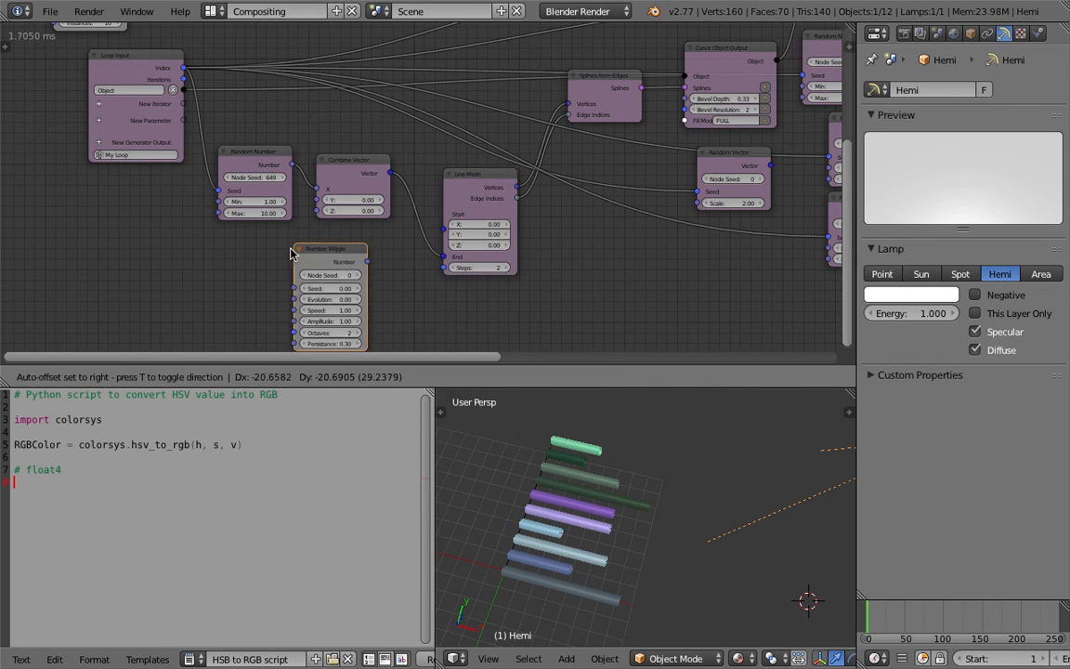
{"action": "left_click", "coordinate": [285, 256]}
- Connect Loop Input's Index to Number Wiggle's Seed and its Number output to Combine Vector's X, placing it below the Random Number node
{"action": "middle_click_drag", "start_coordinate": [330, 231], "coordinate": [343, 222]}
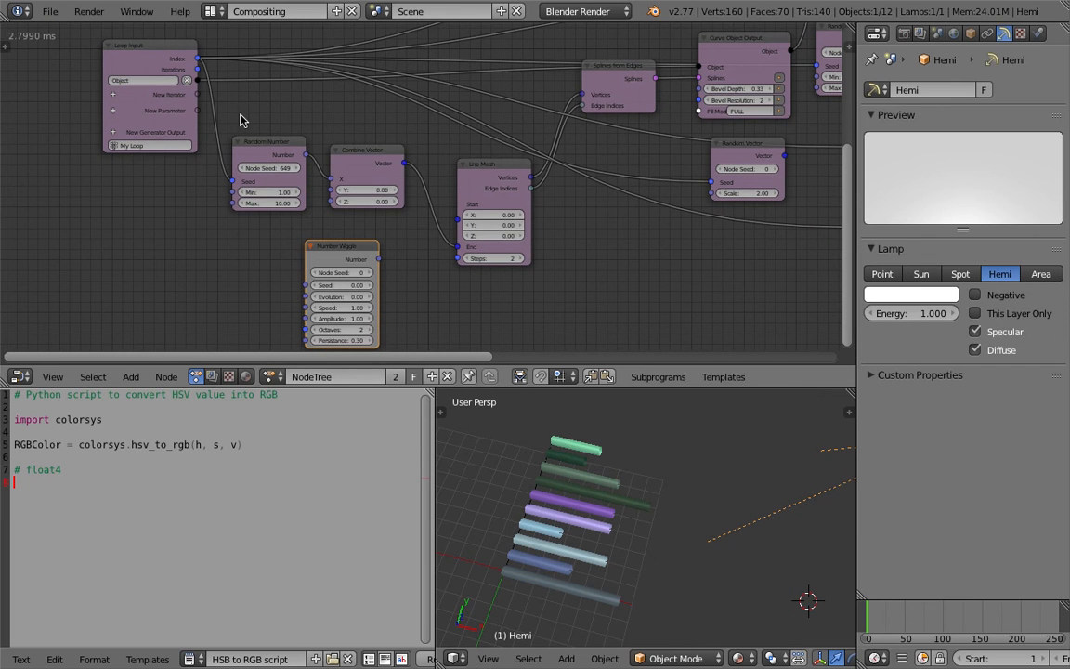
{"action": "left_click_drag", "start_coordinate": [198, 64], "coordinate": [305, 285]}
{"action": "left_click_drag", "start_coordinate": [378, 263], "coordinate": [332, 184]}
{"action": "left_click_drag", "start_coordinate": [339, 257], "coordinate": [248, 241]}
- Set Number Wiggle's Evolution to 22.65 and examine the bars from another angle
{"action": "scroll", "coordinate": [292, 288], "scroll_direction": "up", "scroll_amount": 1}
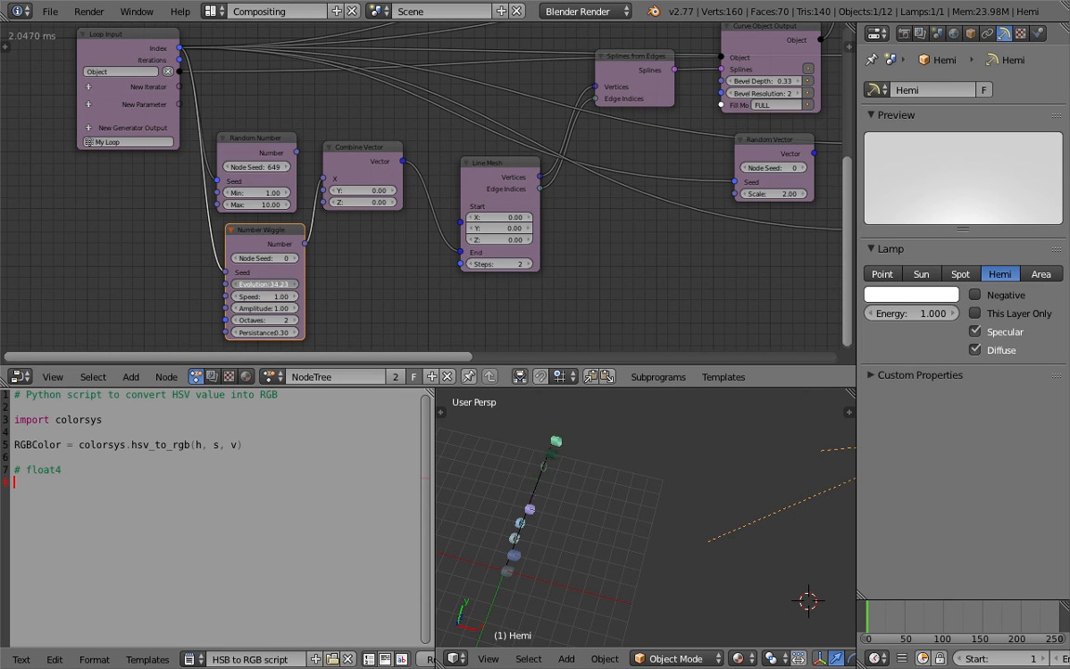
{"action": "left_click_drag", "start_coordinate": [265, 284], "coordinate": [245, 285]}
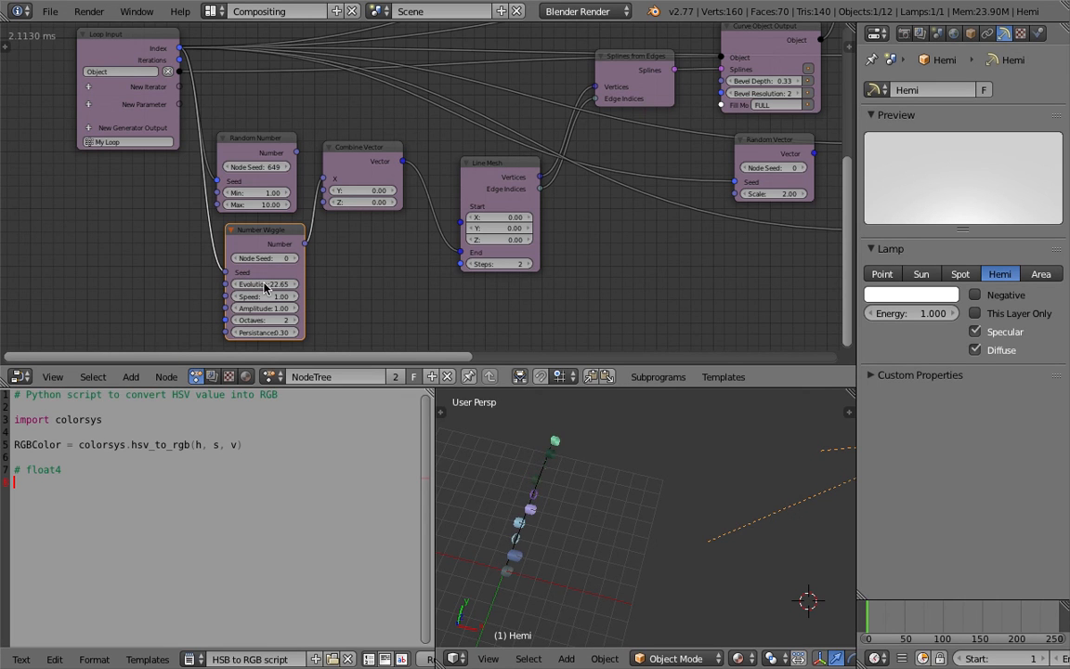
{"action": "middle_click_drag", "start_coordinate": [612, 539], "coordinate": [597, 514]}
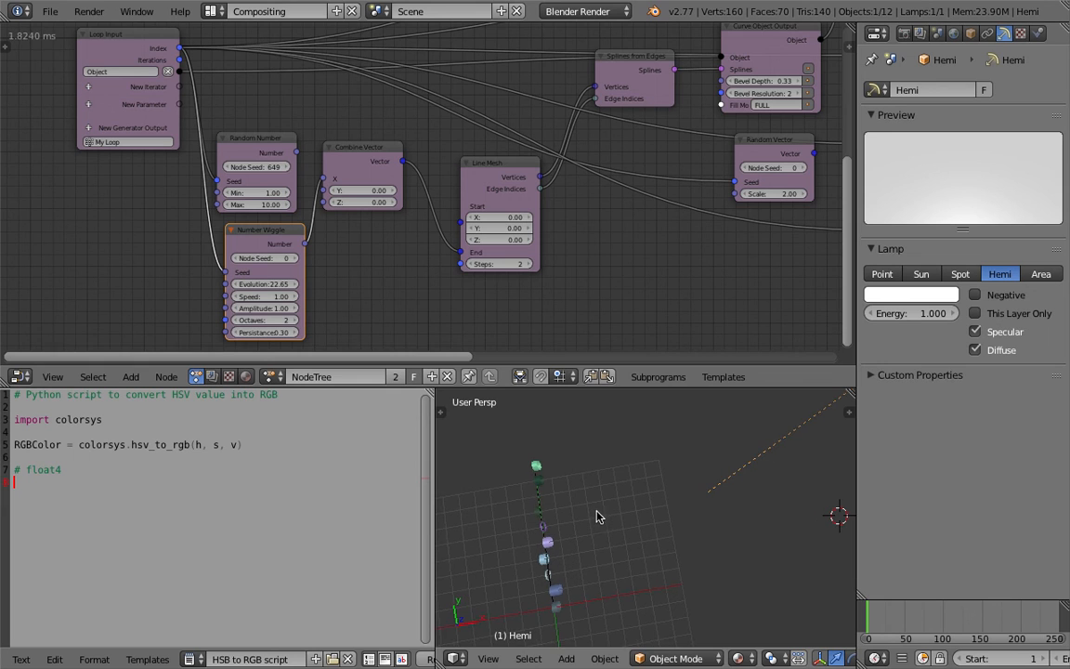
{"action": "middle_click_drag", "start_coordinate": [536, 545], "coordinate": [509, 557]}
{"action": "middle_click_drag", "start_coordinate": [599, 552], "coordinate": [621, 520]}
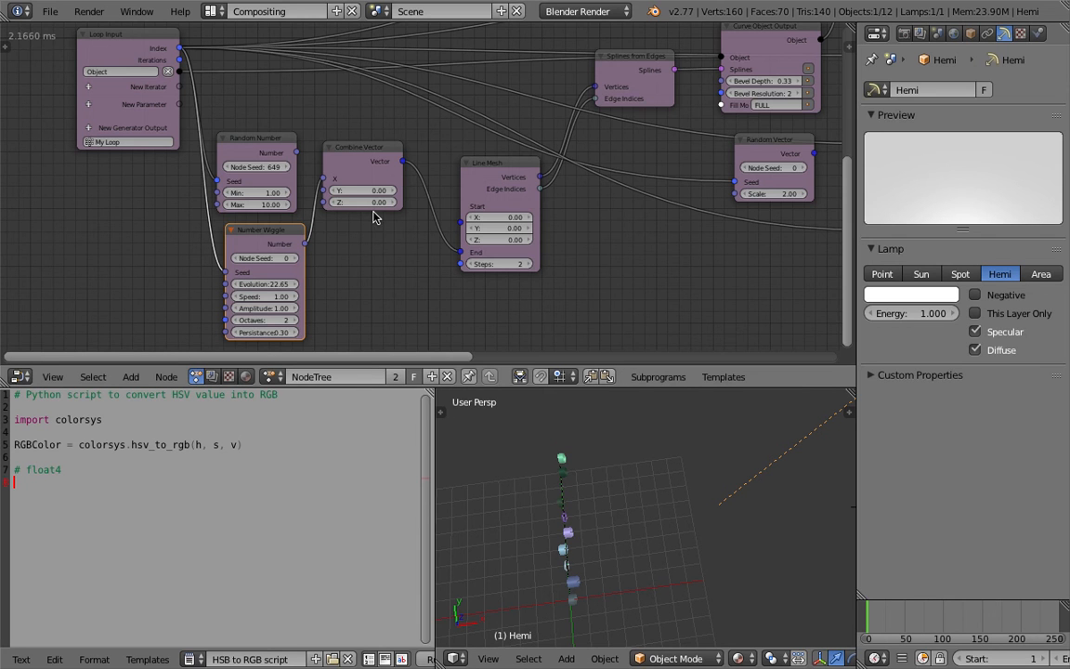
- Insert a Map Range node into the link between Number Wiggle and Combine Vector
{"action": "left_click_drag", "start_coordinate": [353, 181], "coordinate": [368, 193]}
{"action": "scroll", "coordinate": [363, 278], "scroll_direction": "down", "scroll_amount": 1}
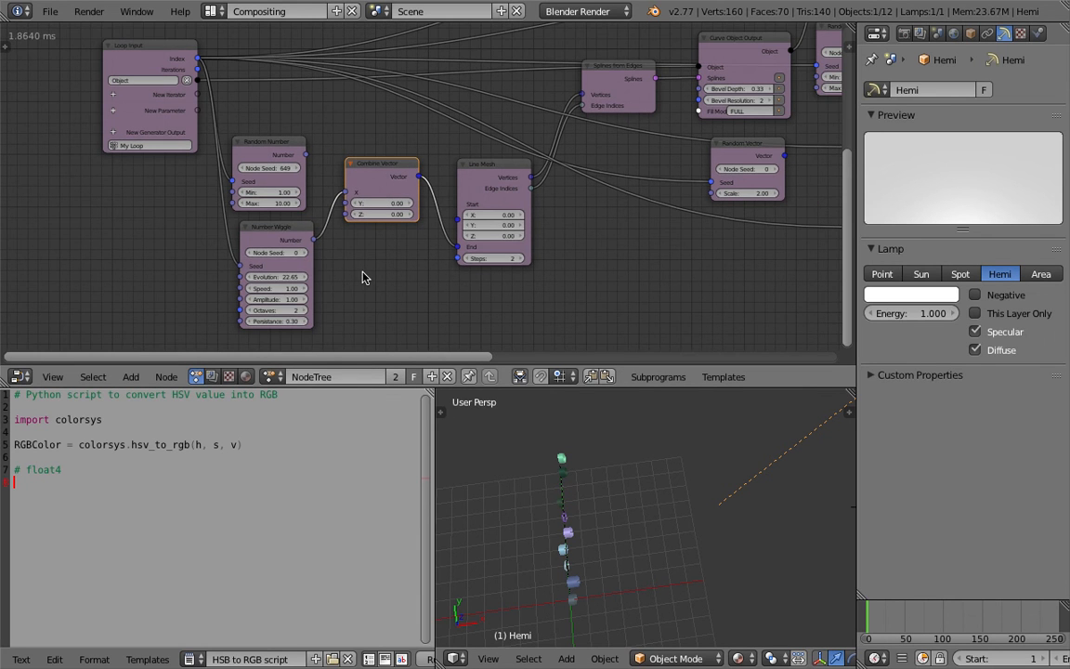
{"action": "key", "text": "shift+a"}
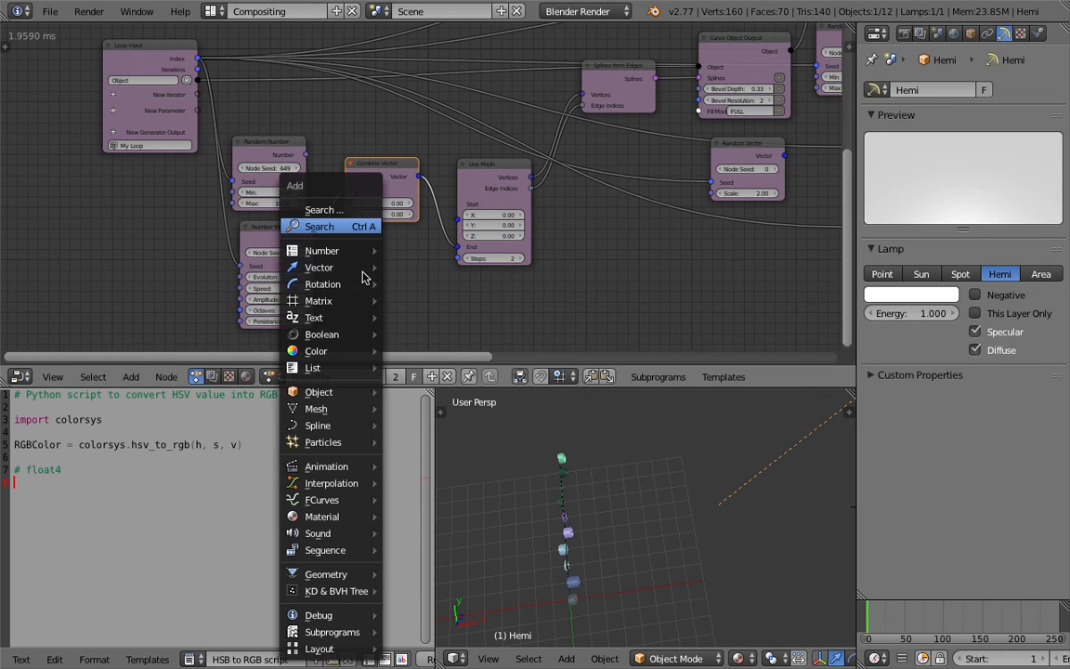
{"action": "left_click", "coordinate": [358, 224]}
{"action": "type", "text": "map"}
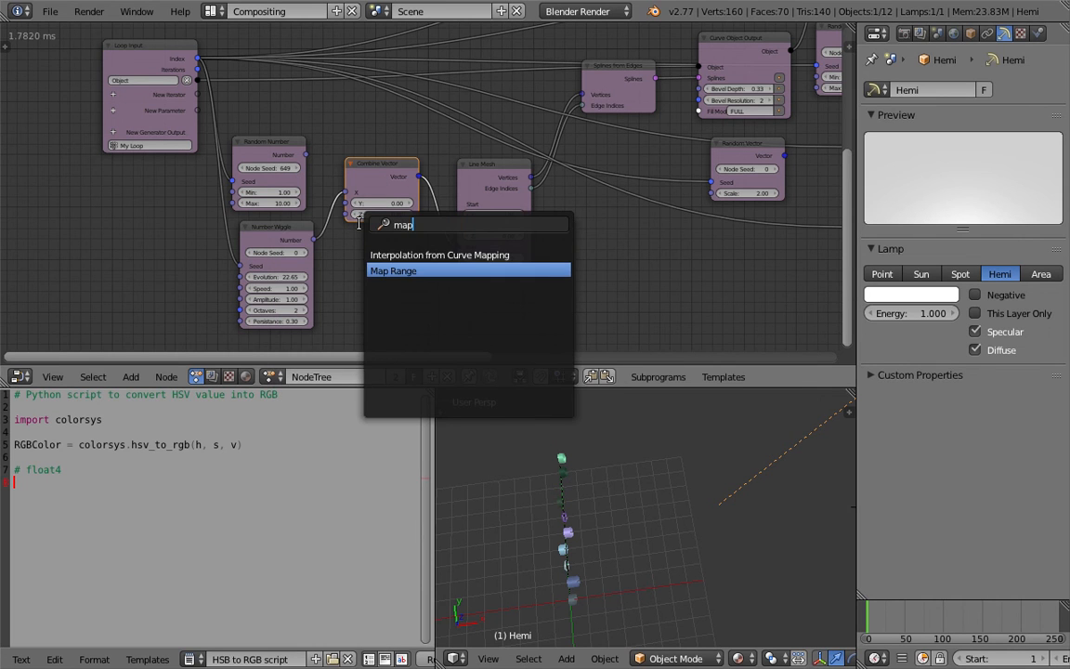
{"action": "key", "text": "Return"}
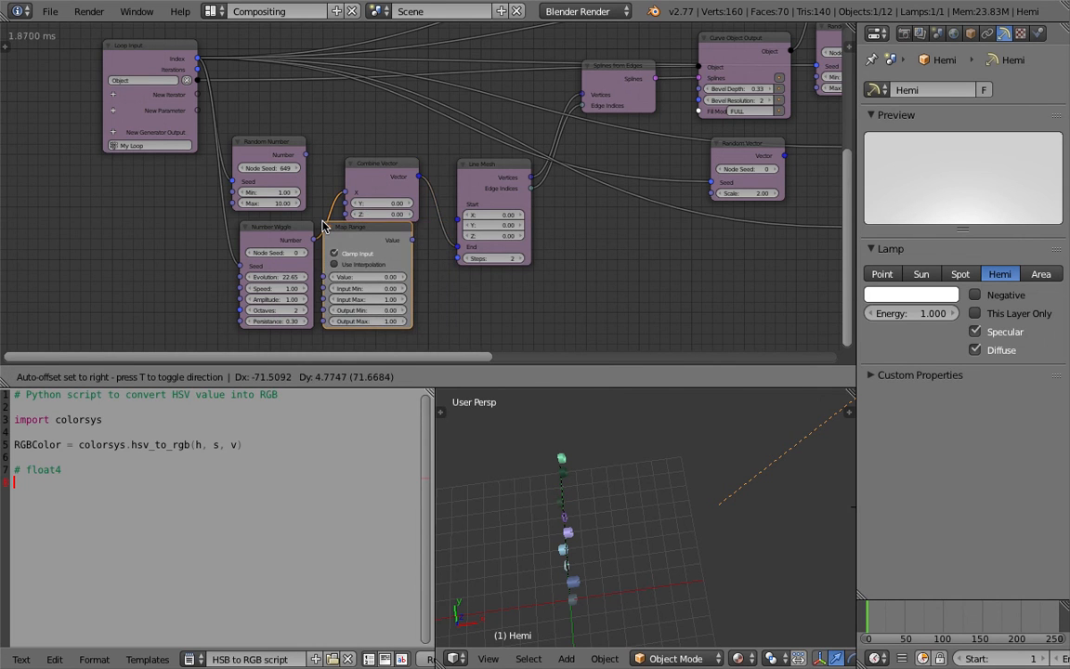
{"action": "left_click", "coordinate": [322, 226]}
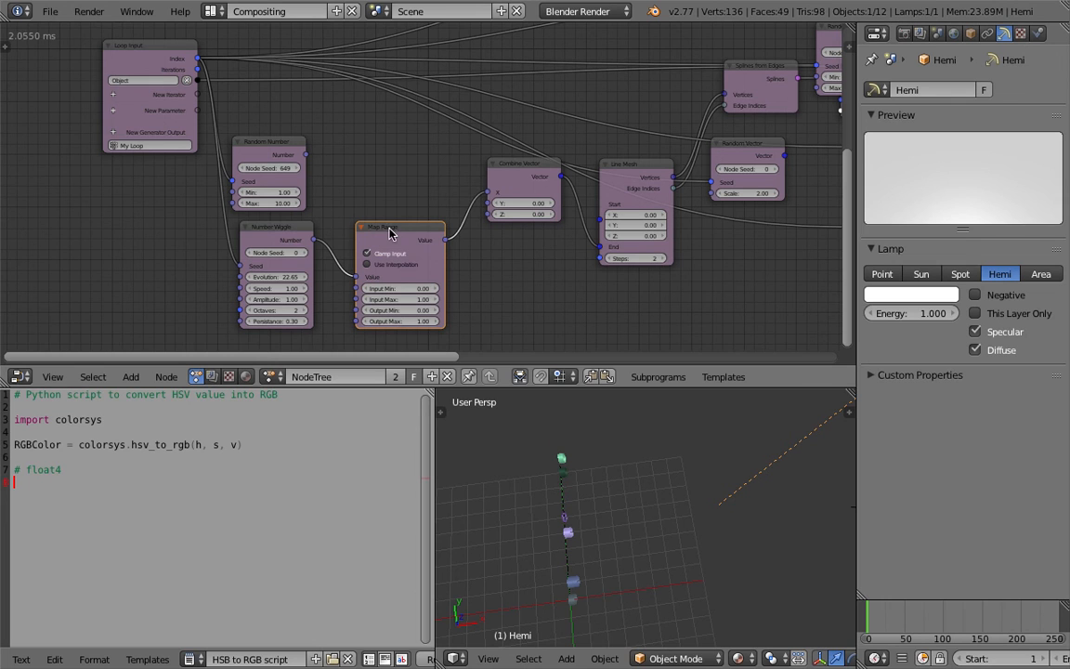
- Move the disconnected Random Number node up away from Number Wiggle and save the file
{"action": "left_click", "coordinate": [289, 147]}
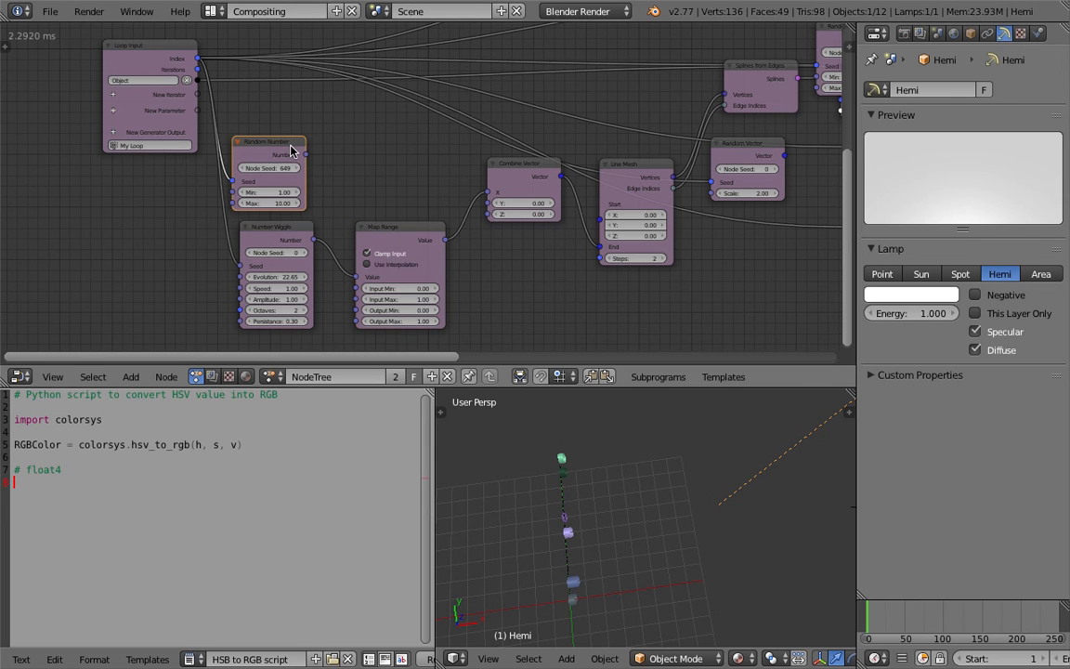
{"action": "left_click_drag", "start_coordinate": [291, 139], "coordinate": [298, 124]}
{"action": "middle_click_drag", "start_coordinate": [337, 158], "coordinate": [343, 145]}
{"action": "scroll", "coordinate": [351, 142], "scroll_direction": "up", "scroll_amount": 1}
{"action": "key", "text": "ctrl+s"}
{"action": "left_click", "coordinate": [353, 144]}
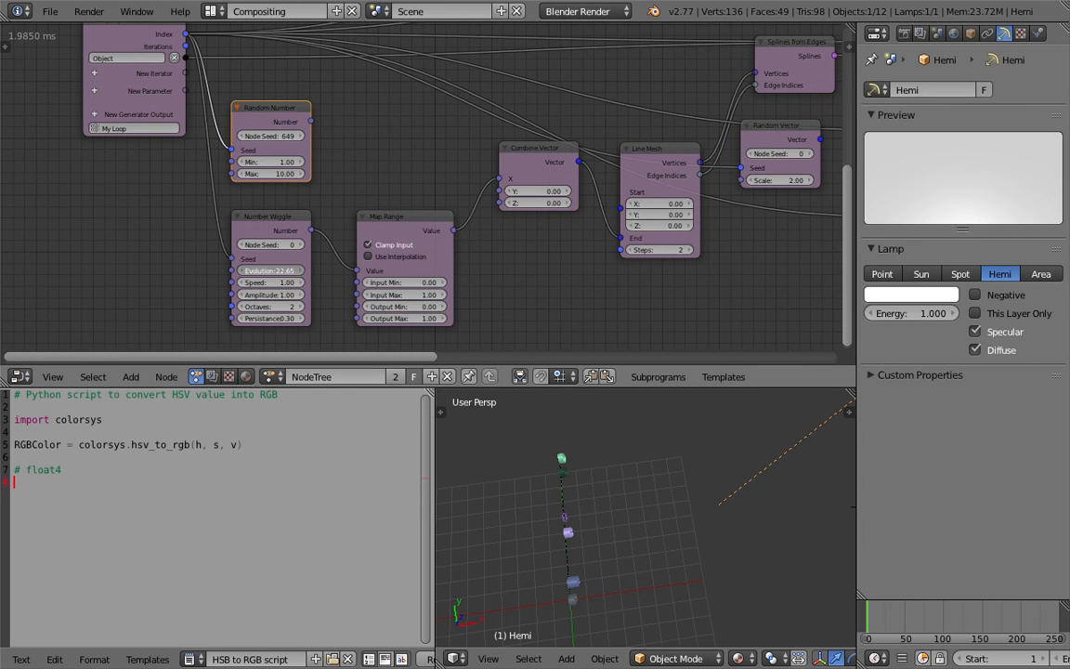
- Set Number Wiggle's Evolution to 33.12 and Amplitude to 6.13, and shift the Map Range node slightly upward
{"action": "mouse_move", "coordinate": [269, 272]}
{"action": "left_mouse_down"}
{"action": "mouse_move", "coordinate": [286, 271]}
{"action": "mouse_move", "coordinate": [271, 295]}
{"action": "left_mouse_up"}
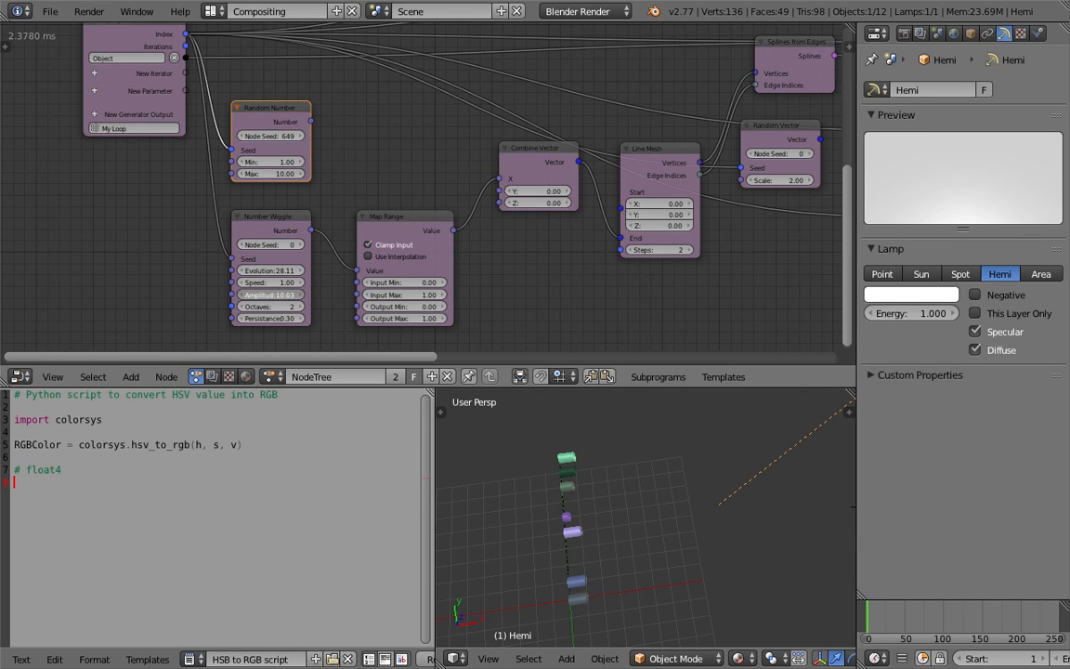
{"action": "mouse_move", "coordinate": [271, 295]}
{"action": "left_mouse_down"}
{"action": "mouse_move", "coordinate": [290, 294]}
{"action": "mouse_move", "coordinate": [257, 294]}
{"action": "mouse_move", "coordinate": [287, 283]}
{"action": "left_mouse_up"}
{"action": "left_click_drag", "start_coordinate": [269, 296], "coordinate": [264, 297]}
{"action": "scroll", "coordinate": [203, 262], "scroll_direction": "up", "scroll_amount": 2}
{"action": "middle_click_drag", "start_coordinate": [195, 281], "coordinate": [202, 260]}
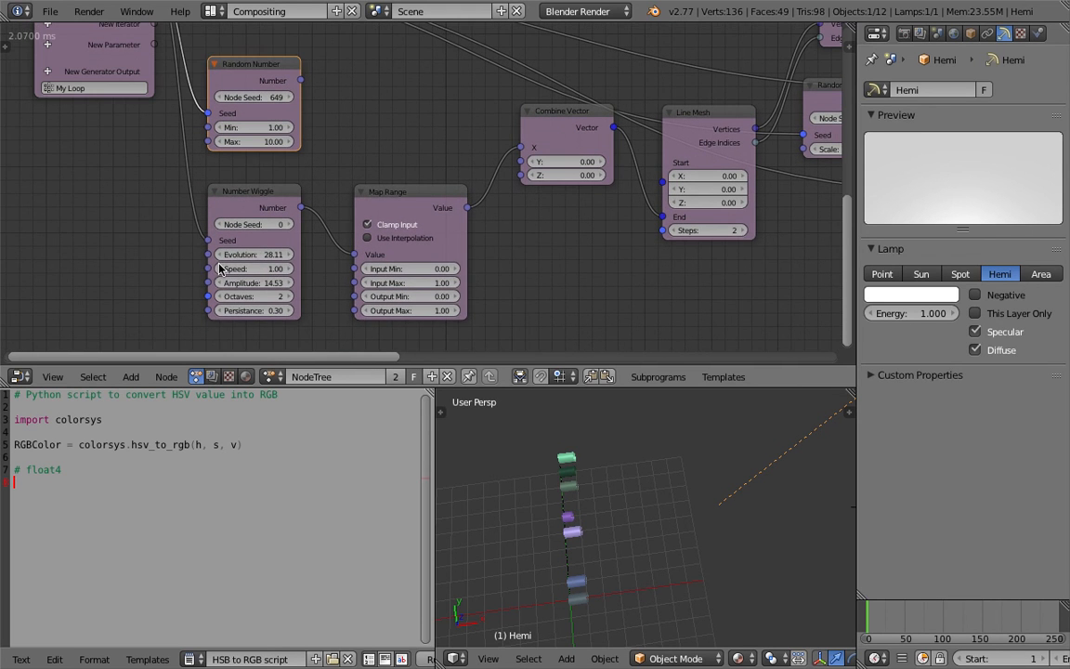
{"action": "left_click_drag", "start_coordinate": [243, 256], "coordinate": [365, 267]}
{"action": "left_click_drag", "start_coordinate": [448, 248], "coordinate": [446, 232]}
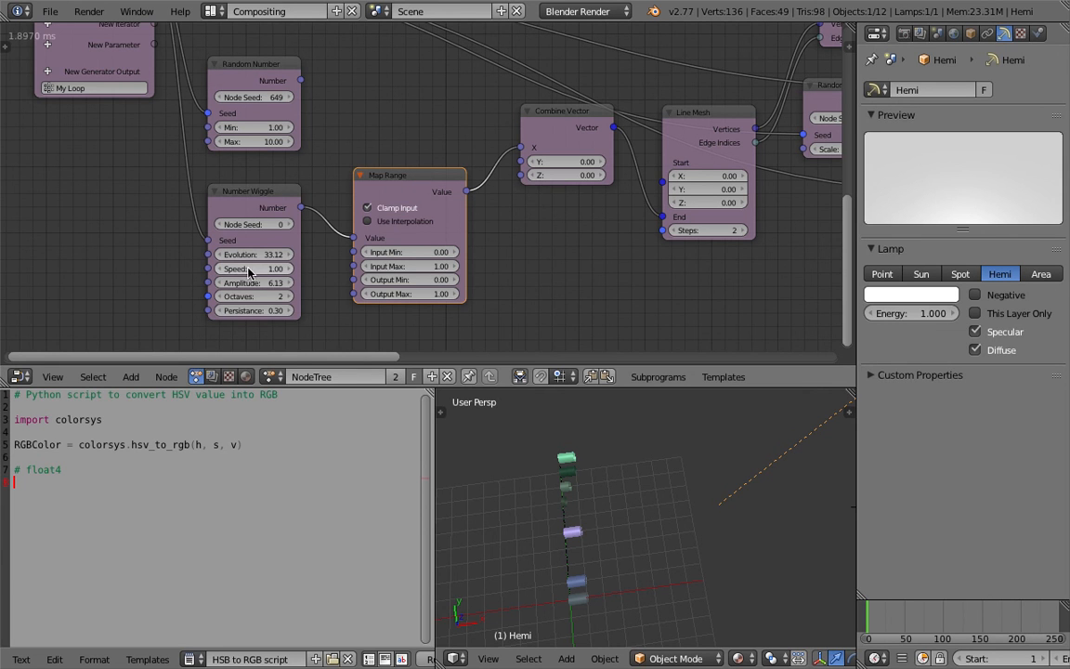
- Set the Map Range node's Input Min to -1, keeping Input Max at 1
{"action": "left_click", "coordinate": [424, 253]}
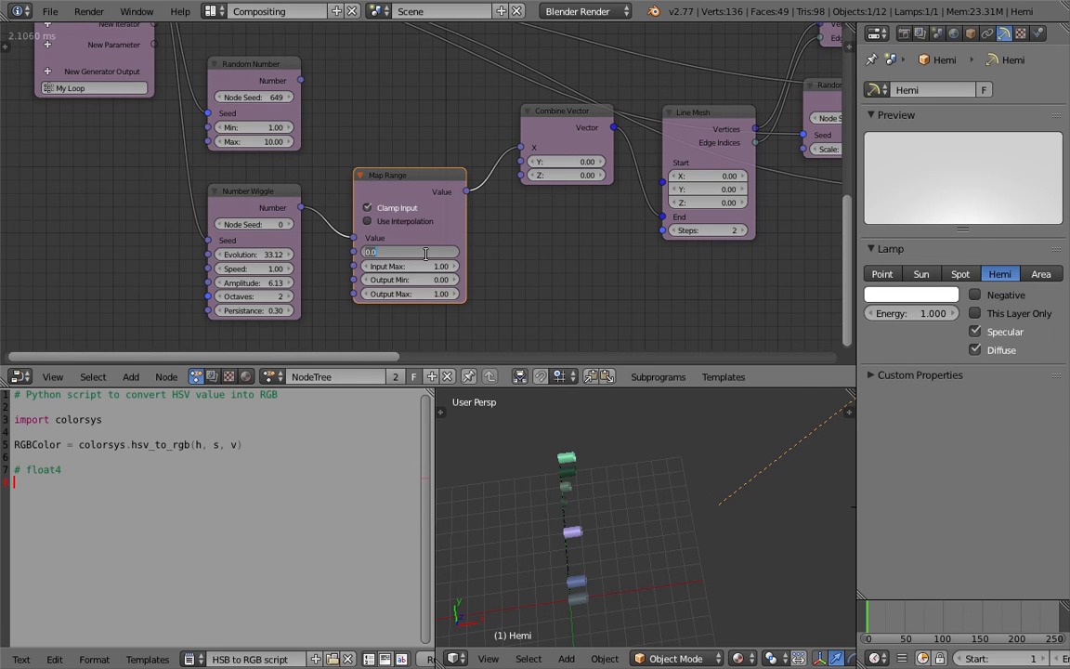
{"action": "type", "text": "-1"}
{"action": "key", "text": "Tab"}
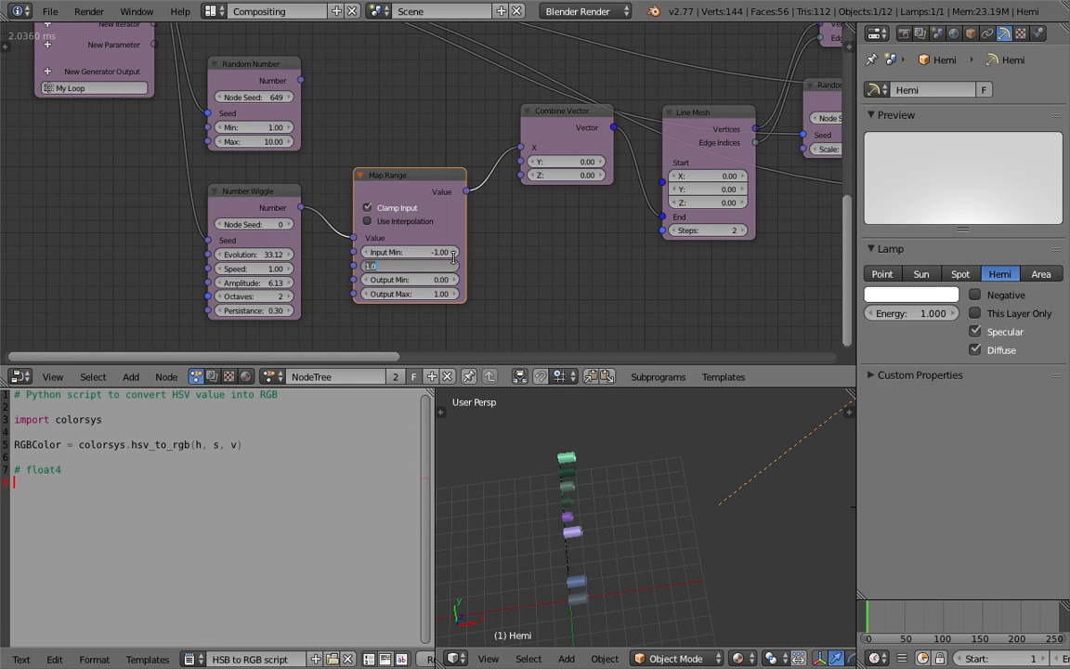
{"action": "key", "text": "Return"}
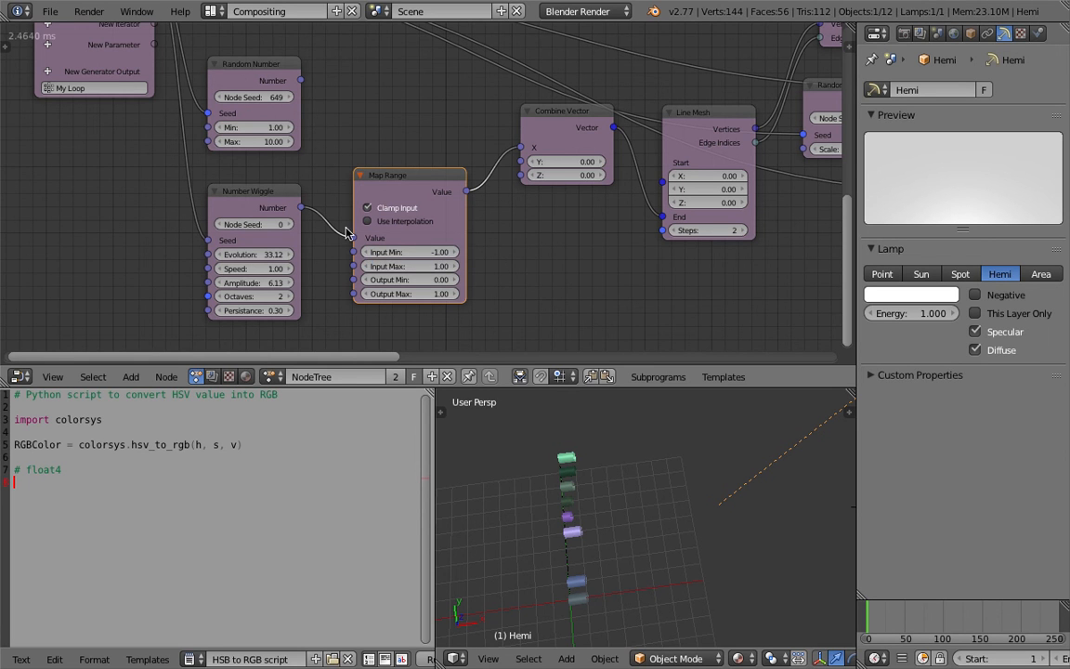
- Set the Map Range node's Output Min to -10 and Output Max to 10
{"action": "left_click", "coordinate": [425, 280]}
{"action": "type", "text": "-10"}
{"action": "key", "text": "Tab"}
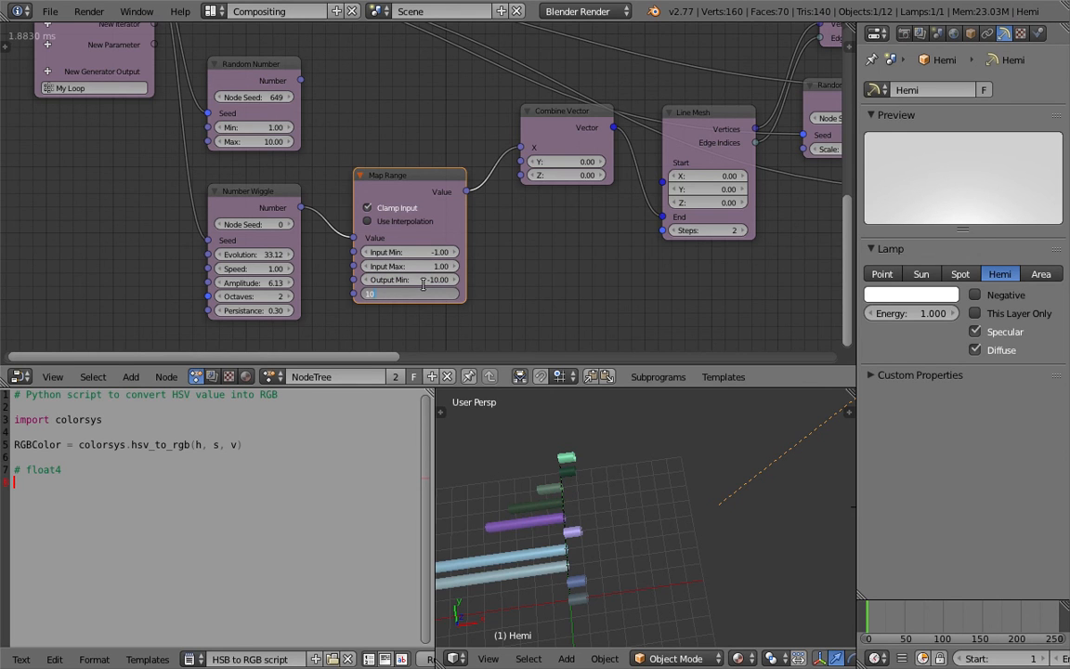
{"action": "type", "text": "10"}
{"action": "key", "text": "Return"}
{"action": "scroll", "coordinate": [574, 461], "scroll_direction": "down", "scroll_amount": 1}
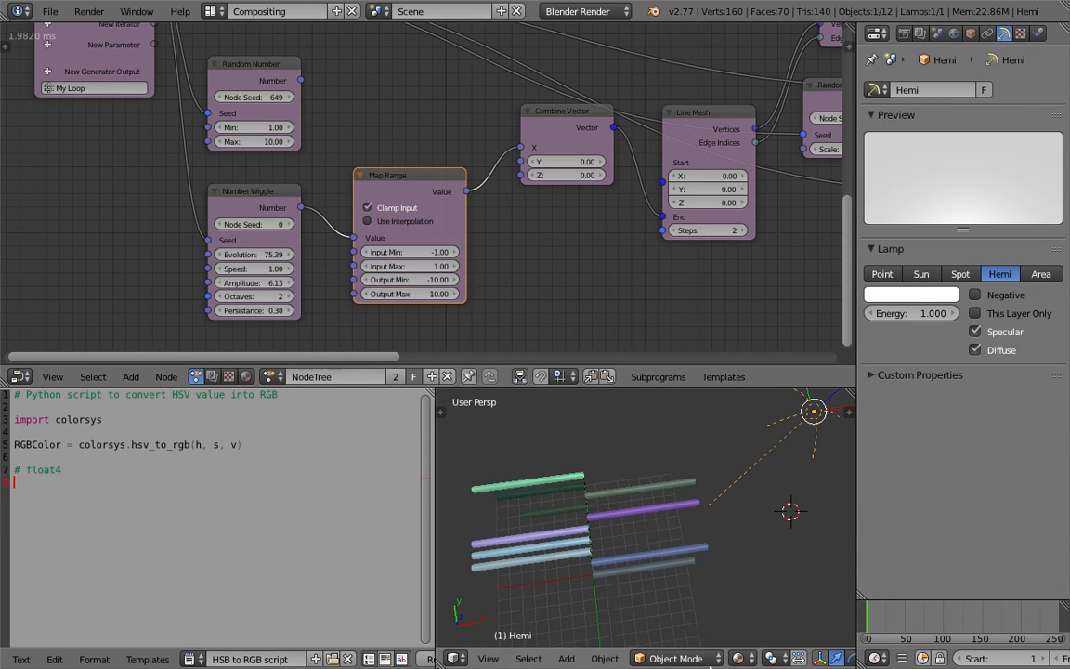
- Add a Time Info node beside Number Wiggle and connect its Frame output to Number Wiggle's Evolution input
{"action": "middle_click_drag", "start_coordinate": [128, 239], "coordinate": [217, 227]}
{"action": "key", "text": "shift+a"}
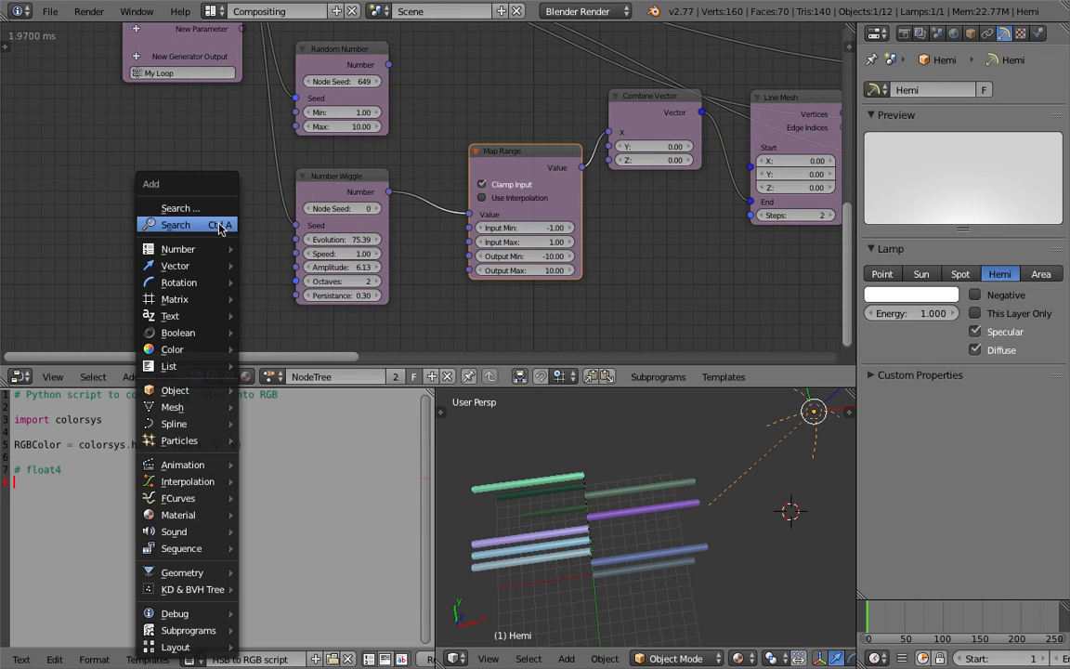
{"action": "left_click", "coordinate": [219, 224]}
{"action": "type", "text": "frame"}
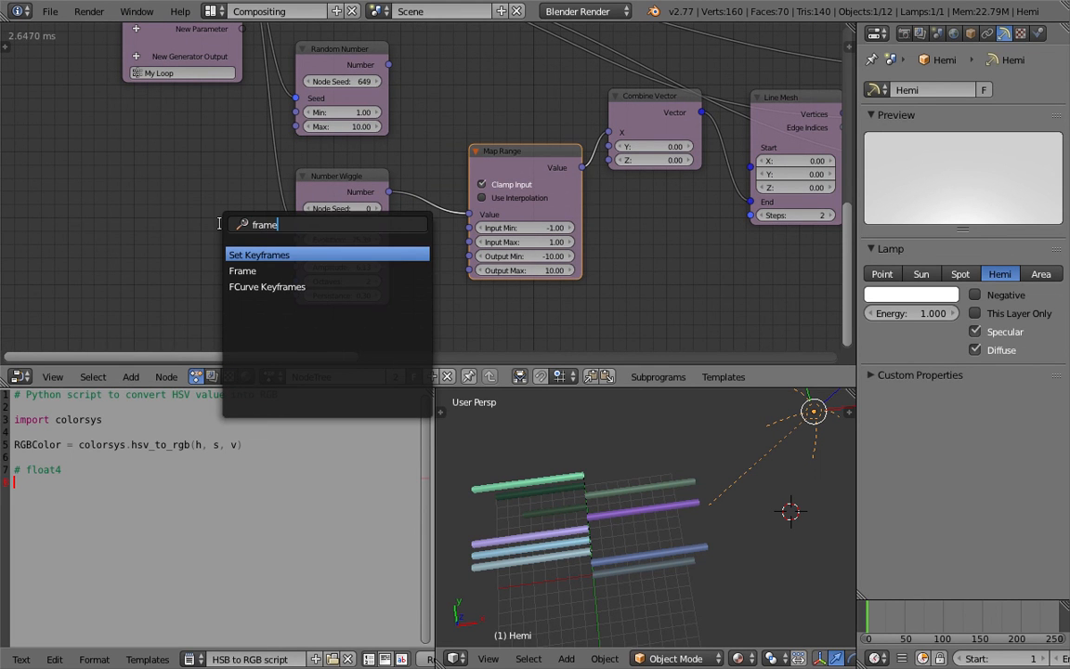
{"action": "key", "text": "Down"}
{"action": "key", "text": "Return"}
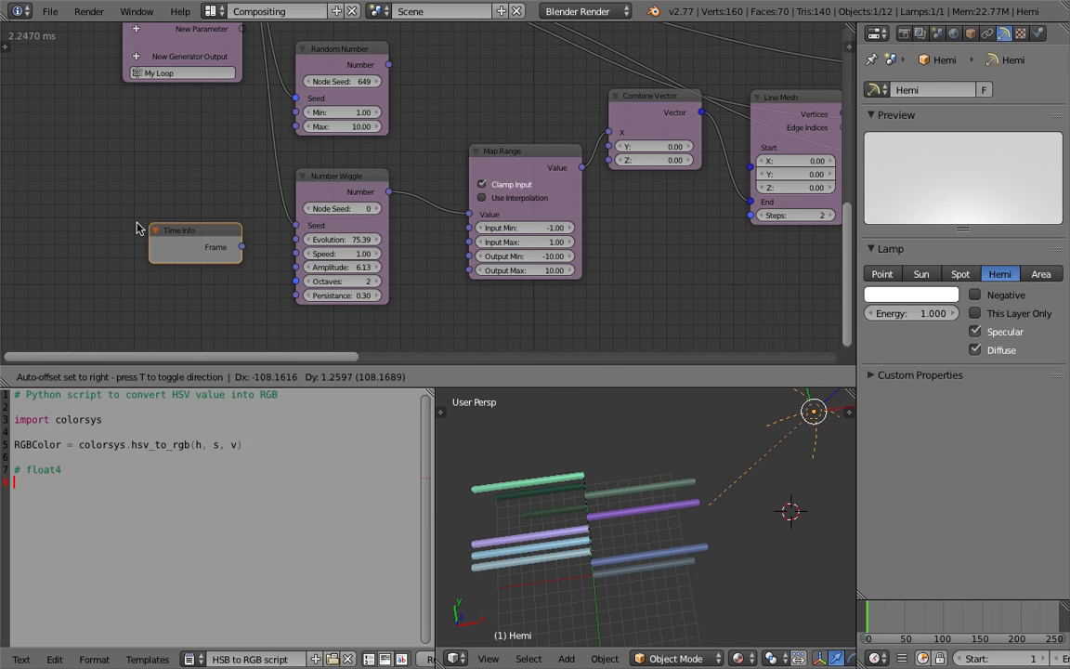
{"action": "left_click_drag", "start_coordinate": [229, 247], "coordinate": [295, 239]}
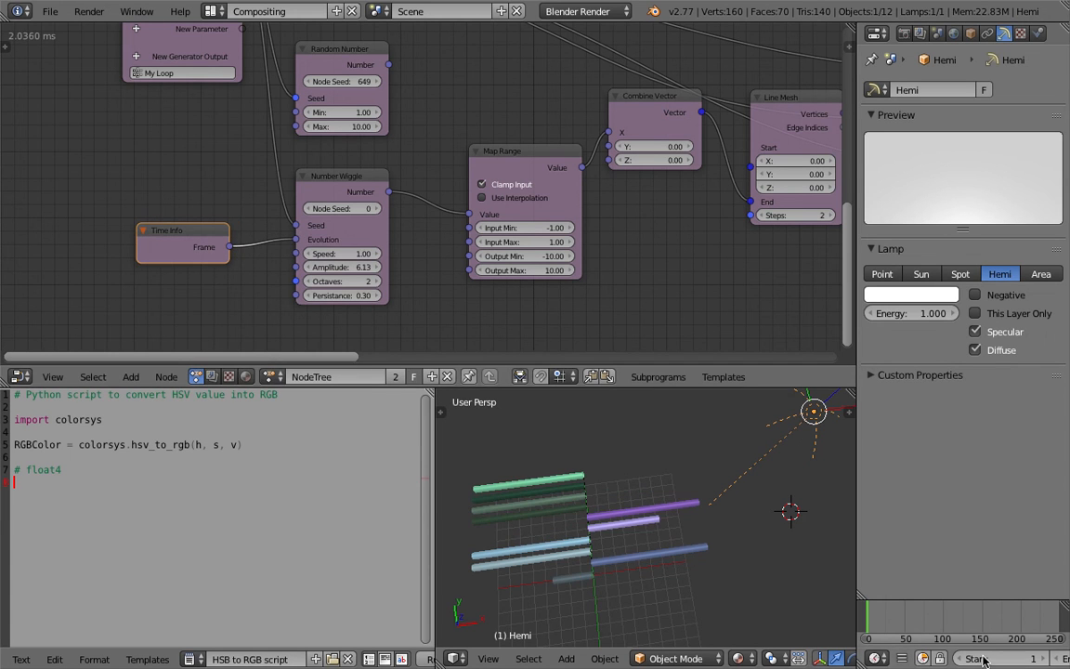
- Play the animation and watch the bars change length in the 3D view
{"action": "scroll", "coordinate": [982, 658], "scroll_direction": "down", "scroll_amount": 8}
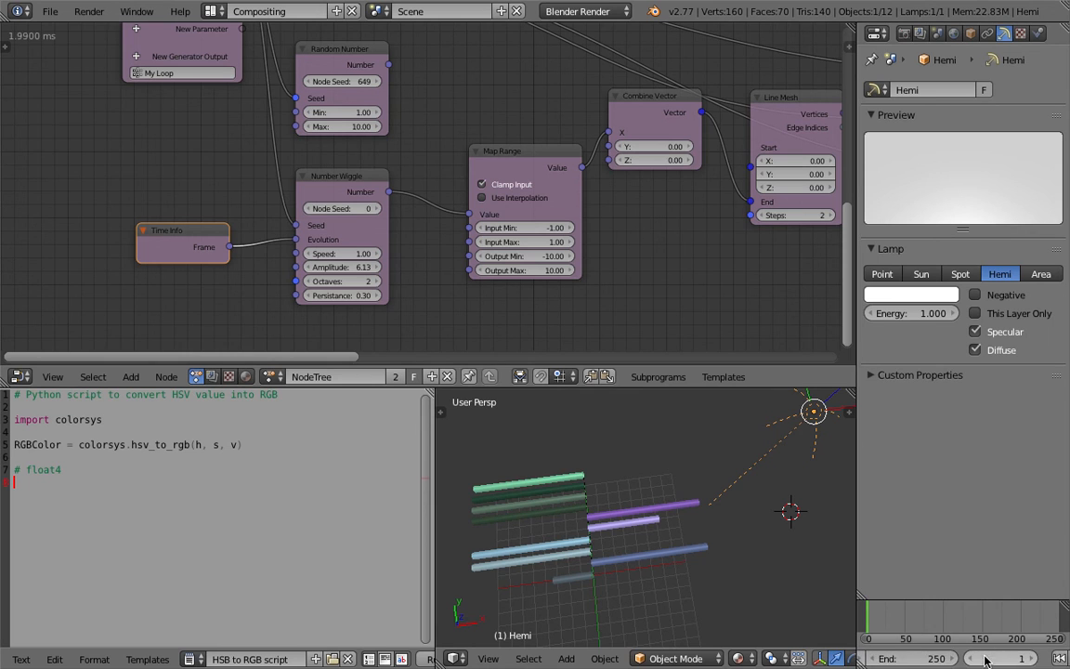
{"action": "scroll", "coordinate": [975, 660], "scroll_direction": "down", "scroll_amount": 2}
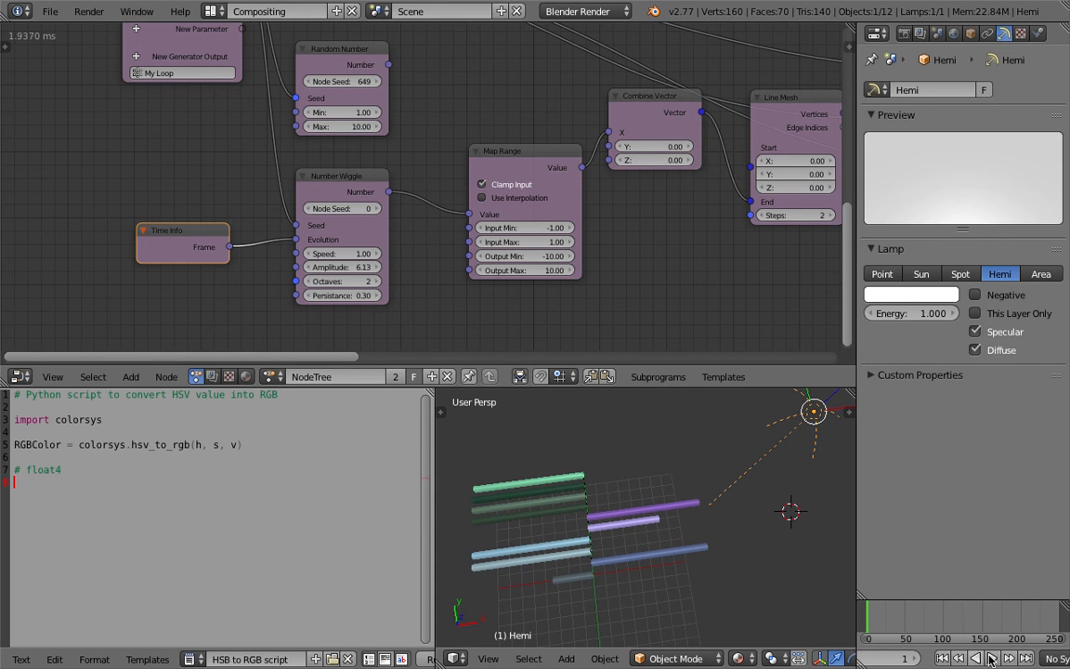
{"action": "left_click", "coordinate": [990, 657]}
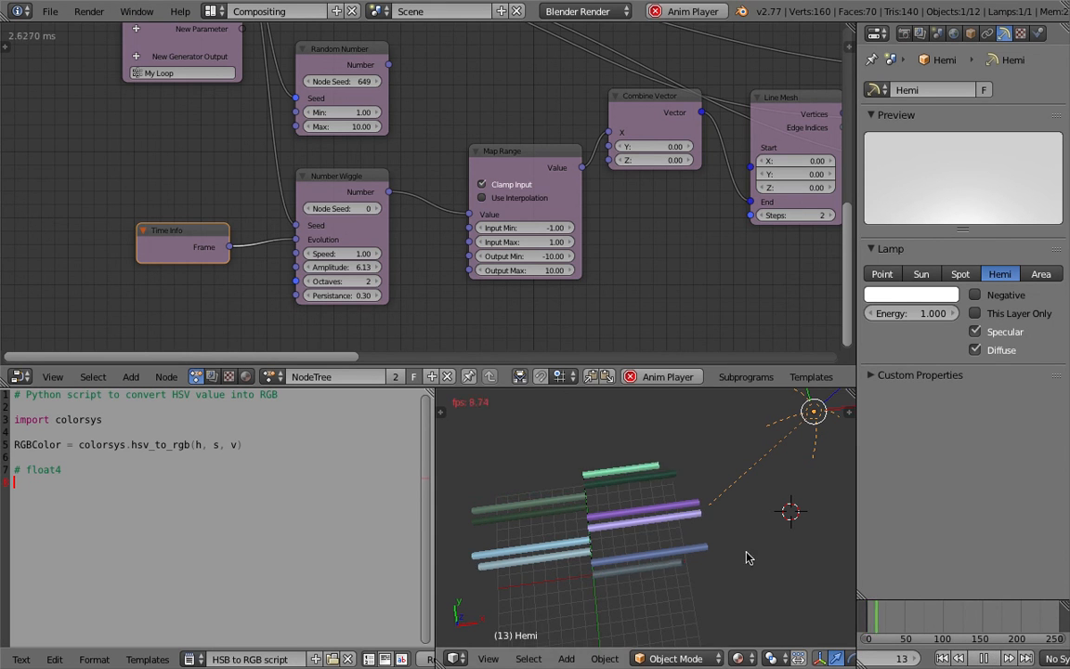
{"action": "middle_click_drag", "start_coordinate": [746, 552], "coordinate": [739, 553]}
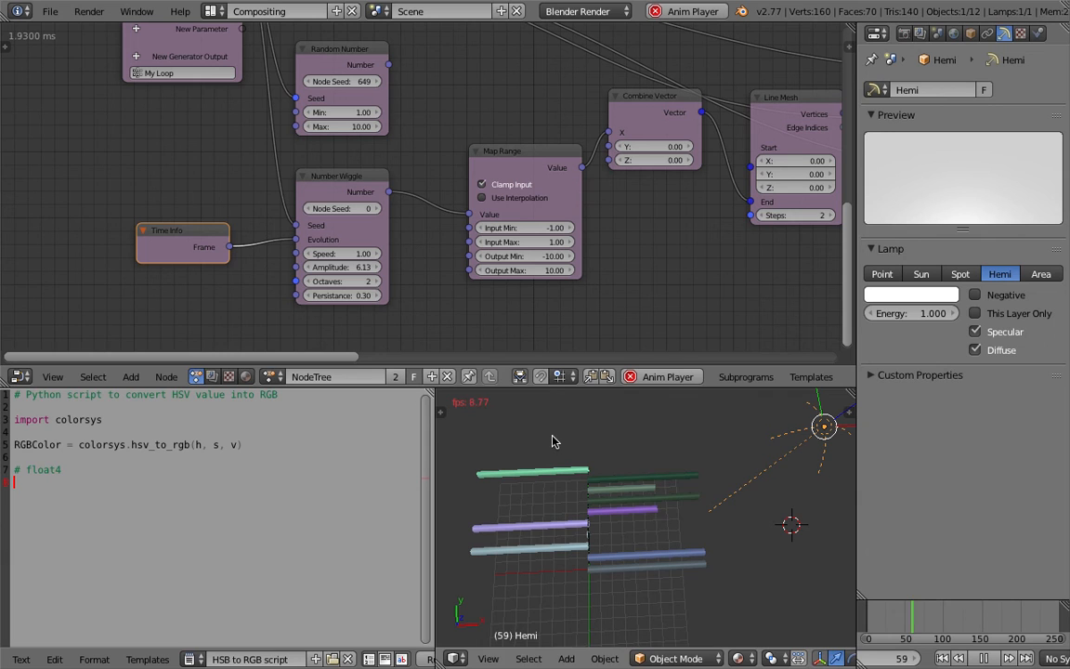
- During playback, set Number Wiggle's Amplitude to 1 and its Persistance to 2.25
{"action": "left_click", "coordinate": [353, 266]}
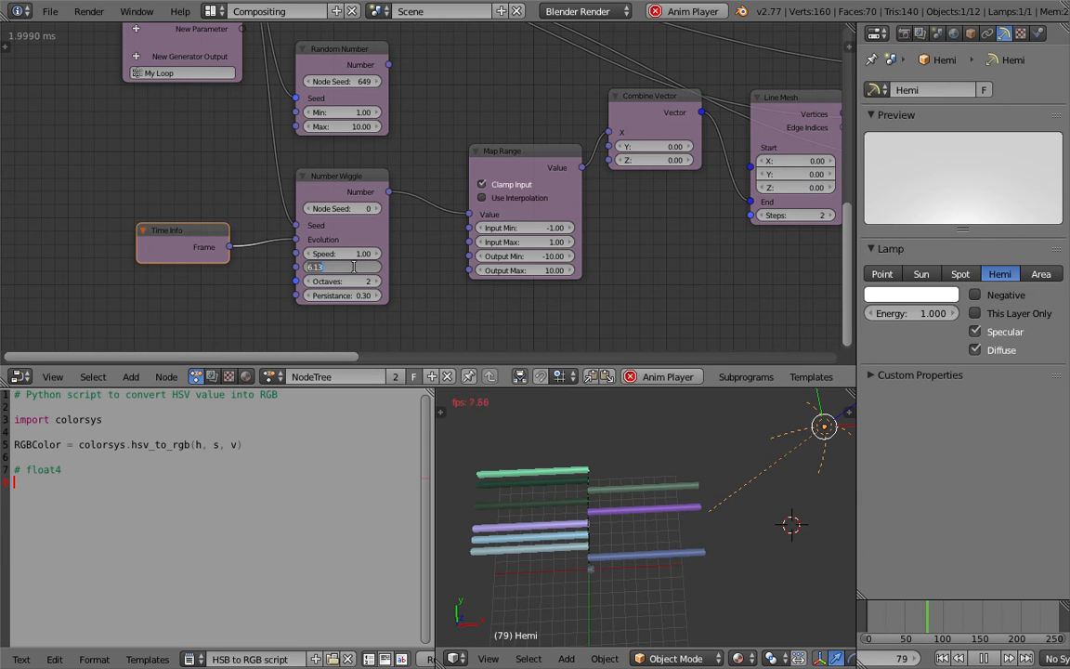
{"action": "type", "text": "5.0"}
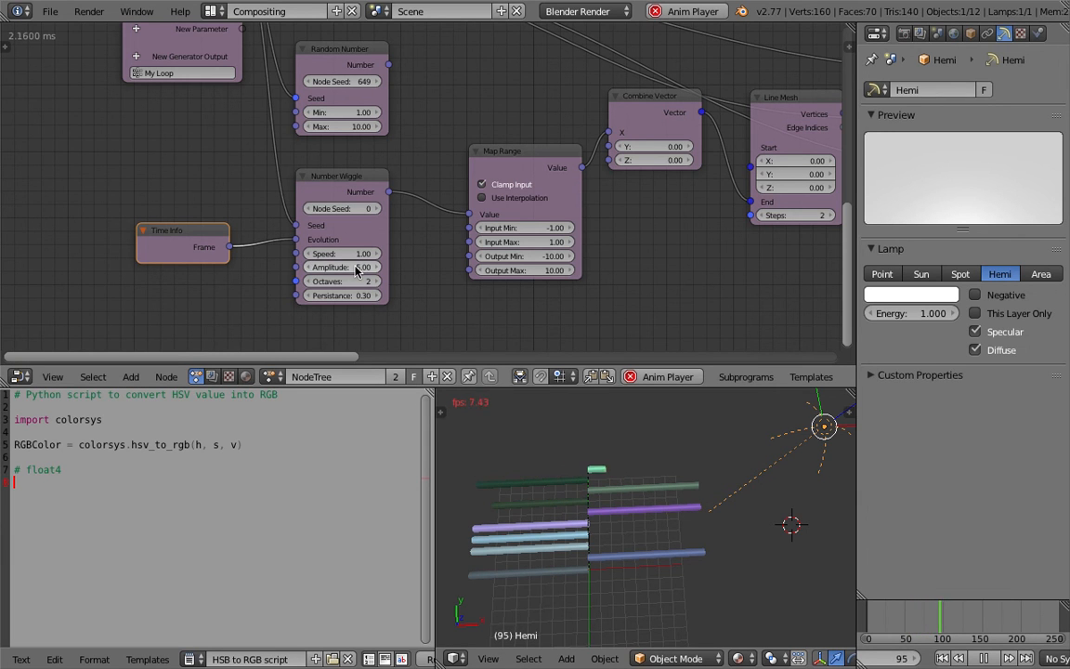
{"action": "key", "text": "Return"}
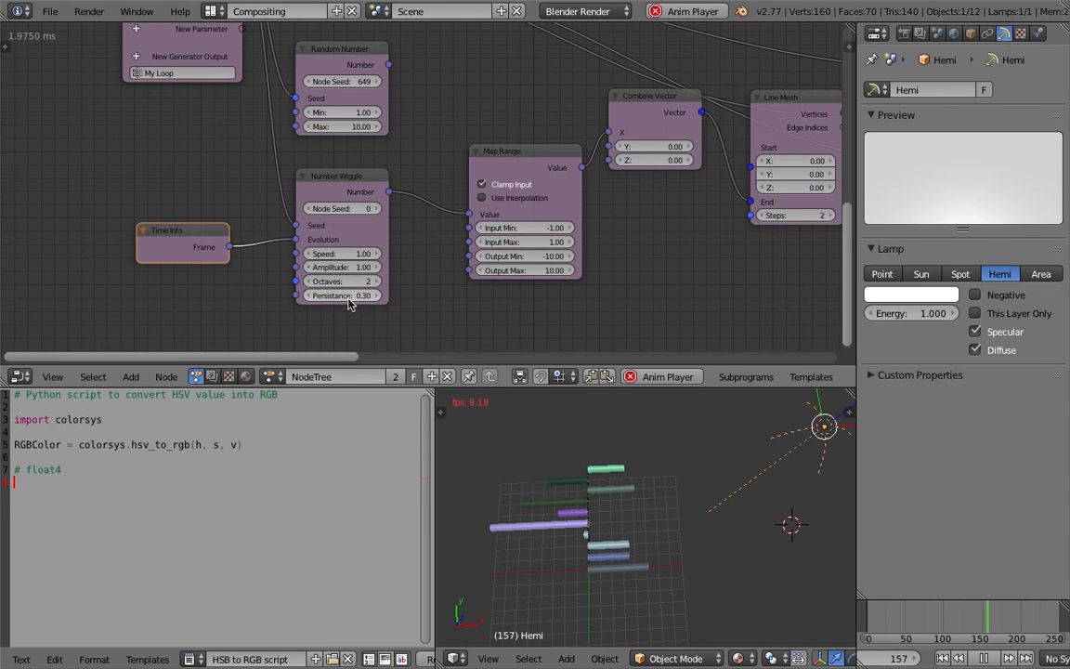
{"action": "left_click_drag", "start_coordinate": [348, 300], "coordinate": [516, 300]}
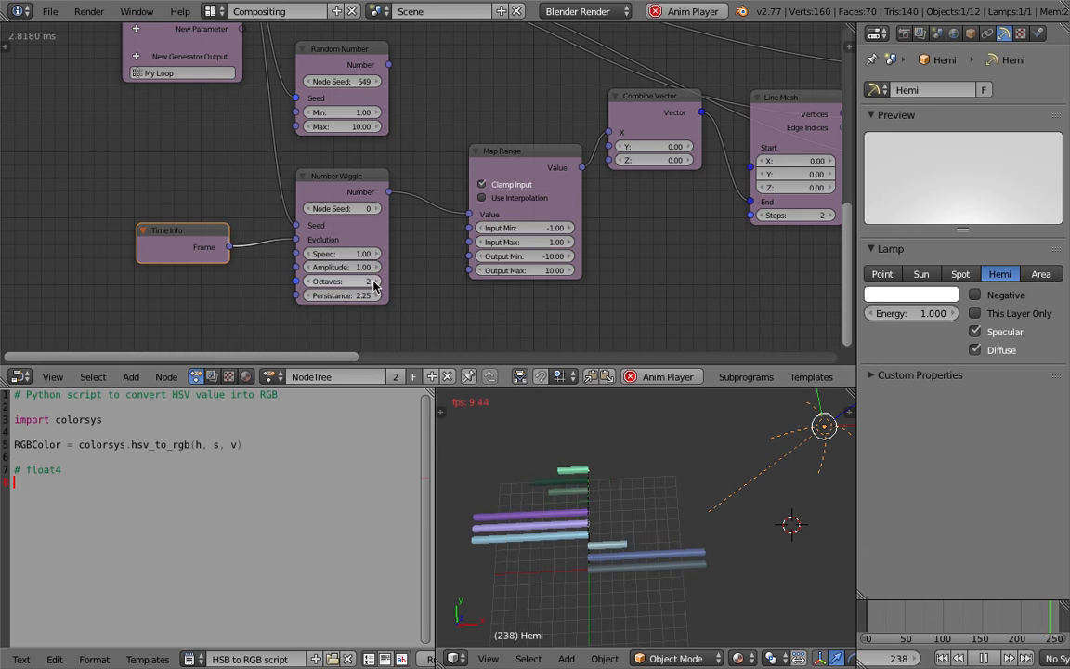
- Try Number Wiggle with Octaves at 4, and return the value to 2
{"action": "left_click", "coordinate": [372, 282]}
{"action": "left_click", "coordinate": [373, 281]}
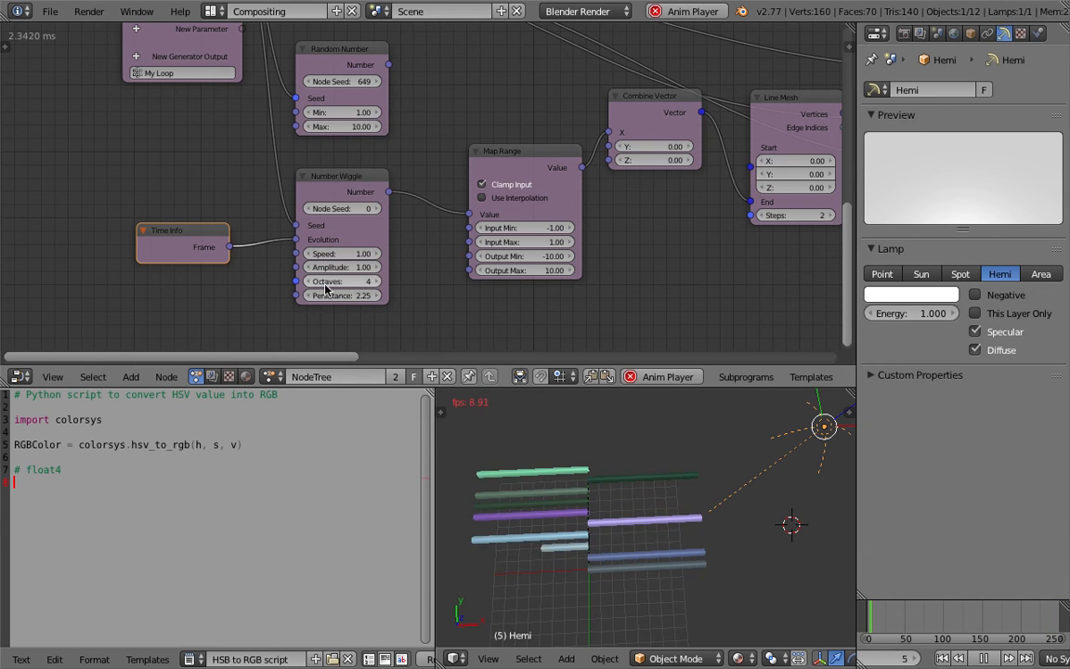
{"action": "left_click", "coordinate": [311, 285]}
{"action": "left_click", "coordinate": [311, 280]}
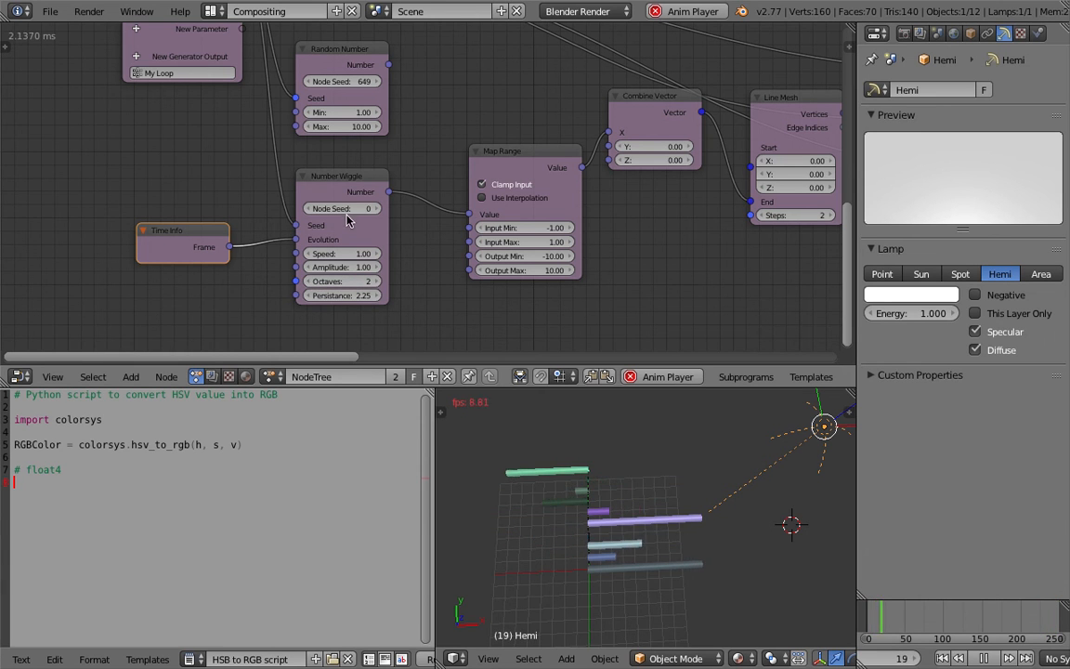
- Set Number Wiggle's Node Seed to 65 and the Map Range node's Output Min to 1
{"action": "left_click_drag", "start_coordinate": [349, 209], "coordinate": [404, 209]}
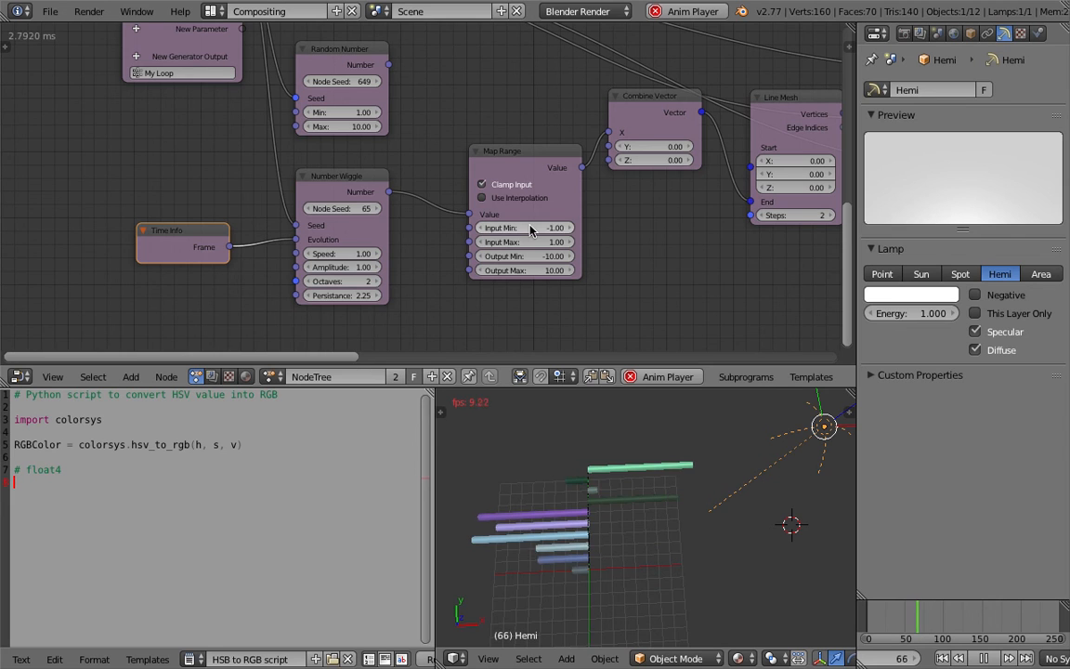
{"action": "left_click", "coordinate": [540, 254]}
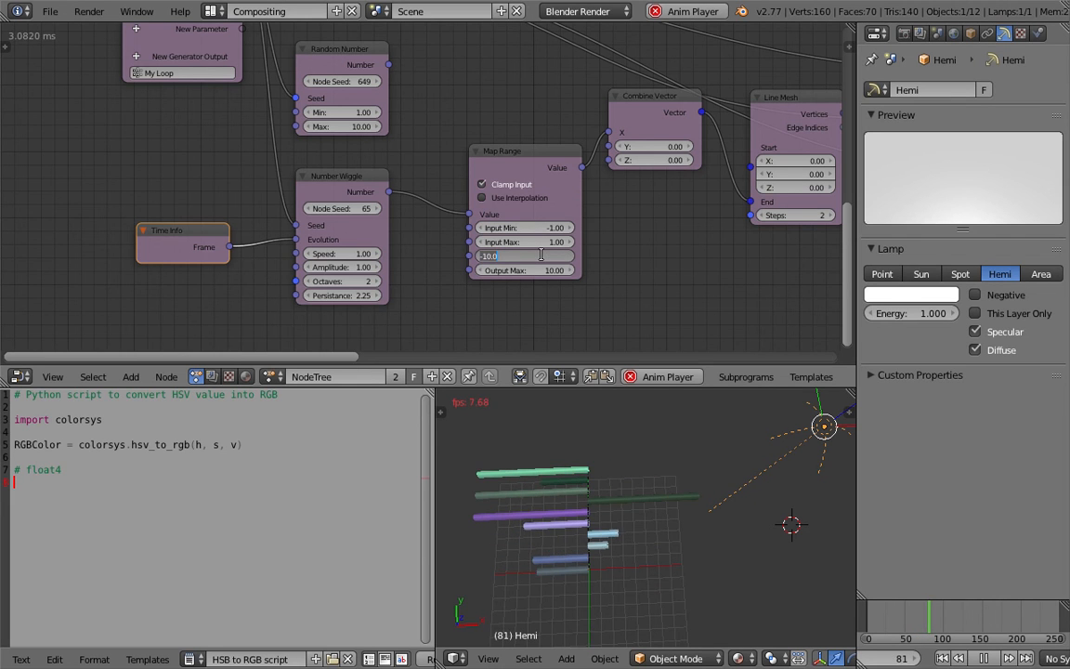
{"action": "type", "text": "1"}
{"action": "key", "text": "Tab"}
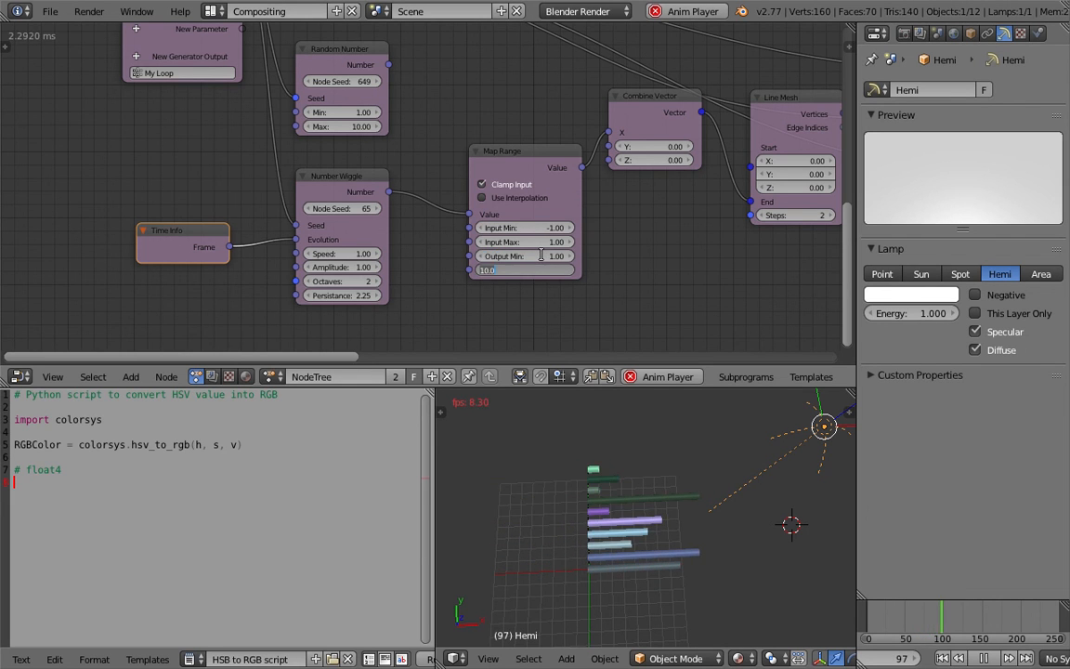
{"action": "key", "text": "Return"}
- Try a Number Wiggle Speed of 5, and settle on a Speed of 10
{"action": "left_click", "coordinate": [349, 253]}
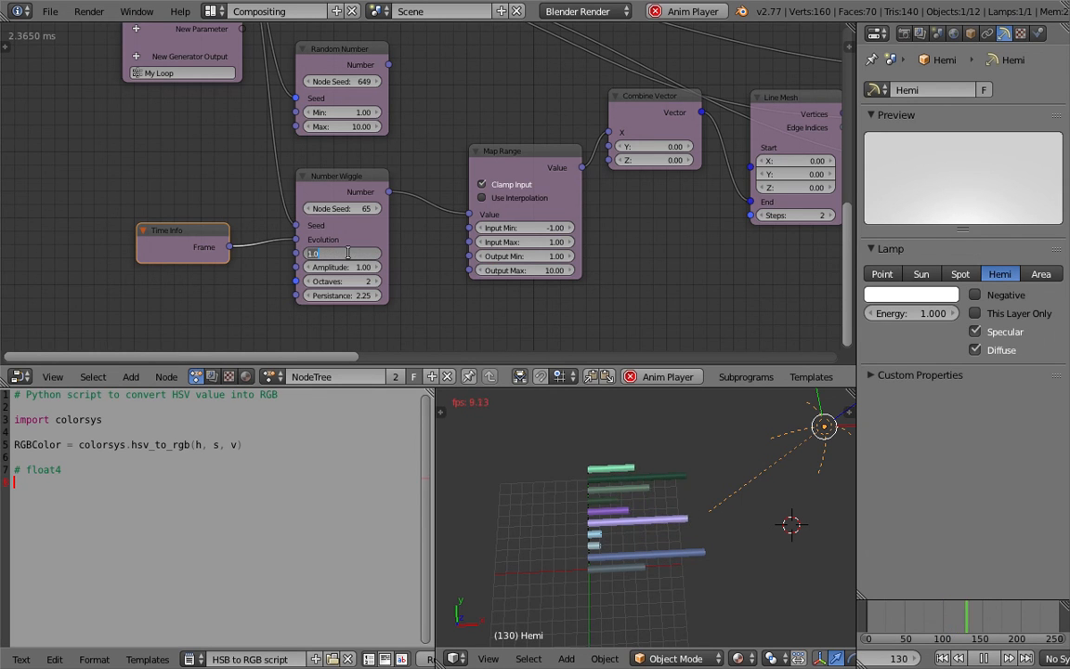
{"action": "type", "text": "5"}
{"action": "key", "text": "Return"}
{"action": "left_click", "coordinate": [349, 253]}
{"action": "type", "text": "10"}
{"action": "key", "text": "Return"}
- Stop the animation playback and save the file
{"action": "middle_click_drag", "start_coordinate": [627, 533], "coordinate": [586, 573], "text": "shift"}
{"action": "scroll", "coordinate": [606, 542], "scroll_direction": "down", "scroll_amount": 2}
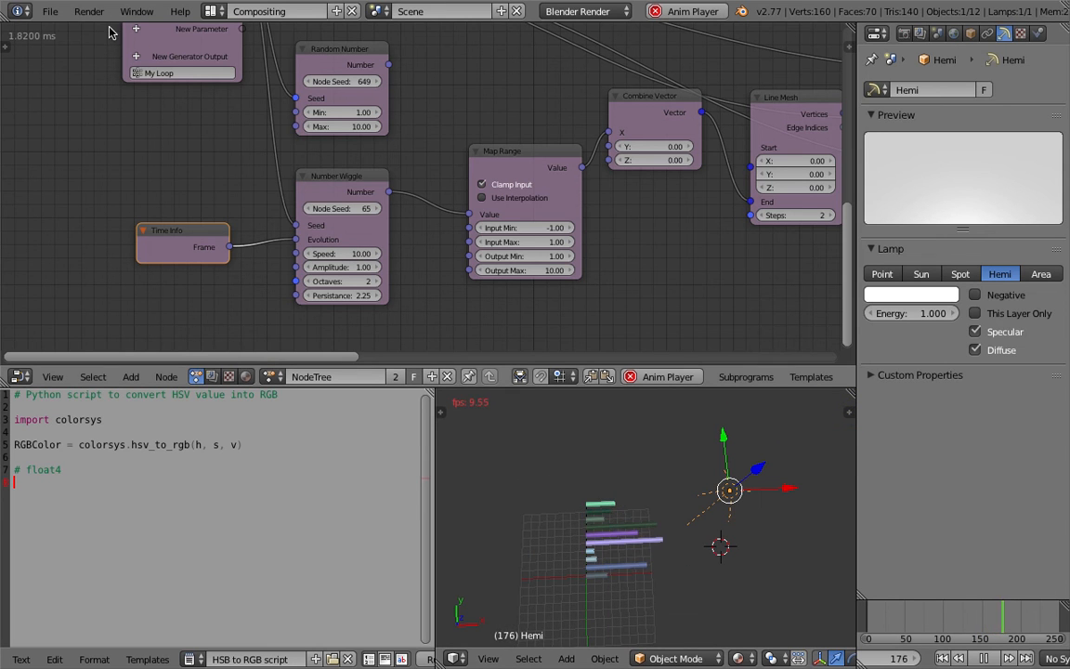
{"action": "left_click", "coordinate": [992, 658]}
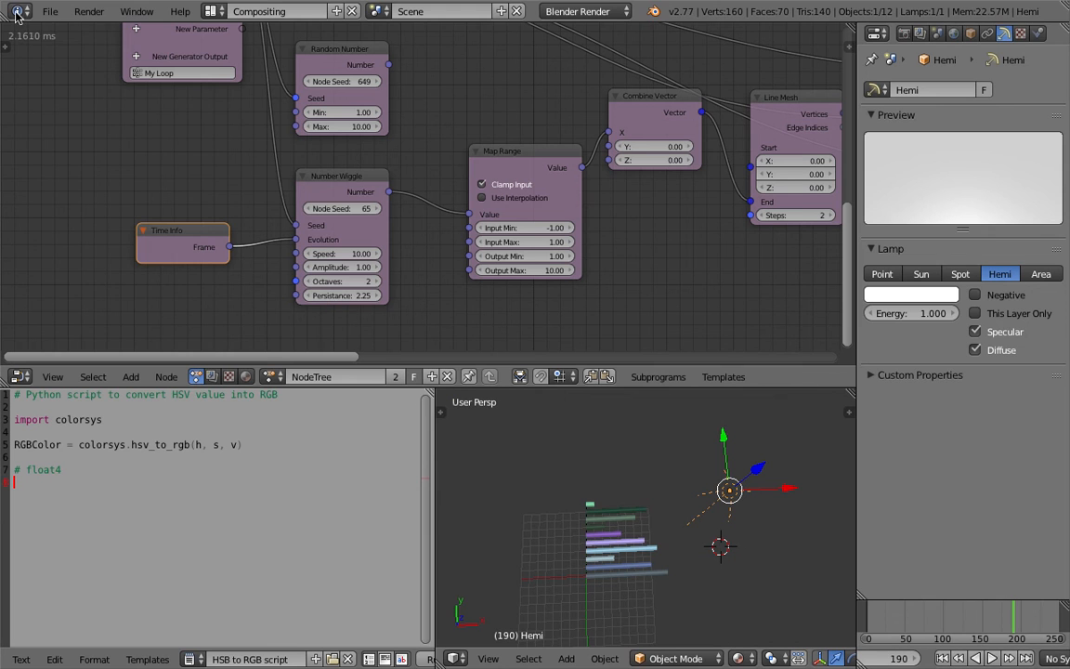
{"action": "left_click", "coordinate": [49, 15]}
{"action": "left_click", "coordinate": [73, 139]}
{"action": "mouse_move", "coordinate": [622, 519]}
{"action": "middle_mouse_down"}
{"action": "mouse_move", "coordinate": [611, 547]}
{"action": "mouse_move", "coordinate": [617, 509]}
{"action": "mouse_move", "coordinate": [630, 498]}
{"action": "mouse_move", "coordinate": [631, 507]}
{"action": "middle_mouse_up"}
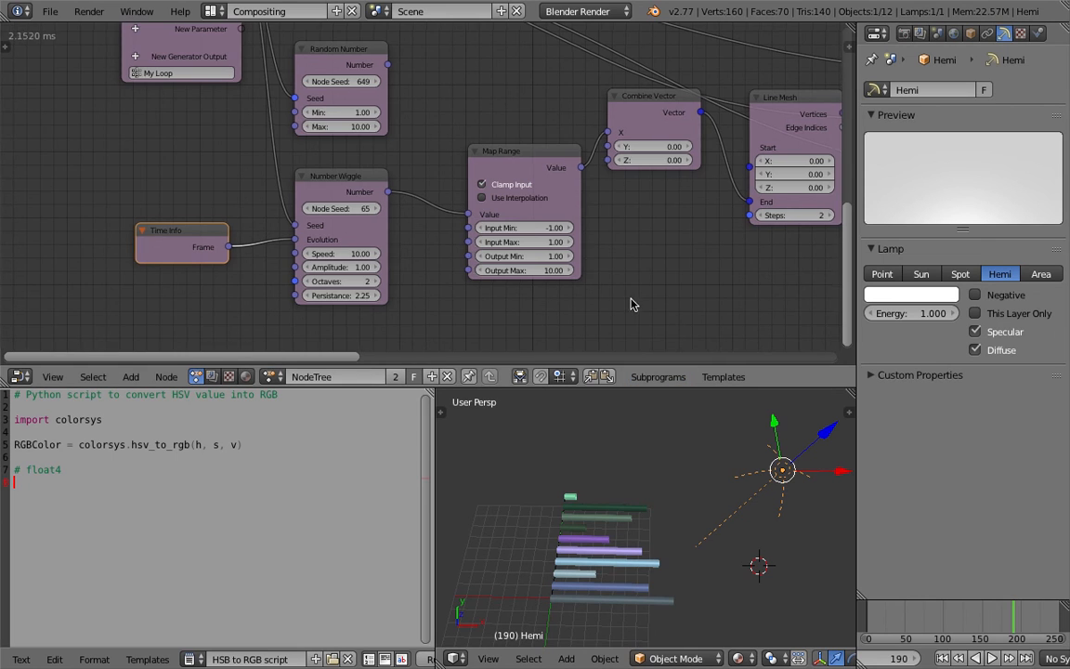
- Move the HSB to RGB Invoke Subprogram node slightly down and collapse it
{"action": "scroll", "coordinate": [628, 299], "scroll_direction": "down", "scroll_amount": 9}
{"action": "middle_click_drag", "start_coordinate": [569, 300], "coordinate": [509, 306]}
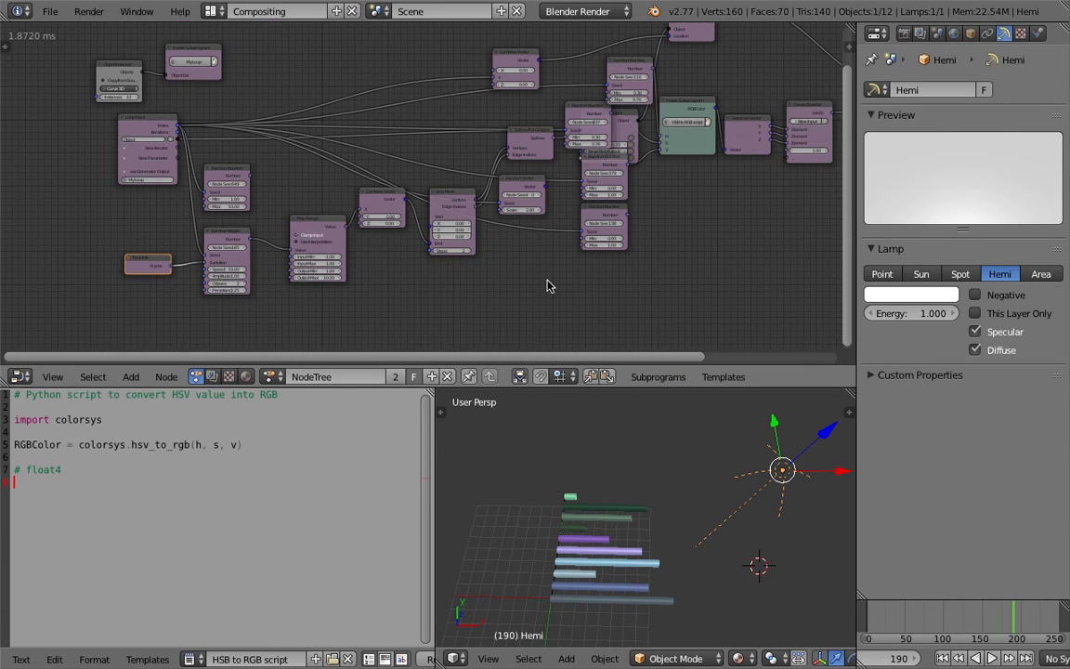
{"action": "scroll", "coordinate": [562, 265], "scroll_direction": "up", "scroll_amount": 4}
{"action": "scroll", "coordinate": [554, 292], "scroll_direction": "down", "scroll_amount": 6}
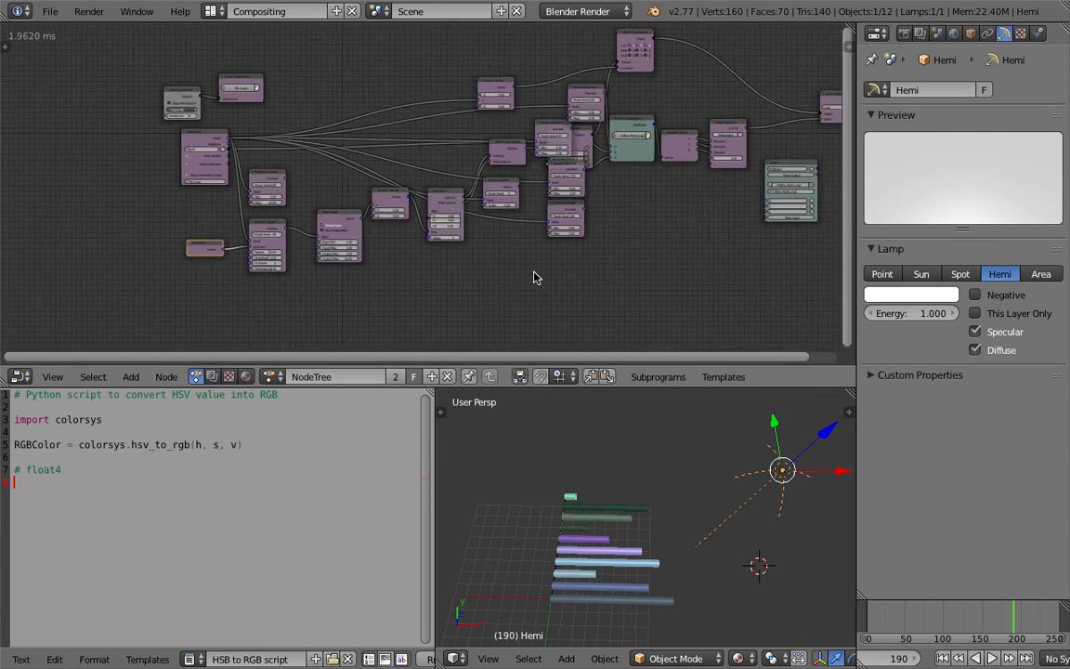
{"action": "scroll", "coordinate": [532, 274], "scroll_direction": "down", "scroll_amount": 1}
{"action": "middle_click_drag", "start_coordinate": [519, 287], "coordinate": [516, 294]}
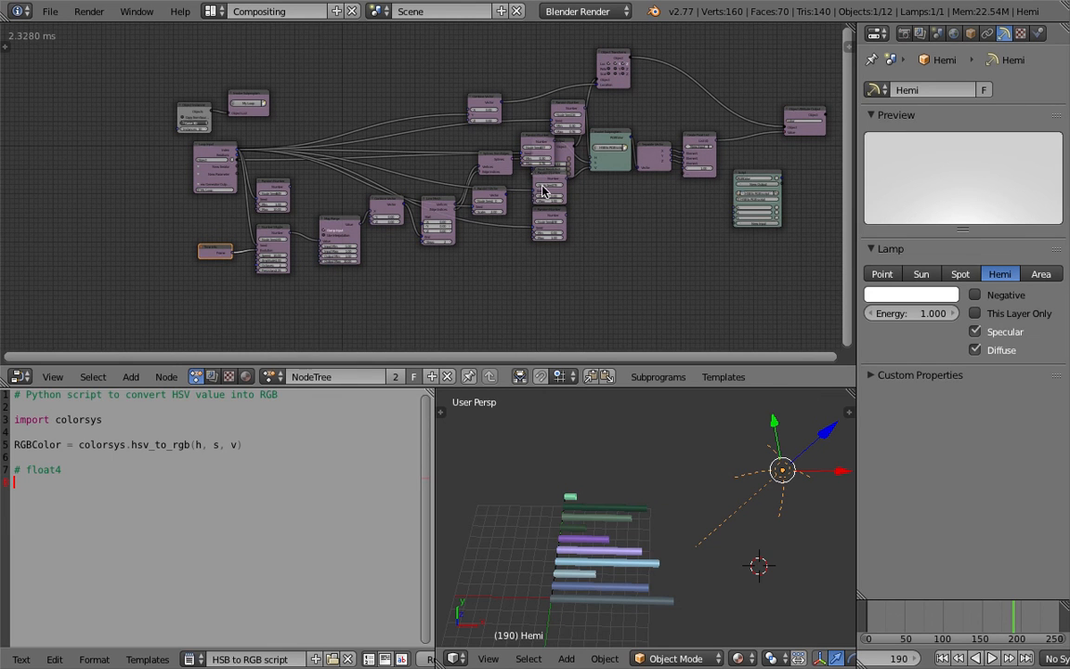
{"action": "left_click_drag", "start_coordinate": [612, 165], "coordinate": [614, 201]}
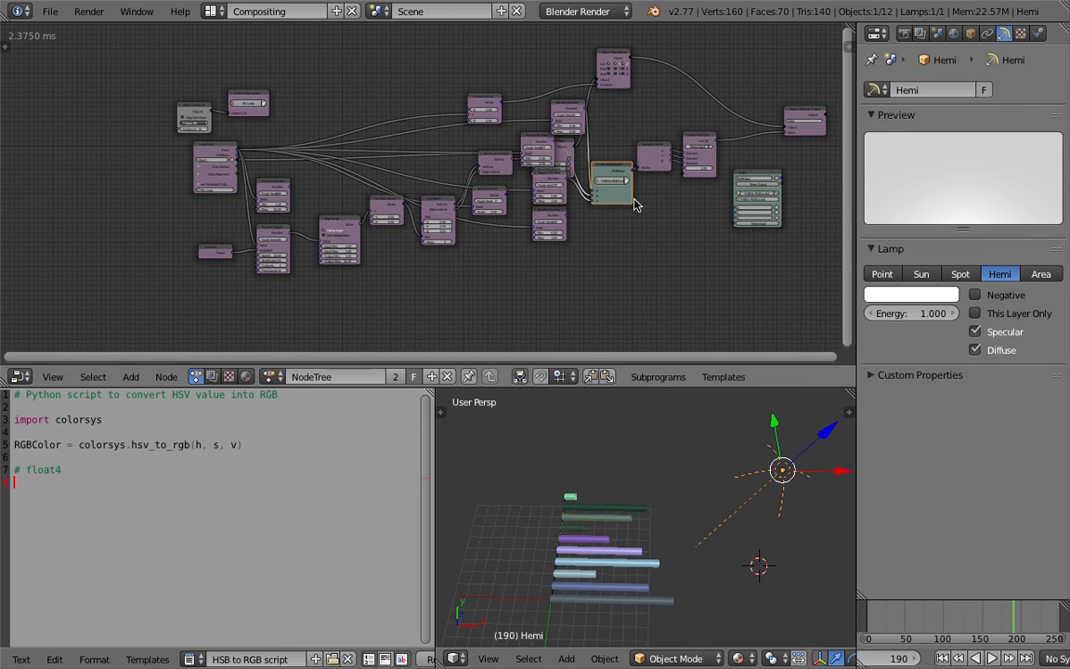
{"action": "scroll", "coordinate": [659, 199], "scroll_direction": "up", "scroll_amount": 4}
{"action": "scroll", "coordinate": [667, 205], "scroll_direction": "up", "scroll_amount": 5}
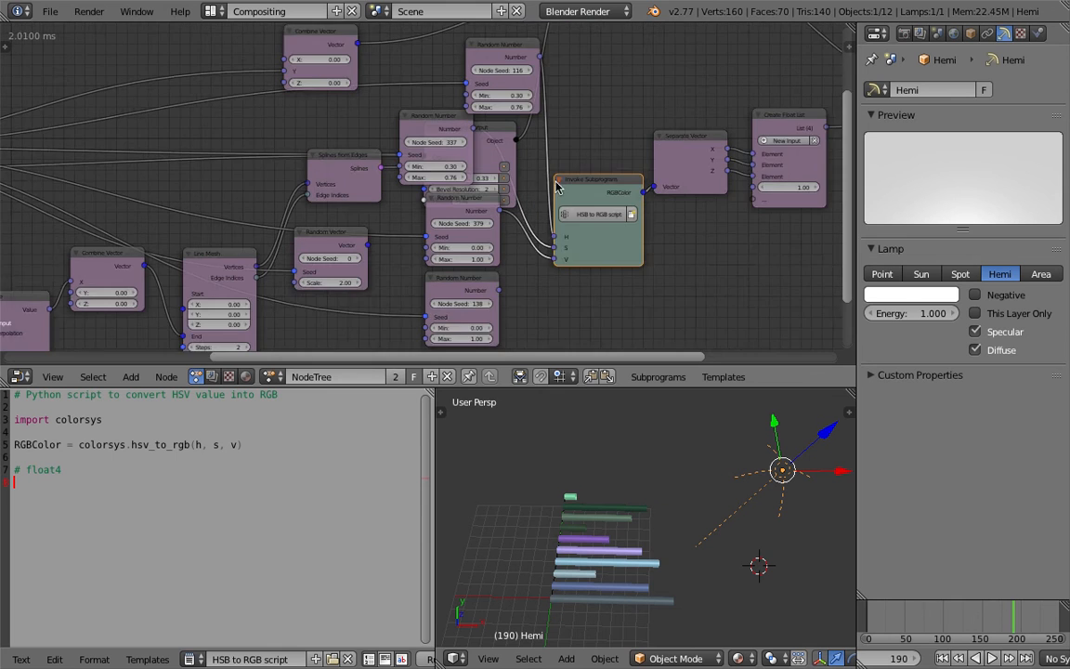
{"action": "left_click", "coordinate": [570, 179]}
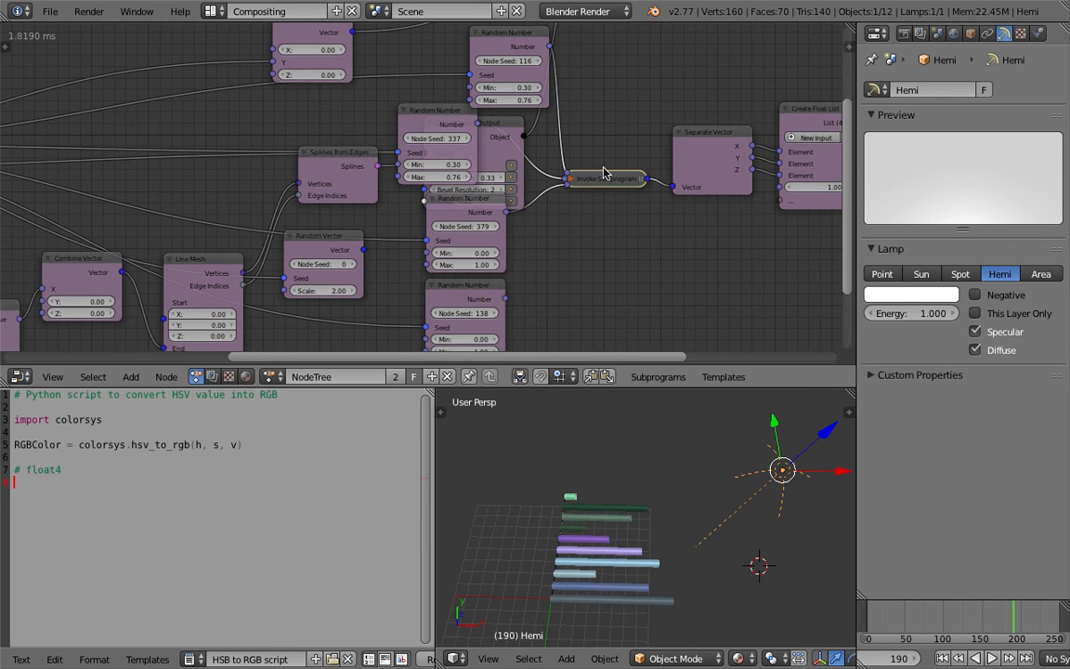
- Place the Script subprogram node just below the collapsed Invoke Subprogram node and collapse it too
{"action": "scroll", "coordinate": [641, 227], "scroll_direction": "down", "scroll_amount": 4}
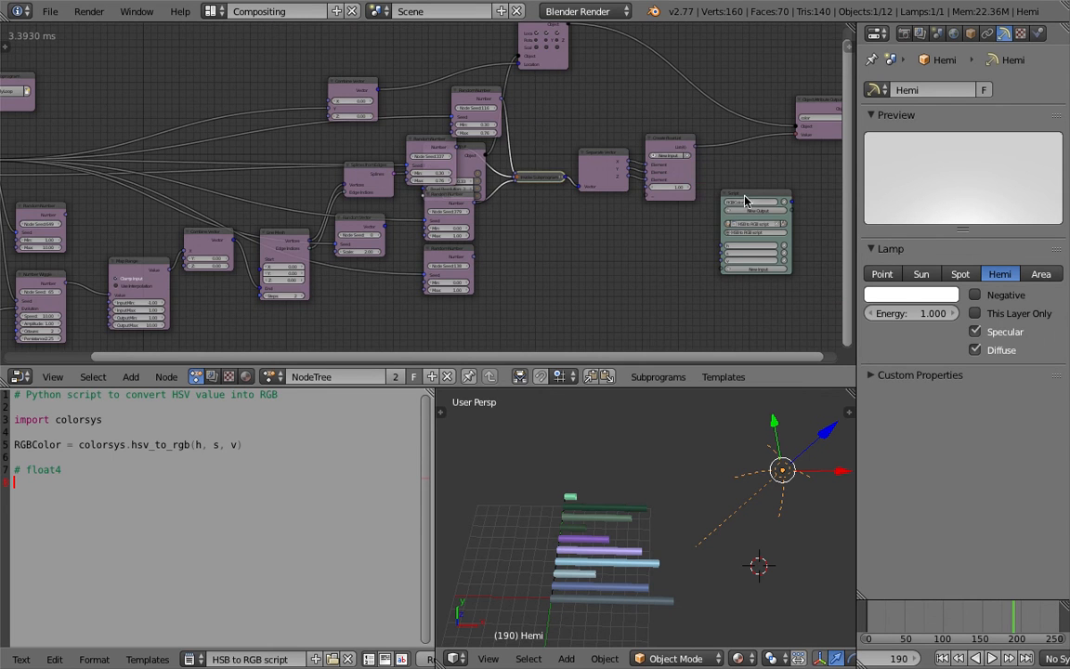
{"action": "left_click_drag", "start_coordinate": [746, 200], "coordinate": [533, 213]}
{"action": "scroll", "coordinate": [534, 212], "scroll_direction": "up", "scroll_amount": 2}
{"action": "left_click", "coordinate": [536, 212]}
{"action": "middle_click_drag", "start_coordinate": [571, 126], "coordinate": [527, 190]}
{"action": "scroll", "coordinate": [607, 216], "scroll_direction": "up", "scroll_amount": 1}
- Spread out the Separate Vector and Create Float List nodes and raise the upper Combine Vector node
{"action": "mouse_move", "coordinate": [618, 216]}
{"action": "left_mouse_down"}
{"action": "mouse_move", "coordinate": [624, 206]}
{"action": "mouse_move", "coordinate": [615, 209]}
{"action": "left_mouse_up"}
{"action": "left_click_drag", "start_coordinate": [729, 186], "coordinate": [763, 173]}
{"action": "scroll", "coordinate": [641, 159], "scroll_direction": "down", "scroll_amount": 4}
{"action": "middle_click_drag", "start_coordinate": [637, 177], "coordinate": [662, 223]}
{"action": "left_click_drag", "start_coordinate": [554, 163], "coordinate": [589, 151]}
{"action": "left_click", "coordinate": [365, 178]}
{"action": "left_click_drag", "start_coordinate": [354, 159], "coordinate": [352, 140]}
- Shift the Object Instancer and My Loop Invoke Subprogram nodes further left and save the file
{"action": "middle_click_drag", "start_coordinate": [339, 126], "coordinate": [497, 106]}
{"action": "middle_click_drag", "start_coordinate": [312, 155], "coordinate": [539, 85]}
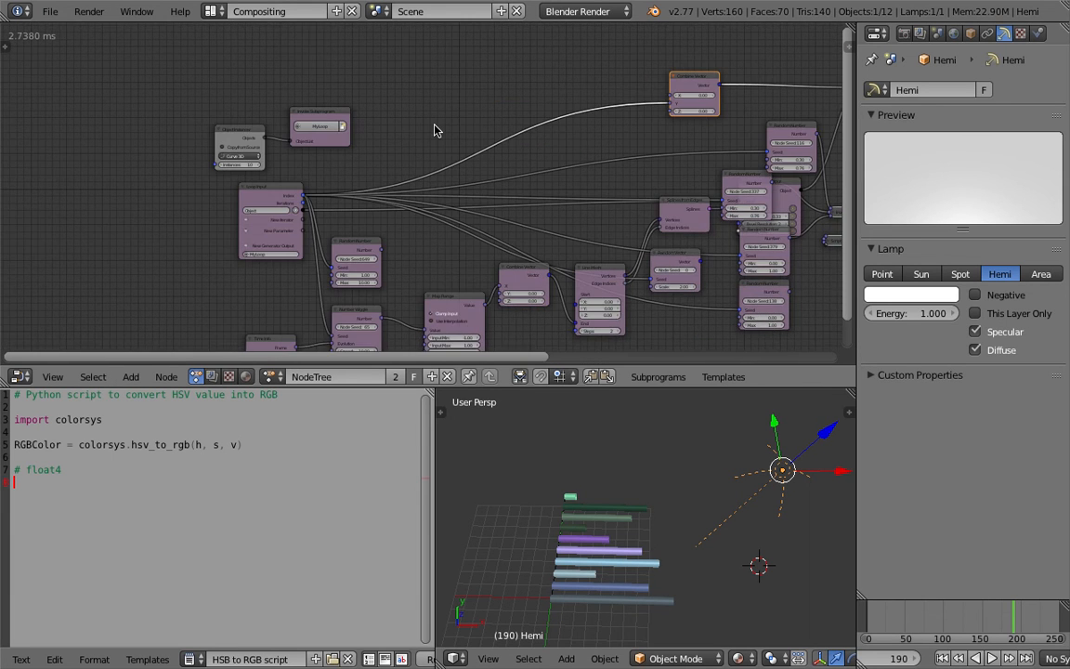
{"action": "scroll", "coordinate": [286, 119], "scroll_direction": "up", "scroll_amount": 1}
{"action": "left_click_drag", "start_coordinate": [189, 111], "coordinate": [95, 112]}
{"action": "left_click_drag", "start_coordinate": [276, 90], "coordinate": [222, 96]}
{"action": "left_click", "coordinate": [192, 96]}
{"action": "middle_click_drag", "start_coordinate": [366, 122], "coordinate": [494, 102]}
{"action": "key", "text": "ctrl+s"}
{"action": "left_click", "coordinate": [494, 102]}
- Shift the collapsed Invoke Subprogram node and the Separate Vector node up and to the right
{"action": "middle_click_drag", "start_coordinate": [704, 226], "coordinate": [303, 239]}
{"action": "middle_click_drag", "start_coordinate": [403, 193], "coordinate": [270, 173]}
{"action": "middle_click_drag", "start_coordinate": [710, 252], "coordinate": [565, 252]}
{"action": "scroll", "coordinate": [565, 255], "scroll_direction": "up", "scroll_amount": 1}
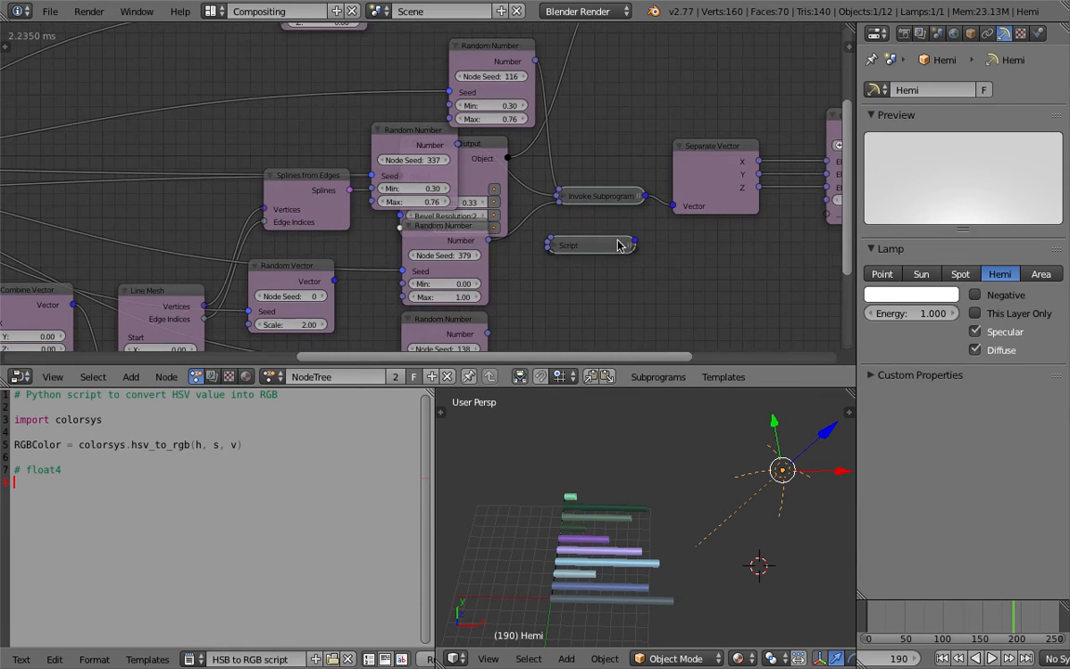
{"action": "left_click_drag", "start_coordinate": [602, 199], "coordinate": [621, 176]}
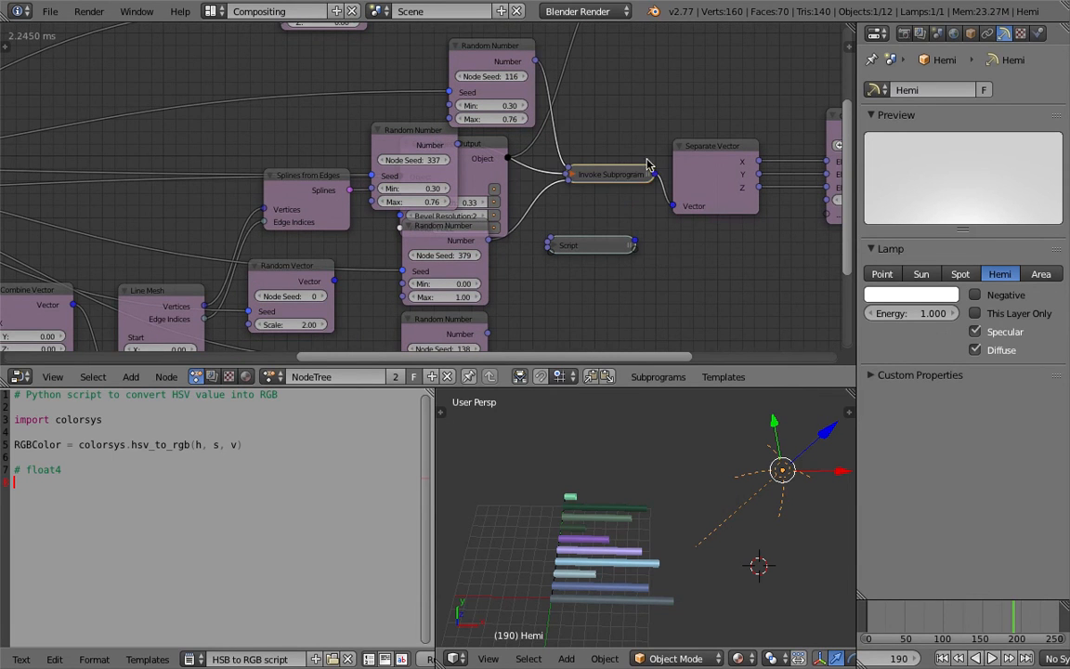
{"action": "left_click_drag", "start_coordinate": [698, 168], "coordinate": [723, 151]}
{"action": "left_click_drag", "start_coordinate": [599, 177], "coordinate": [627, 170]}
- Delete the Random Number node feeding the V input, and expand the Invoke Subprogram node and move it up
{"action": "mouse_move", "coordinate": [442, 258]}
{"action": "left_mouse_down"}
{"action": "mouse_move", "coordinate": [498, 258]}
{"action": "mouse_move", "coordinate": [436, 243]}
{"action": "left_mouse_up"}
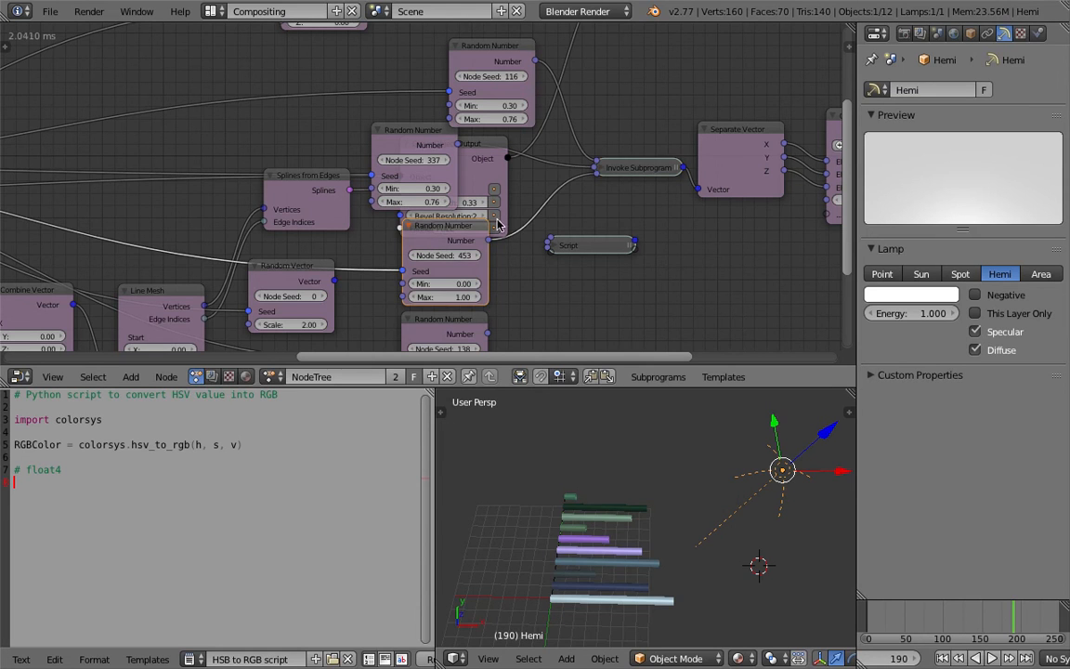
{"action": "key", "text": "x"}
{"action": "left_click", "coordinate": [602, 169]}
{"action": "left_click_drag", "start_coordinate": [630, 160], "coordinate": [613, 112]}
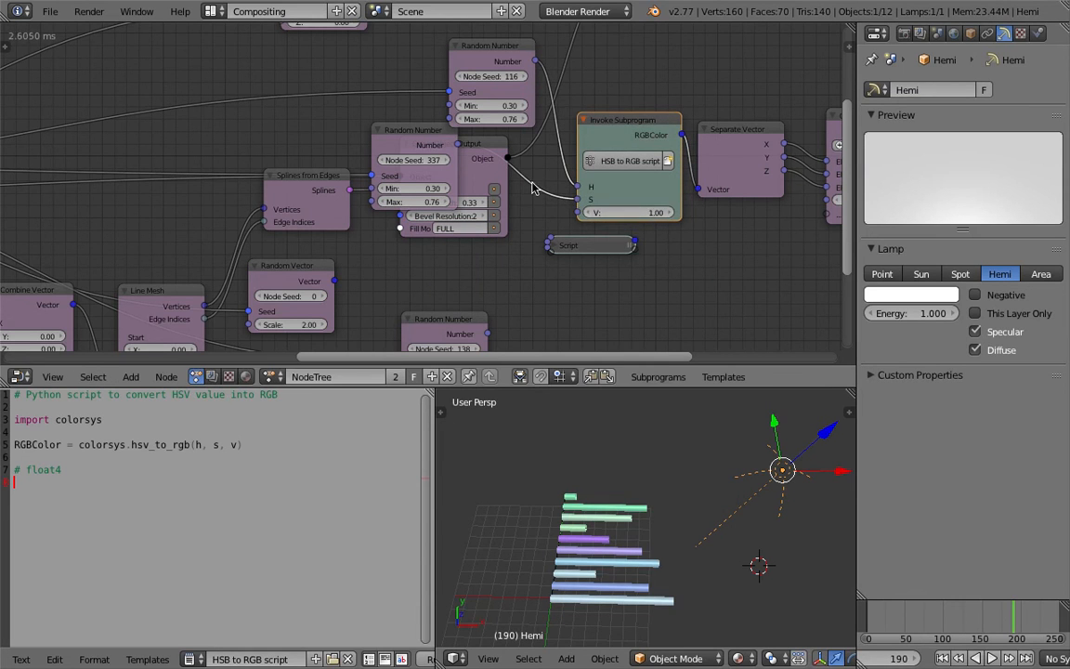
- Set the saturation Random Number's Max to 0.88 and the hue Random Number's Node Seed to 192
{"action": "left_click_drag", "start_coordinate": [422, 202], "coordinate": [388, 167]}
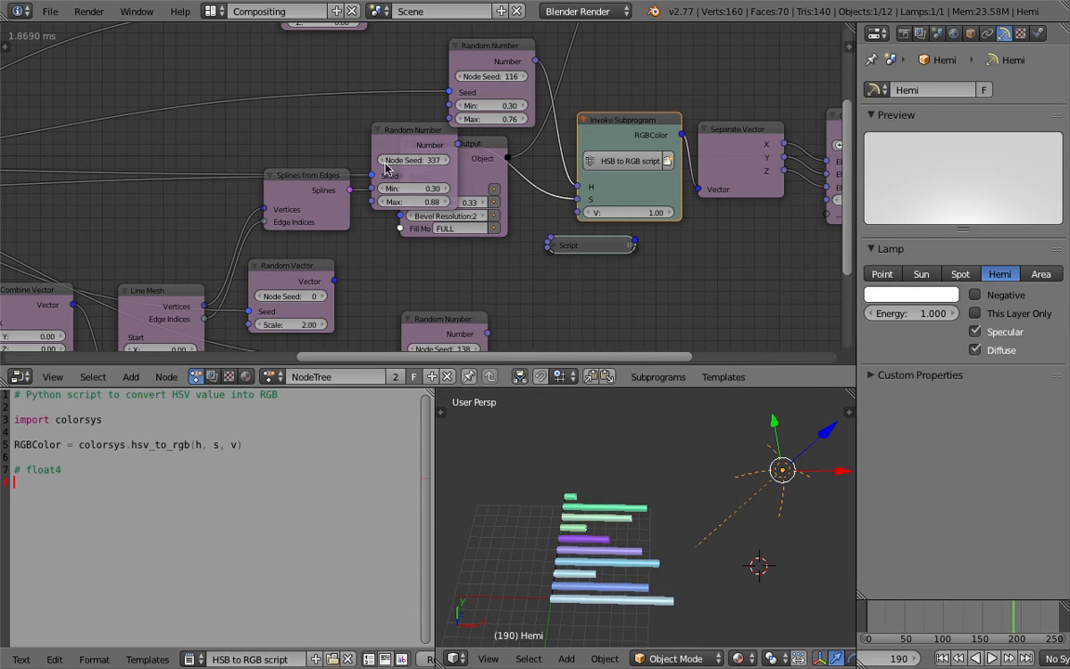
{"action": "left_click_drag", "start_coordinate": [432, 76], "coordinate": [492, 76]}
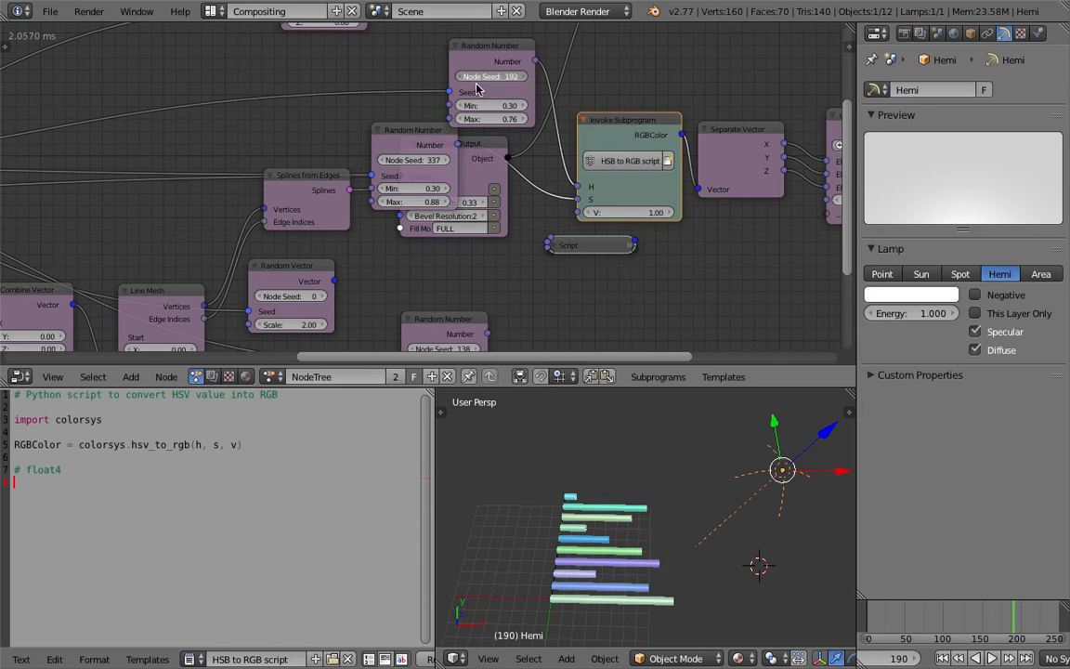
- Set the saturation Random Number's Node Seed to 492, and give the hue Random Number Min 0.00, Max 1.00 and a new seed
{"action": "left_click_drag", "start_coordinate": [415, 160], "coordinate": [500, 111]}
{"action": "left_click", "coordinate": [508, 104]}
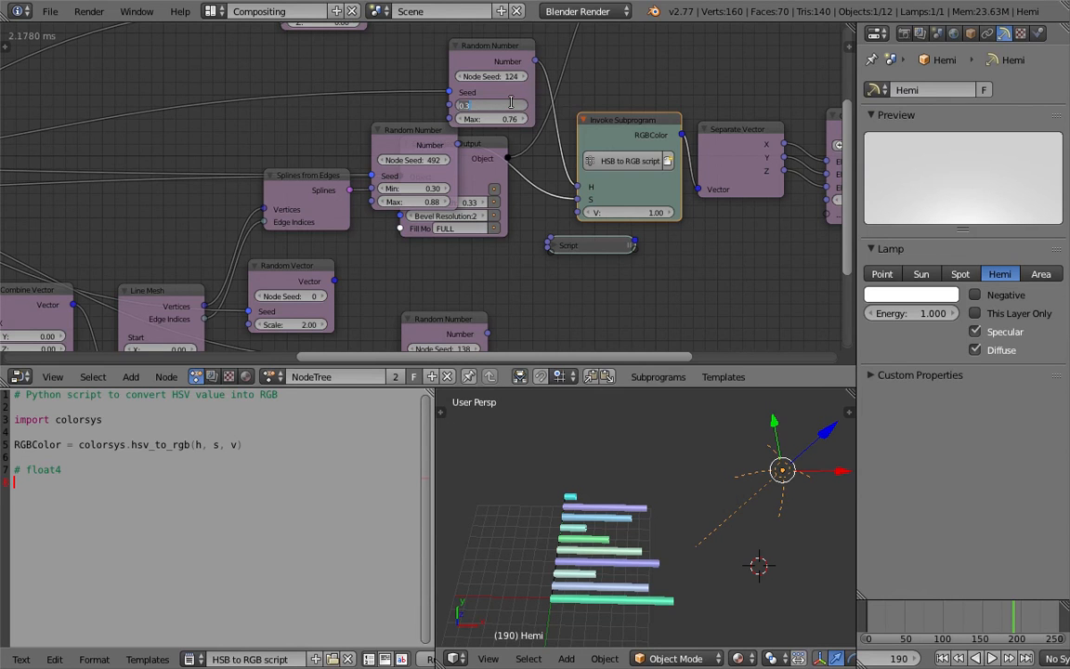
{"action": "key", "text": "Tab"}
{"action": "type", "text": "1"}
{"action": "key", "text": "Tab"}
{"action": "type", "text": "239"}
{"action": "key", "text": "Return"}
{"action": "left_click_drag", "start_coordinate": [502, 76], "coordinate": [508, 76]}
- Save the file over the existing version
{"action": "scroll", "coordinate": [565, 471], "scroll_direction": "down", "scroll_amount": 4}
{"action": "middle_click_drag", "start_coordinate": [200, 242], "coordinate": [676, 197]}
{"action": "key", "text": "ctrl+s"}
{"action": "left_click", "coordinate": [423, 186]}
- Set the Object Instancer's Instances to 50
{"action": "middle_click_drag", "start_coordinate": [120, 166], "coordinate": [410, 310]}
{"action": "scroll", "coordinate": [379, 265], "scroll_direction": "up", "scroll_amount": 4}
{"action": "scroll", "coordinate": [335, 248], "scroll_direction": "down", "scroll_amount": 1, "text": "ctrl"}
{"action": "left_click", "coordinate": [314, 221]}
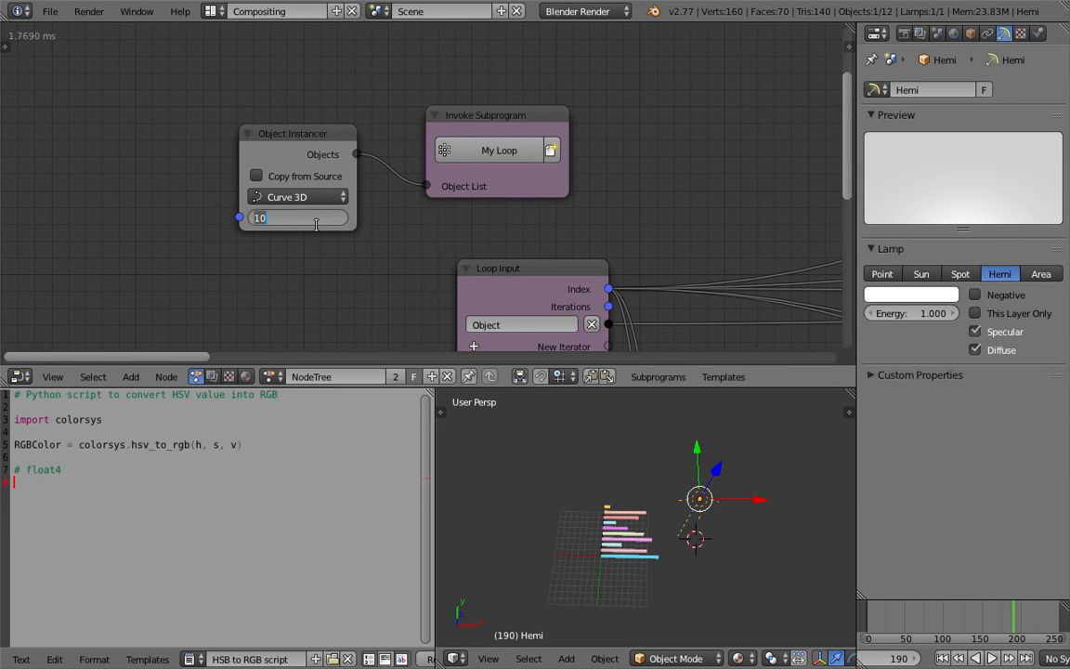
{"action": "key", "text": "Return"}
- Move the Hemi lamp further out to the side of the column of bars
{"action": "middle_click_drag", "start_coordinate": [635, 521], "coordinate": [688, 521], "text": "shift"}
{"action": "left_click", "coordinate": [736, 482]}
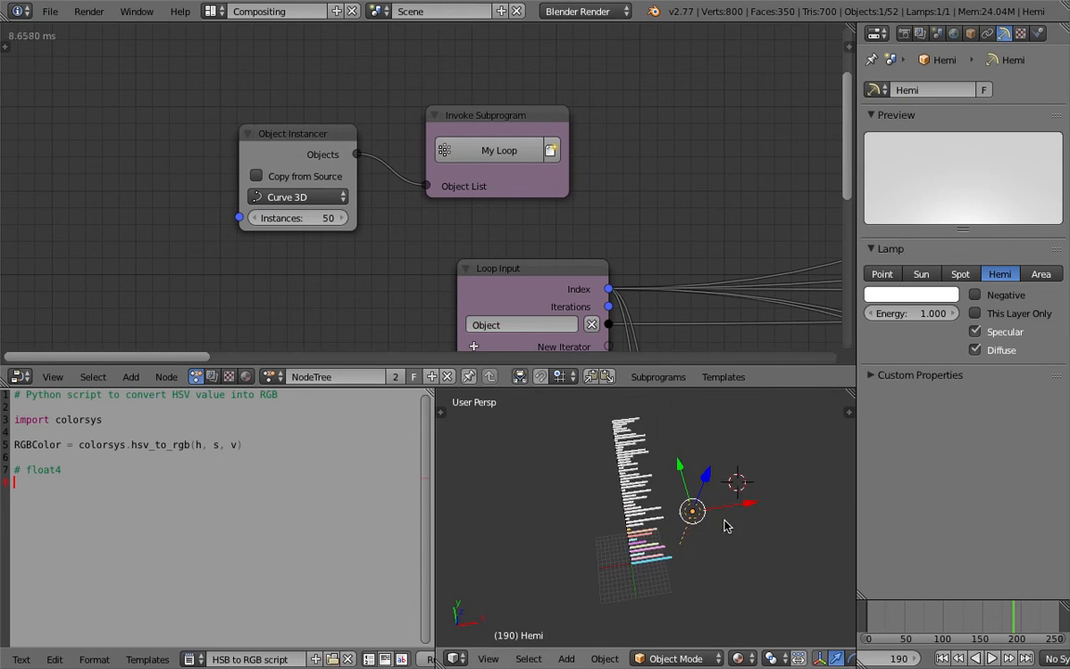
{"action": "key", "text": "g"}
{"action": "left_click", "coordinate": [801, 509]}
- Select all the bar instances with the coloured bar nearest the grid origin active, and link its material to the others
{"action": "middle_click_drag", "start_coordinate": [644, 506], "coordinate": [605, 540]}
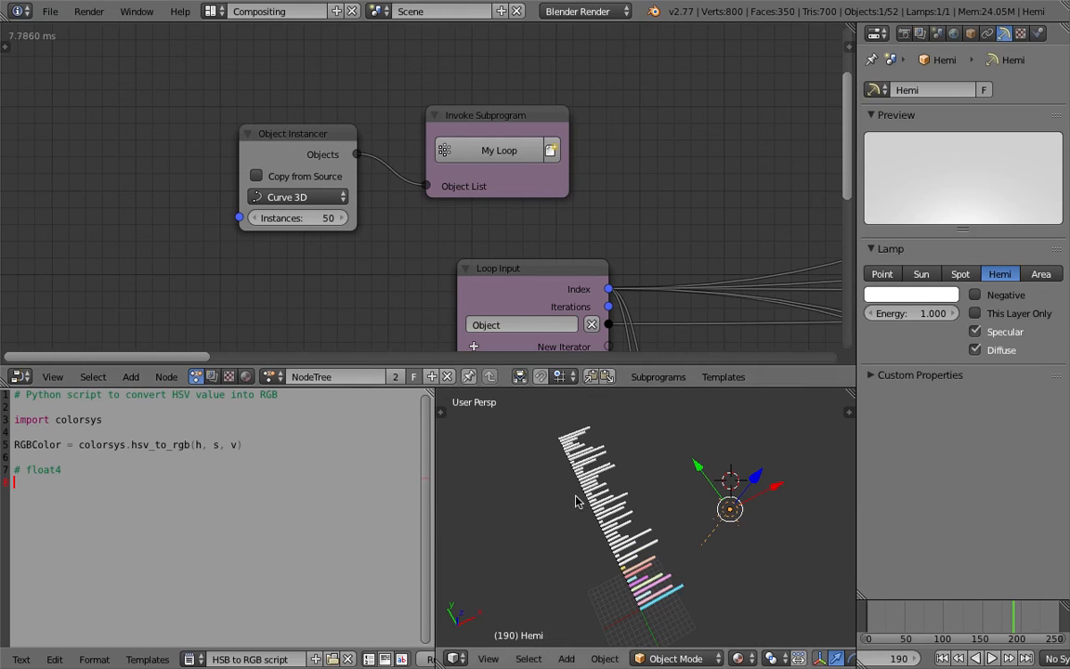
{"action": "key", "text": "b"}
{"action": "mouse_move", "coordinate": [544, 421]}
{"action": "left_mouse_down"}
{"action": "mouse_move", "coordinate": [631, 581]}
{"action": "mouse_move", "coordinate": [659, 604]}
{"action": "left_mouse_up"}
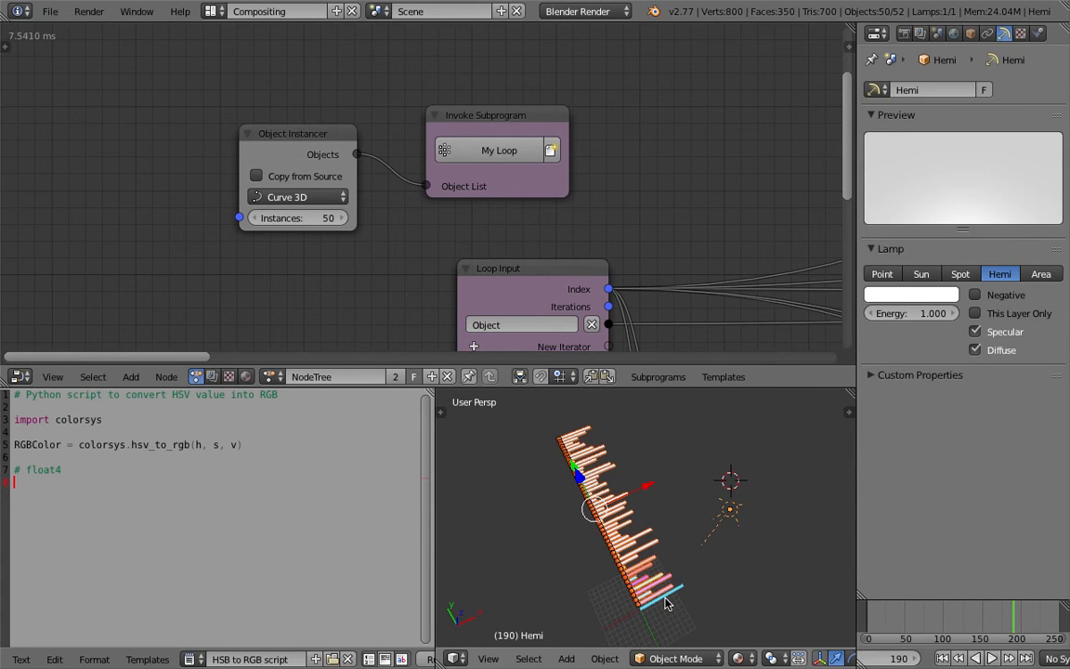
{"action": "right_click", "coordinate": [669, 593], "text": "shift"}
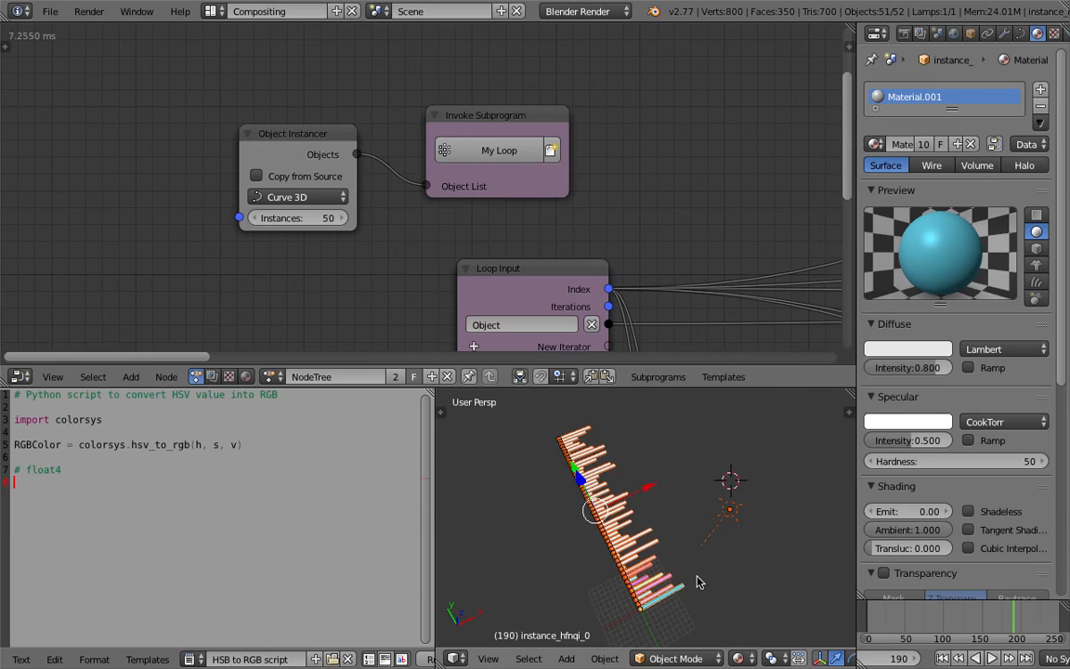
{"action": "key", "text": "ctrl+l"}
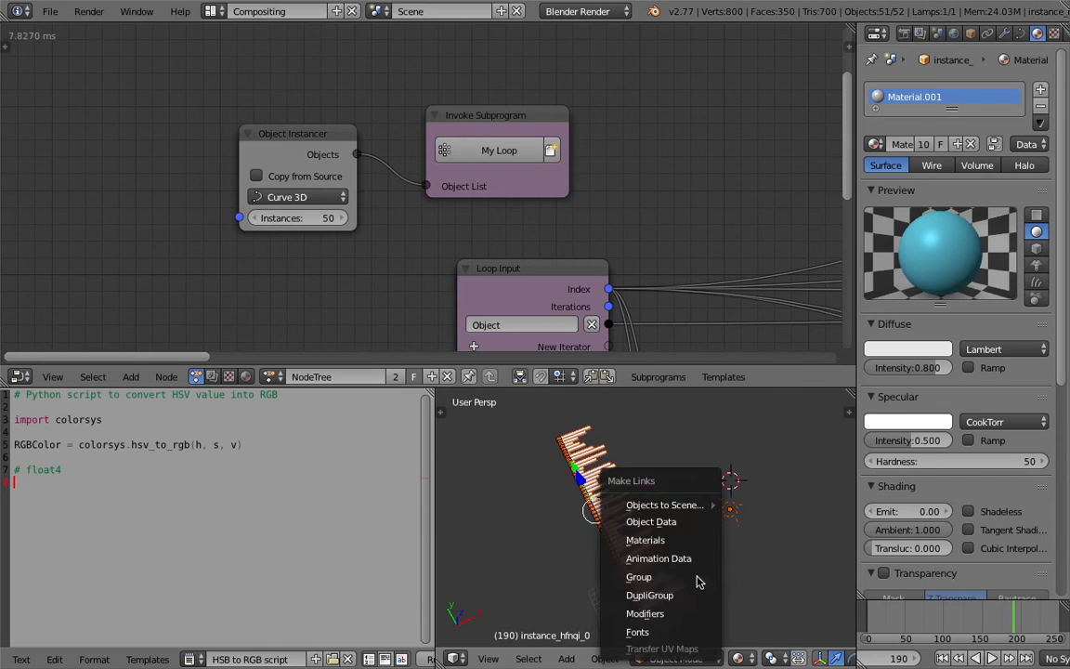
{"action": "left_click", "coordinate": [655, 539]}
{"action": "left_click", "coordinate": [688, 516]}
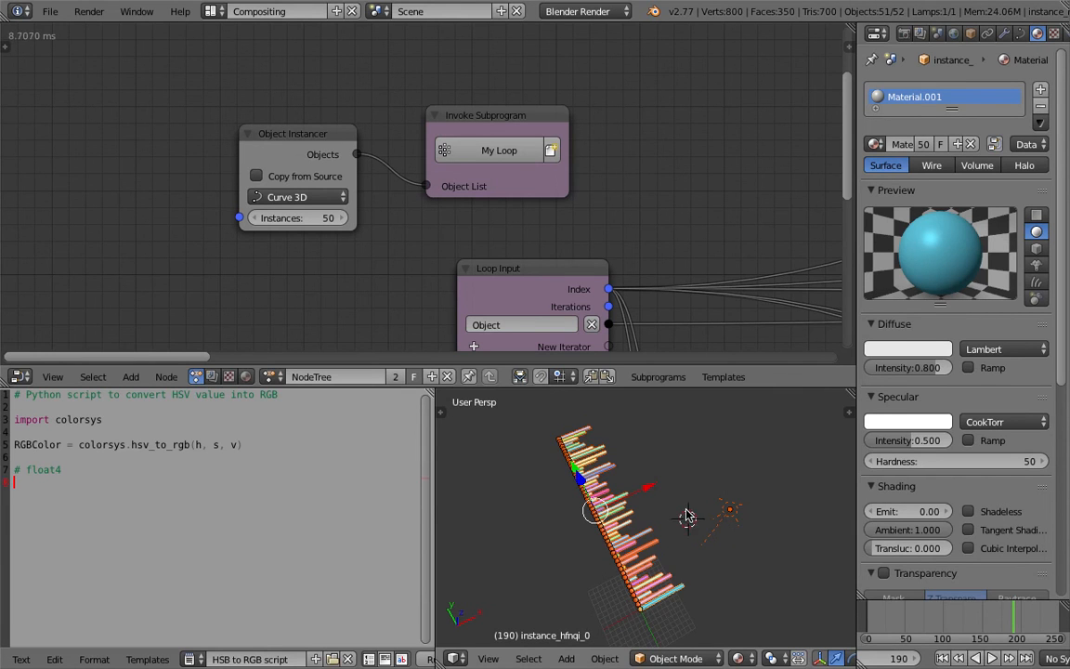
- Deselect all objects and save the file over the existing version
{"action": "key", "text": "a"}
{"action": "middle_click_drag", "start_coordinate": [693, 514], "coordinate": [673, 539]}
{"action": "key", "text": "ctrl+s"}
{"action": "left_click", "coordinate": [641, 540]}
- Return to the first frame and play the animation with the bars viewed standing upright
{"action": "middle_click_drag", "start_coordinate": [556, 222], "coordinate": [504, 204]}
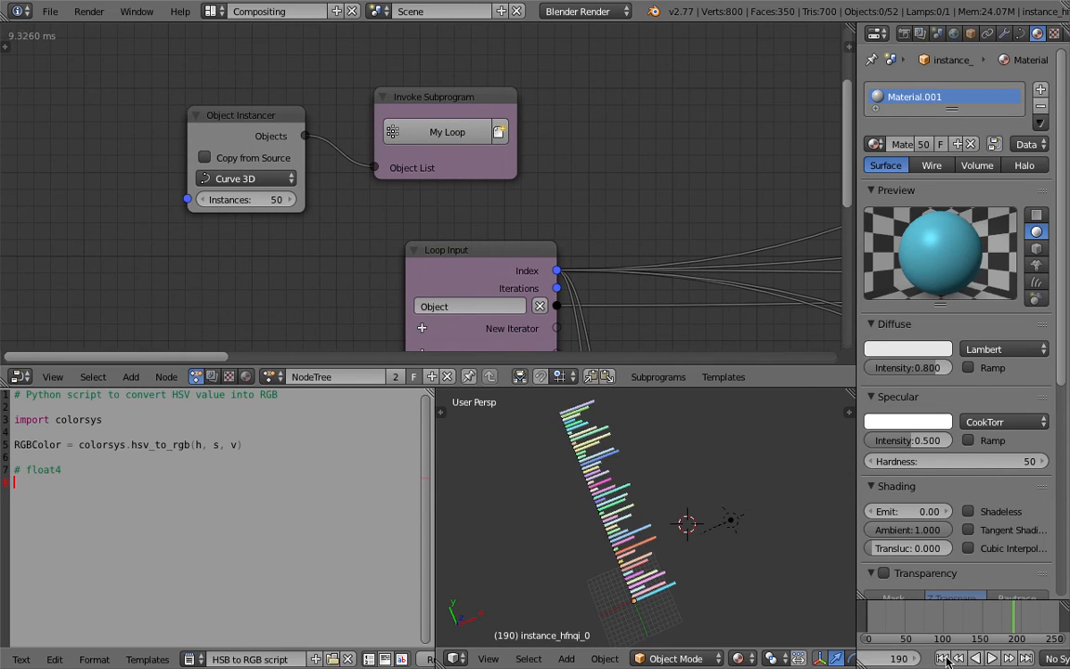
{"action": "left_click", "coordinate": [946, 660]}
{"action": "middle_click_drag", "start_coordinate": [734, 641], "coordinate": [672, 517]}
{"action": "scroll", "coordinate": [650, 516], "scroll_direction": "down", "scroll_amount": 2}
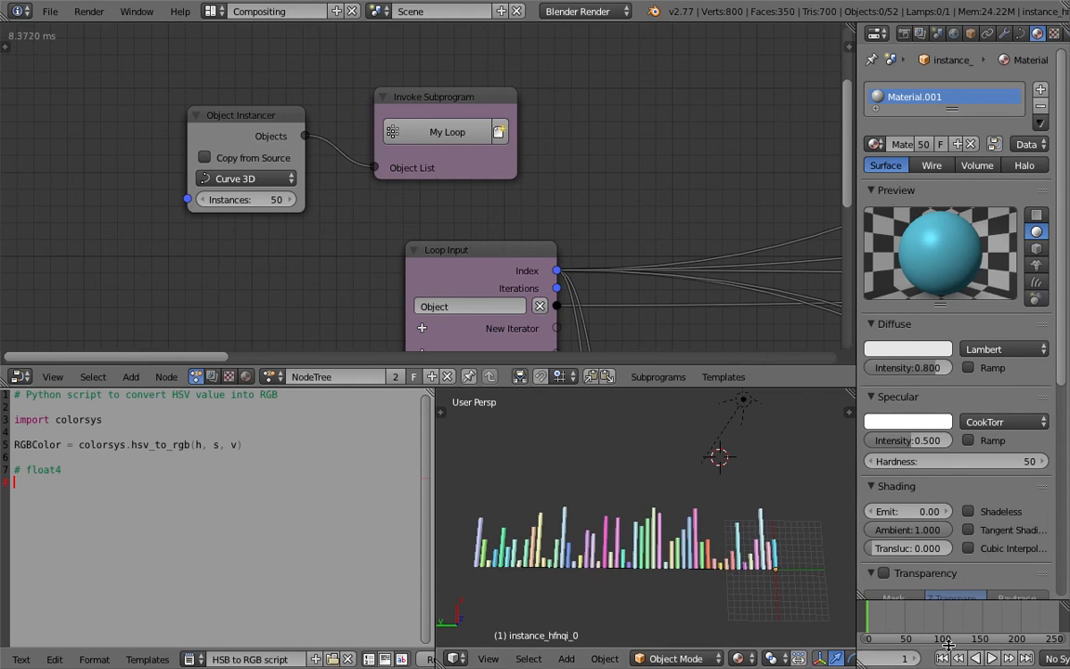
{"action": "key", "text": "alt+a"}
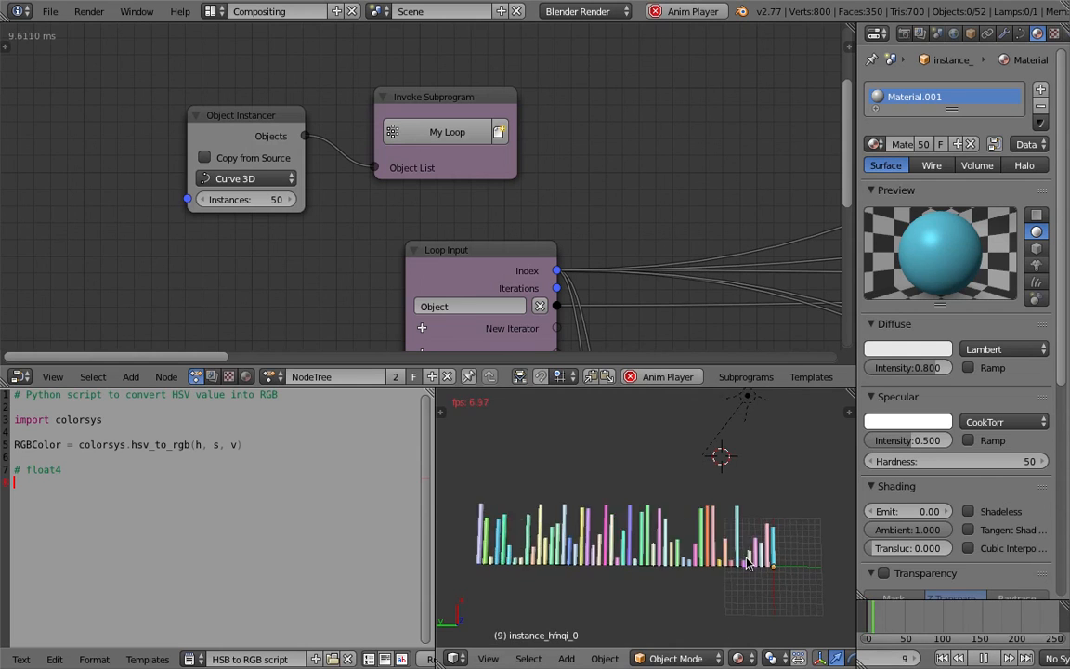
{"action": "scroll", "coordinate": [740, 548], "scroll_direction": "up", "scroll_amount": 1}
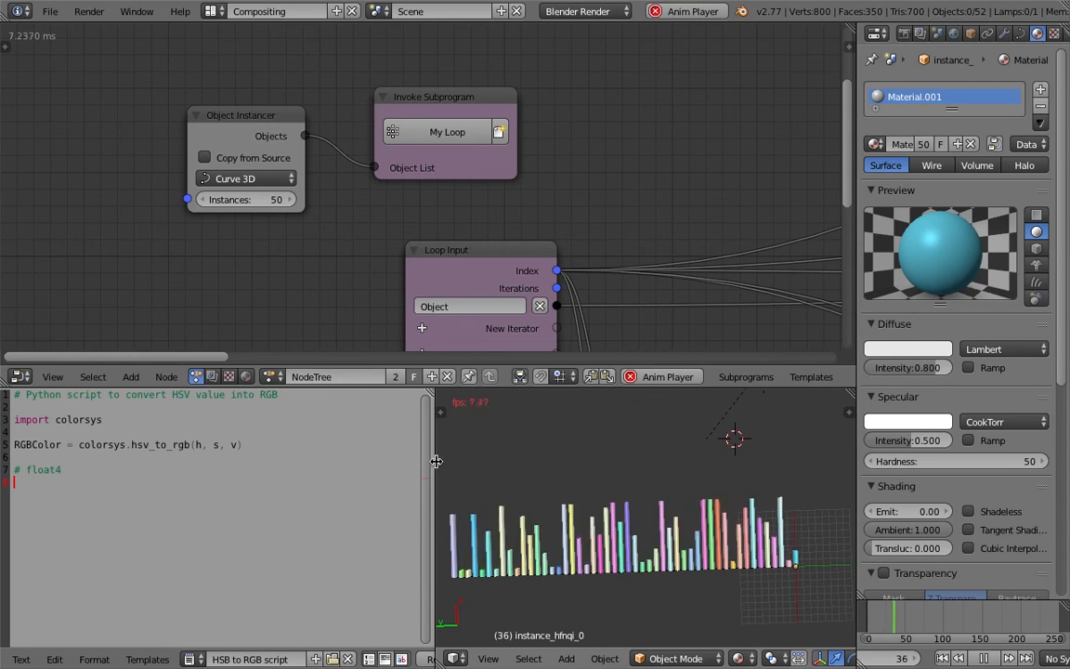
- Widen the 3D viewport into the text editor's space, centre the bars in it and stop the playback
{"action": "left_click_drag", "start_coordinate": [432, 467], "coordinate": [388, 467]}
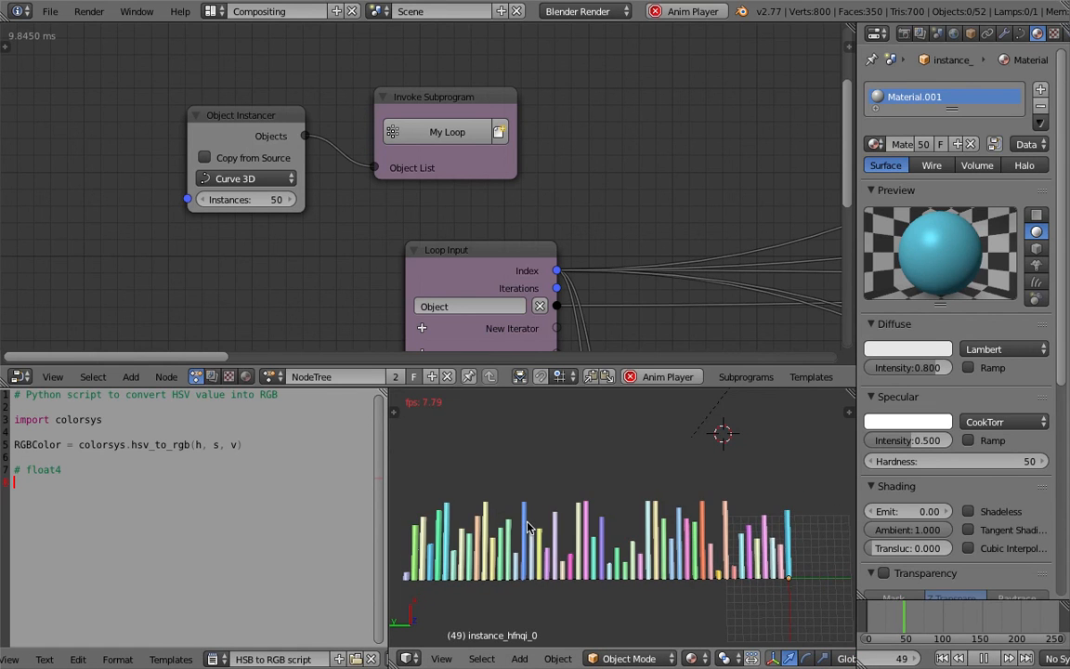
{"action": "scroll", "coordinate": [604, 536], "scroll_direction": "down", "scroll_amount": 1}
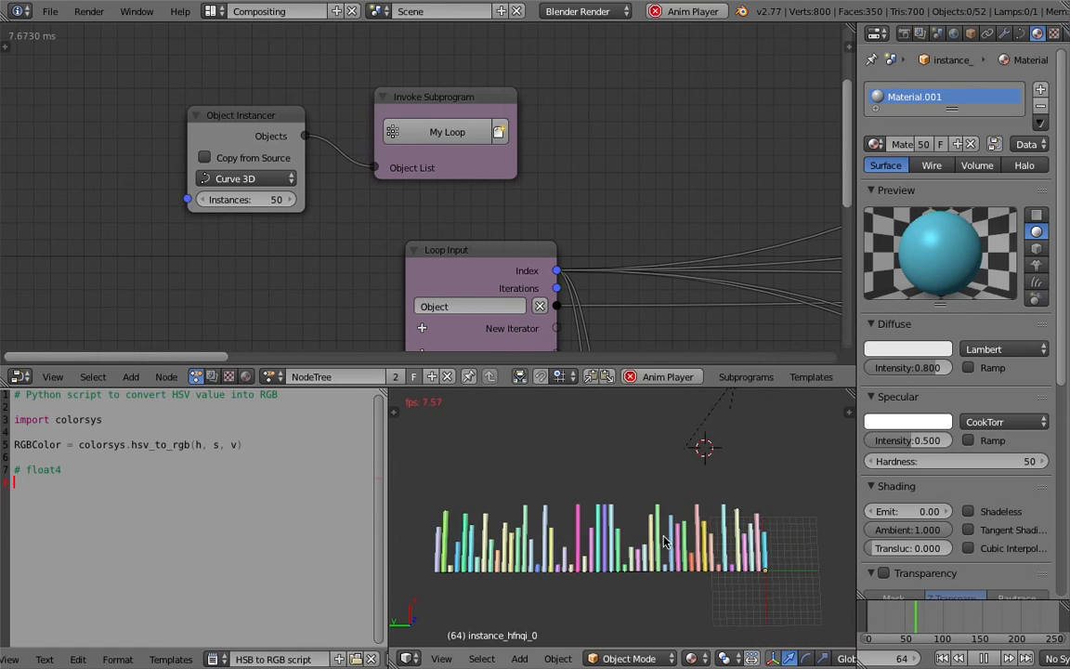
{"action": "middle_click_drag", "start_coordinate": [699, 552], "coordinate": [718, 559], "text": "shift"}
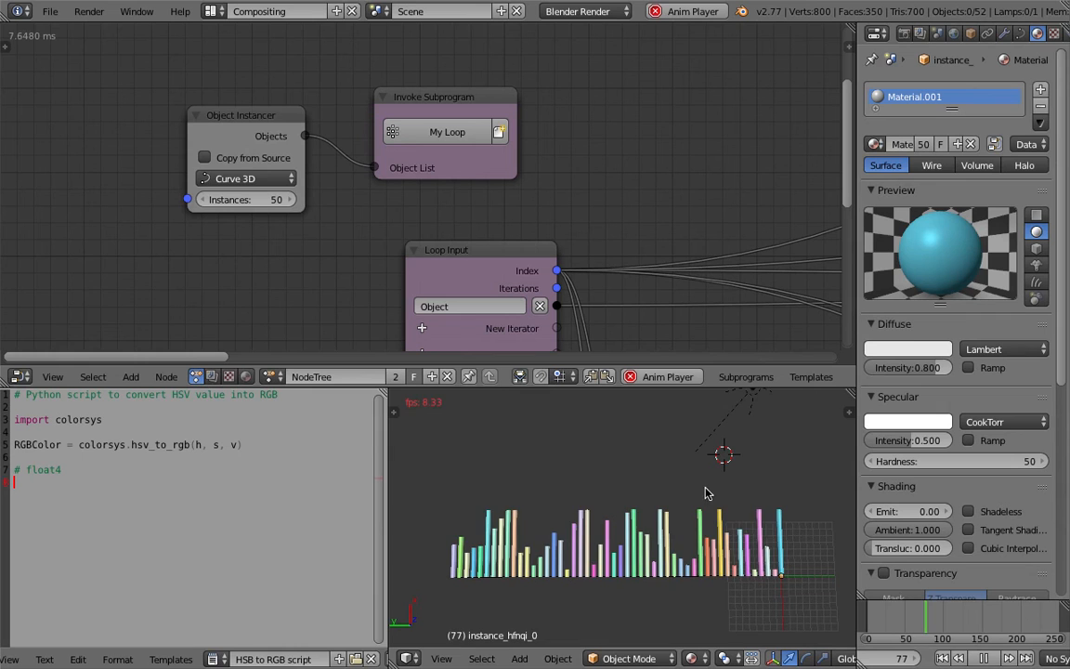
{"action": "key", "text": "alt+a"}
- Orbit to an angled view of the row of bars and save the file over the existing version
{"action": "middle_click_drag", "start_coordinate": [680, 552], "coordinate": [569, 568]}
{"action": "middle_click_drag", "start_coordinate": [582, 525], "coordinate": [754, 523]}
{"action": "key", "text": "ctrl+s"}
{"action": "left_click", "coordinate": [644, 515]}
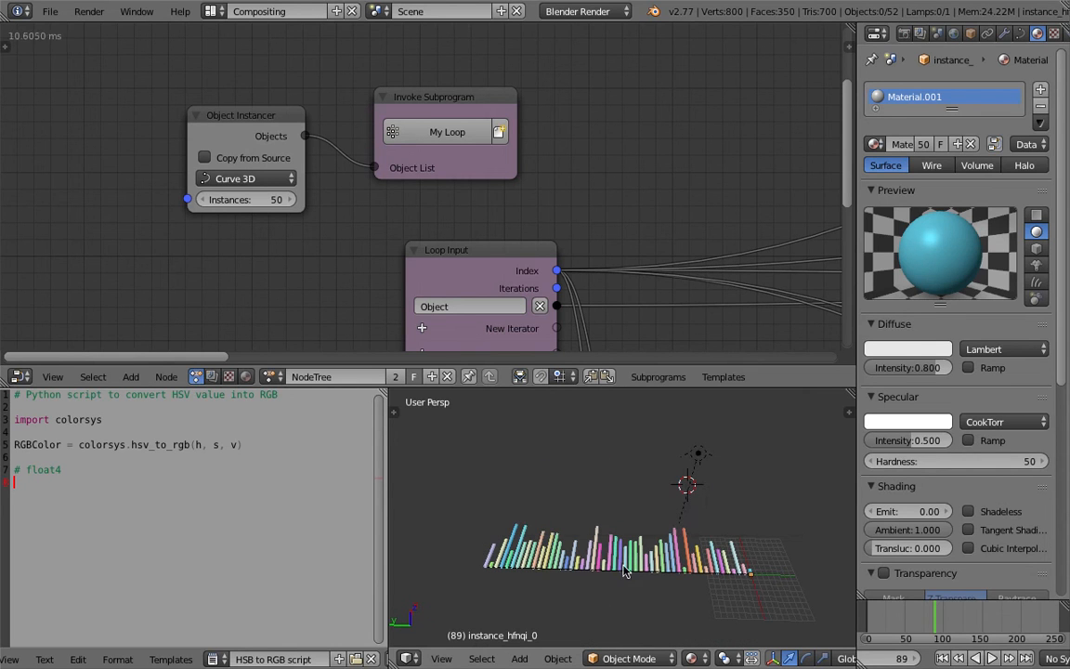
- Examine the complete node tree from the Object Instancer and loop input through to the object output nodes
{"action": "scroll", "coordinate": [555, 197], "scroll_direction": "down", "scroll_amount": 2}
{"action": "scroll", "coordinate": [558, 196], "scroll_direction": "down", "scroll_amount": 8}
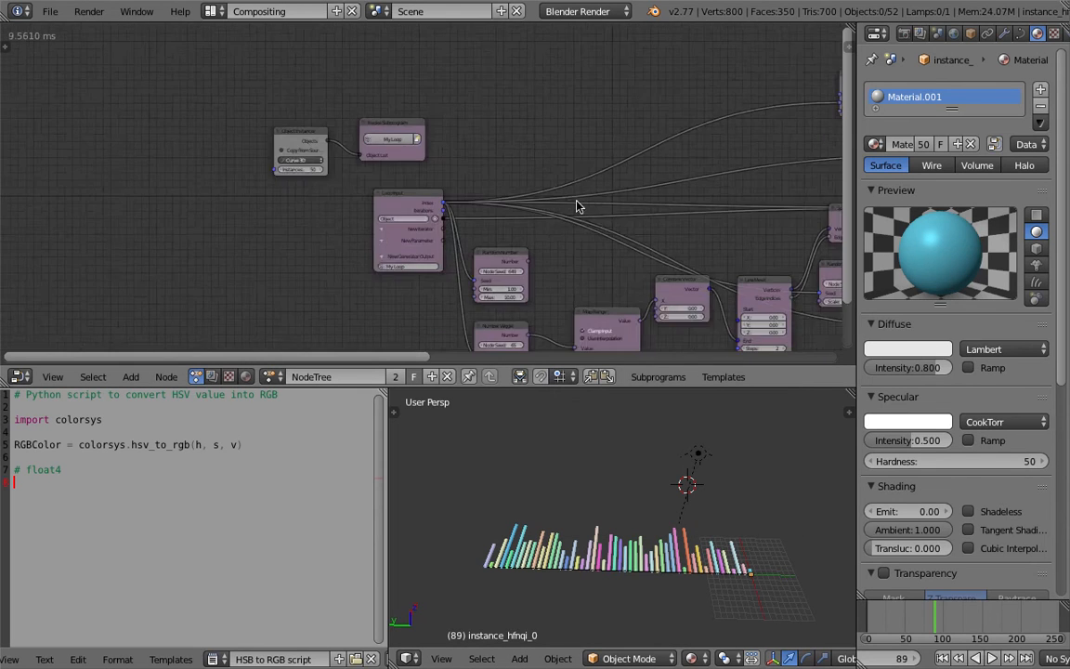
{"action": "middle_click_drag", "start_coordinate": [617, 207], "coordinate": [424, 156]}
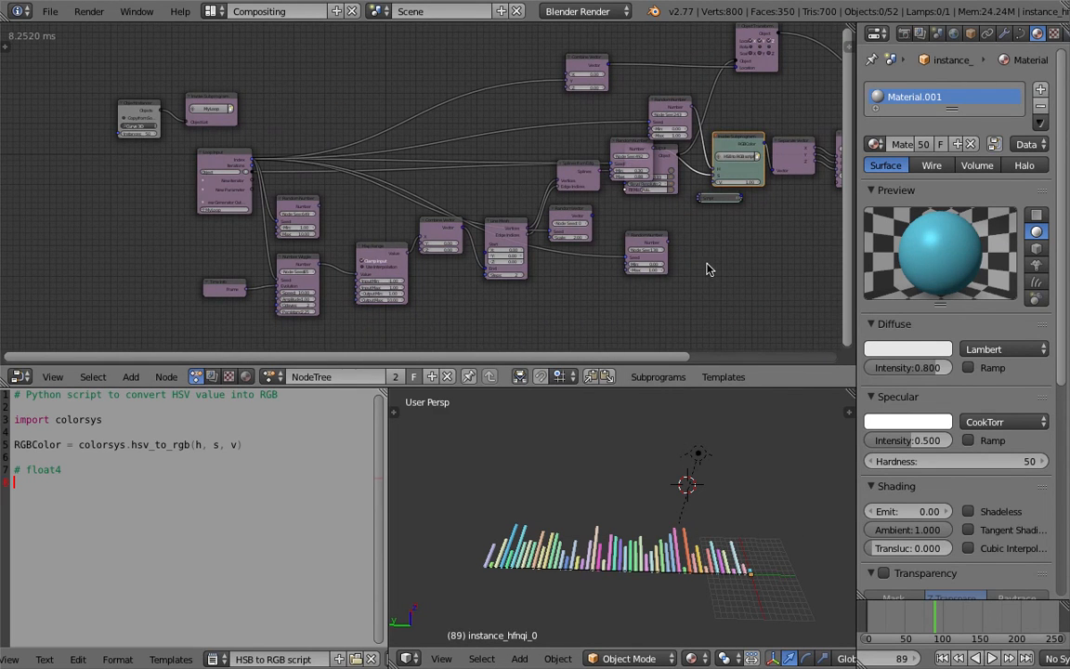
{"action": "middle_click_drag", "start_coordinate": [696, 275], "coordinate": [678, 271]}
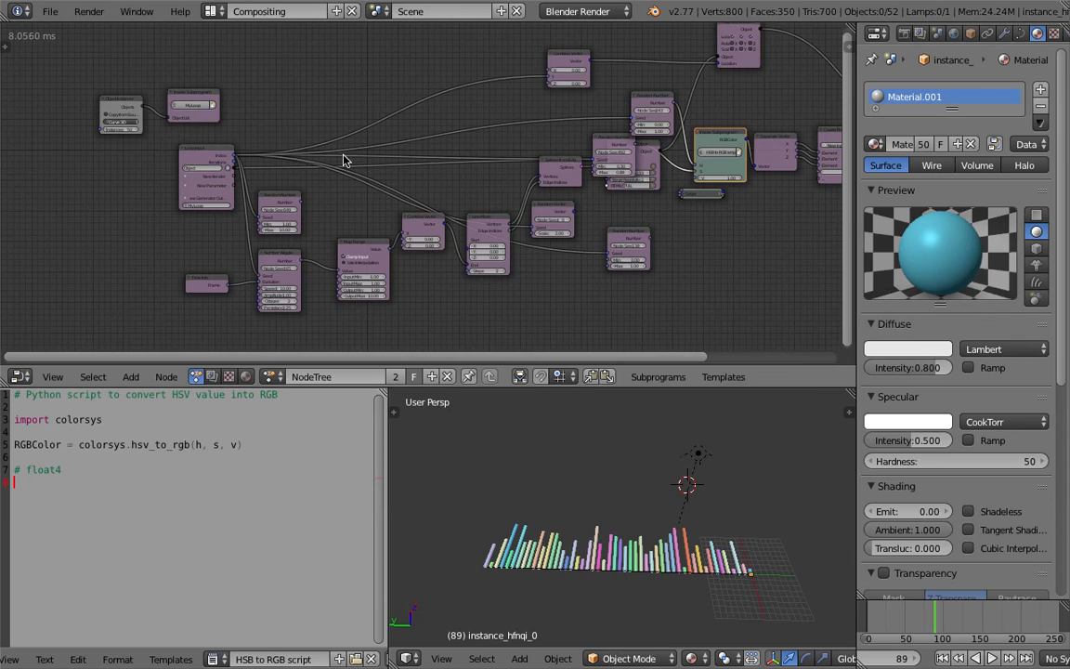
{"action": "mouse_move", "coordinate": [407, 165]}
{"action": "middle_mouse_down"}
{"action": "mouse_move", "coordinate": [414, 178]}
{"action": "mouse_move", "coordinate": [391, 176]}
{"action": "middle_mouse_up"}
{"action": "scroll", "coordinate": [447, 171], "scroll_direction": "down", "scroll_amount": 2}
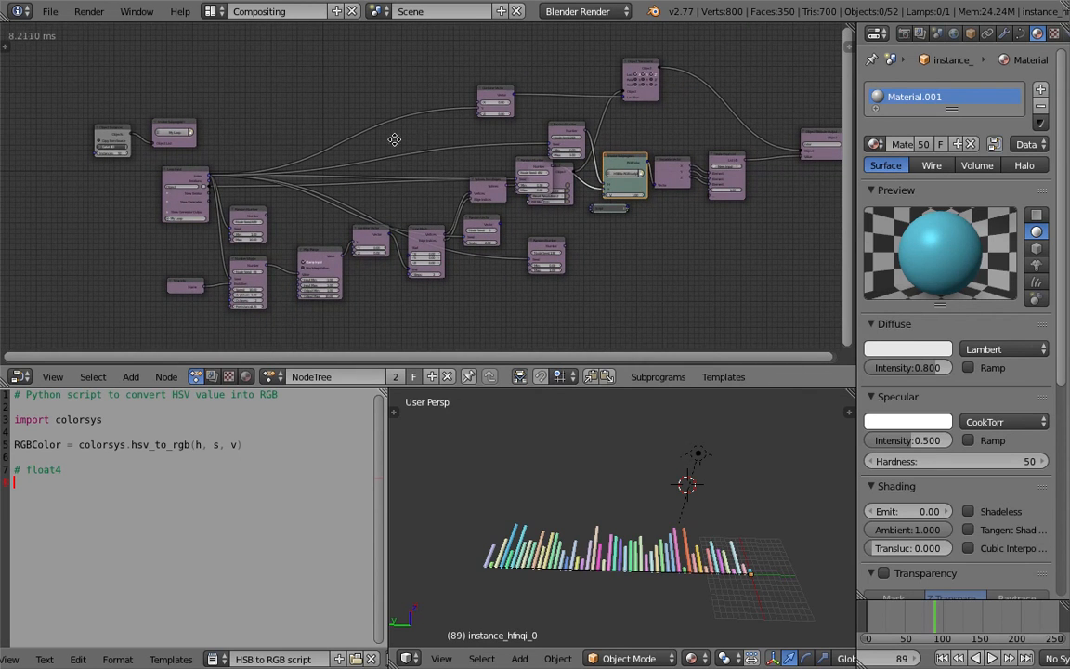
{"action": "middle_click_drag", "start_coordinate": [526, 178], "coordinate": [478, 179]}
{"action": "scroll", "coordinate": [628, 214], "scroll_direction": "up", "scroll_amount": 1}
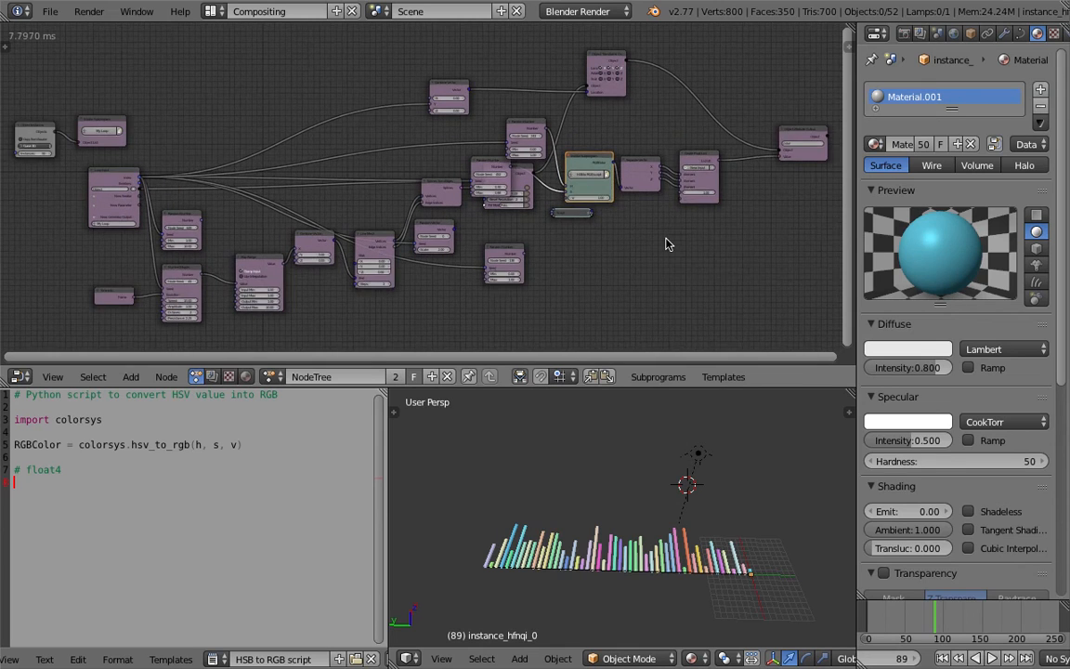
{"action": "middle_click_drag", "start_coordinate": [644, 225], "coordinate": [666, 243]}
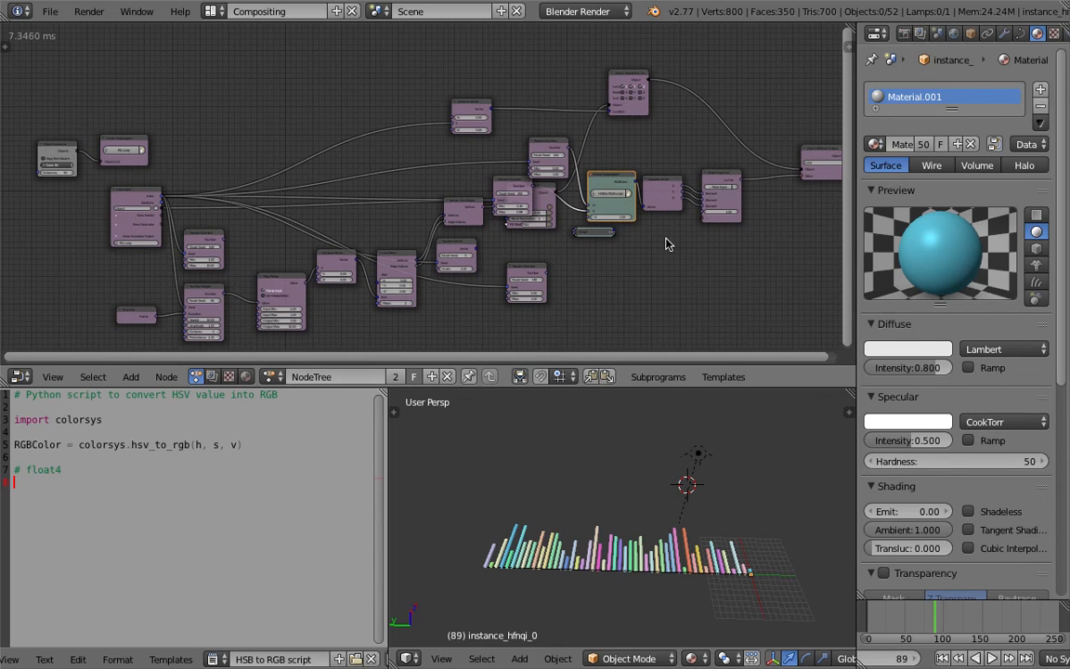